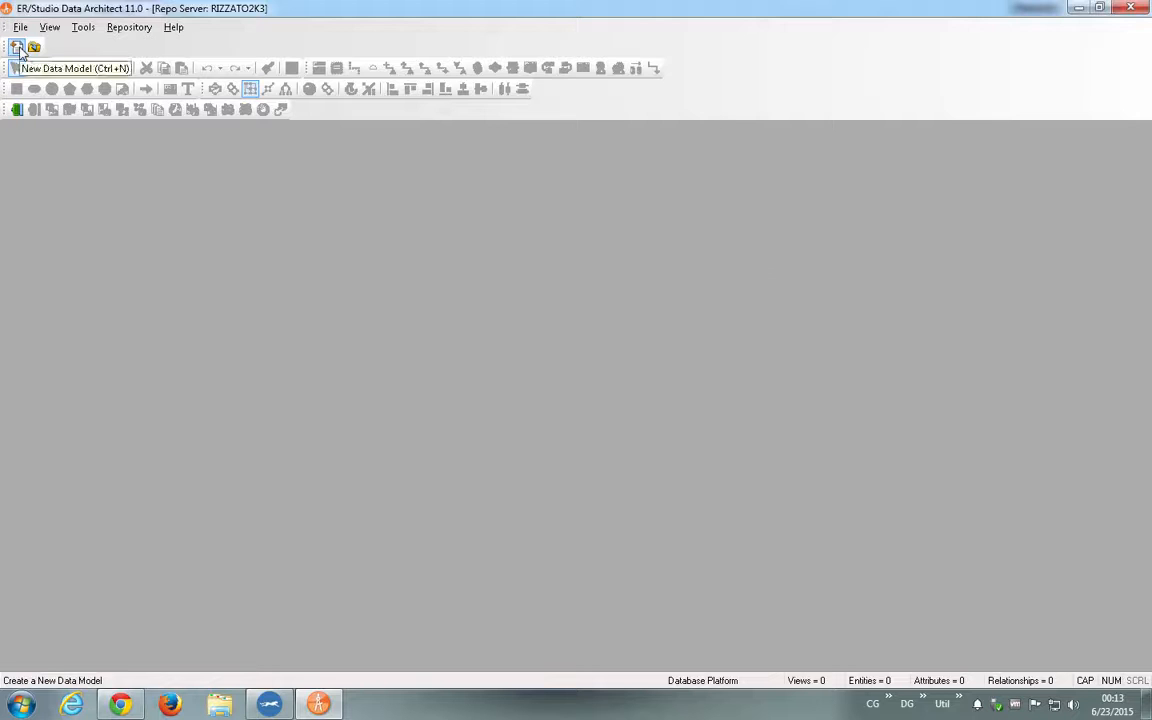
- Create a new blank data model of type Relational
{"action": "left_click", "coordinate": [17, 48]}
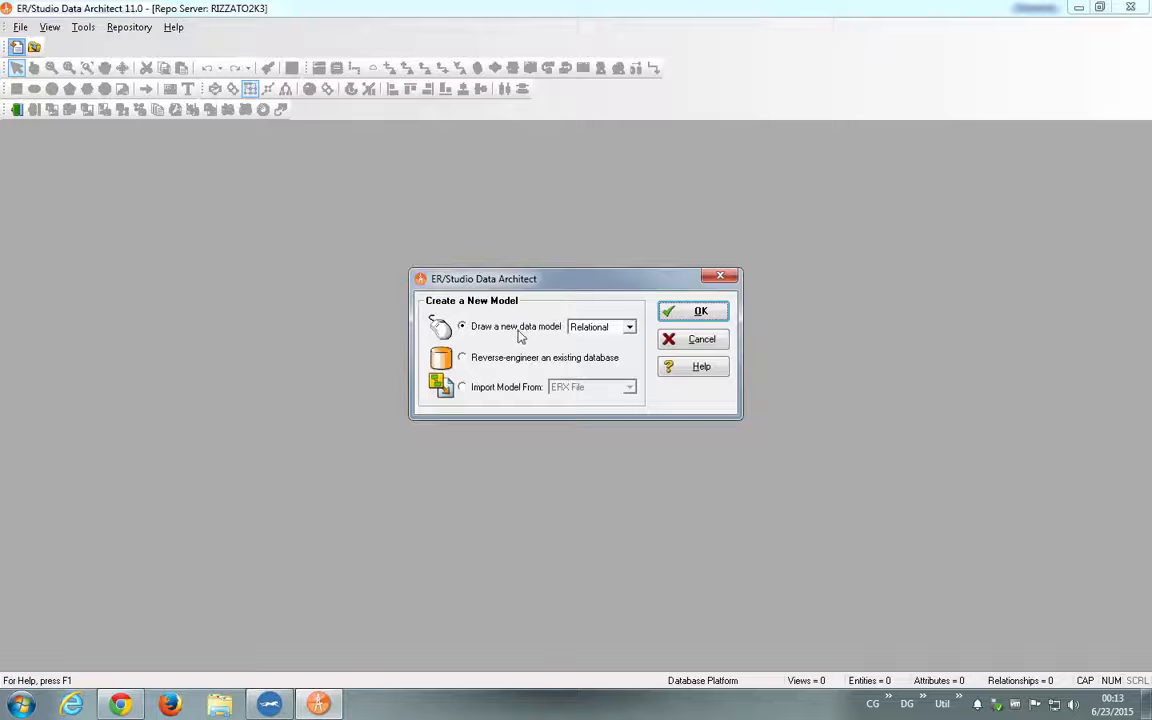
{"action": "left_click", "coordinate": [610, 328]}
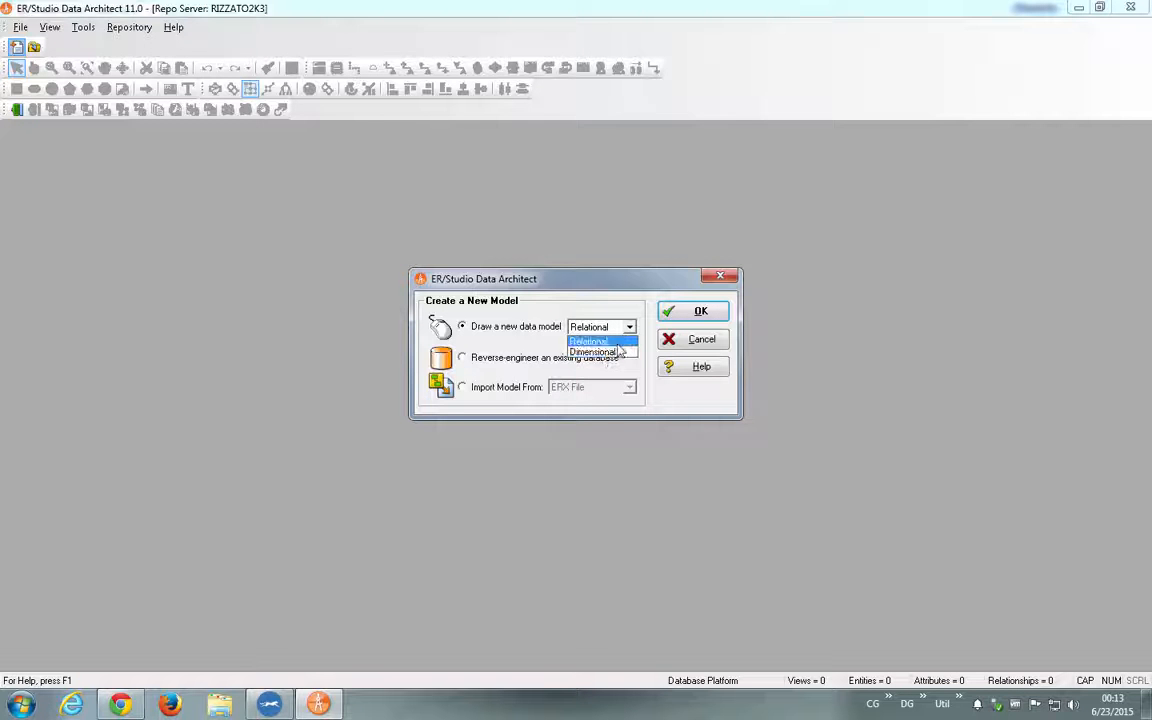
{"action": "left_click", "coordinate": [616, 345]}
{"action": "left_click", "coordinate": [700, 311]}
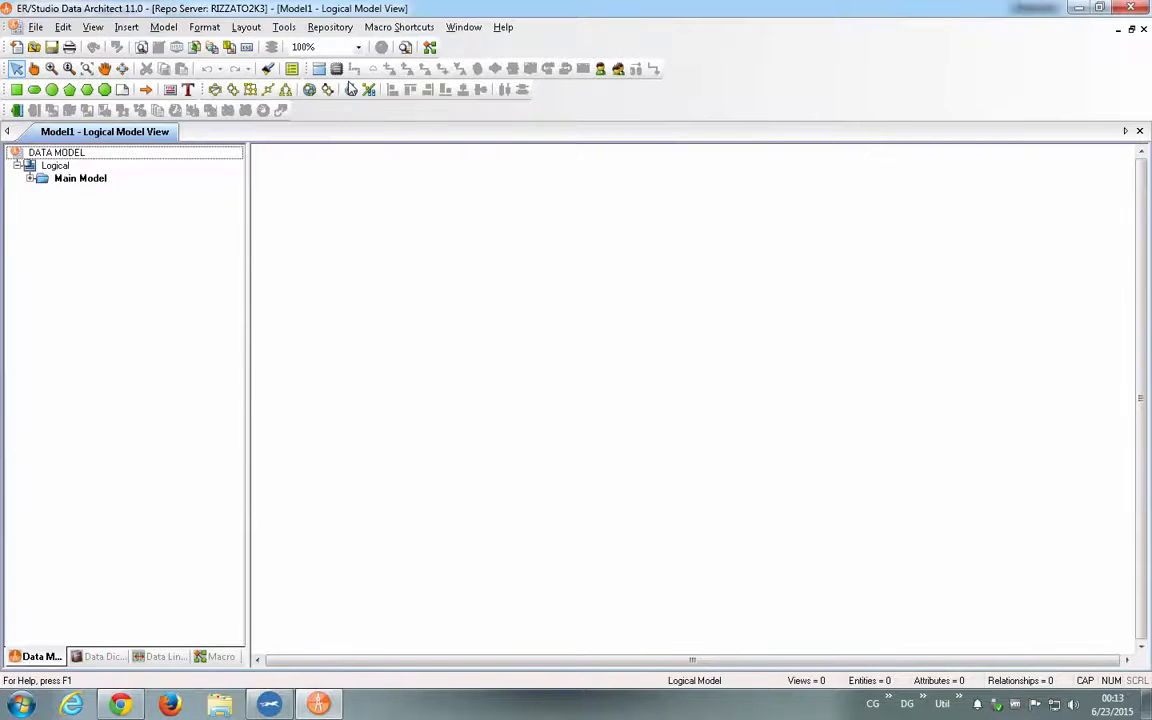
- Place three entities in a loose diagonal row across the empty logical diagram
{"action": "left_click", "coordinate": [318, 69]}
{"action": "left_click", "coordinate": [337, 229]}
{"action": "left_click", "coordinate": [524, 286]}
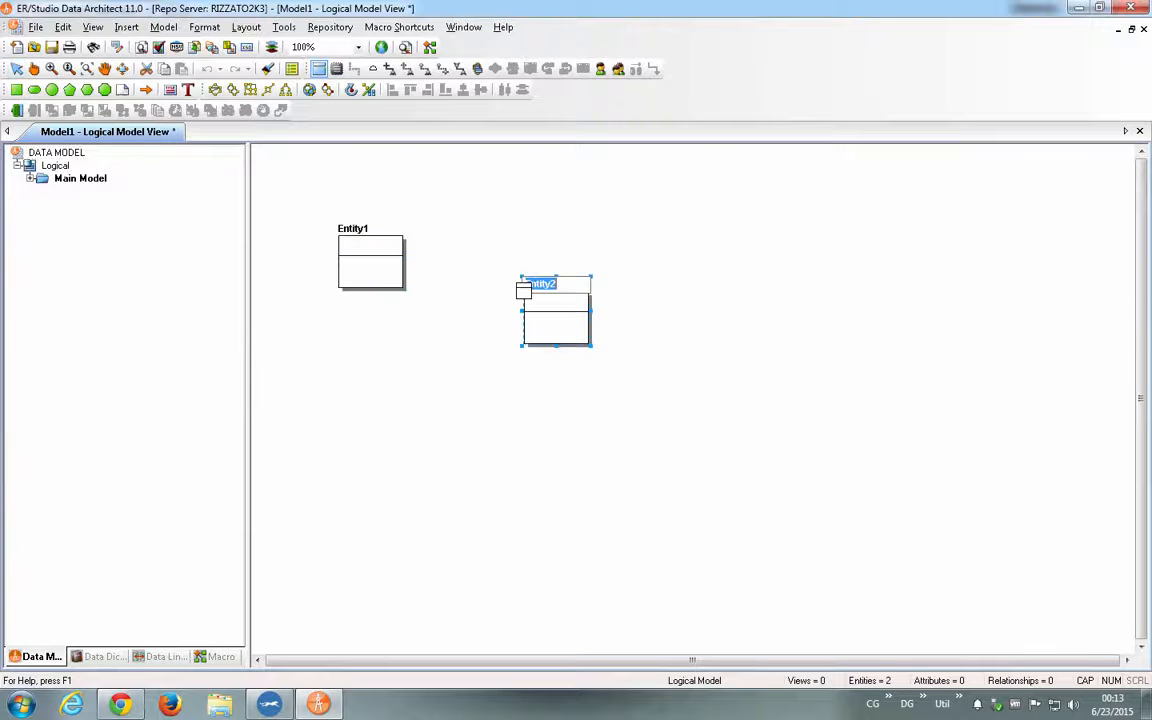
{"action": "left_click", "coordinate": [721, 325]}
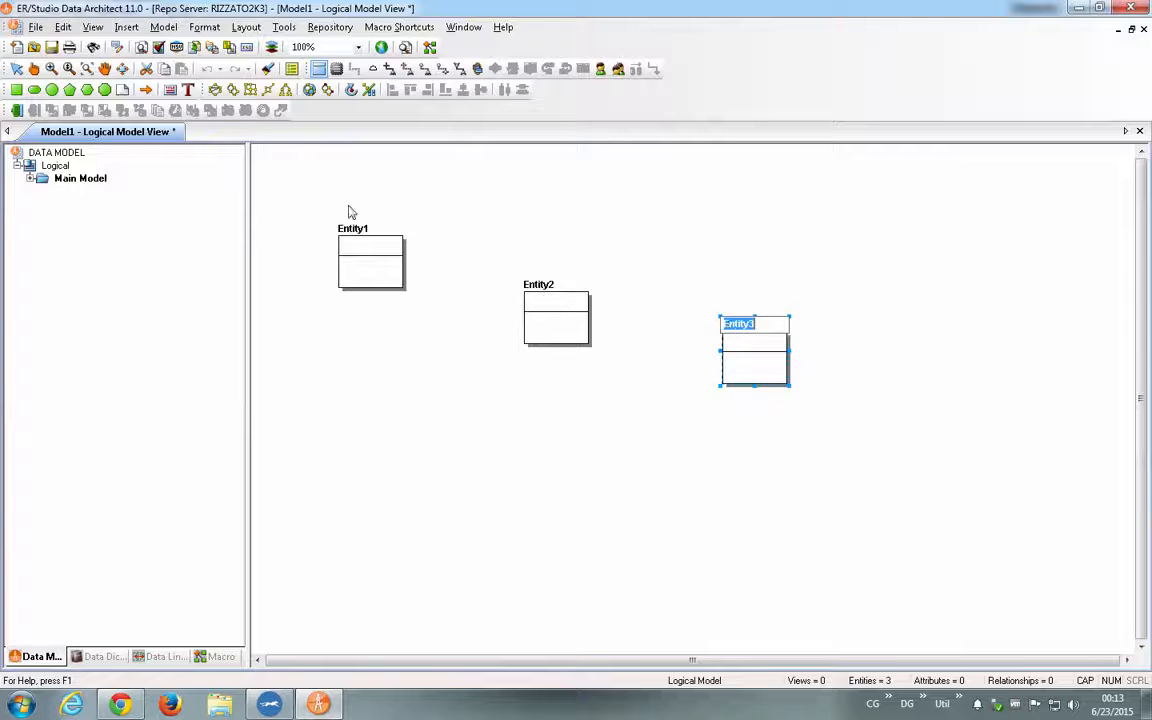
{"action": "left_click", "coordinate": [16, 69]}
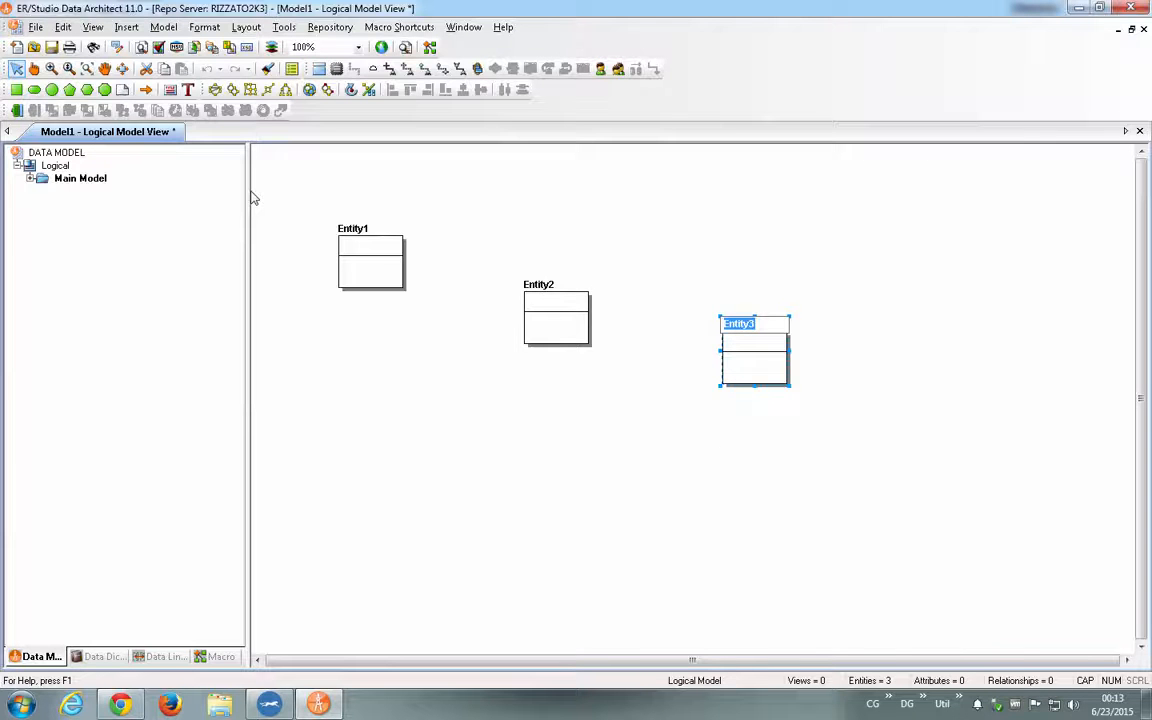
- Rename Entity1 to CLIENT and start its first primary key attribute
{"action": "left_click", "coordinate": [352, 229]}
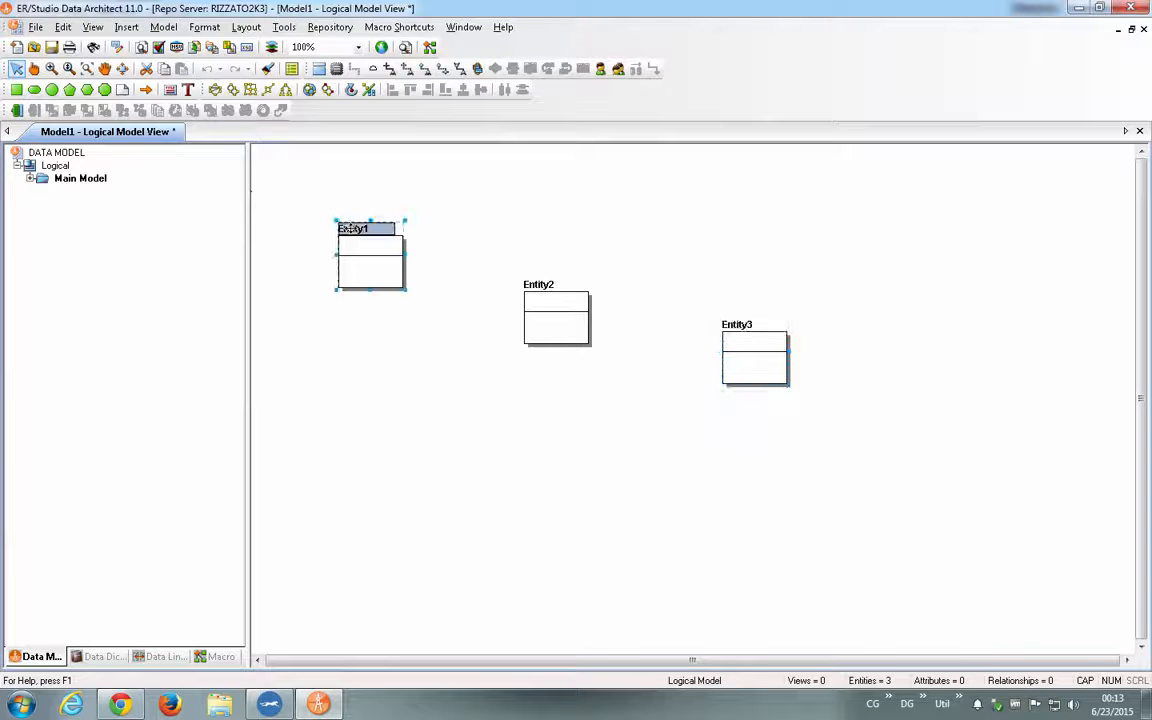
{"action": "left_click", "coordinate": [372, 228]}
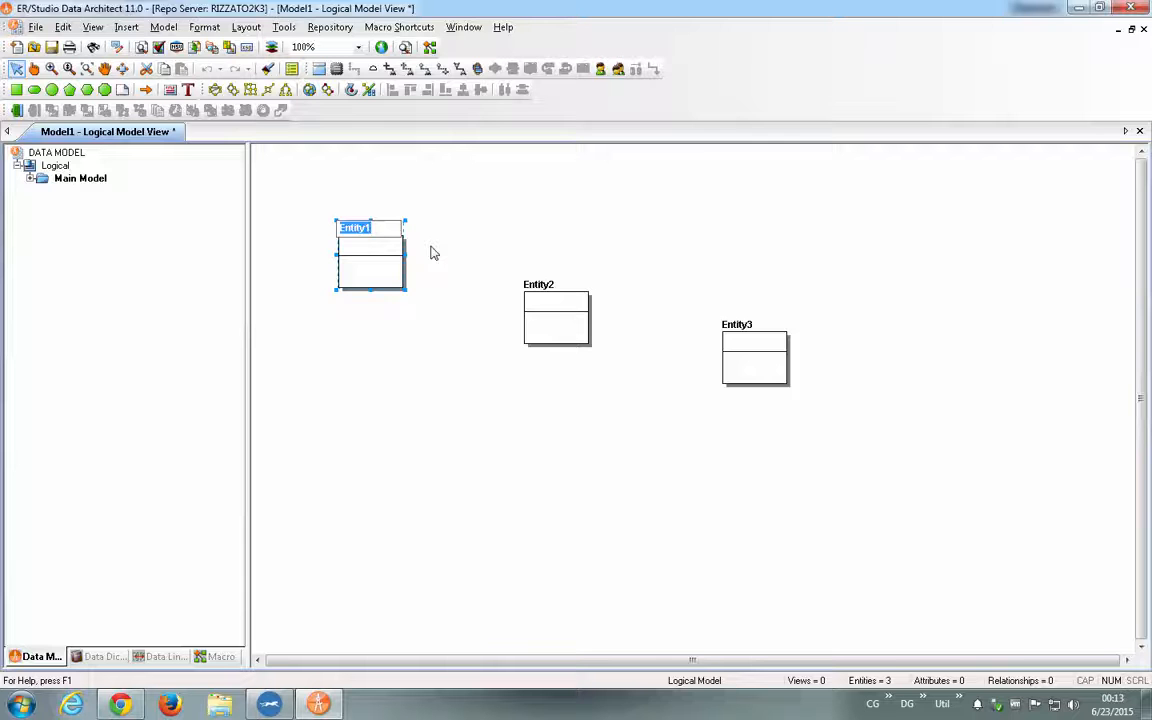
{"action": "type", "text": "clien"}
{"action": "key", "text": "Caps_Lock"}
{"action": "key", "text": "BackSpace"}
{"action": "key", "text": "BackSpace"}
{"action": "key", "text": "BackSpace"}
{"action": "key", "text": "BackSpace"}
{"action": "key", "text": "BackSpace"}
{"action": "type", "text": "CLIENT"}
{"action": "key", "text": "Tab"}
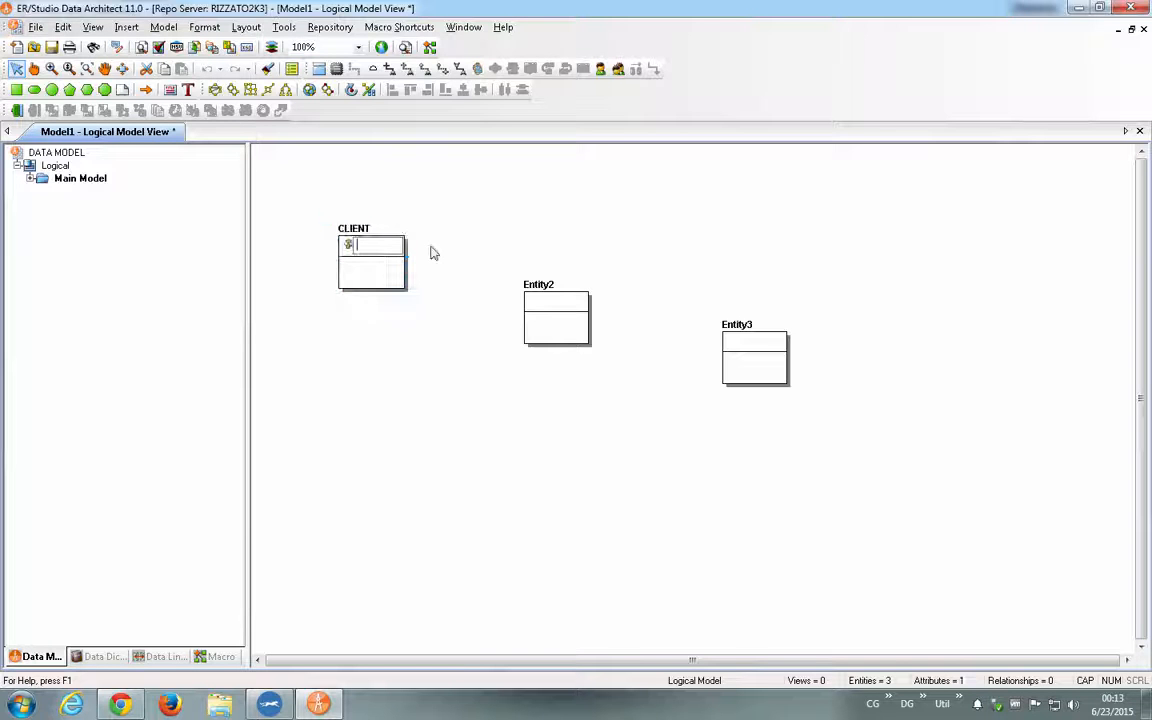
- Name the CLIENT entity's primary key attribute ID and finish editing without adding a second attribute
{"action": "type", "text": "ID"}
{"action": "key", "text": "Return"}
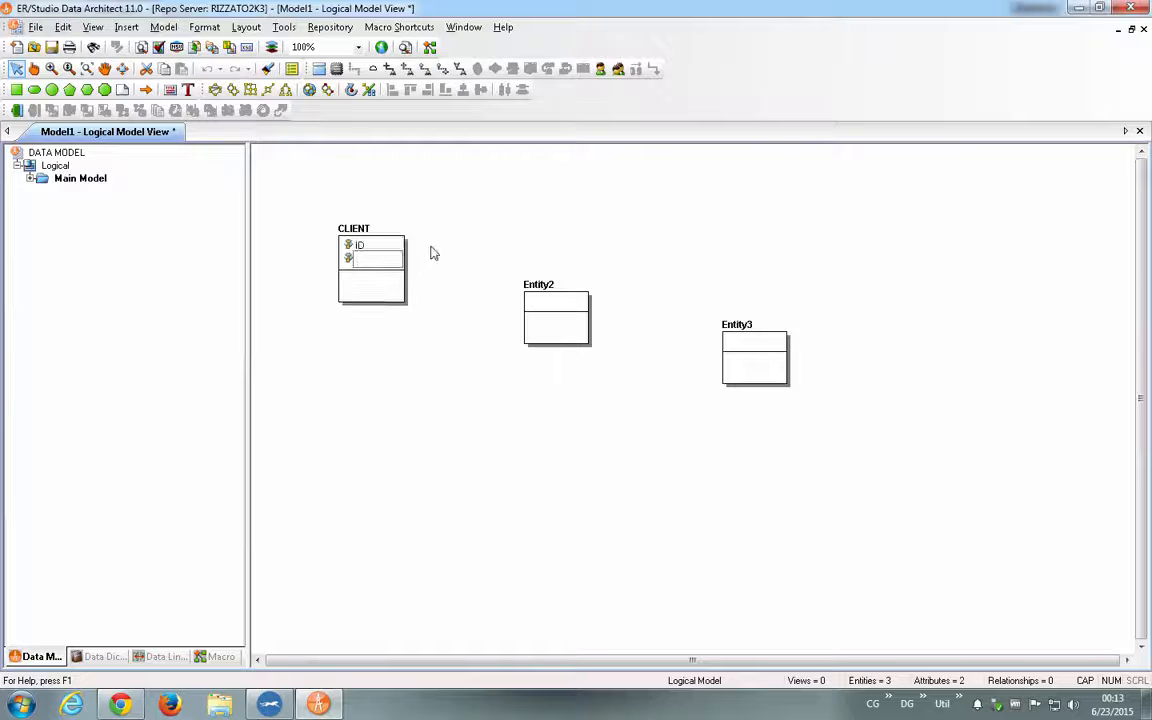
{"action": "key", "text": "Escape"}
{"action": "left_click", "coordinate": [485, 313]}
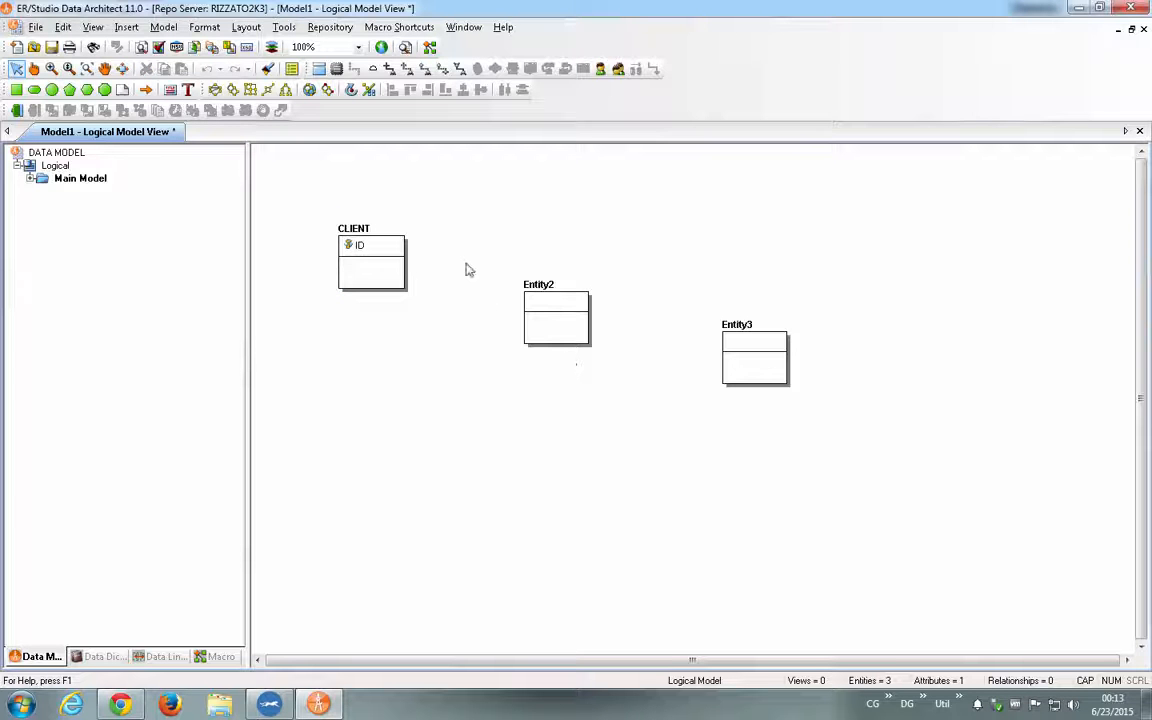
- Rename Entity2 to PEDIDO and start its first primary key attribute
{"action": "left_click", "coordinate": [547, 282]}
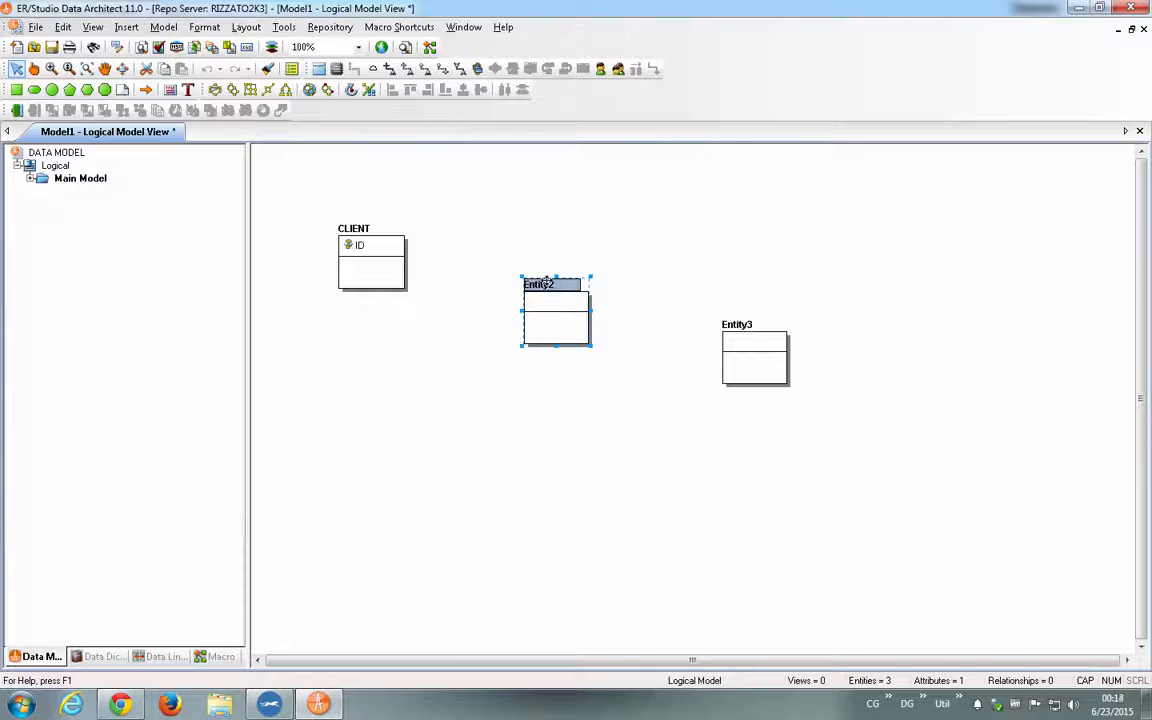
{"action": "left_click", "coordinate": [547, 282]}
{"action": "type", "text": "PEDIDO"}
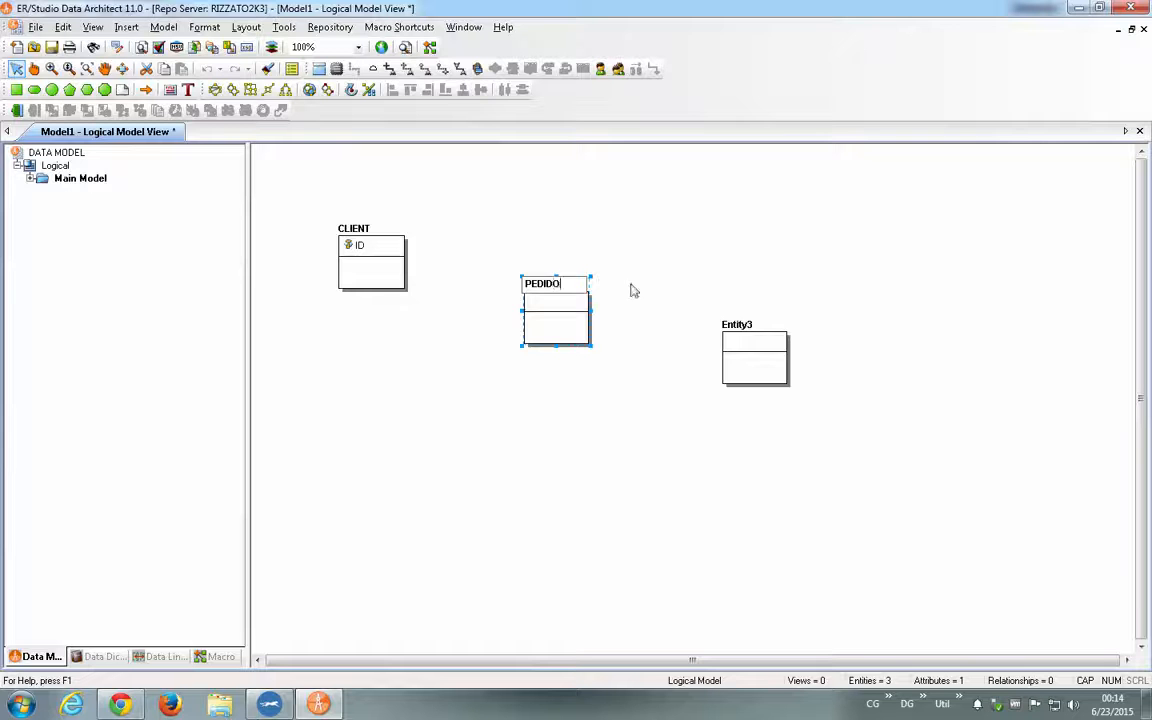
{"action": "key", "text": "Return"}
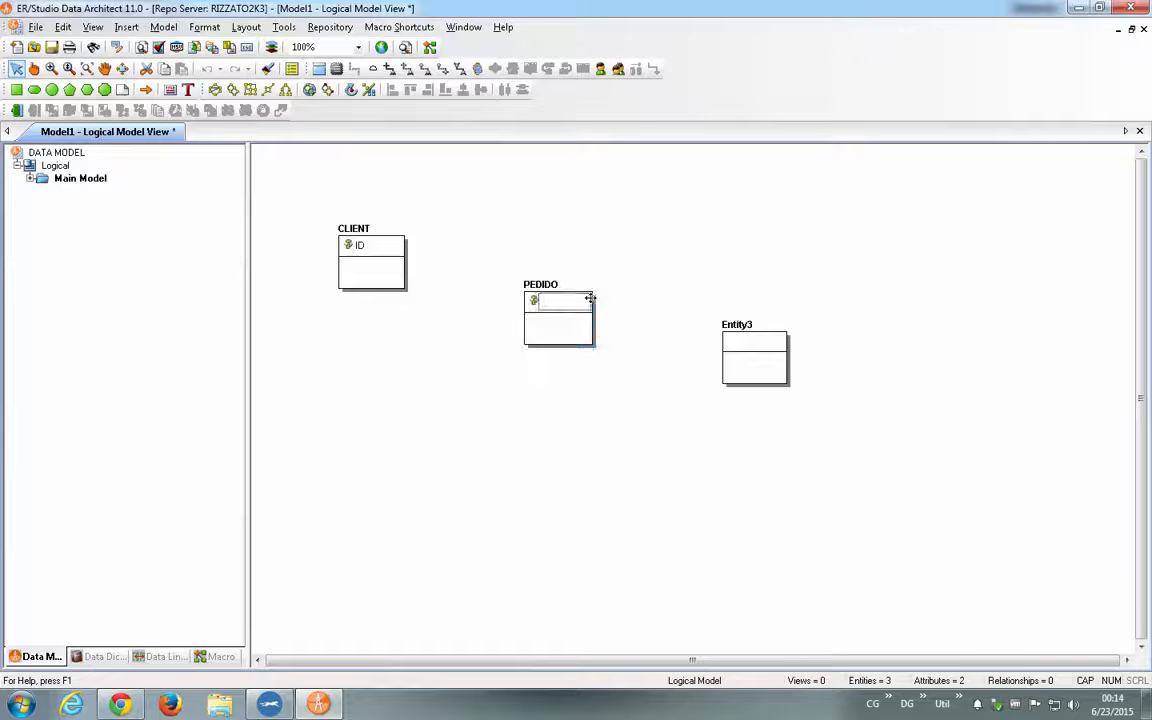
- Name the PEDIDO entity's primary key attribute PEDIDO_ID and finish editing the entity
{"action": "type", "text": "PEDIDO_ID"}
{"action": "key", "text": "Return"}
{"action": "key", "text": "Escape"}
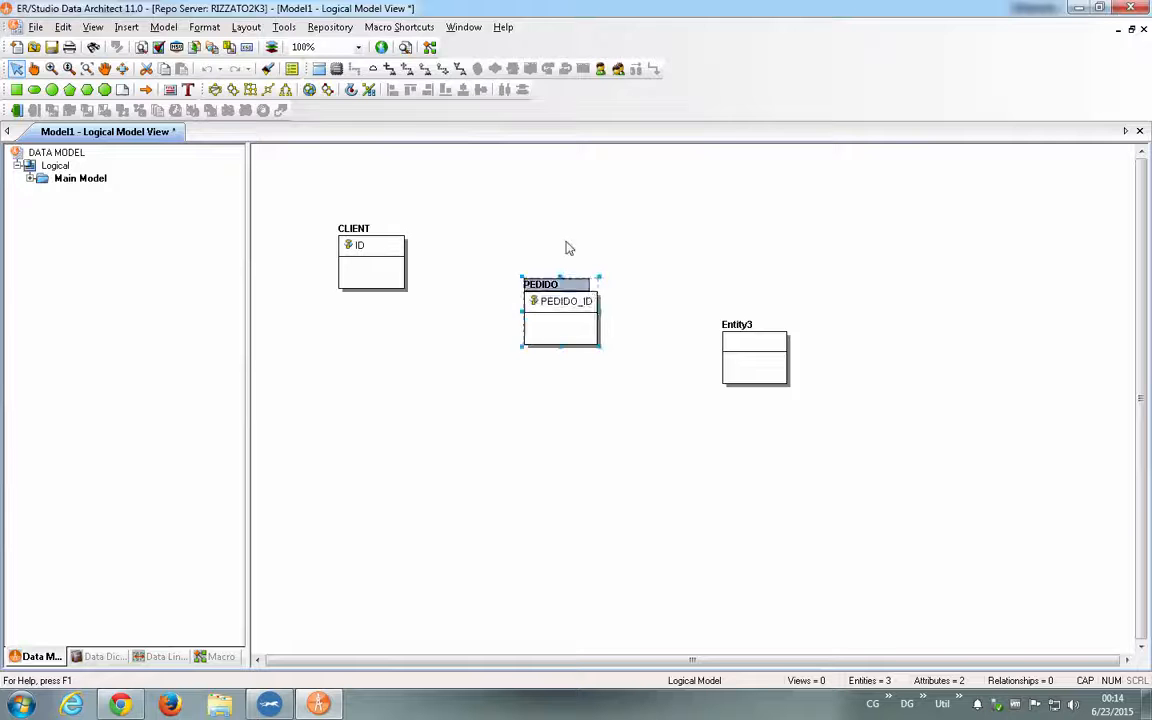
- Draw a mandatory non-identifying relationship from the CLIENT entity to the PEDIDO entity
{"action": "left_click", "coordinate": [566, 247]}
{"action": "left_click", "coordinate": [406, 68]}
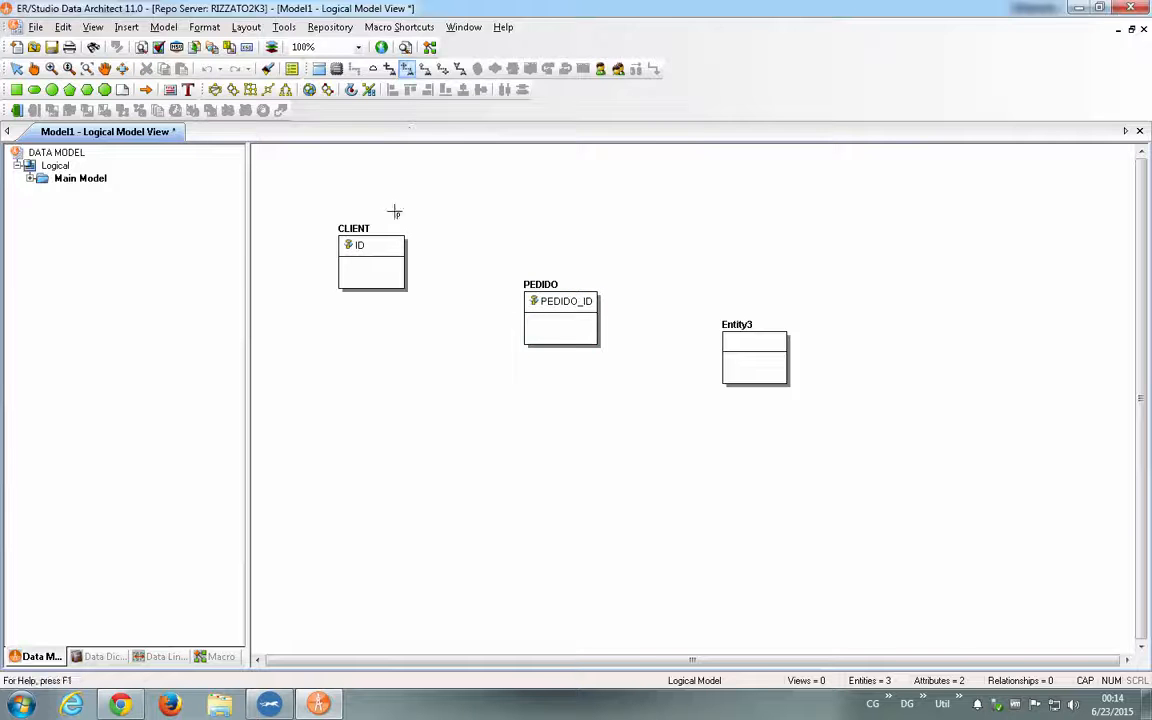
{"action": "left_click", "coordinate": [547, 316]}
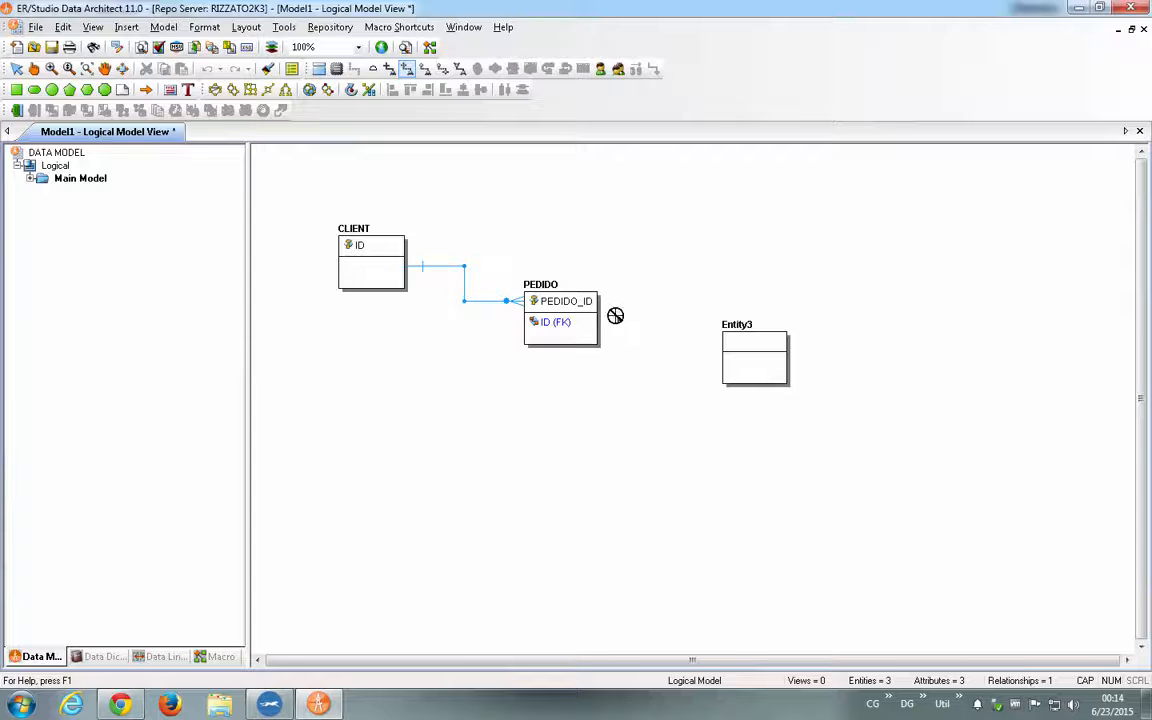
- View the connection settings for reverse-engineering an existing database as a new model, and close the wizard
{"action": "left_click", "coordinate": [17, 47]}
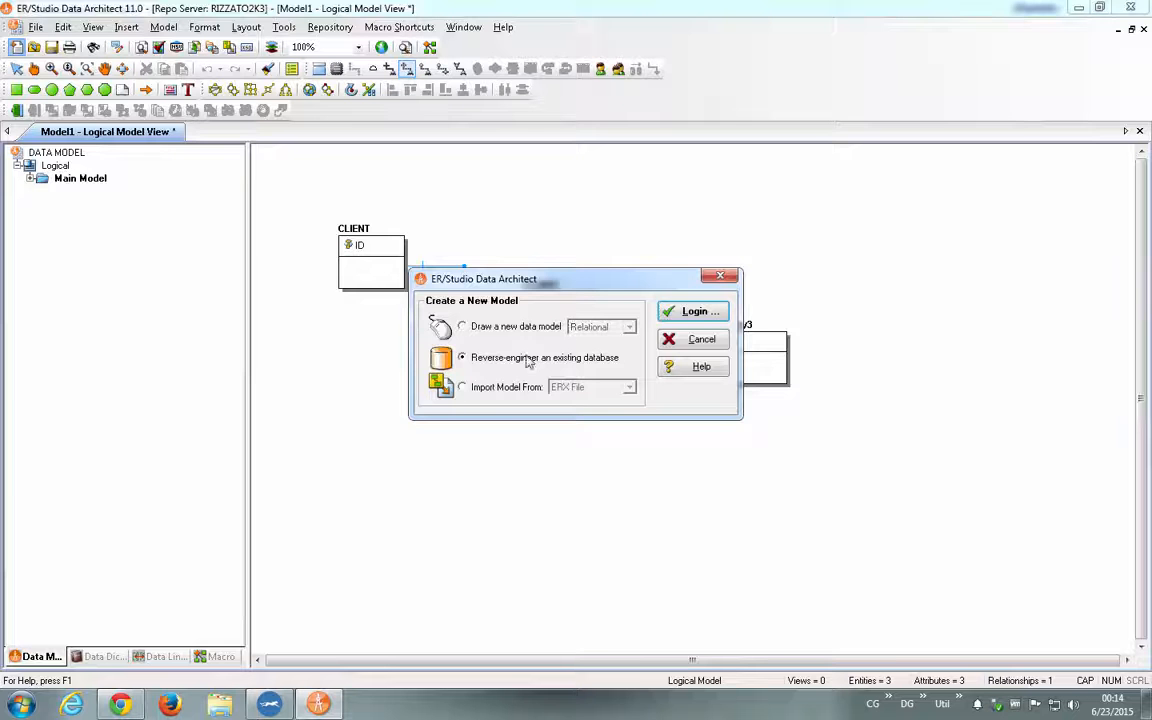
{"action": "left_click", "coordinate": [701, 311]}
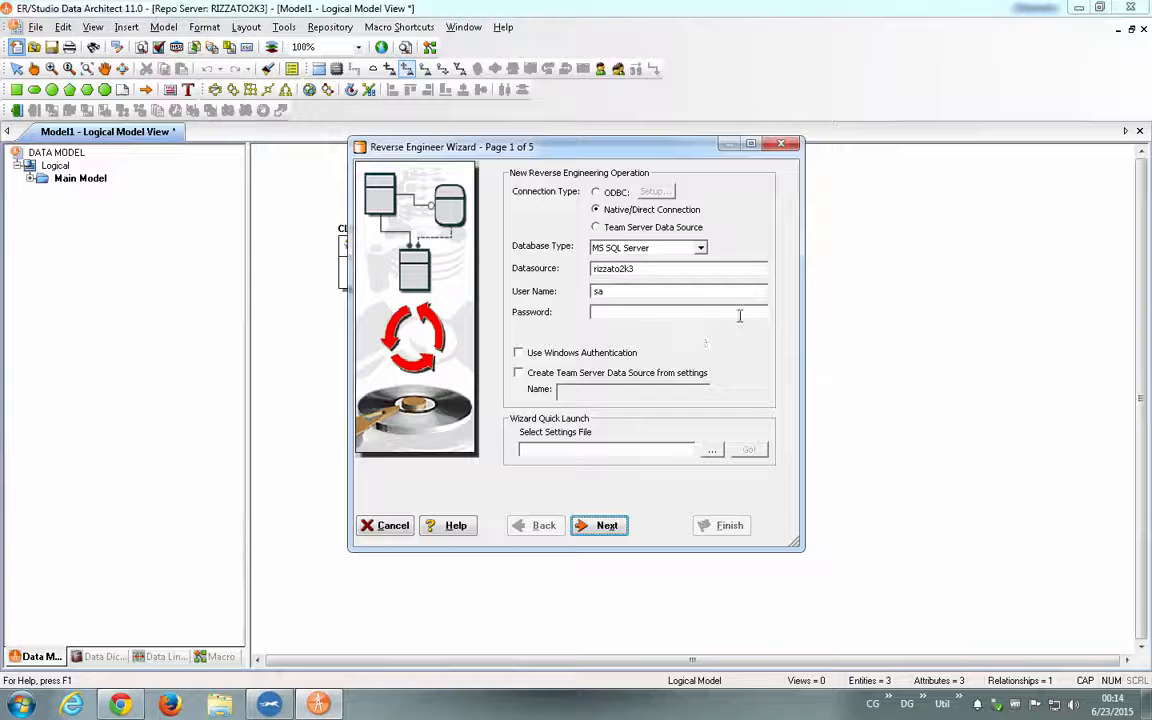
{"action": "left_click", "coordinate": [784, 145]}
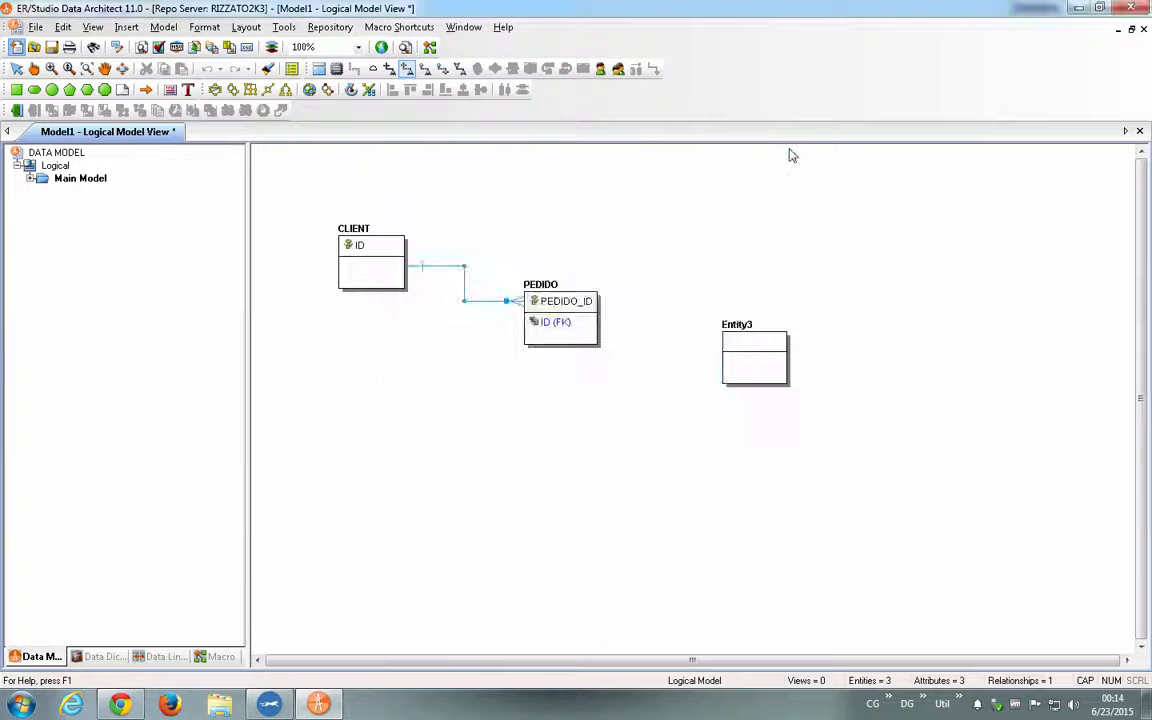
- Browse the source formats offered for importing a model from External Metadata, and cancel creating the new model
{"action": "left_click", "coordinate": [506, 387]}
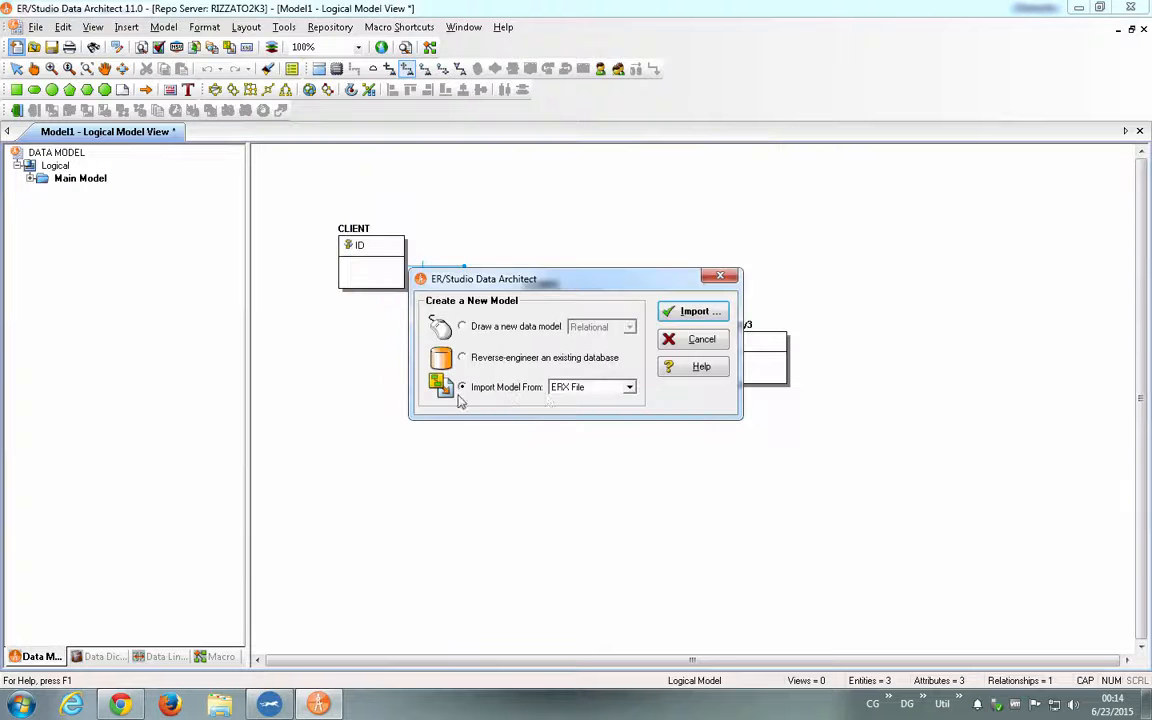
{"action": "left_click", "coordinate": [588, 387]}
{"action": "left_click", "coordinate": [601, 414]}
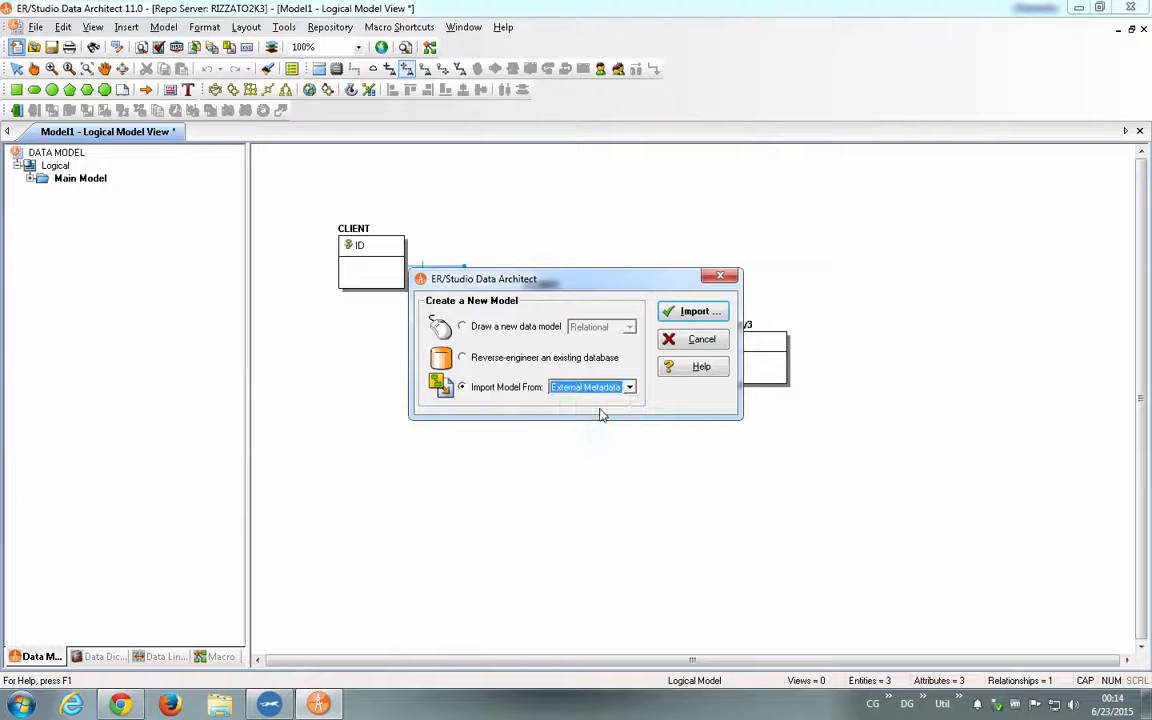
{"action": "left_click", "coordinate": [691, 312]}
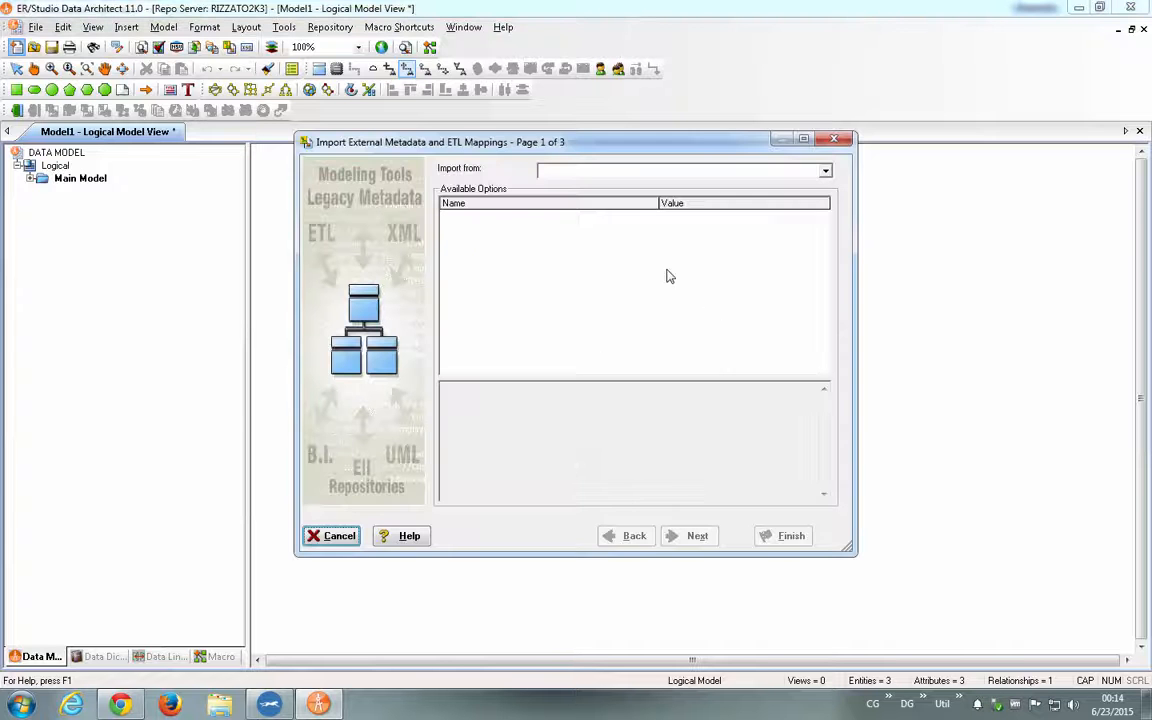
{"action": "left_click", "coordinate": [678, 174]}
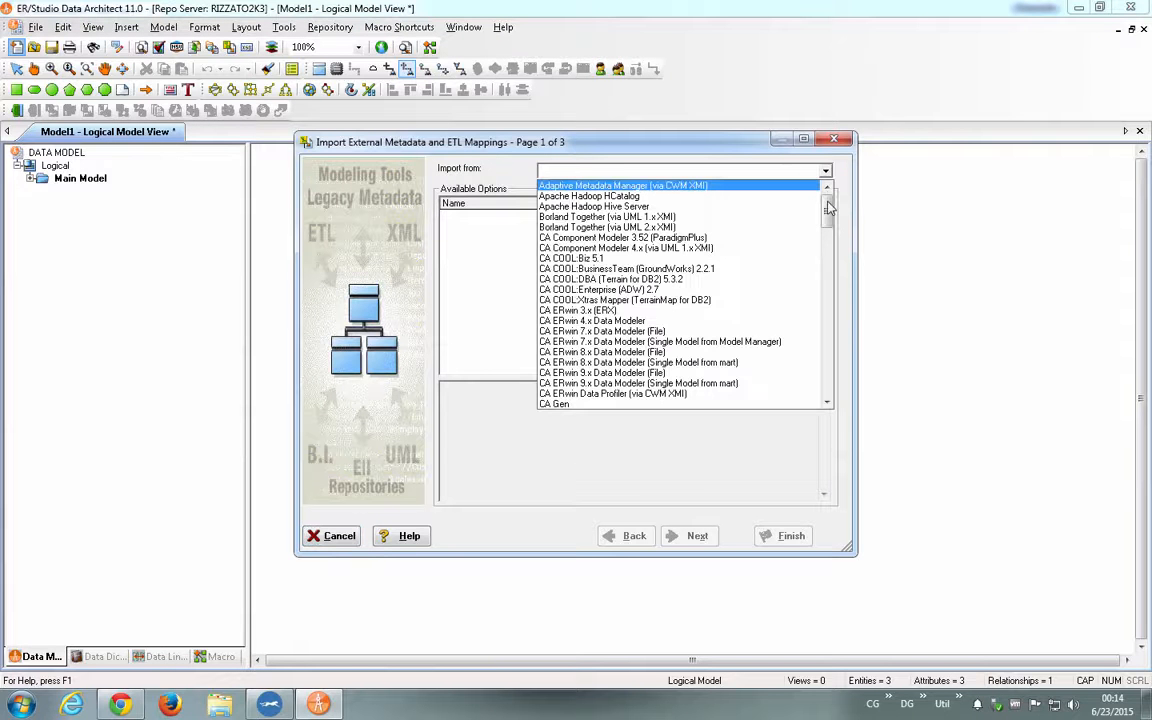
{"action": "left_click_drag", "start_coordinate": [827, 218], "coordinate": [820, 188]}
{"action": "key", "text": "Escape"}
{"action": "left_click", "coordinate": [834, 139]}
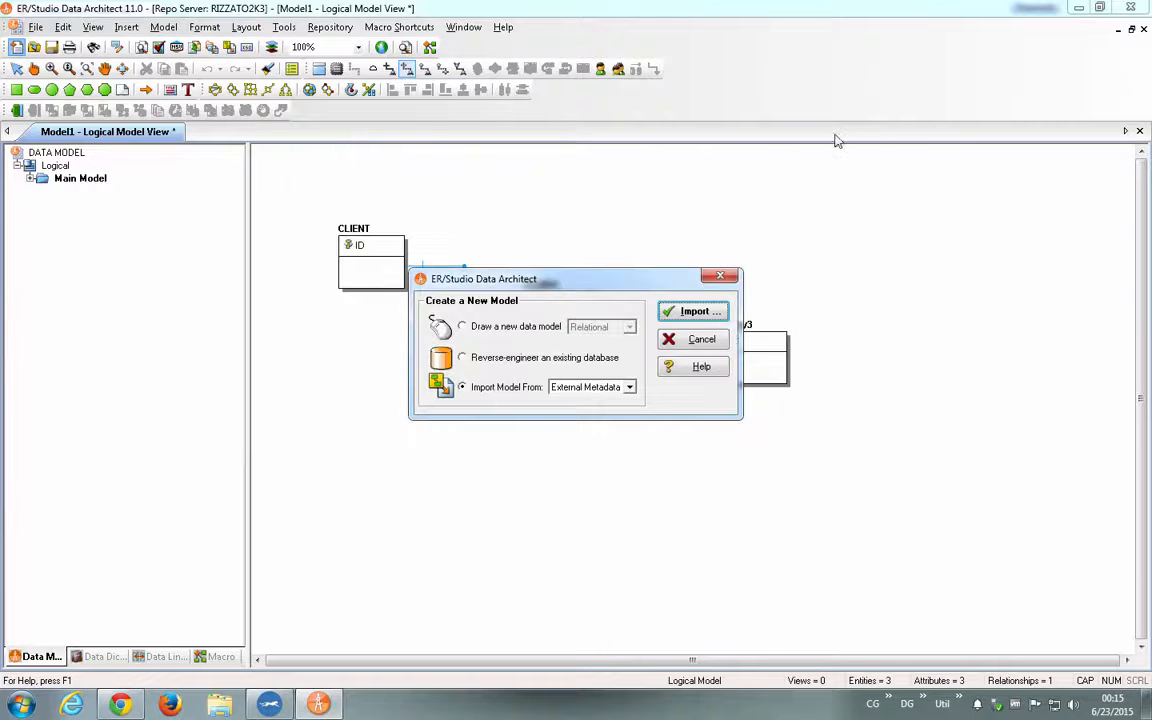
{"action": "left_click", "coordinate": [698, 338]}
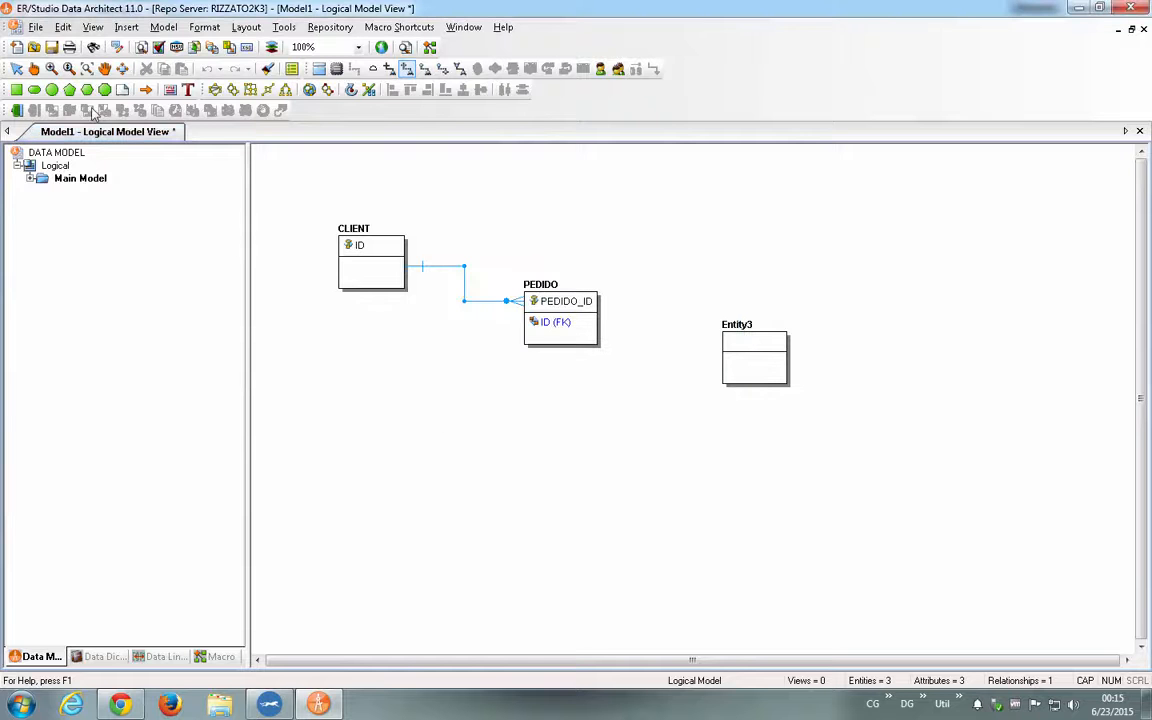
- Open the sample model Adventure Works.DM1 and close Model1 without saving its changes
{"action": "left_click", "coordinate": [33, 47]}
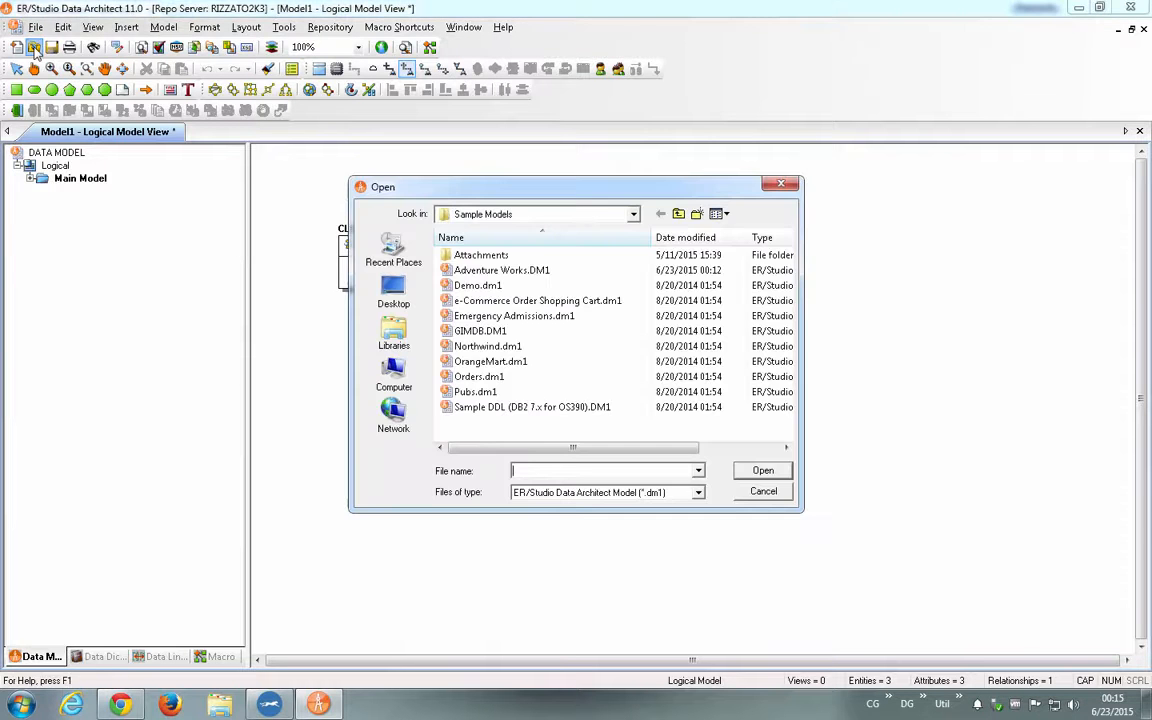
{"action": "double_click", "coordinate": [510, 271]}
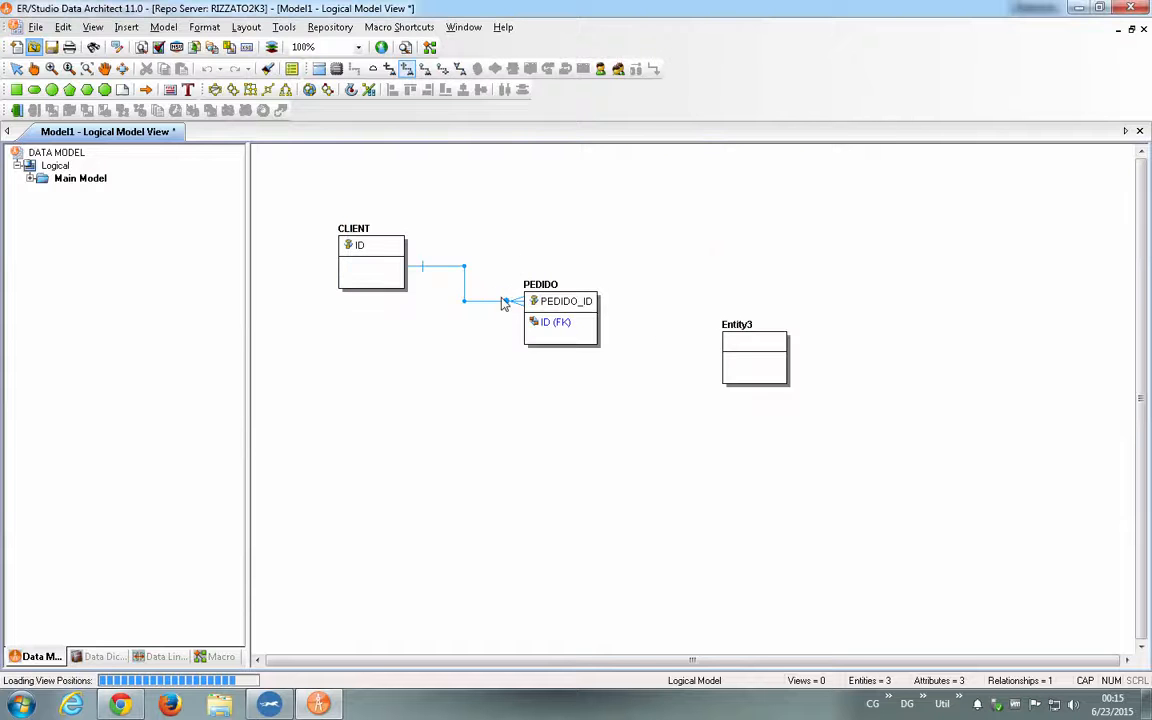
{"action": "left_click", "coordinate": [80, 131]}
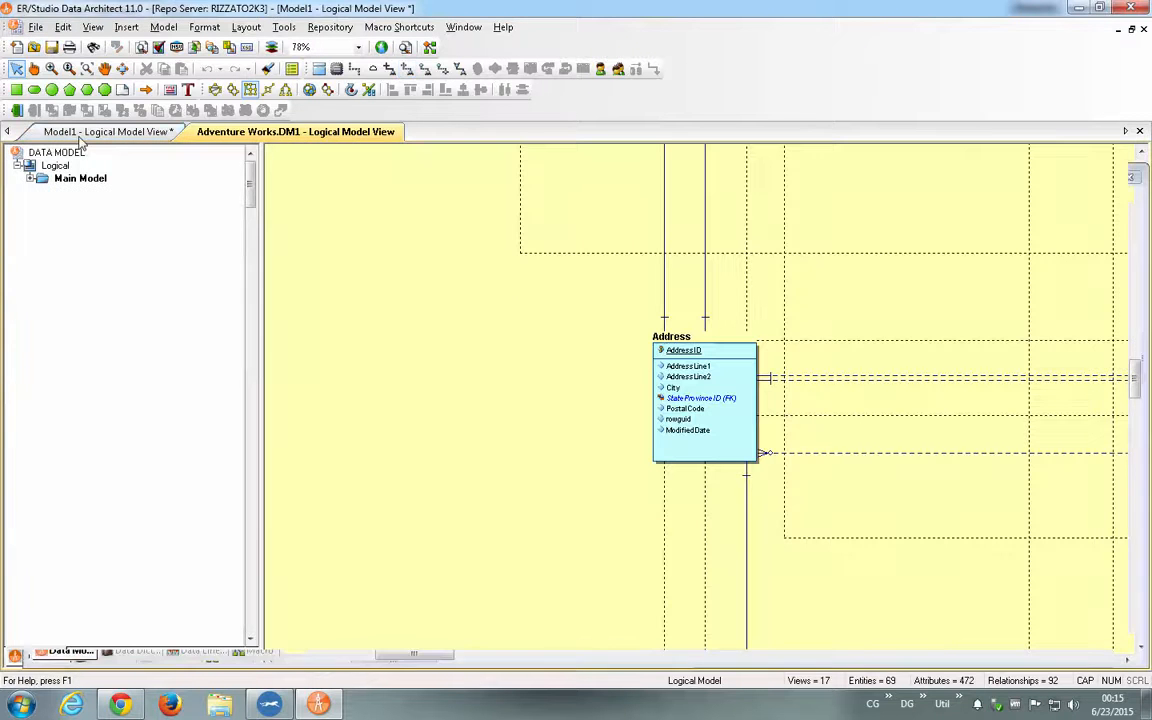
{"action": "left_click", "coordinate": [35, 27]}
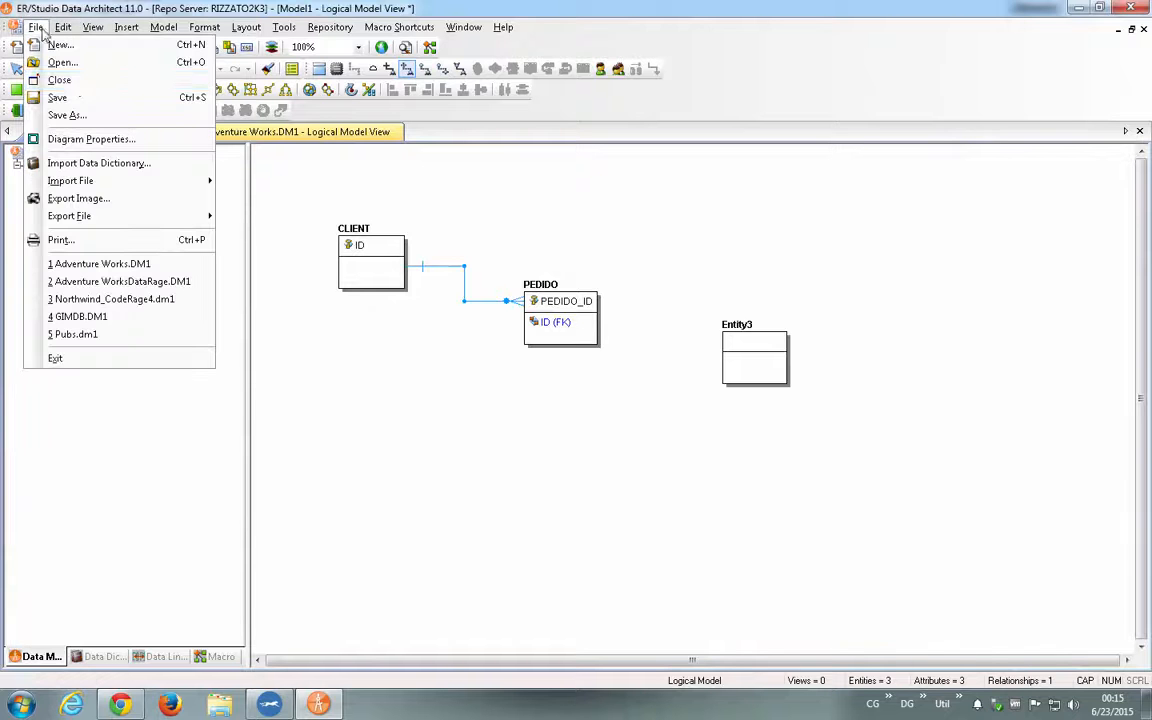
{"action": "left_click", "coordinate": [75, 81]}
{"action": "left_click", "coordinate": [588, 386]}
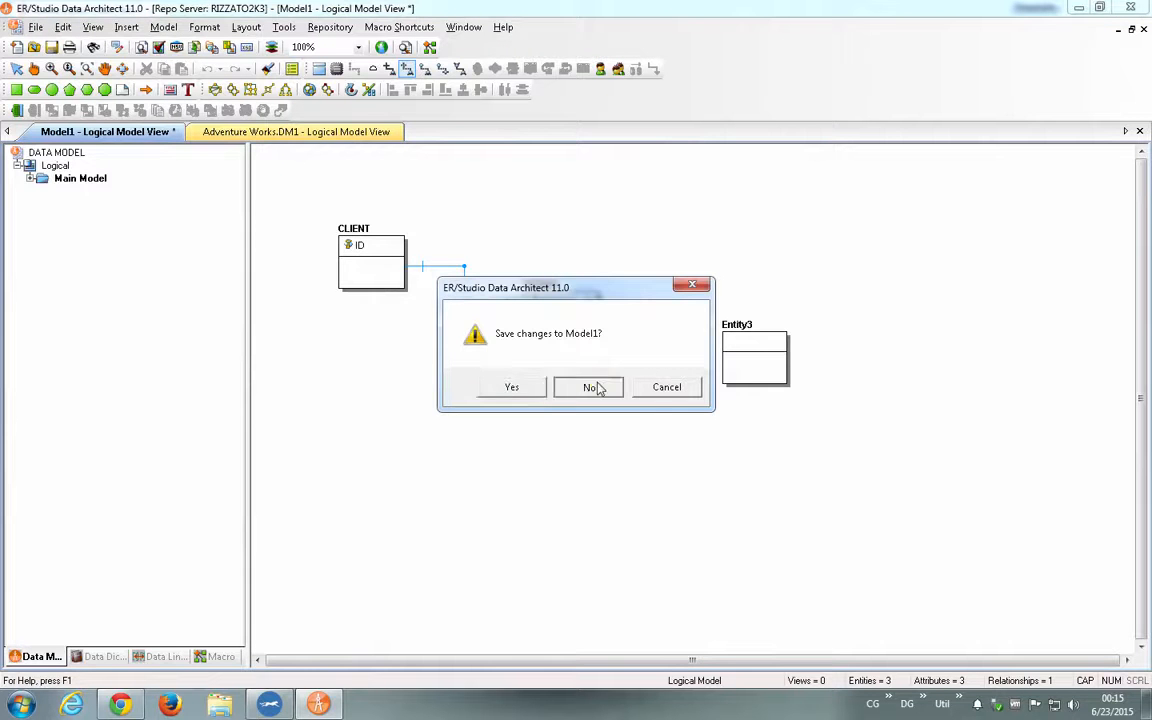
- Collapse the logical Main Model in the model tree and display the Adventure Works physical model
{"action": "left_click", "coordinate": [43, 191]}
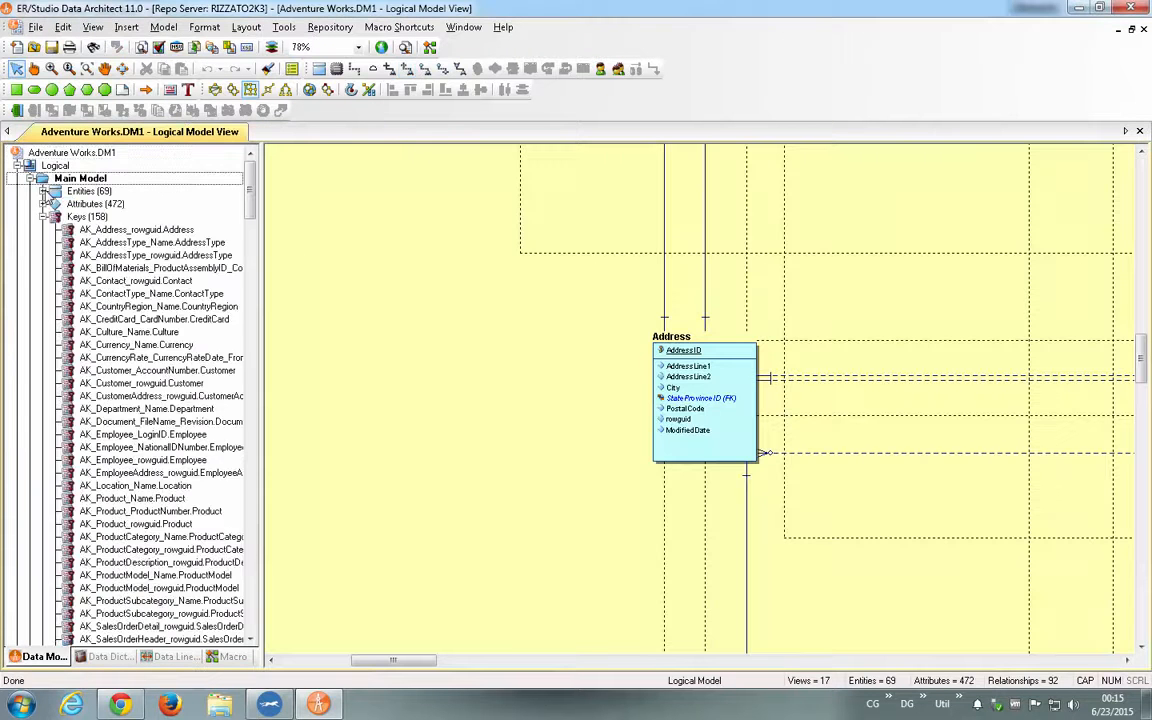
{"action": "left_click", "coordinate": [43, 216]}
{"action": "left_click", "coordinate": [30, 178]}
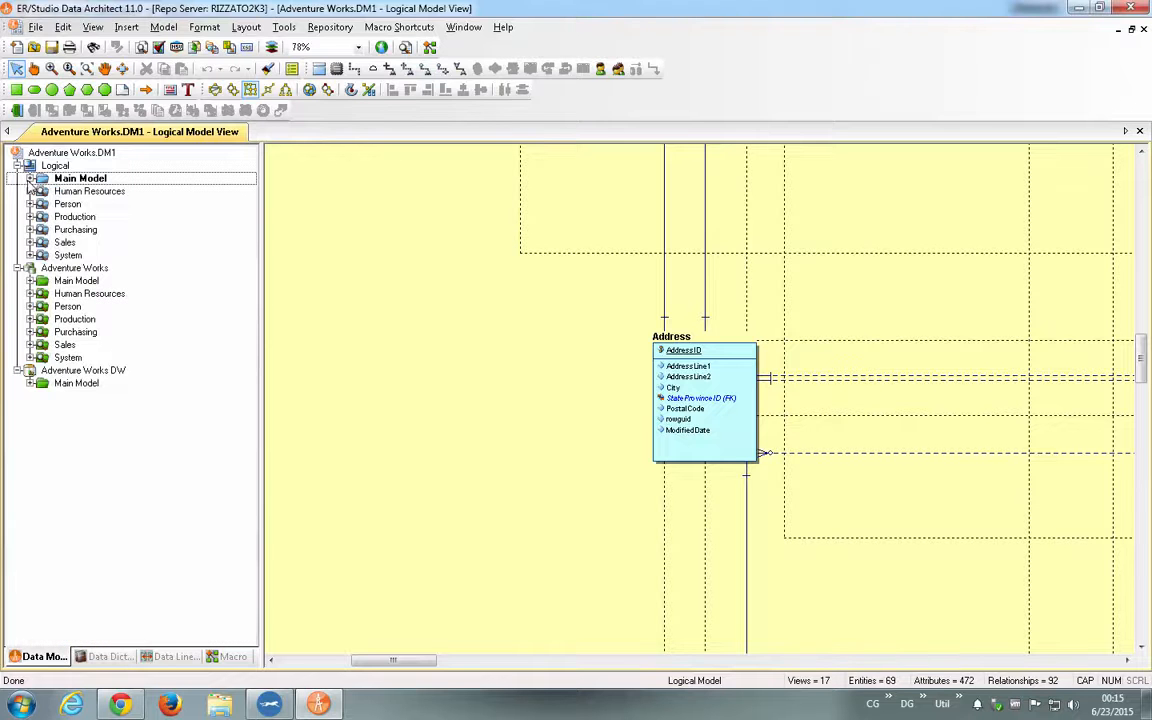
{"action": "left_click", "coordinate": [72, 180]}
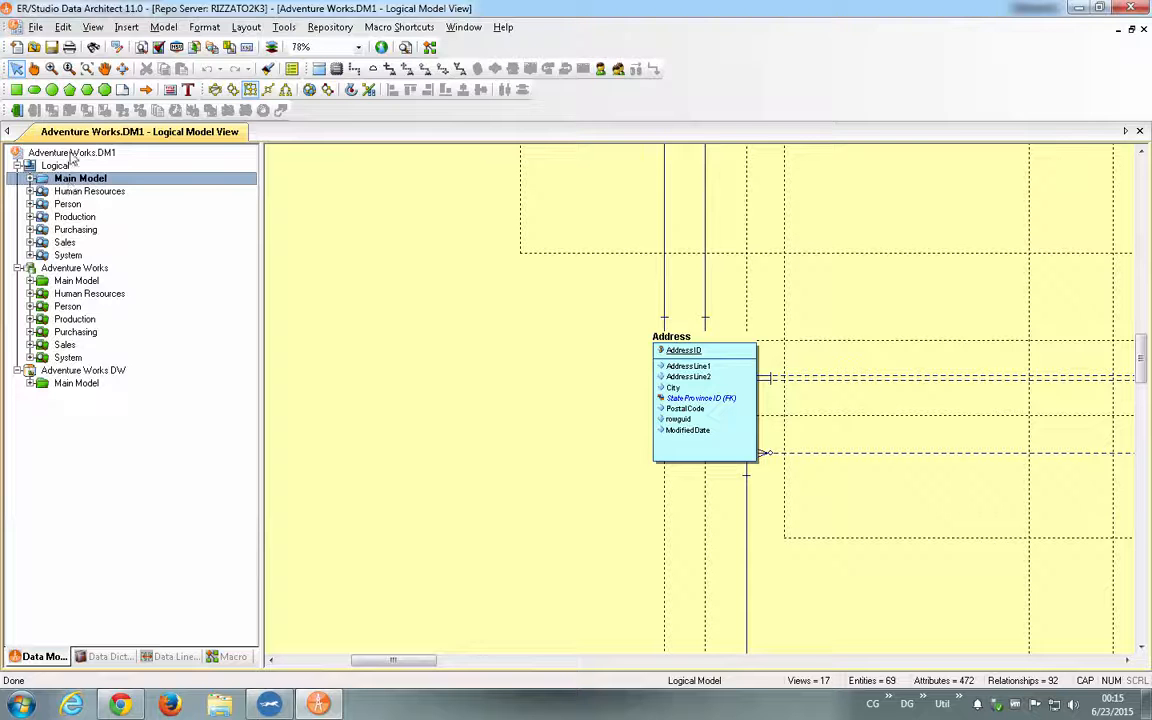
{"action": "left_click", "coordinate": [52, 165]}
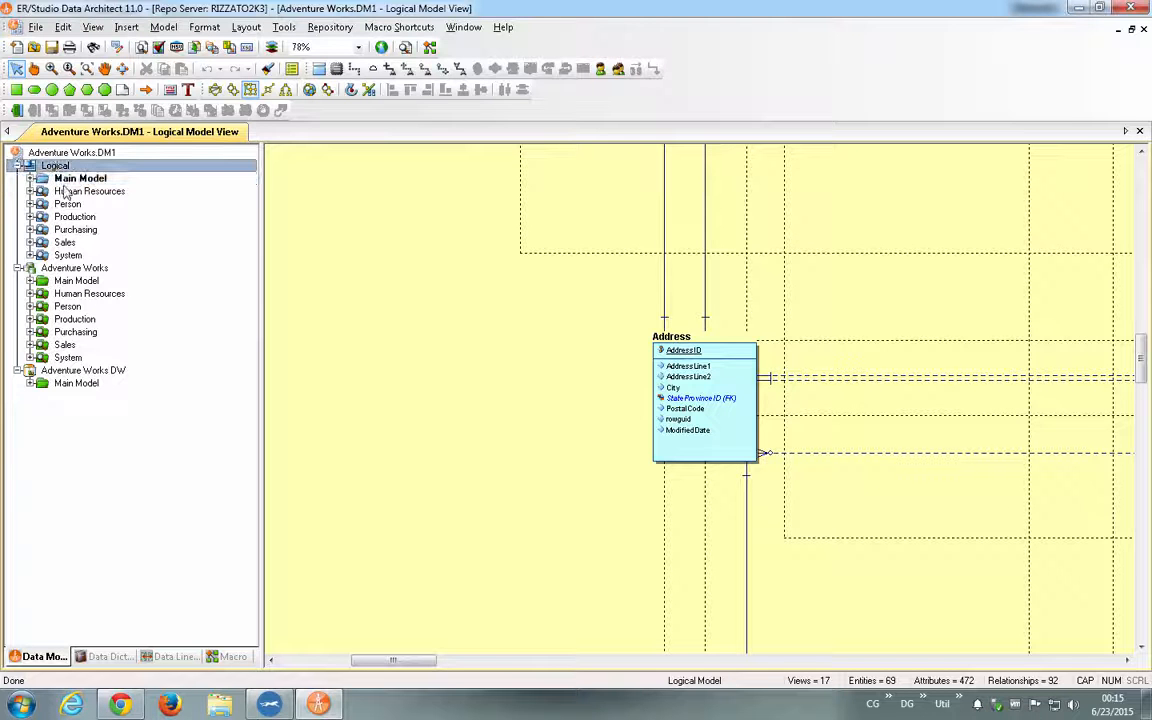
{"action": "left_click", "coordinate": [66, 269]}
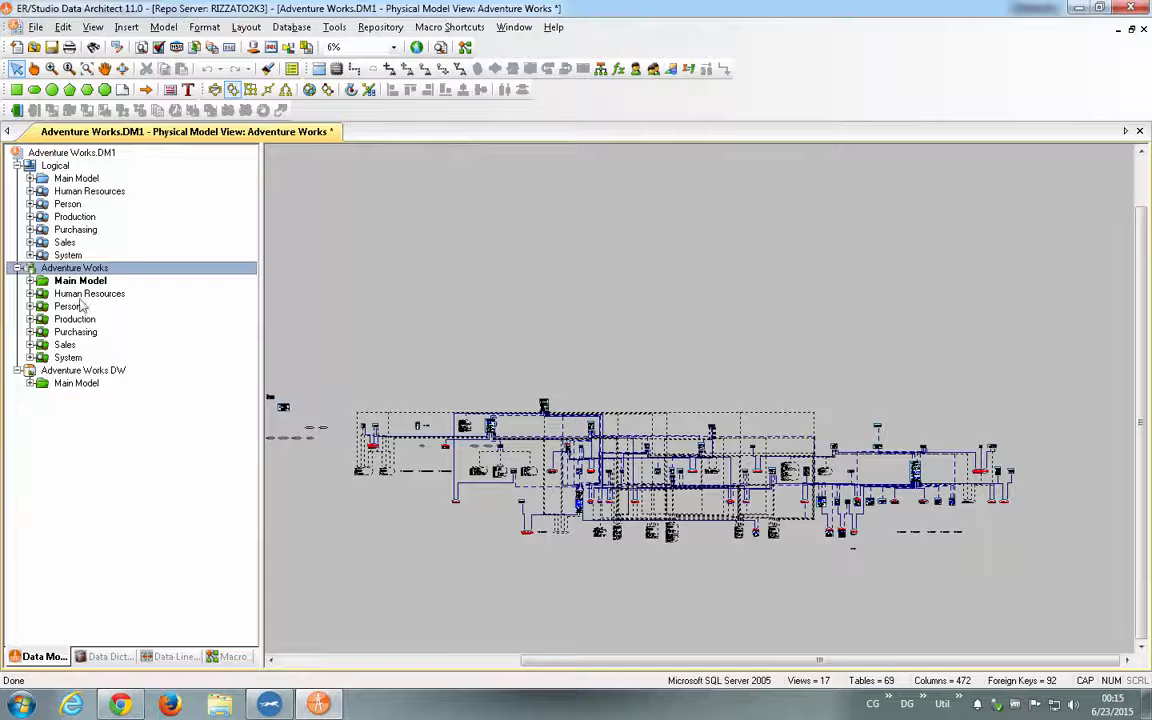
- Display the Adventure Works DW physical model and expand its Main Model in the tree to view the object categories
{"action": "left_click", "coordinate": [30, 384]}
{"action": "left_click", "coordinate": [40, 371]}
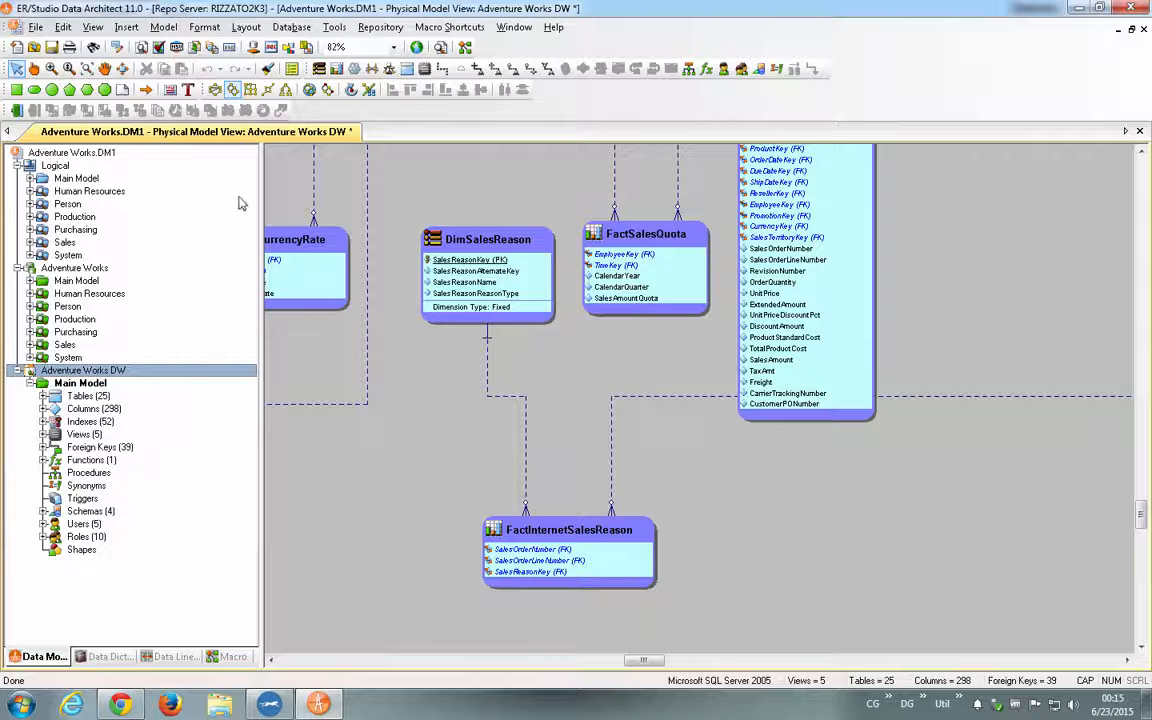
{"action": "left_click", "coordinate": [31, 384]}
{"action": "left_click", "coordinate": [31, 384]}
- Display the logical Main Model diagram at 50% zoom
{"action": "double_click", "coordinate": [80, 178]}
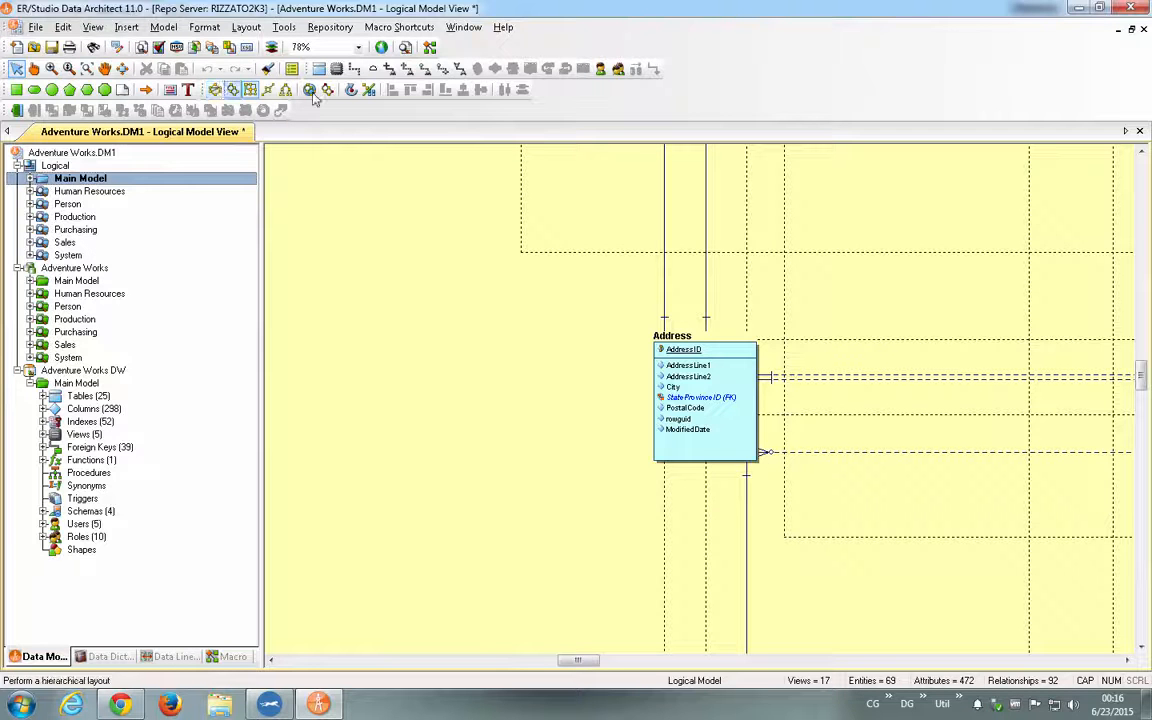
{"action": "left_click", "coordinate": [358, 48]}
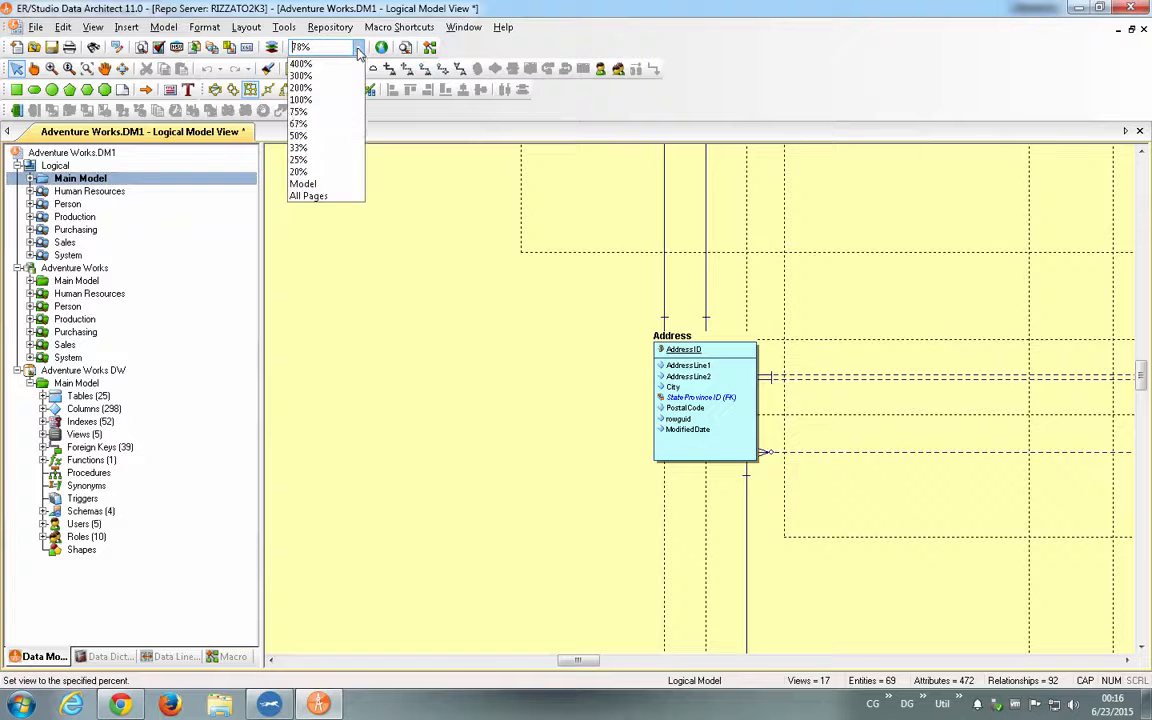
{"action": "left_click", "coordinate": [314, 136]}
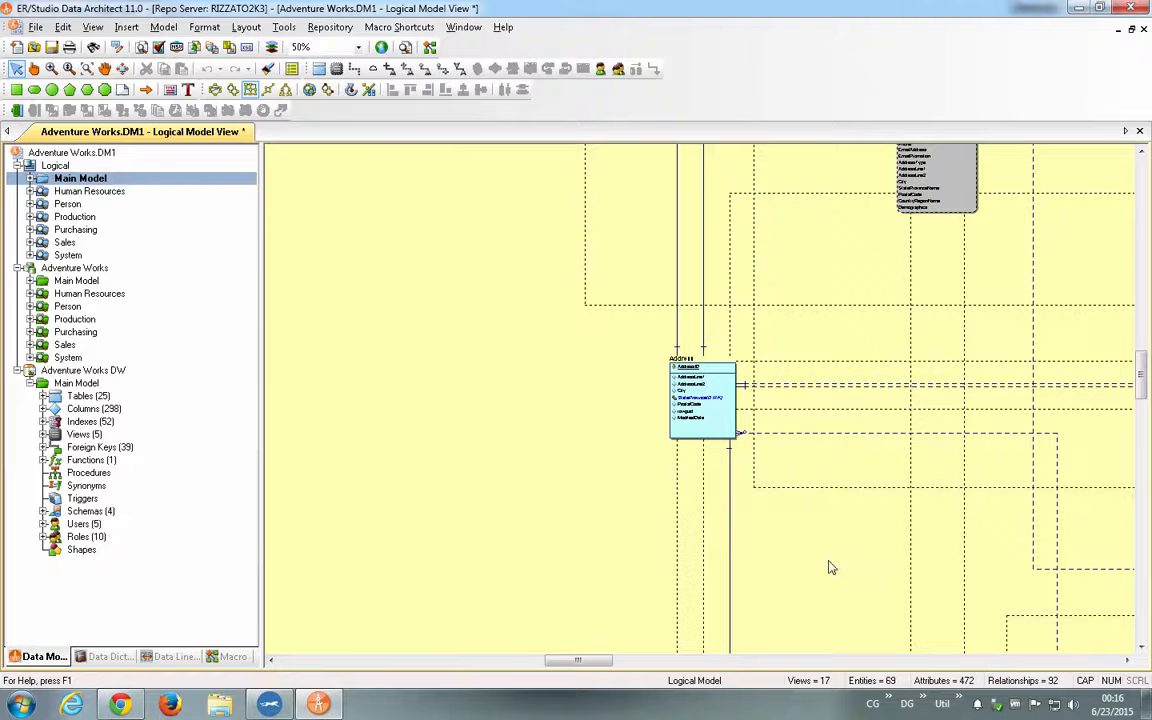
{"action": "mouse_move", "coordinate": [588, 664]}
{"action": "left_mouse_down"}
{"action": "mouse_move", "coordinate": [616, 666]}
{"action": "mouse_move", "coordinate": [597, 666]}
{"action": "left_mouse_up"}
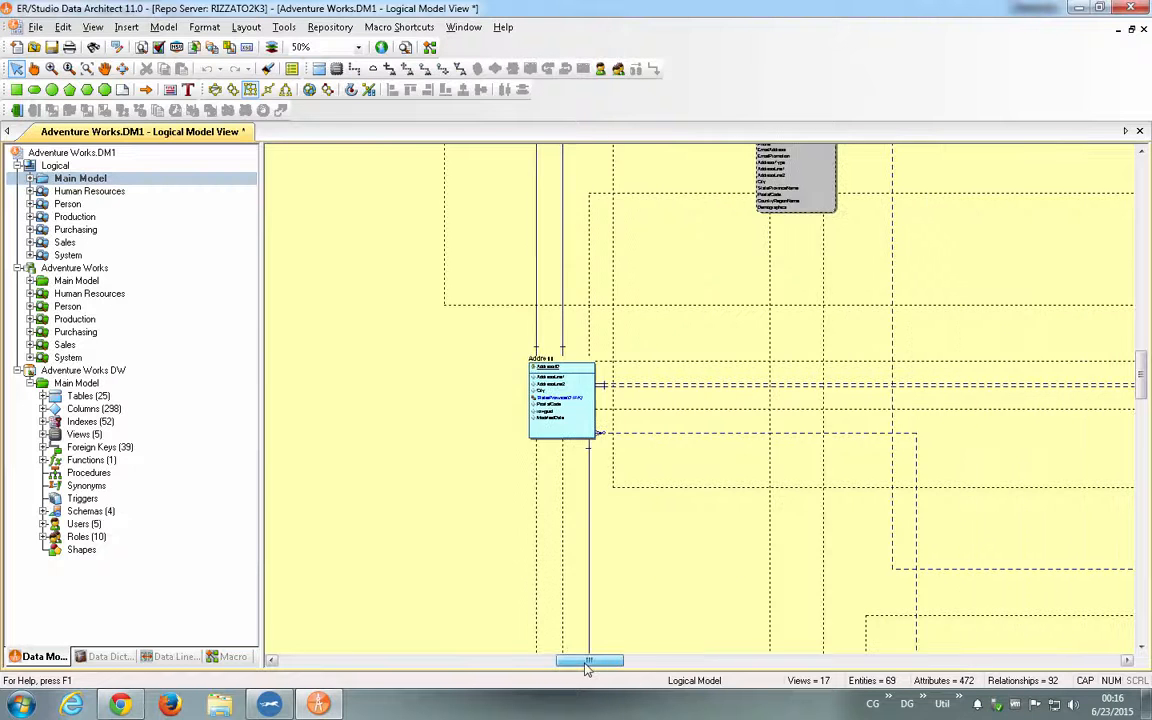
- View the diagrams of the logical submodels in turn: Human Resources, Person, Production, Purchasing, Sales and System
{"action": "left_click", "coordinate": [71, 204]}
{"action": "left_click", "coordinate": [86, 217]}
{"action": "left_click", "coordinate": [72, 230]}
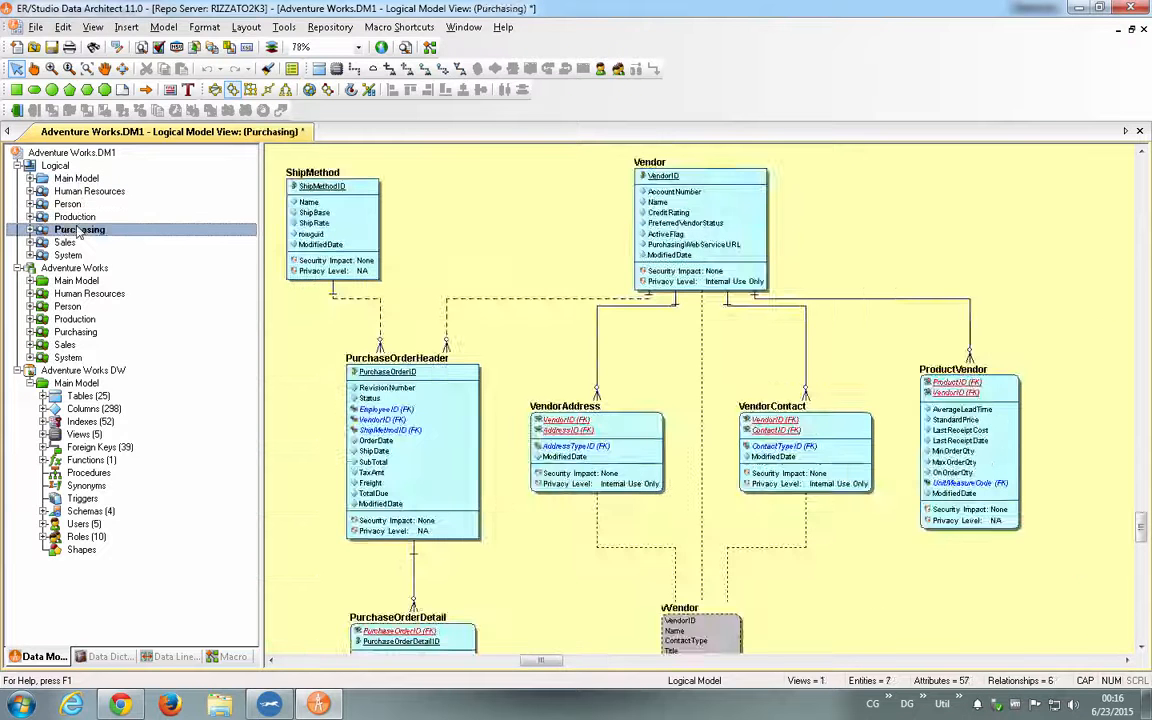
{"action": "left_click", "coordinate": [68, 243]}
{"action": "left_click", "coordinate": [70, 255]}
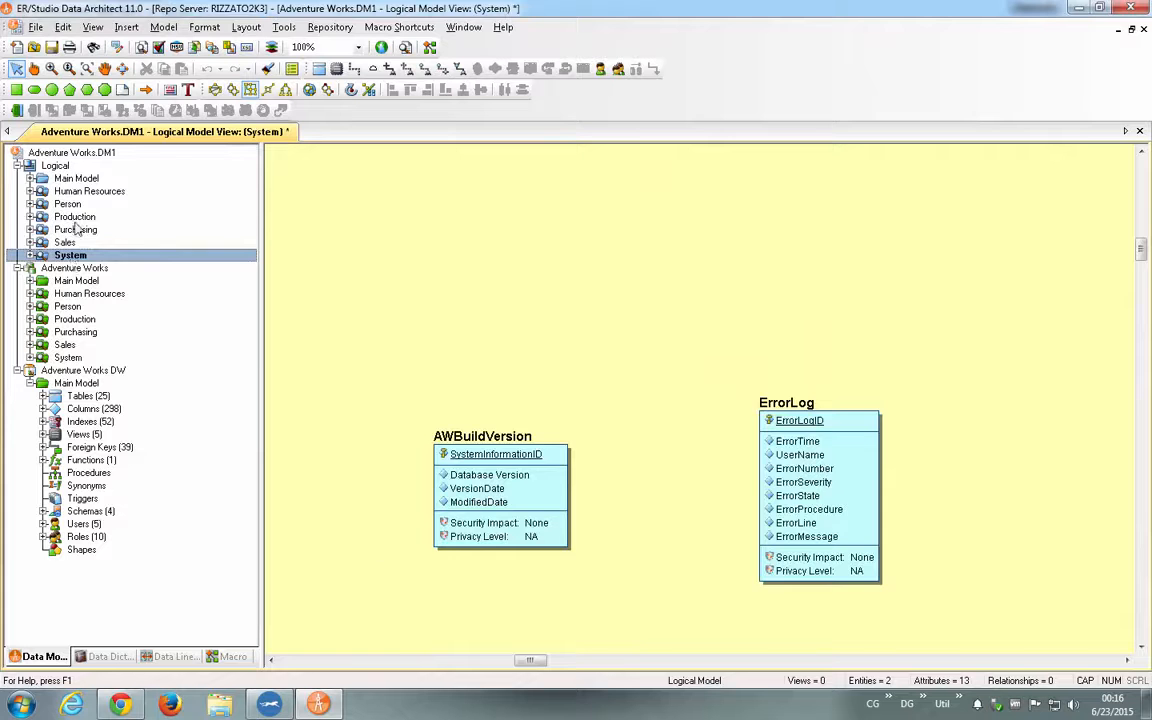
{"action": "left_click", "coordinate": [80, 216]}
{"action": "left_click", "coordinate": [70, 204]}
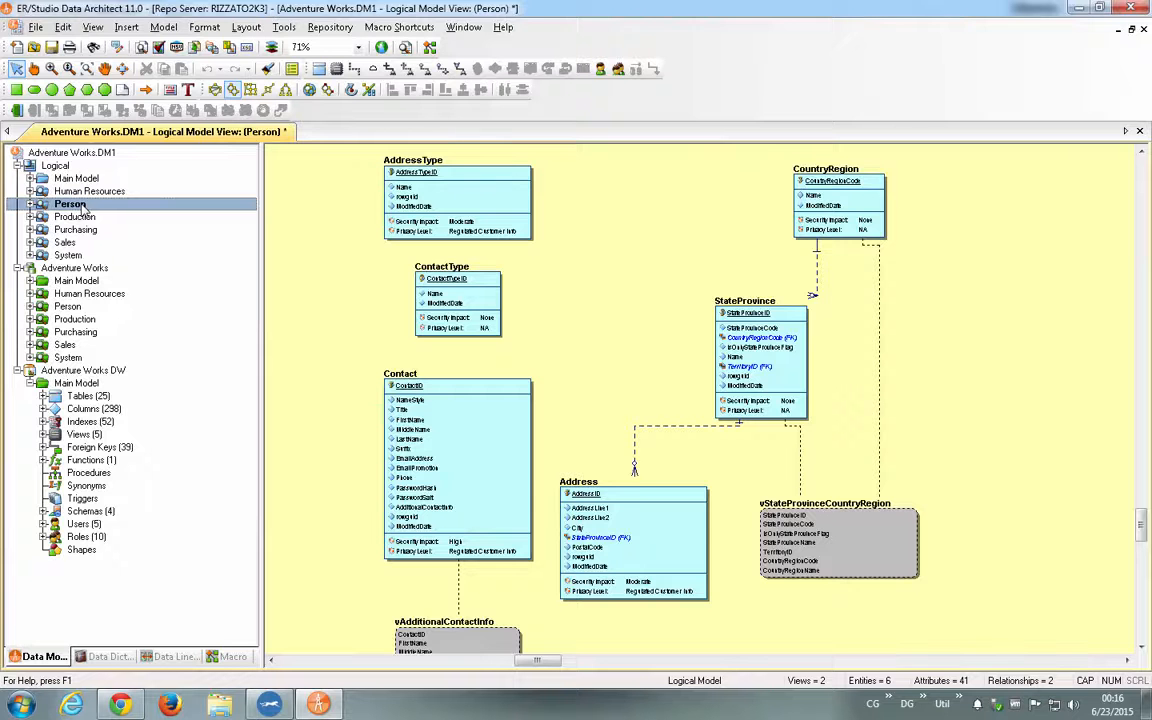
{"action": "left_click", "coordinate": [92, 191]}
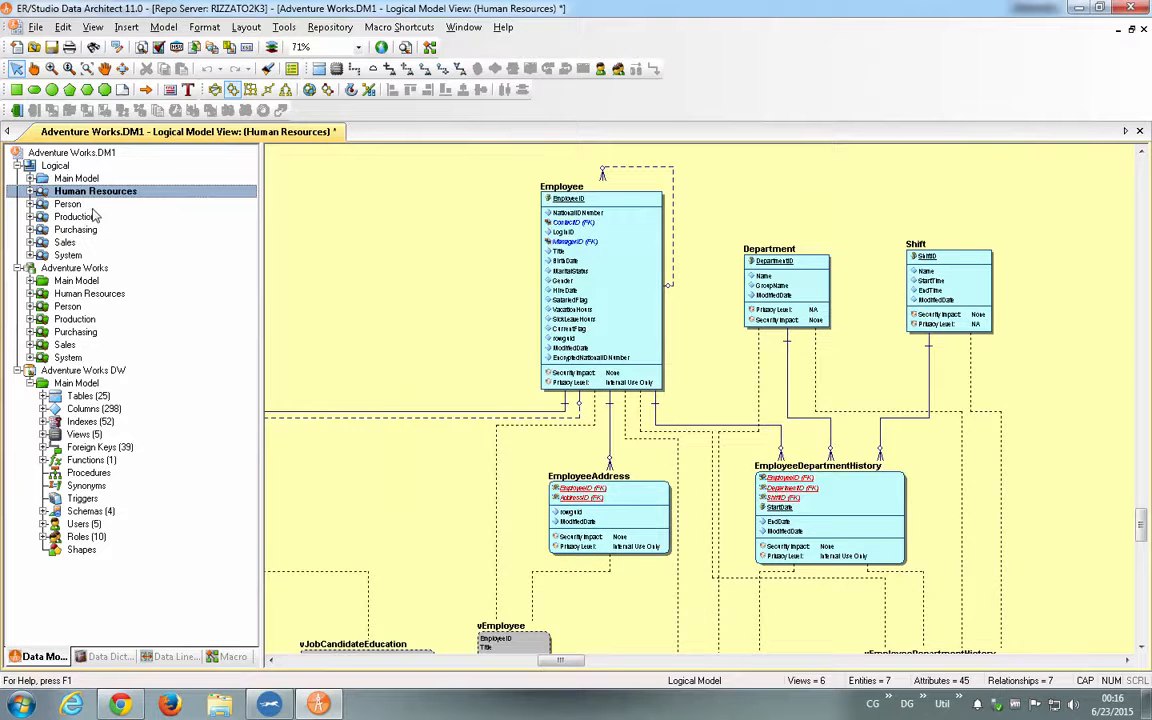
{"action": "left_click", "coordinate": [91, 207]}
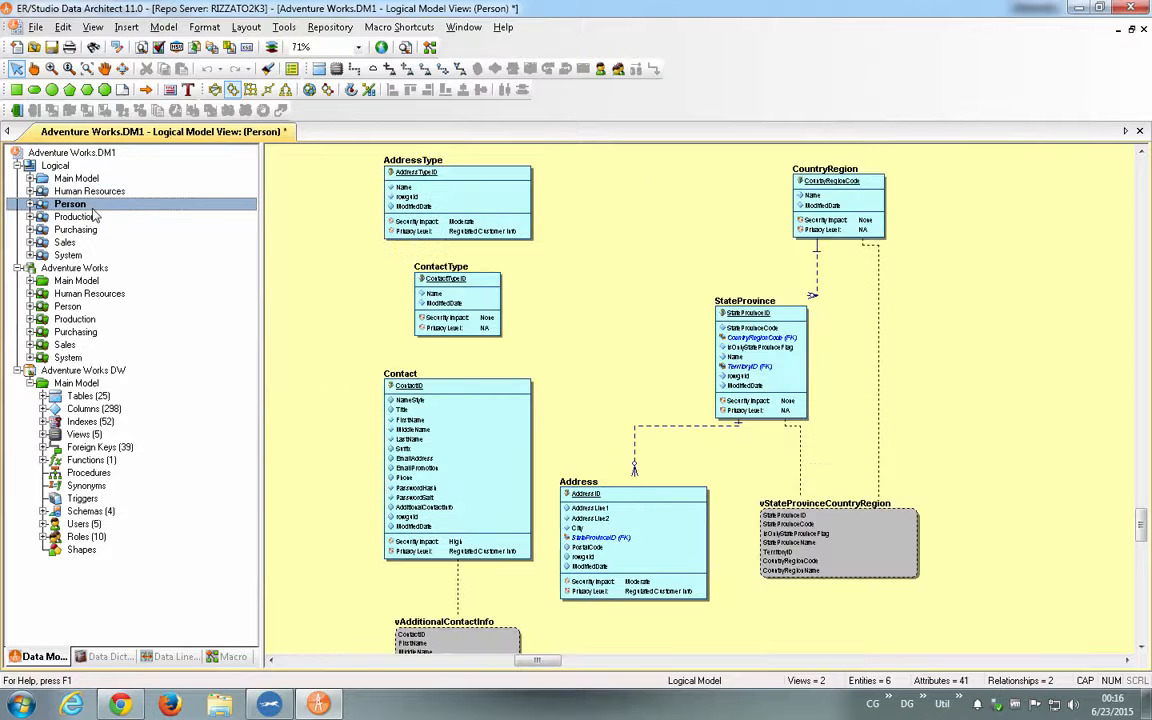
{"action": "left_click", "coordinate": [86, 217]}
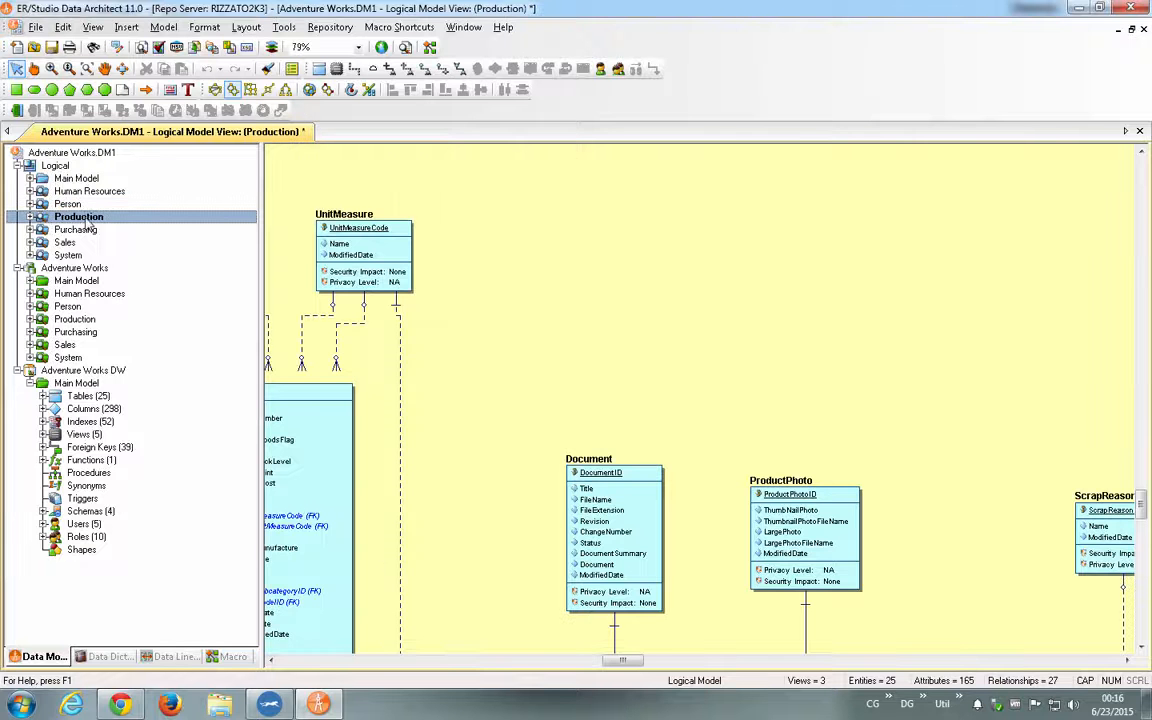
{"action": "left_click", "coordinate": [90, 229]}
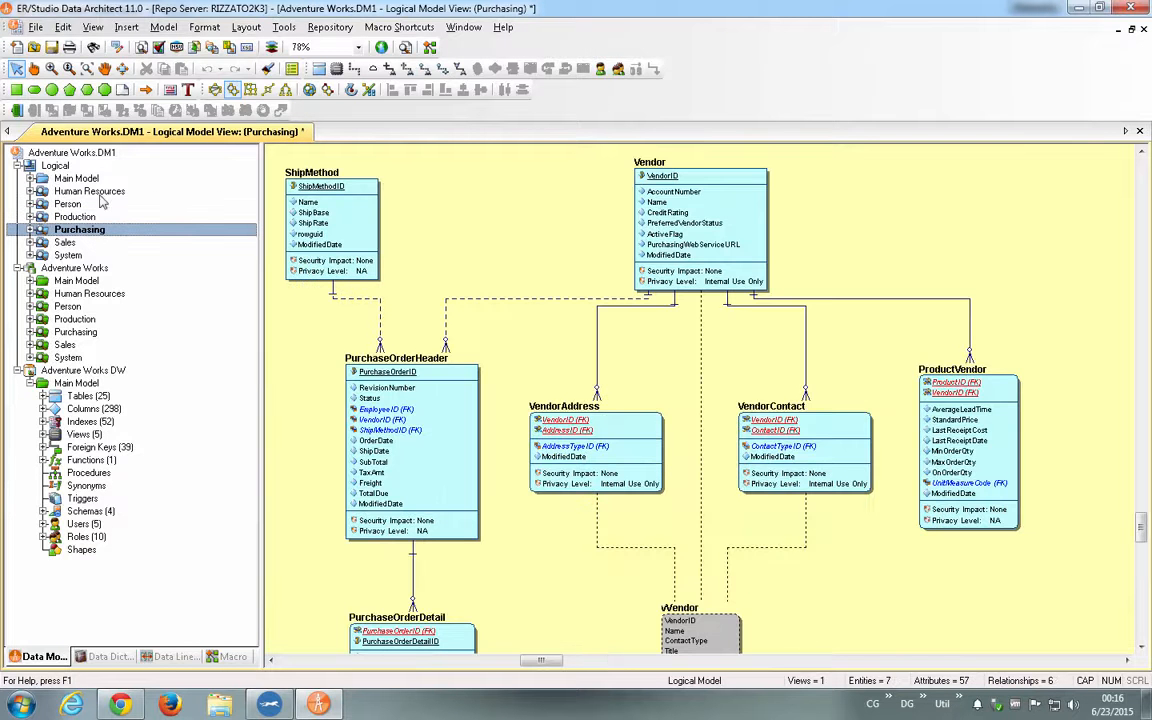
- Return to the logical Main Model diagram and inspect its object categories in the tree, leaving the branch collapsed
{"action": "left_click", "coordinate": [74, 177]}
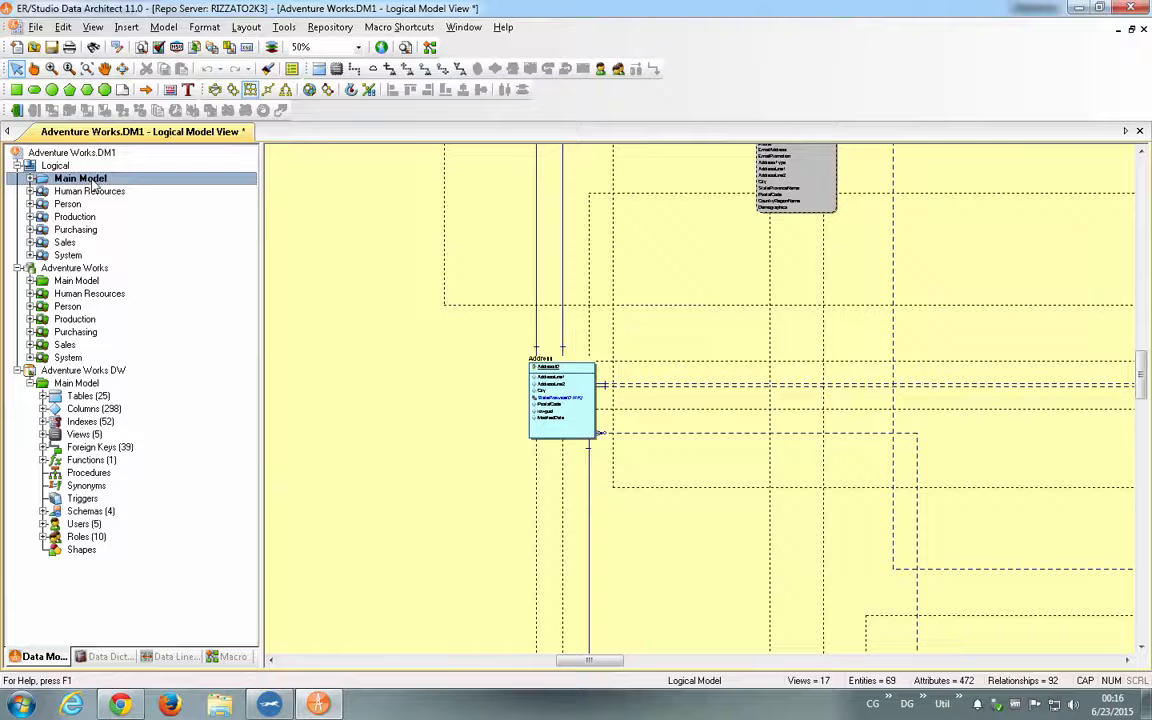
{"action": "left_click", "coordinate": [30, 178]}
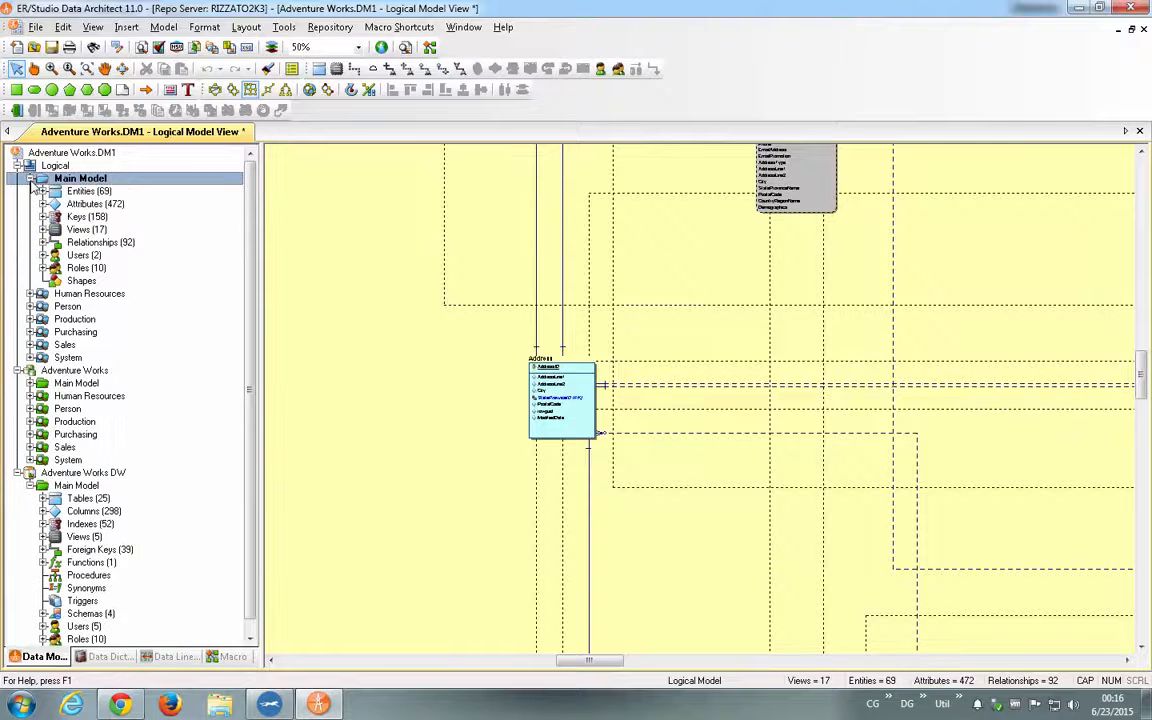
{"action": "left_click", "coordinate": [88, 194]}
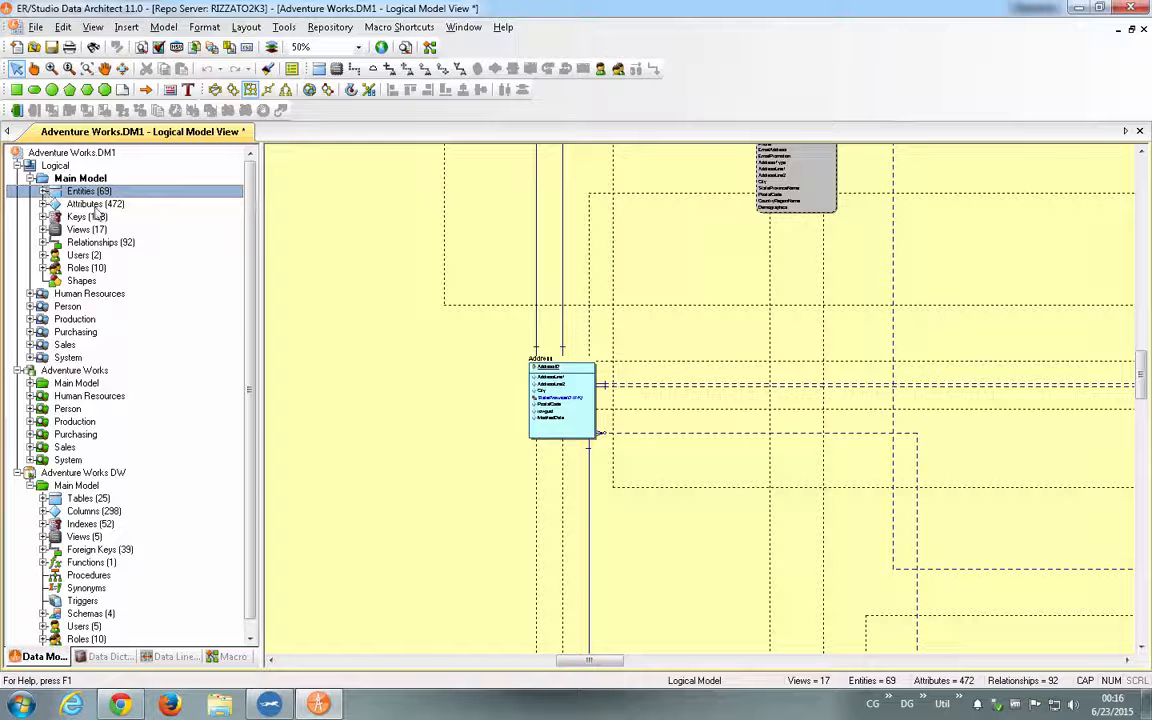
{"action": "left_click", "coordinate": [30, 179]}
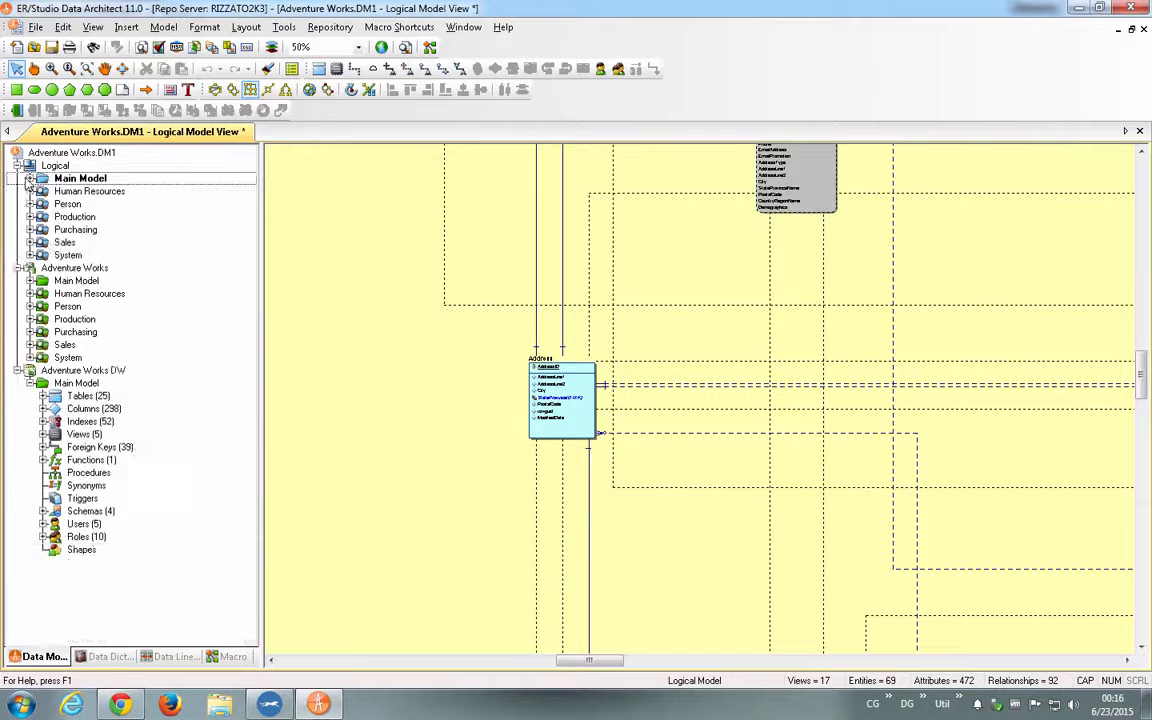
- Inspect the object categories of the logical Human Resources and Person submodels in the tree, and collapse both branches
{"action": "left_click", "coordinate": [30, 191]}
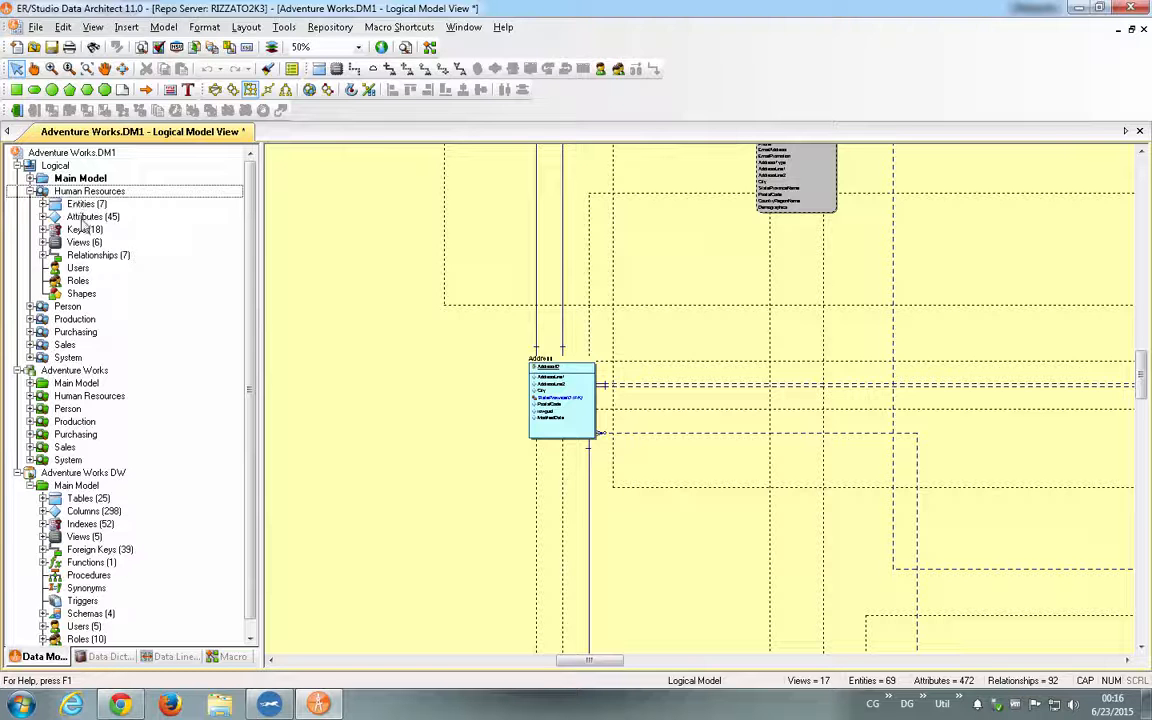
{"action": "left_click", "coordinate": [30, 306]}
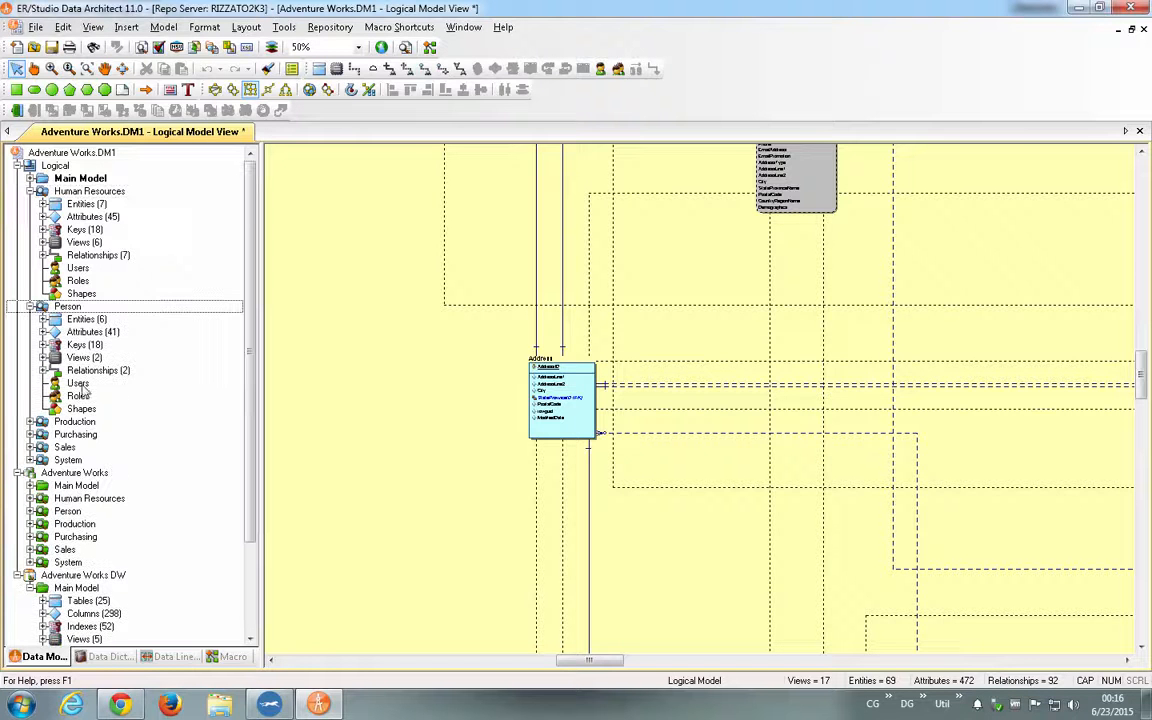
{"action": "left_click", "coordinate": [30, 191]}
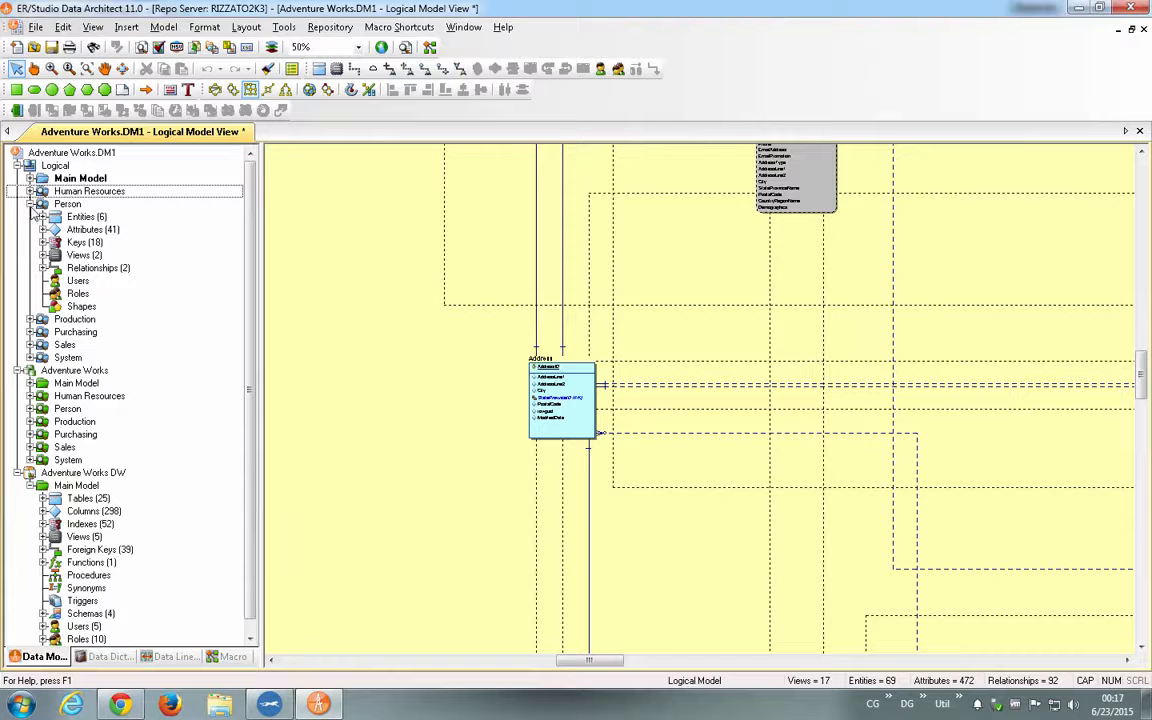
{"action": "left_click", "coordinate": [30, 204]}
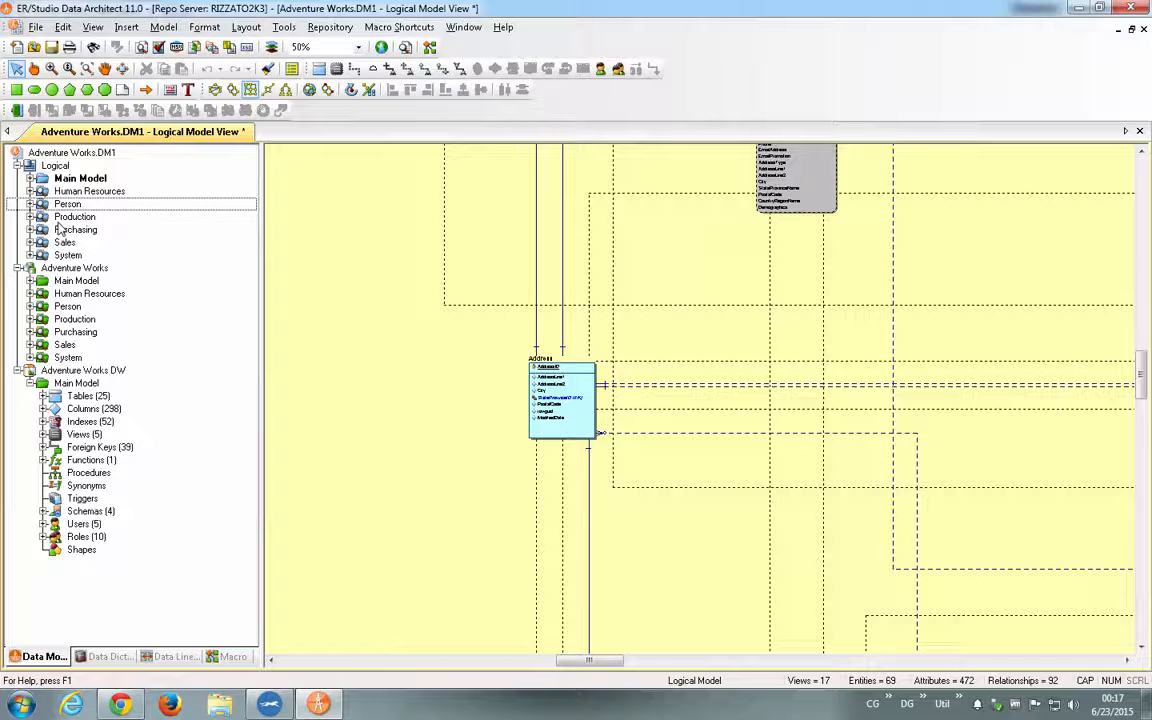
- Create an empty submodel named Teste in the logical model
{"action": "right_click", "coordinate": [55, 166]}
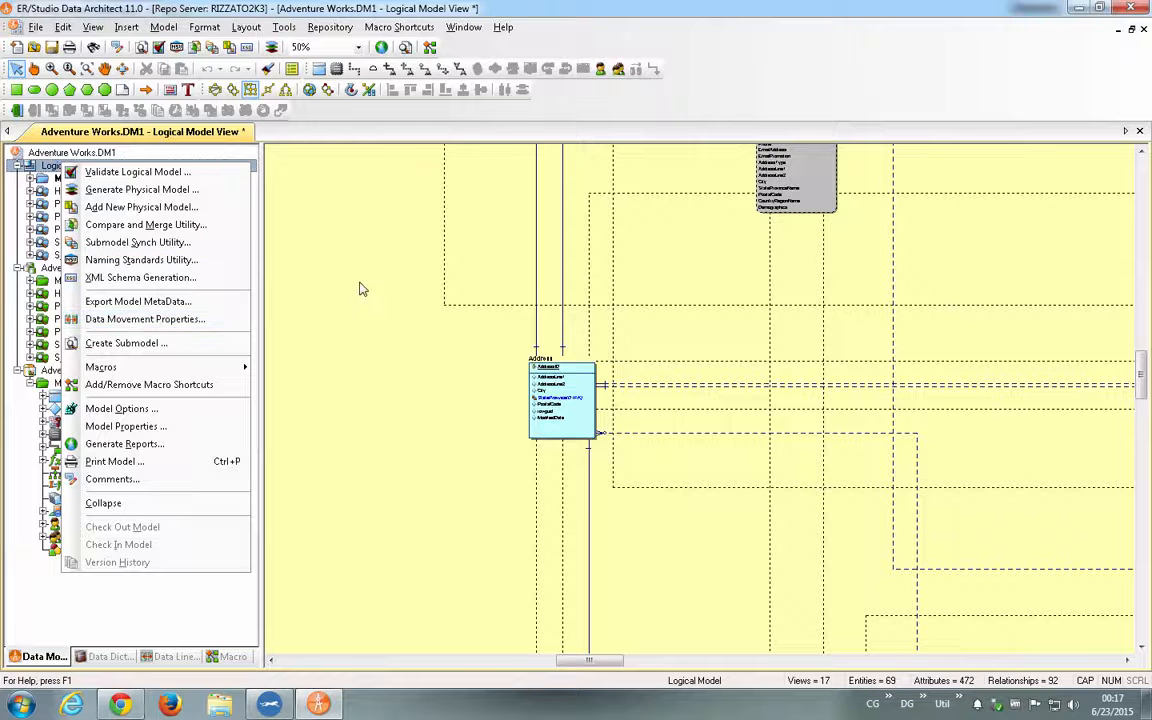
{"action": "left_click", "coordinate": [198, 344]}
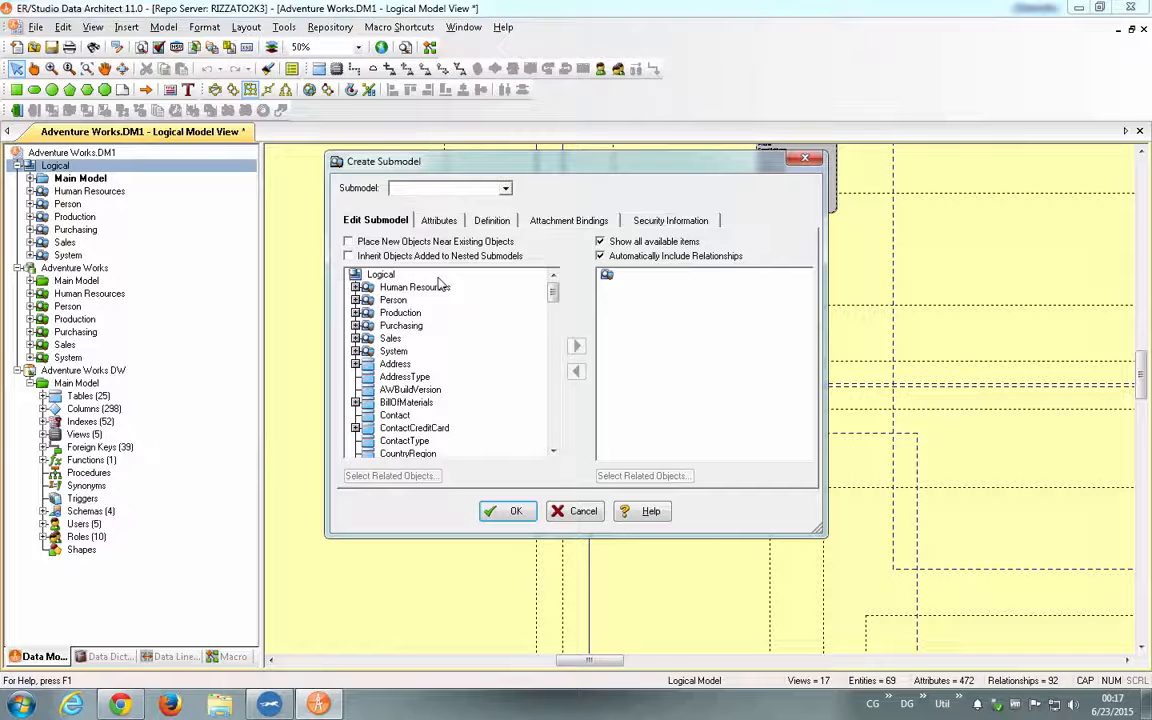
{"action": "type", "text": "tESTE"}
{"action": "key", "text": "BackSpace"}
{"action": "key", "text": "BackSpace"}
{"action": "key", "text": "BackSpace"}
{"action": "key", "text": "BackSpace"}
{"action": "type", "text": "Teste"}
{"action": "left_click", "coordinate": [515, 510]}
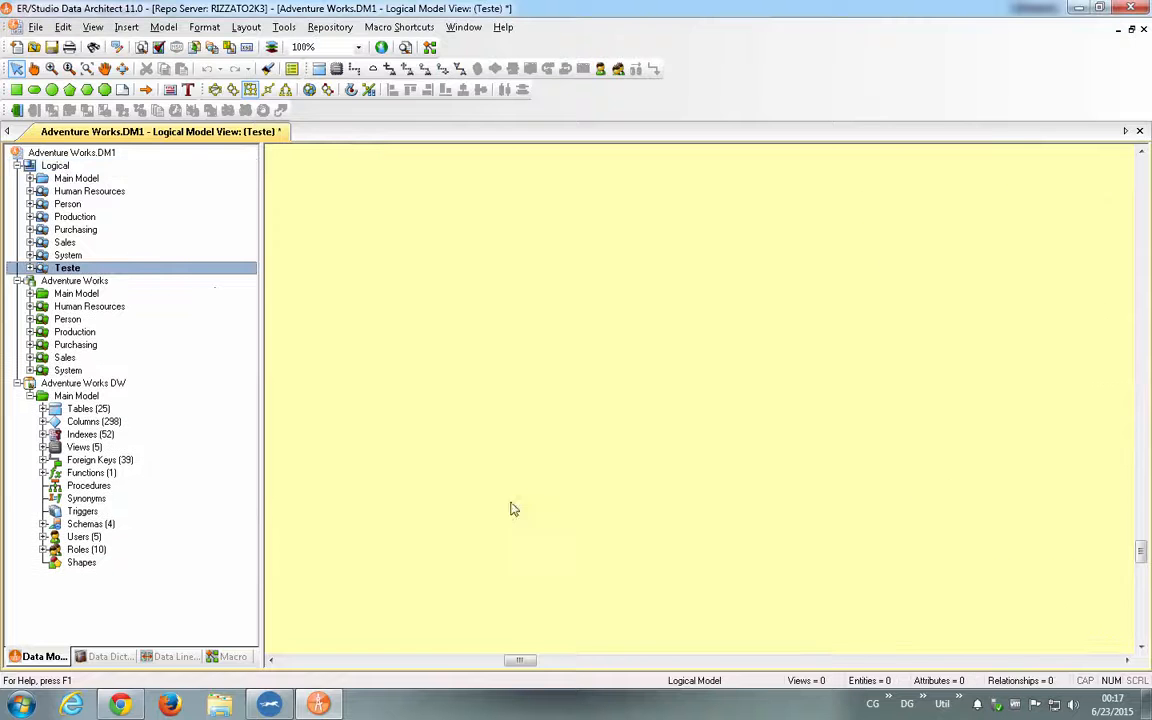
- Edit the Teste submodel to include the Contact, ContactCreditCard, ContactType and CreditCard entities
{"action": "right_click", "coordinate": [83, 276]}
{"action": "left_click", "coordinate": [134, 297]}
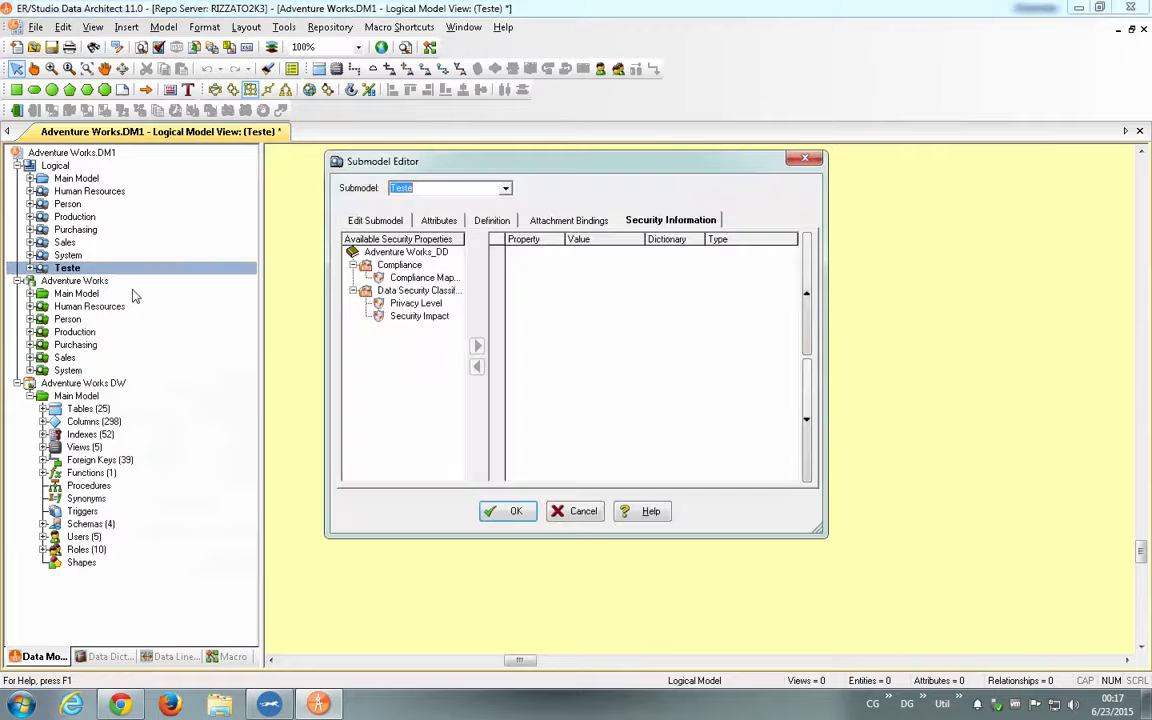
{"action": "left_click", "coordinate": [377, 221]}
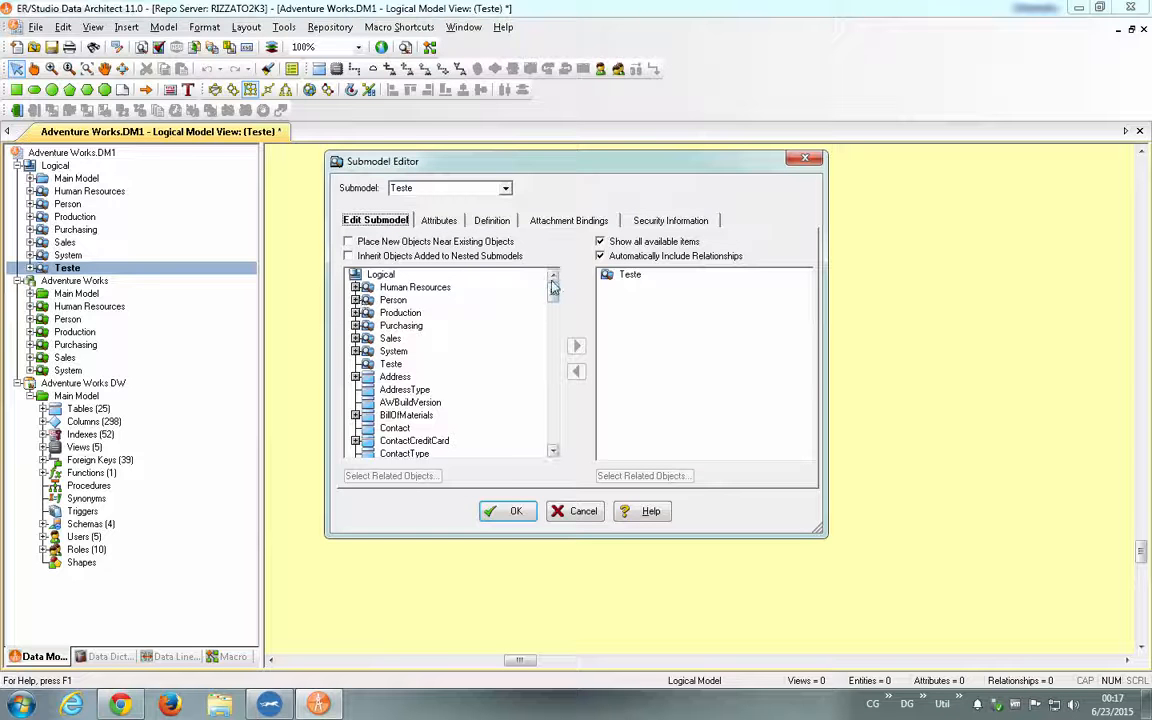
{"action": "left_click_drag", "start_coordinate": [551, 291], "coordinate": [551, 309]}
{"action": "left_click", "coordinate": [388, 300]}
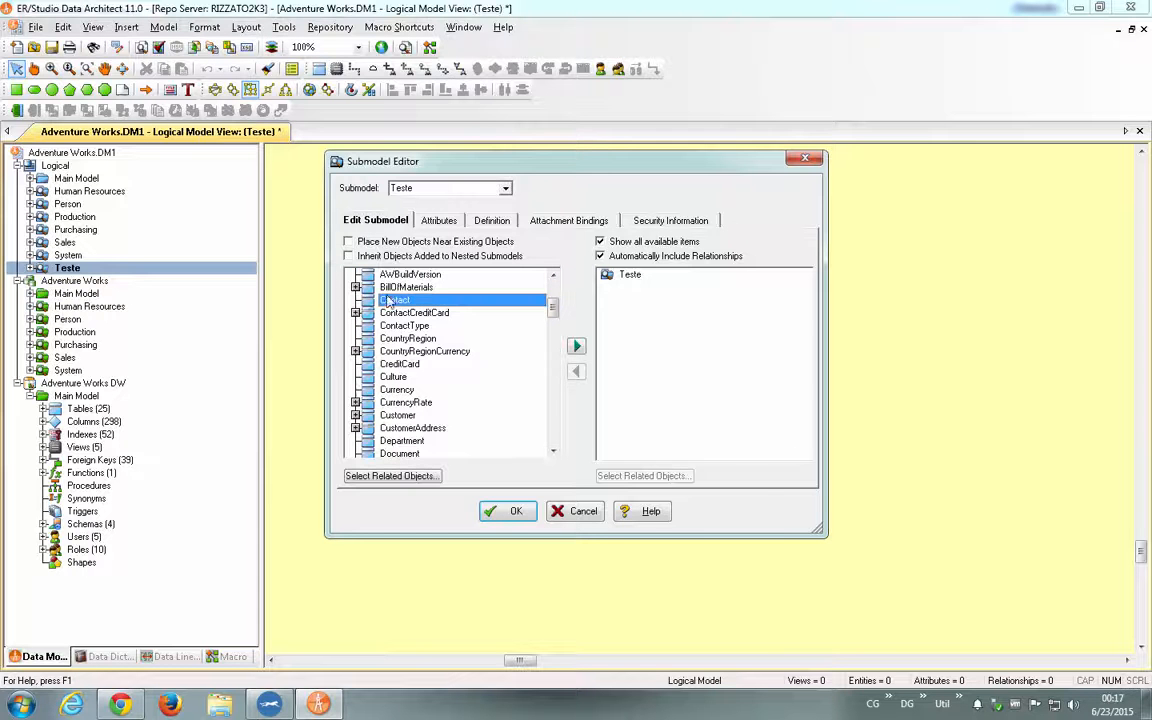
{"action": "left_click", "coordinate": [419, 325], "text": "shift"}
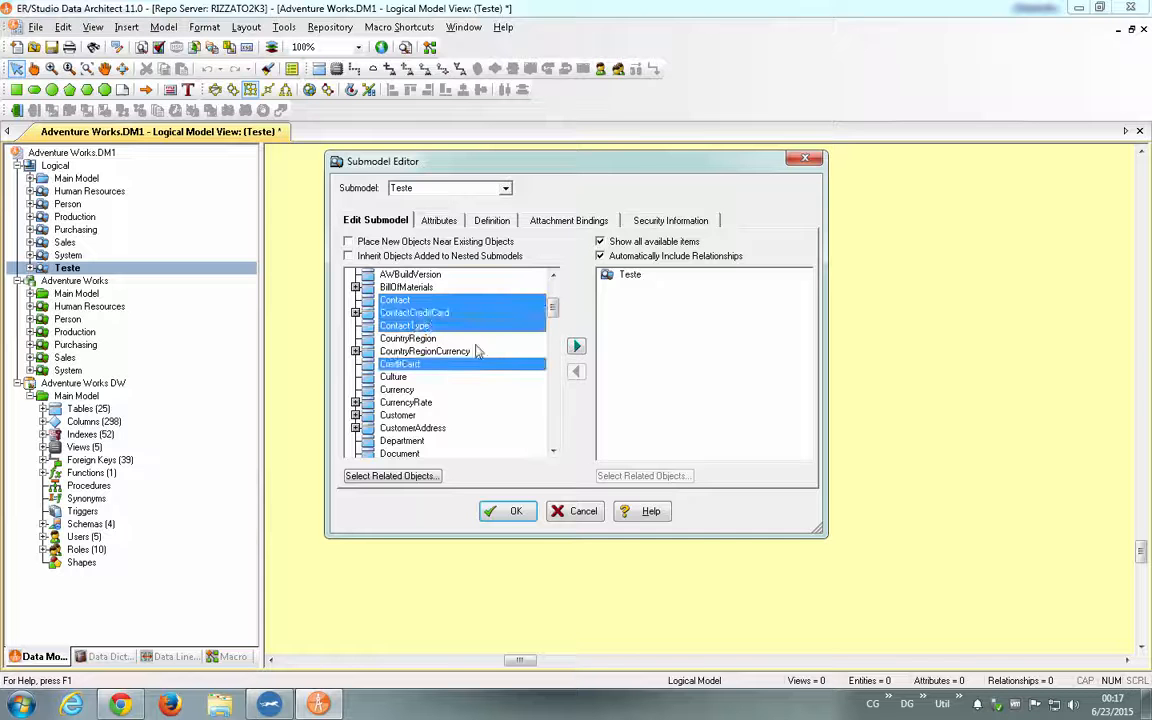
{"action": "left_click", "coordinate": [576, 346]}
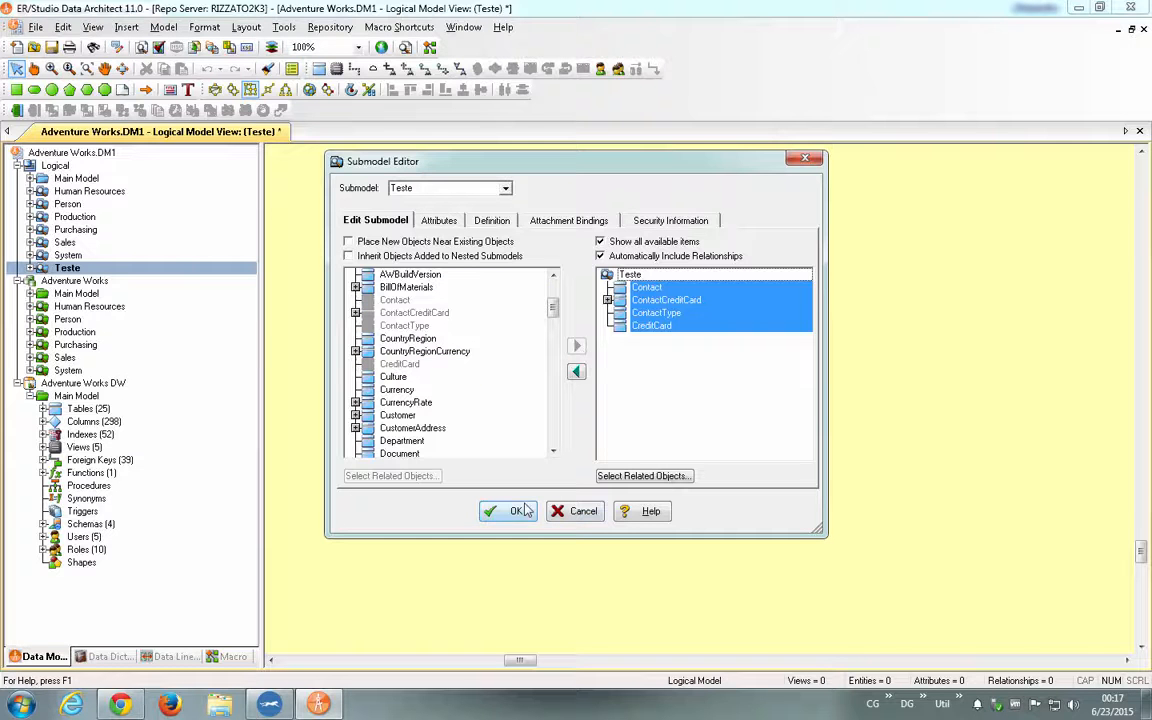
{"action": "key", "text": "Return"}
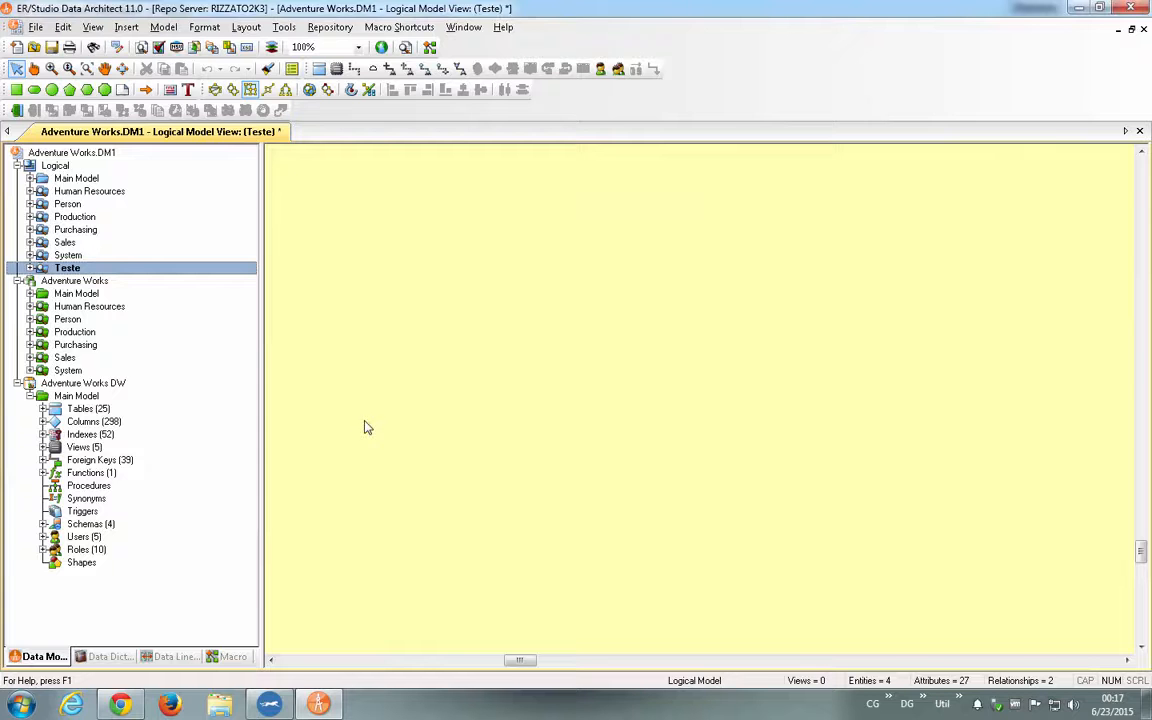
- Expand the Teste submodel in the tree and apply the circular, hierarchical, orthogonal and tree layouts to its diagram in turn
{"action": "left_click", "coordinate": [30, 268]}
{"action": "left_click", "coordinate": [85, 281]}
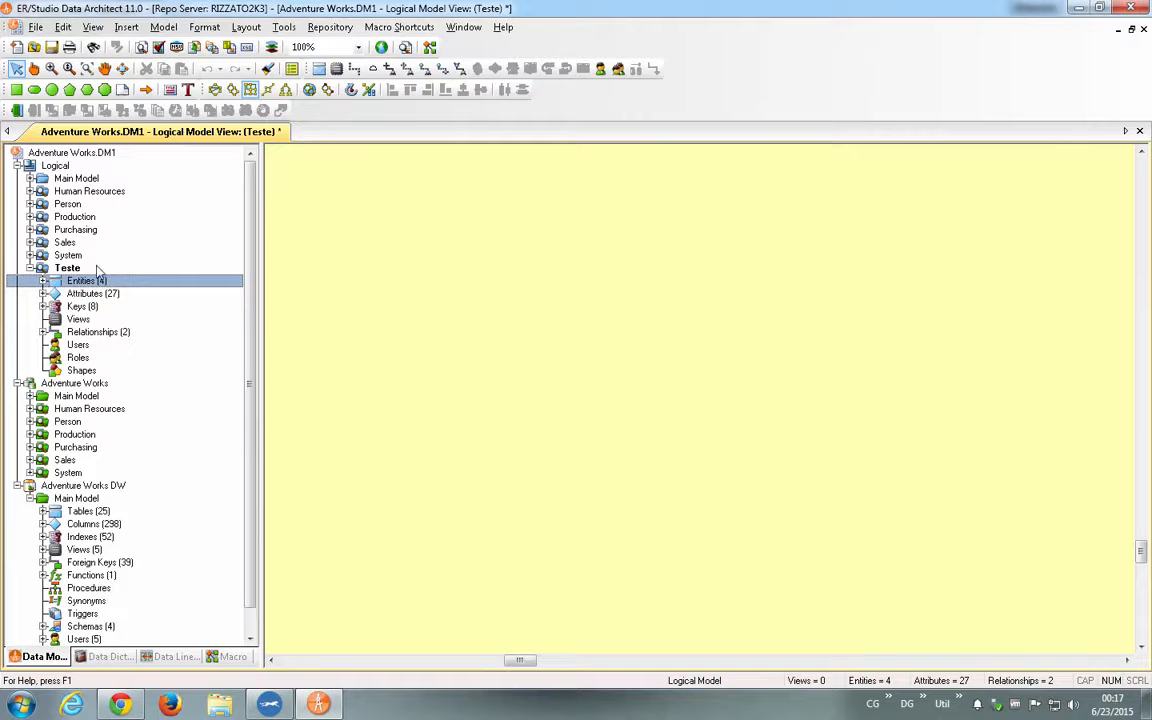
{"action": "left_click", "coordinate": [215, 91]}
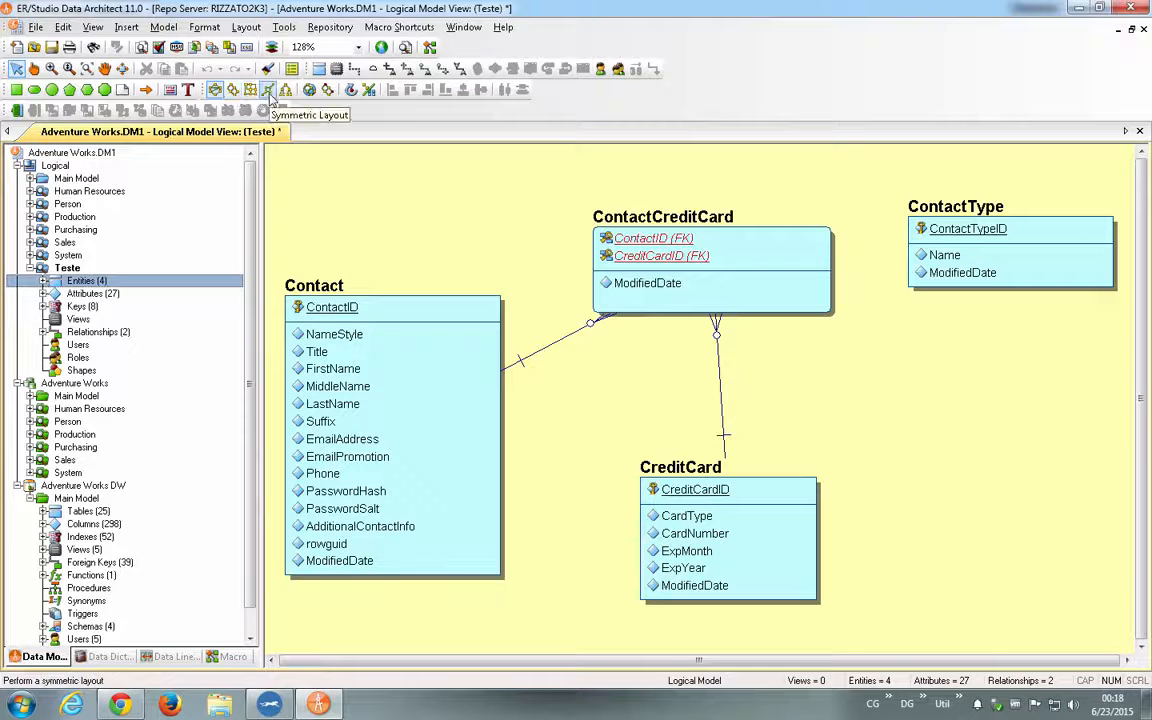
{"action": "left_click", "coordinate": [236, 94]}
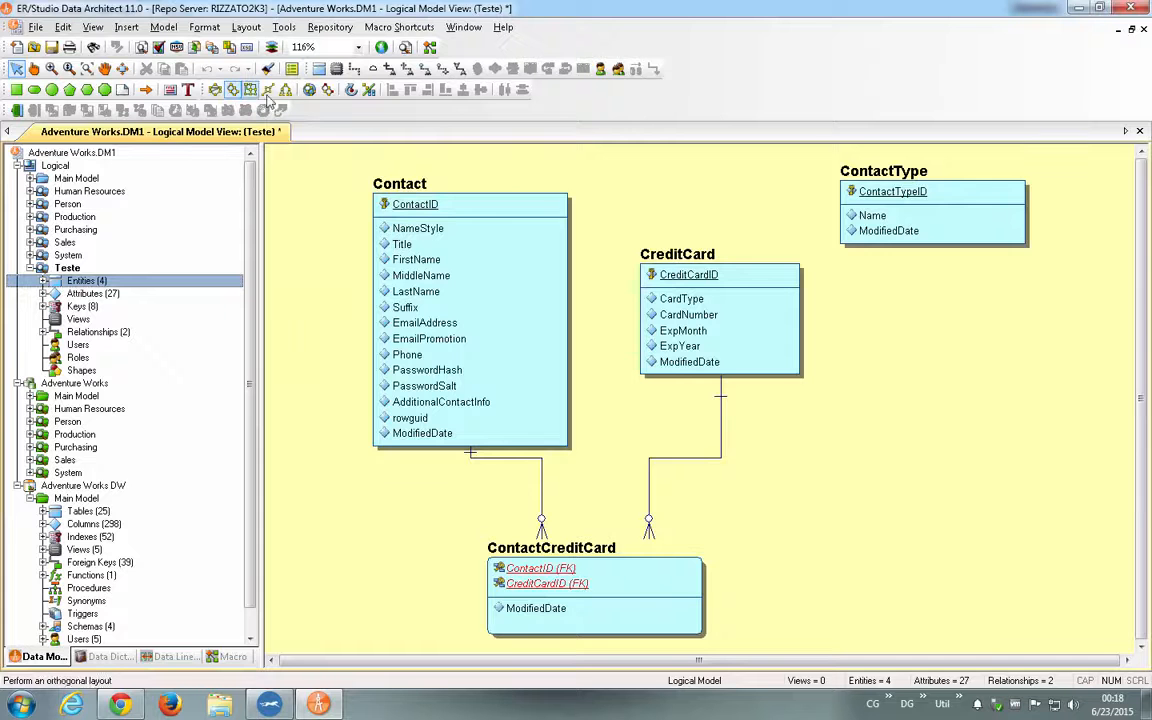
{"action": "left_click", "coordinate": [215, 91]}
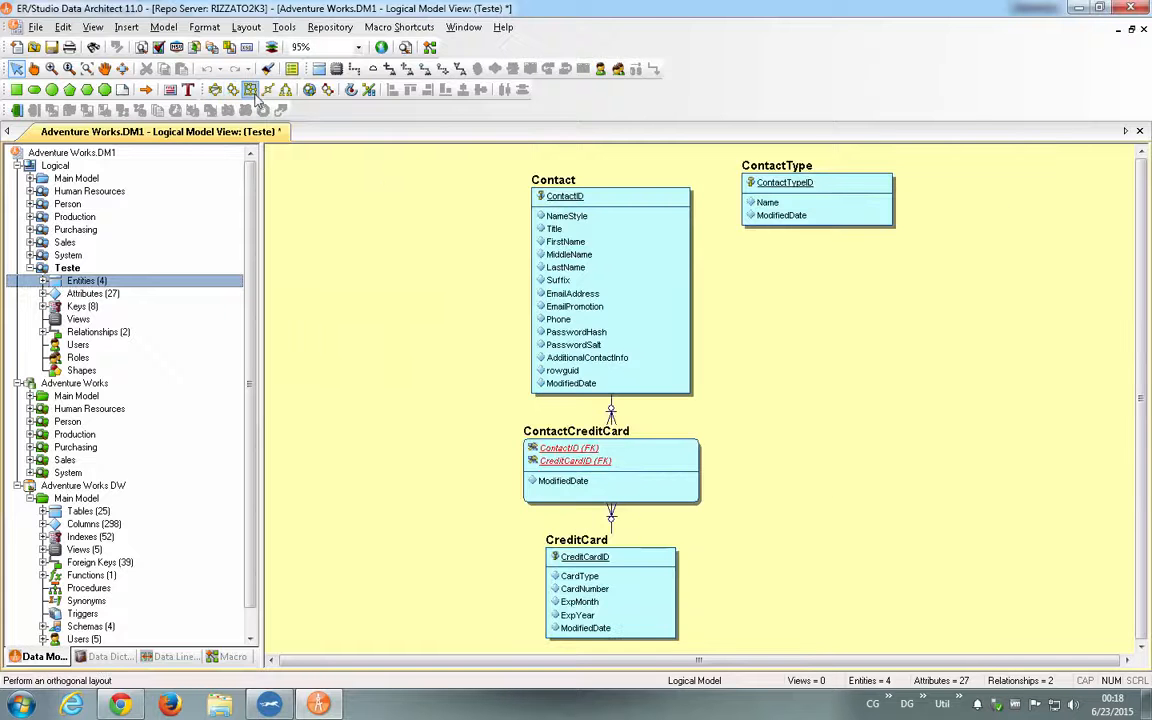
{"action": "left_click", "coordinate": [252, 91]}
{"action": "left_click", "coordinate": [287, 91]}
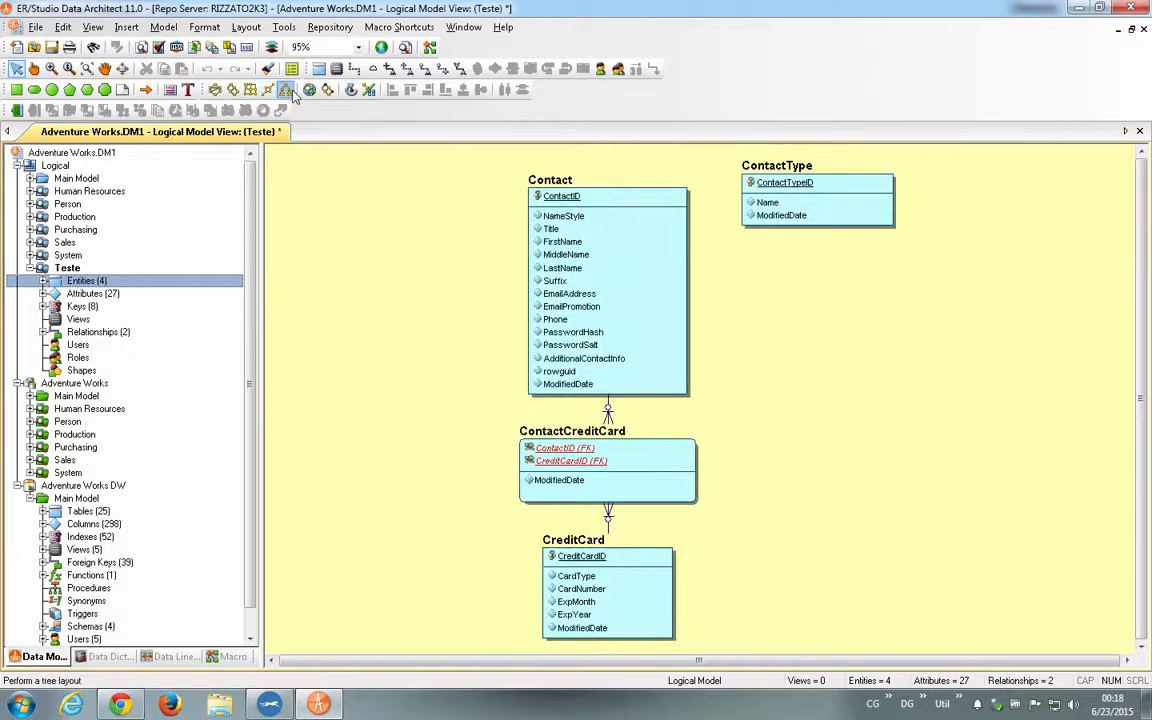
- Reapply the circular layout and the hierarchical layout in turn to the Teste submodel's diagram
{"action": "left_click", "coordinate": [215, 91]}
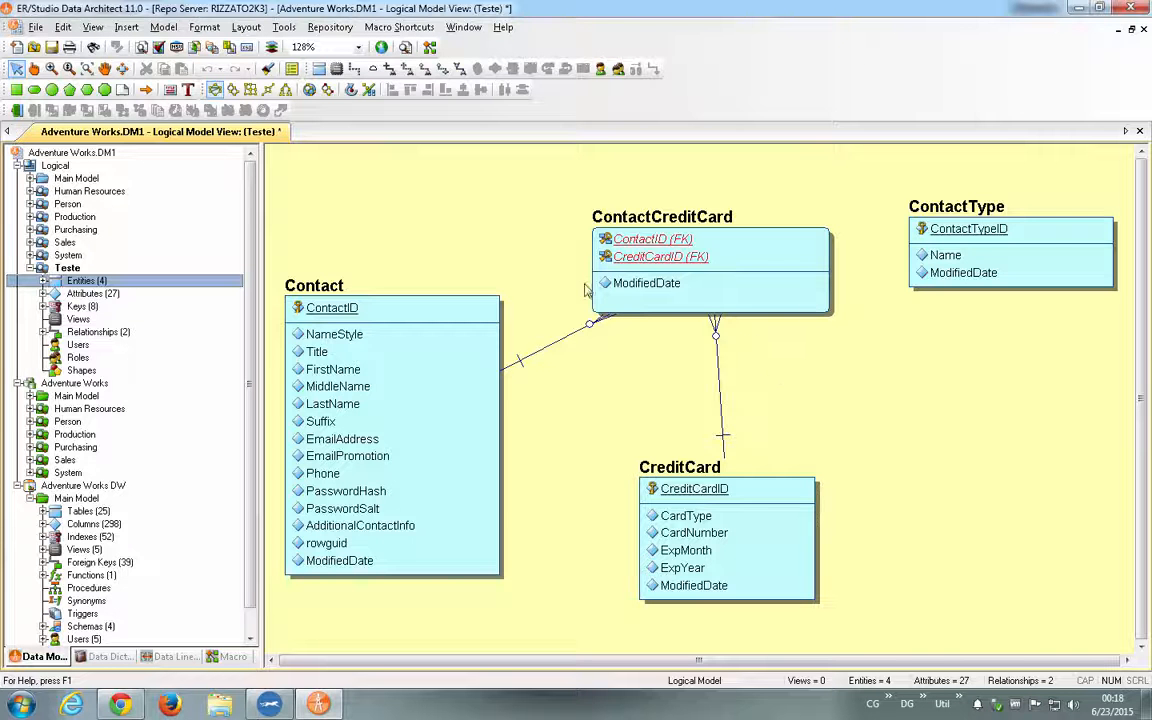
{"action": "left_click", "coordinate": [232, 90]}
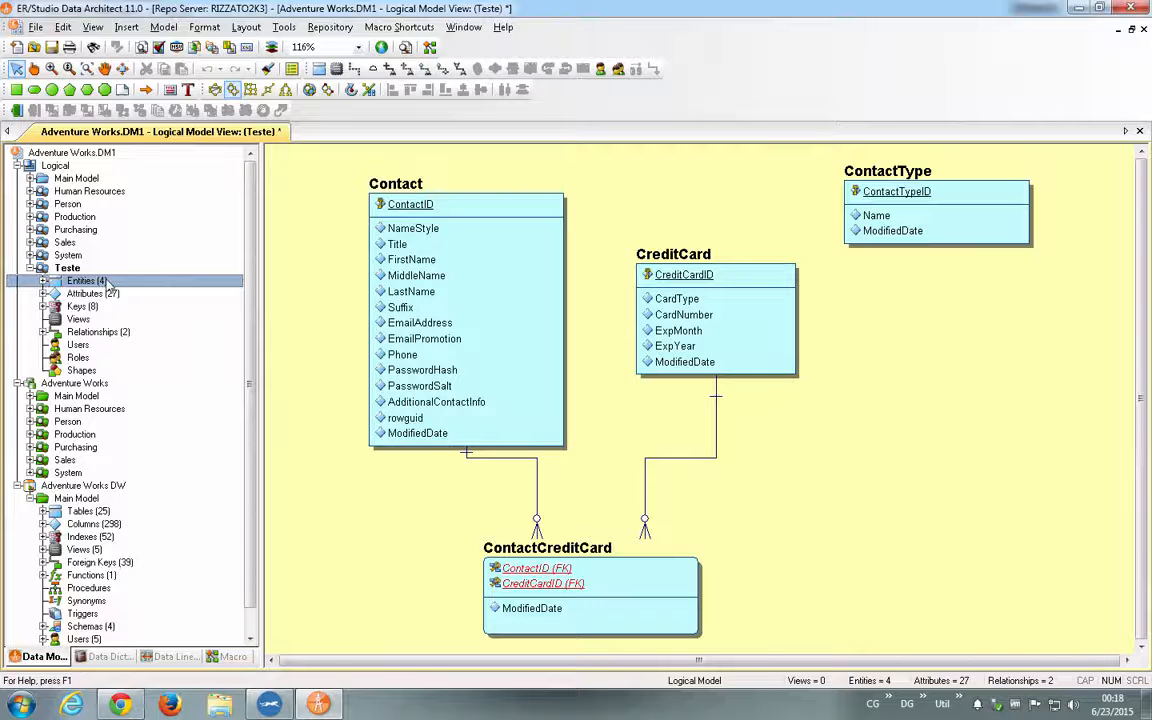
- Open the logical Person submodel for editing, examine its included and available objects, and close the editor without changes
{"action": "double_click", "coordinate": [66, 205]}
{"action": "right_click", "coordinate": [66, 205]}
{"action": "left_click", "coordinate": [100, 236]}
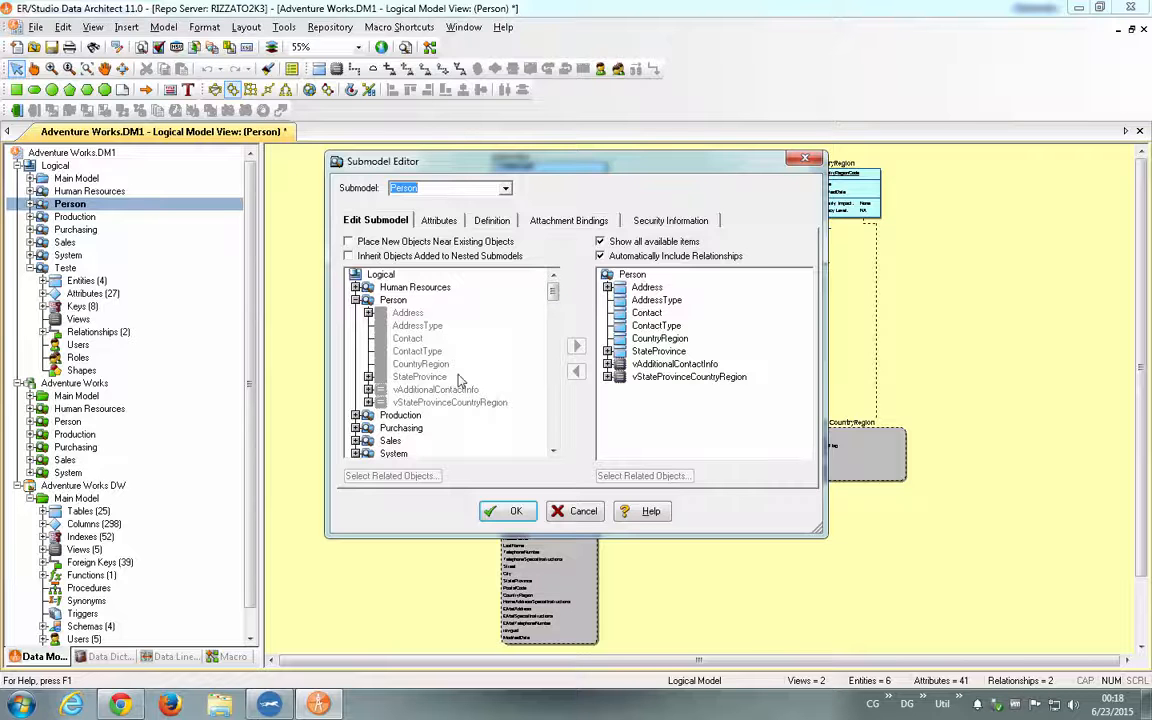
{"action": "mouse_move", "coordinate": [552, 291]}
{"action": "left_mouse_down"}
{"action": "mouse_move", "coordinate": [551, 425]}
{"action": "mouse_move", "coordinate": [551, 316]}
{"action": "left_mouse_up"}
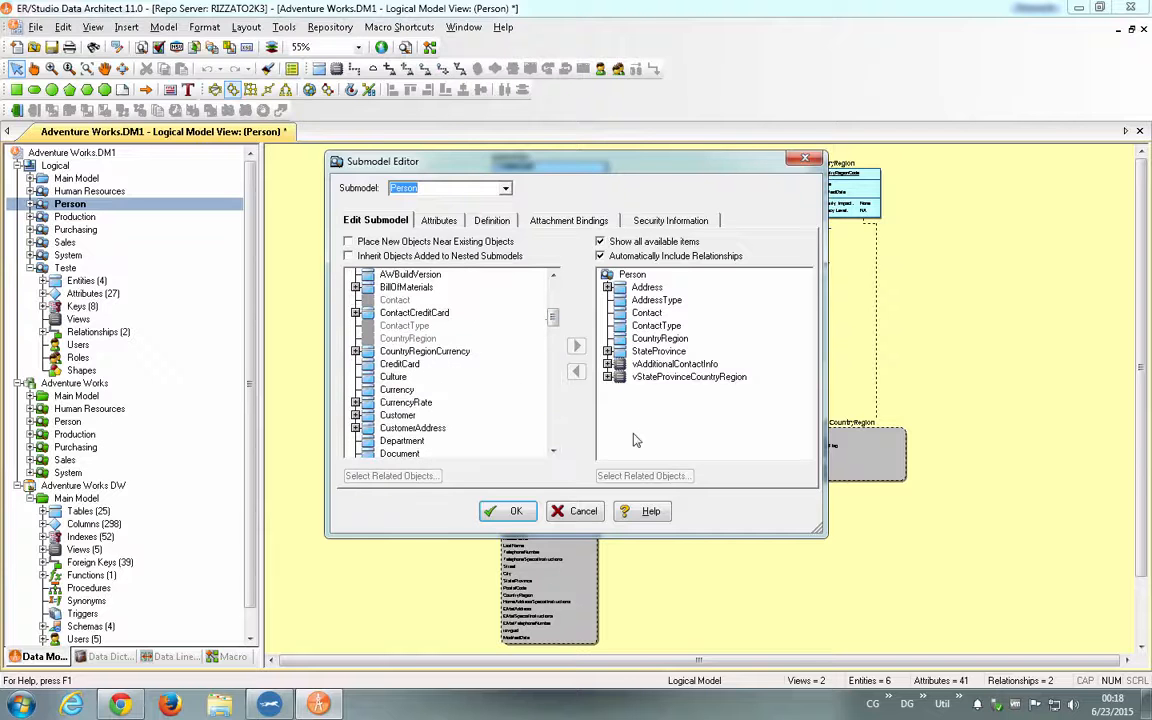
{"action": "left_click", "coordinate": [589, 514]}
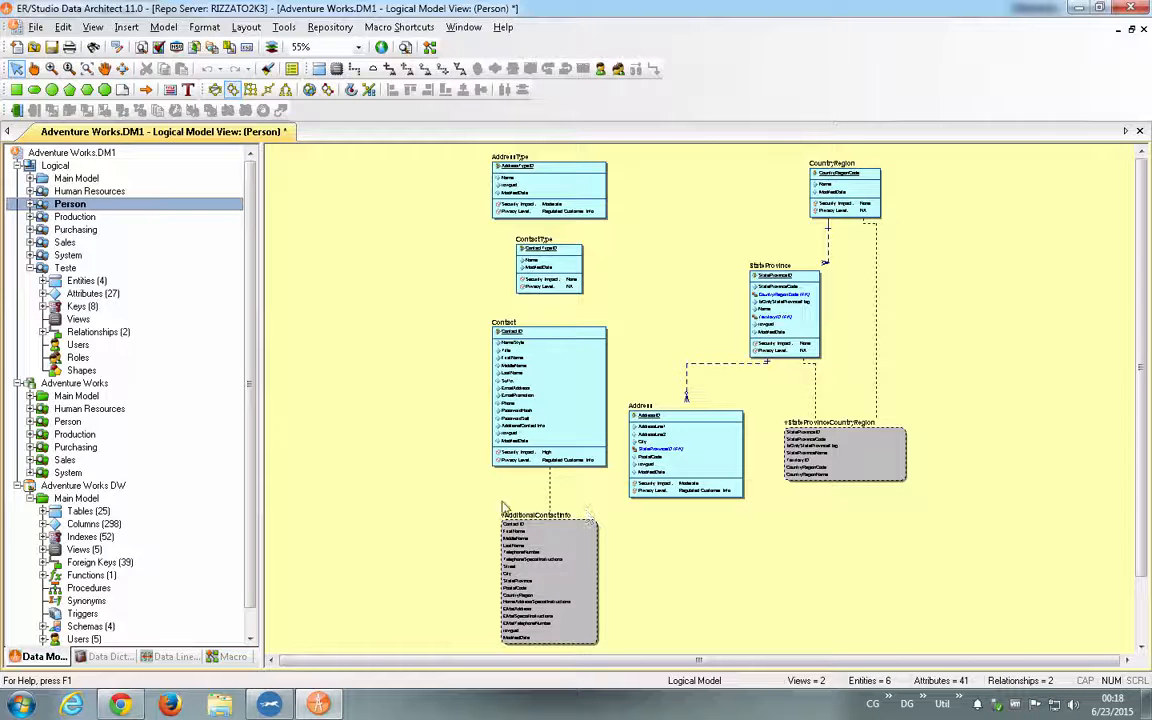
- Delete the Teste submodel from the logical model
{"action": "left_click", "coordinate": [56, 270]}
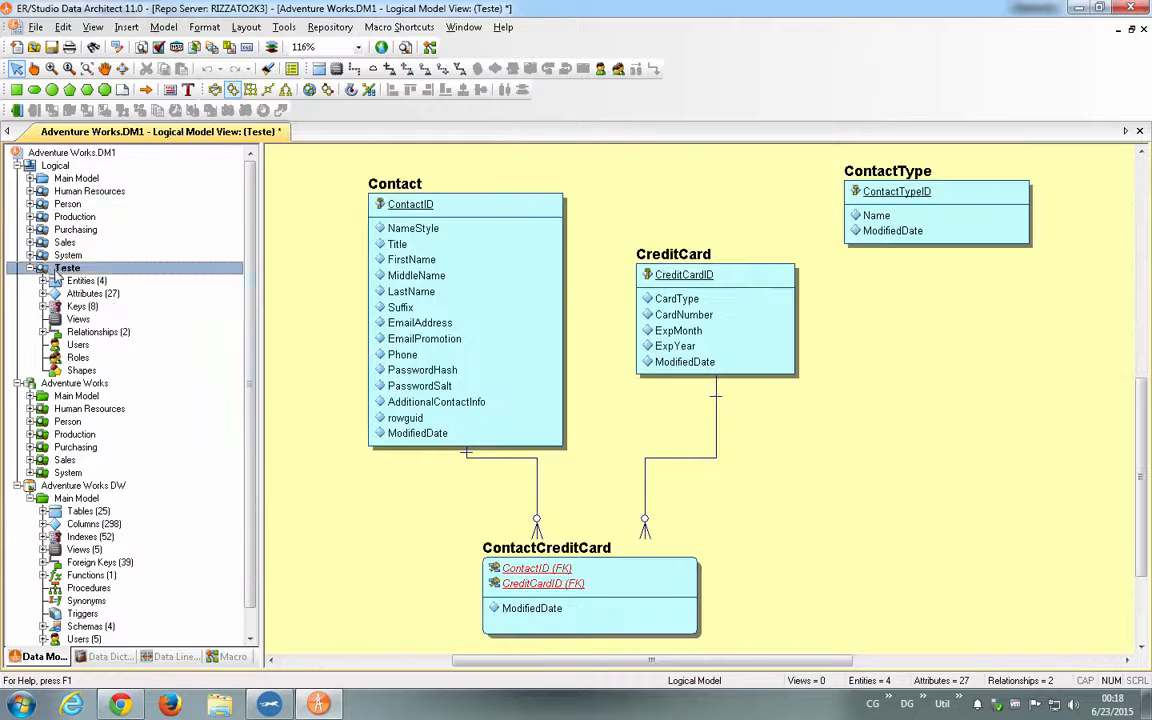
{"action": "right_click", "coordinate": [57, 272]}
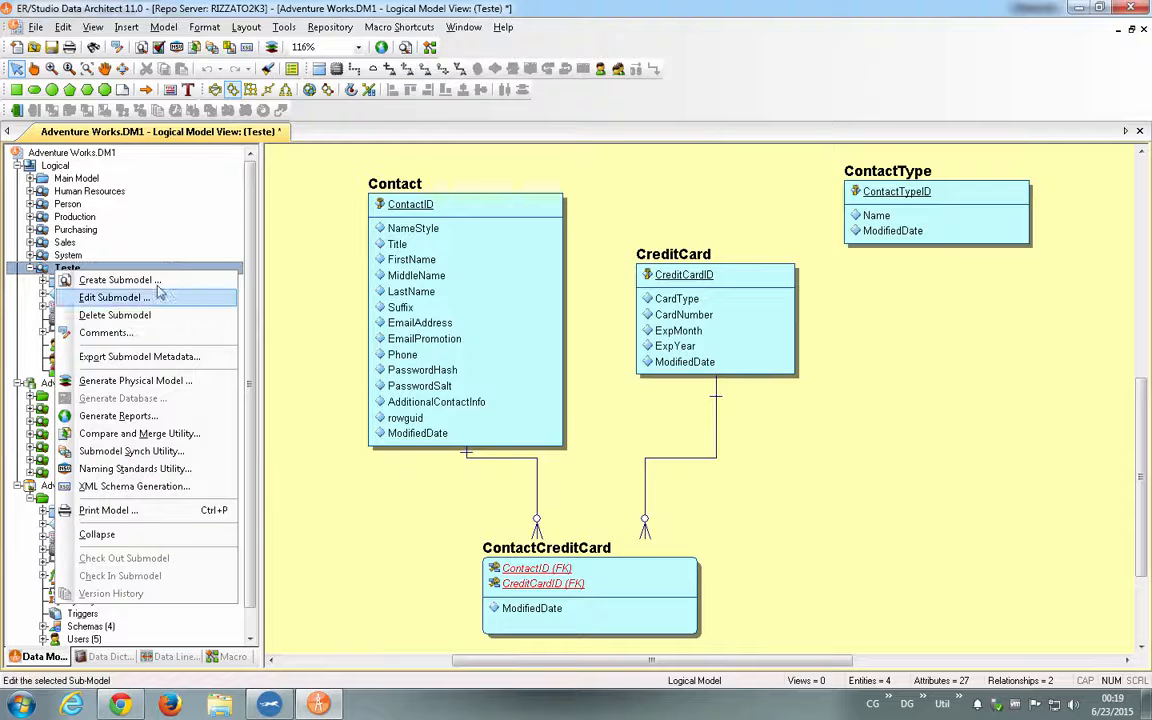
{"action": "left_click", "coordinate": [168, 316]}
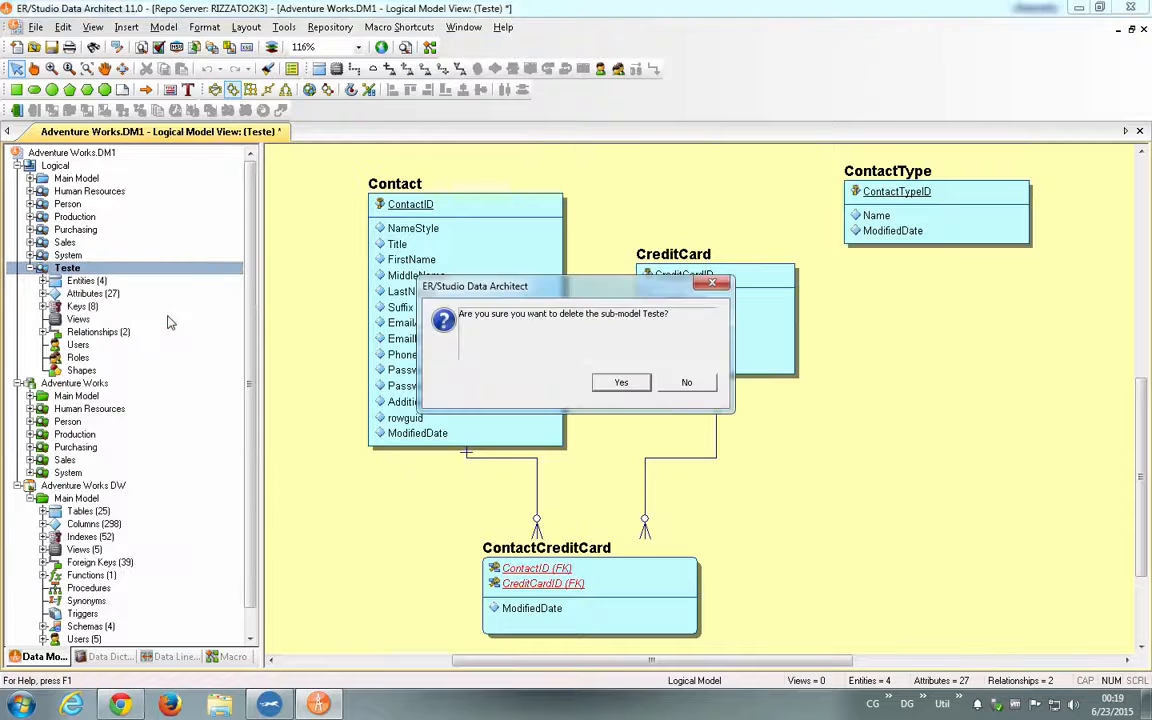
{"action": "left_click", "coordinate": [622, 384]}
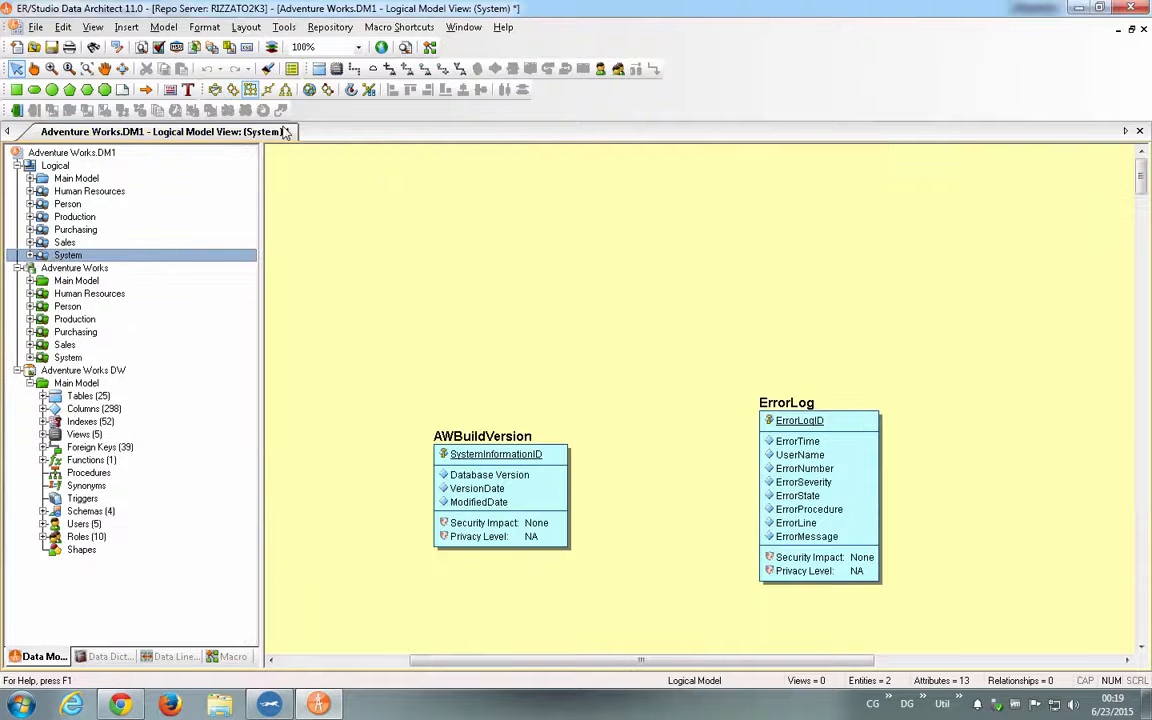
- Examine the diagrams of the logical Main Model and the Human Resources, Production, Purchasing and System submodels
{"action": "left_click", "coordinate": [30, 179]}
{"action": "double_click", "coordinate": [70, 178]}
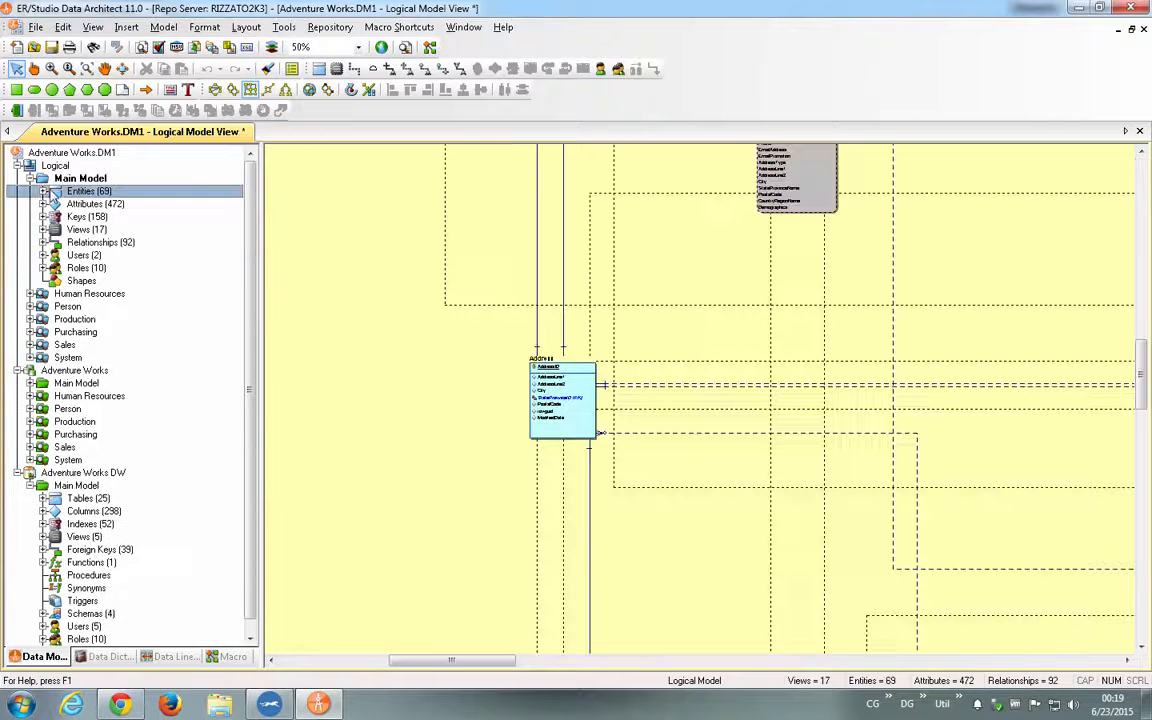
{"action": "left_click", "coordinate": [30, 179]}
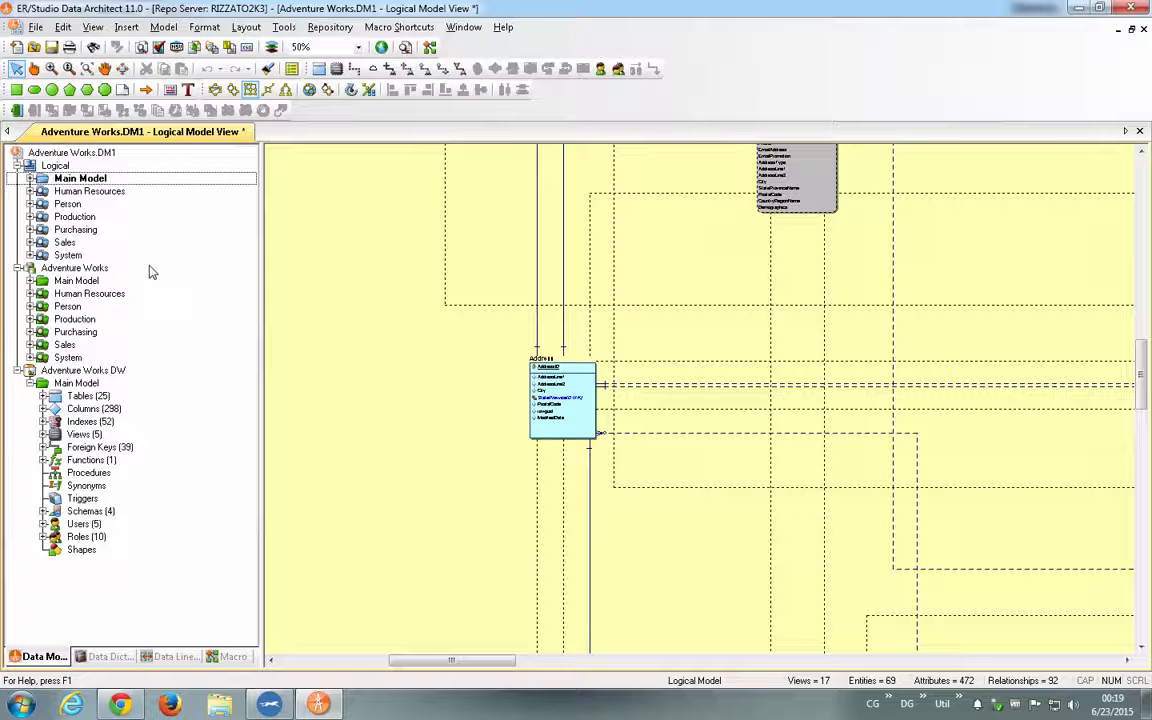
{"action": "left_click", "coordinate": [30, 191]}
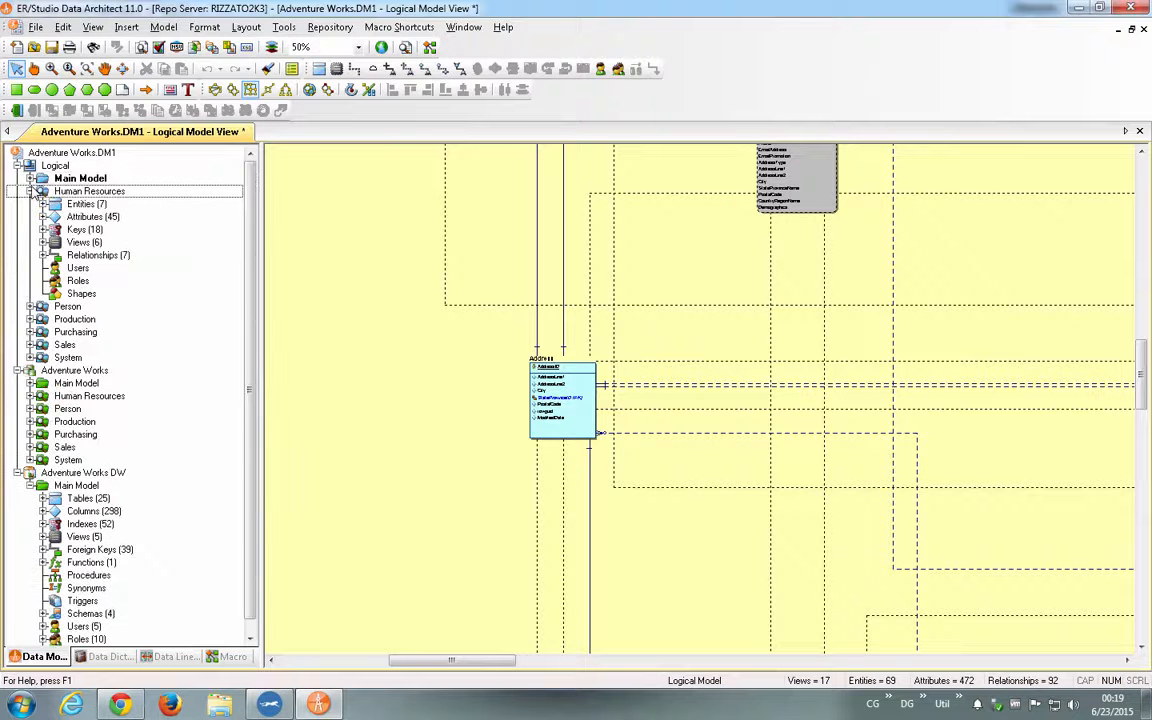
{"action": "double_click", "coordinate": [88, 191]}
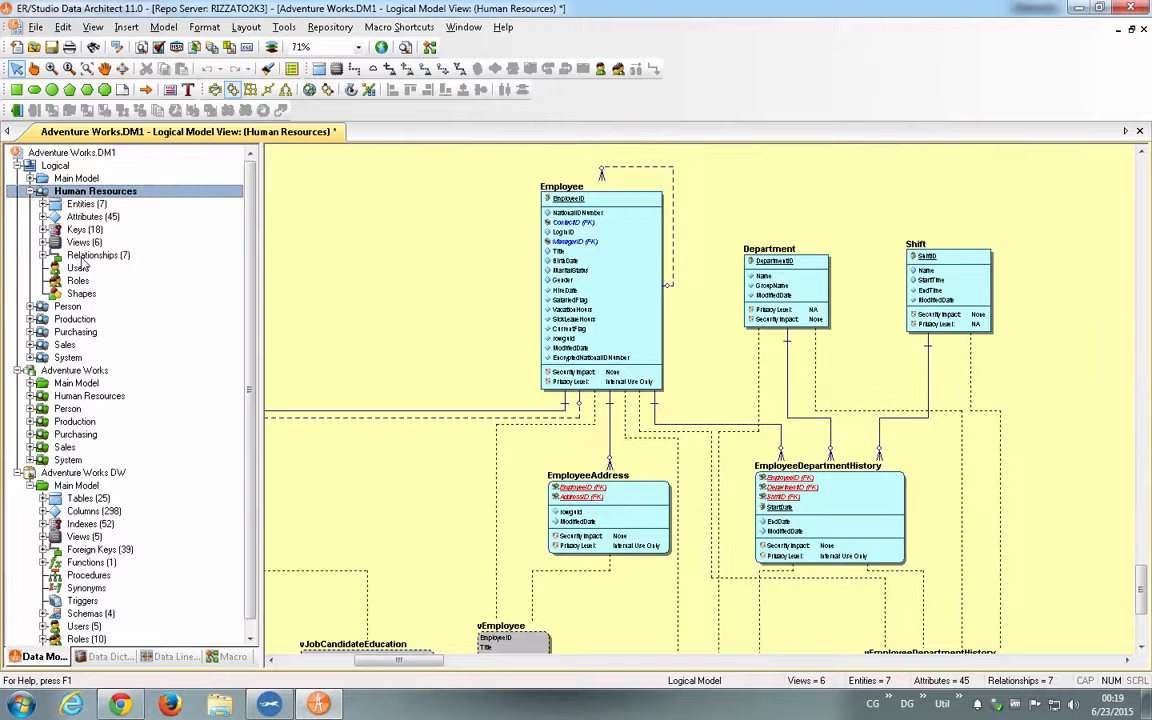
{"action": "left_click", "coordinate": [31, 191]}
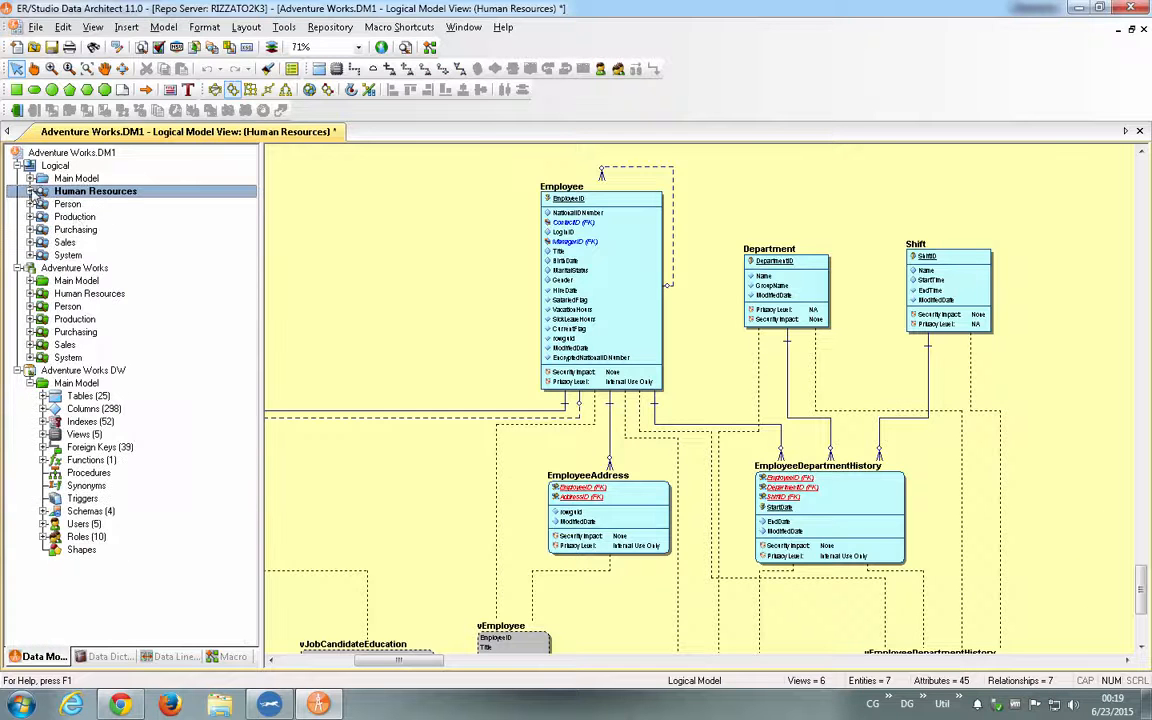
{"action": "double_click", "coordinate": [76, 216]}
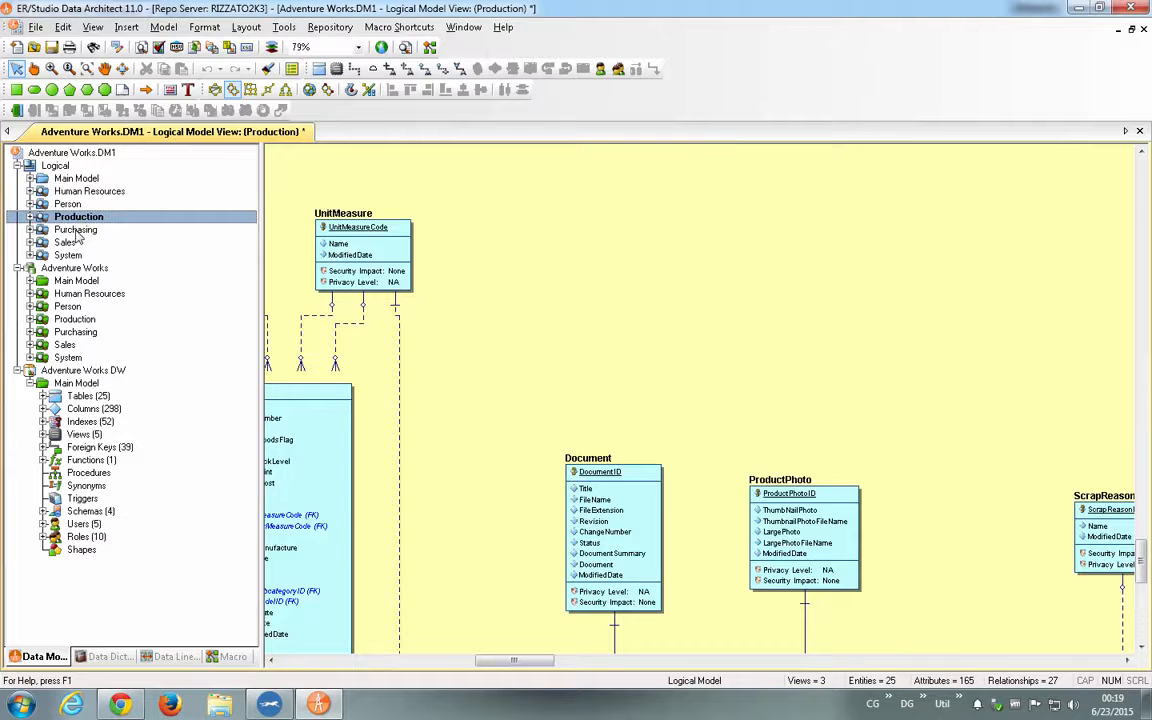
{"action": "double_click", "coordinate": [76, 230]}
{"action": "double_click", "coordinate": [70, 255]}
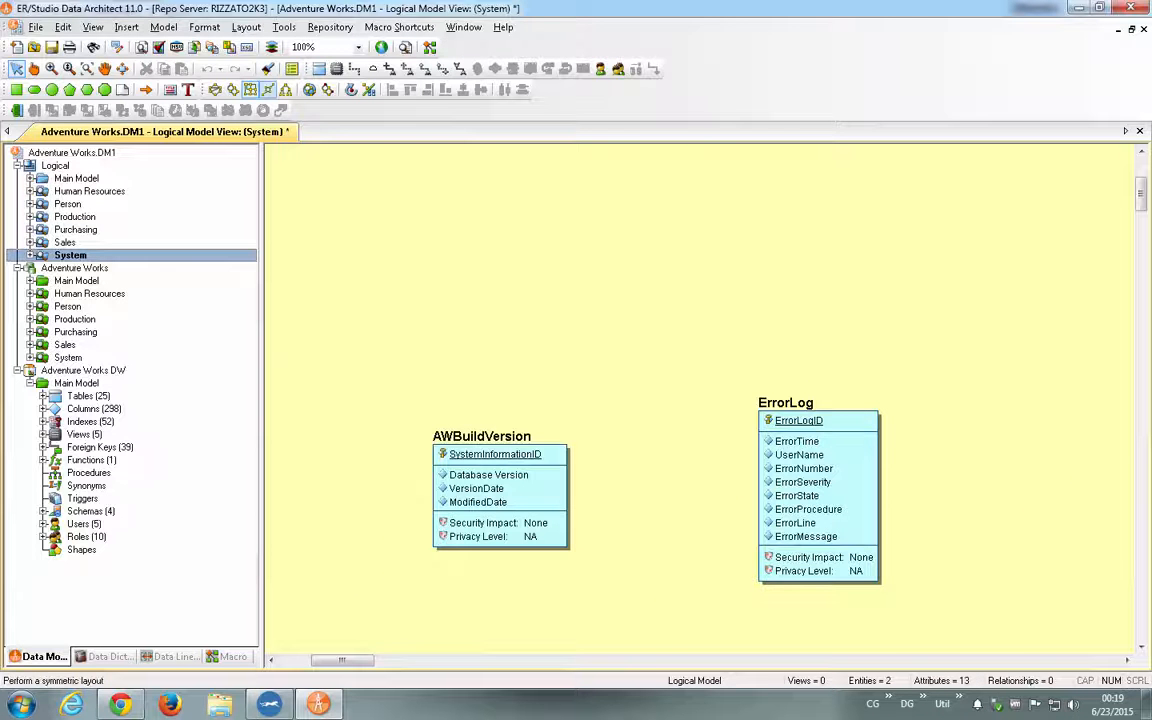
- Display datatypes, null options and owners on the System submodel's entities, and apply the circular layout to its diagram
{"action": "left_click", "coordinate": [291, 68]}
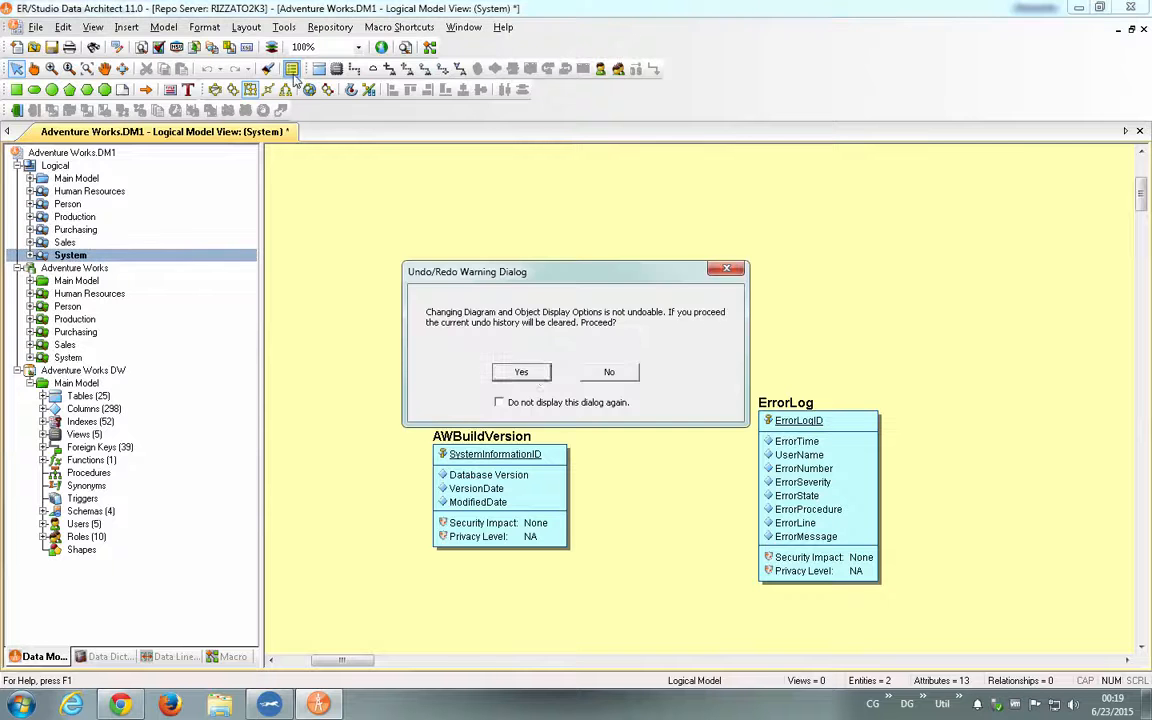
{"action": "left_click", "coordinate": [470, 337]}
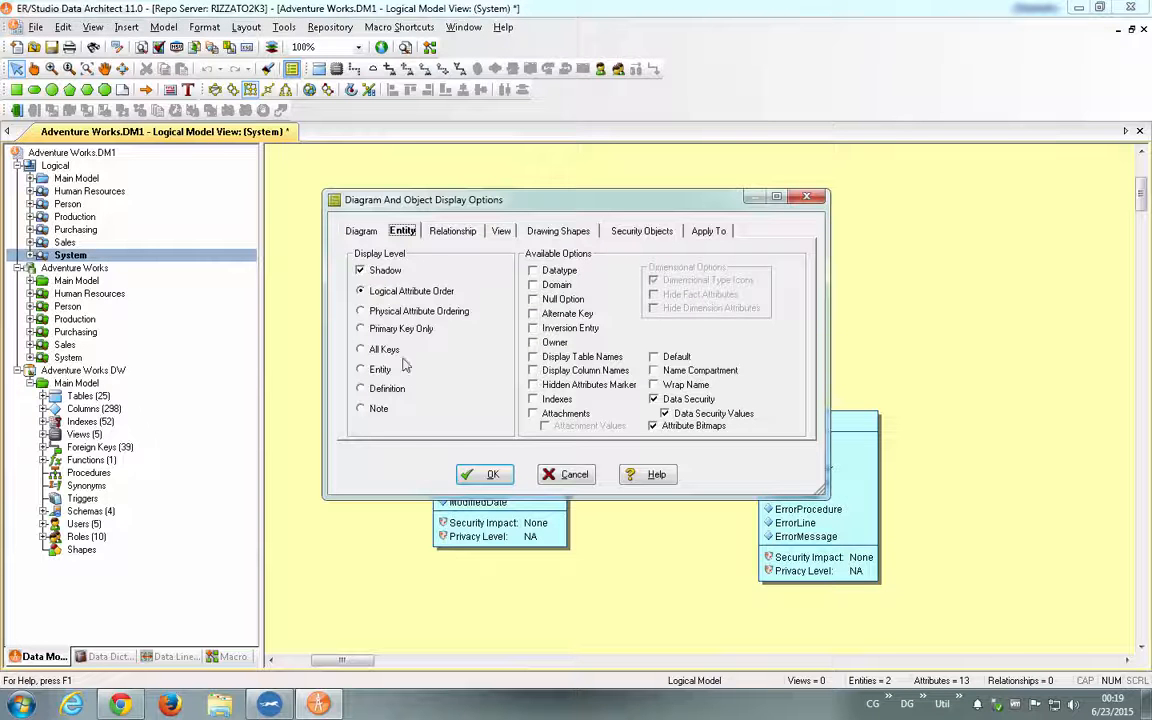
{"action": "left_click", "coordinate": [534, 299]}
{"action": "left_click", "coordinate": [484, 474]}
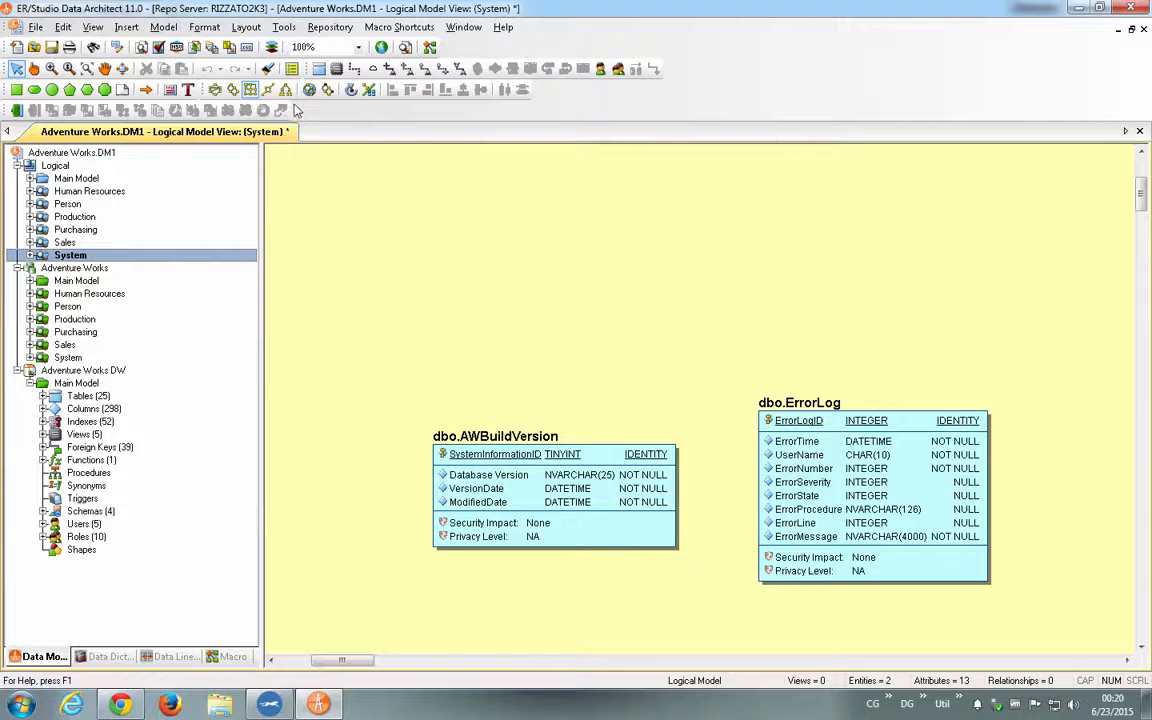
{"action": "left_click", "coordinate": [215, 89]}
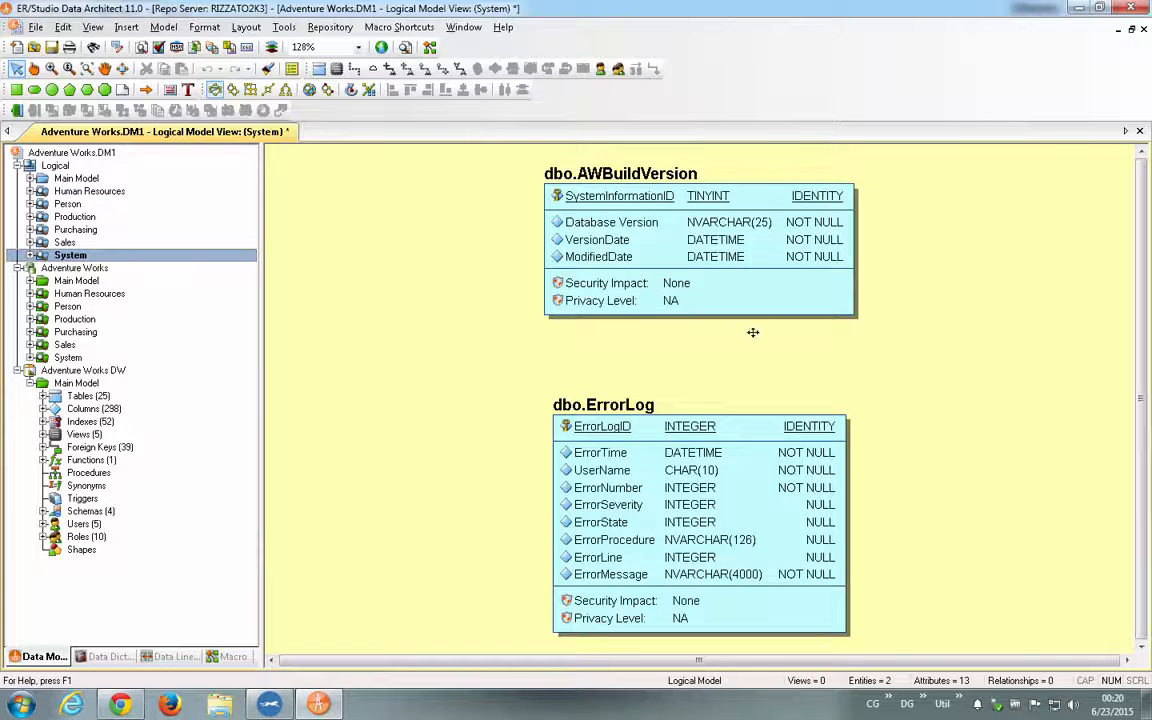
- Compare the entity display in the logical Sales, Purchasing and Person submodels with the System diagram
{"action": "left_click", "coordinate": [64, 242]}
{"action": "left_click", "coordinate": [80, 230]}
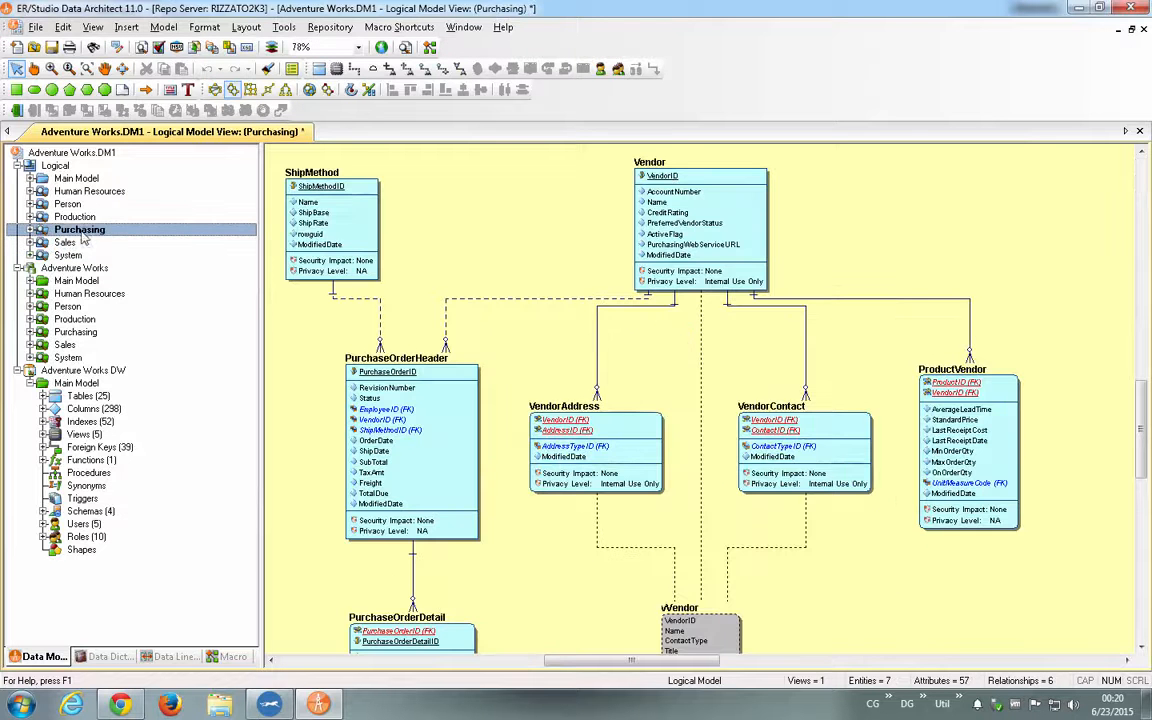
{"action": "left_click", "coordinate": [72, 204]}
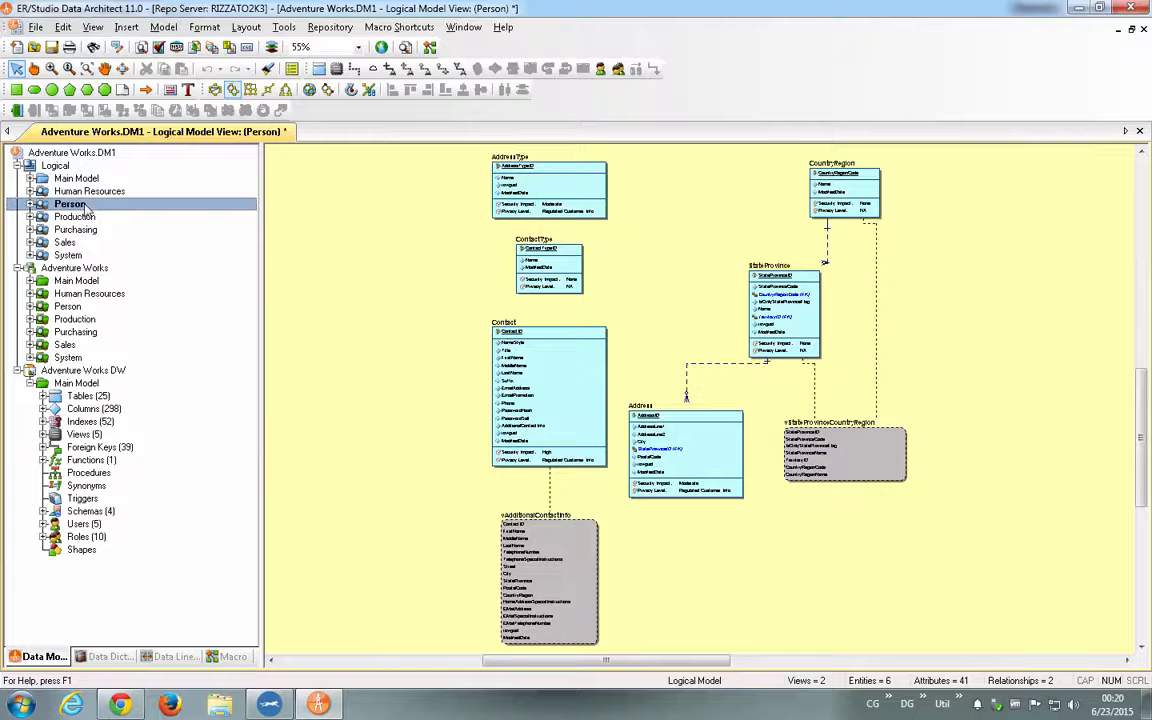
{"action": "left_click", "coordinate": [68, 242]}
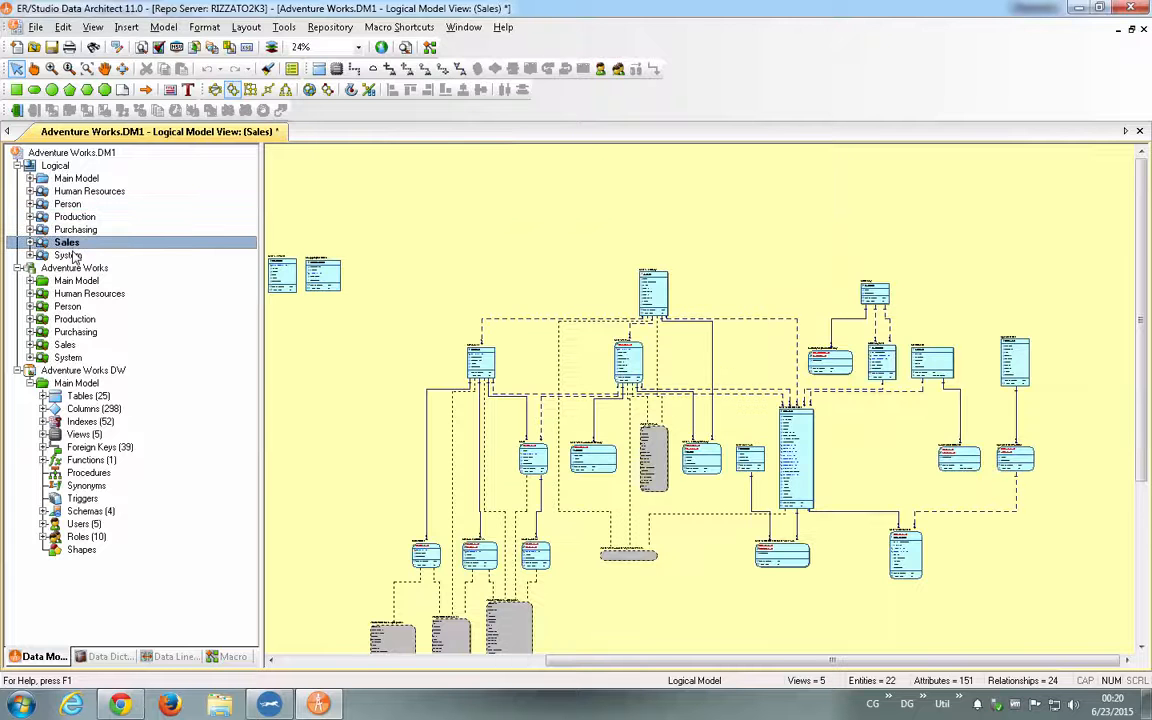
{"action": "left_click", "coordinate": [70, 256]}
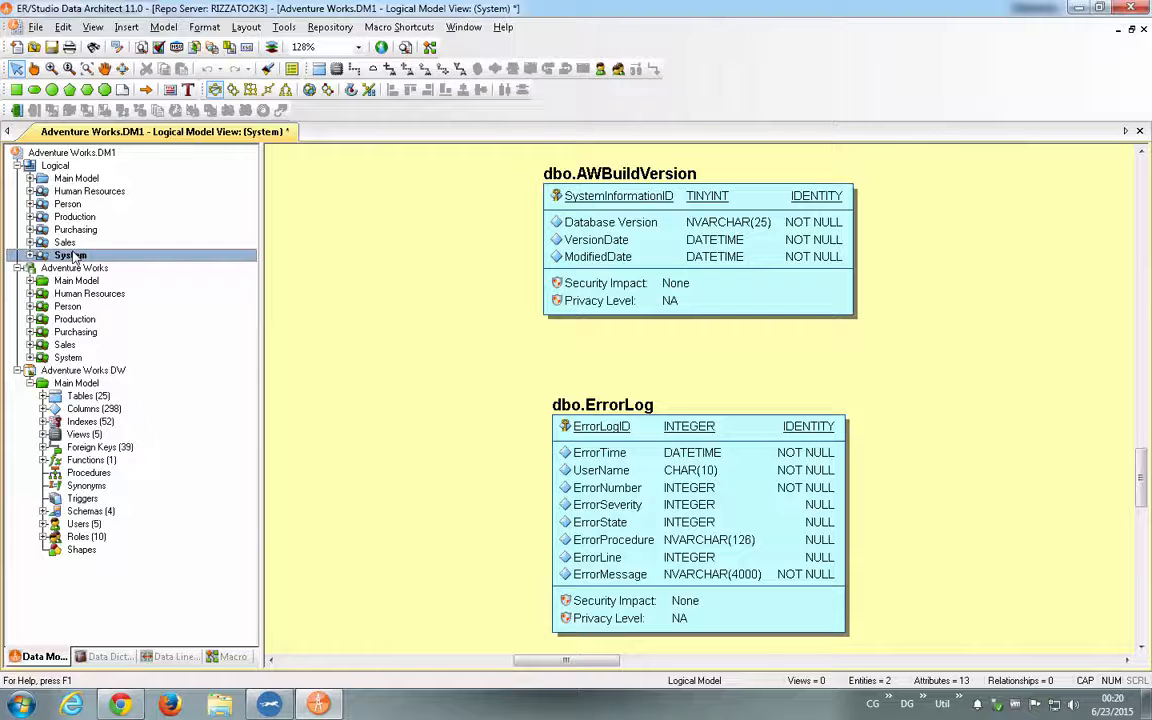
- Close the Adventure Works model and start a new model by reverse-engineering an existing database
{"action": "left_click", "coordinate": [16, 48]}
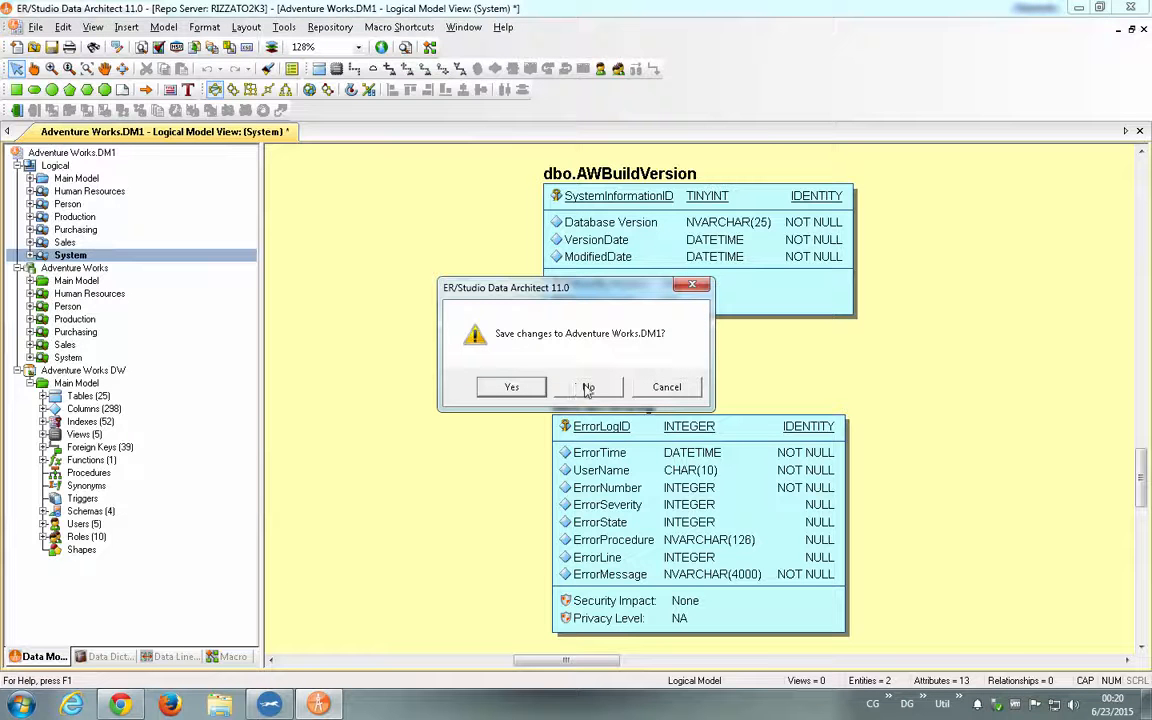
{"action": "left_click", "coordinate": [525, 387]}
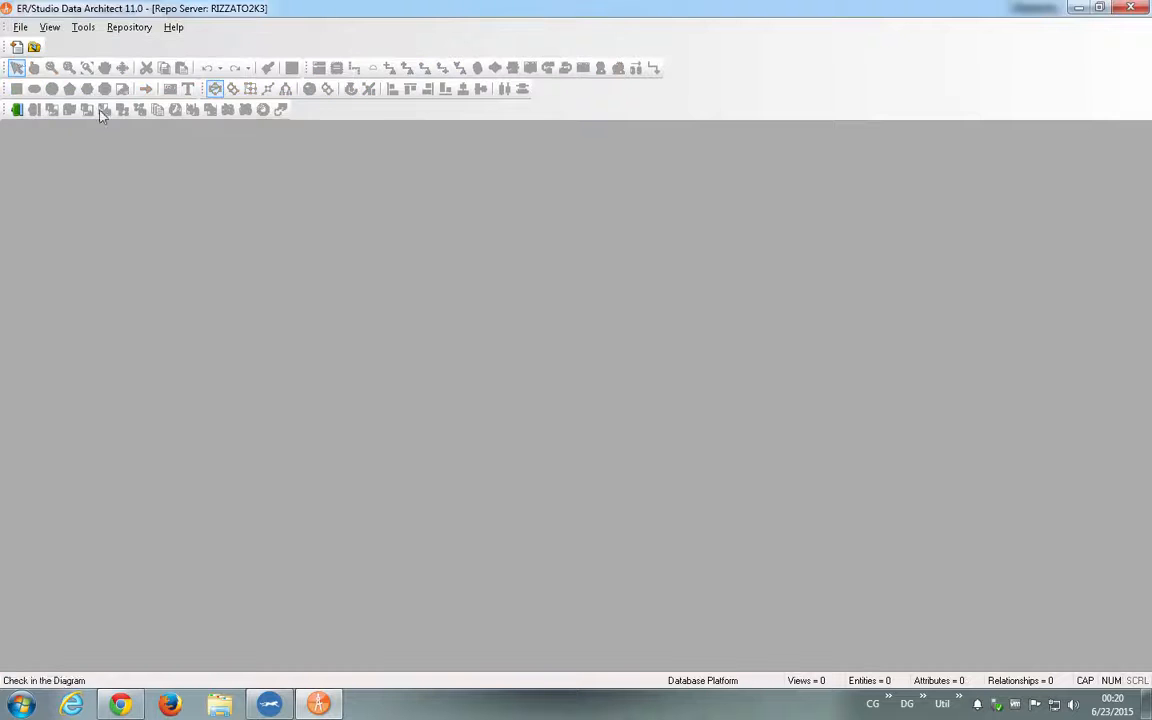
{"action": "left_click", "coordinate": [16, 47]}
{"action": "left_click", "coordinate": [500, 360]}
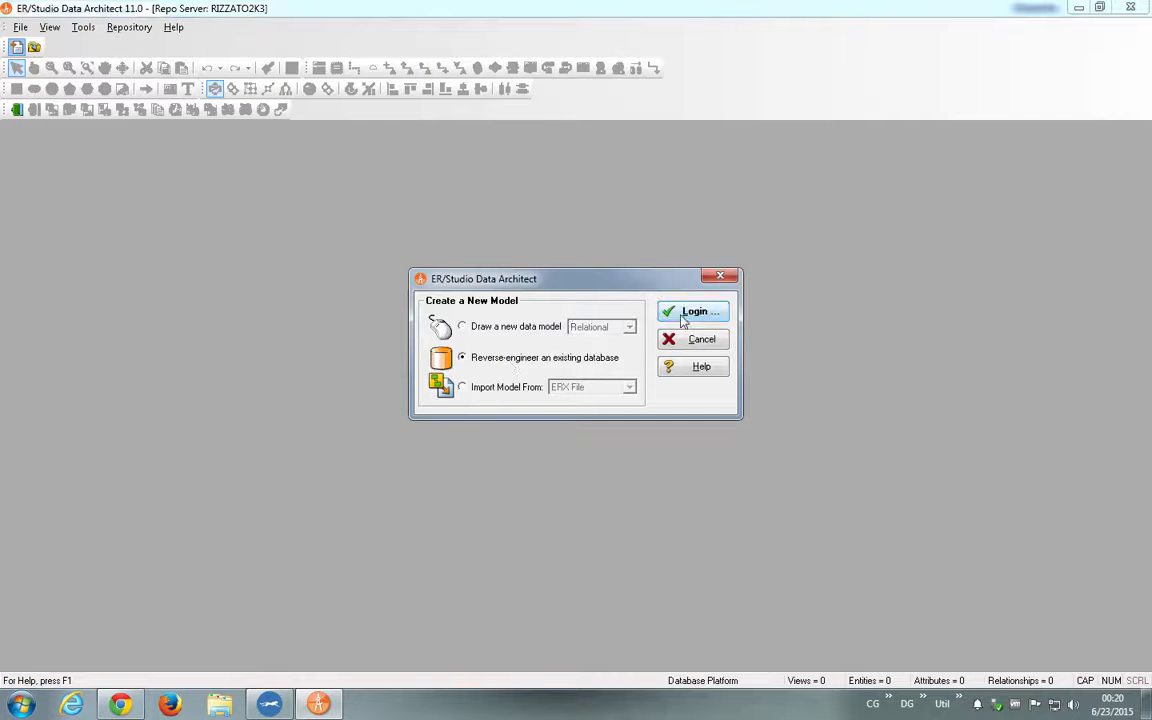
{"action": "left_click", "coordinate": [690, 311]}
- Try to connect to the rizzato2k3 MS SQL Server datasource as sa with the account password
{"action": "left_click", "coordinate": [630, 308]}
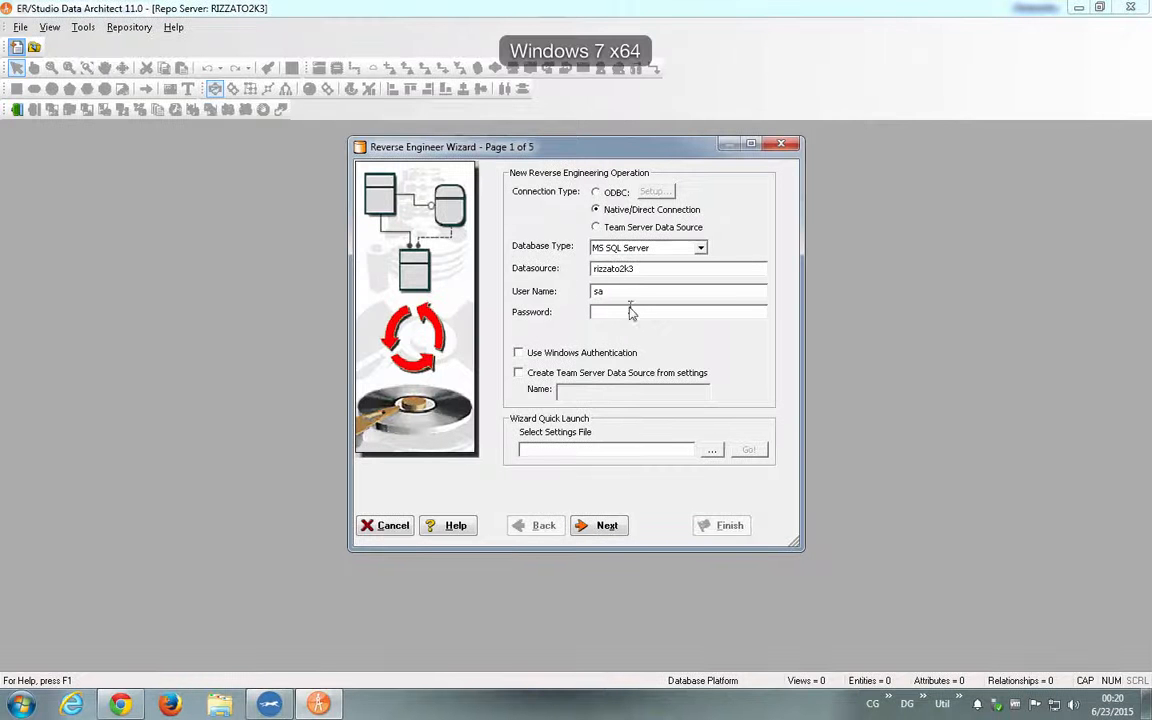
{"action": "type", "text": "****"}
{"action": "left_click", "coordinate": [609, 525]}
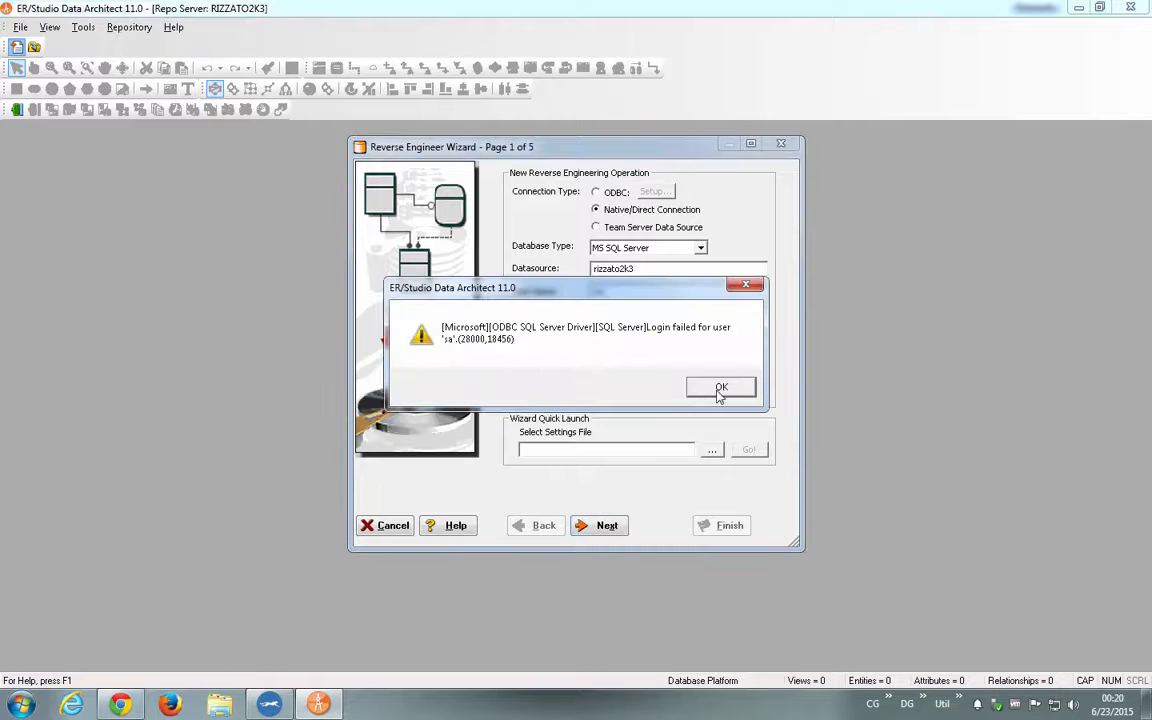
{"action": "left_click", "coordinate": [721, 386]}
{"action": "left_click", "coordinate": [630, 390]}
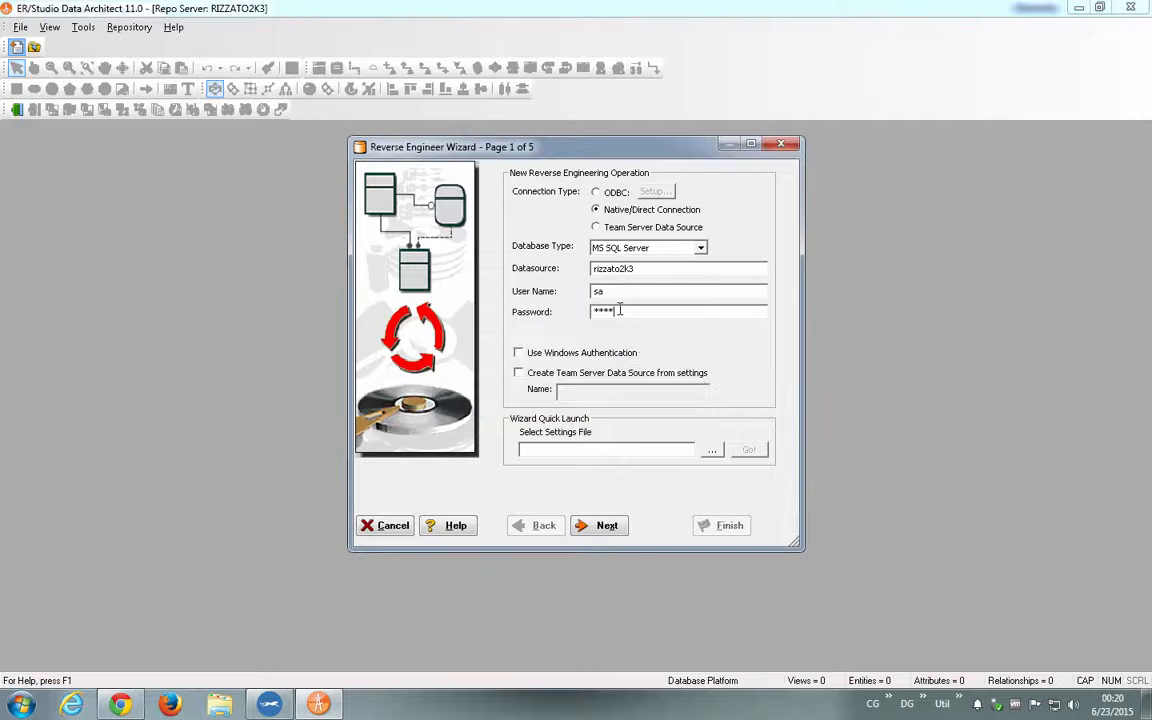
- Re-enter the user name and account password for the rizzato2k3 datasource and continue to the object selection
{"action": "double_click", "coordinate": [620, 311]}
{"action": "type", "text": "*"}
{"action": "key", "text": "BackSpace"}
{"action": "left_click", "coordinate": [639, 292]}
{"action": "type", "text": "E"}
{"action": "key", "text": "BackSpace"}
{"action": "key", "text": "Tab"}
{"action": "type", "text": "***"}
{"action": "left_click", "coordinate": [600, 526]}
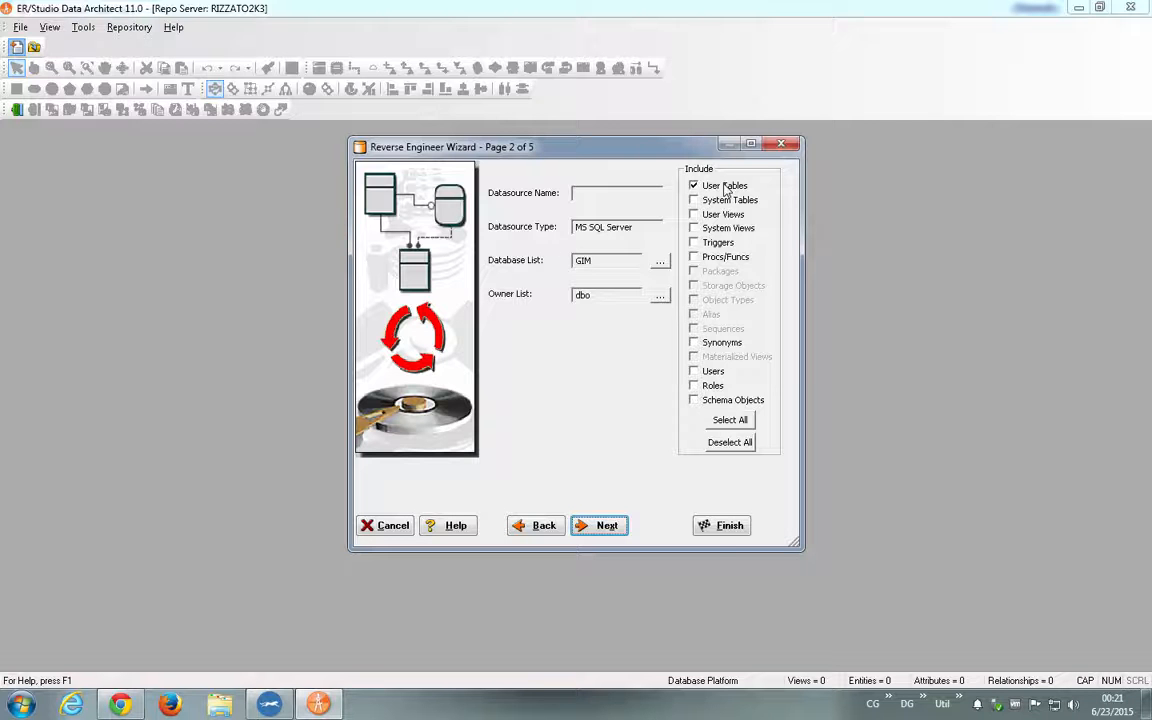
- Reverse-engineer the dbo user tables of the GIM database, collapse the logical Main Model, and open the physical model
{"action": "left_click", "coordinate": [742, 527]}
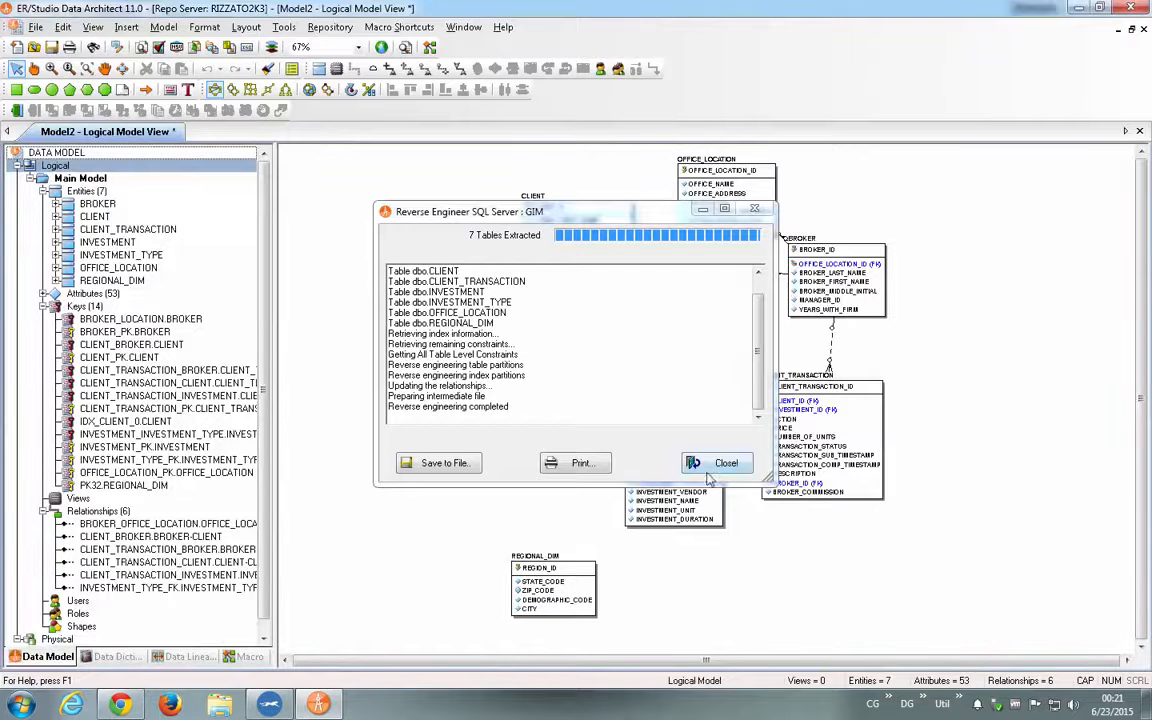
{"action": "left_click", "coordinate": [712, 465]}
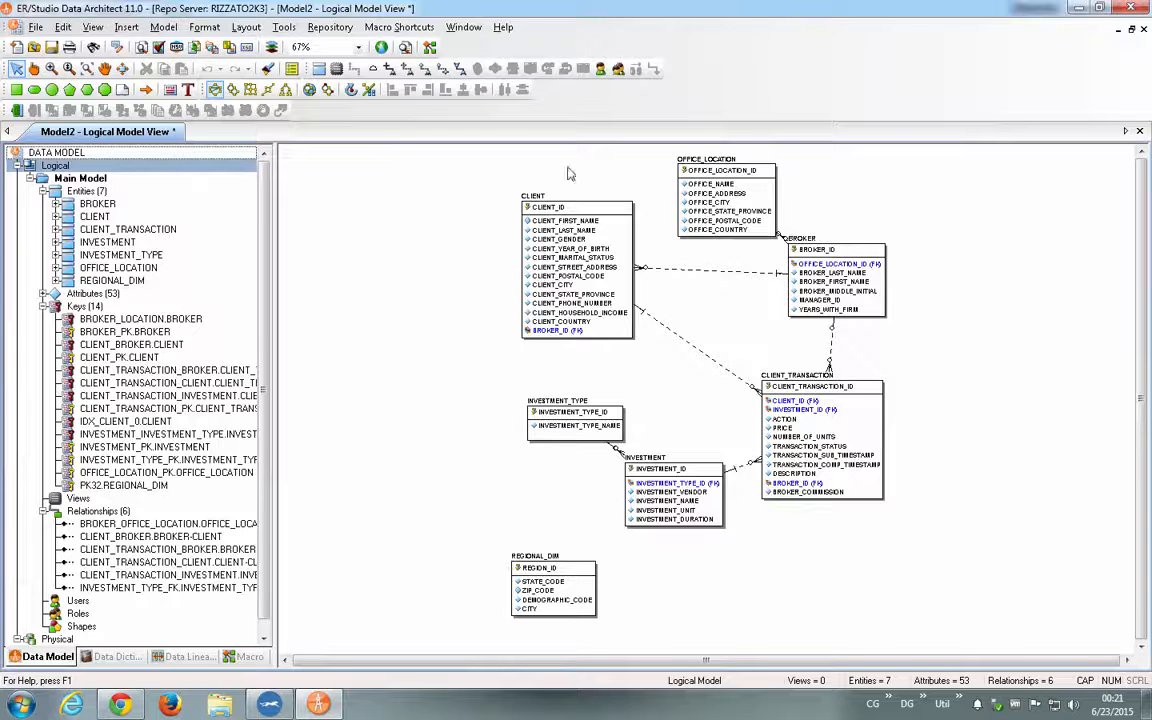
{"action": "left_click", "coordinate": [30, 178]}
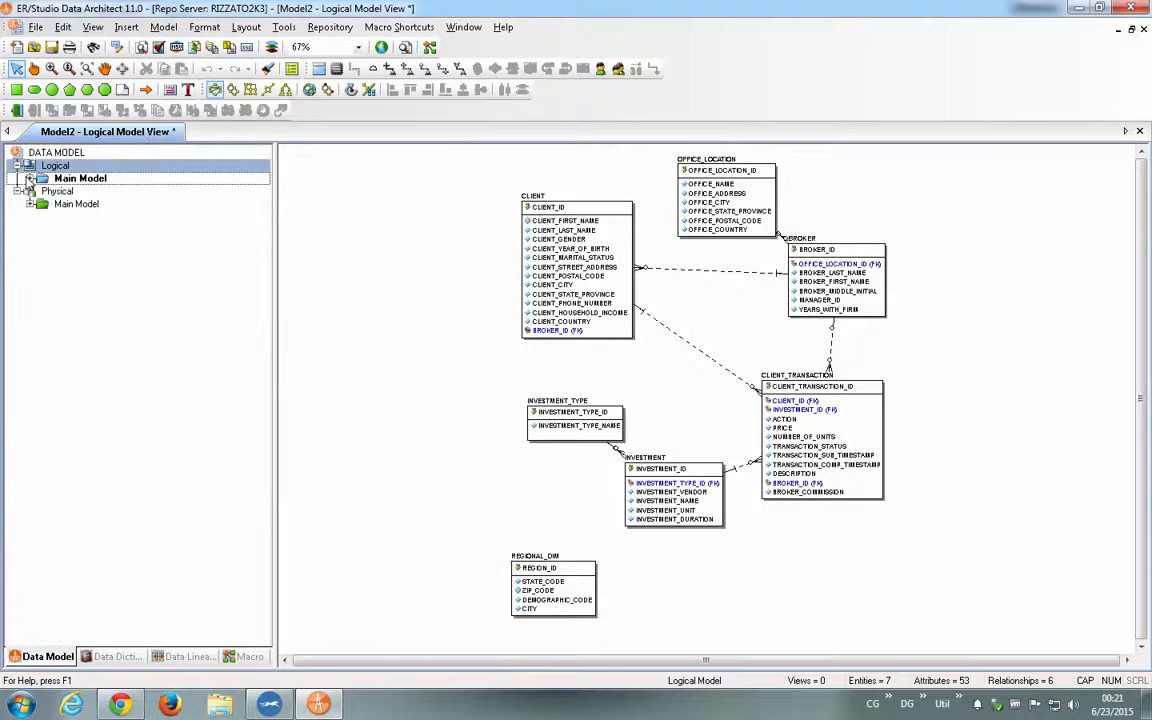
{"action": "left_click", "coordinate": [56, 199]}
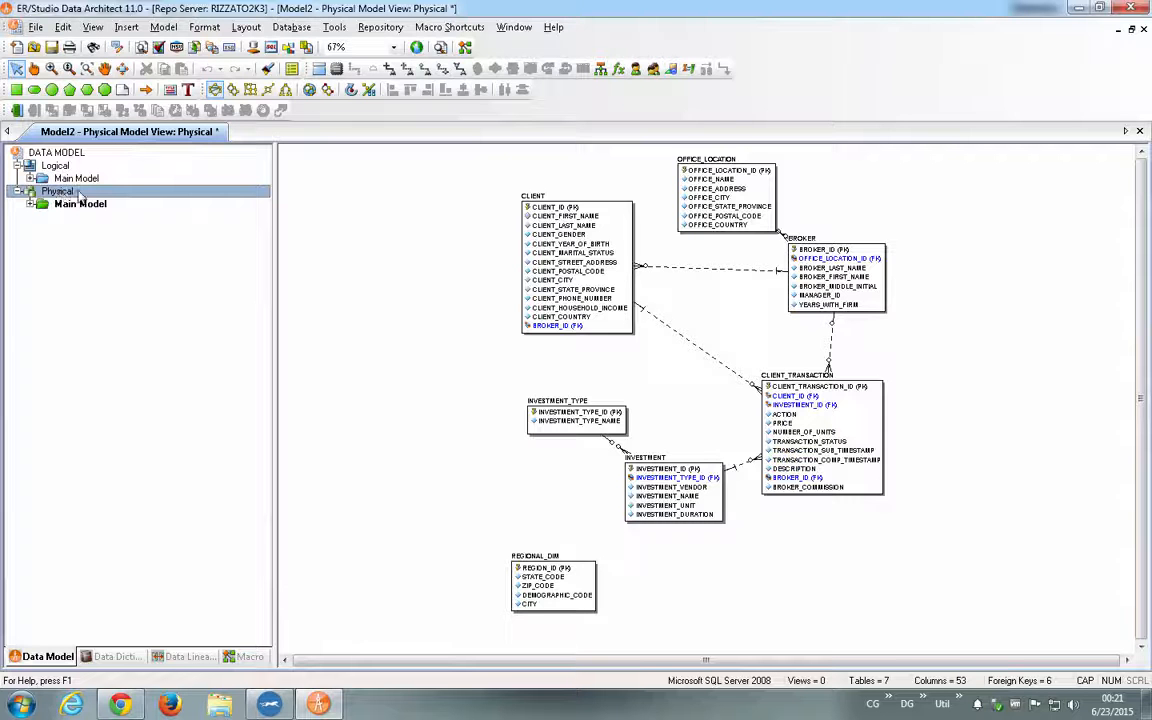
- Open the logical model and save the reverse-engineered model as DATAU in the Sample Models folder
{"action": "left_click", "coordinate": [78, 164]}
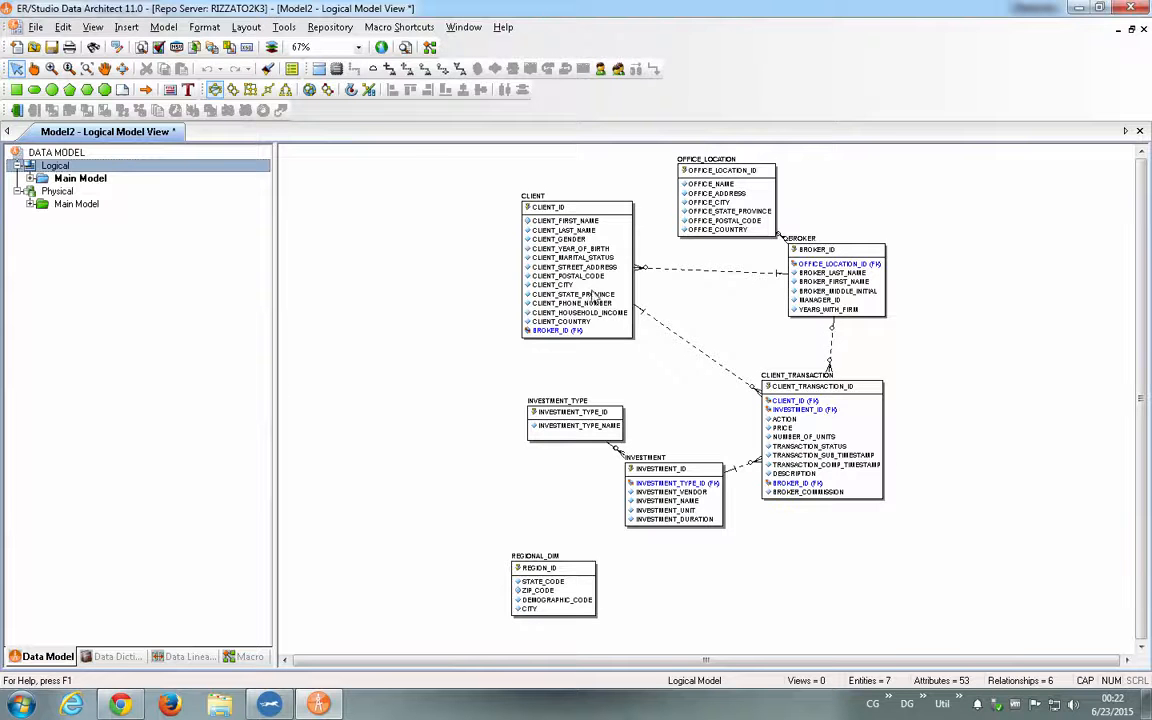
{"action": "left_click", "coordinate": [50, 48]}
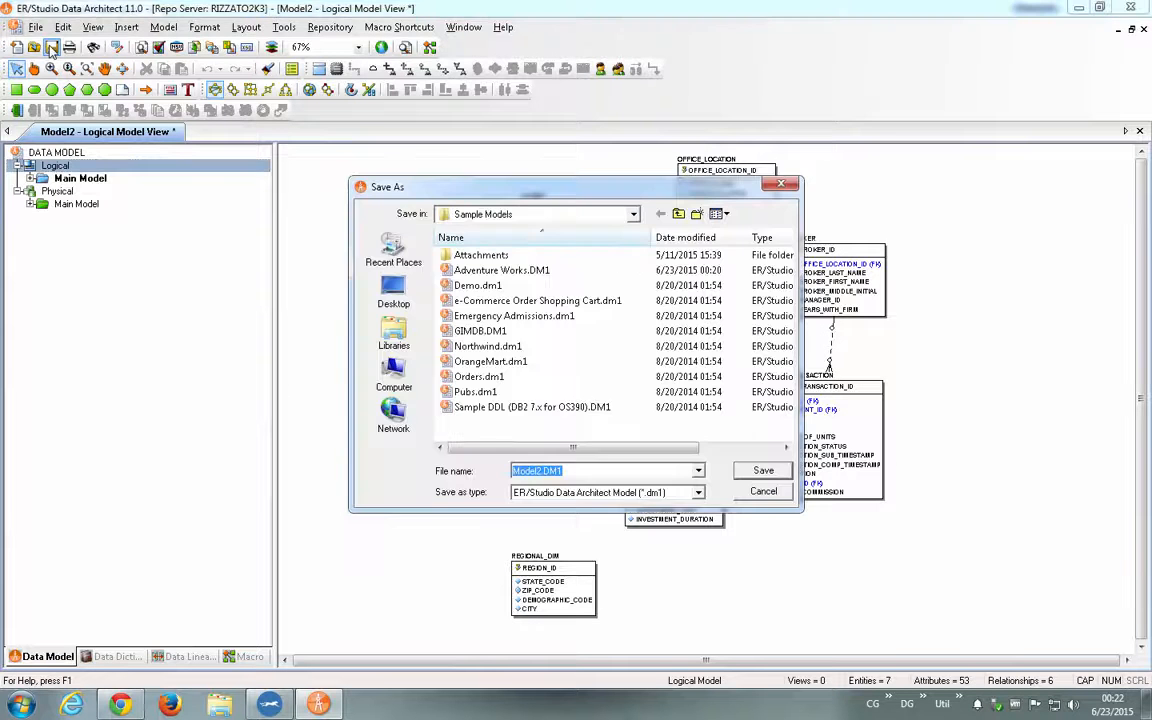
{"action": "type", "text": "DA"}
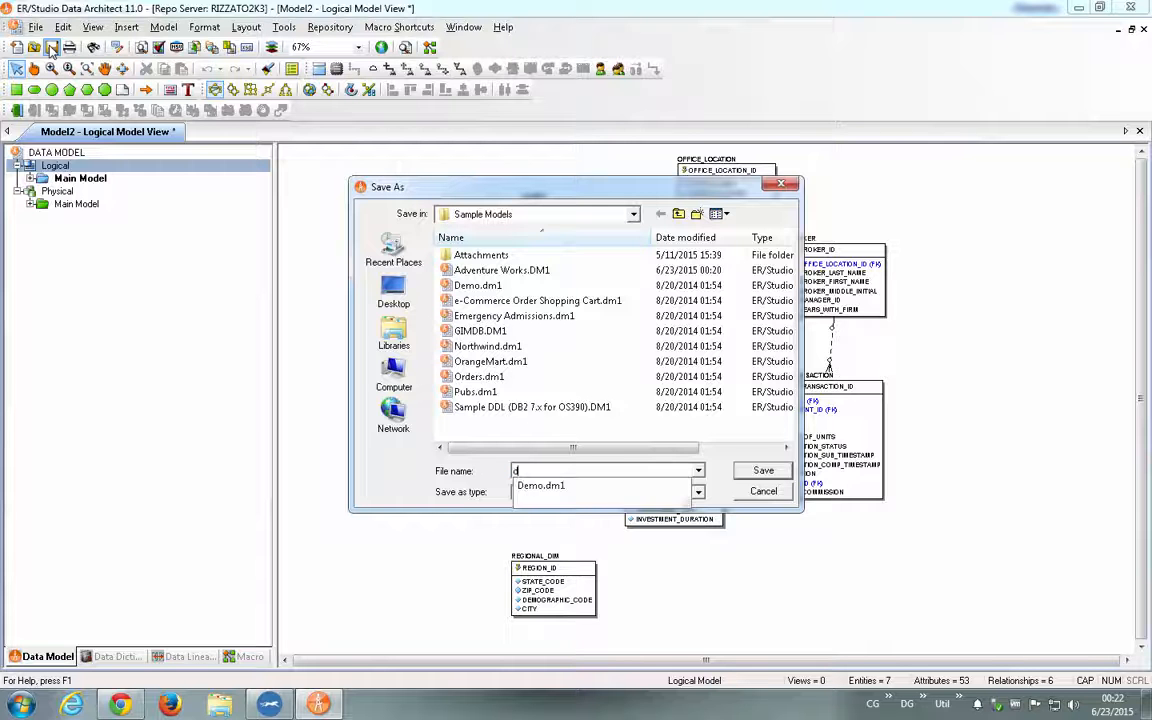
{"action": "type", "text": "TA"}
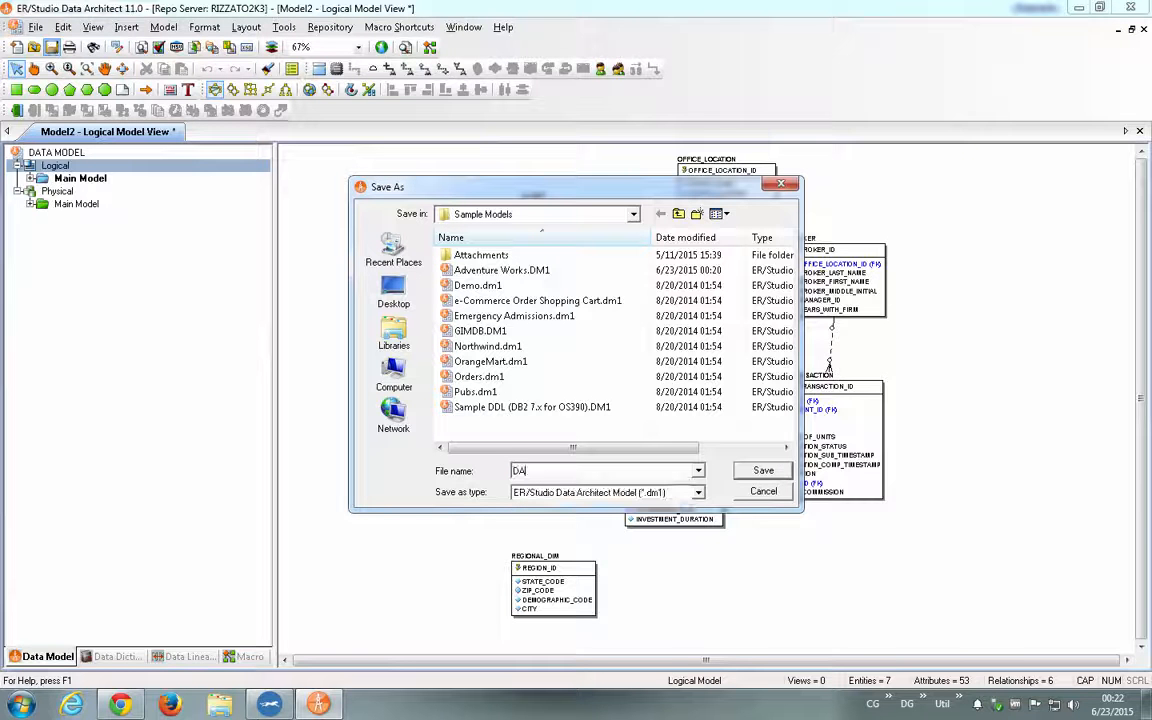
{"action": "type", "text": "U"}
{"action": "key", "text": "Return"}
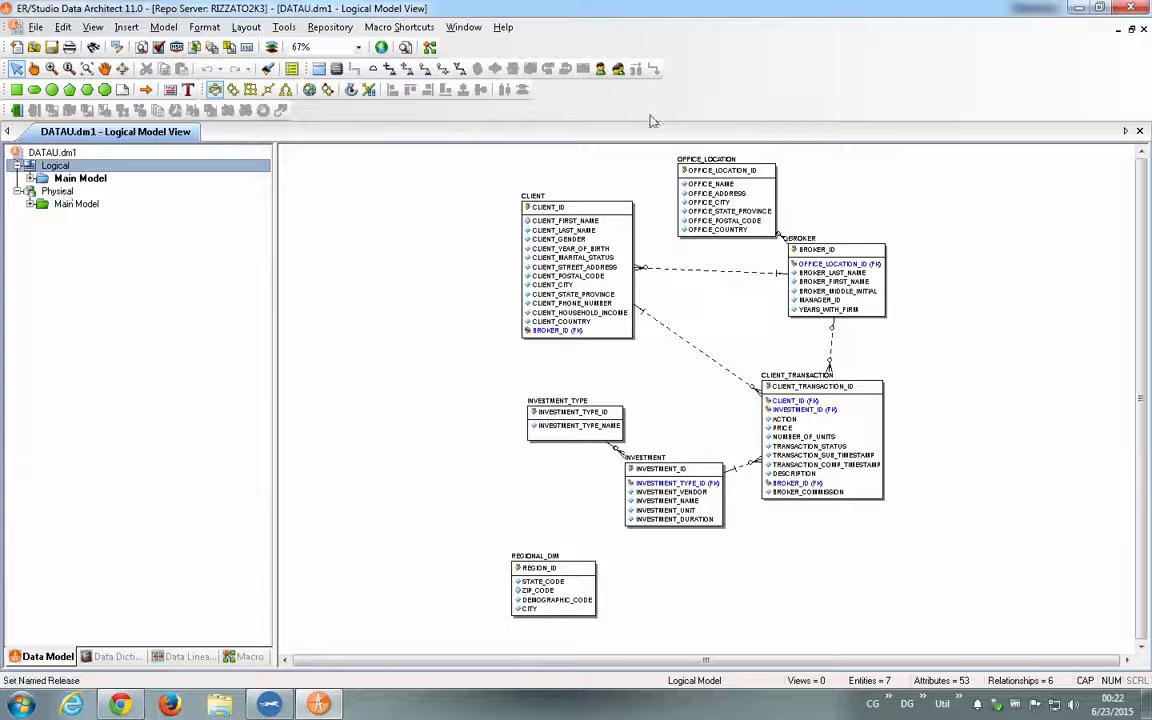
- Rename the physical model to MSSQL
{"action": "right_click", "coordinate": [60, 191]}
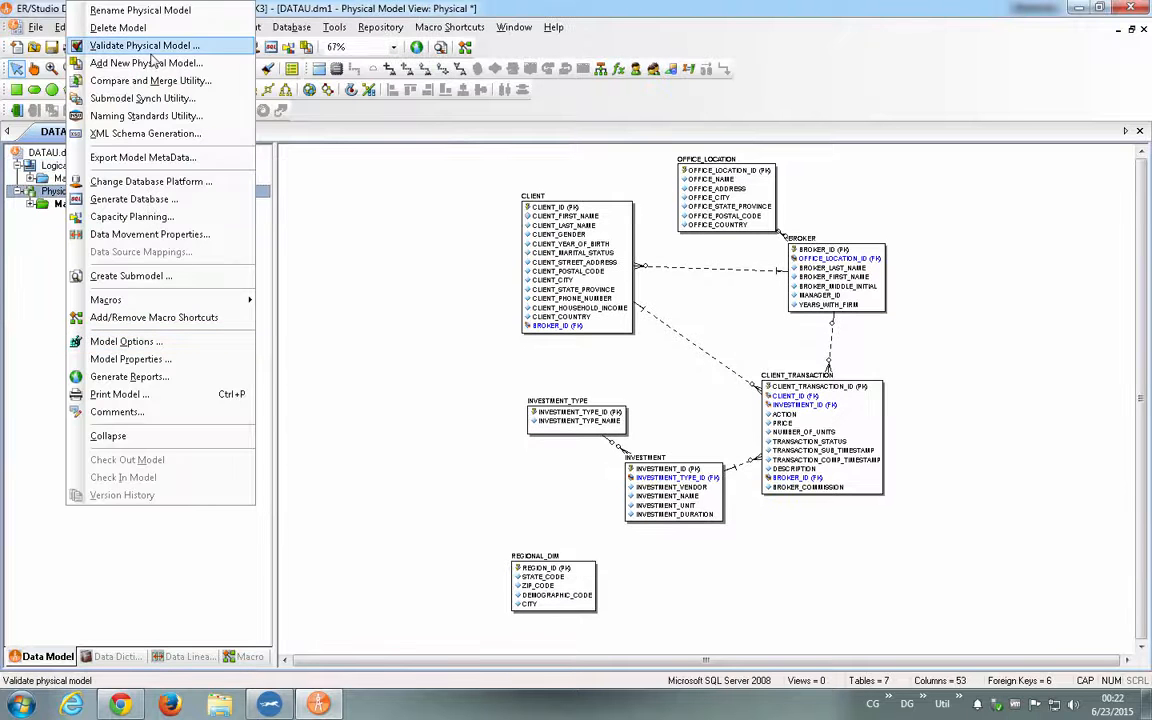
{"action": "left_click", "coordinate": [178, 10]}
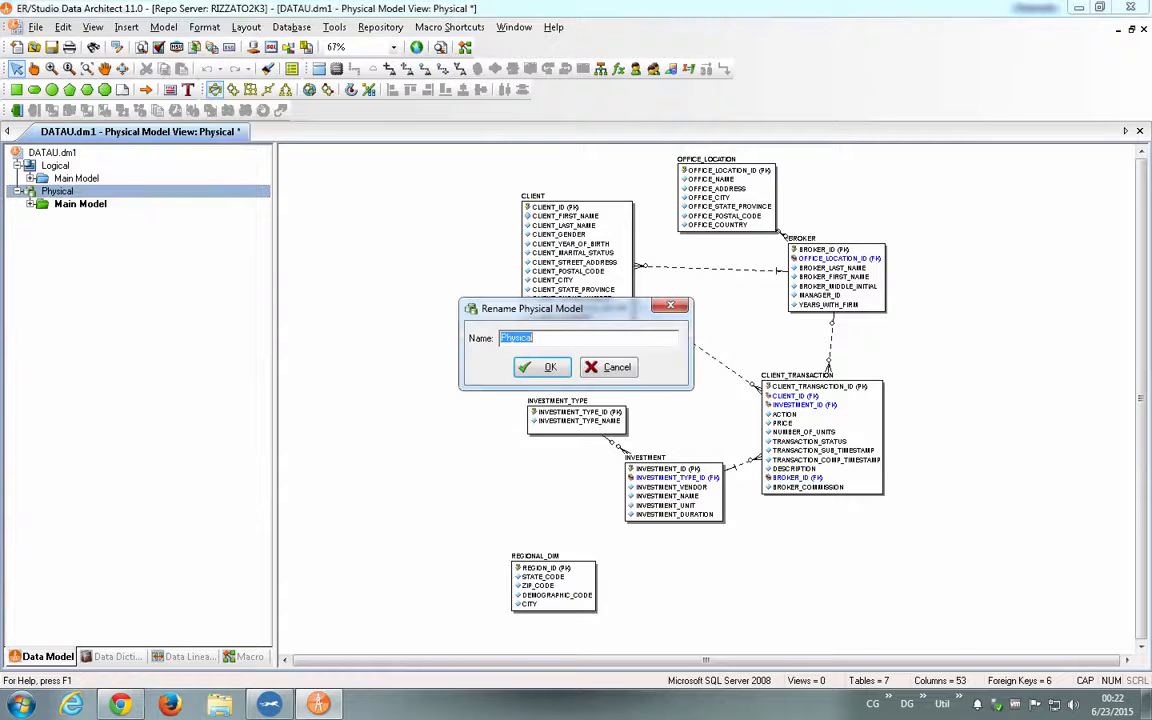
{"action": "type", "text": "ms"}
{"action": "key", "text": "BackSpace"}
{"action": "key", "text": "BackSpace"}
{"action": "type", "text": "MSSQL"}
{"action": "key", "text": "Return"}
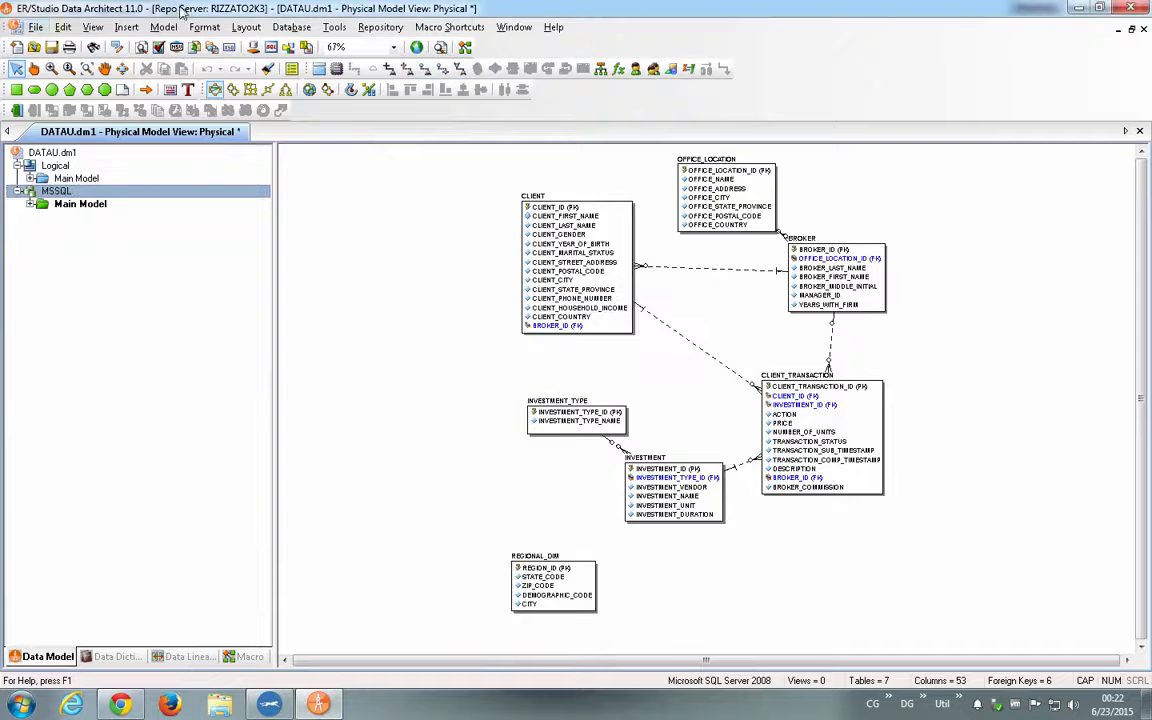
- Generate a relational physical model named ORACLE for the Oracle 12c platform from the logical model, skipping the validation run
{"action": "left_click", "coordinate": [56, 165]}
{"action": "right_click", "coordinate": [56, 165]}
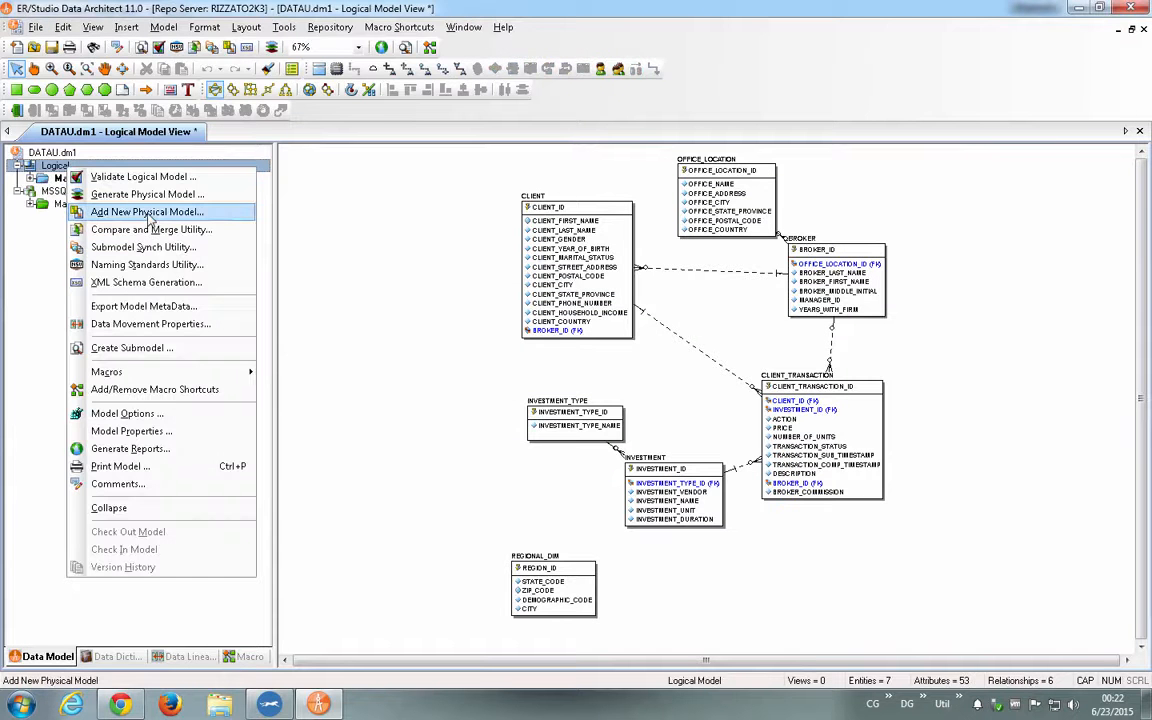
{"action": "left_click", "coordinate": [176, 192]}
{"action": "left_click", "coordinate": [525, 372]}
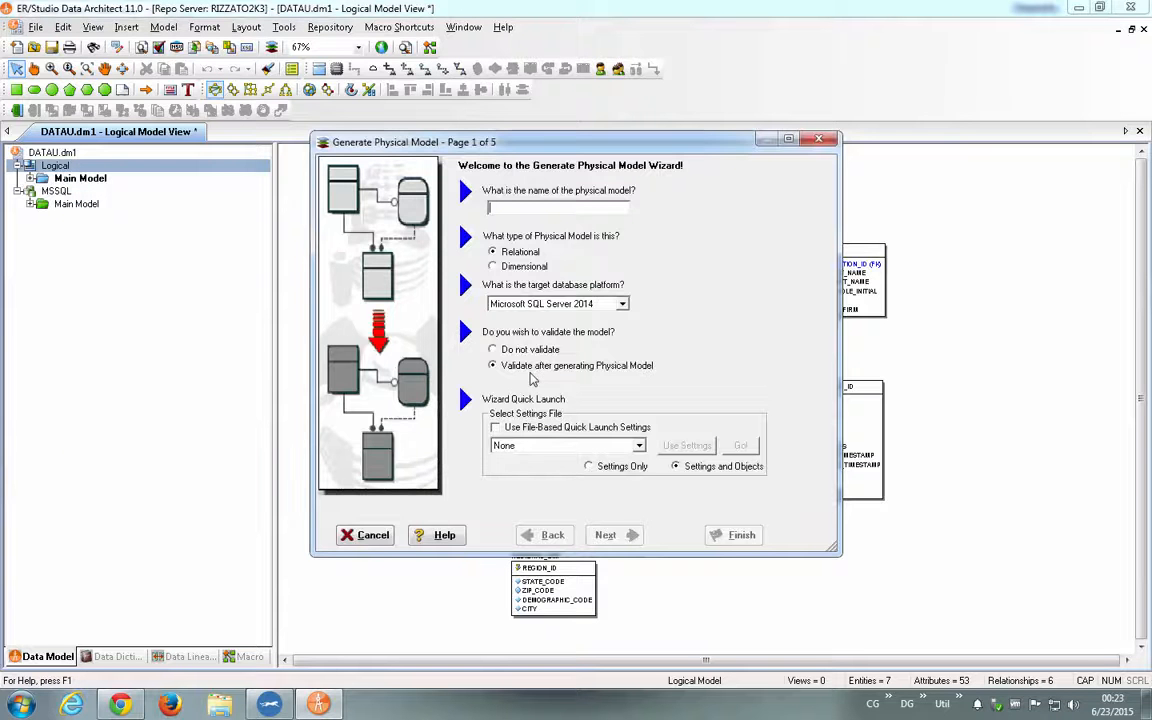
{"action": "type", "text": "ORACLE"}
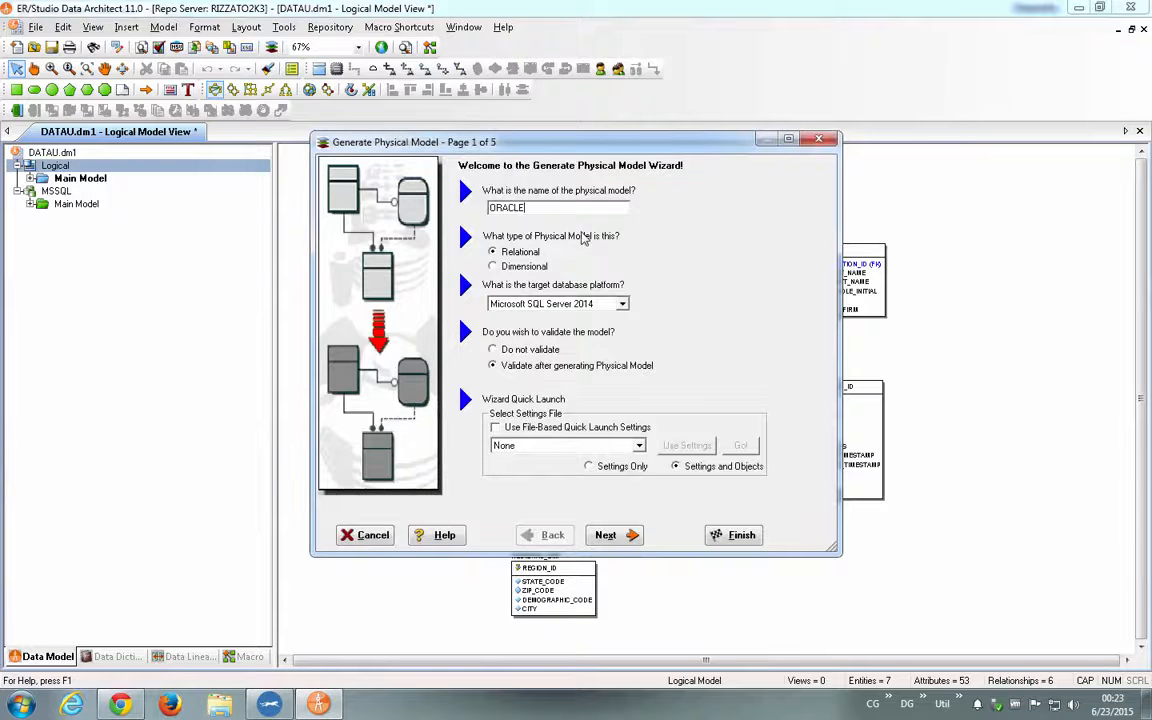
{"action": "left_click", "coordinate": [583, 304]}
{"action": "key", "text": "o"}
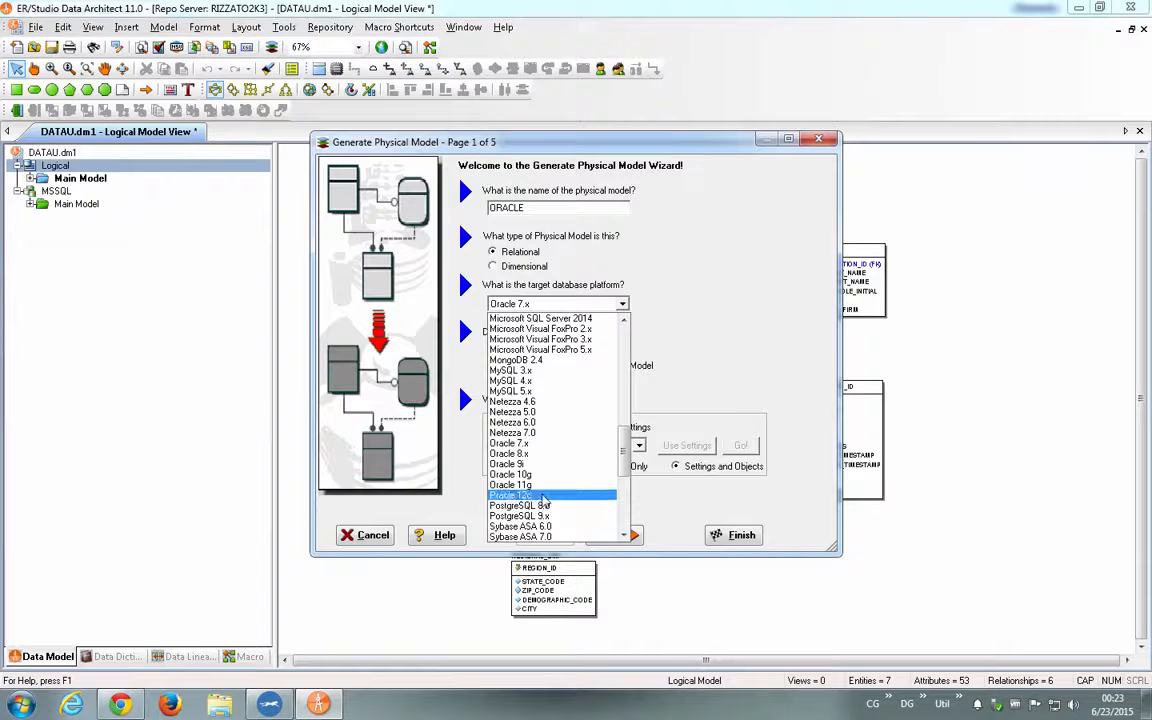
{"action": "left_click", "coordinate": [543, 498]}
{"action": "left_click", "coordinate": [725, 530]}
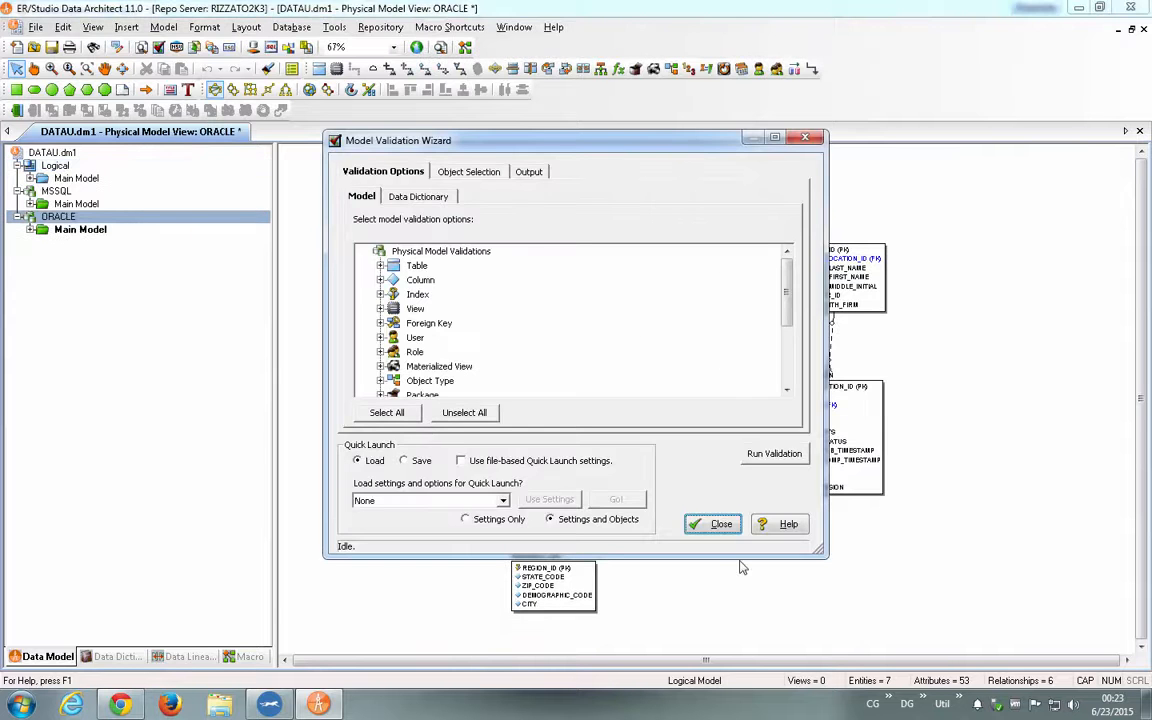
{"action": "left_click", "coordinate": [713, 524]}
- Compare the main model diagrams of the logical, MSSQL and ORACLE models, ending on the logical one
{"action": "left_click", "coordinate": [60, 177]}
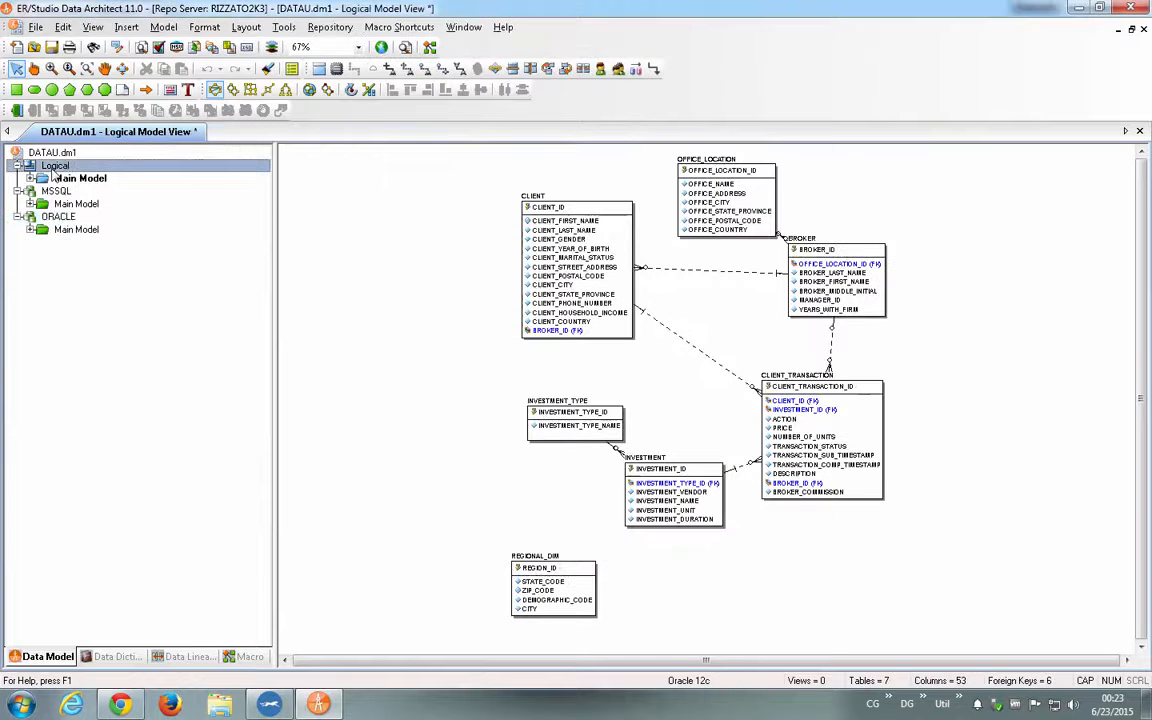
{"action": "left_click", "coordinate": [70, 203]}
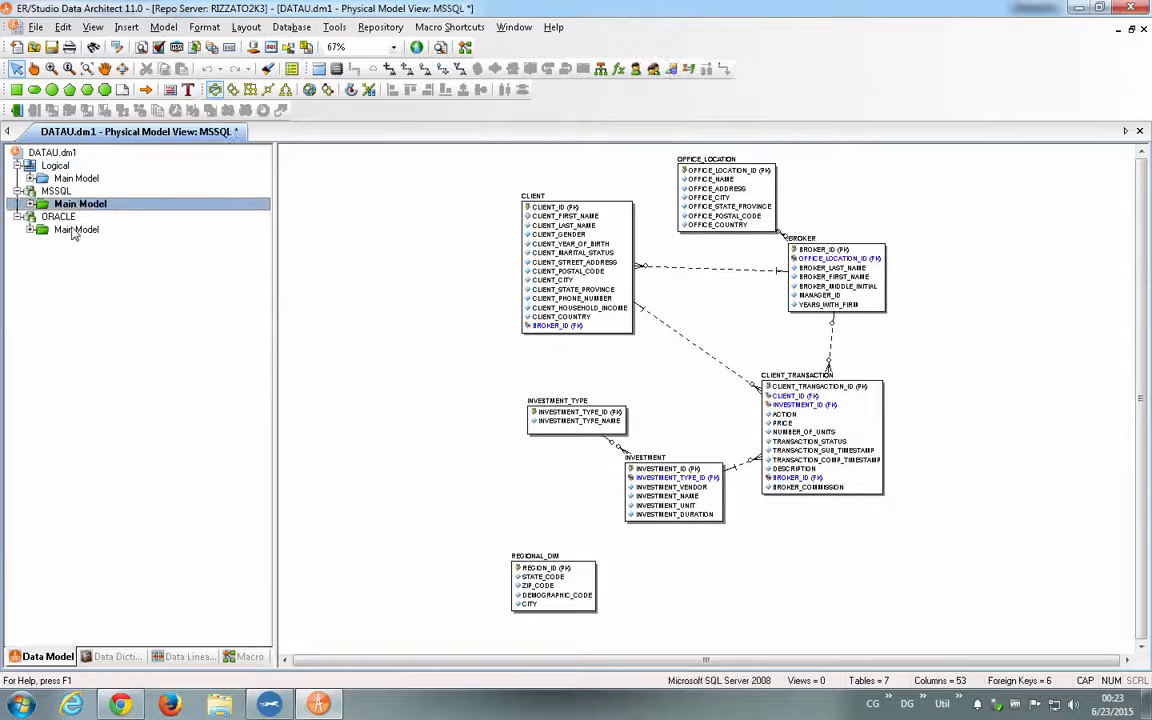
{"action": "left_click", "coordinate": [72, 230]}
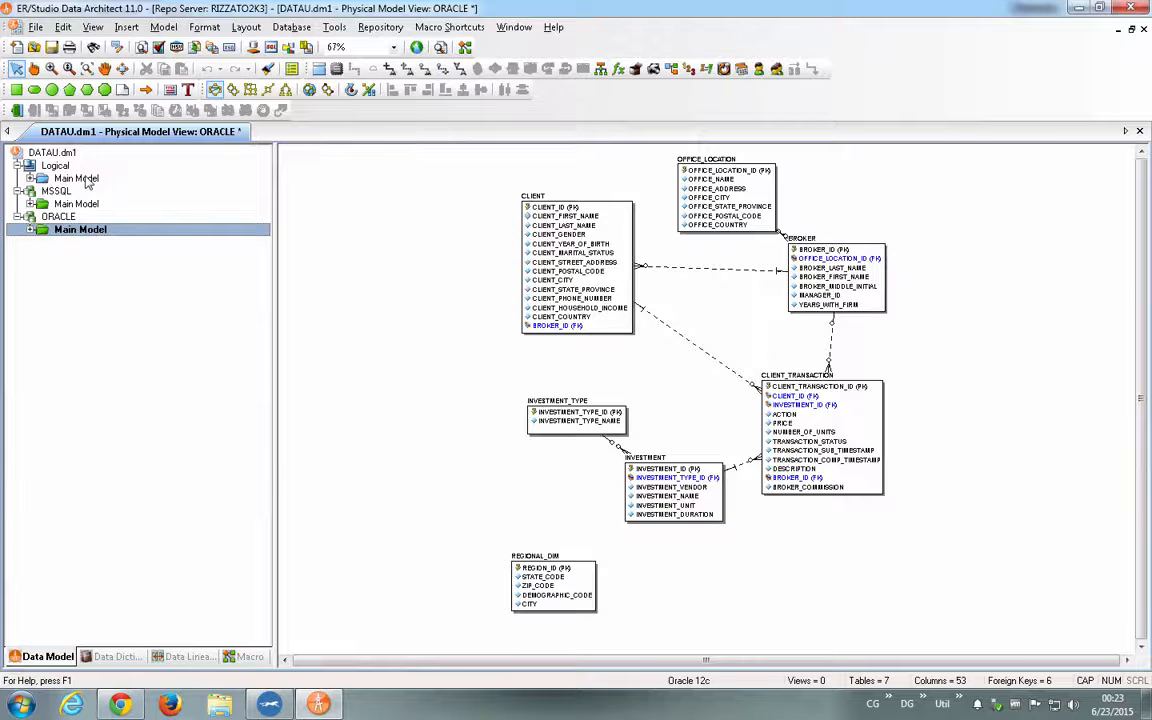
{"action": "left_click", "coordinate": [80, 178]}
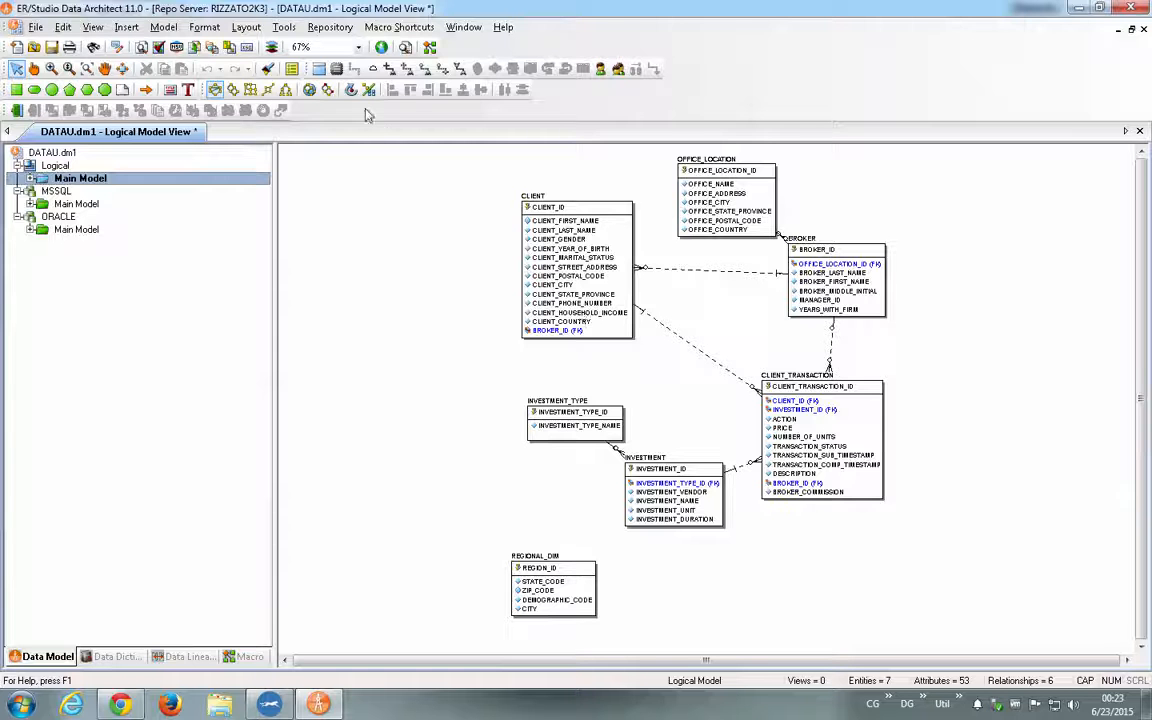
- Review the Oracle 12c system mapping in the Datatype Mapping Editor and close it without changes
{"action": "left_click", "coordinate": [280, 29]}
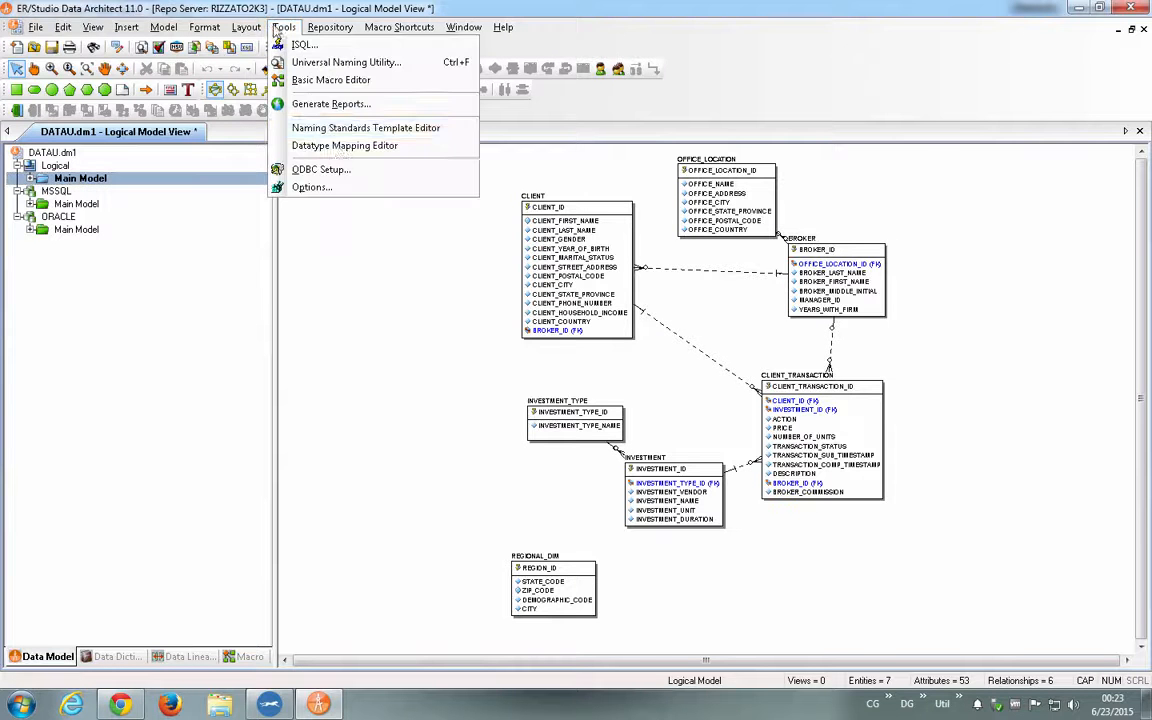
{"action": "left_click", "coordinate": [335, 145]}
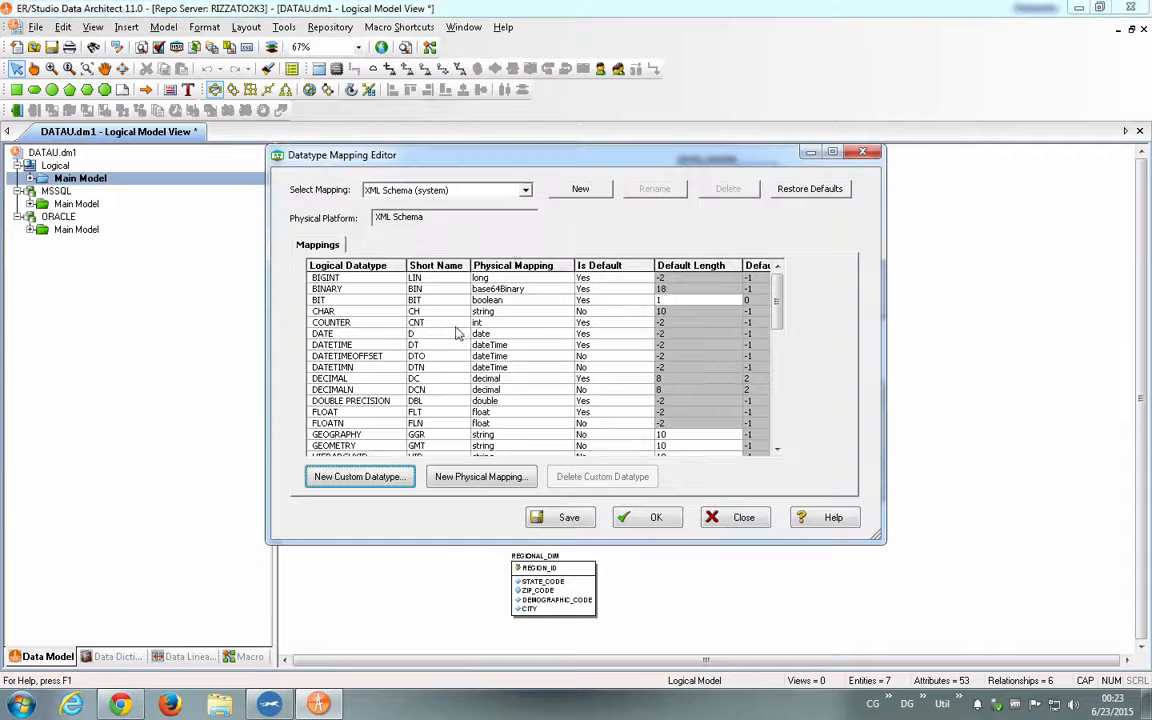
{"action": "left_click", "coordinate": [455, 191]}
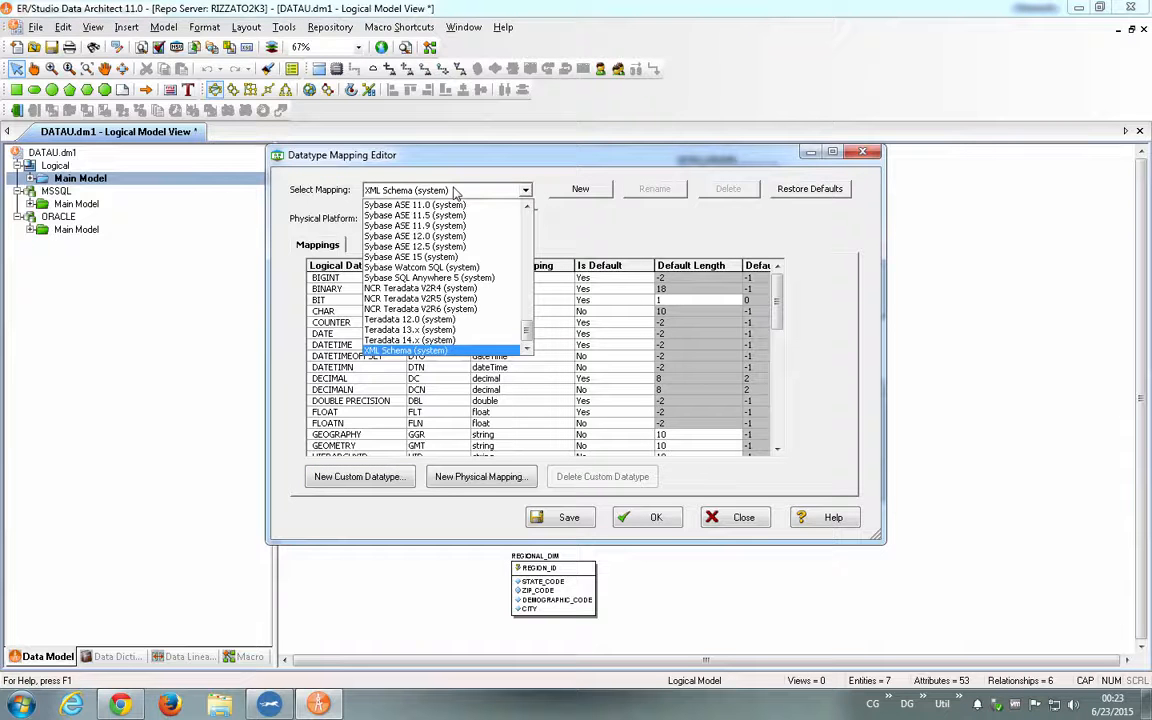
{"action": "key", "text": "o"}
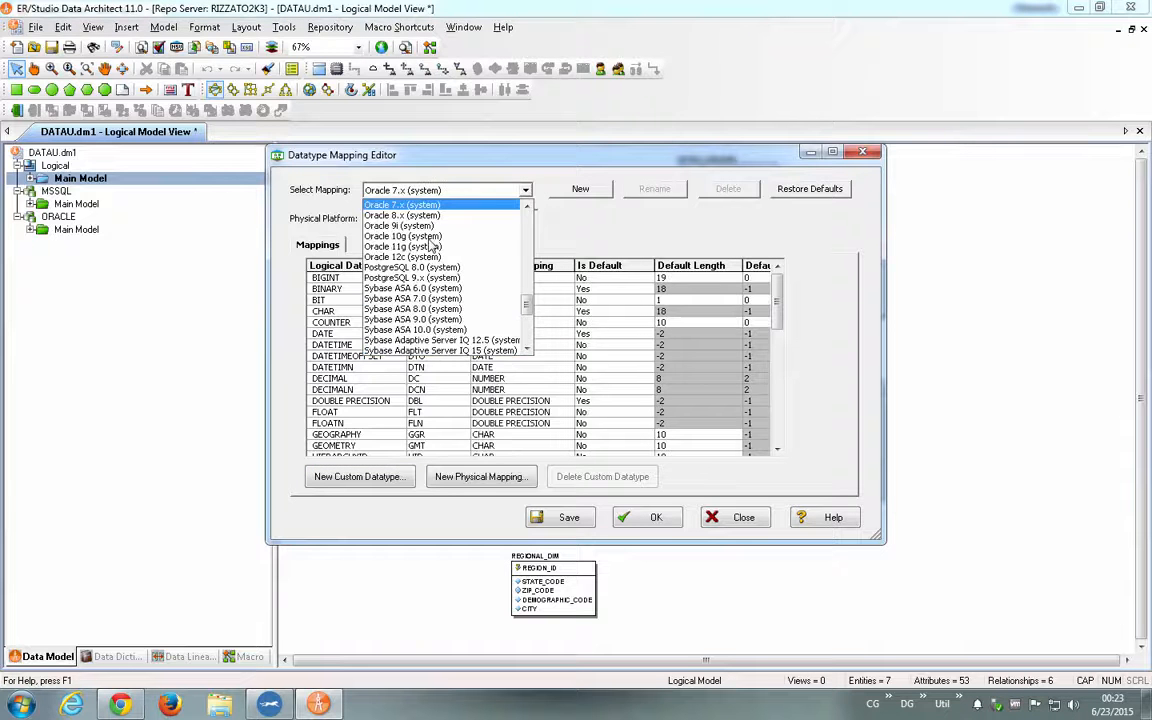
{"action": "left_click", "coordinate": [408, 257]}
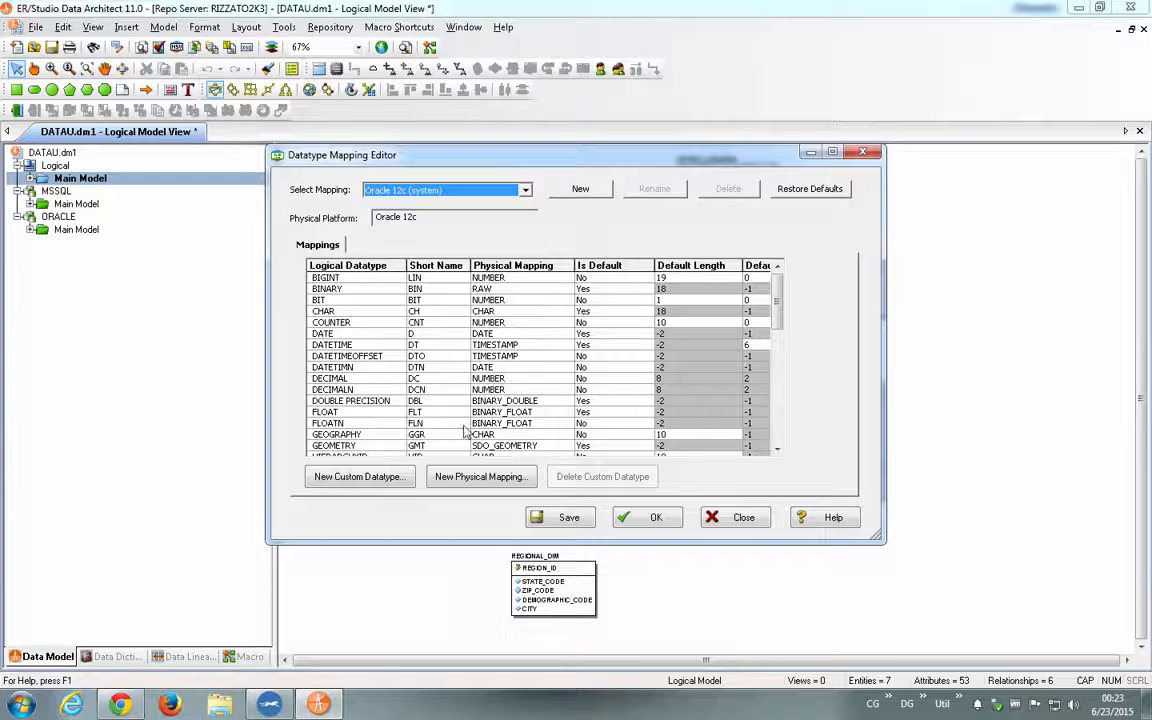
{"action": "left_click", "coordinate": [744, 517]}
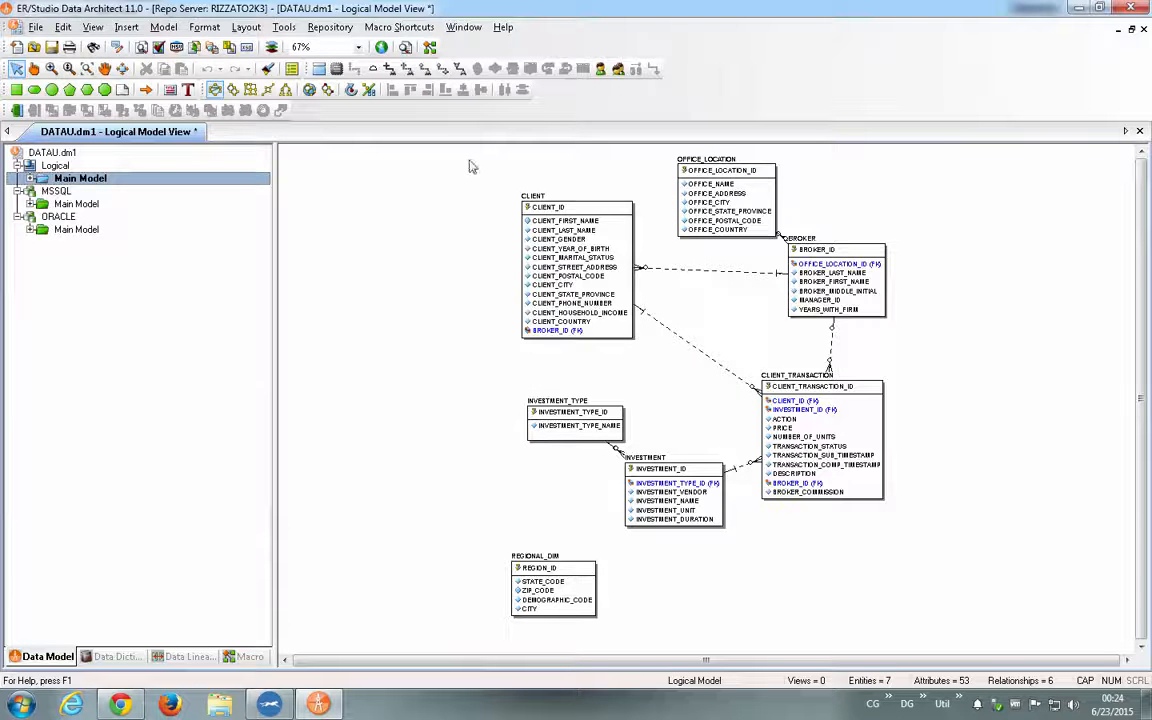
- Show attribute datatypes on the logical model's entities, rearrange the diagram with an automatic layout, and zoom in on the CLIENT entity
{"action": "left_click", "coordinate": [291, 68]}
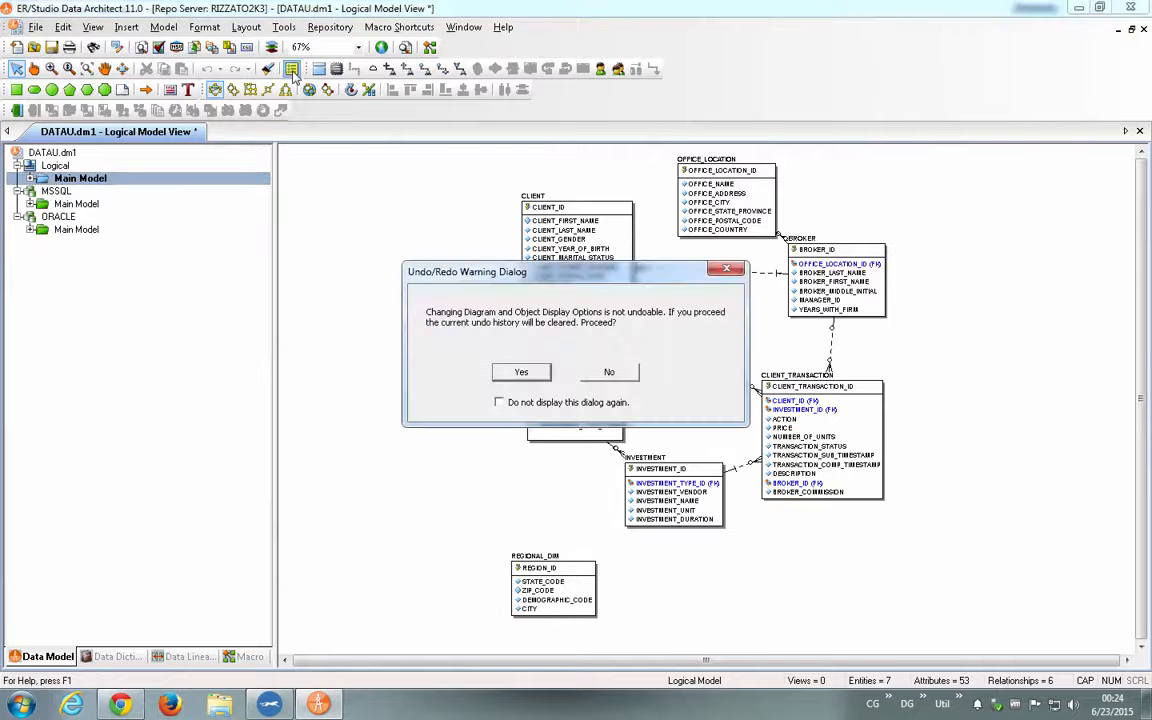
{"action": "left_click", "coordinate": [482, 345]}
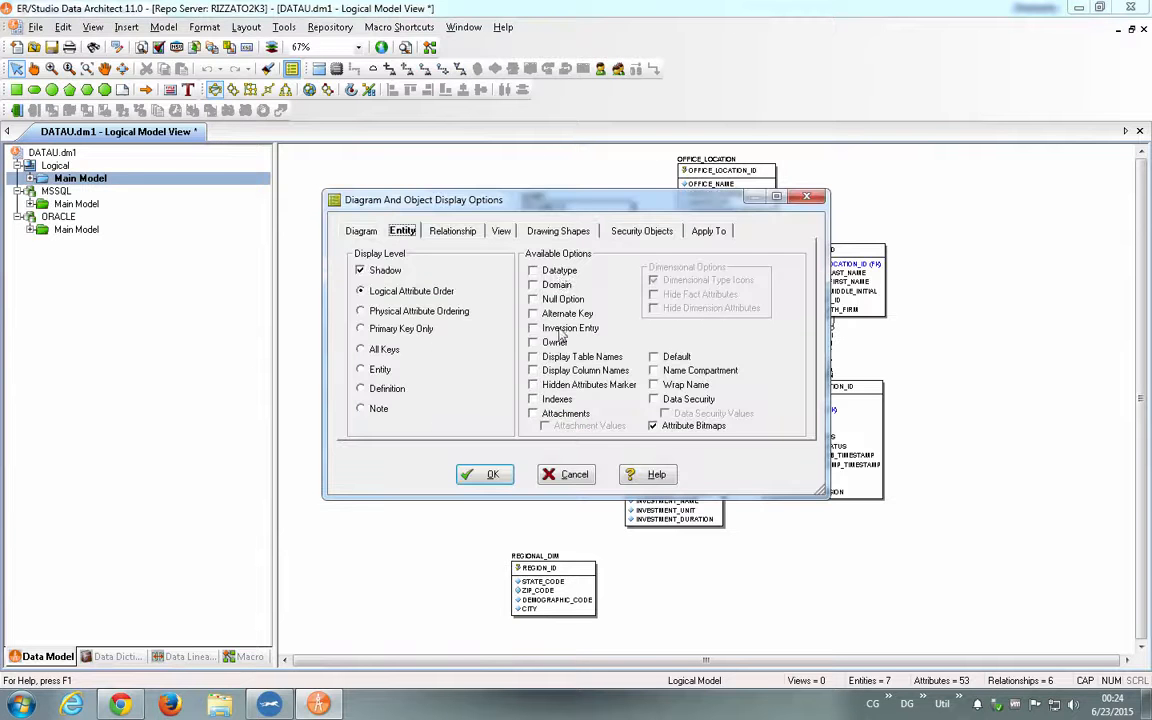
{"action": "left_click", "coordinate": [533, 270]}
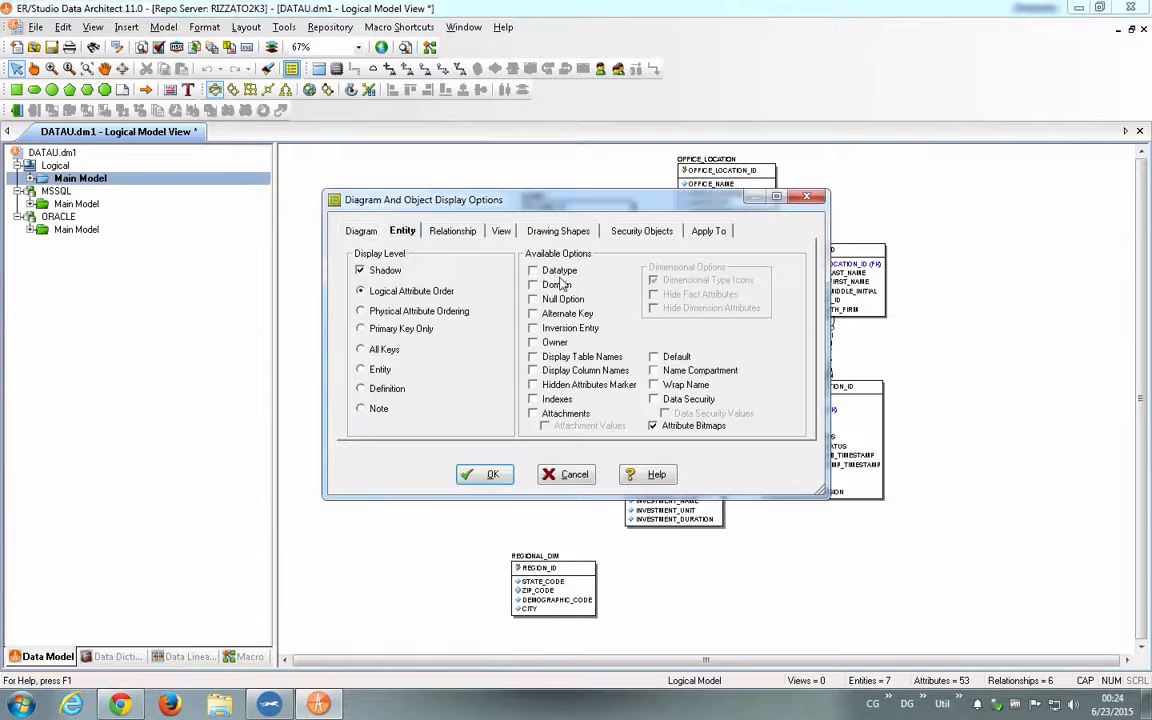
{"action": "left_click", "coordinate": [484, 474]}
{"action": "left_click", "coordinate": [229, 90]}
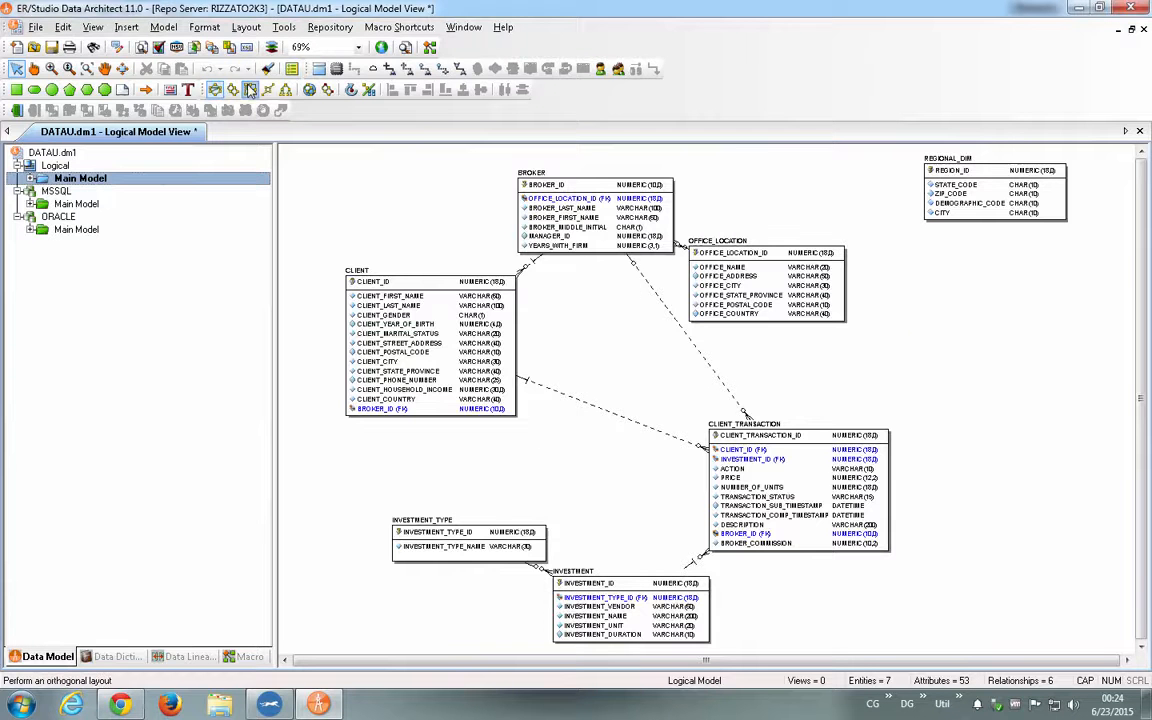
{"action": "left_click", "coordinate": [232, 90]}
{"action": "left_click", "coordinate": [232, 90]}
{"action": "left_click", "coordinate": [216, 90]}
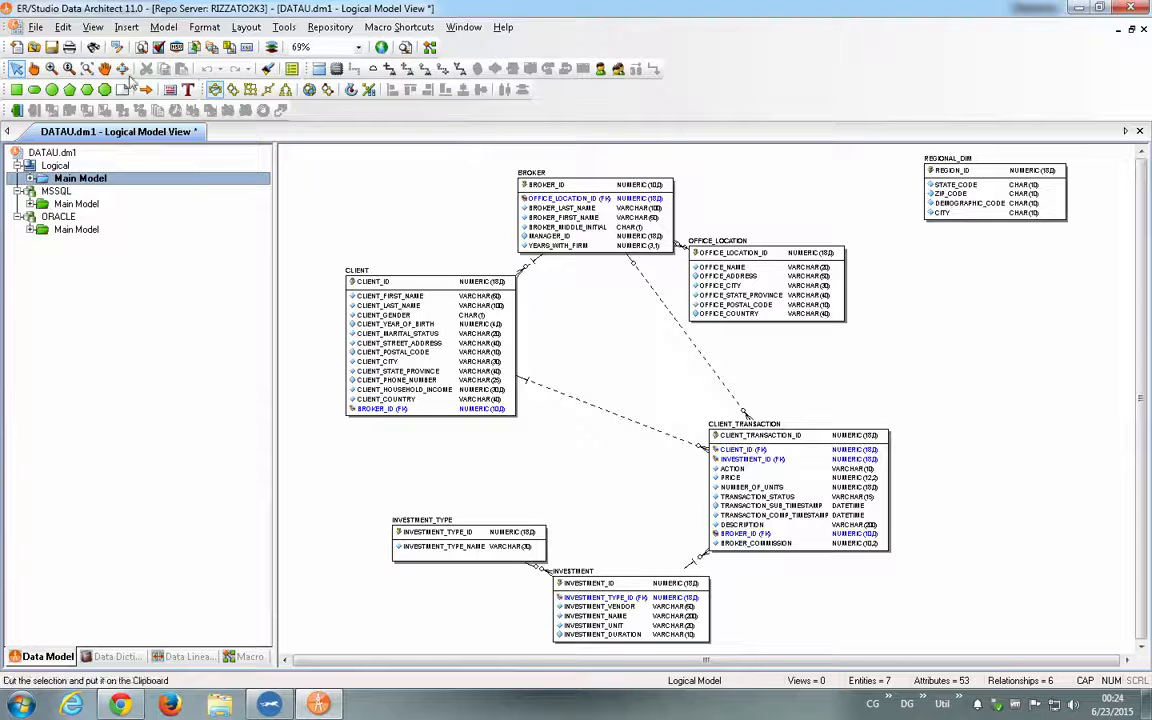
{"action": "left_click", "coordinate": [51, 68]}
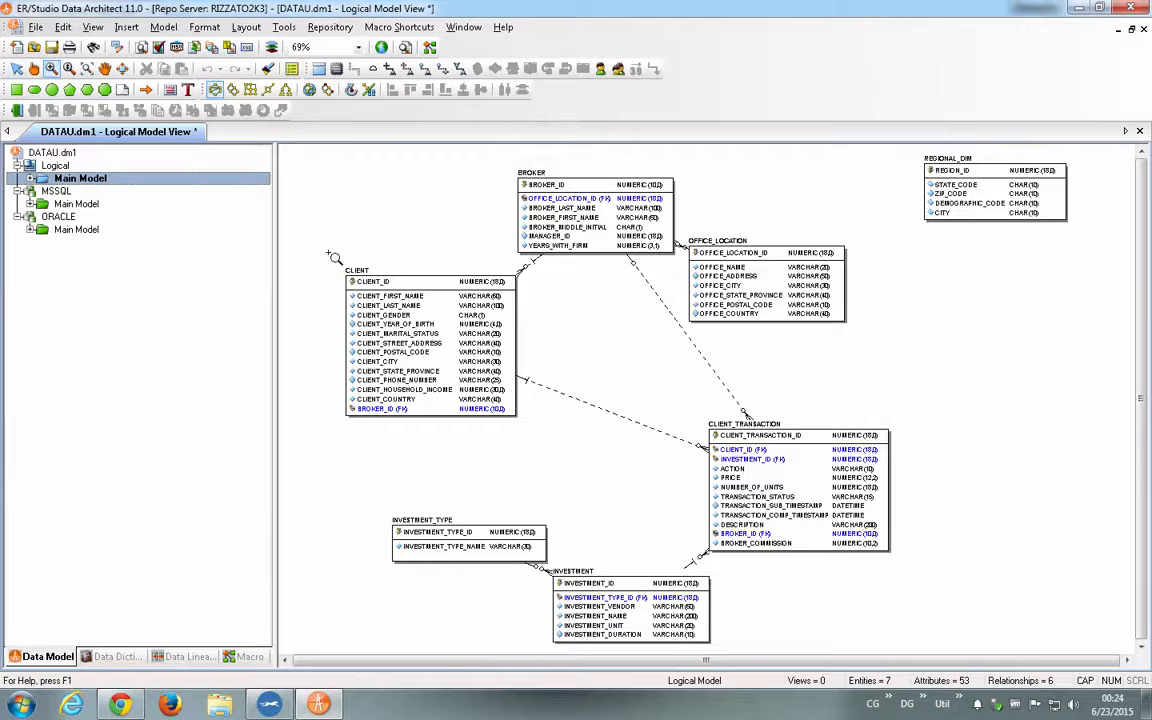
{"action": "left_click_drag", "start_coordinate": [329, 253], "coordinate": [499, 368]}
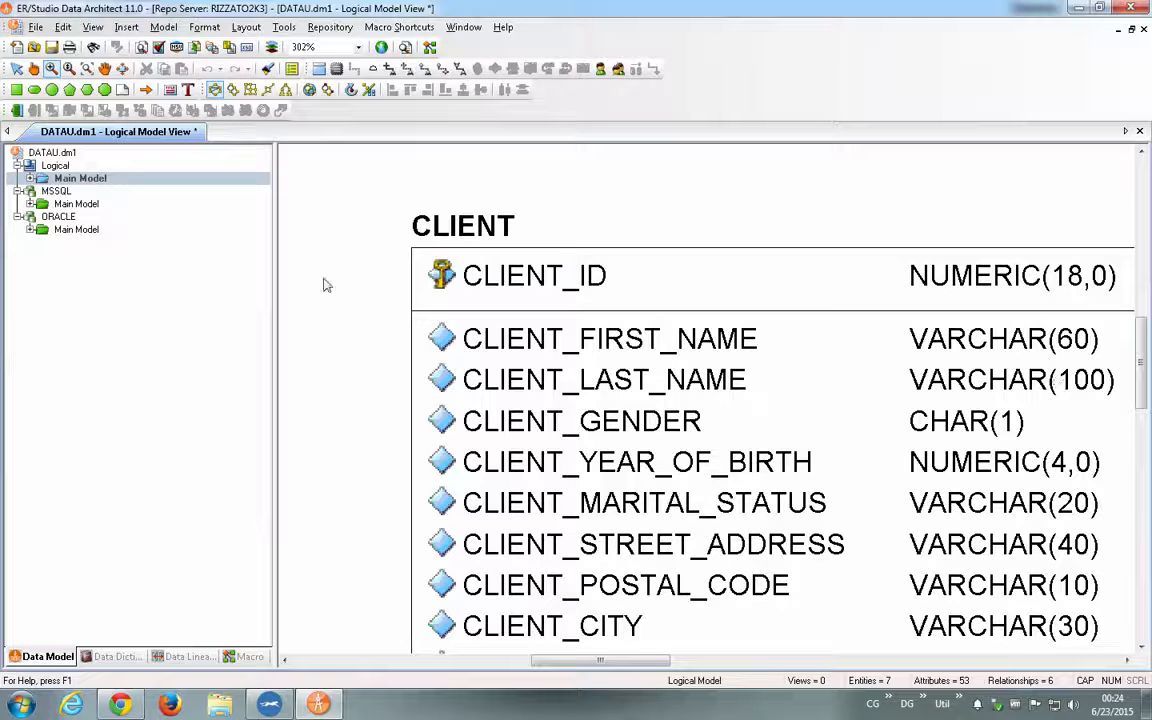
- Open the CLIENT table in the MSSQL main model and examine its indexes, foreign keys and columns
{"action": "left_click", "coordinate": [76, 204]}
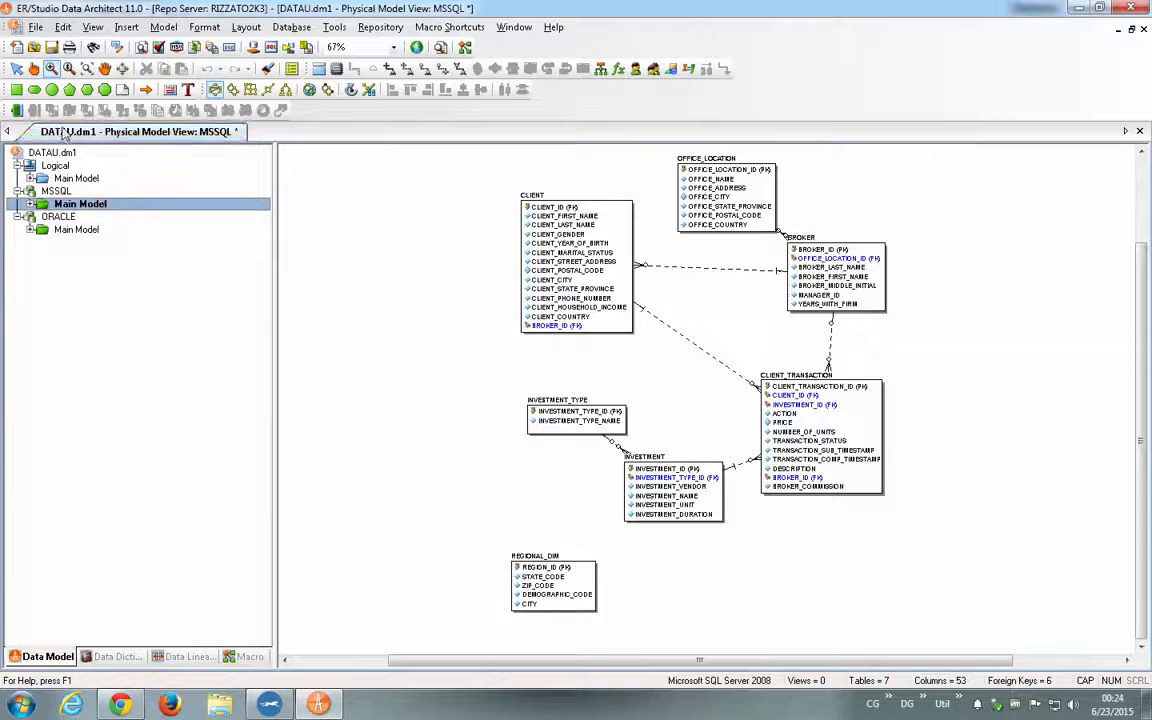
{"action": "left_click", "coordinate": [16, 68]}
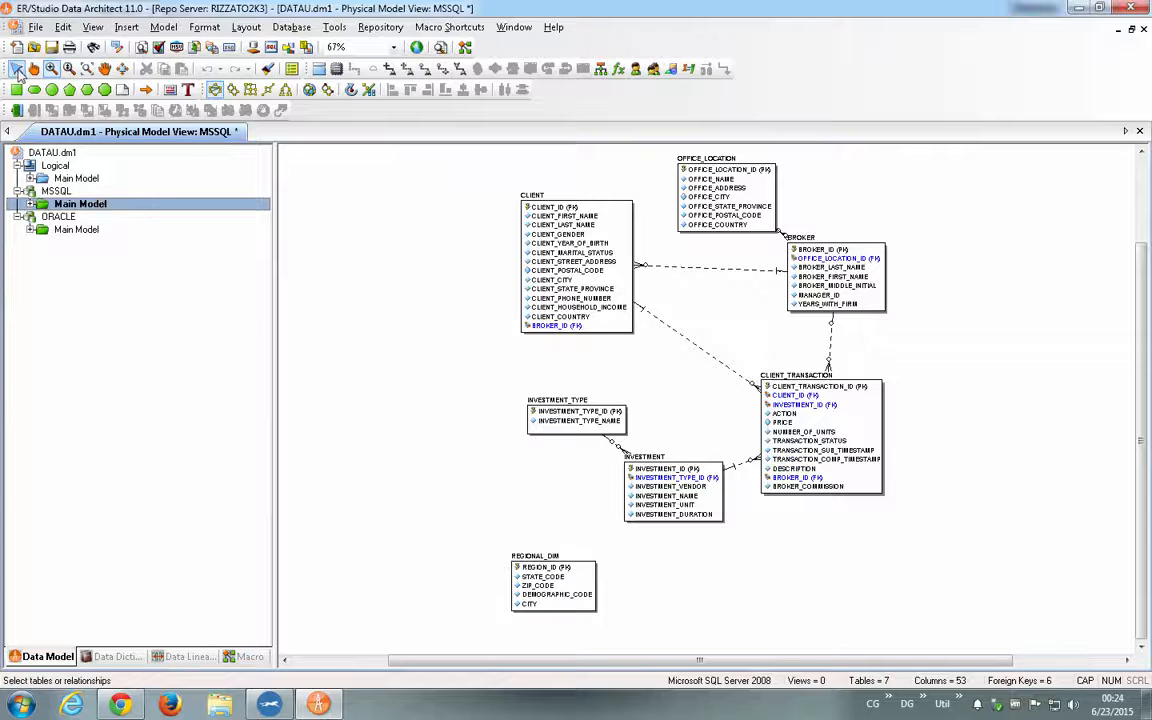
{"action": "double_click", "coordinate": [544, 204]}
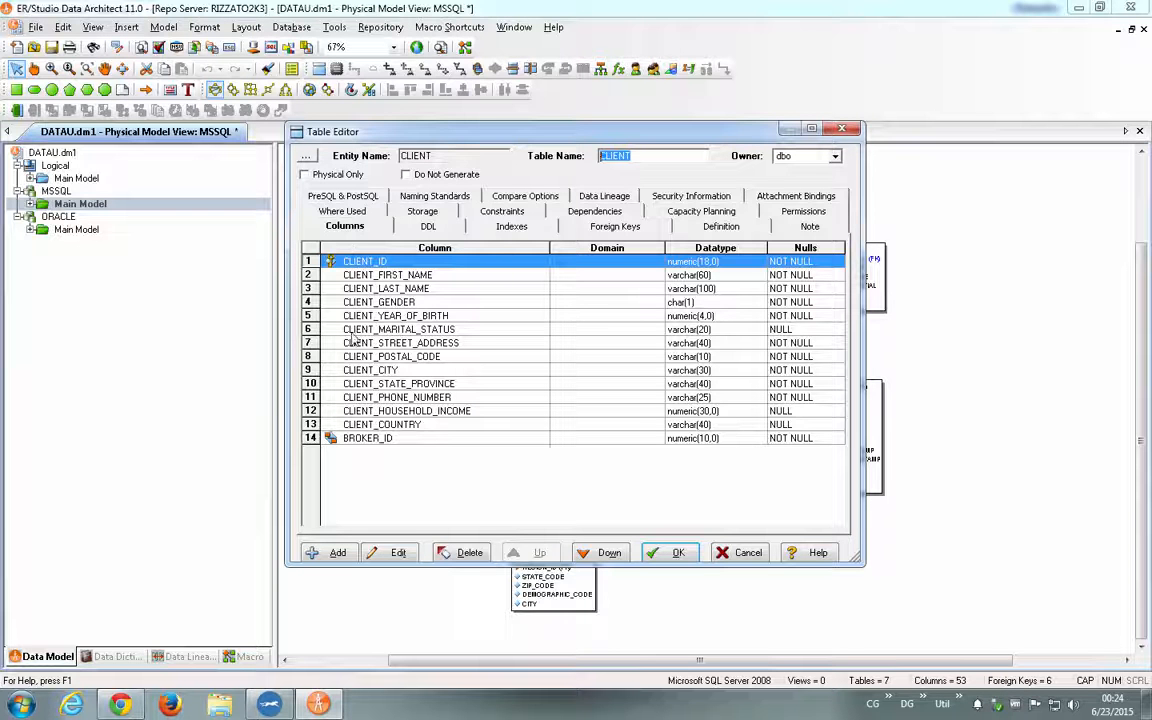
{"action": "left_click", "coordinate": [508, 225]}
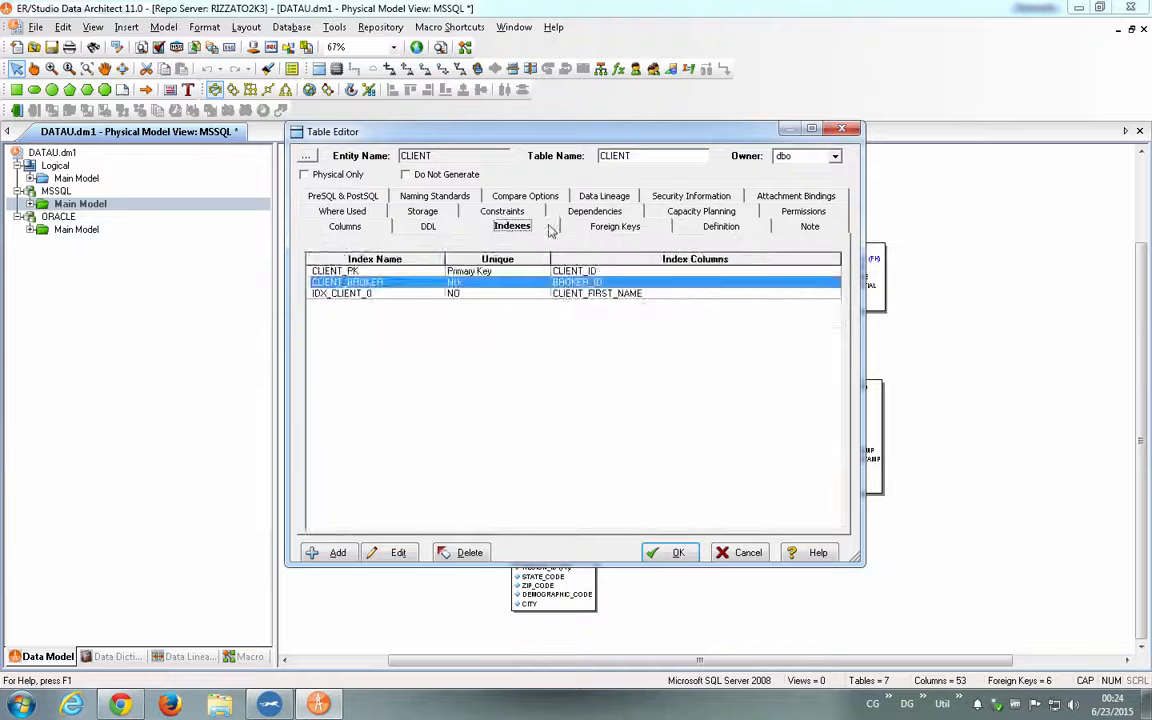
{"action": "left_click", "coordinate": [601, 229]}
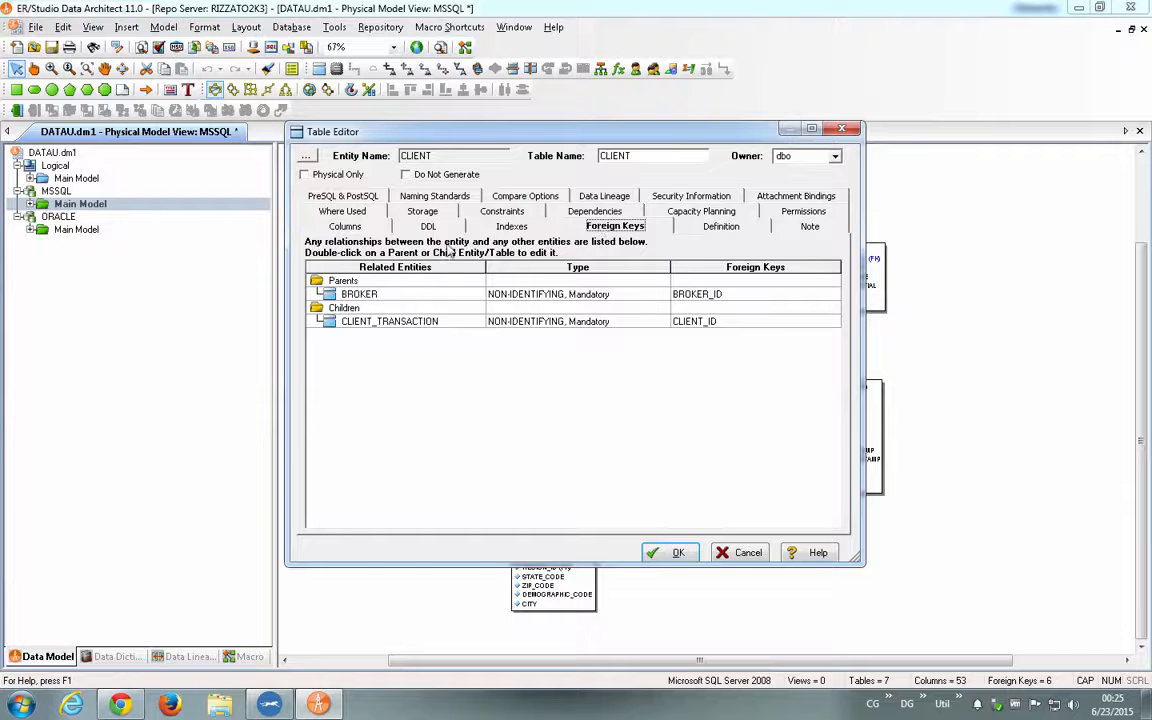
{"action": "left_click", "coordinate": [344, 226]}
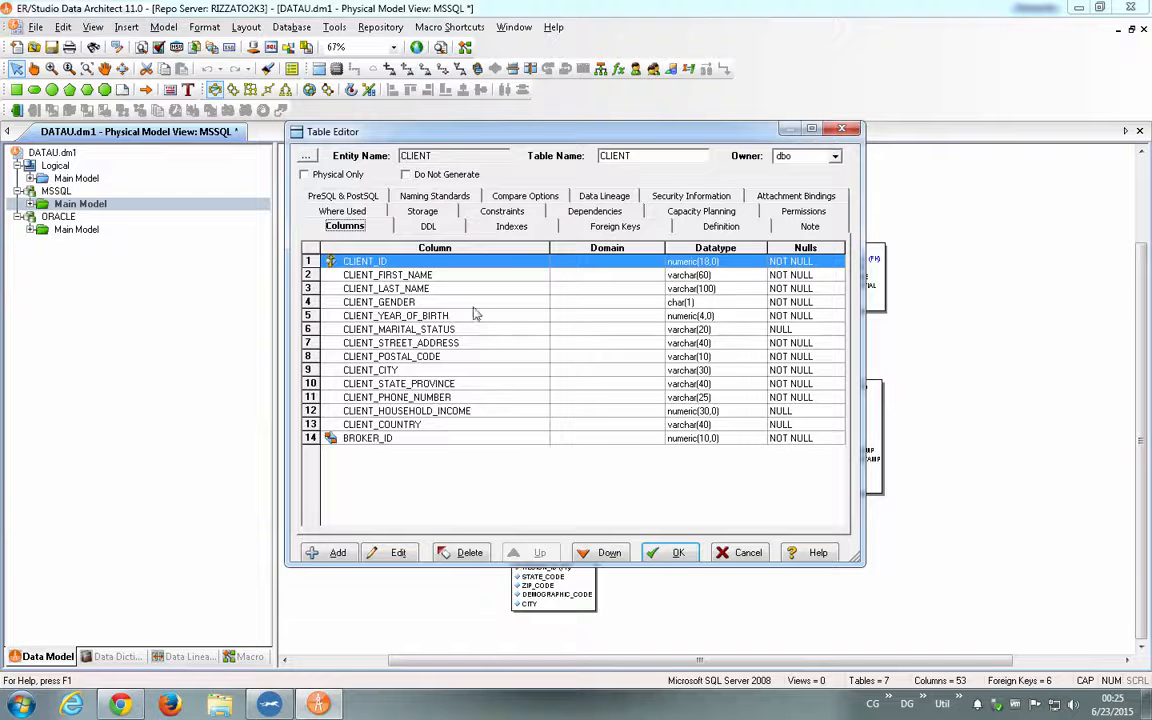
- Compare the datatype of the CLIENT_LAST_NAME column in the CLIENT table of the MSSQL and ORACLE models without making changes
{"action": "left_click", "coordinate": [432, 288]}
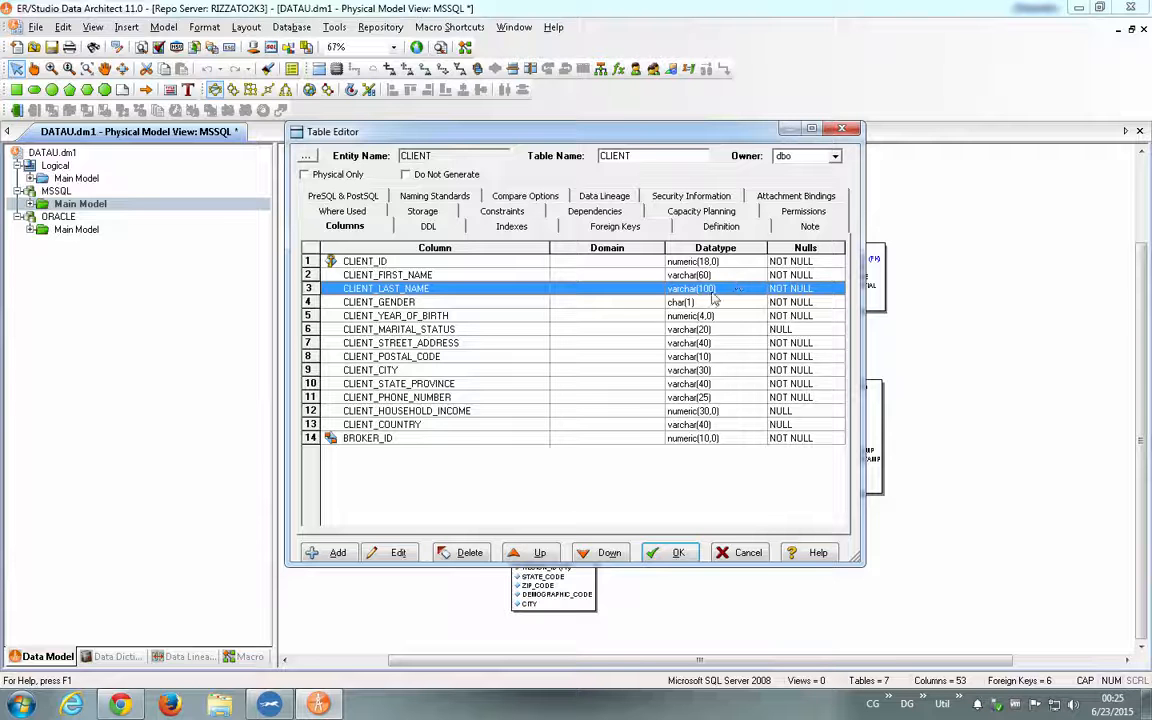
{"action": "left_click", "coordinate": [842, 131]}
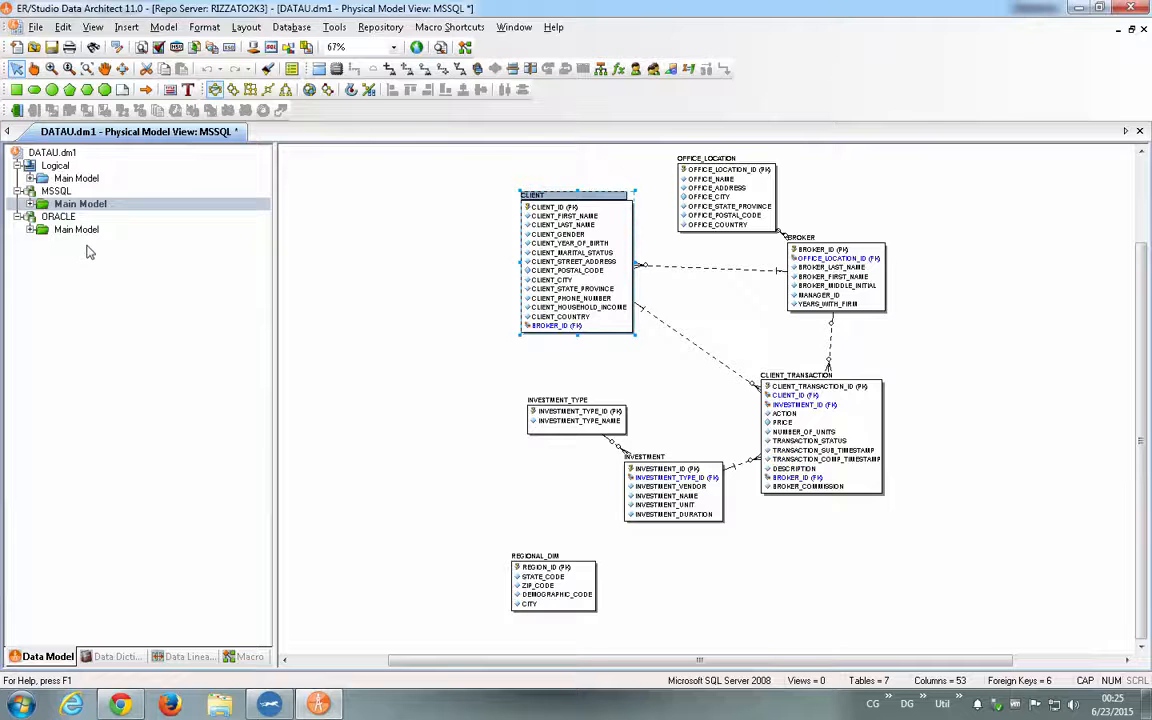
{"action": "left_click", "coordinate": [79, 231]}
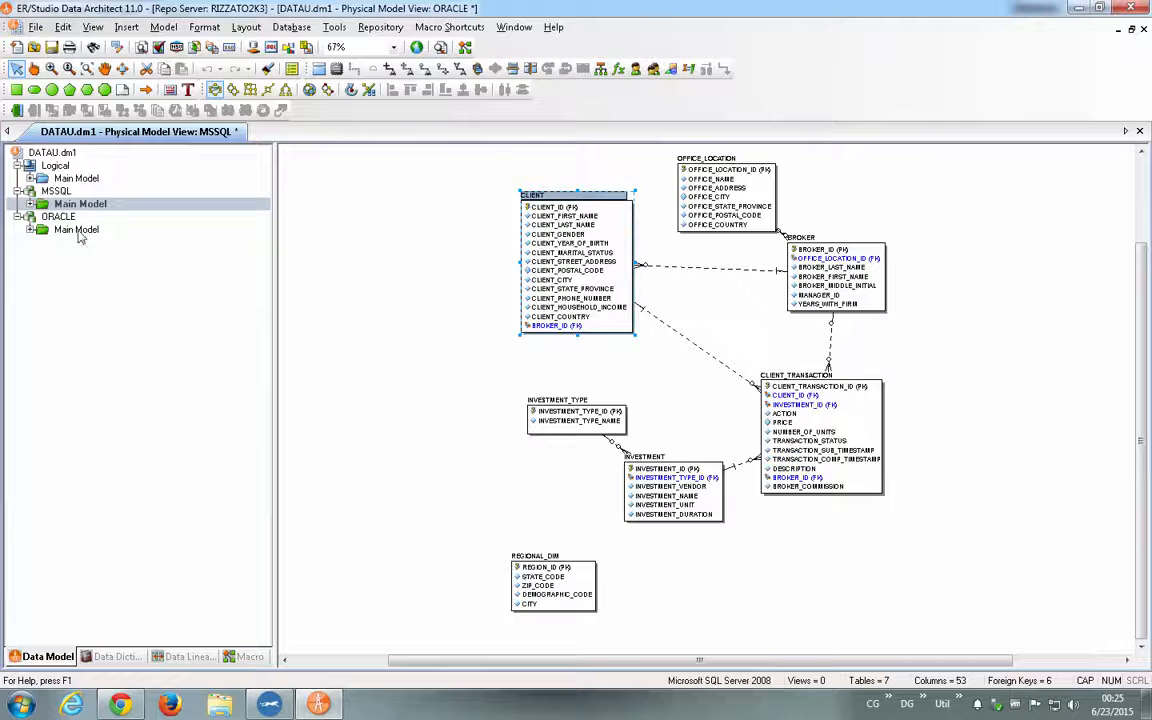
{"action": "double_click", "coordinate": [533, 205]}
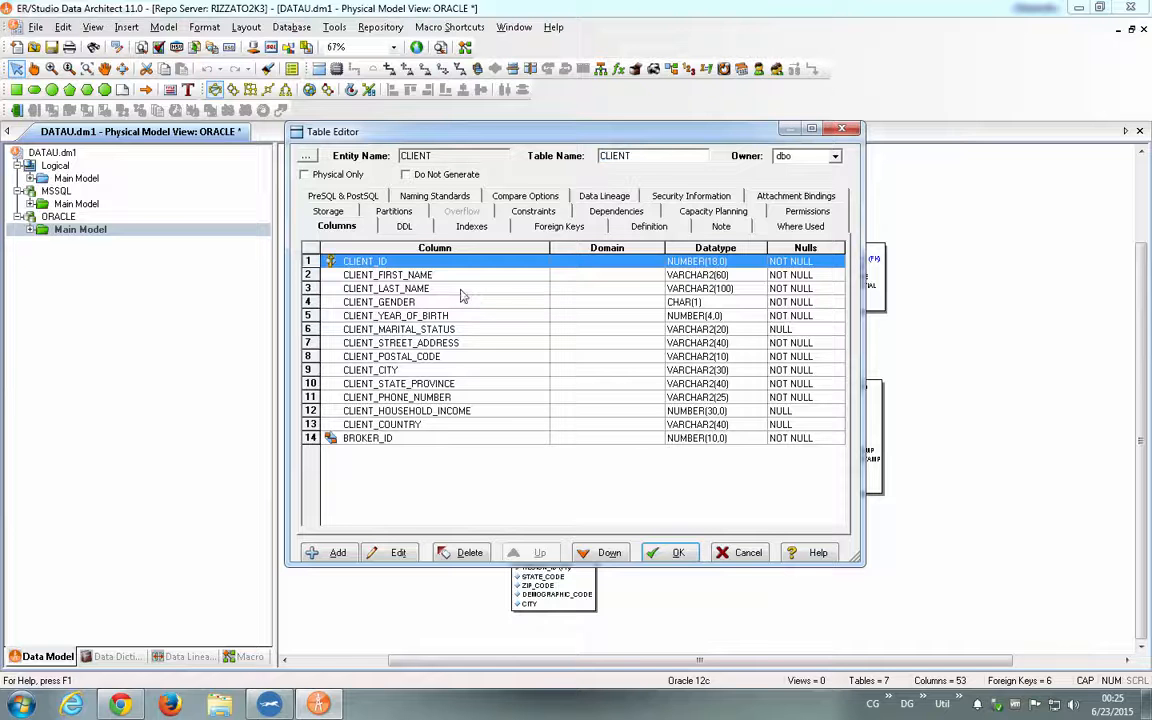
{"action": "left_click", "coordinate": [430, 288]}
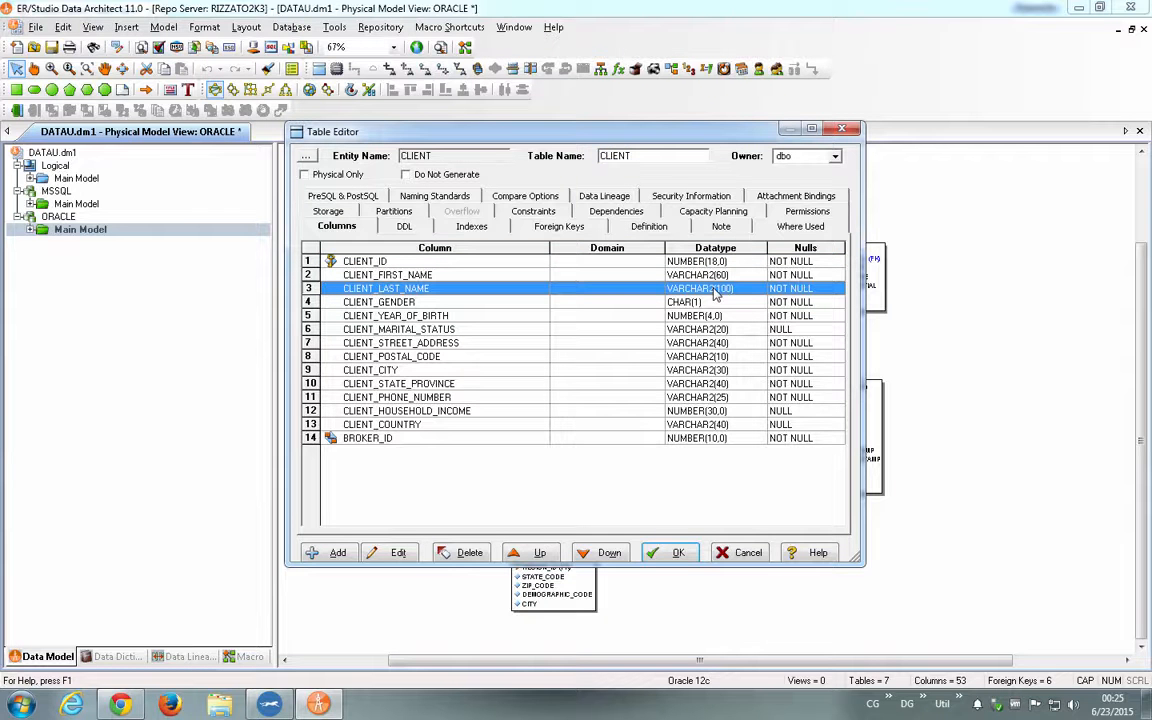
{"action": "double_click", "coordinate": [715, 291]}
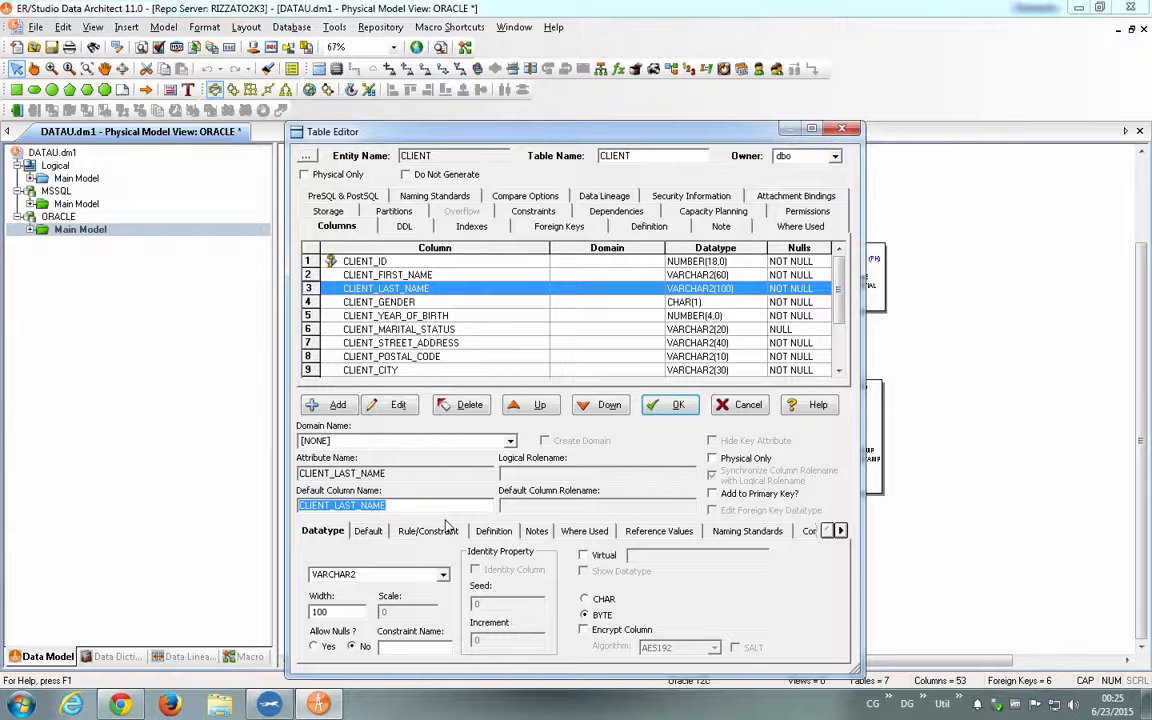
{"action": "key", "text": "Escape"}
{"action": "key", "text": "Escape"}
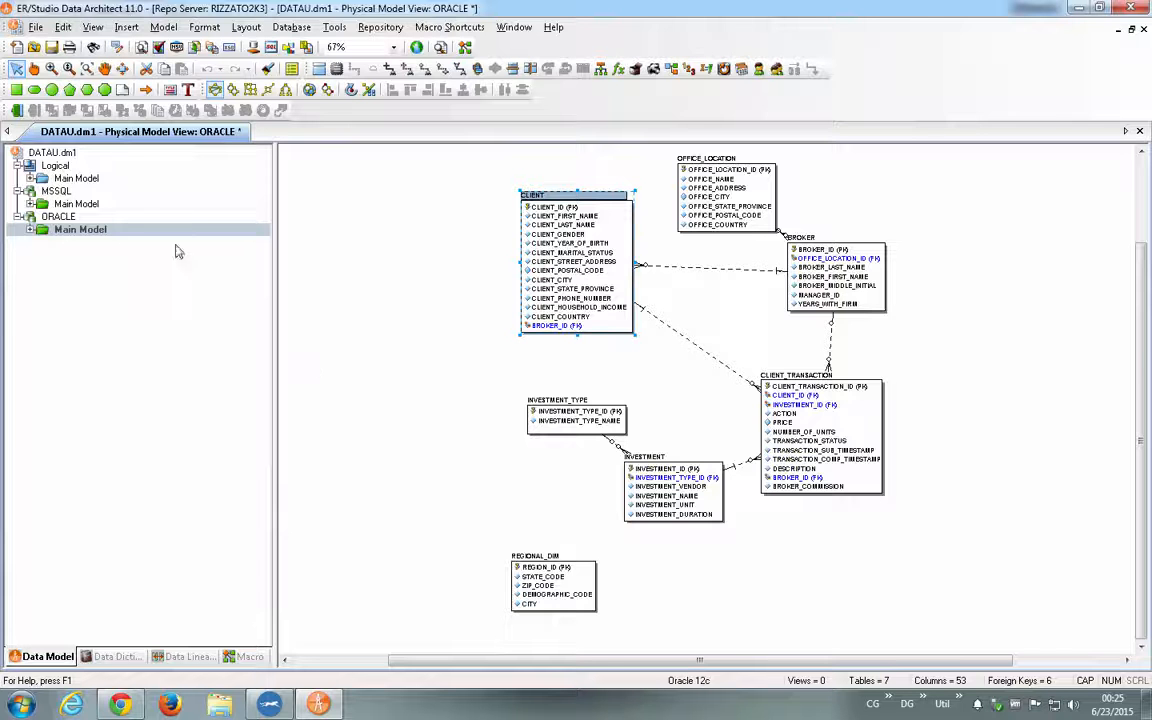
- In the logical main model, apply a circular layout and set the width of the CLIENT entity's CLIENT_LAST_NAME attribute to 60
{"action": "left_click", "coordinate": [75, 181]}
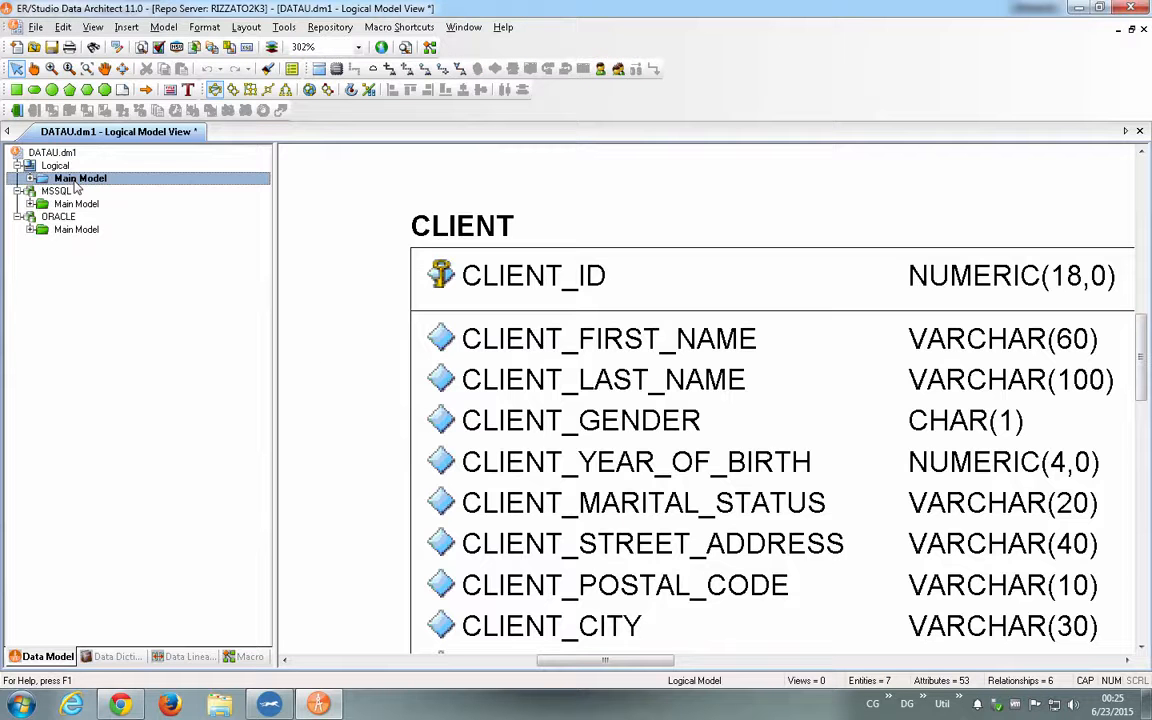
{"action": "left_click", "coordinate": [215, 90]}
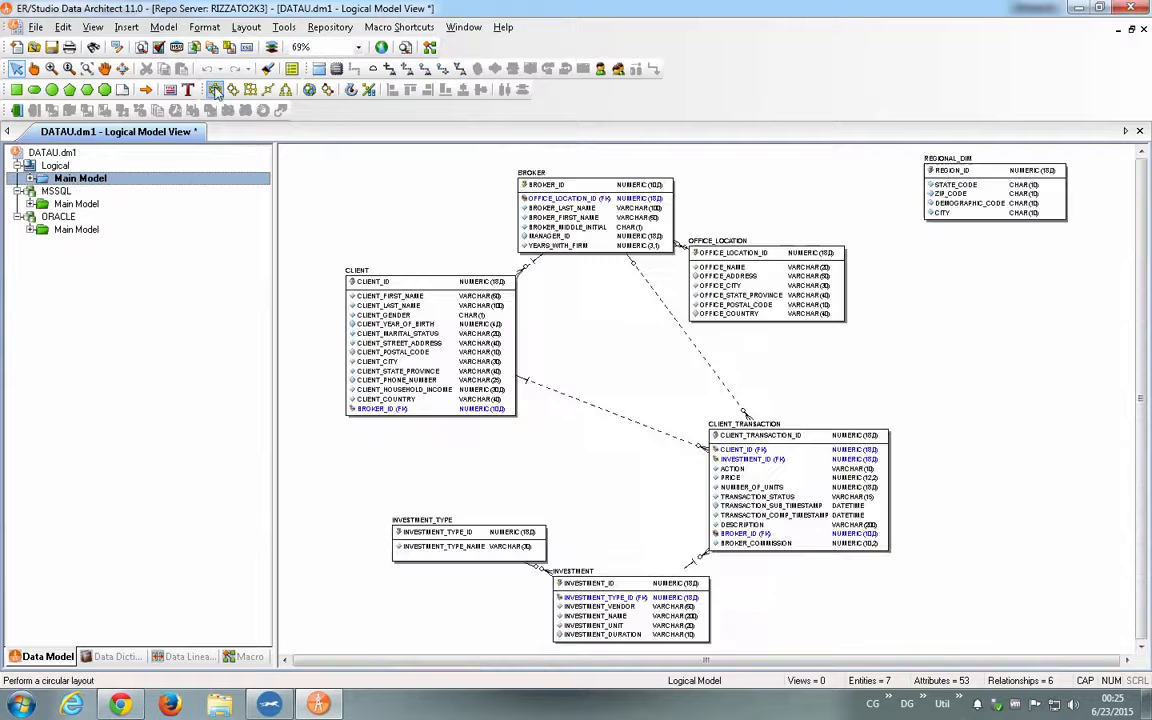
{"action": "double_click", "coordinate": [398, 287]}
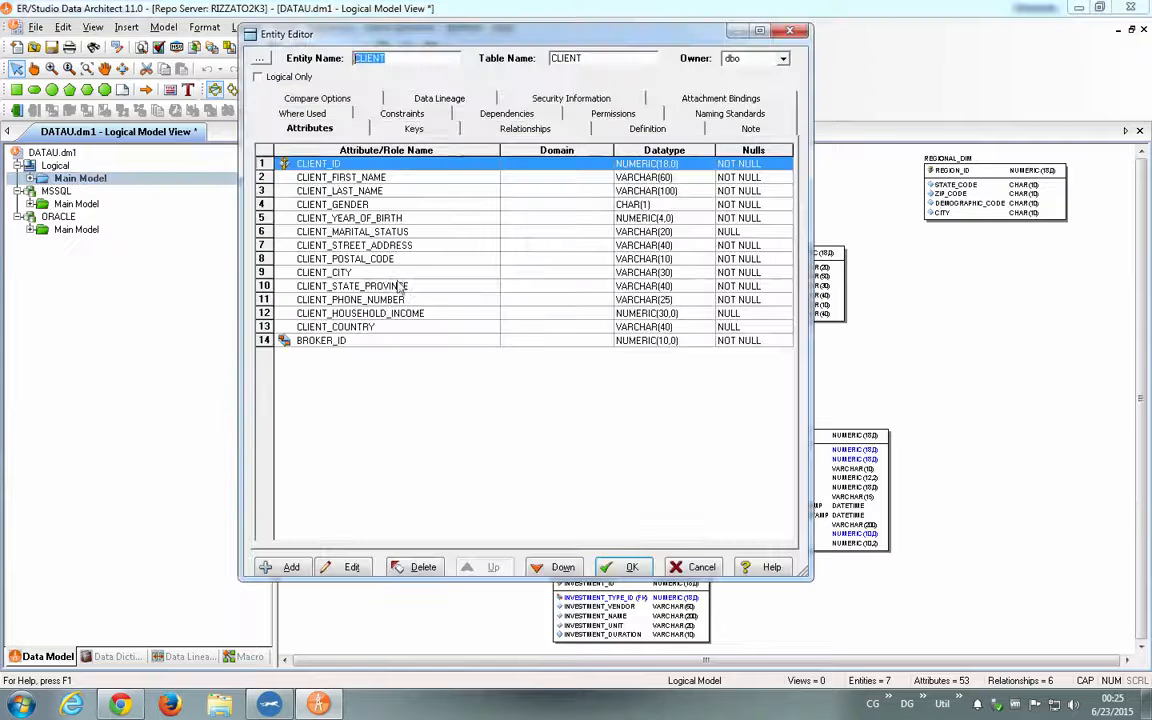
{"action": "left_click", "coordinate": [391, 194]}
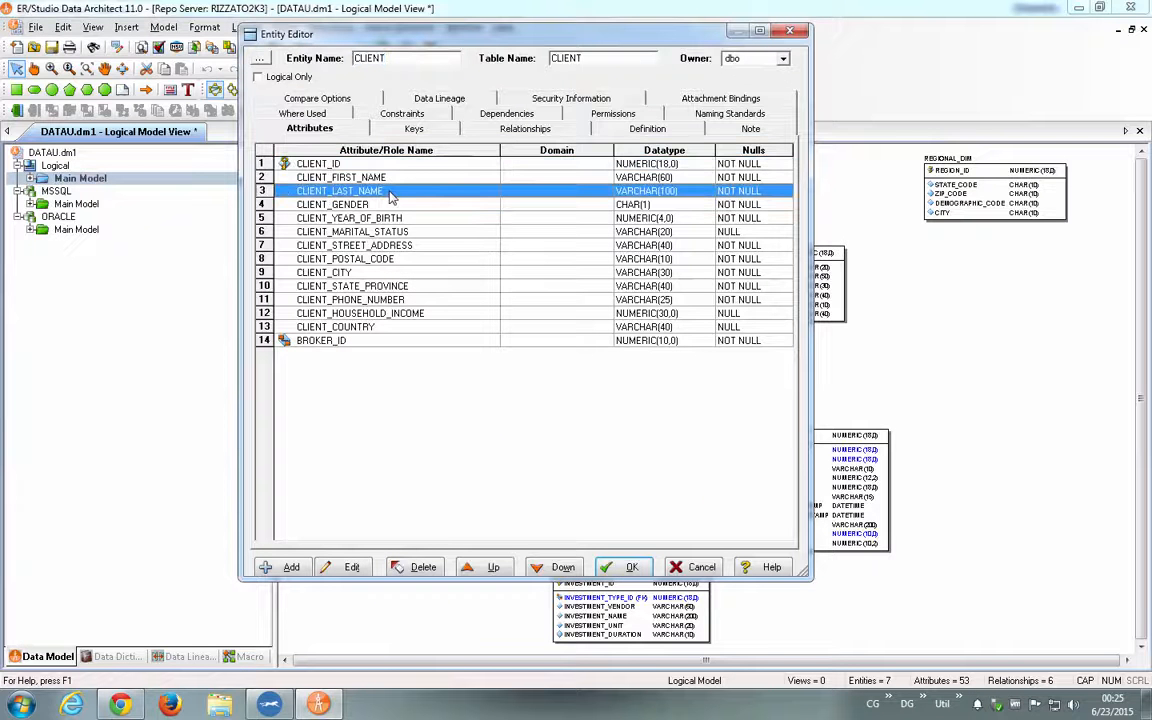
{"action": "double_click", "coordinate": [391, 195]}
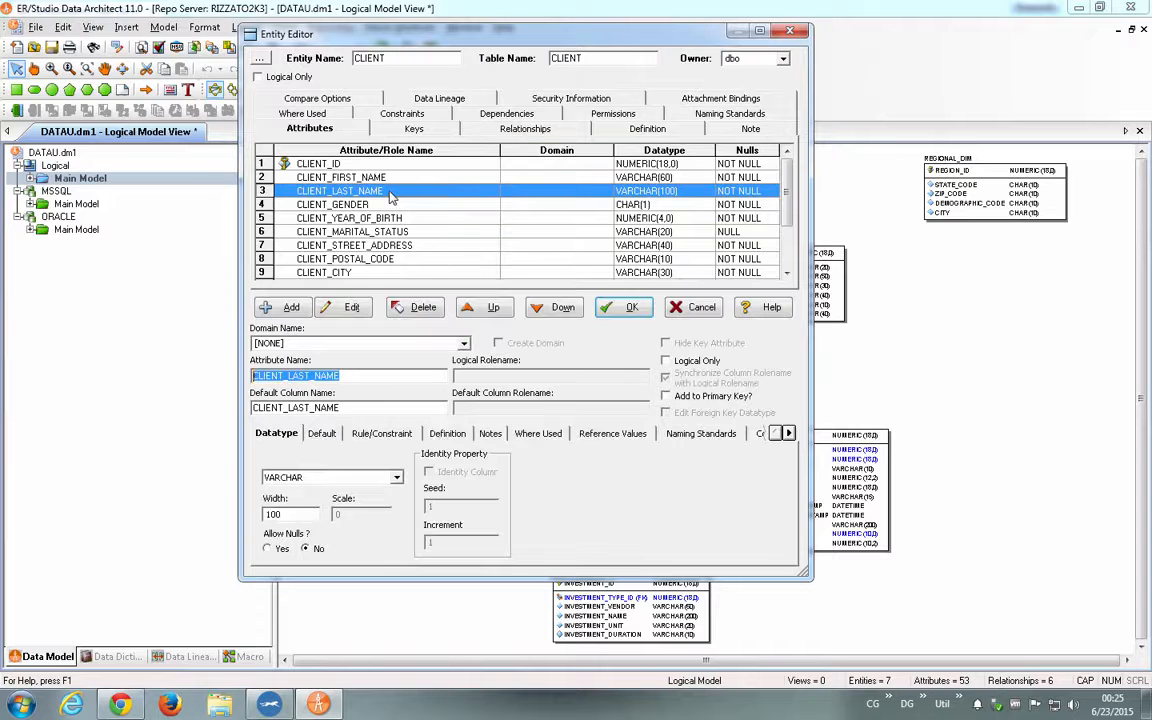
{"action": "double_click", "coordinate": [296, 514]}
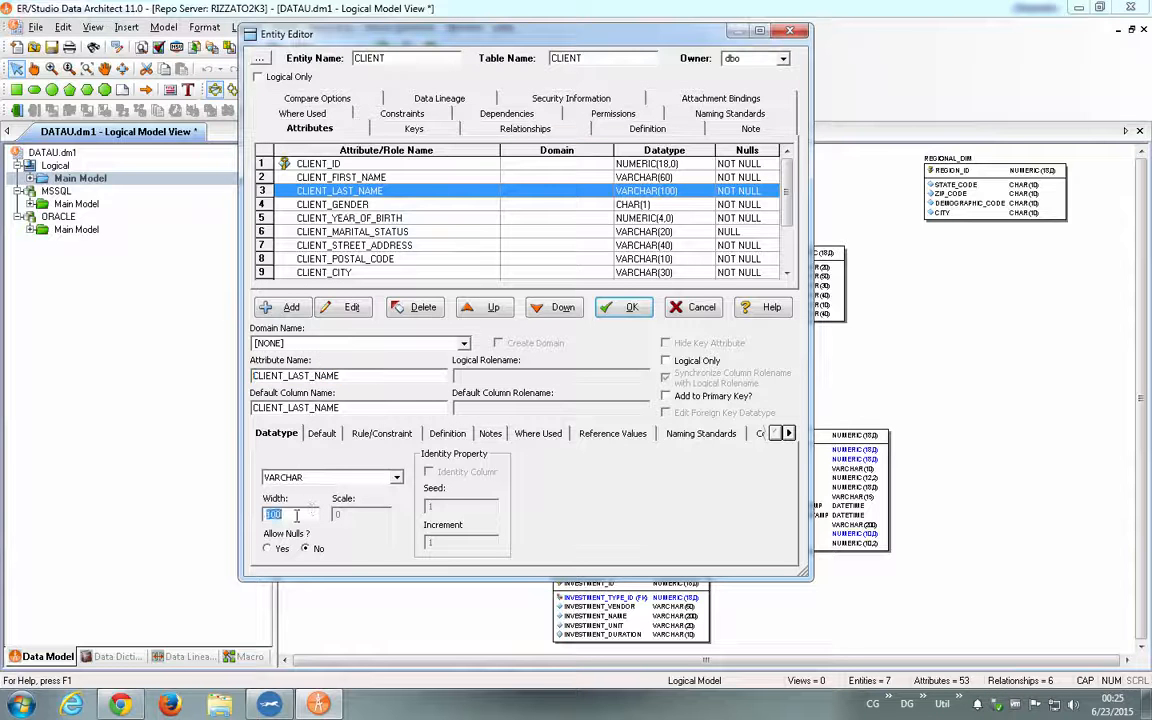
{"action": "type", "text": "60"}
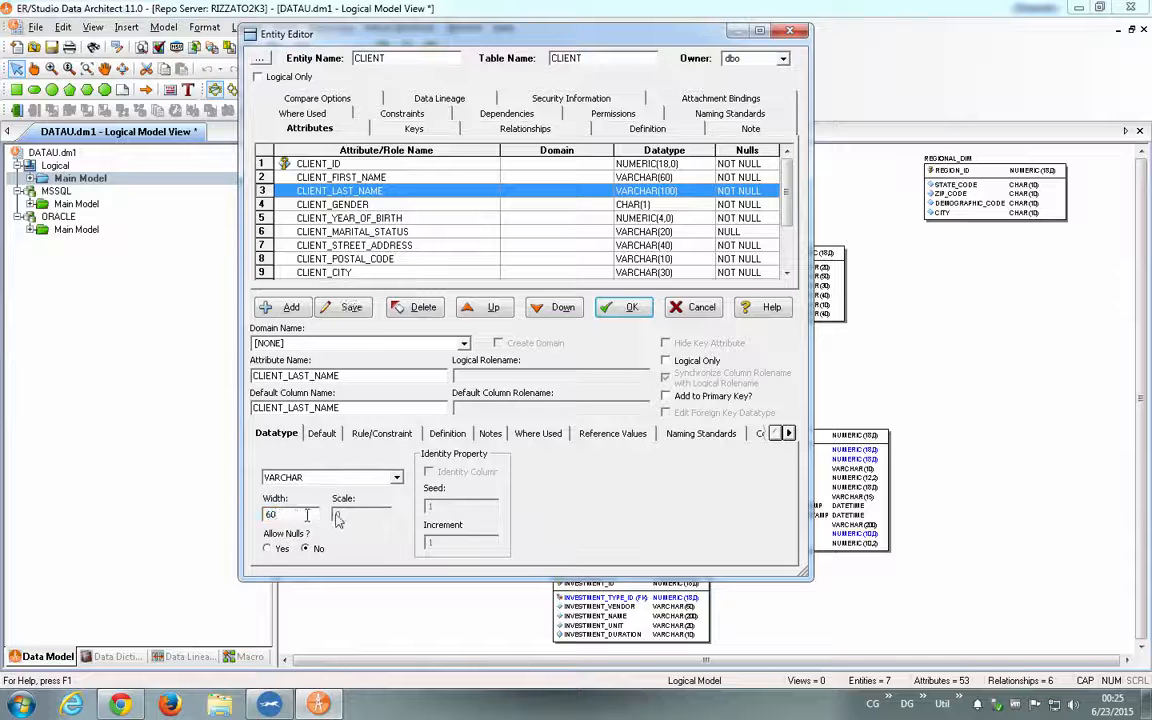
{"action": "left_click", "coordinate": [625, 312]}
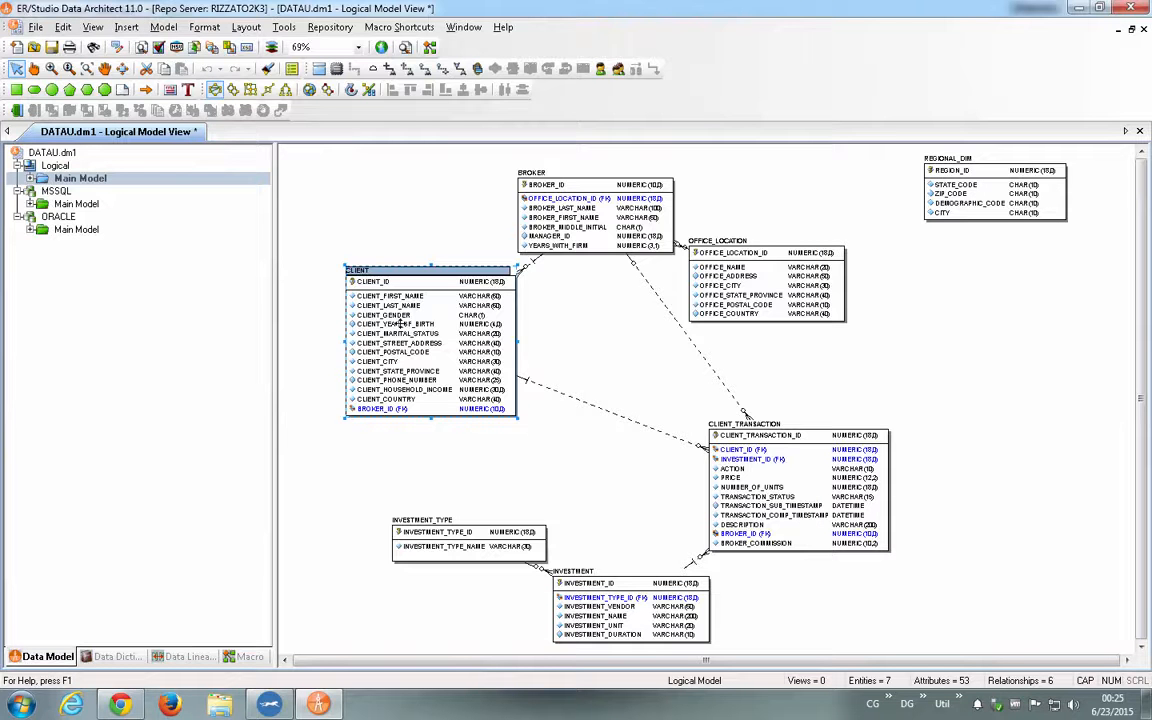
- Run the Compare and Merge Utility on the logical main model against the MSSQL main model in the same file, including all entities
{"action": "right_click", "coordinate": [104, 178]}
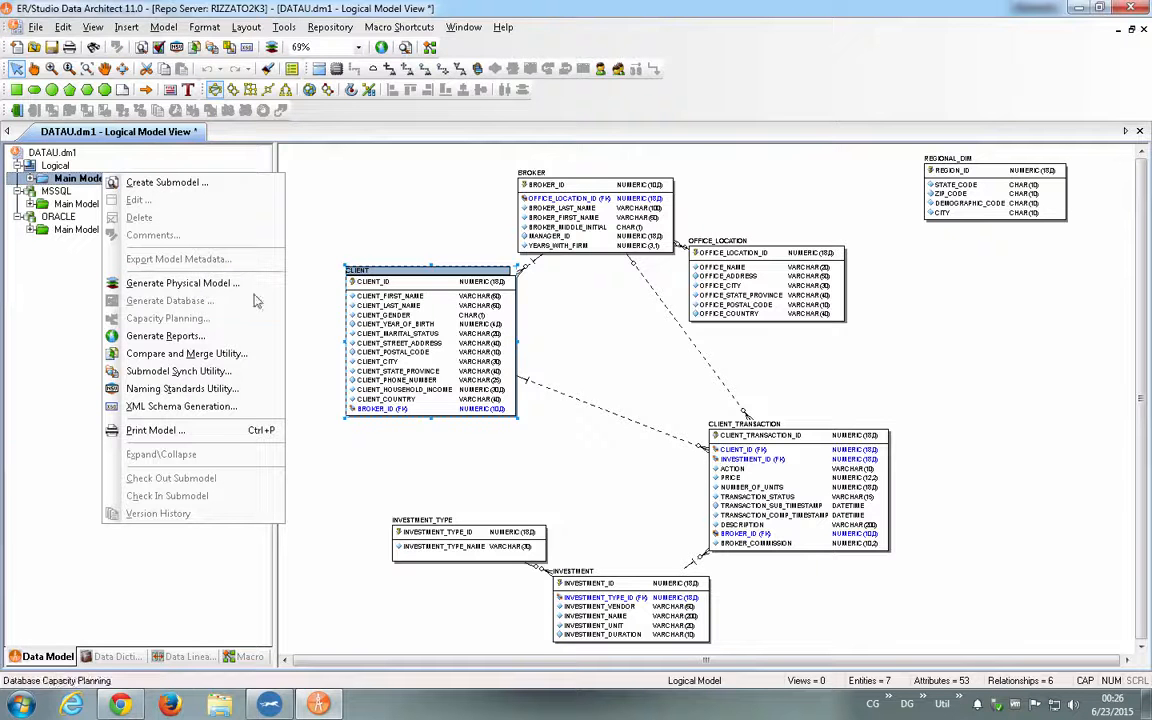
{"action": "left_click", "coordinate": [225, 353]}
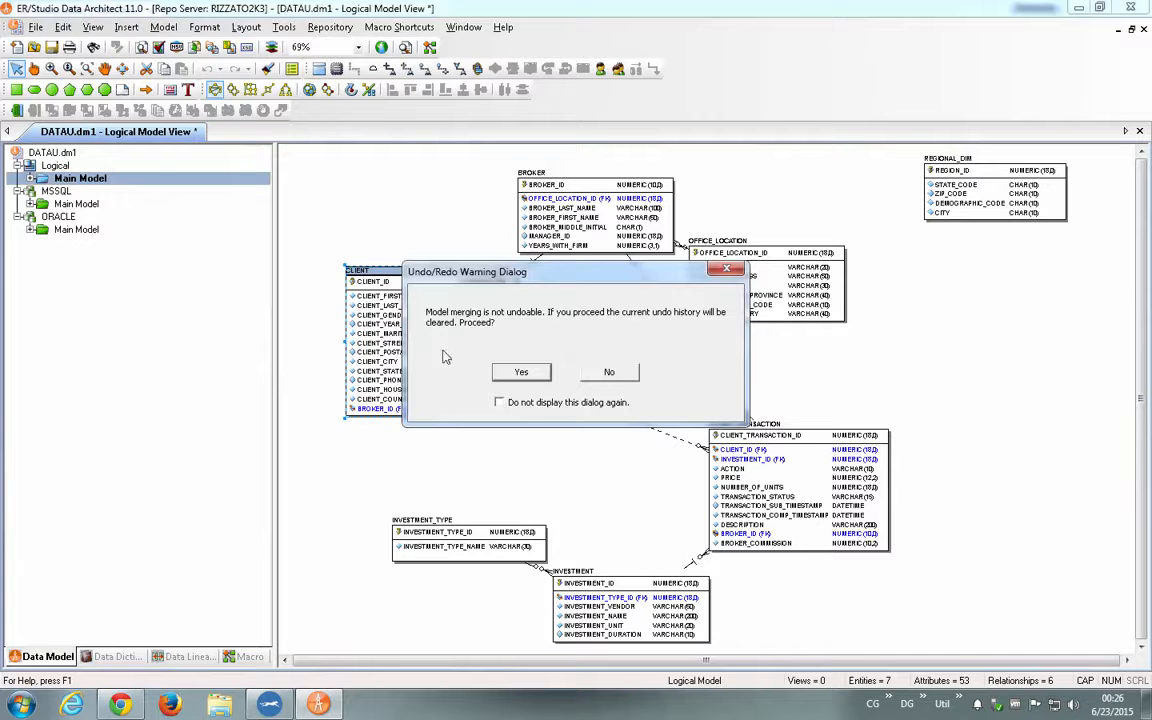
{"action": "left_click", "coordinate": [518, 371]}
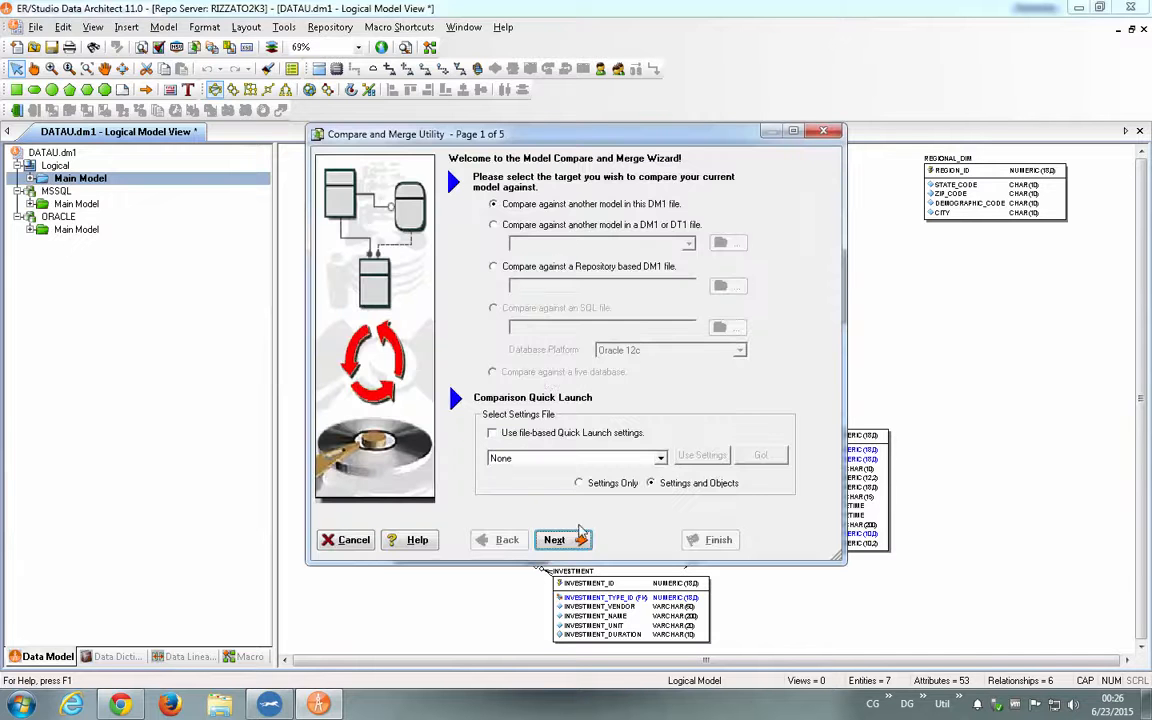
{"action": "left_click", "coordinate": [580, 533]}
{"action": "left_click", "coordinate": [493, 224]}
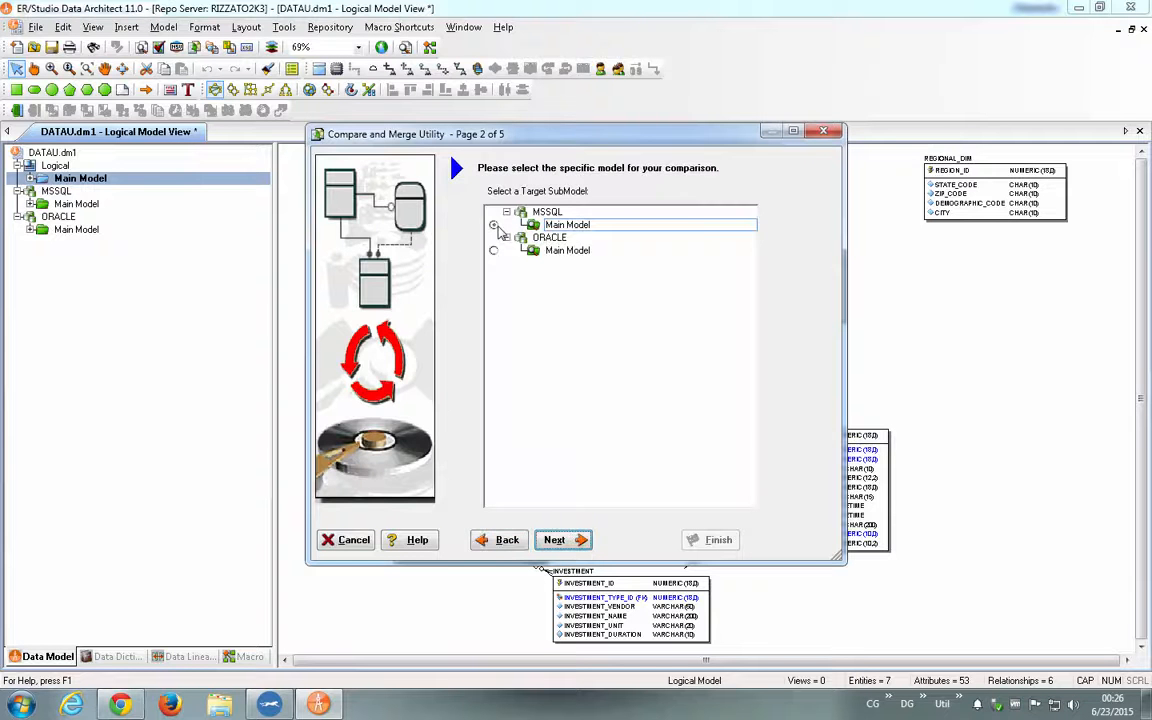
{"action": "left_click", "coordinate": [580, 540]}
{"action": "left_click", "coordinate": [582, 542]}
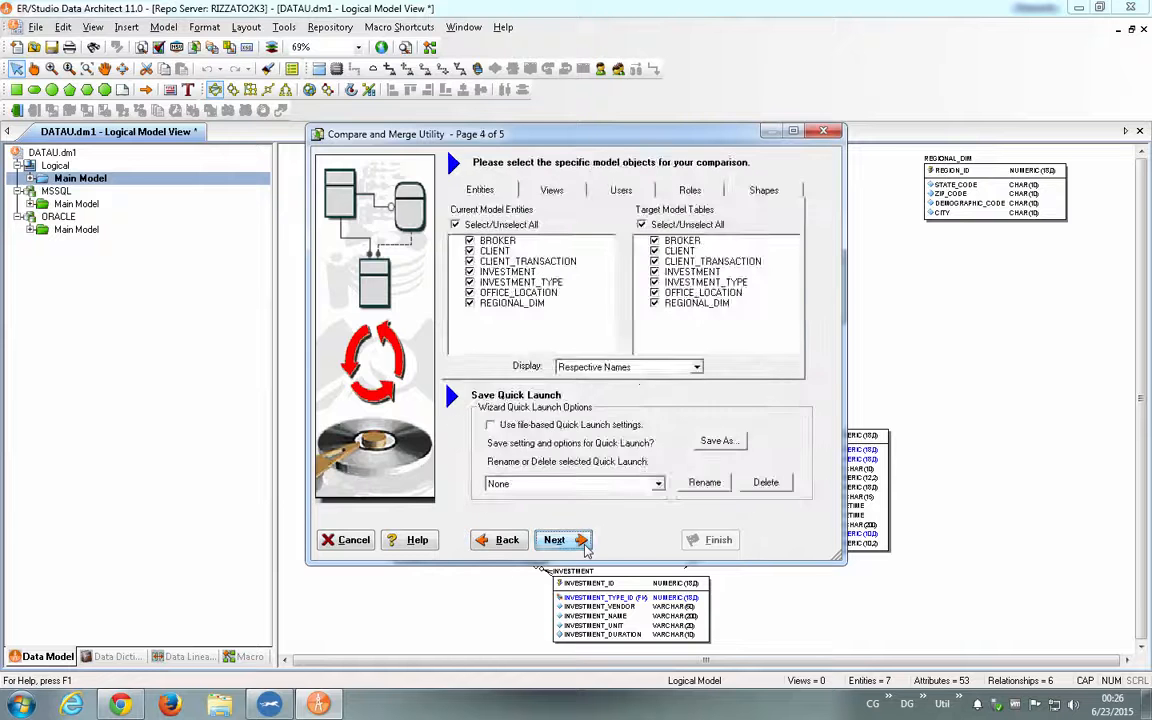
{"action": "left_click", "coordinate": [582, 542]}
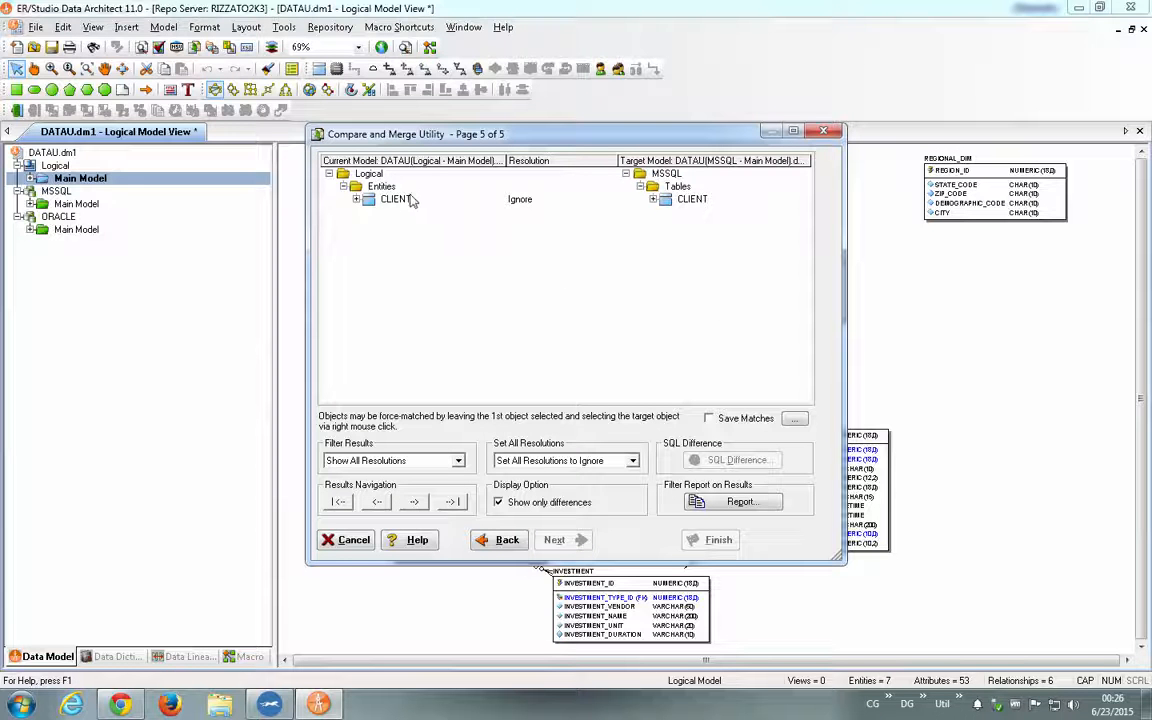
- Expand the CLIENT differences down to CLIENT_LAST_NAME, resolve its length difference with Merge into Target, and finish the merge
{"action": "left_click", "coordinate": [356, 199]}
{"action": "left_click", "coordinate": [369, 212]}
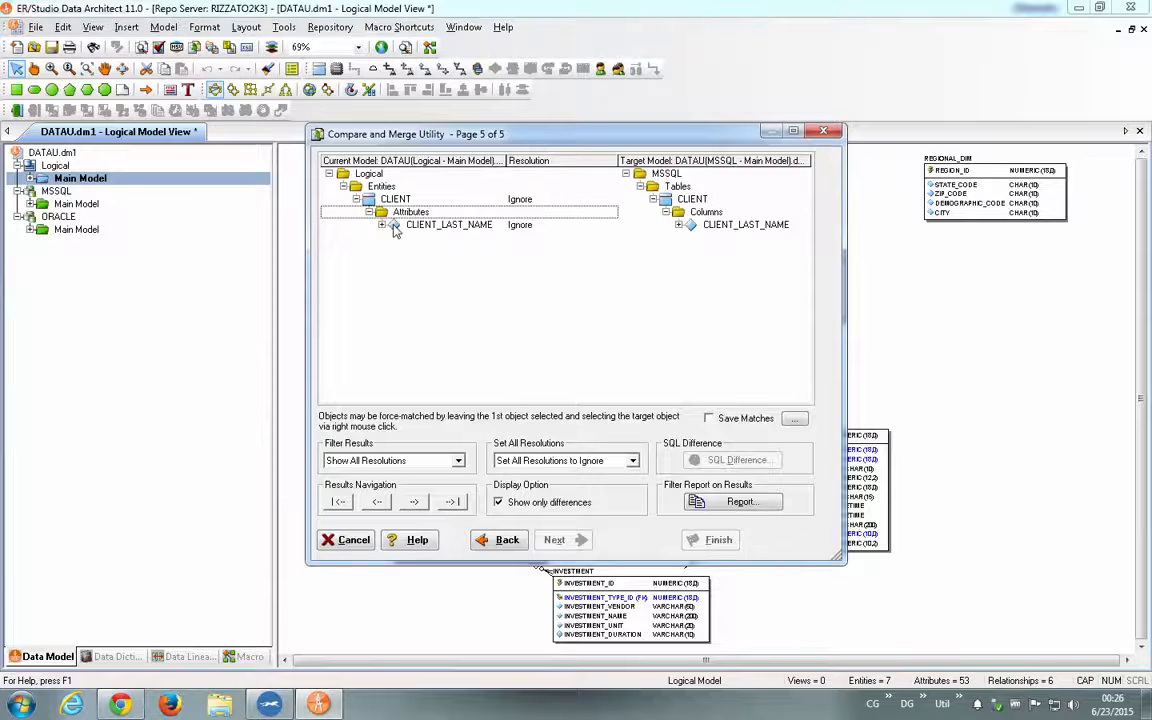
{"action": "left_click", "coordinate": [382, 225]}
{"action": "left_click", "coordinate": [405, 237]}
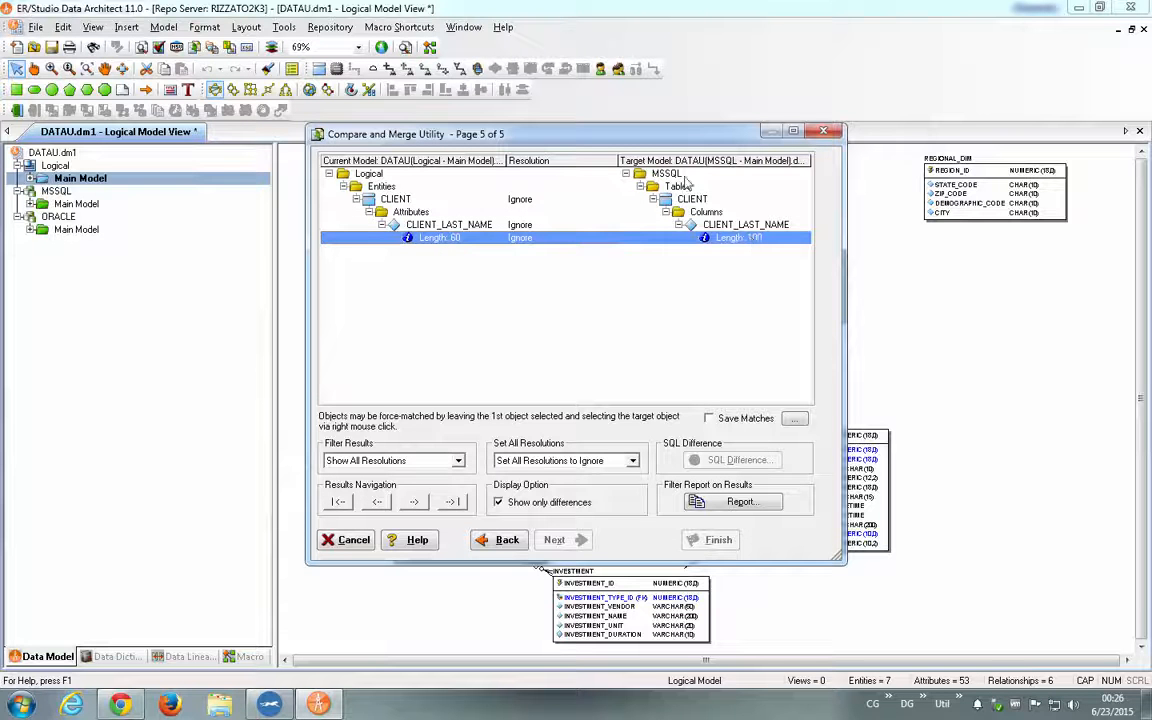
{"action": "left_click", "coordinate": [567, 240]}
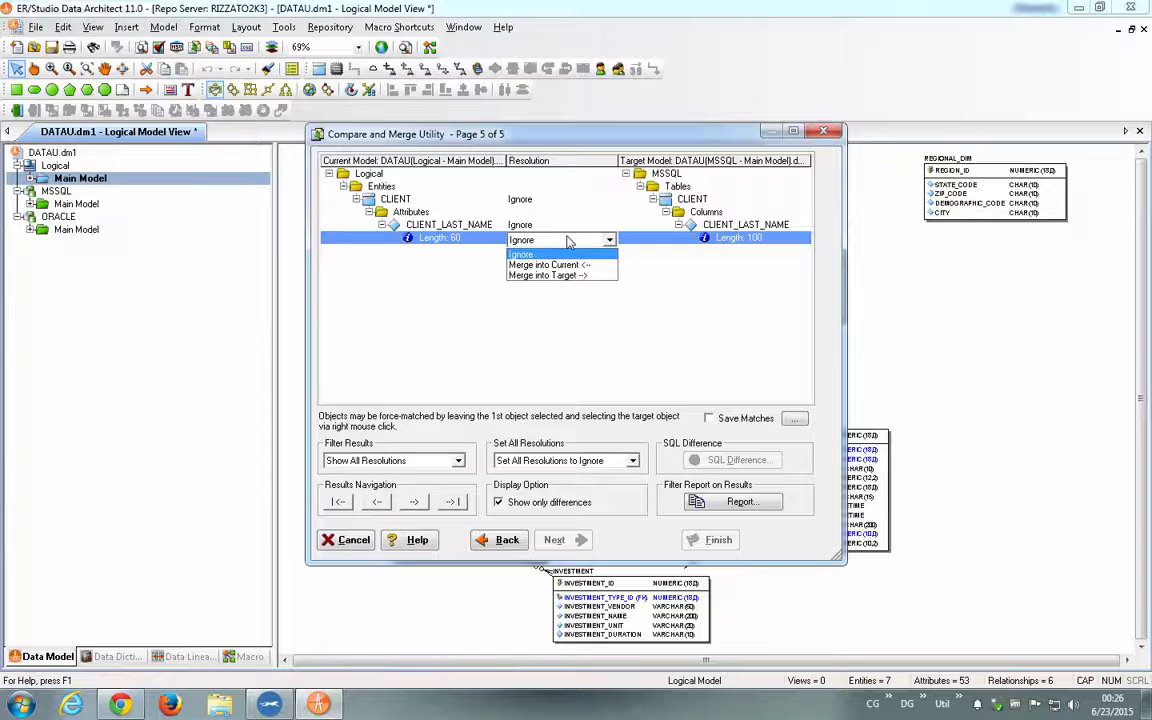
{"action": "left_click", "coordinate": [550, 275]}
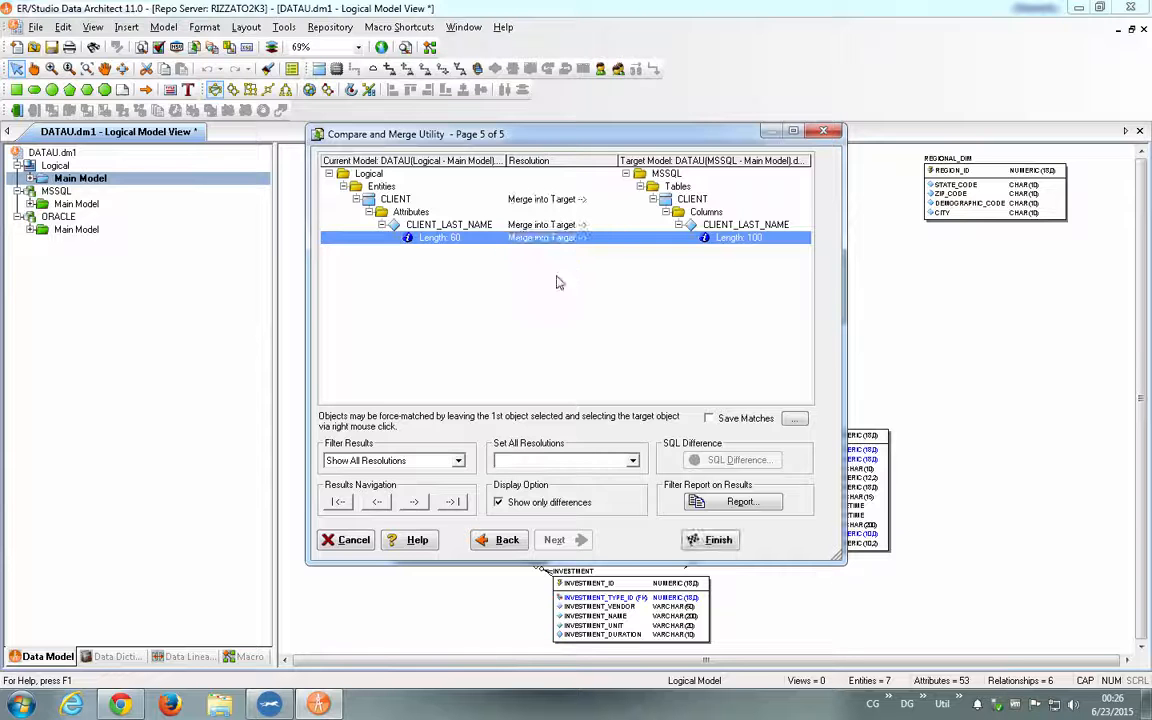
{"action": "left_click", "coordinate": [710, 541]}
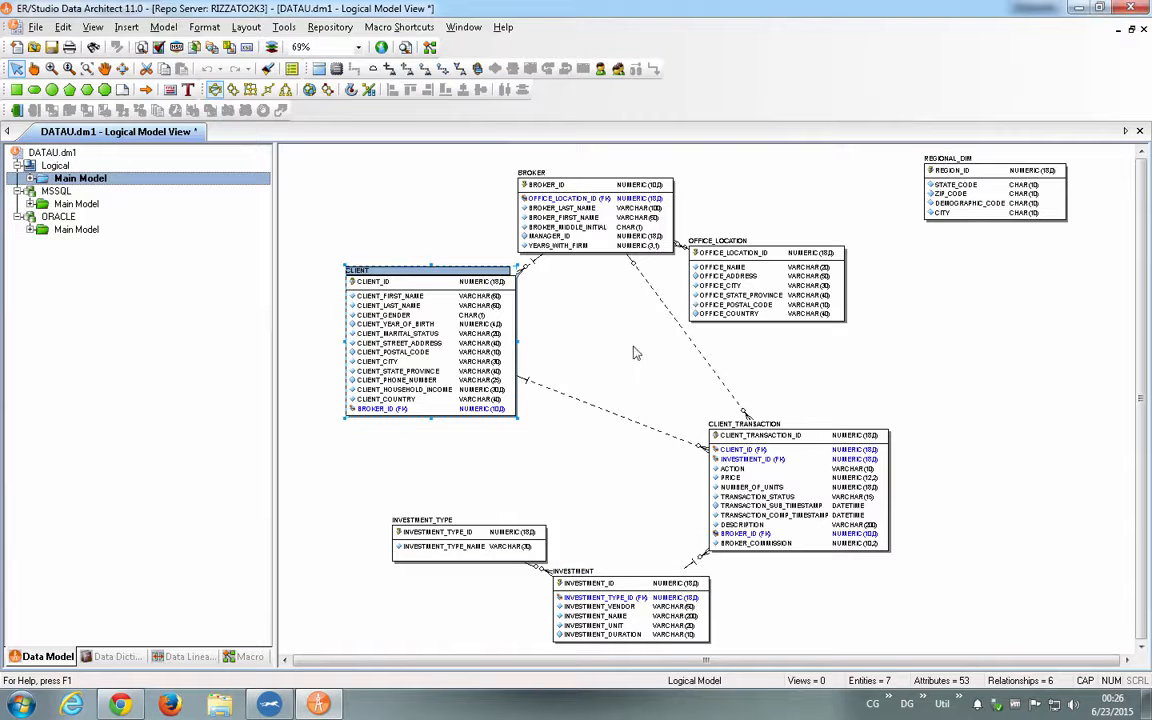
- Check the CLIENT_LAST_NAME datatype in the MSSQL CLIENT table and look through the logical, MSSQL and ORACLE models
{"action": "left_click", "coordinate": [76, 204]}
{"action": "double_click", "coordinate": [542, 220]}
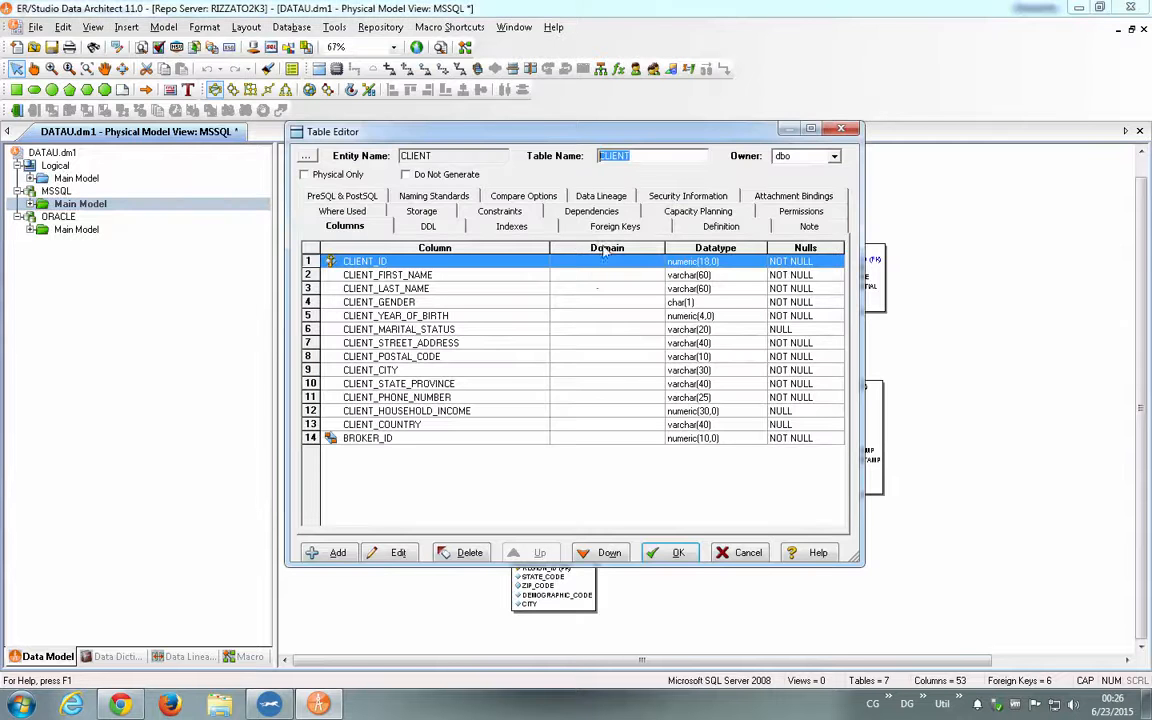
{"action": "left_click", "coordinate": [642, 289]}
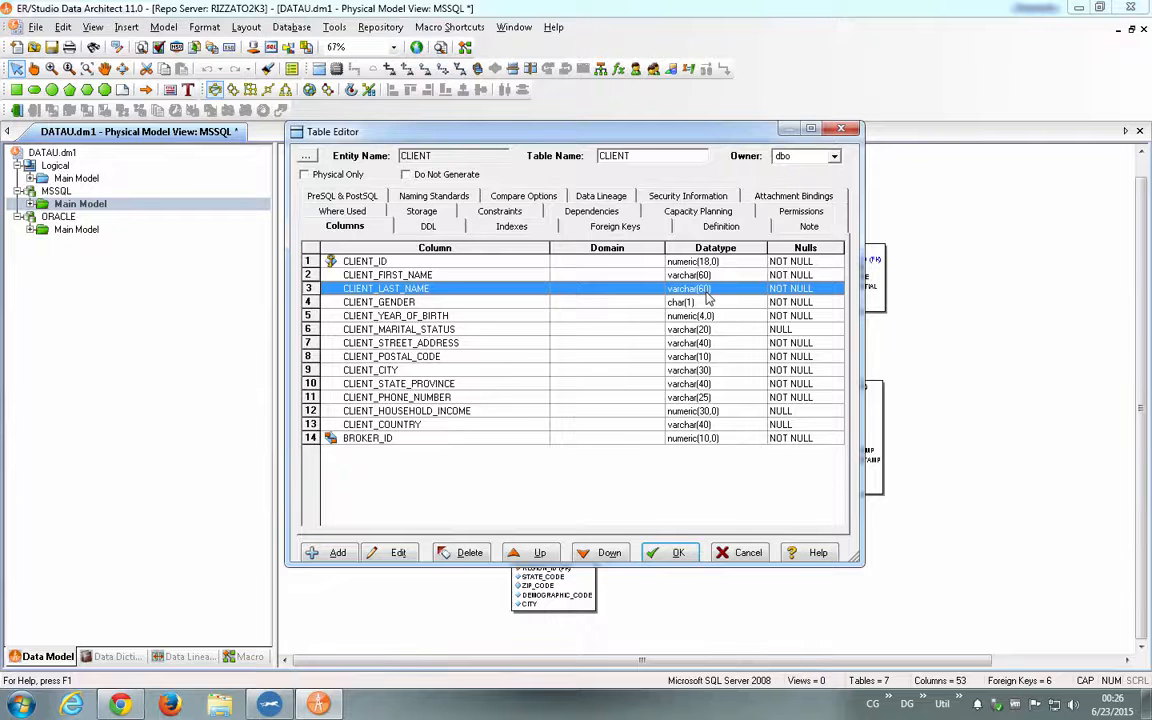
{"action": "key", "text": "Escape"}
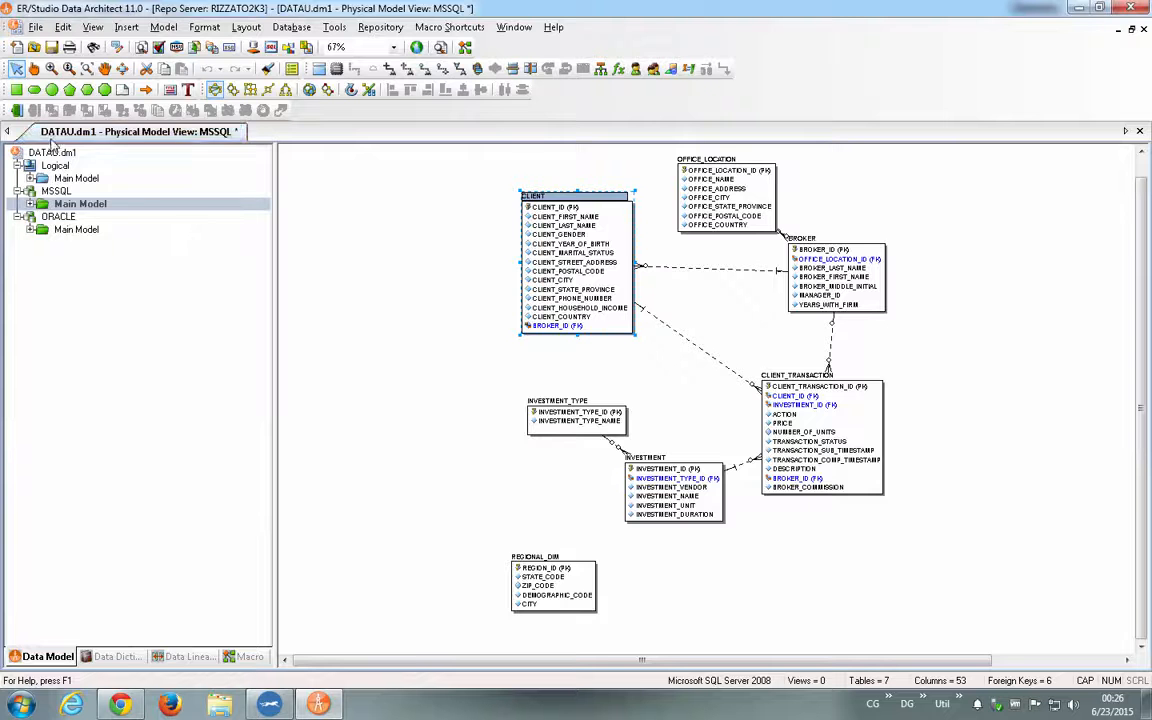
{"action": "left_click", "coordinate": [61, 166]}
{"action": "left_click", "coordinate": [58, 191]}
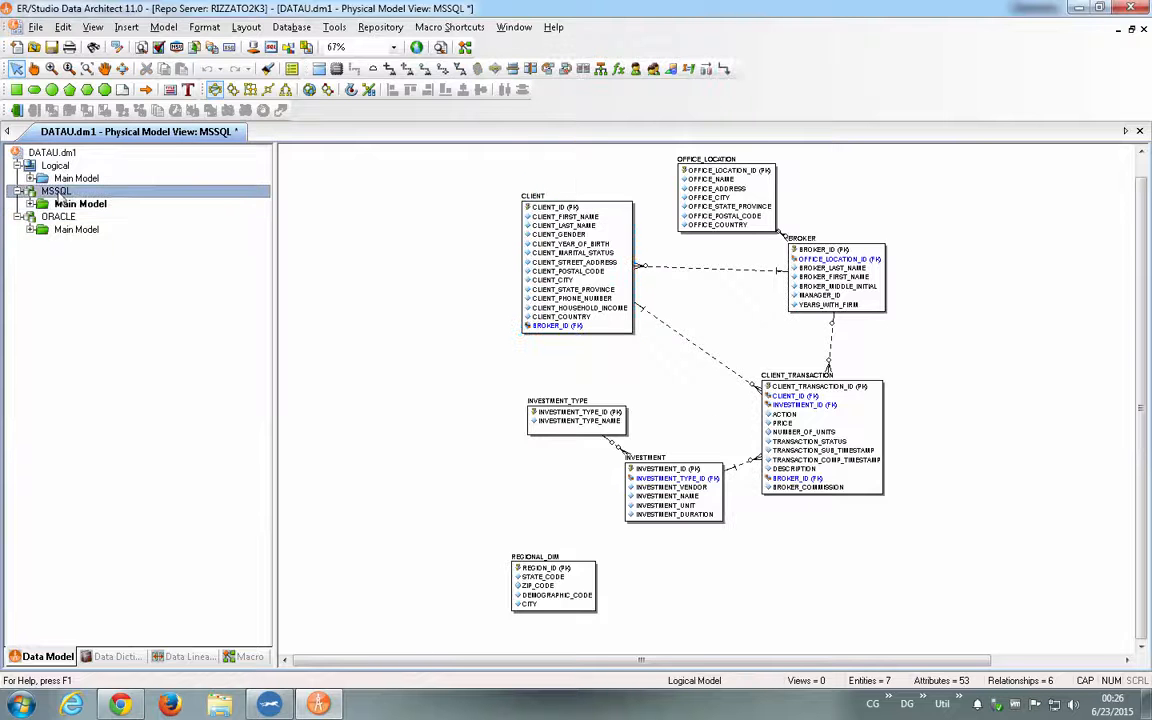
{"action": "left_click", "coordinate": [57, 216]}
{"action": "left_click", "coordinate": [54, 166]}
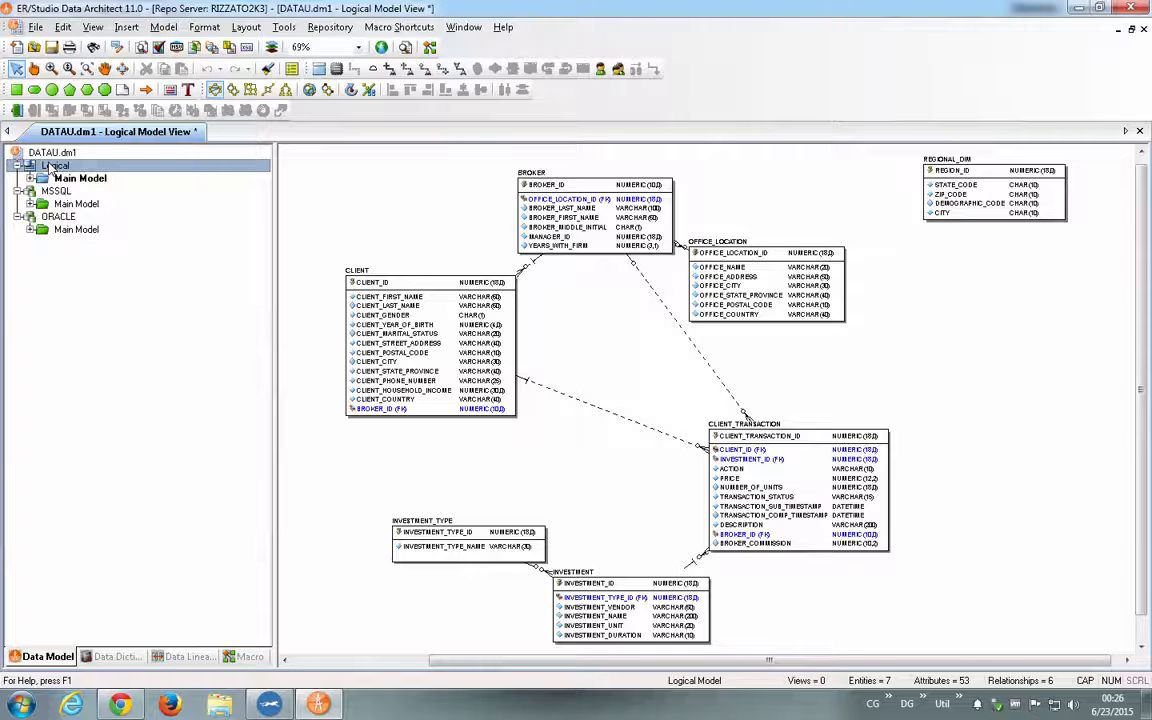
- Delete the ORACLE physical model and return to the logical model
{"action": "right_click", "coordinate": [56, 220]}
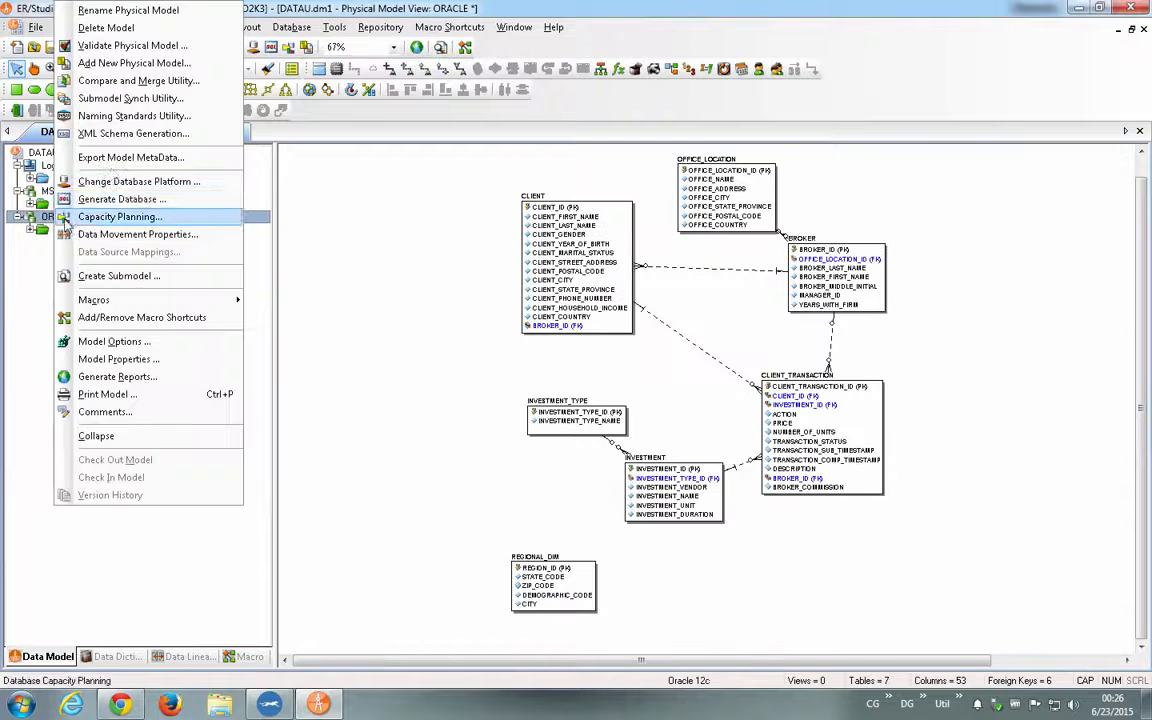
{"action": "left_click", "coordinate": [135, 28]}
{"action": "left_click", "coordinate": [507, 370]}
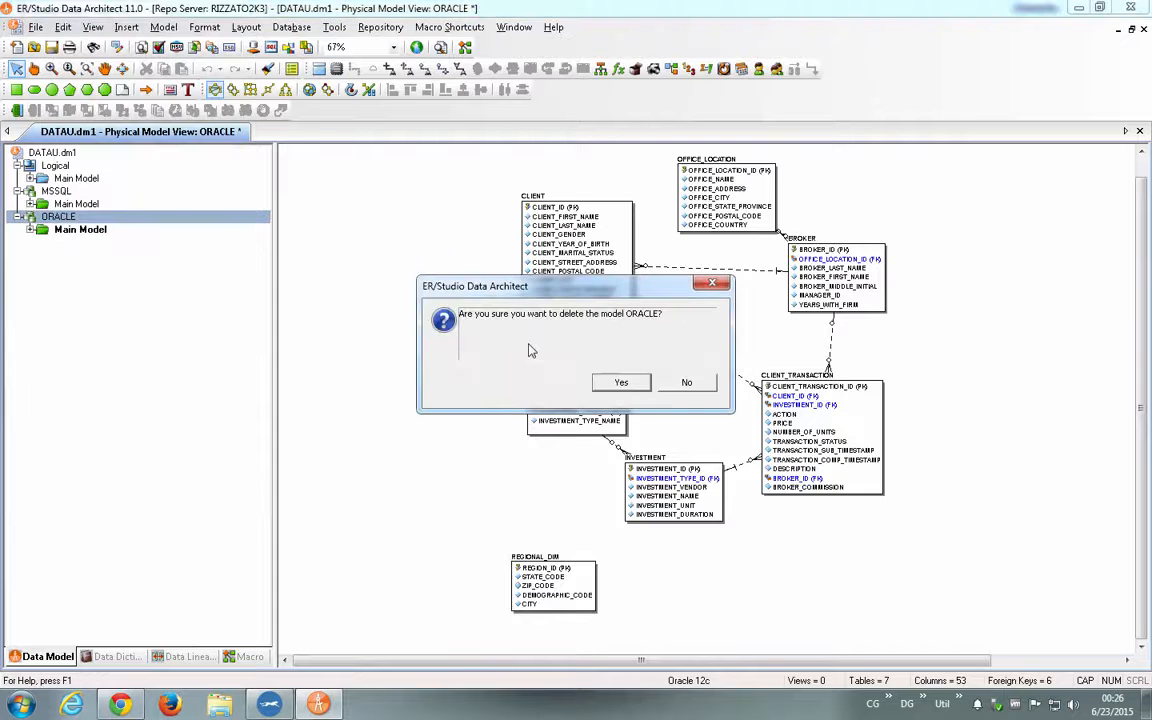
{"action": "left_click", "coordinate": [621, 382]}
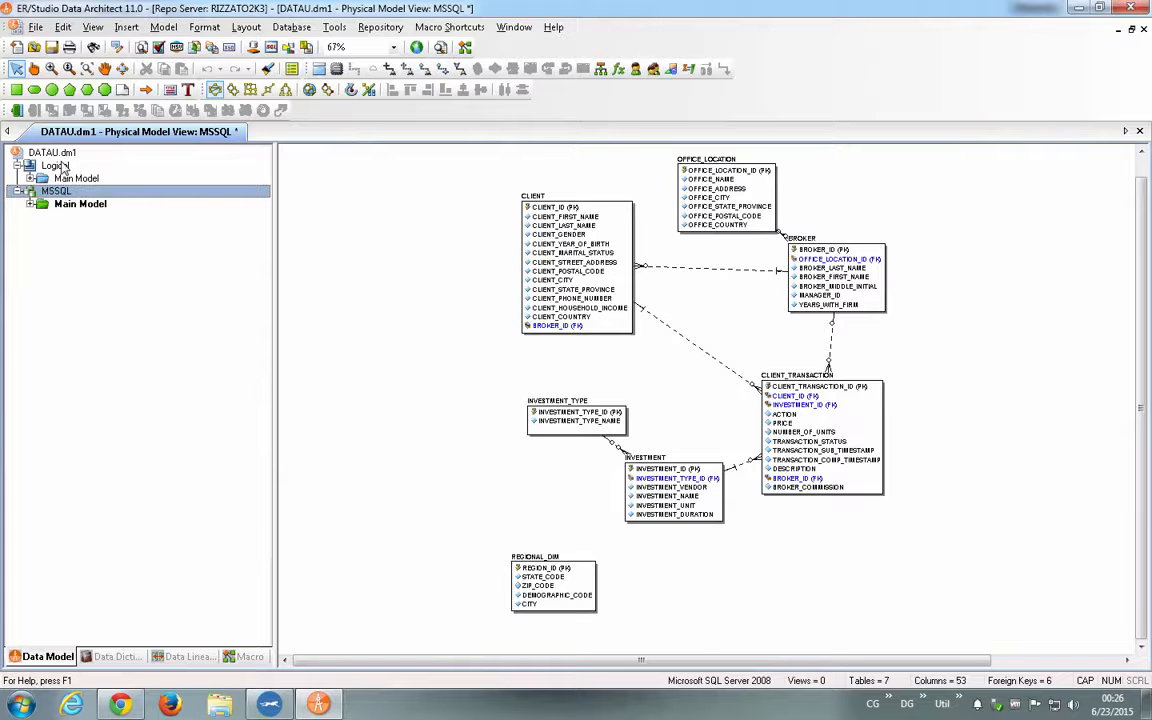
{"action": "left_click", "coordinate": [62, 166]}
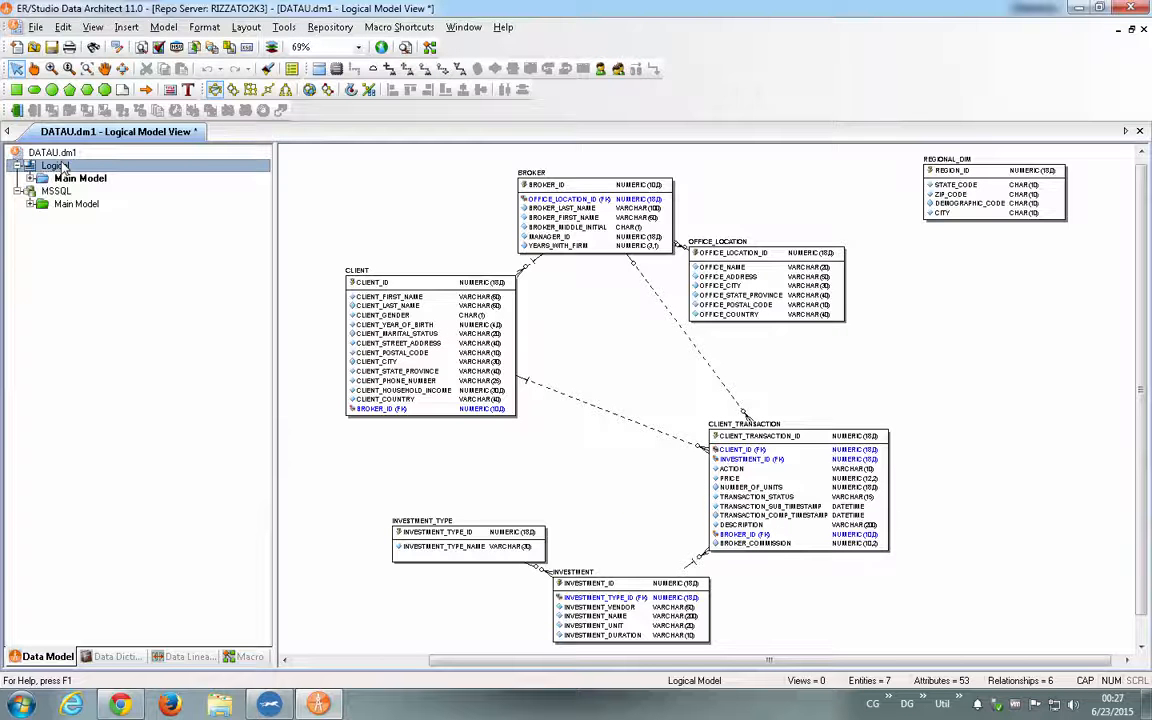
- Rename the MSSQL physical model as DEV
{"action": "left_click", "coordinate": [56, 191]}
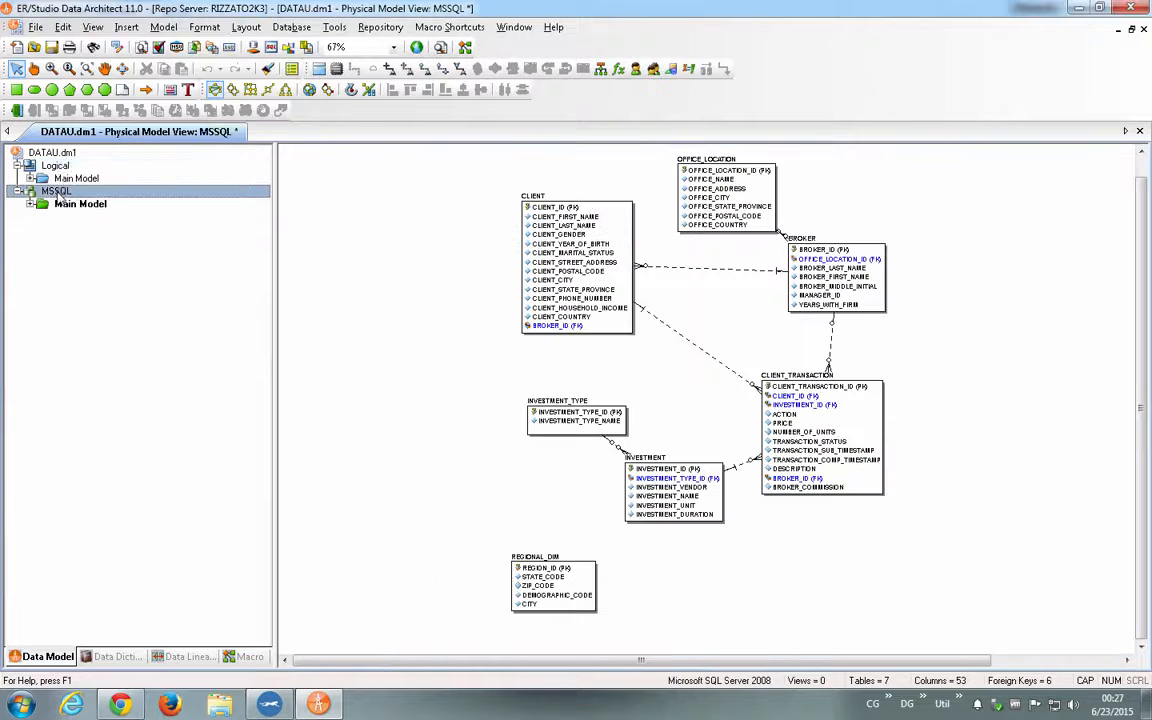
{"action": "right_click", "coordinate": [59, 196]}
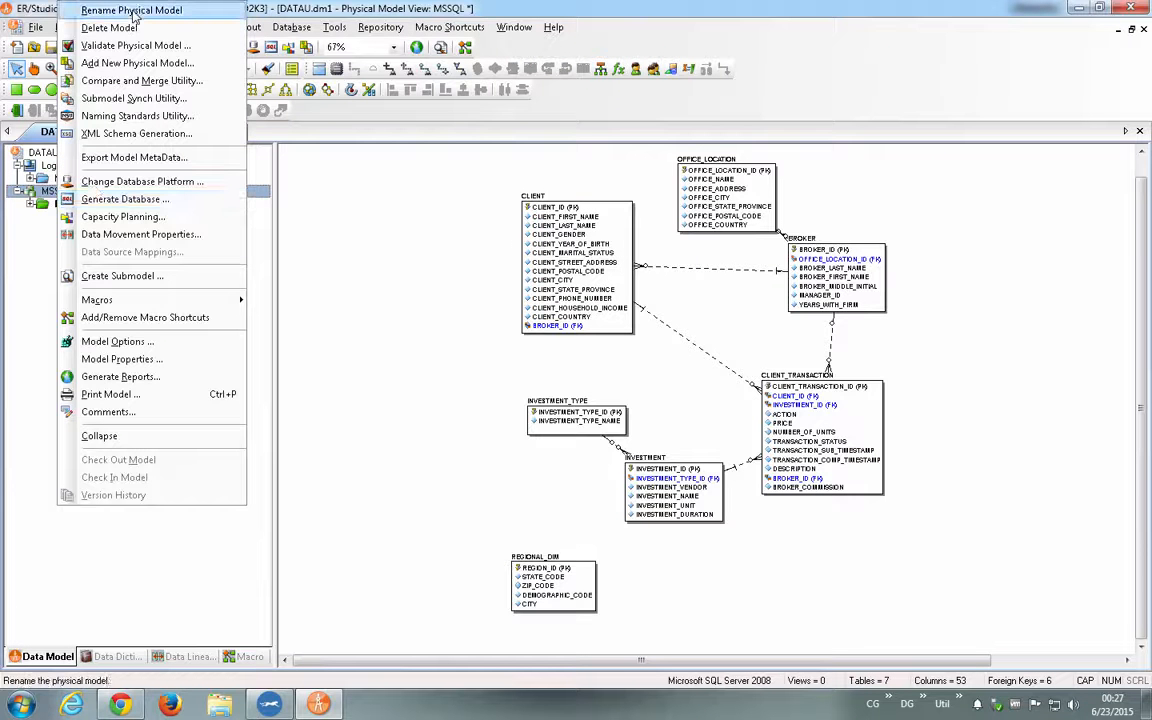
{"action": "left_click", "coordinate": [133, 11]}
{"action": "key", "text": "BackSpace"}
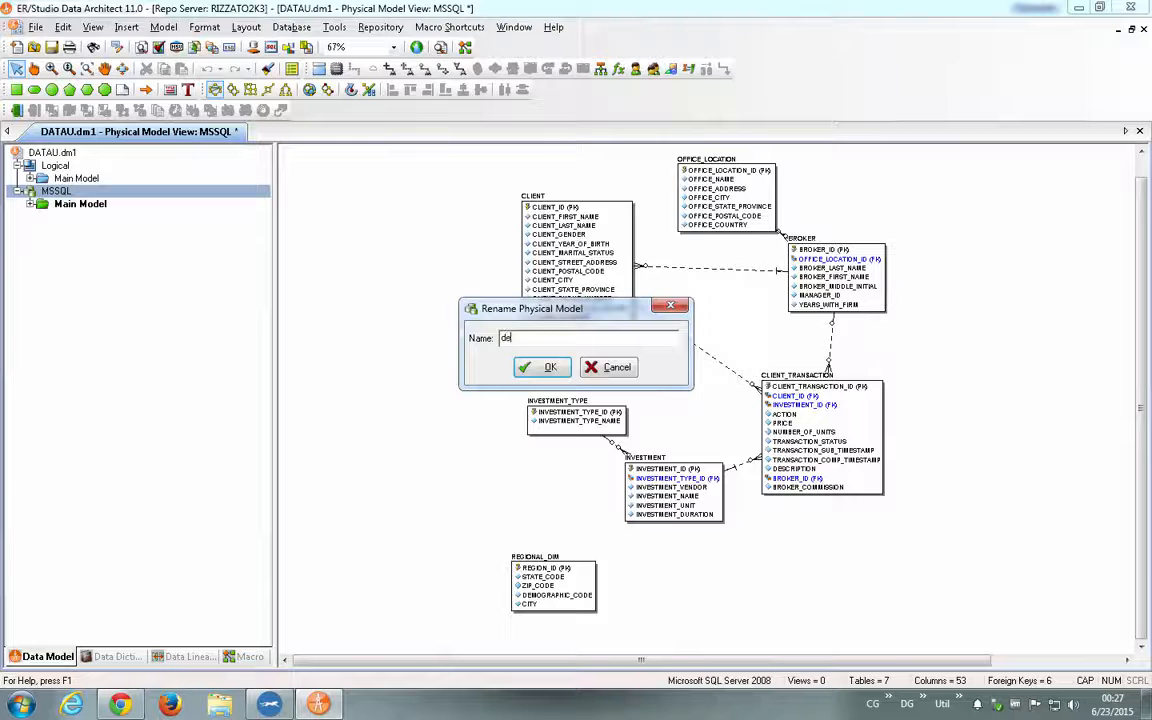
{"action": "type", "text": "DEV"}
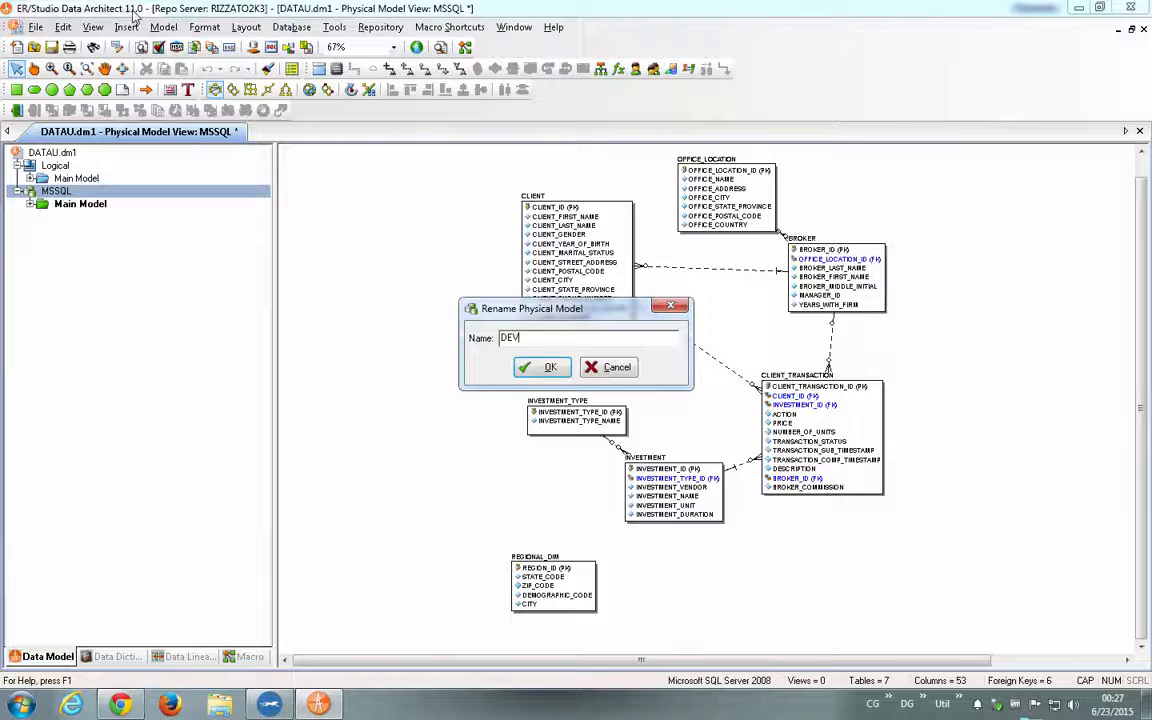
{"action": "key", "text": "Return"}
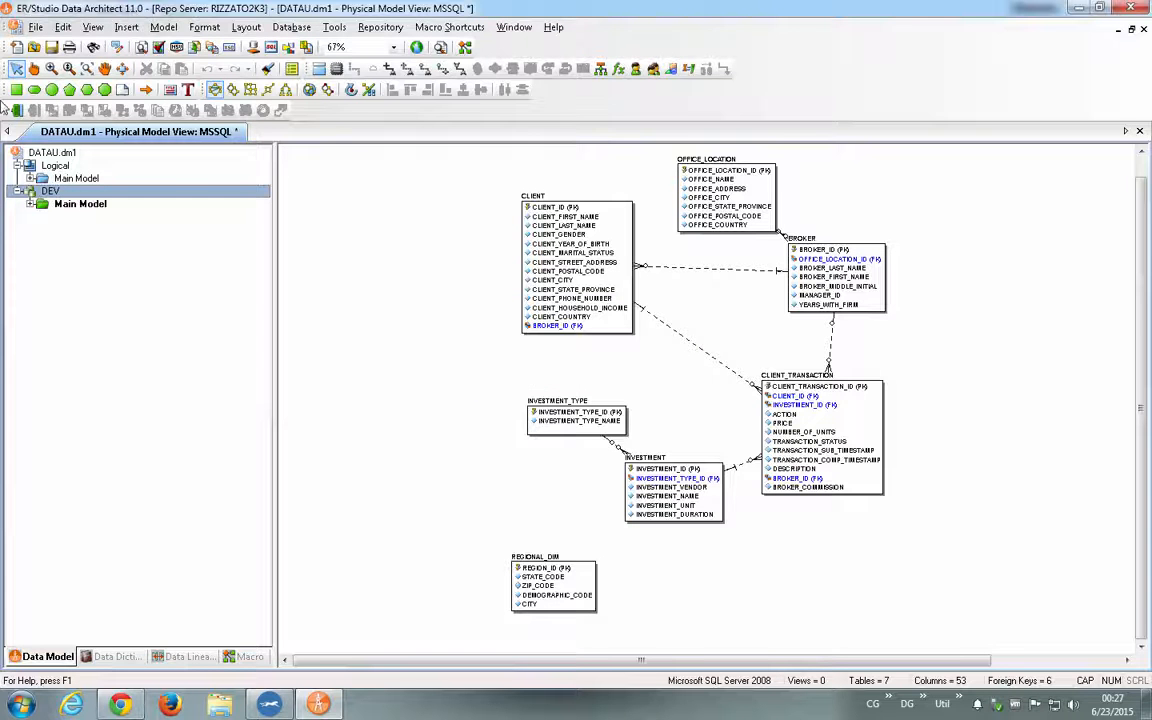
- Generate a relational physical model named HOM from the logical model for Microsoft SQL Server 2014, skipping the validation run
{"action": "right_click", "coordinate": [58, 168]}
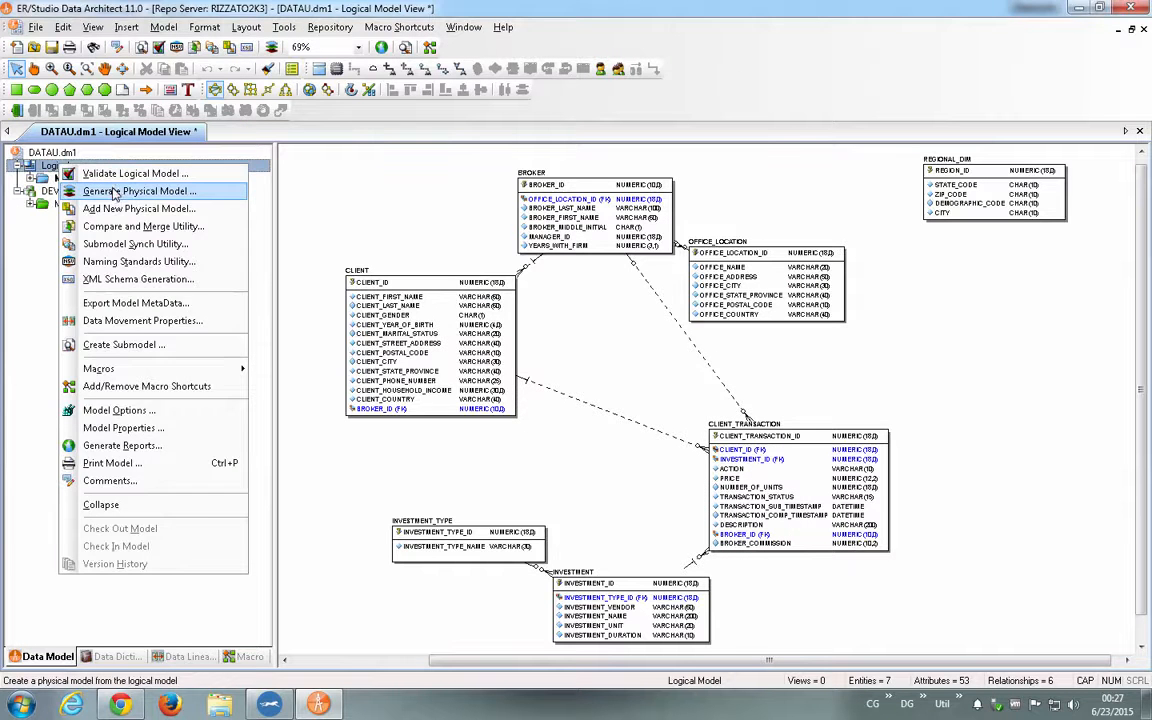
{"action": "left_click", "coordinate": [114, 192]}
{"action": "left_click", "coordinate": [524, 372]}
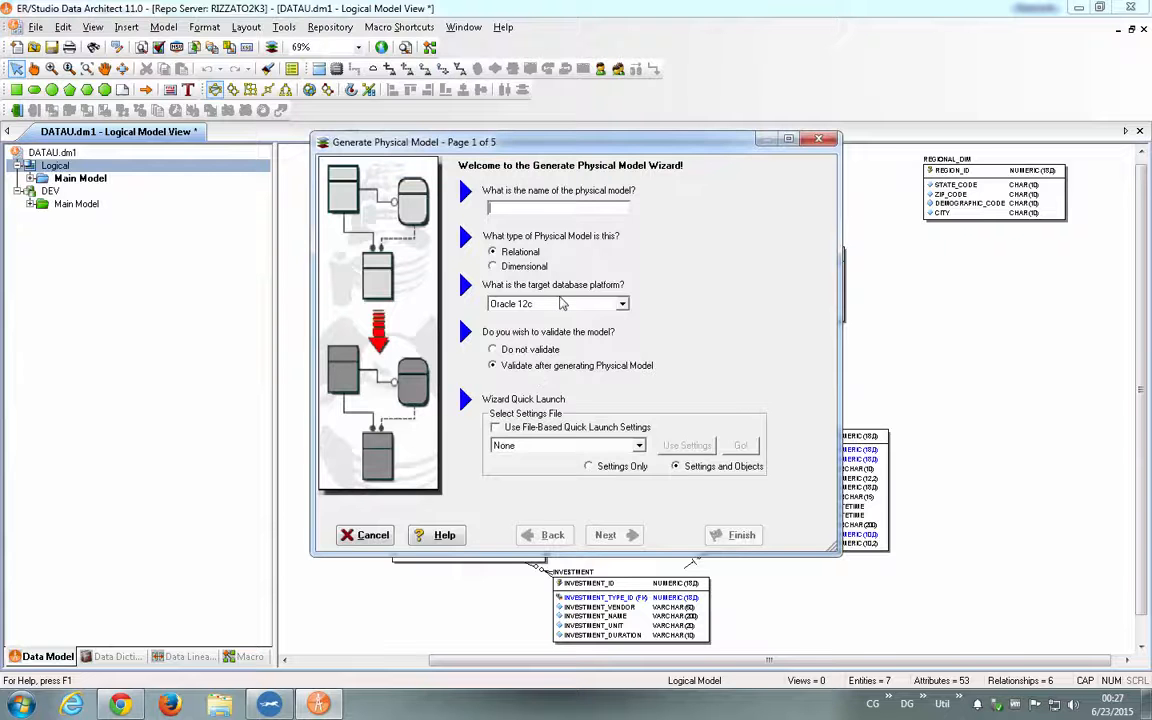
{"action": "left_click", "coordinate": [563, 303]}
{"action": "key", "text": "m"}
{"action": "key", "text": "s"}
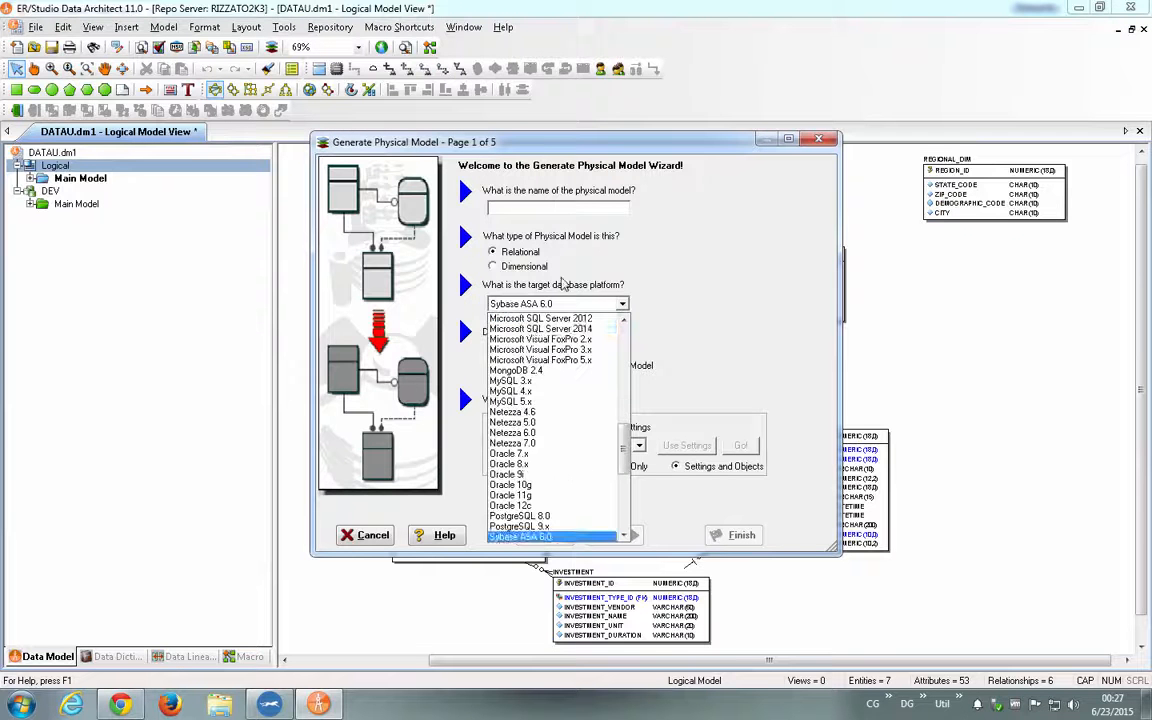
{"action": "left_click", "coordinate": [577, 330]}
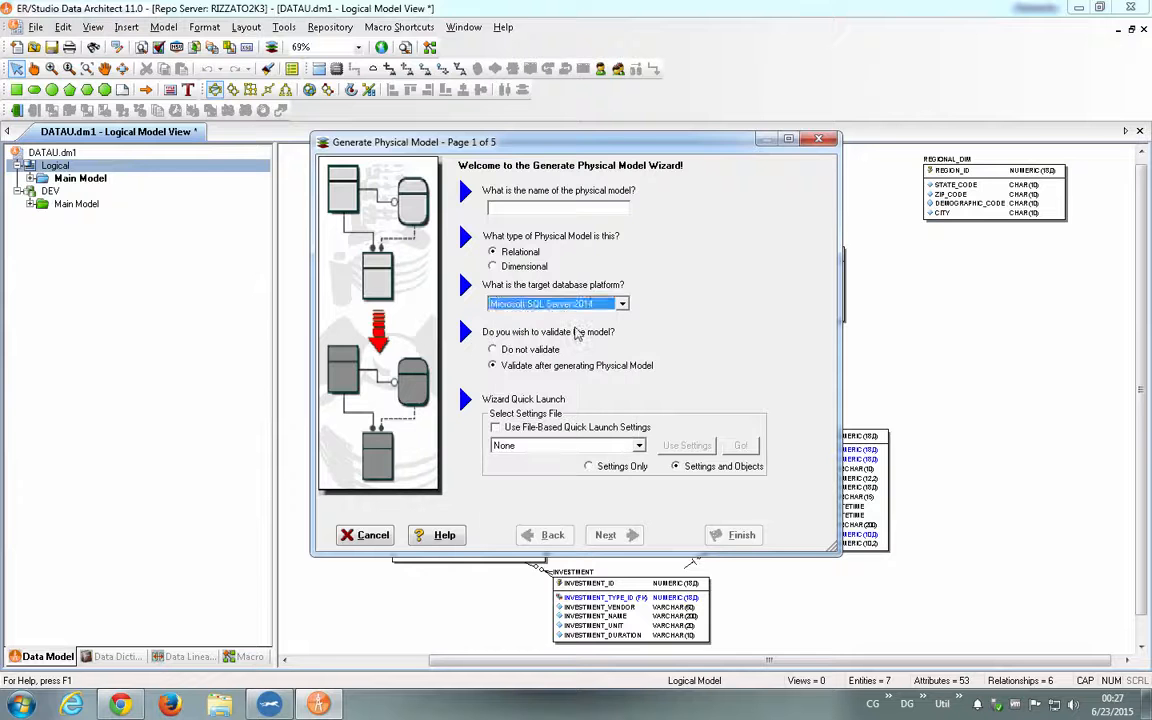
{"action": "left_click", "coordinate": [515, 206]}
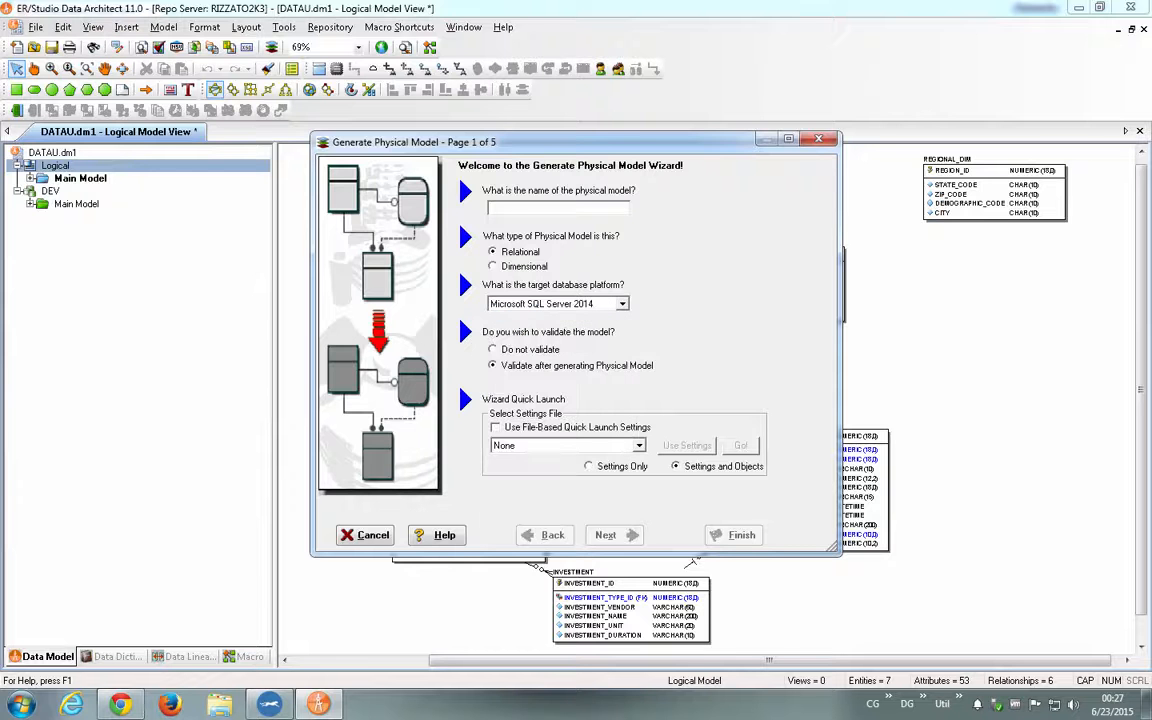
{"action": "type", "text": "HO"}
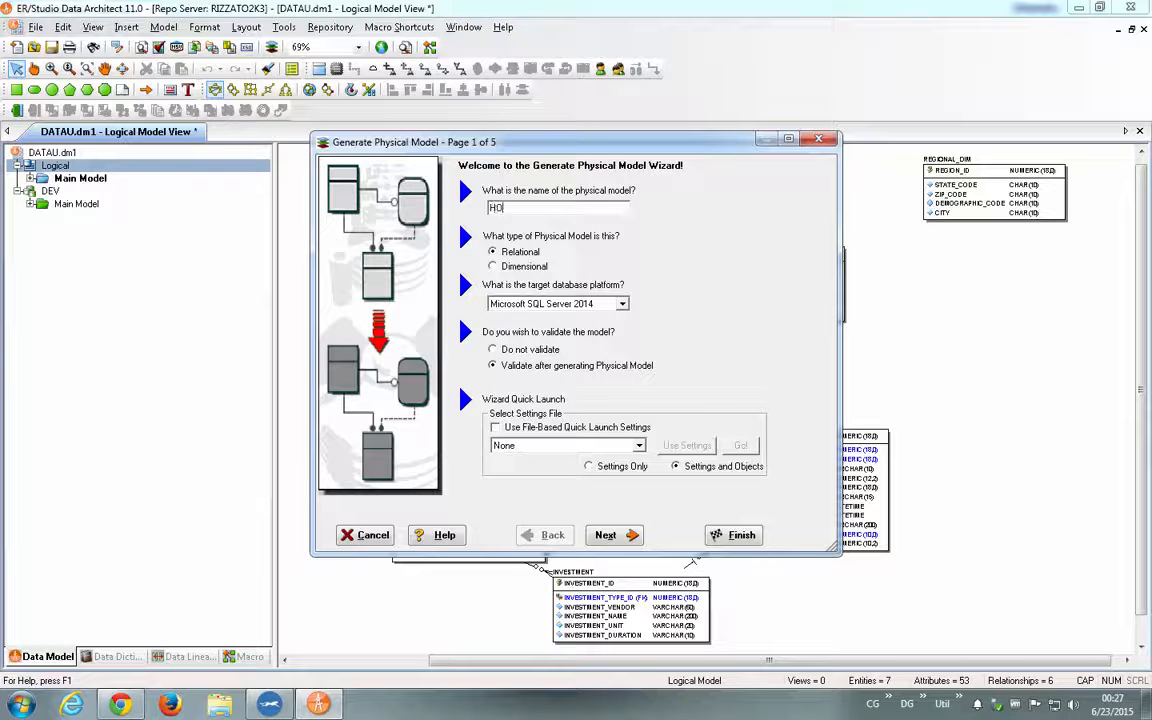
{"action": "type", "text": "M"}
{"action": "key", "text": "Return"}
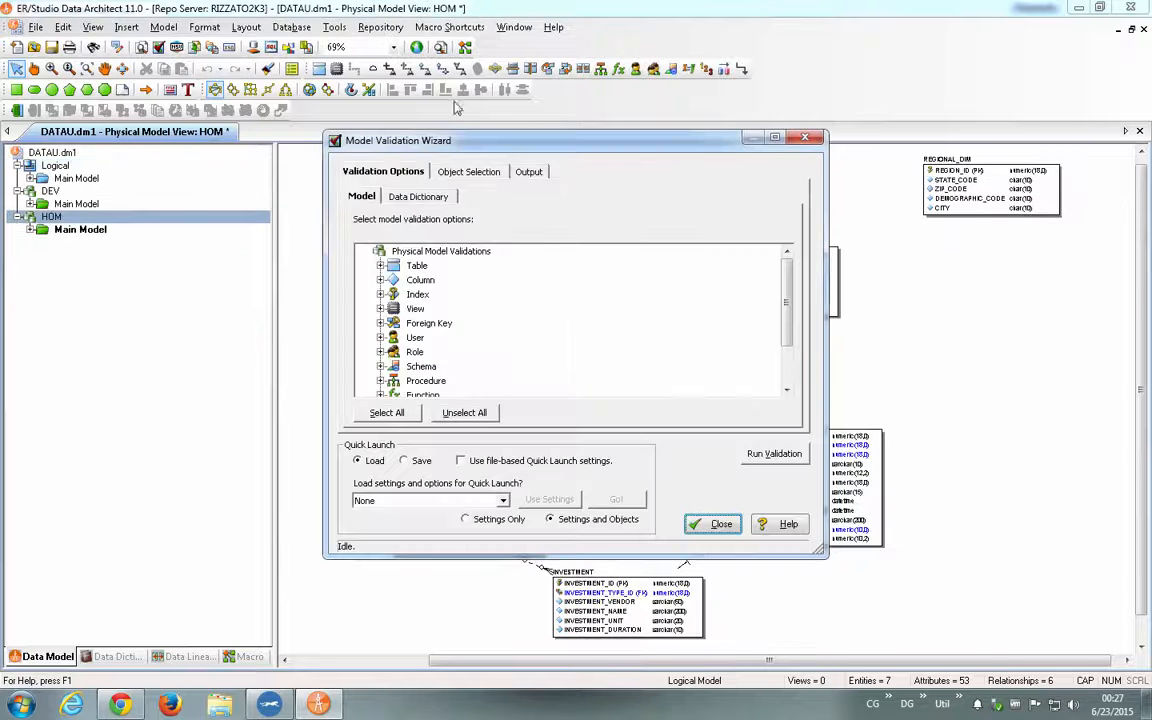
{"action": "left_click", "coordinate": [712, 524]}
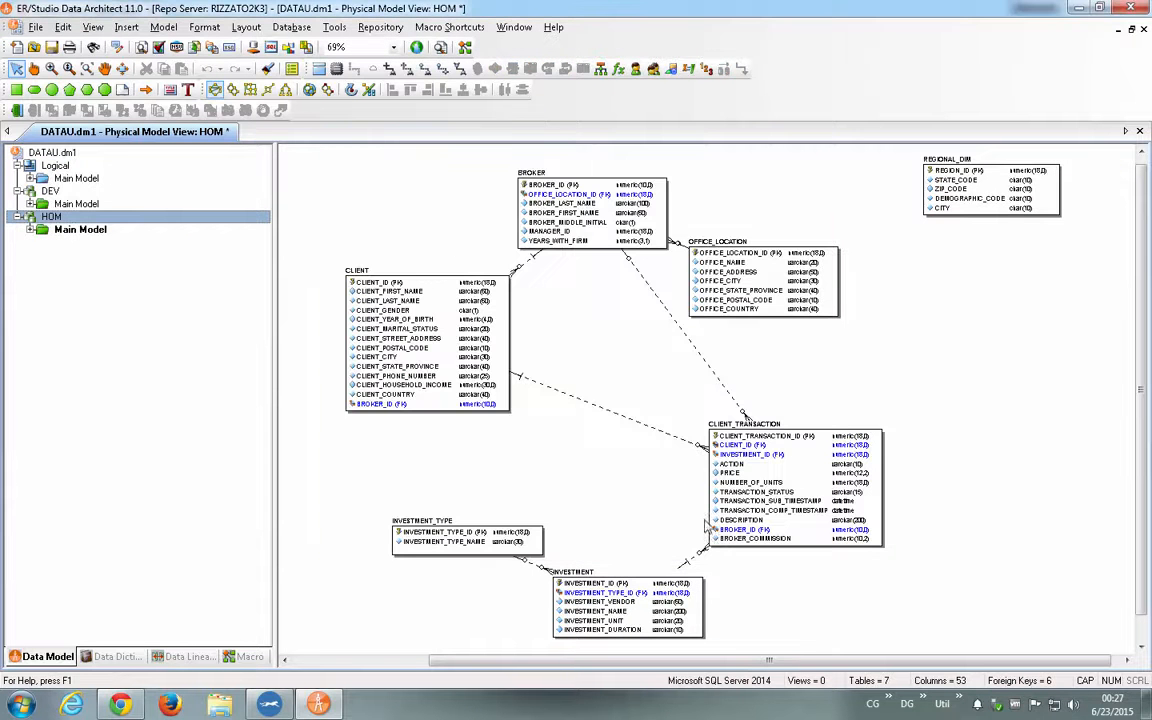
- Generate another physical model named PRO from the logical model for Microsoft SQL Server 2014, without running validation
{"action": "left_click", "coordinate": [57, 165]}
{"action": "right_click", "coordinate": [57, 165]}
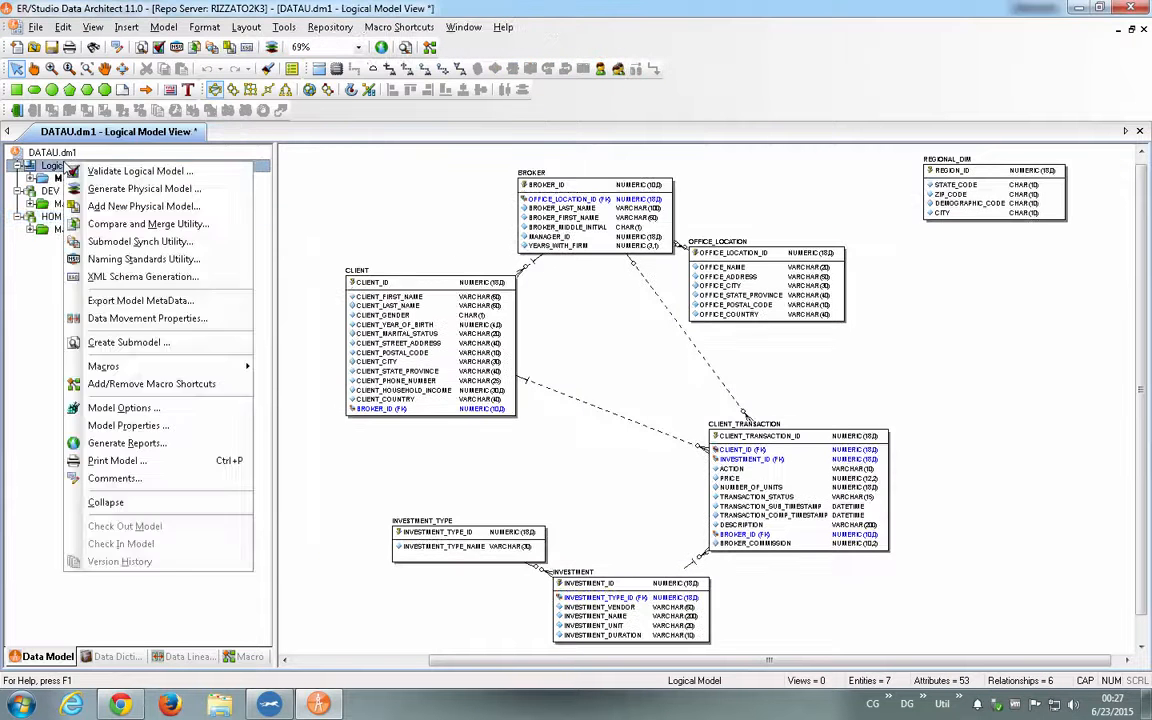
{"action": "left_click", "coordinate": [110, 188]}
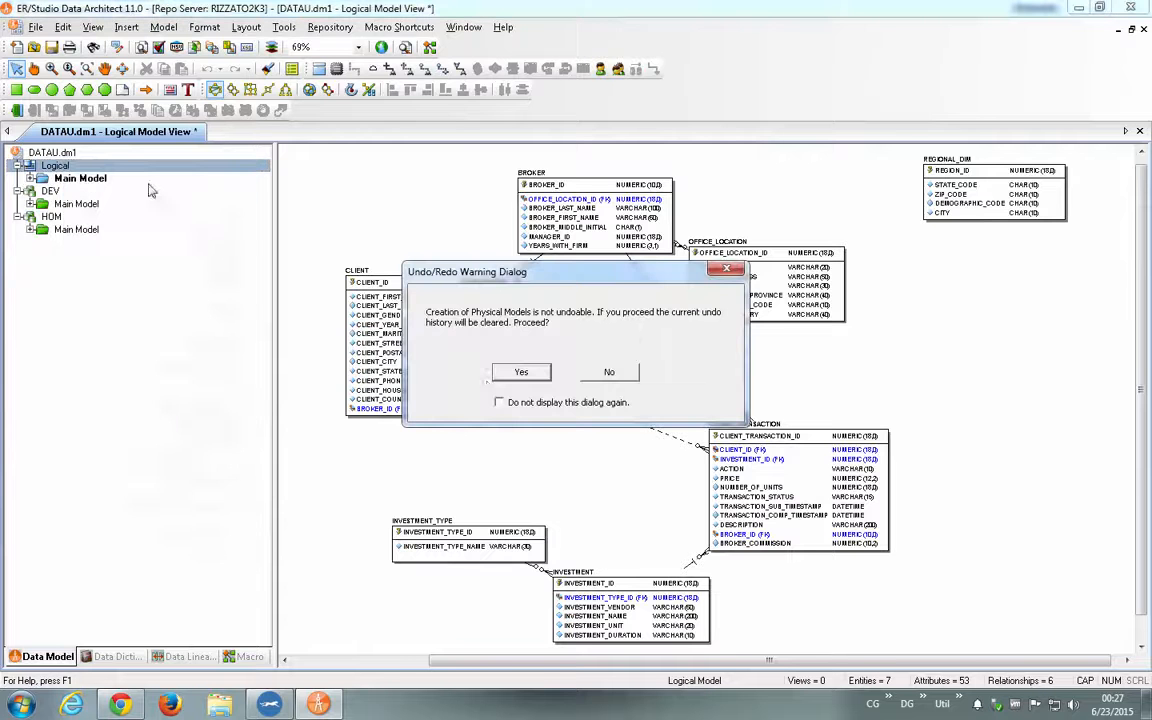
{"action": "left_click", "coordinate": [512, 373]}
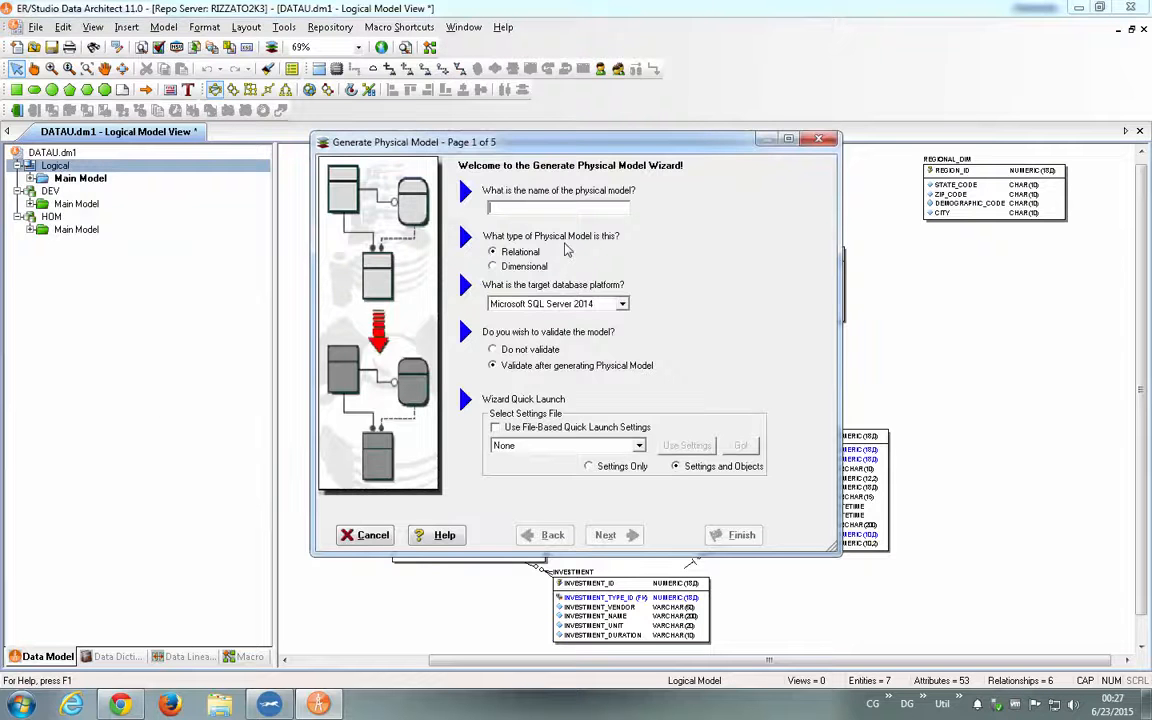
{"action": "type", "text": "PRO"}
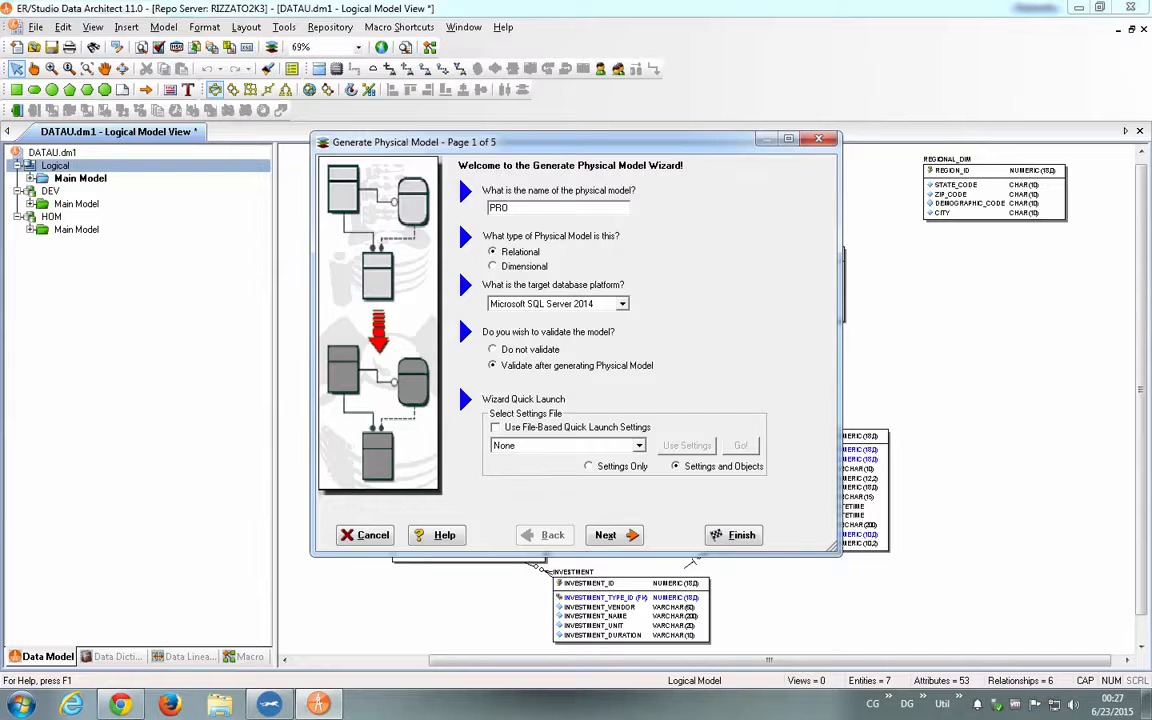
{"action": "left_click", "coordinate": [714, 540]}
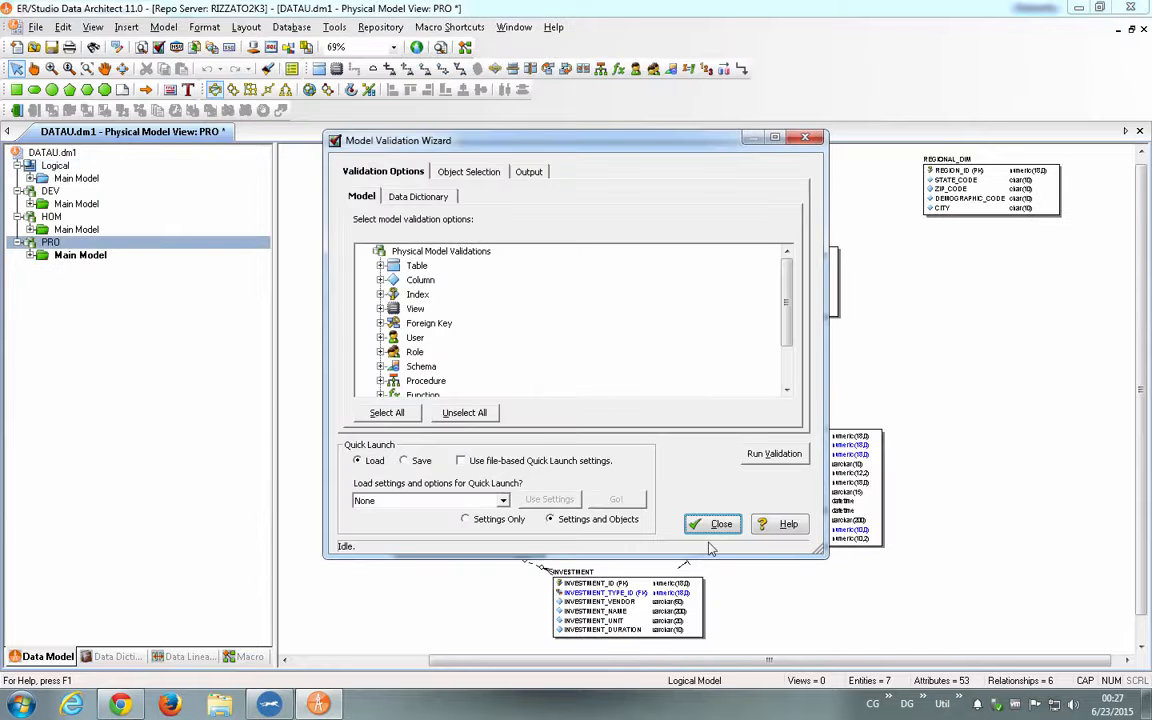
{"action": "left_click", "coordinate": [720, 525]}
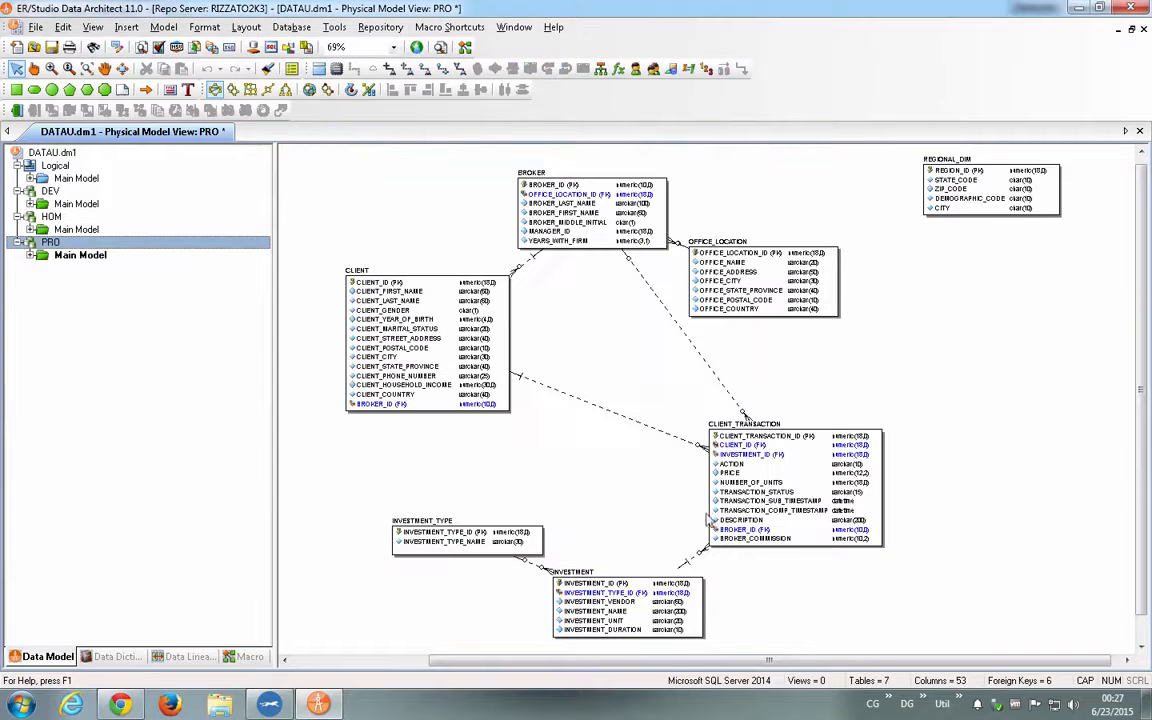
- Examine the logical, DEV, HOM and PRO main model diagrams in turn to compare the development, staging and production models
{"action": "left_click", "coordinate": [68, 204]}
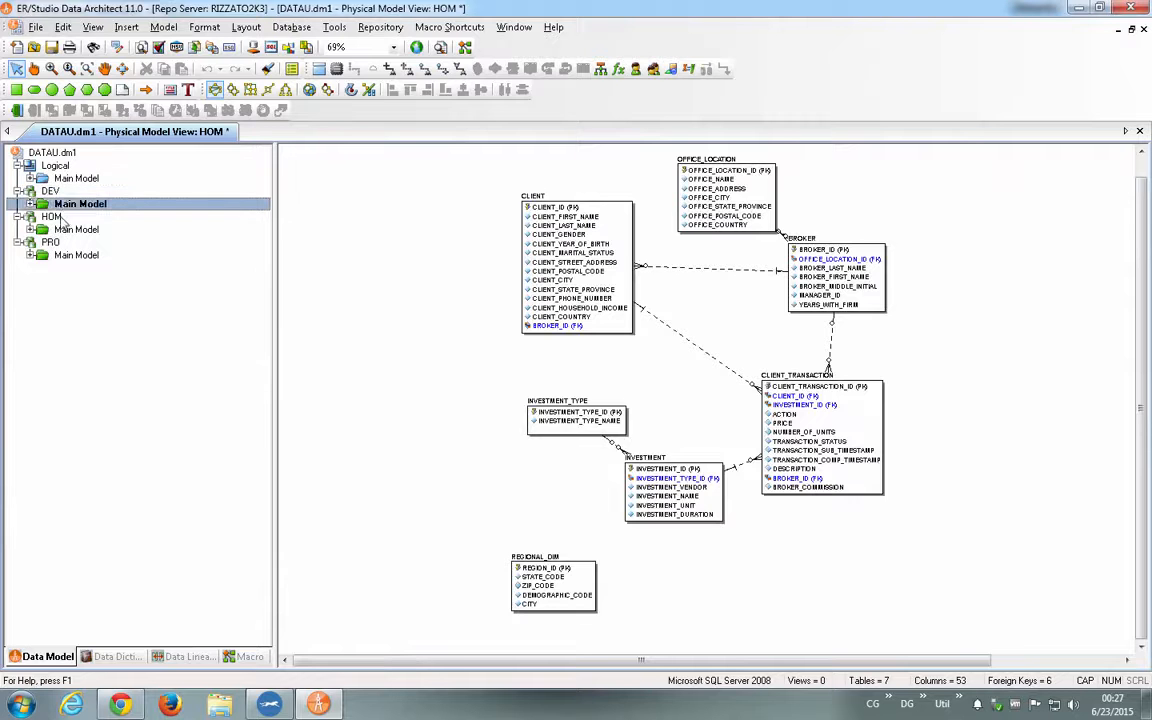
{"action": "left_click", "coordinate": [60, 220]}
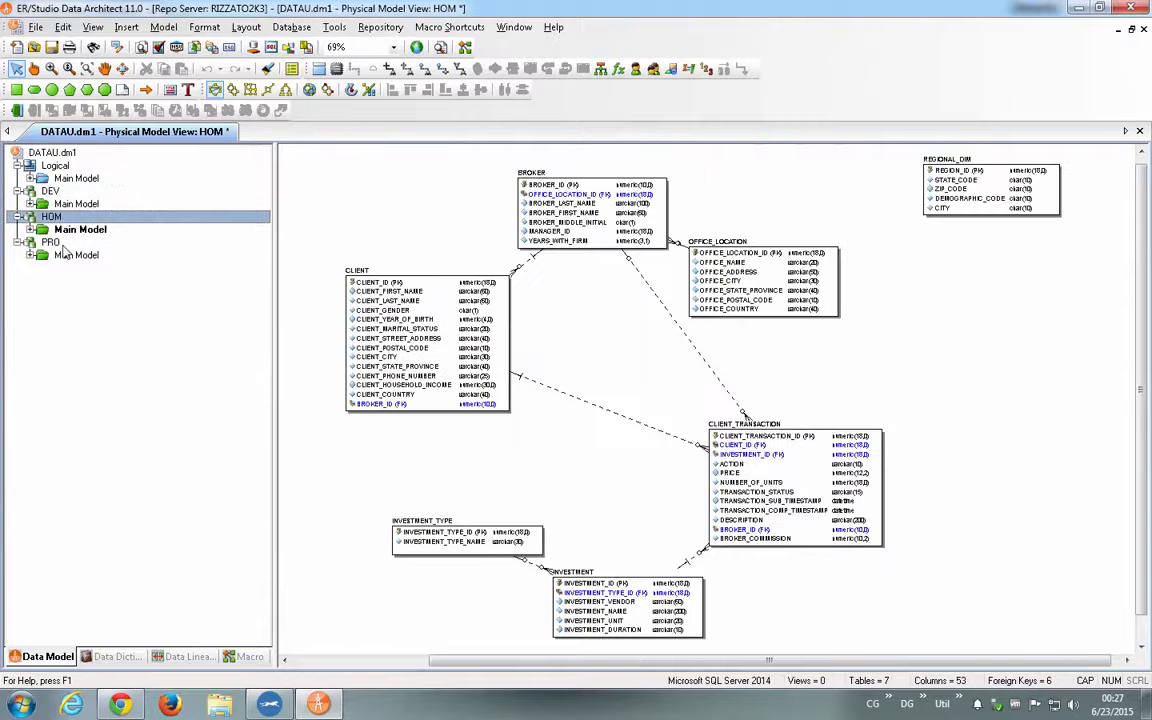
{"action": "left_click", "coordinate": [50, 176]}
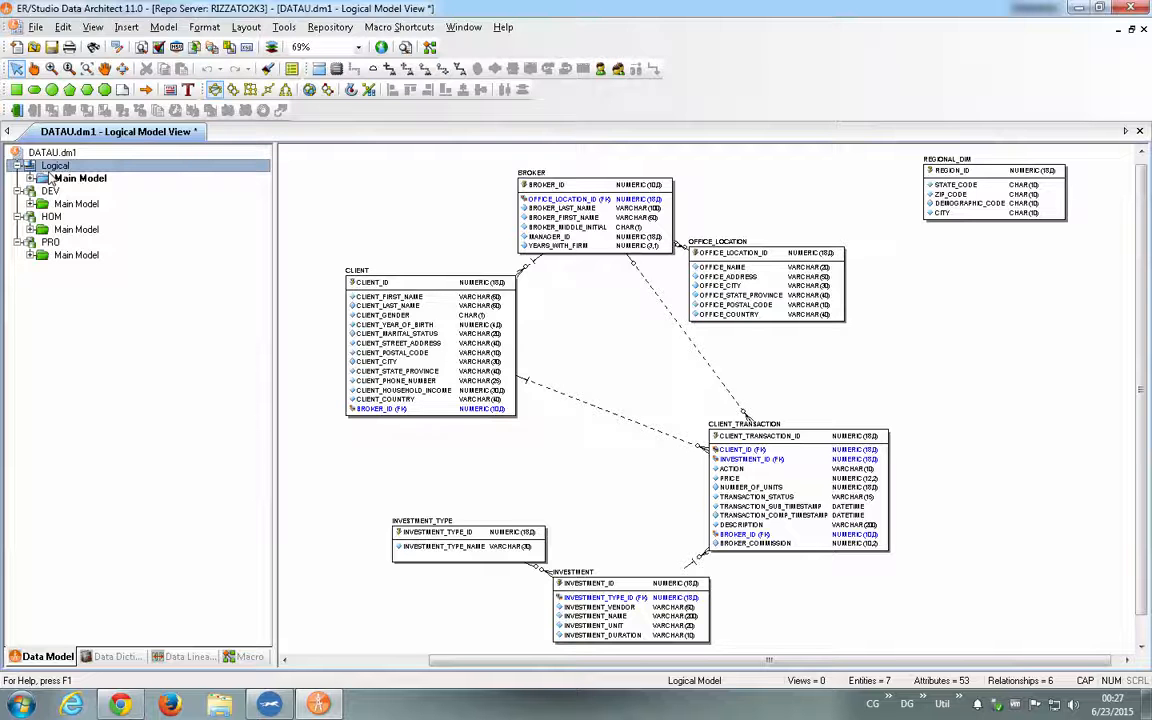
{"action": "left_click", "coordinate": [50, 191]}
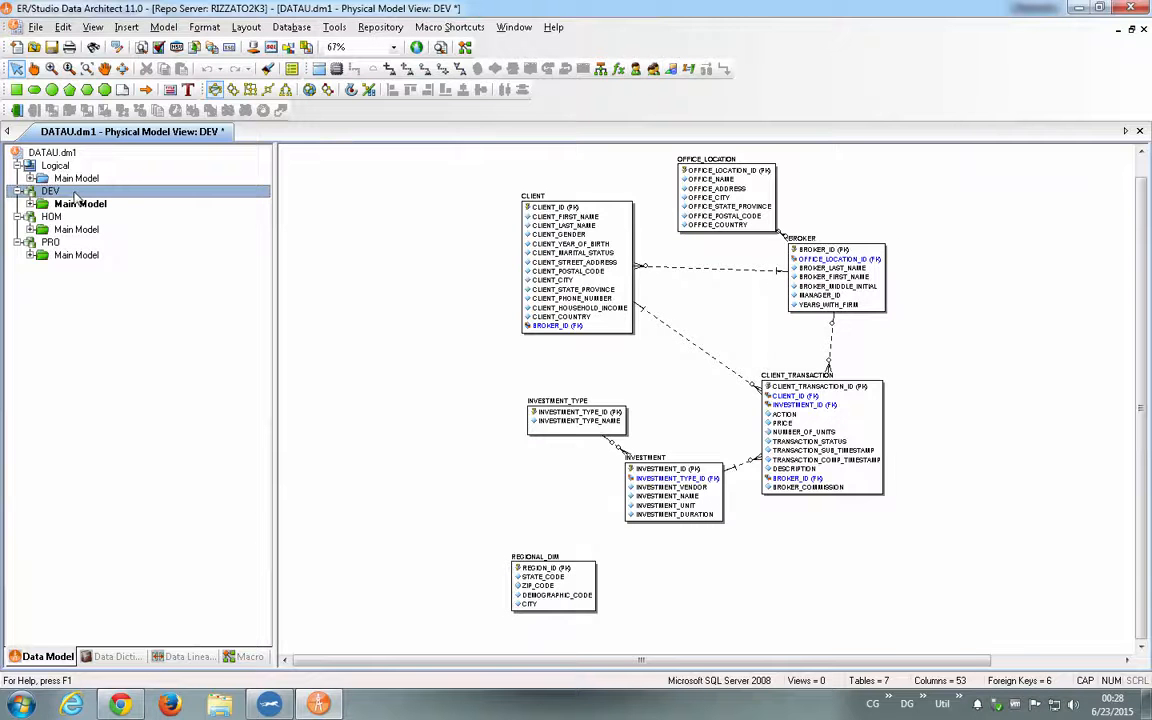
{"action": "left_click", "coordinate": [52, 217]}
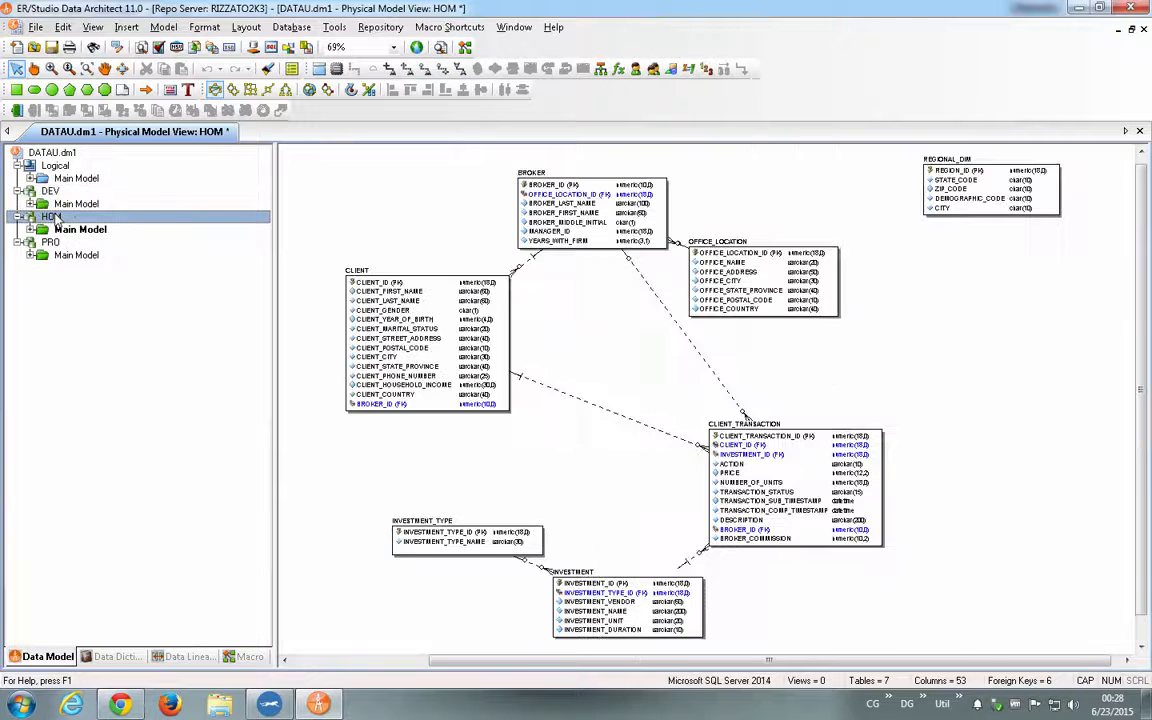
{"action": "left_click", "coordinate": [60, 178]}
{"action": "left_click", "coordinate": [65, 204]}
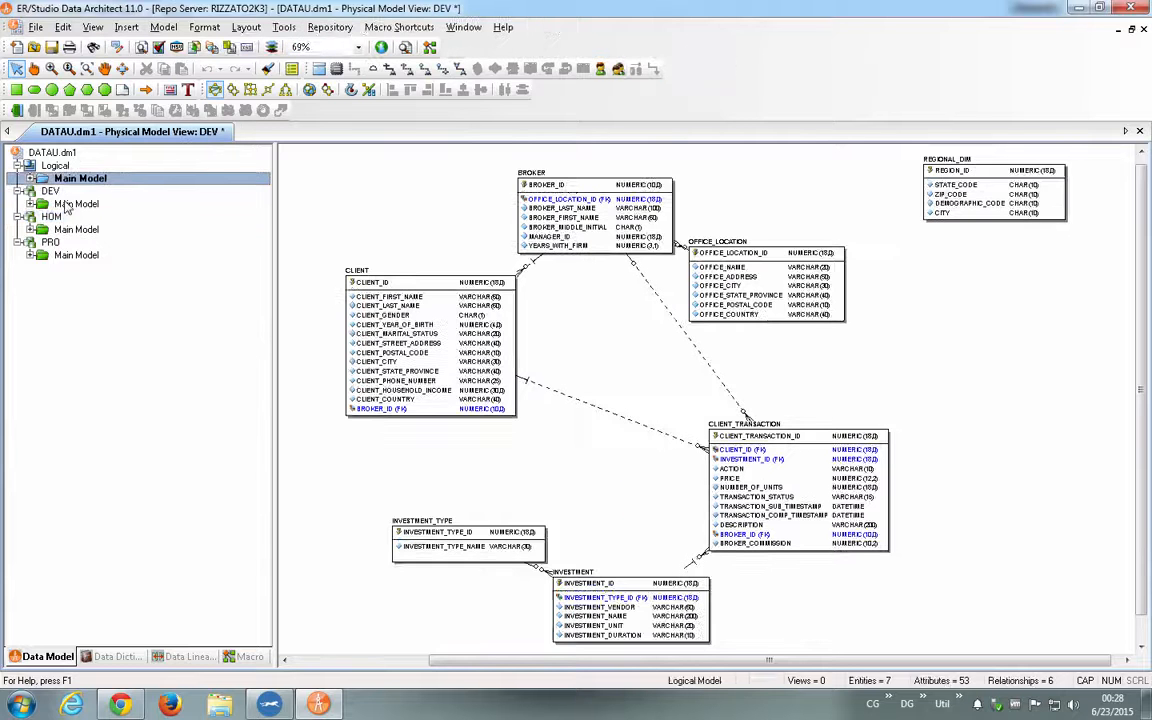
{"action": "left_click", "coordinate": [66, 217]}
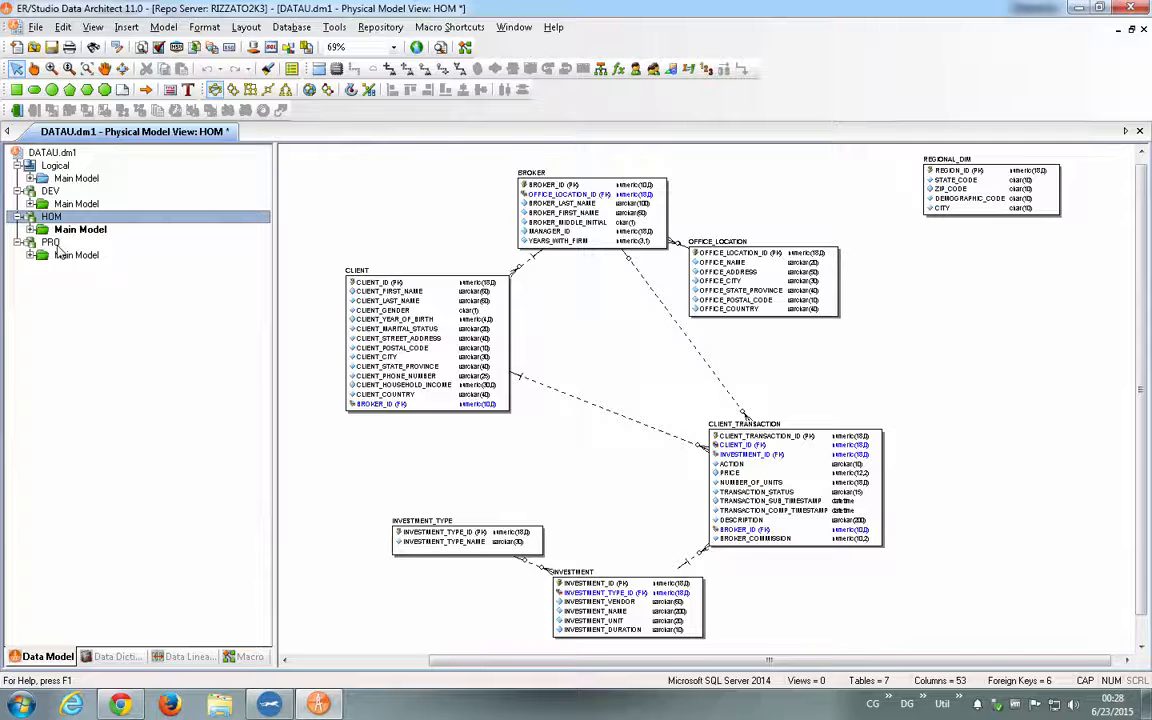
{"action": "left_click", "coordinate": [60, 252]}
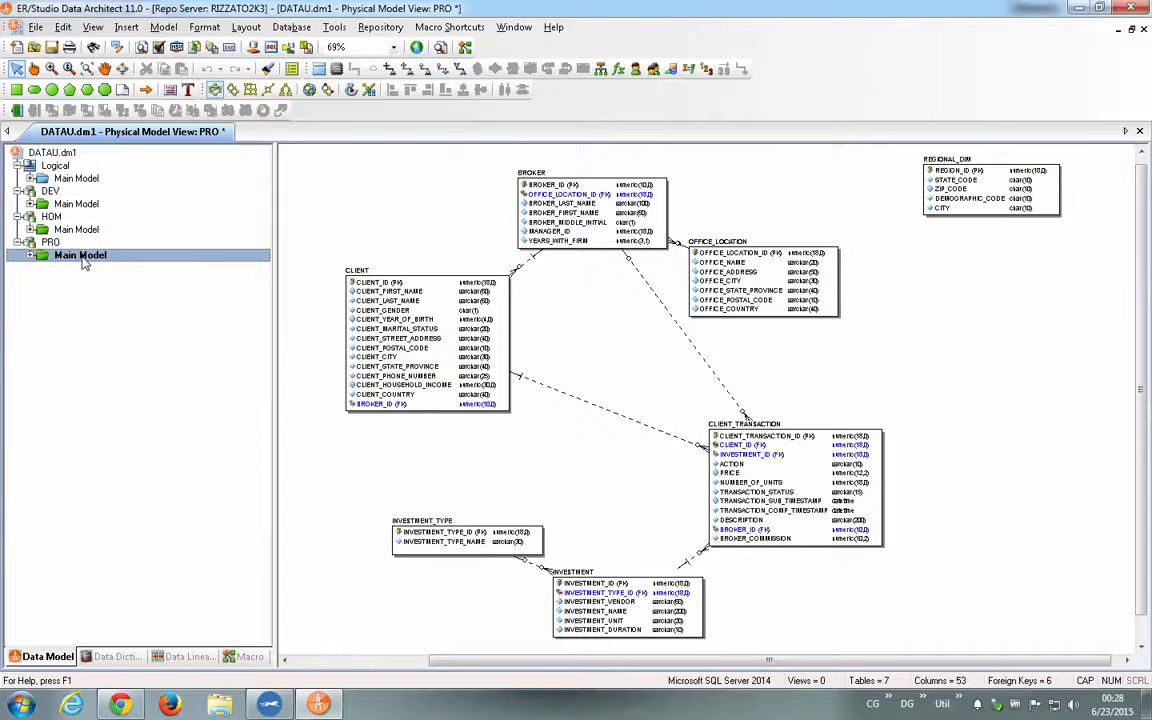
{"action": "left_click", "coordinate": [75, 207]}
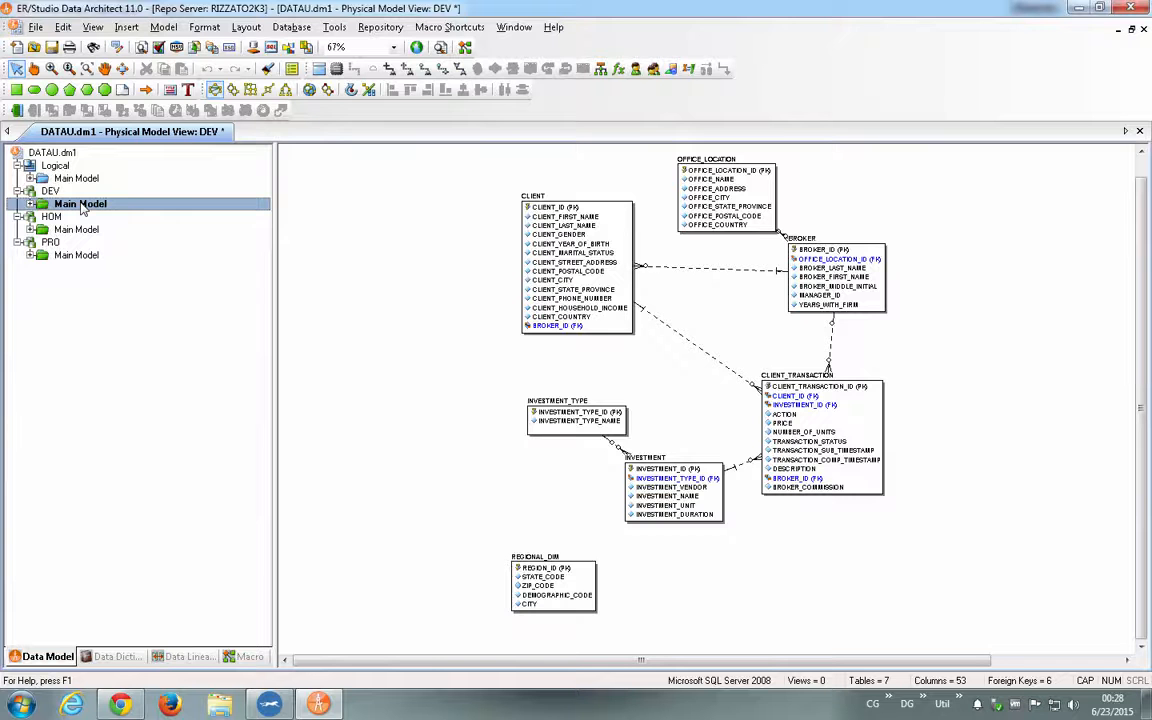
{"action": "left_click", "coordinate": [78, 229]}
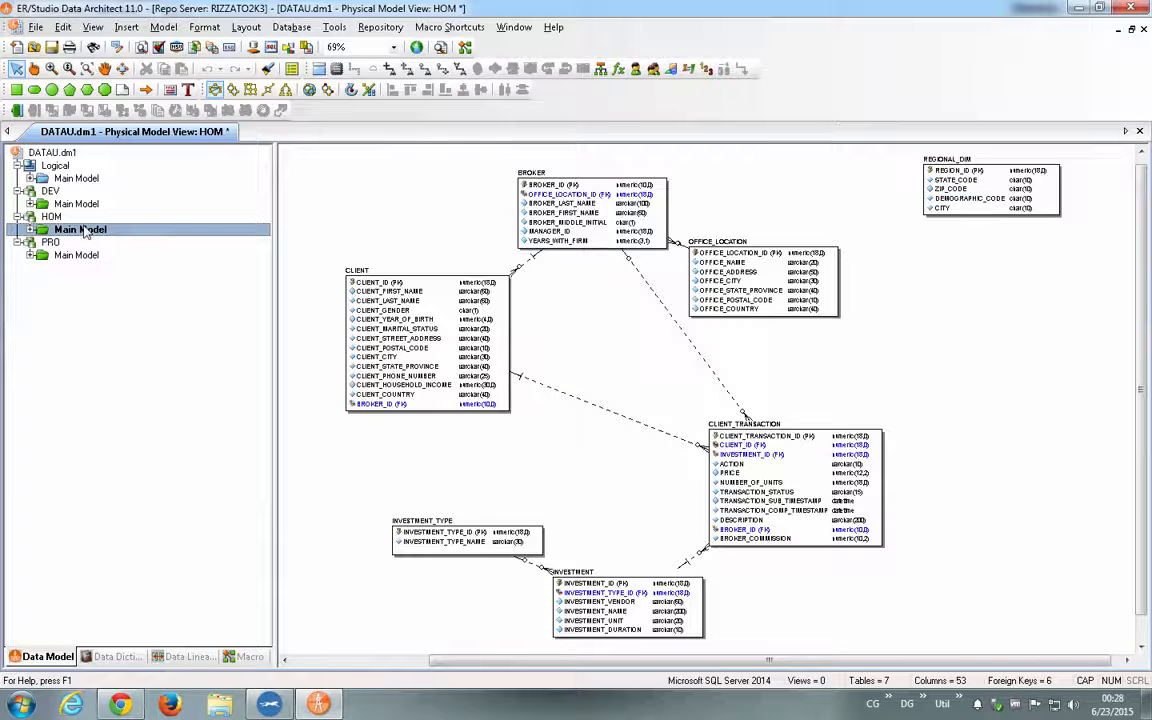
{"action": "left_click", "coordinate": [84, 260]}
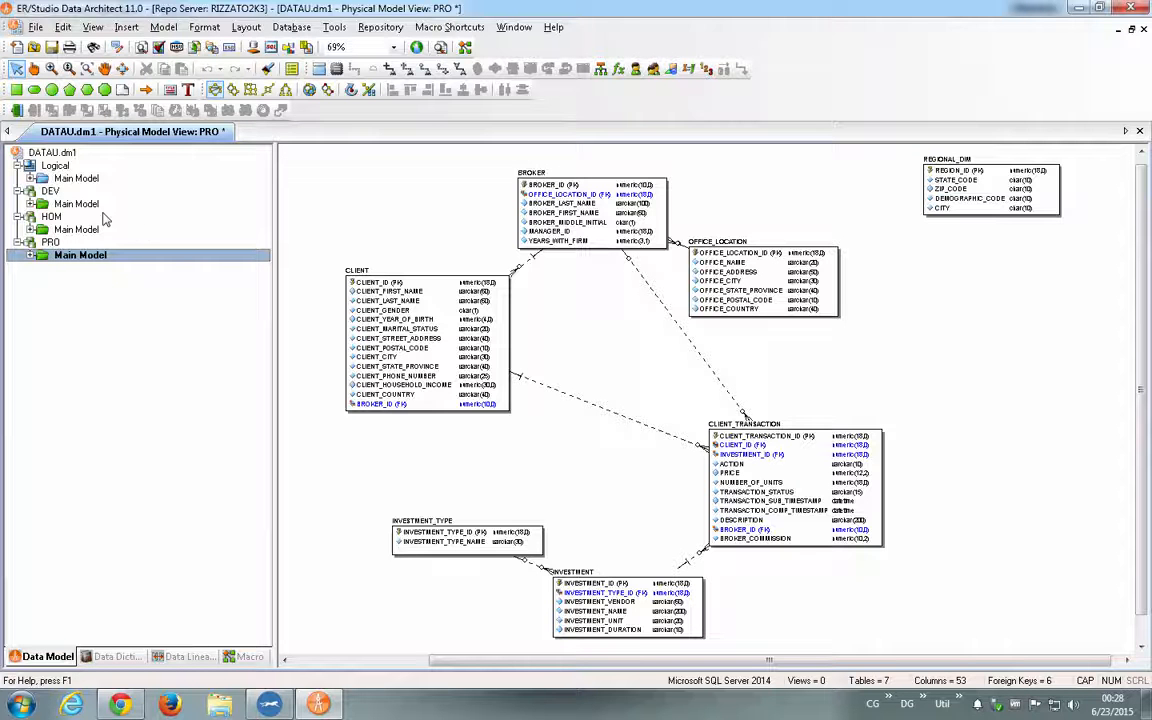
{"action": "left_click", "coordinate": [78, 176]}
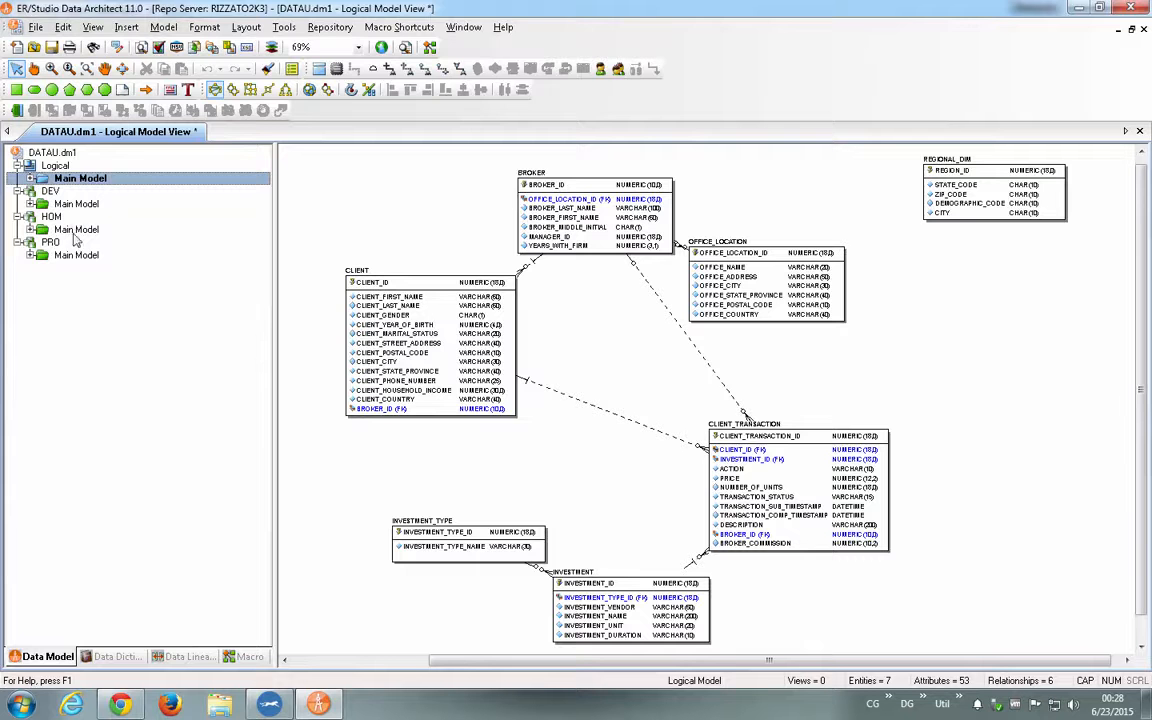
{"action": "left_click", "coordinate": [80, 255]}
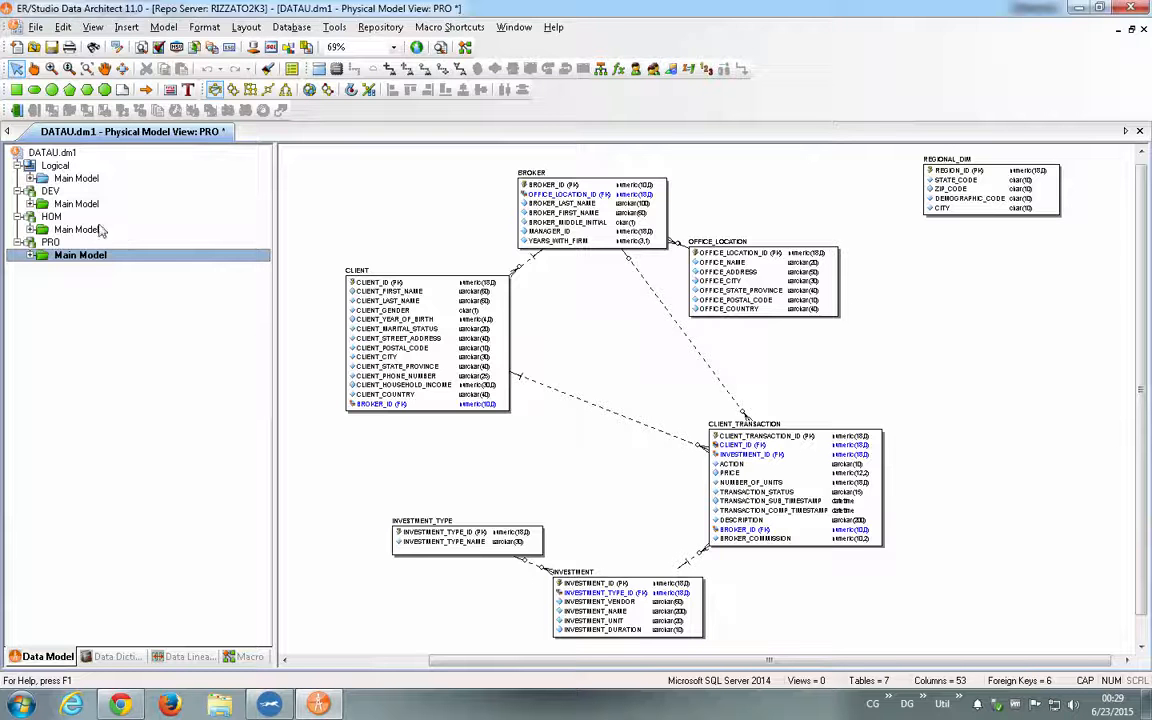
{"action": "double_click", "coordinate": [68, 205]}
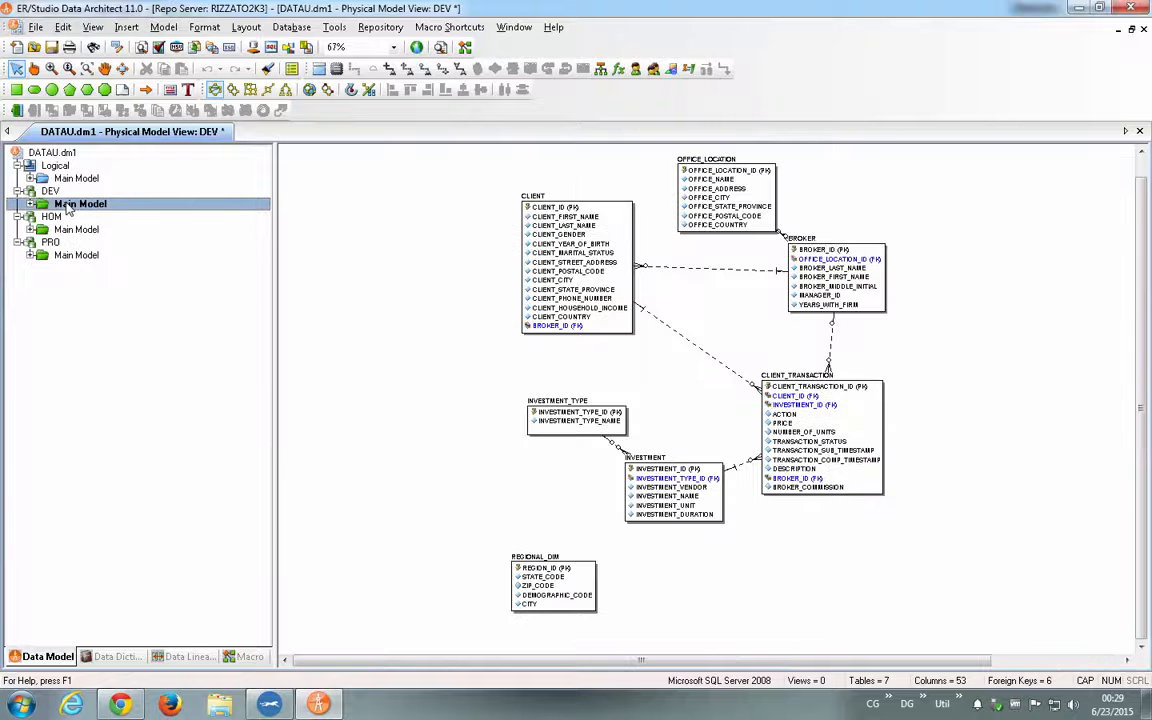
{"action": "double_click", "coordinate": [75, 178]}
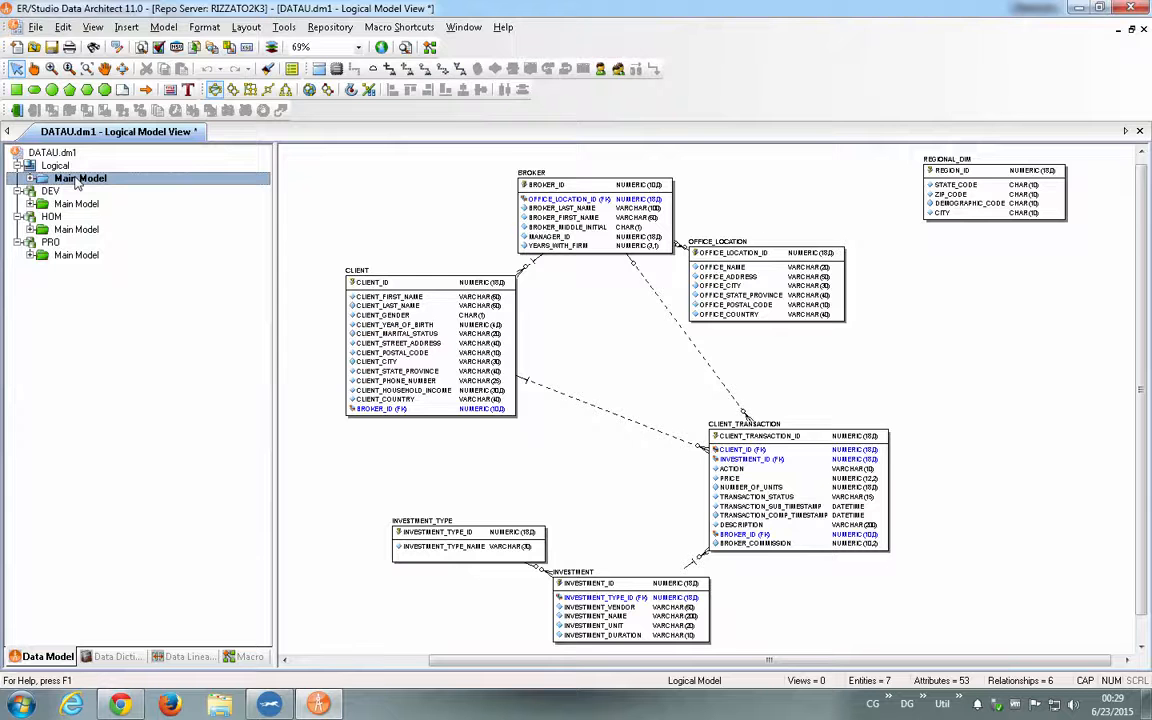
{"action": "double_click", "coordinate": [74, 204]}
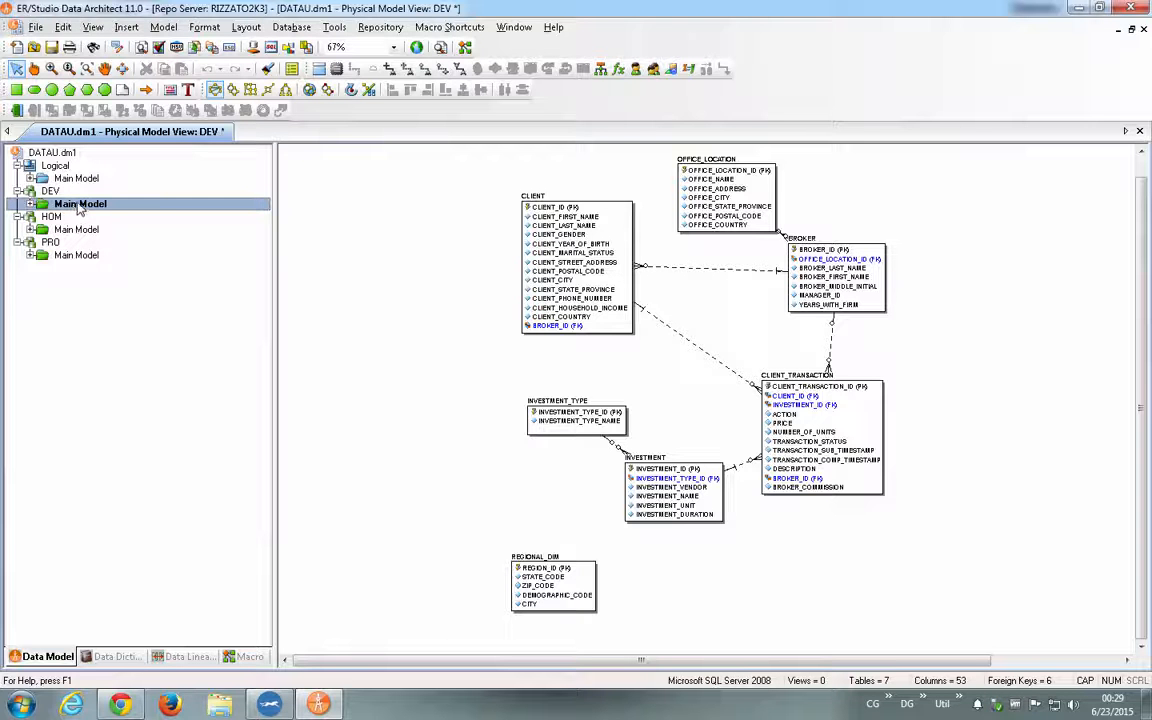
- Start the Compare and Merge Utility for the DEV main model, choosing a live database as the comparison target
{"action": "right_click", "coordinate": [78, 205]}
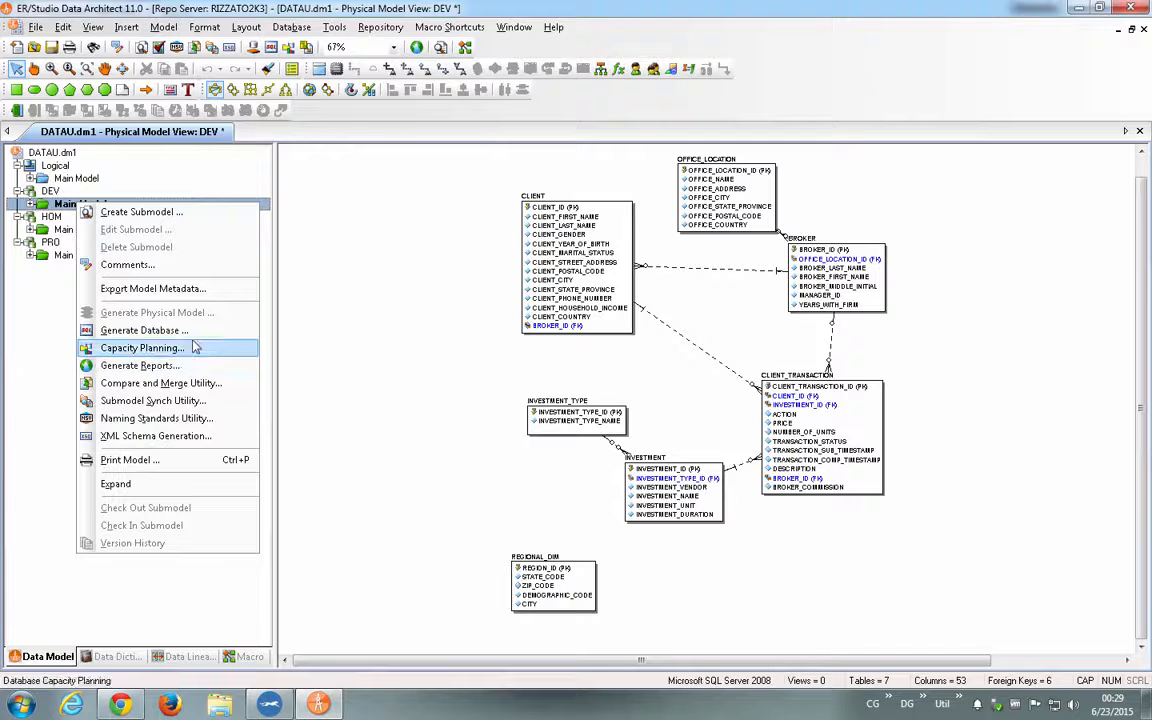
{"action": "left_click", "coordinate": [31, 204]}
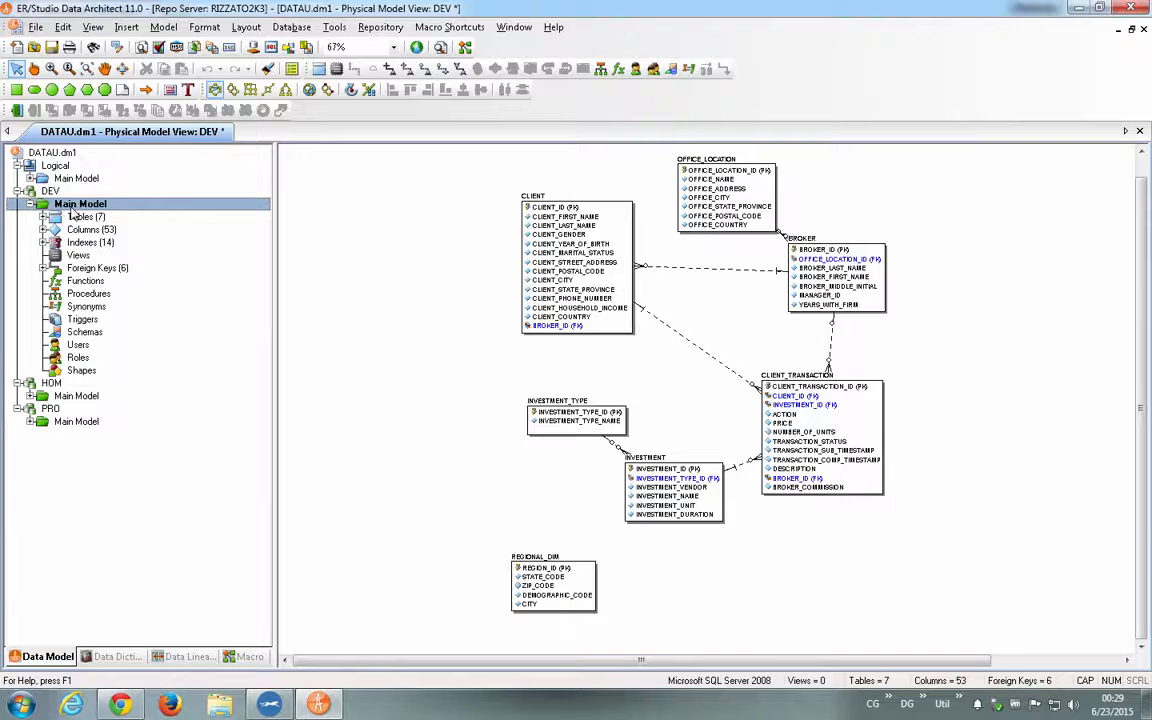
{"action": "right_click", "coordinate": [71, 207]}
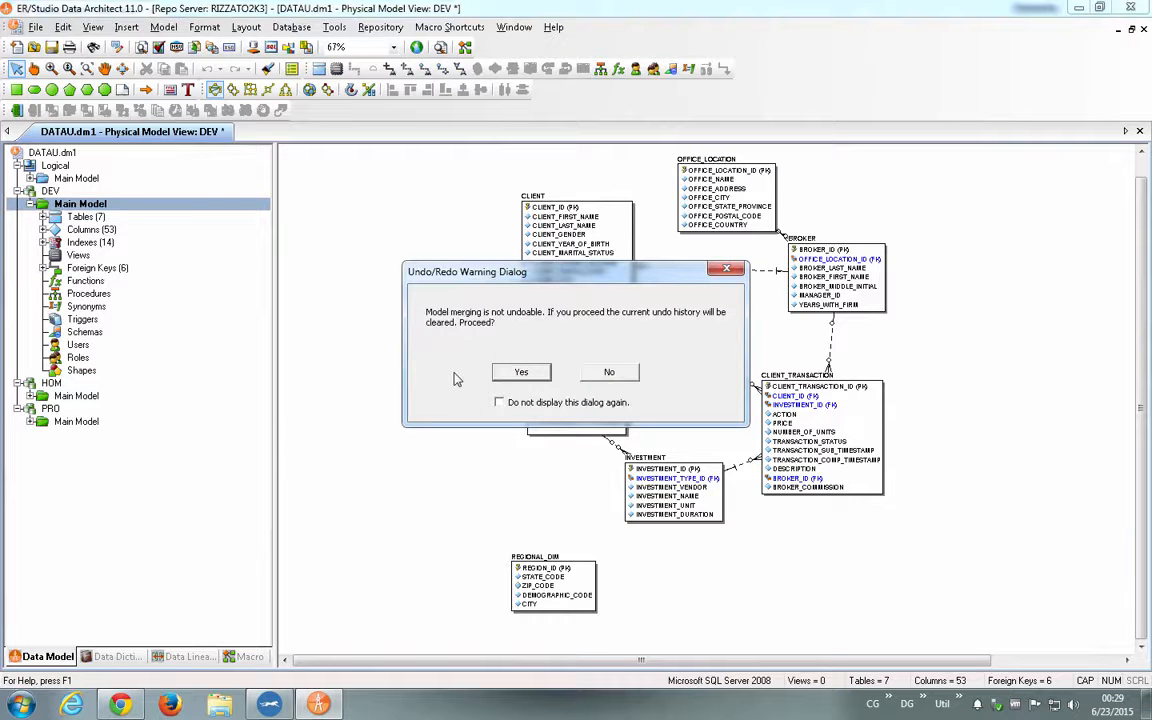
{"action": "left_click", "coordinate": [519, 373]}
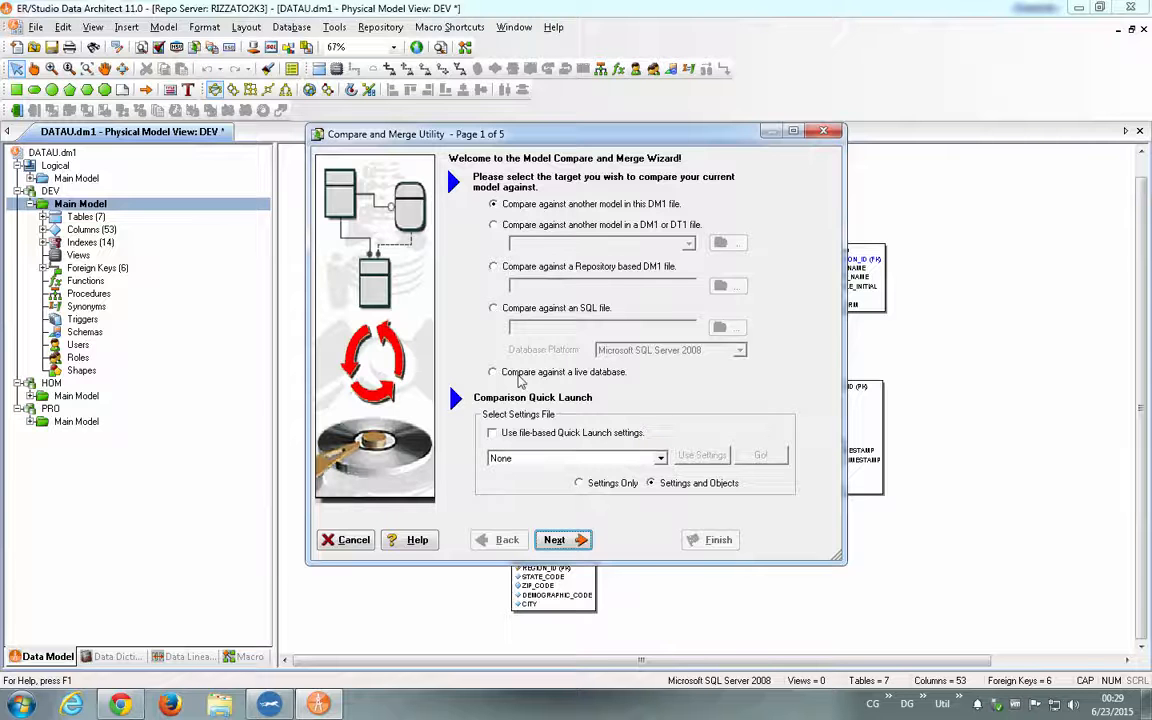
{"action": "left_click", "coordinate": [519, 373]}
{"action": "left_click", "coordinate": [556, 539]}
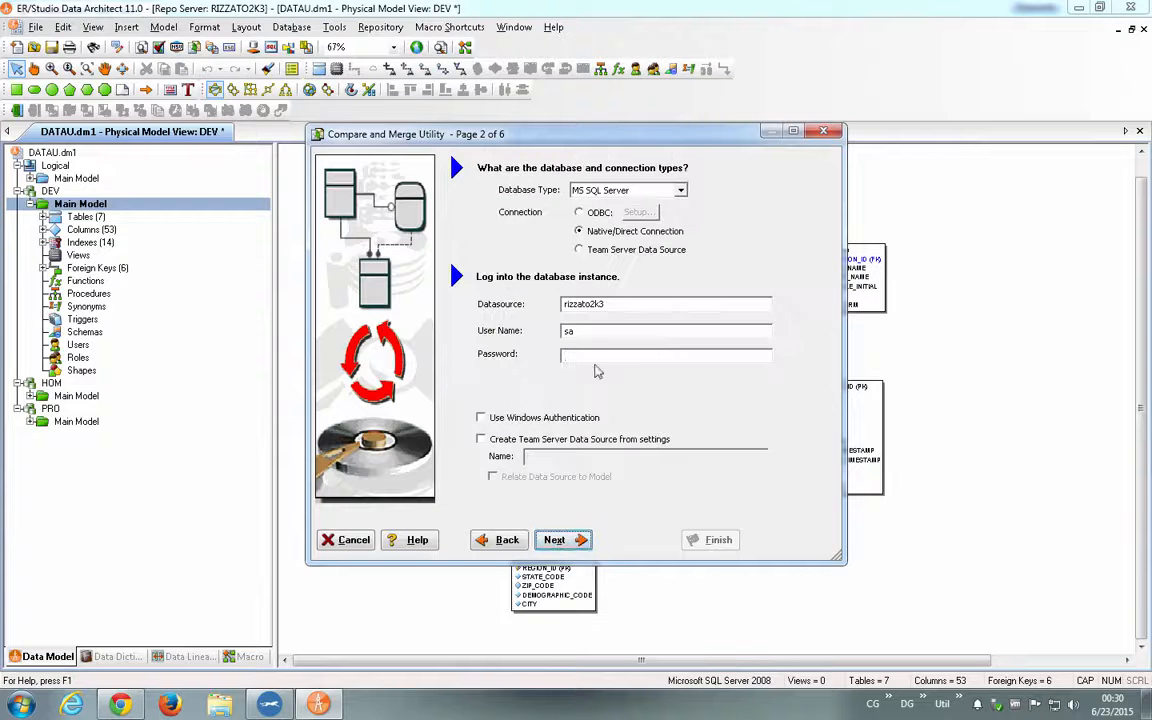
- Enter the account password for the native MS SQL Server connection, keeping the existing datasource and user name
{"action": "left_click", "coordinate": [587, 358]}
{"action": "type", "text": "*"}
{"action": "key", "text": "BackSpace"}
{"action": "left_click", "coordinate": [615, 329]}
{"action": "type", "text": "E"}
{"action": "key", "text": "BackSpace"}
{"action": "left_click", "coordinate": [595, 354]}
{"action": "type", "text": "****"}
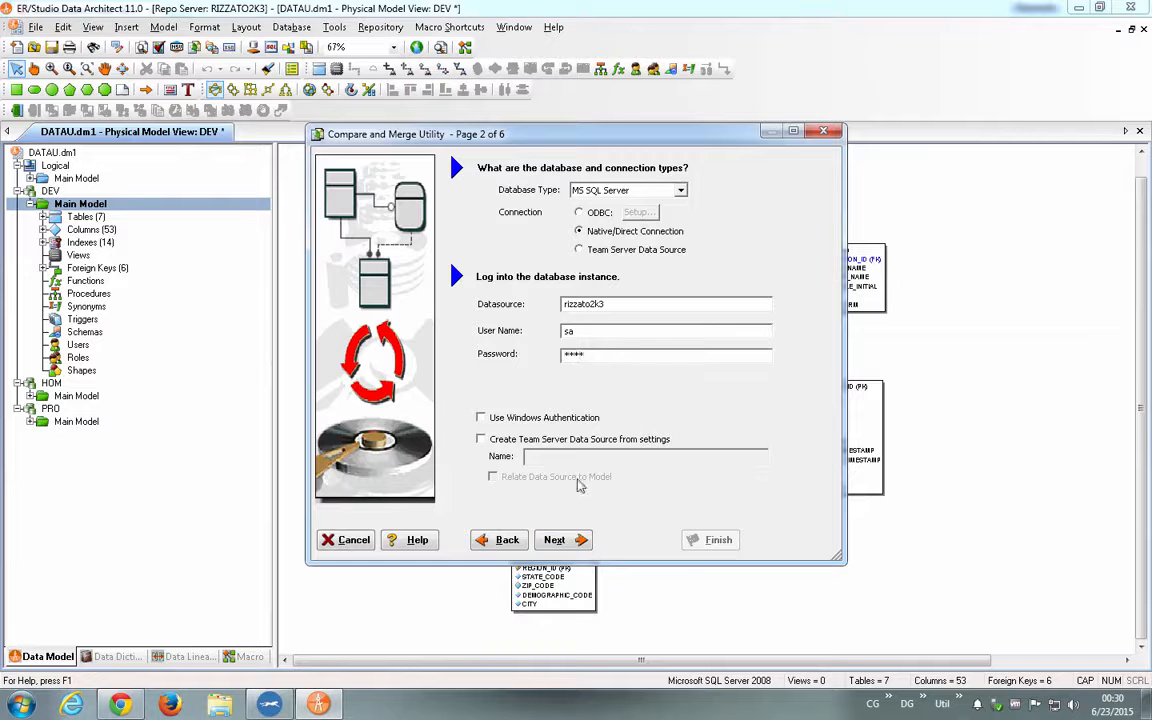
- Run the comparison of DEV with the database, keeping the preset comparison options and all tables selected
{"action": "left_click", "coordinate": [581, 540]}
{"action": "left_click", "coordinate": [581, 540]}
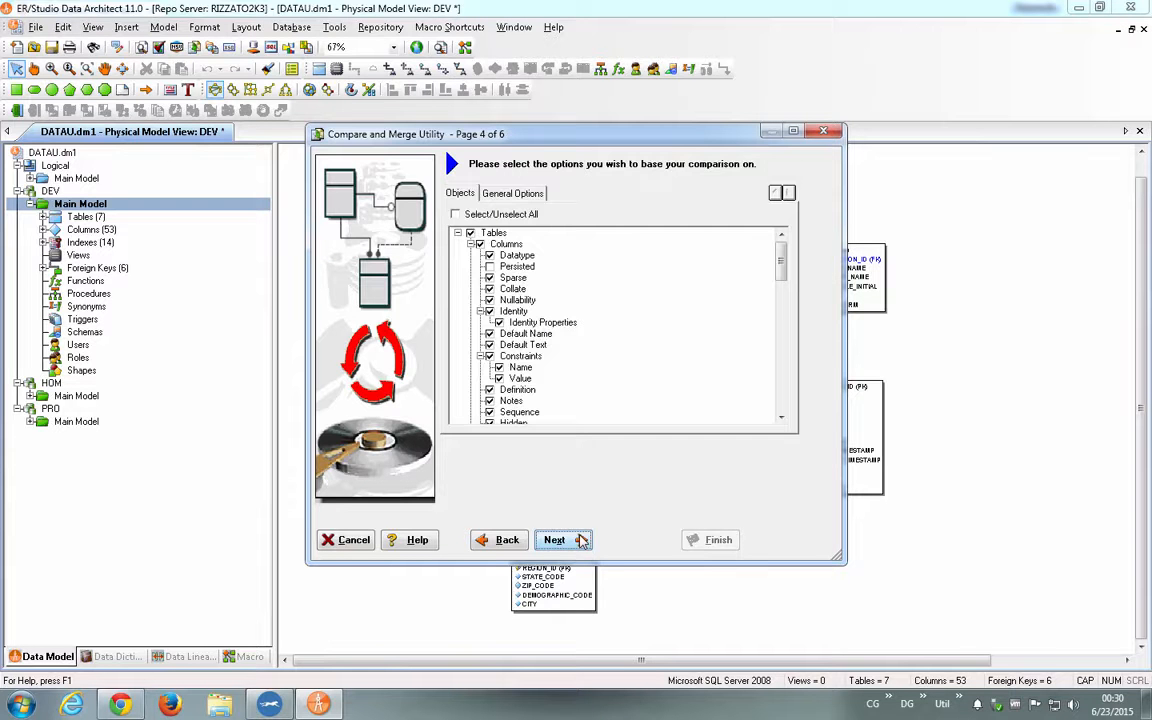
{"action": "left_click", "coordinate": [580, 540]}
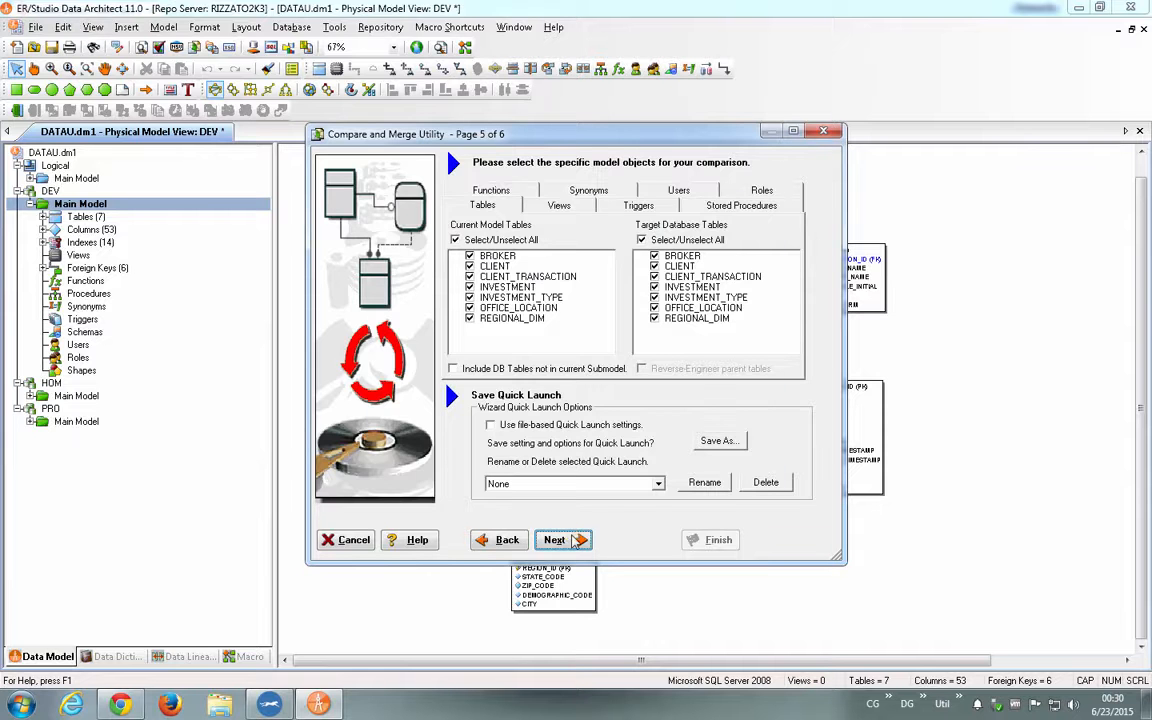
{"action": "left_click", "coordinate": [573, 540]}
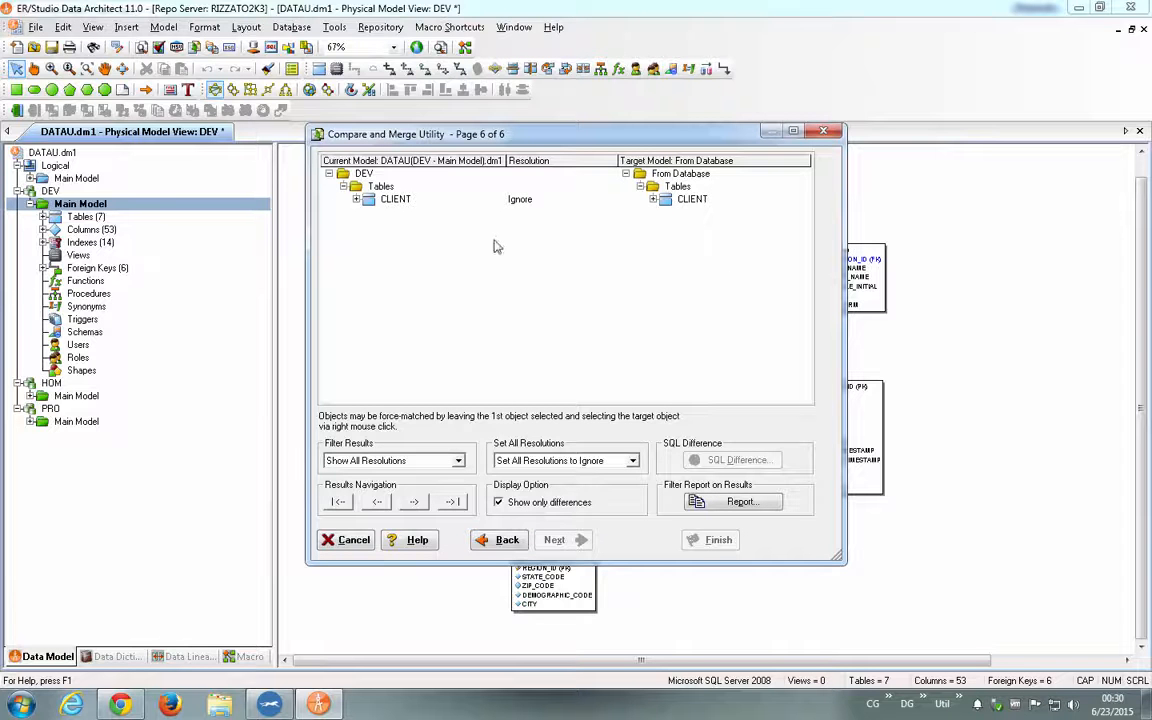
- Expand the CLIENT table differences down to CLIENT_LAST_NAME and set the resolution of its Length difference to Merge into Target
{"action": "left_click", "coordinate": [356, 200]}
{"action": "left_click", "coordinate": [369, 212]}
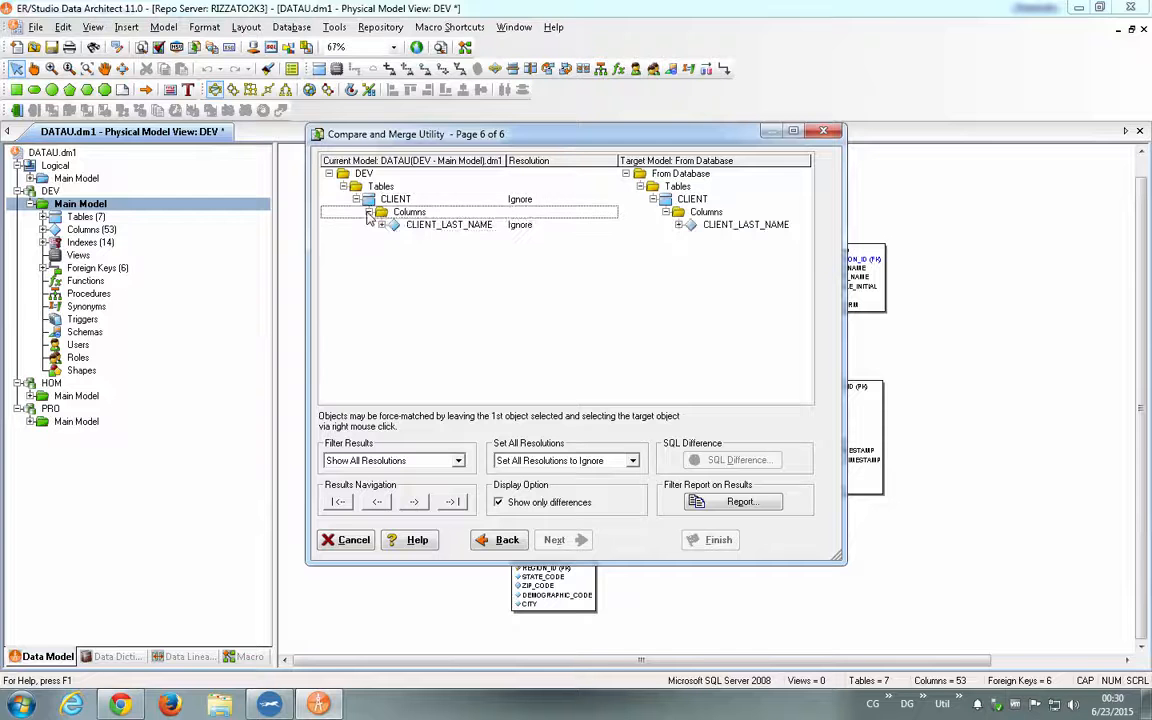
{"action": "left_click", "coordinate": [381, 225]}
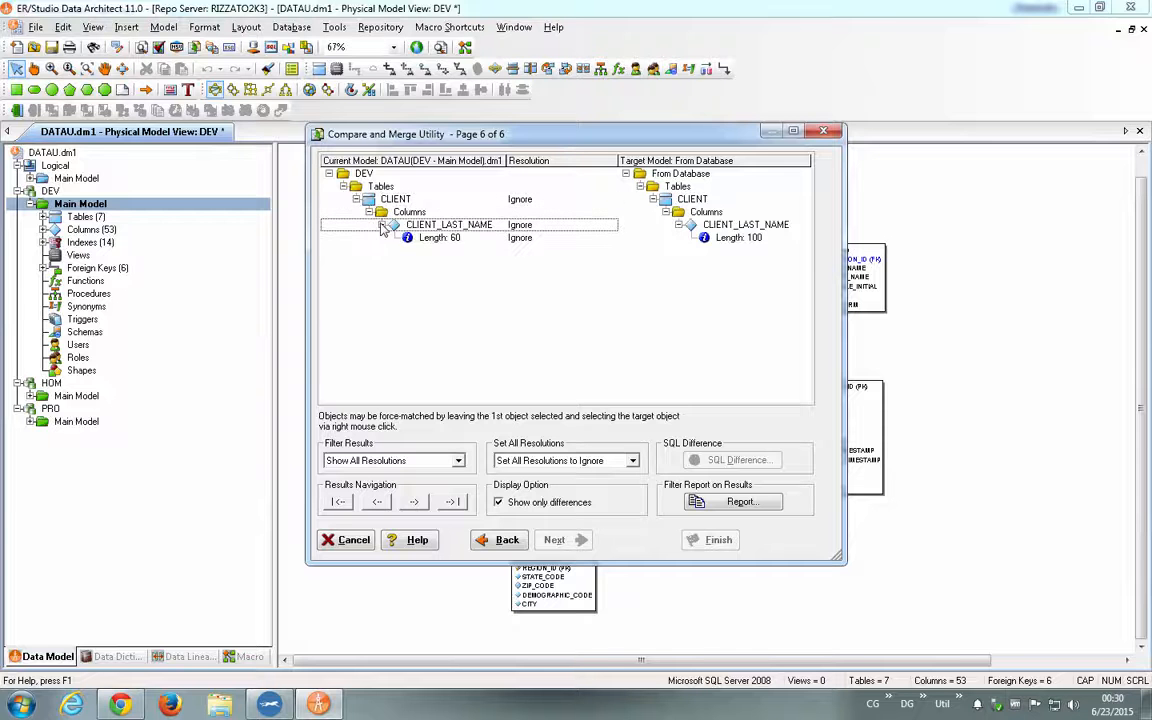
{"action": "left_click", "coordinate": [750, 240]}
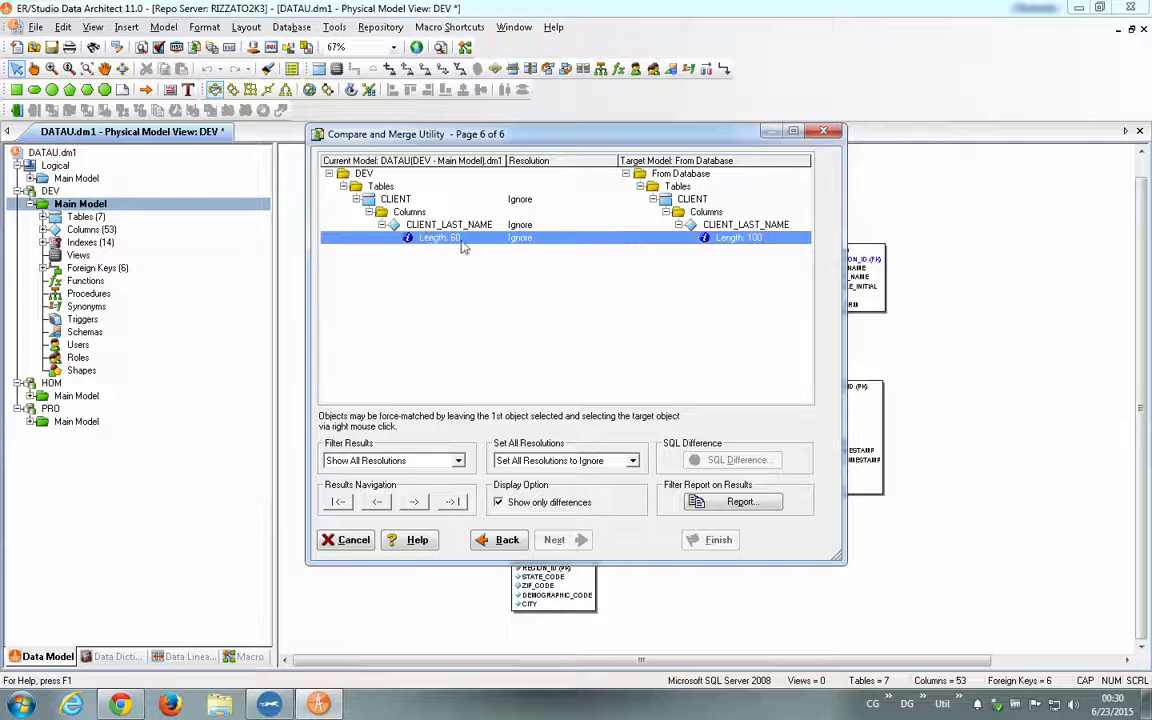
{"action": "left_click", "coordinate": [556, 243]}
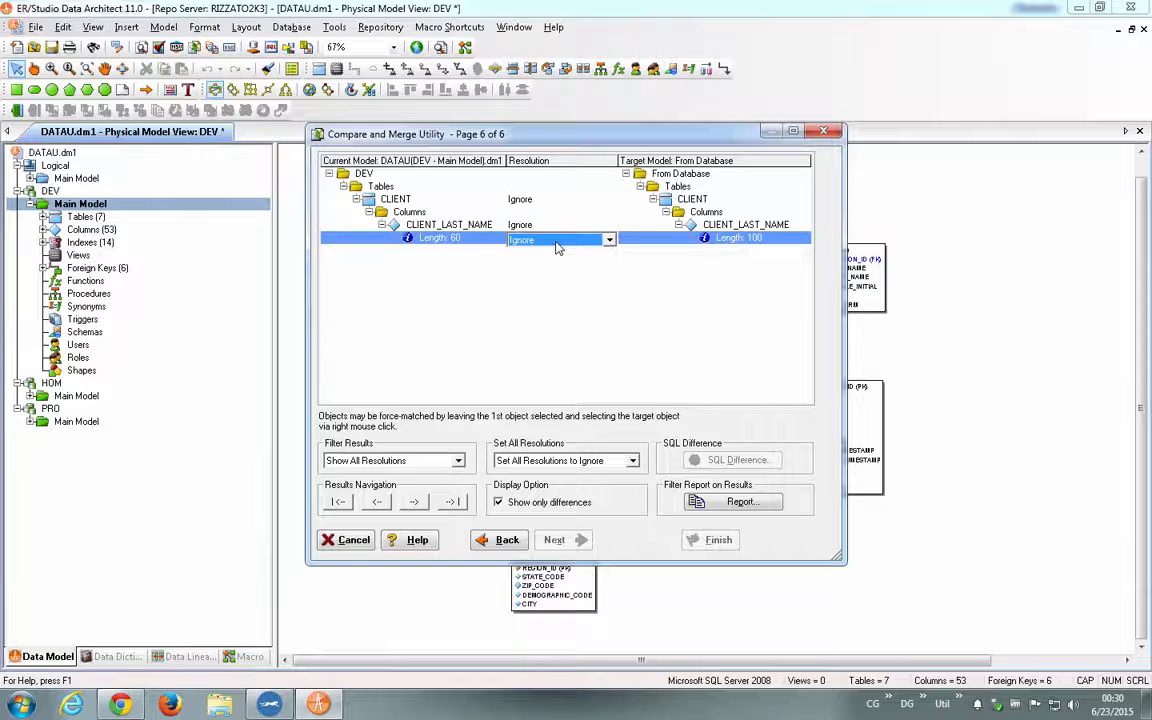
{"action": "left_click", "coordinate": [556, 243]}
{"action": "left_click", "coordinate": [553, 275]}
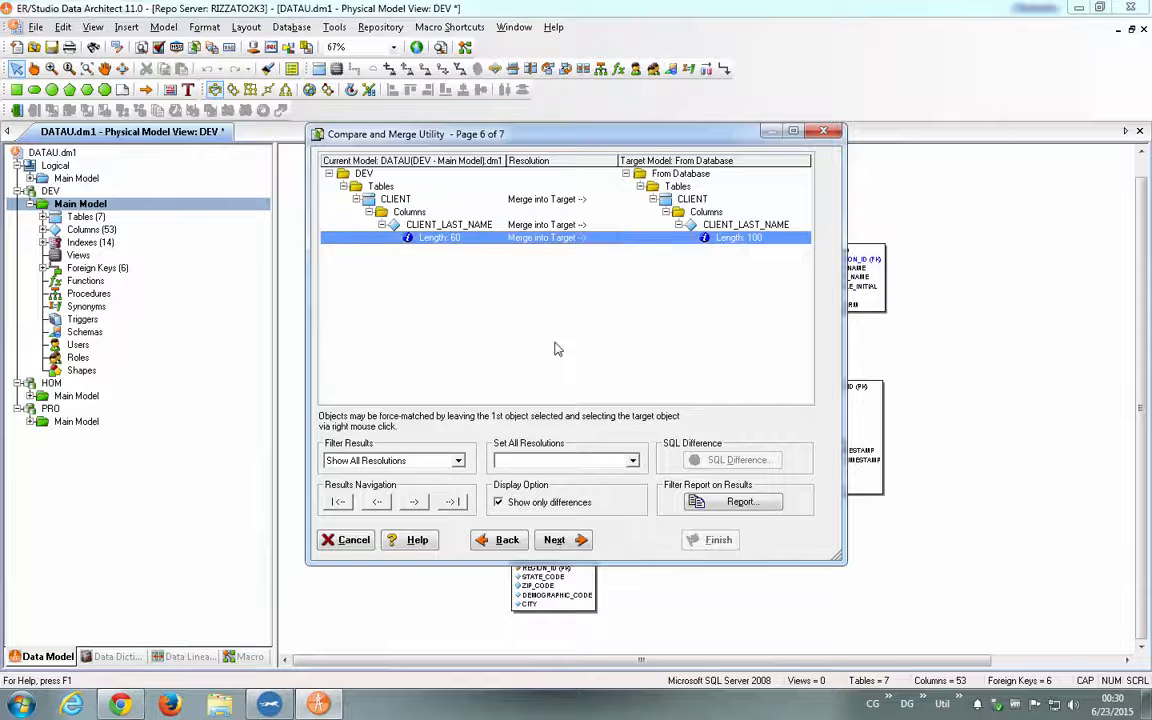
- Generate the database alter script DEV.sql with the preset rebuild options, overwriting the existing file, and open it in Universal ISQL
{"action": "left_click", "coordinate": [556, 539]}
{"action": "left_click", "coordinate": [712, 541]}
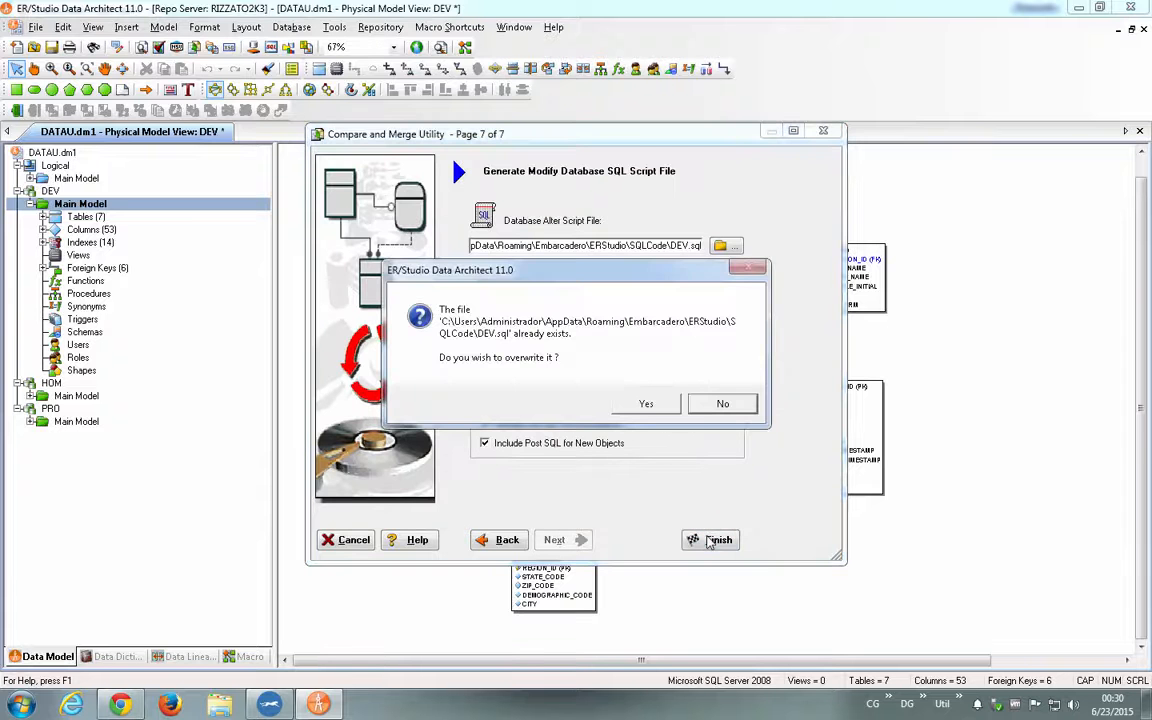
{"action": "left_click", "coordinate": [645, 411]}
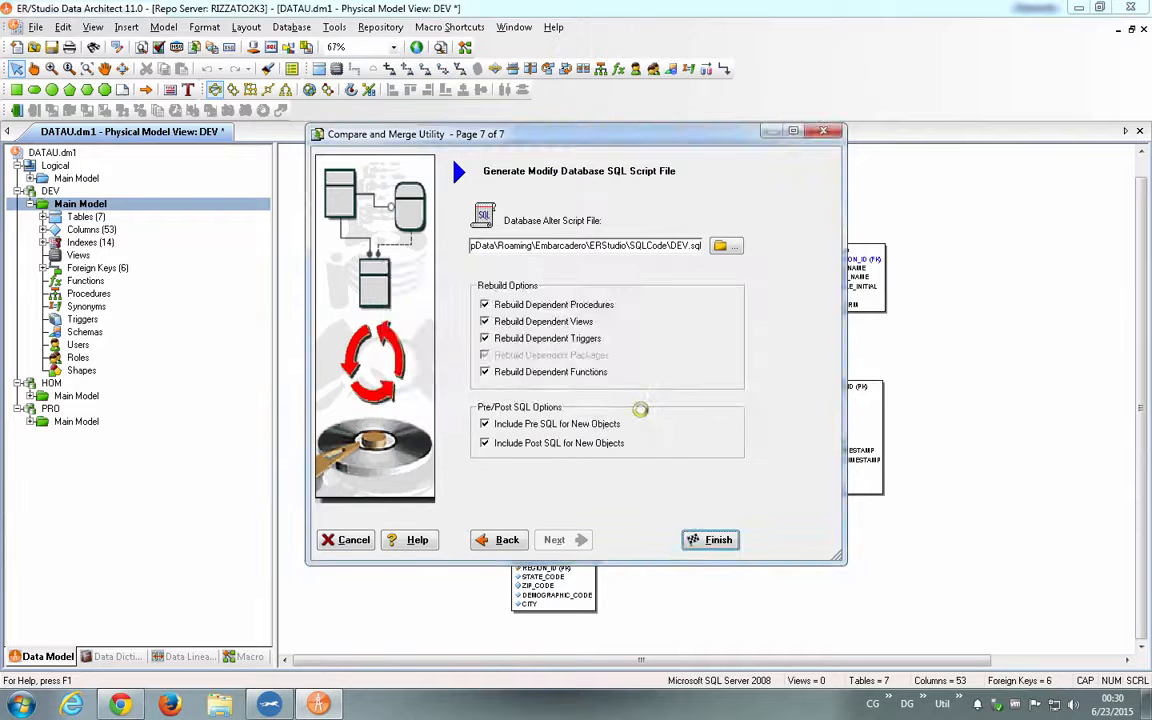
{"action": "left_click", "coordinate": [645, 410]}
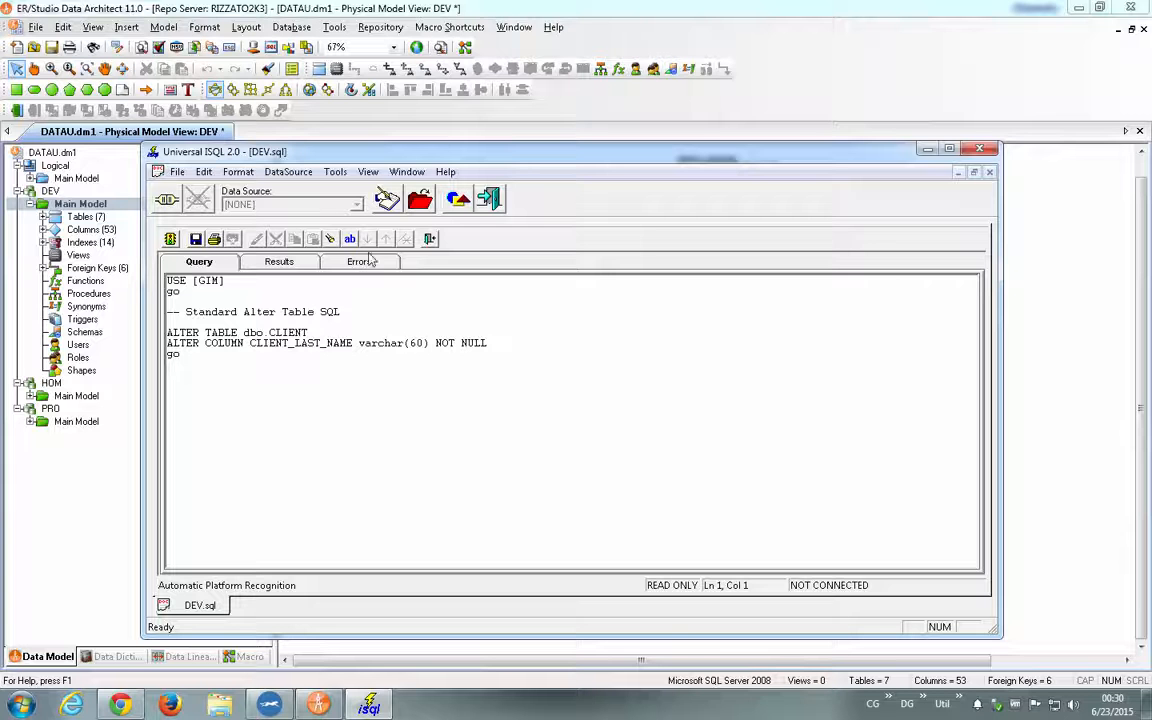
- Exit Universal ISQL and collapse the DEV main model in the model tree
{"action": "left_click", "coordinate": [979, 150]}
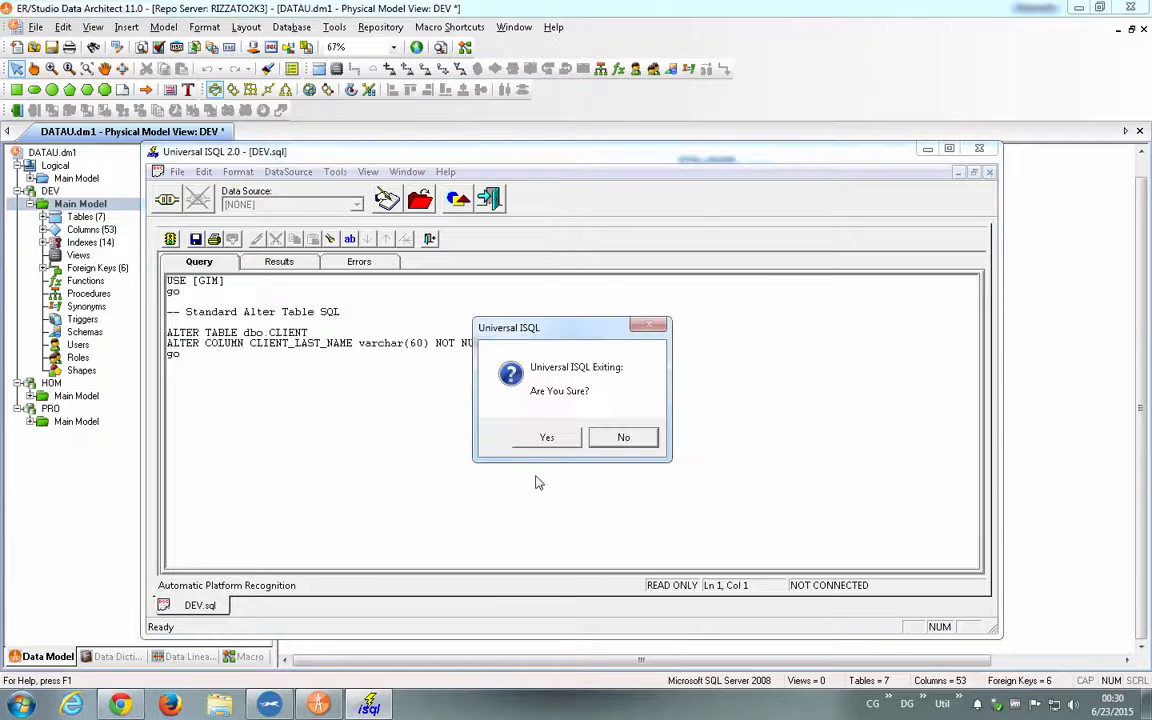
{"action": "left_click", "coordinate": [543, 440]}
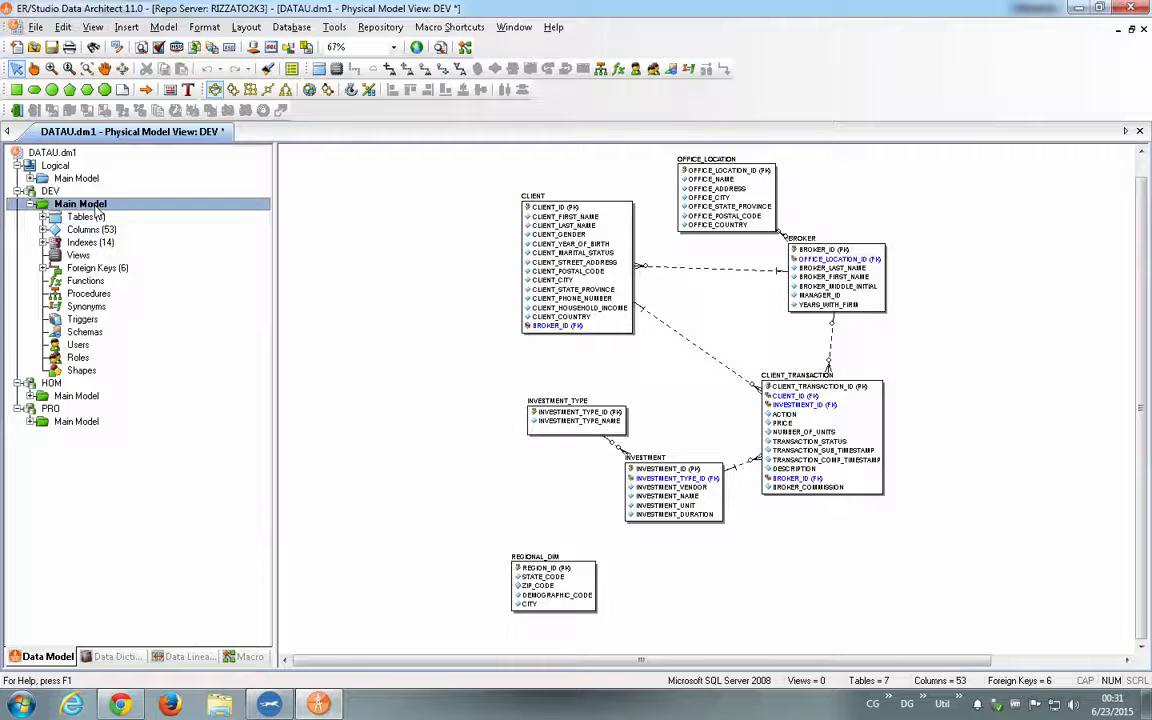
{"action": "left_click", "coordinate": [30, 204]}
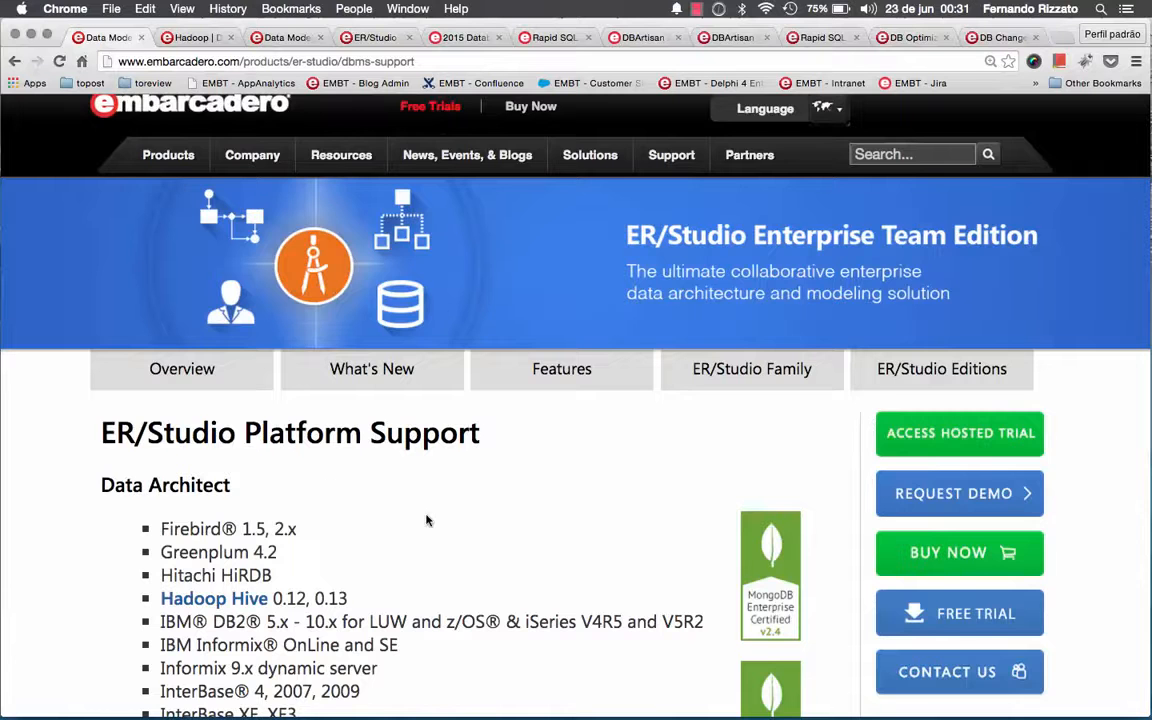
- Switch to the ER/Studio Platform Support page in Chrome and examine the database platforms listed for Data Architect
{"action": "scroll", "coordinate": [426, 520], "scroll_direction": "down", "scroll_amount": 5}
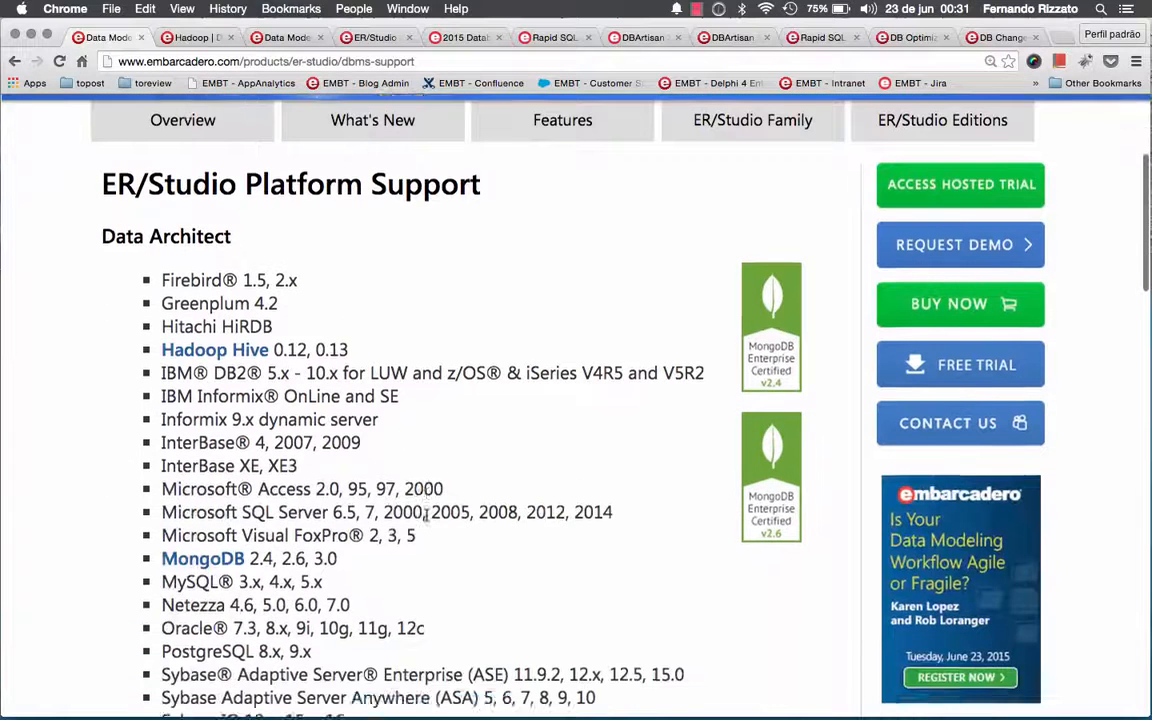
{"action": "scroll", "coordinate": [426, 515], "scroll_direction": "down", "scroll_amount": 3}
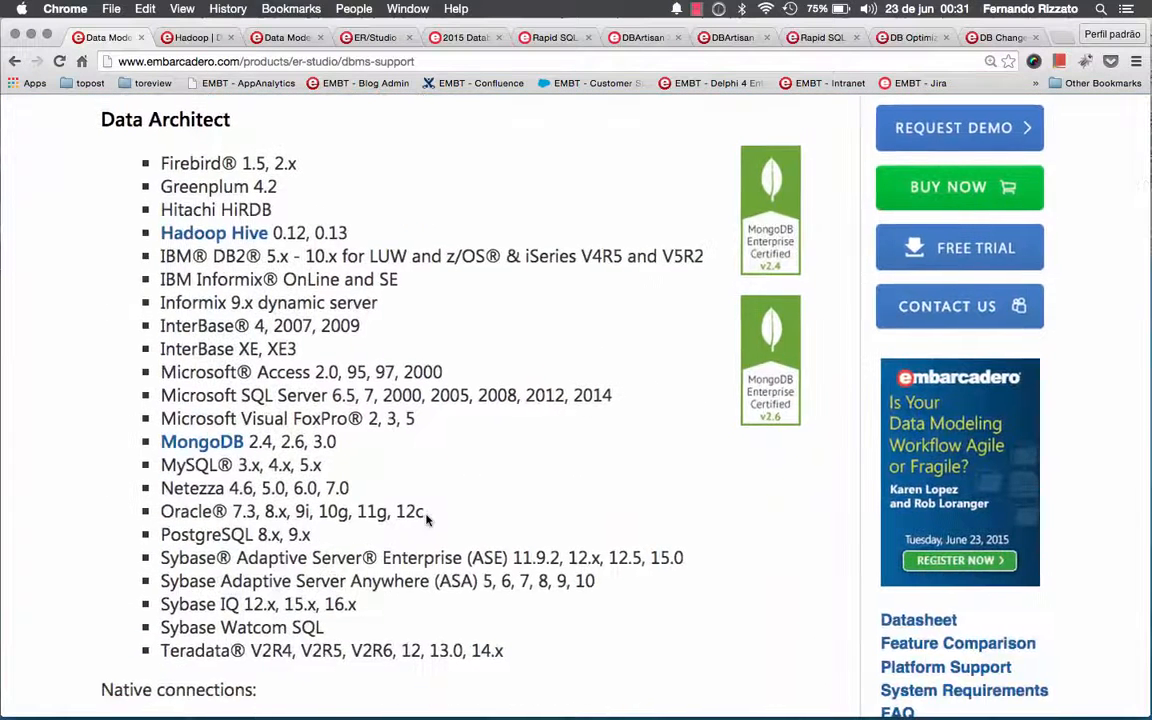
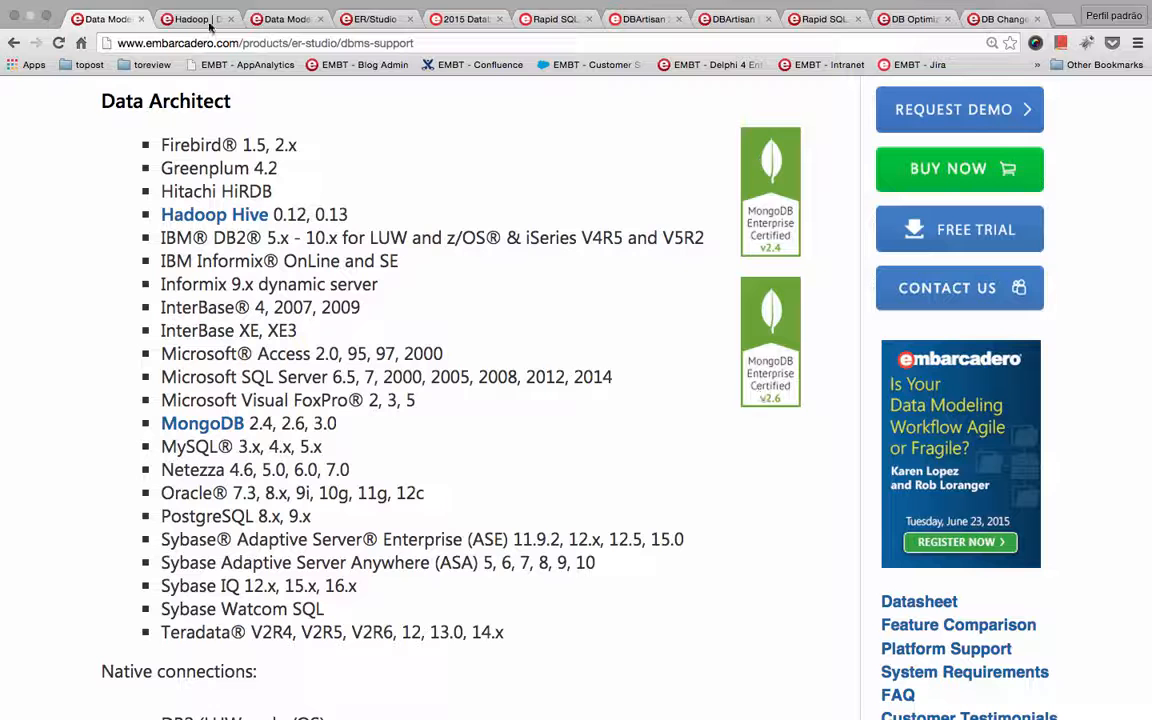
- Examine the Hadoop Hive page describing the business challenges solved and the reverse and forward engineering support
{"action": "left_click", "coordinate": [199, 19]}
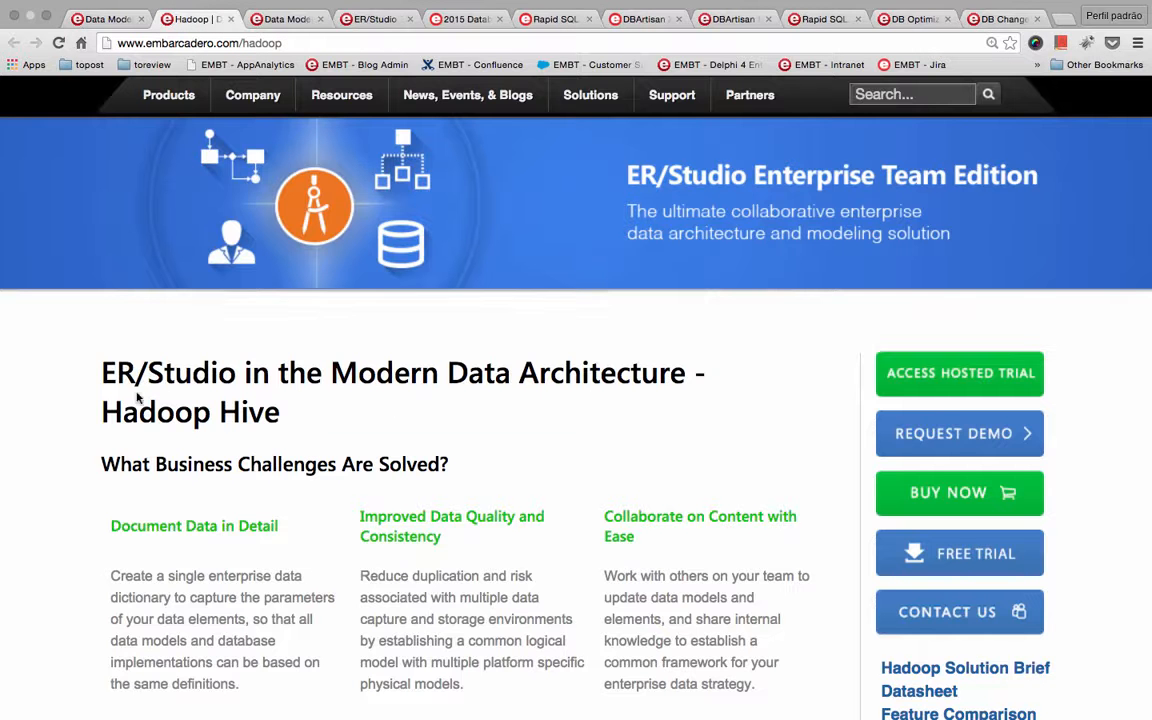
{"action": "scroll", "coordinate": [272, 410], "scroll_direction": "down", "scroll_amount": 3}
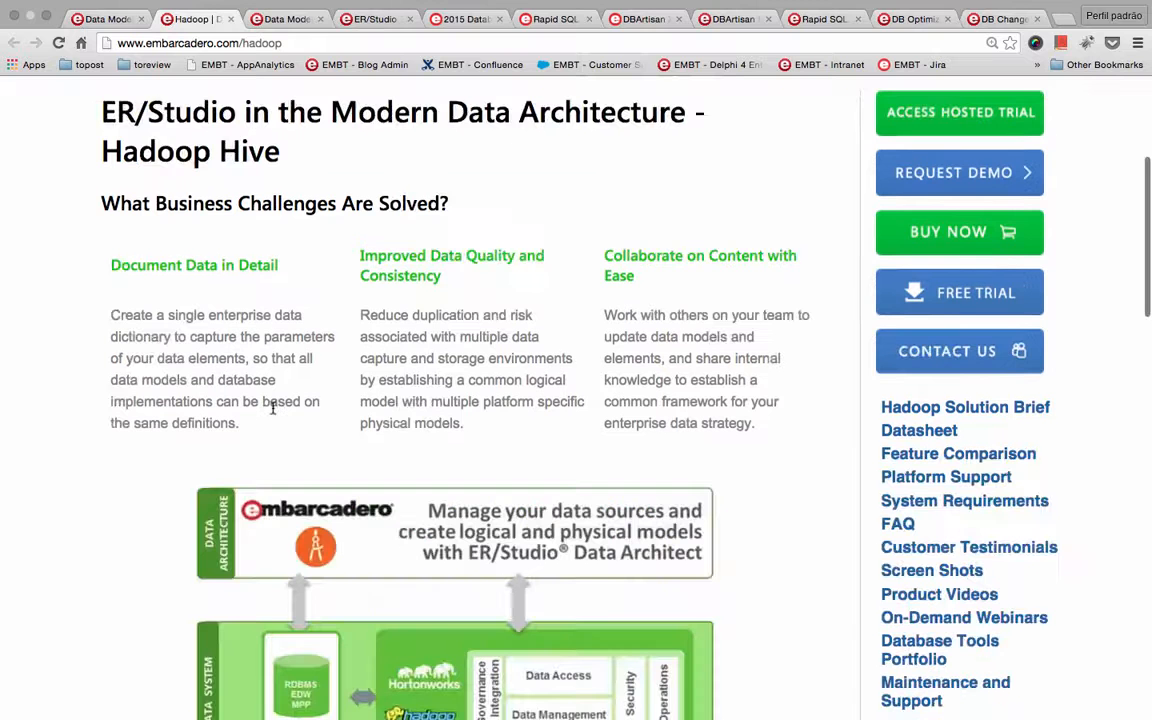
{"action": "scroll", "coordinate": [272, 410], "scroll_direction": "down", "scroll_amount": 4}
{"action": "scroll", "coordinate": [272, 410], "scroll_direction": "down", "scroll_amount": 6}
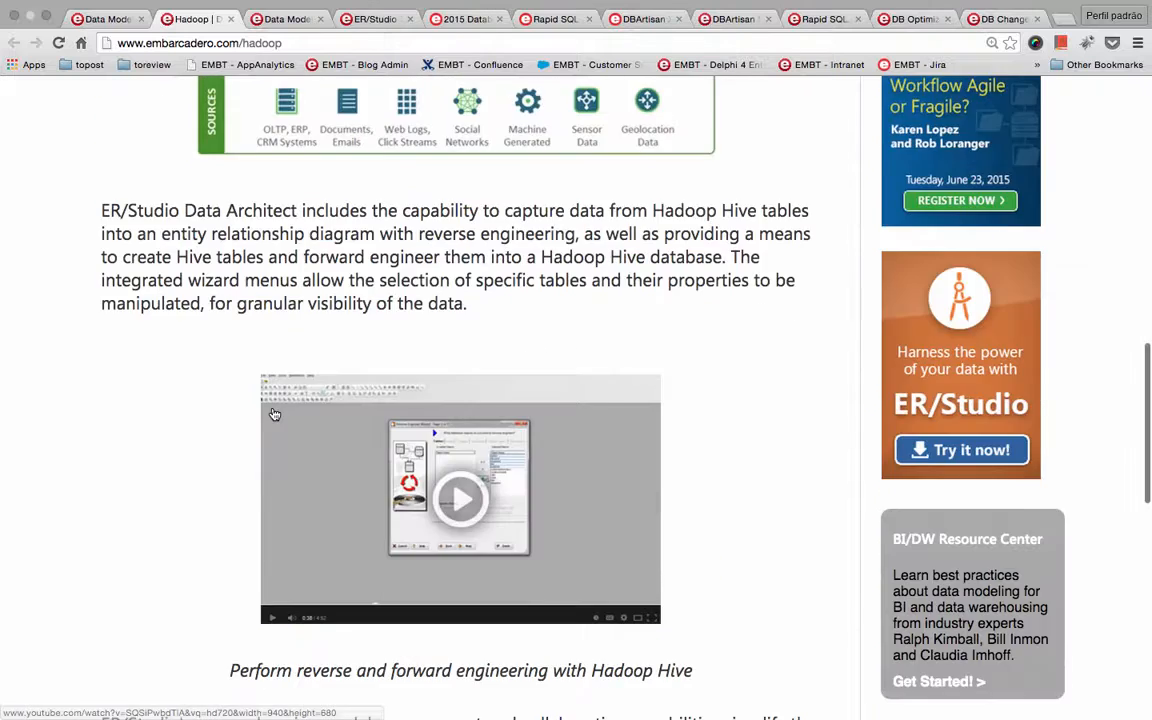
{"action": "scroll", "coordinate": [272, 410], "scroll_direction": "down", "scroll_amount": 5}
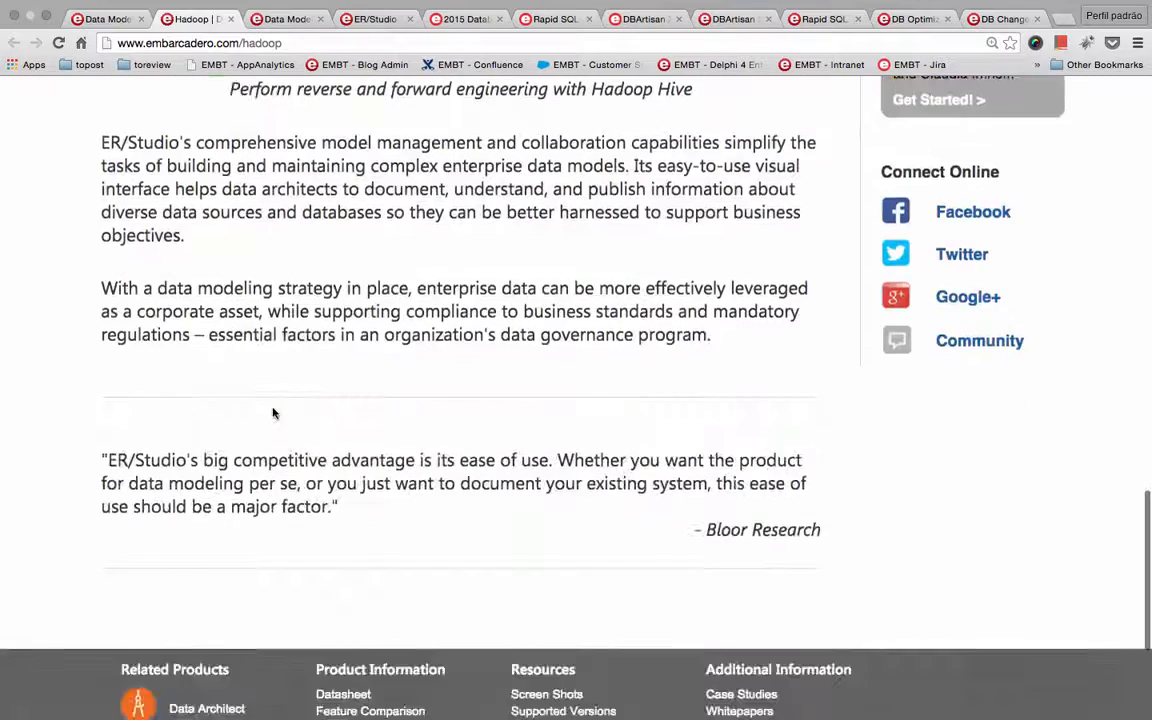
{"action": "scroll", "coordinate": [272, 410], "scroll_direction": "up", "scroll_amount": 10}
{"action": "scroll", "coordinate": [272, 410], "scroll_direction": "up", "scroll_amount": 8}
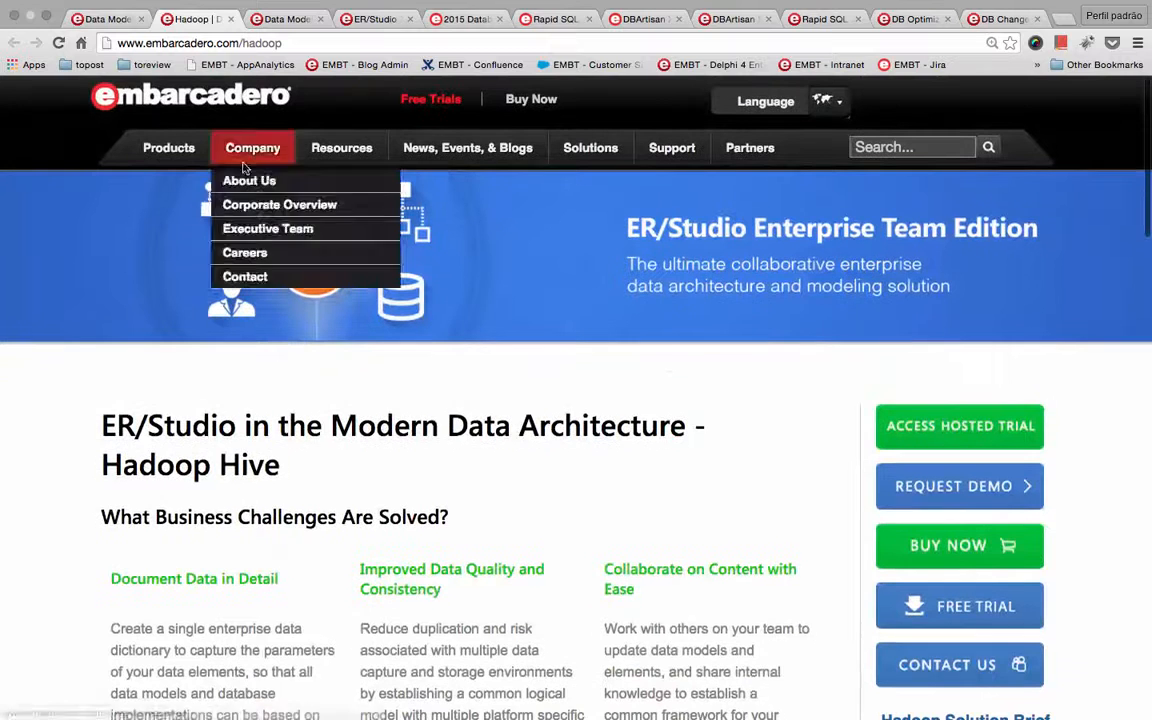
- Examine the MongoDB page describing how Data Architect reverse engineers and documents MongoDB databases
{"action": "left_click", "coordinate": [290, 19]}
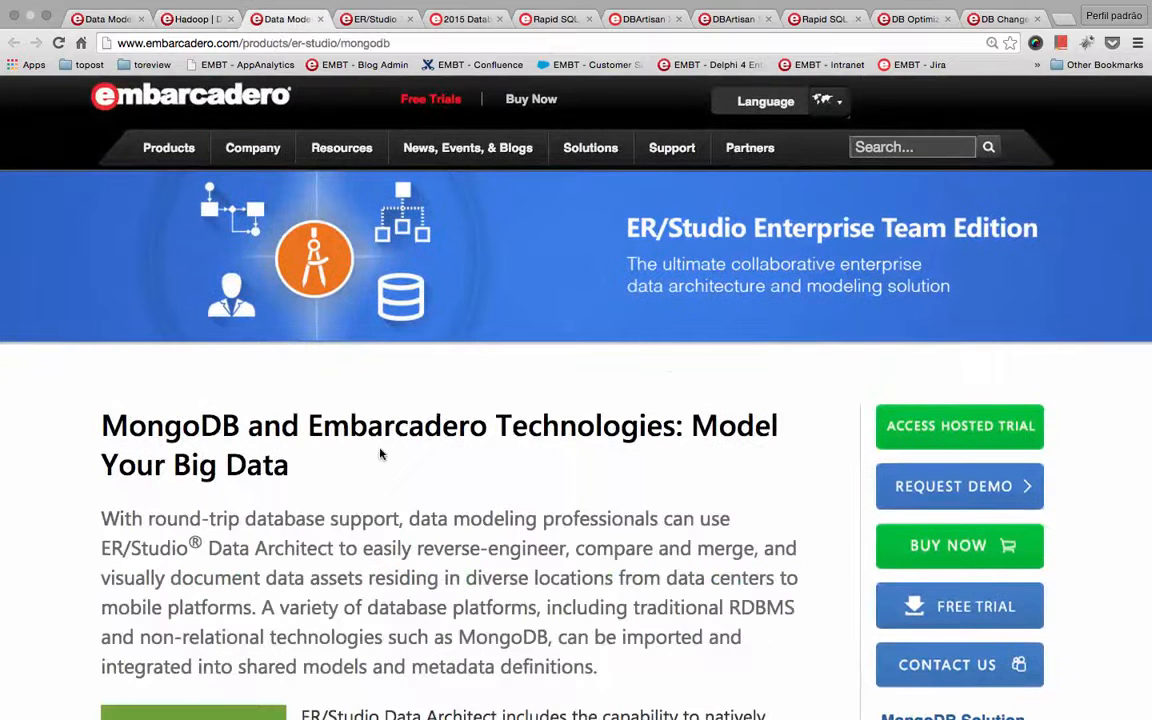
{"action": "scroll", "coordinate": [379, 452], "scroll_direction": "down", "scroll_amount": 3}
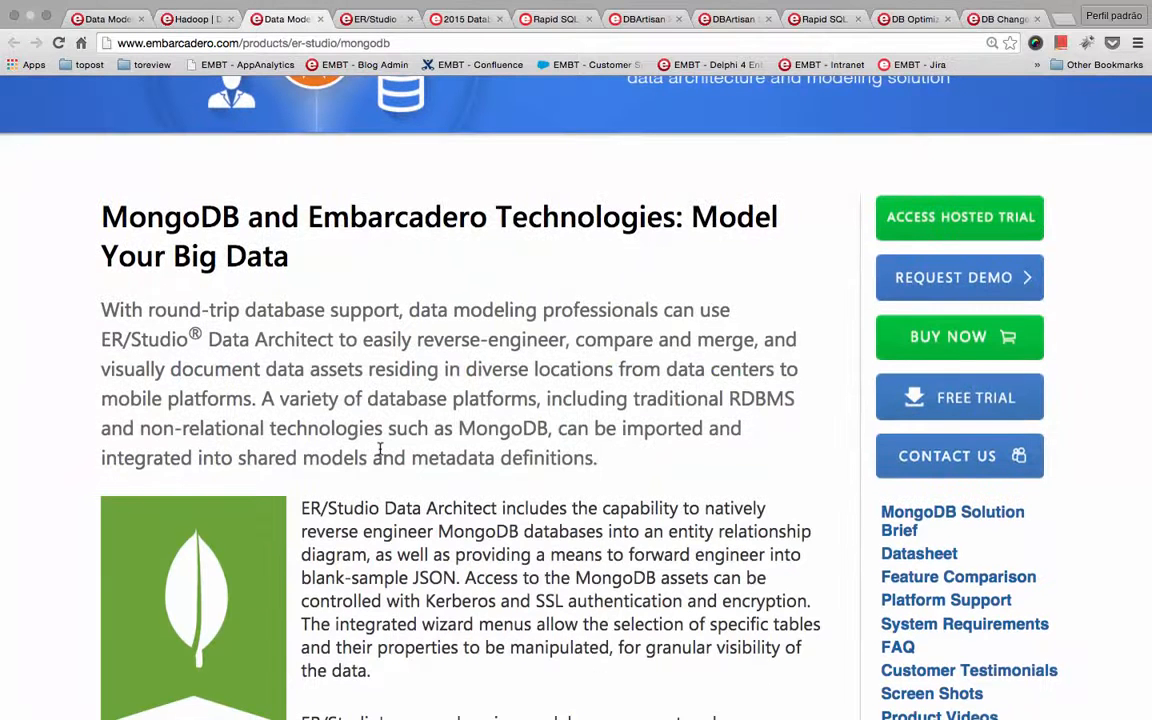
{"action": "scroll", "coordinate": [379, 452], "scroll_direction": "down", "scroll_amount": 8}
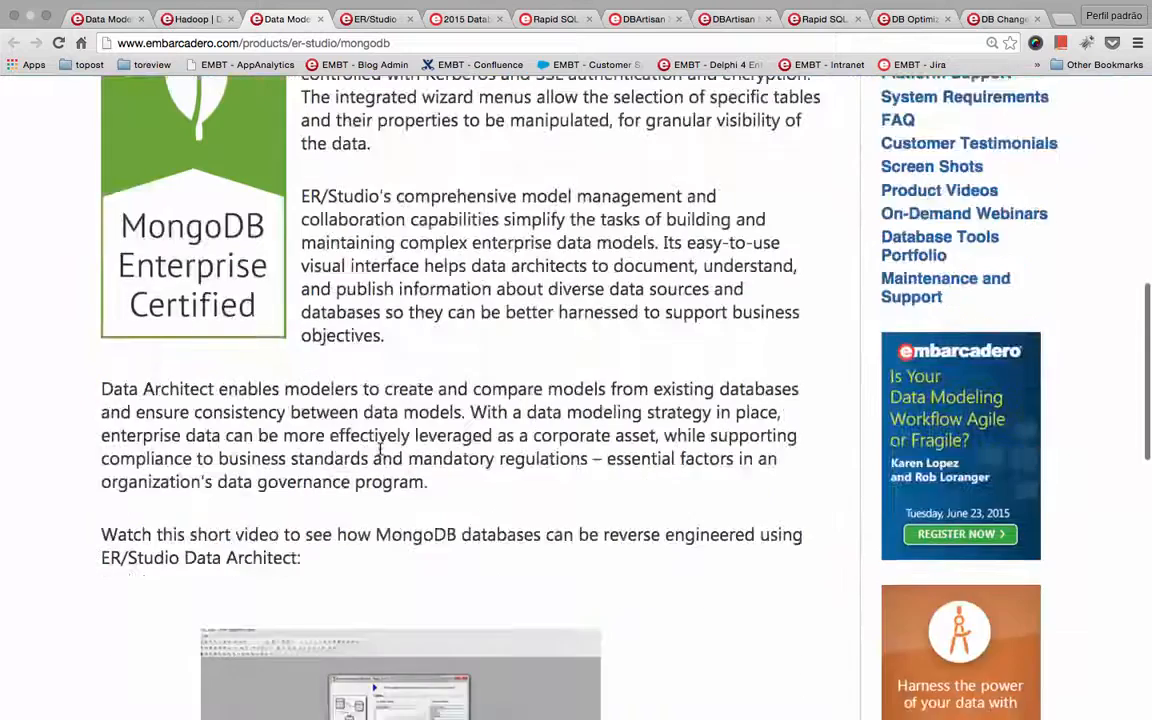
{"action": "scroll", "coordinate": [379, 452], "scroll_direction": "down", "scroll_amount": 12}
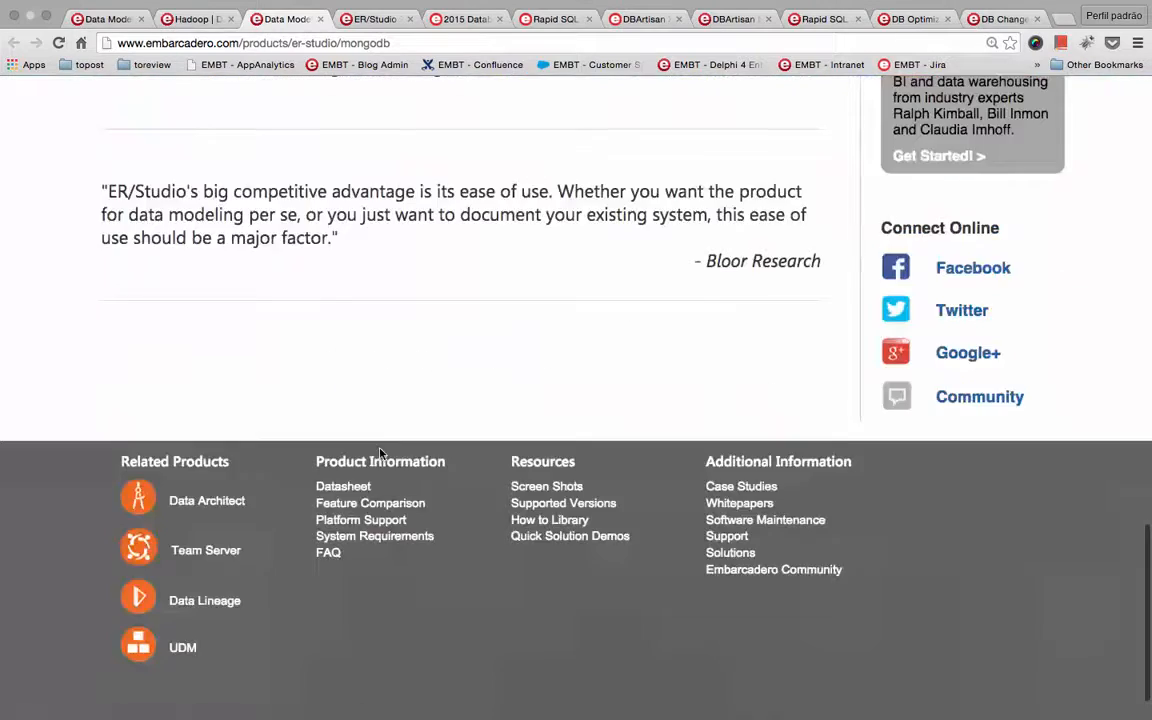
{"action": "scroll", "coordinate": [379, 452], "scroll_direction": "up", "scroll_amount": 20}
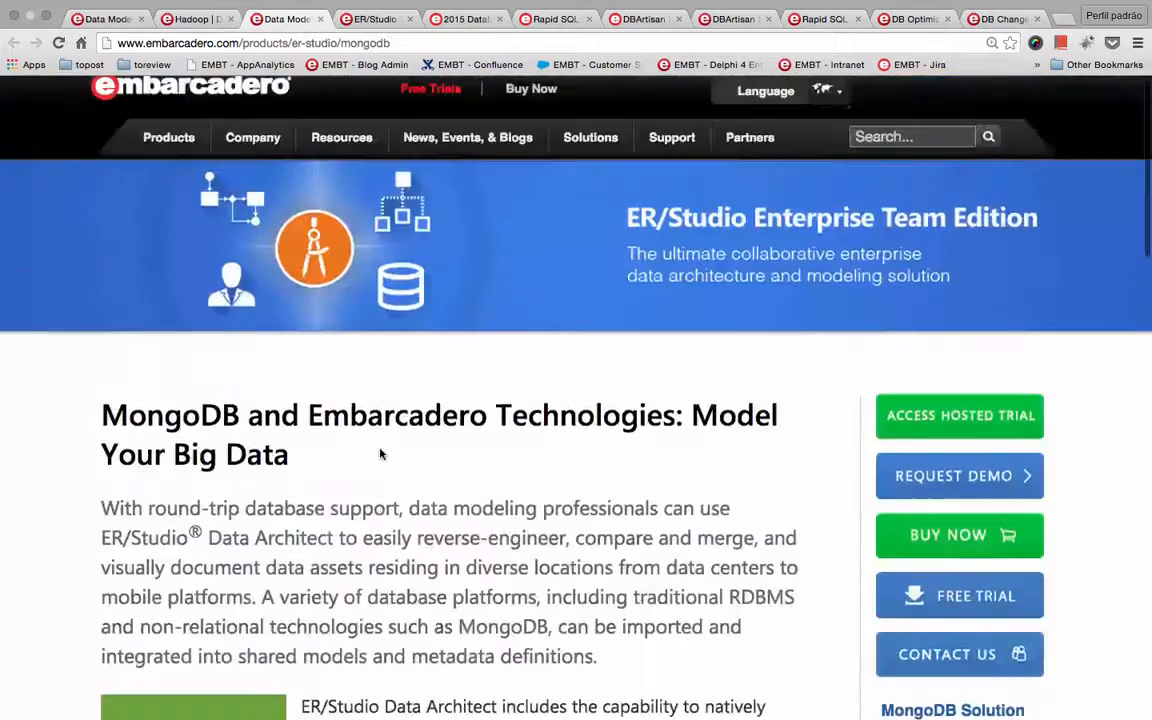
- Return to the ER/Studio Platform Support page and review the Data Architect platforms and native connections lists
{"action": "left_click", "coordinate": [110, 19]}
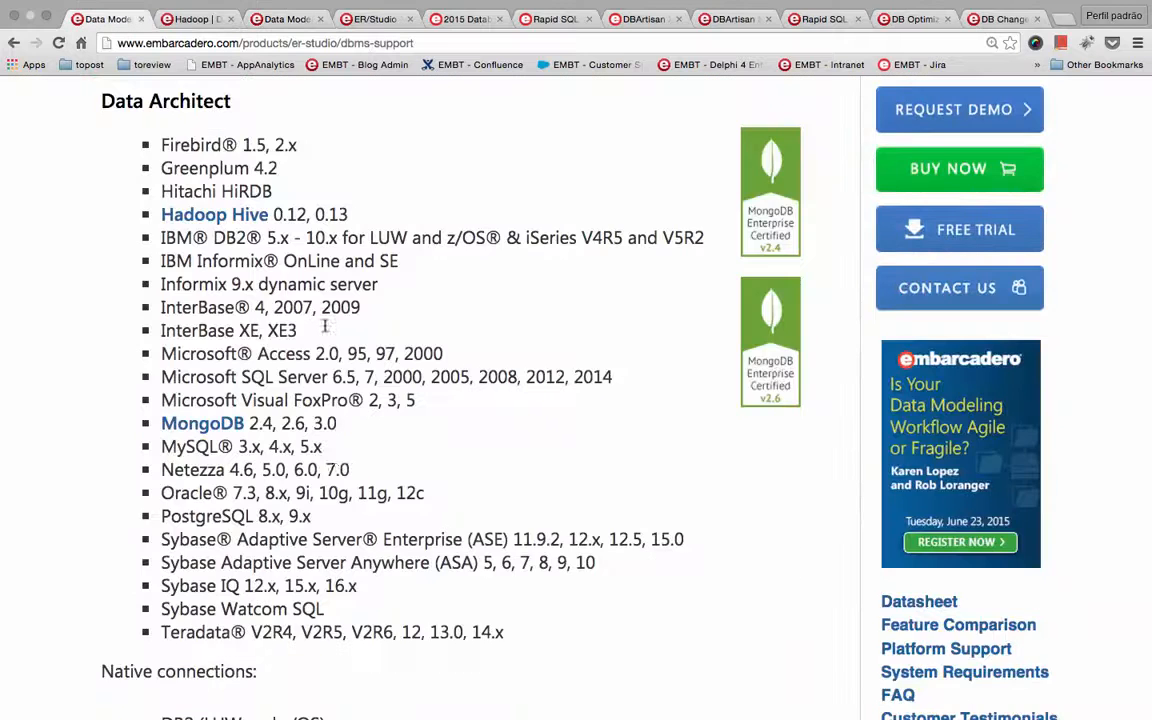
{"action": "scroll", "coordinate": [334, 460], "scroll_direction": "down", "scroll_amount": 7}
{"action": "scroll", "coordinate": [334, 457], "scroll_direction": "up", "scroll_amount": 2}
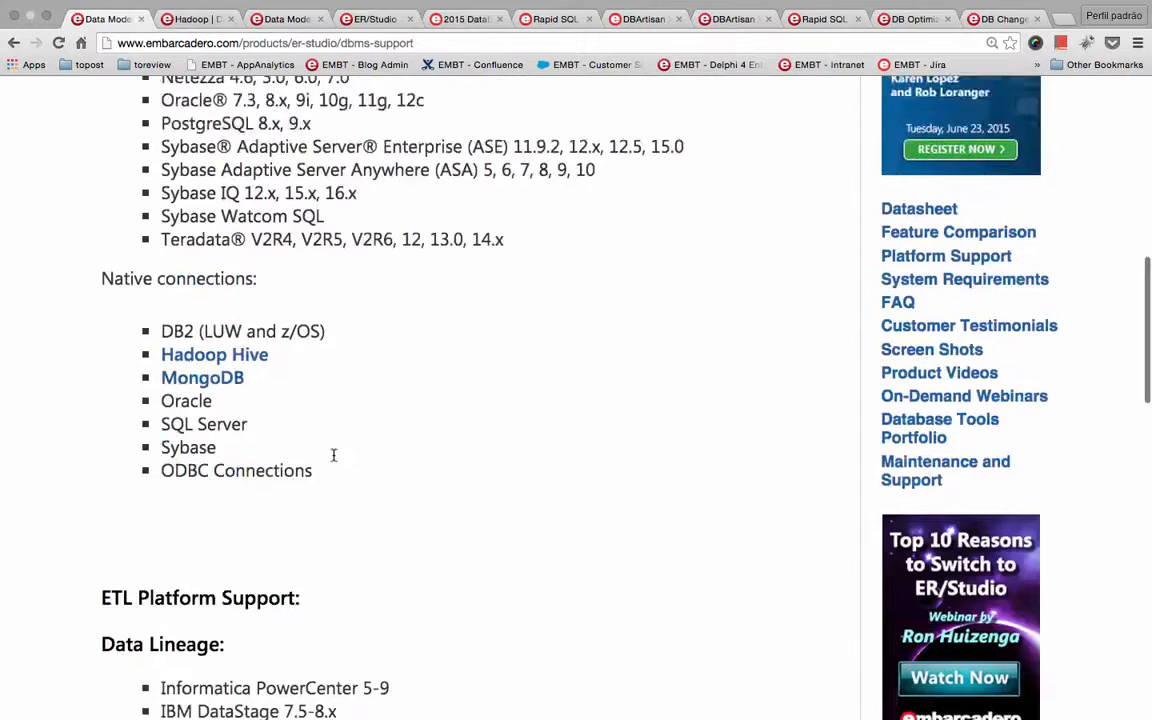
{"action": "scroll", "coordinate": [334, 455], "scroll_direction": "up", "scroll_amount": 10}
{"action": "scroll", "coordinate": [334, 455], "scroll_direction": "down", "scroll_amount": 1}
{"action": "scroll", "coordinate": [334, 452], "scroll_direction": "up", "scroll_amount": 1}
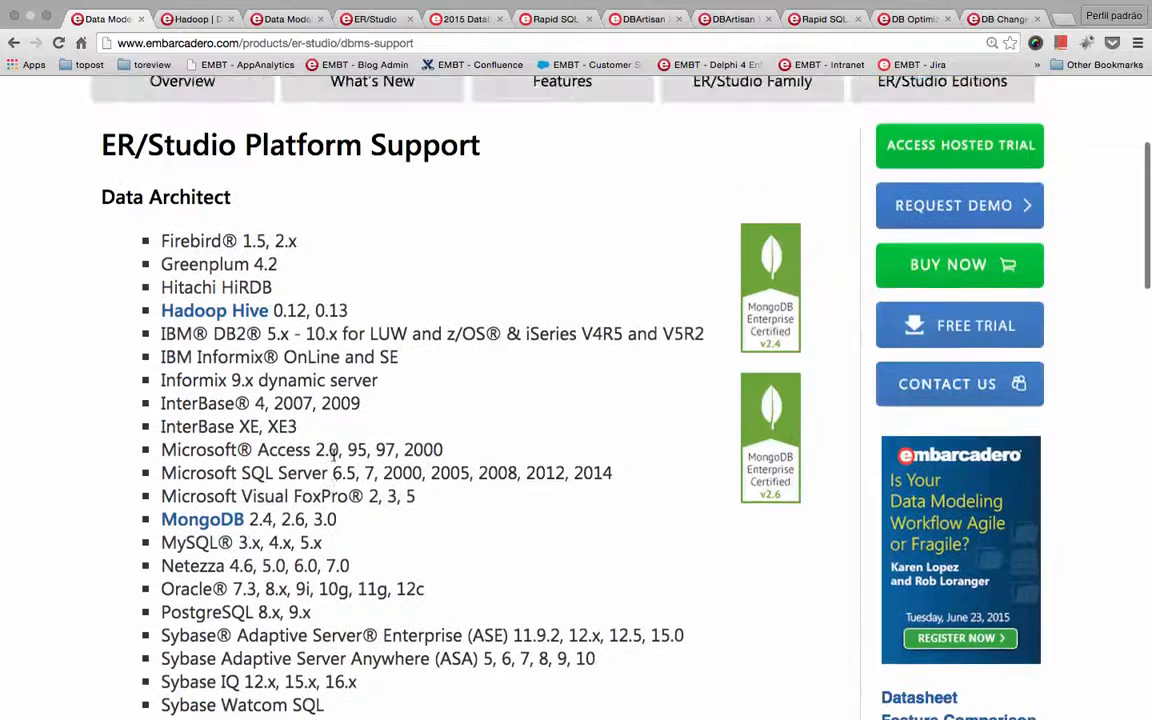
{"action": "scroll", "coordinate": [334, 455], "scroll_direction": "down", "scroll_amount": 1}
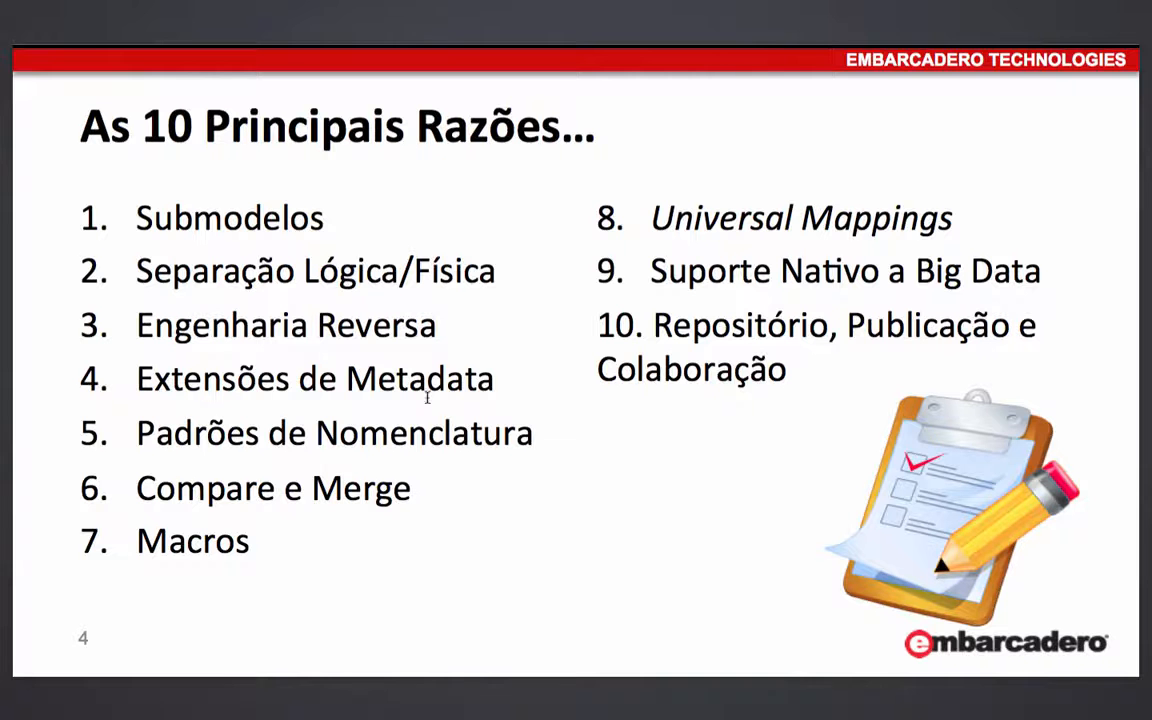
- Switch to the VMware Fusion virtual machine and bring ER/Studio Data Architect with the DATAU model to the front
{"action": "key", "text": "super+Tab"}
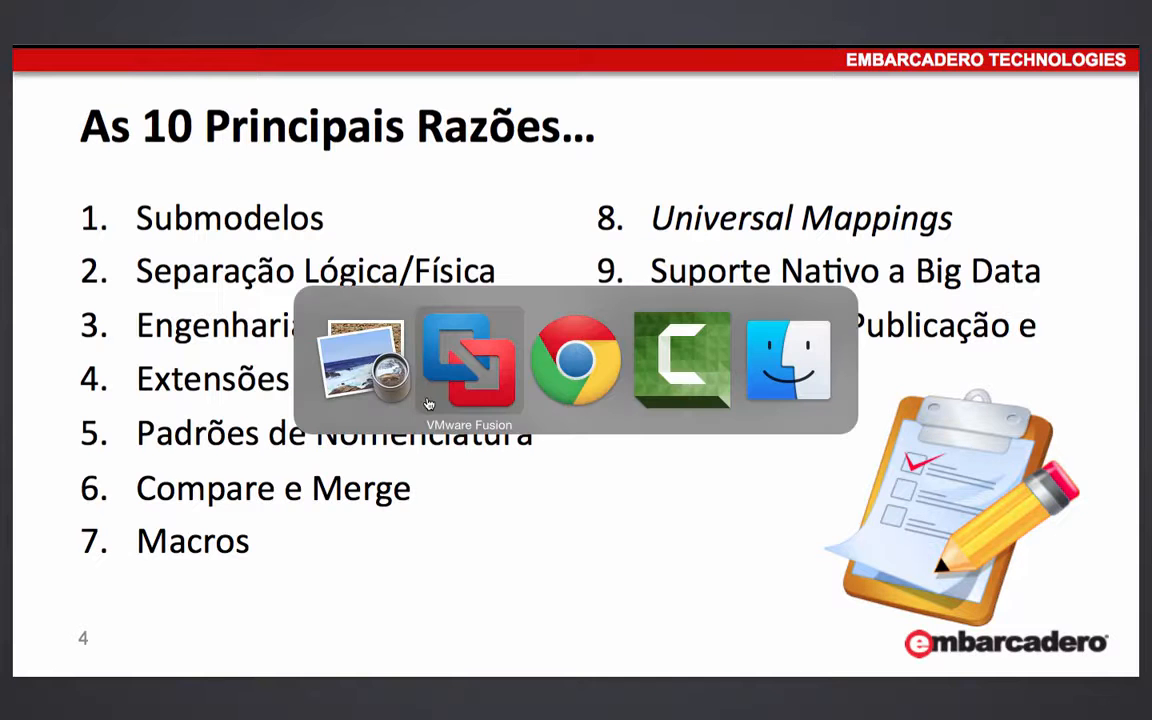
{"action": "left_click", "coordinate": [428, 403]}
{"action": "left_click", "coordinate": [267, 706]}
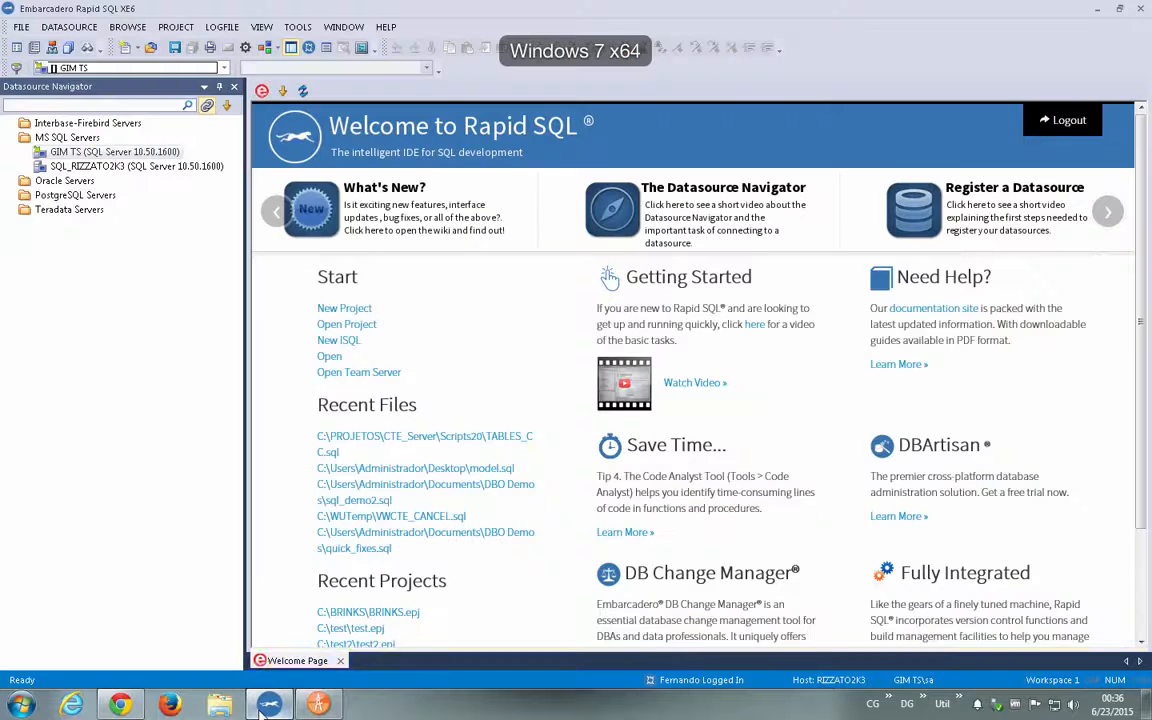
{"action": "left_click", "coordinate": [314, 706]}
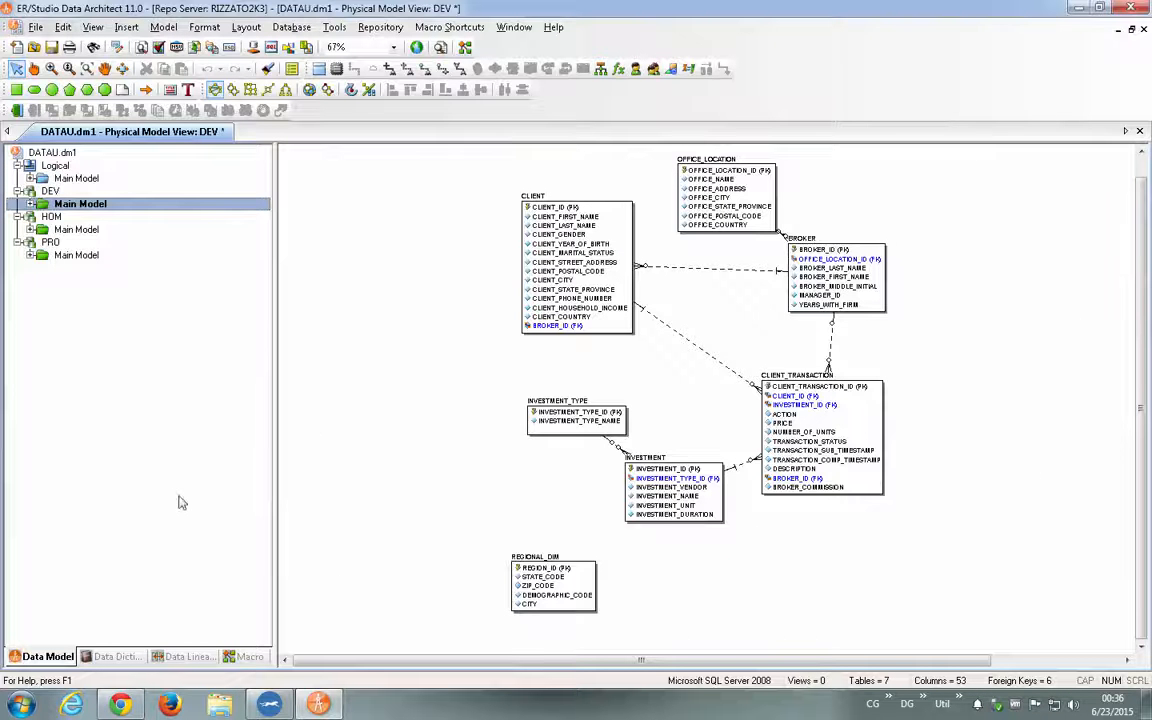
- Inspect the Attachments folder in the DATAU data dictionary, then return to the data model tree
{"action": "left_click", "coordinate": [112, 657]}
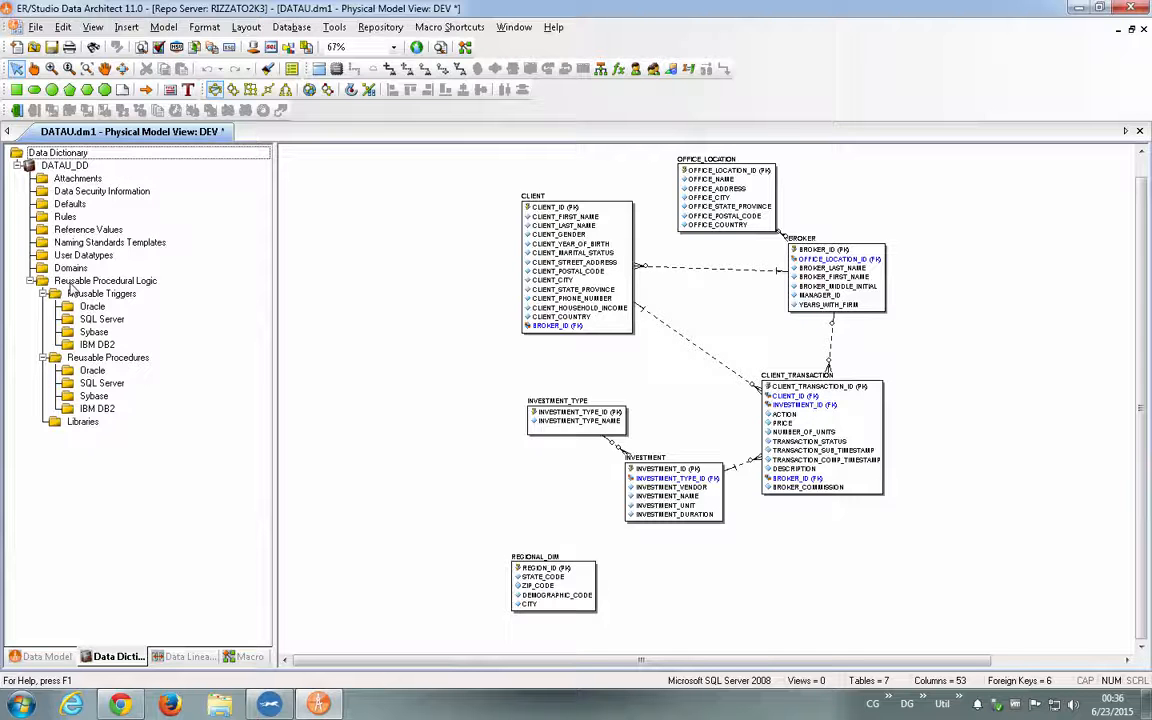
{"action": "left_click", "coordinate": [86, 179]}
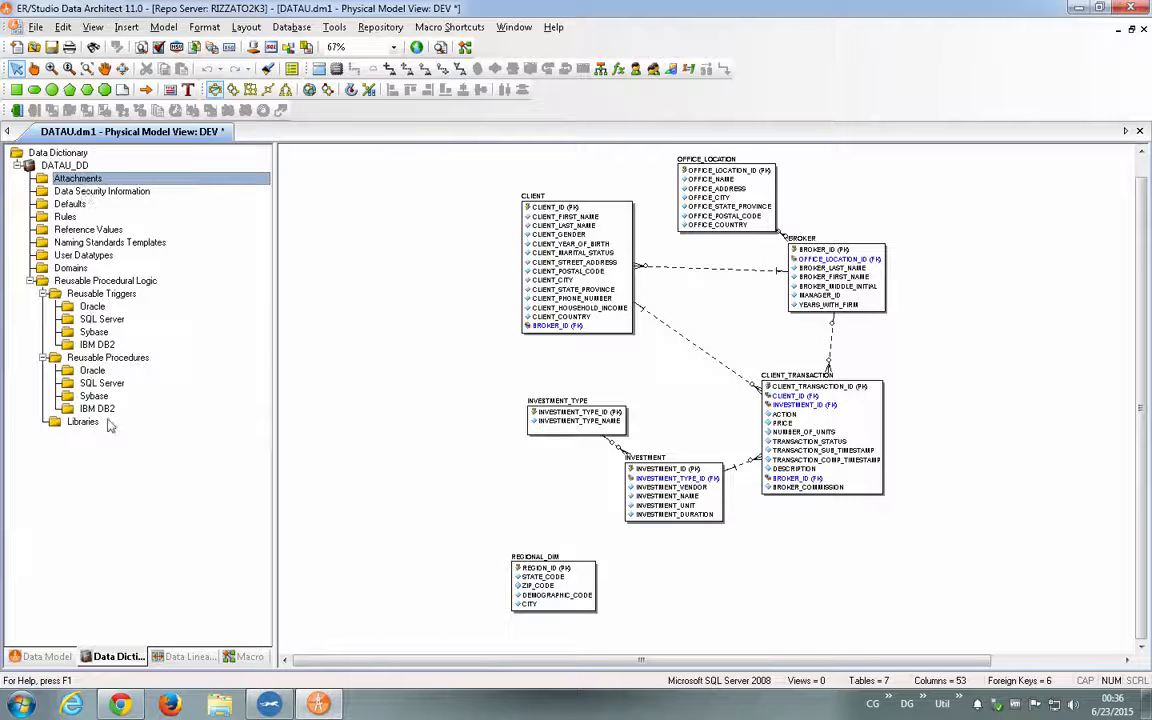
{"action": "left_click", "coordinate": [45, 656]}
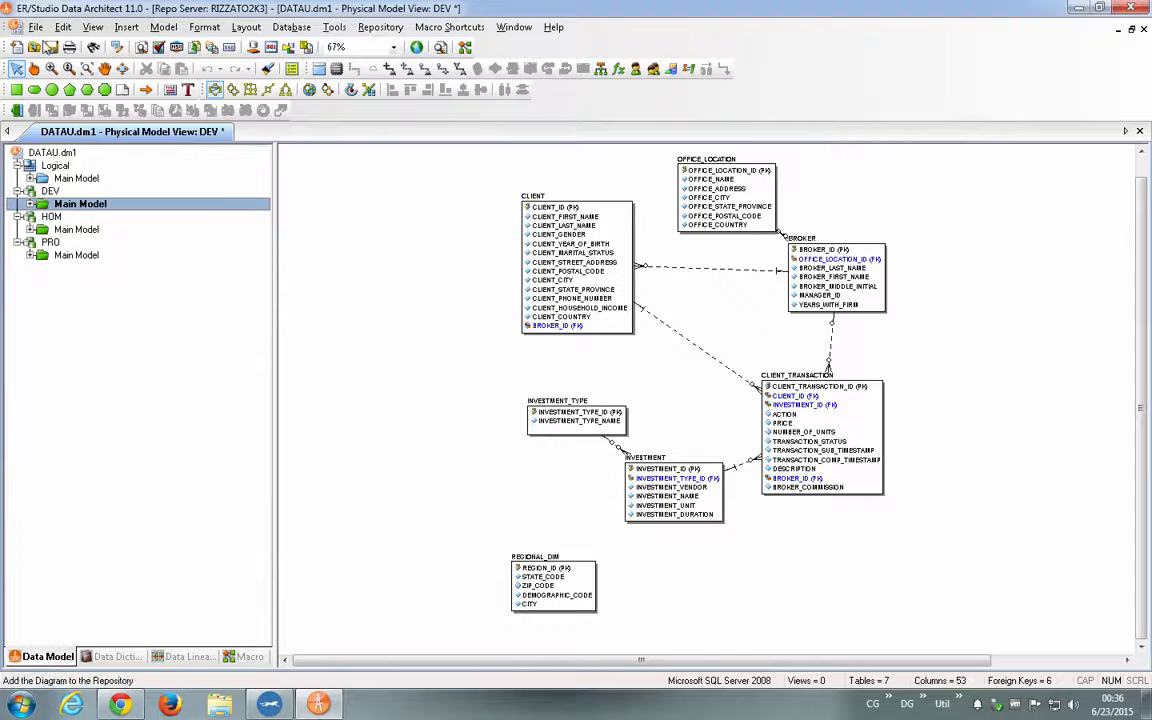
- Open the GIMDB.DM1 sample model and collapse the logical Data Classification View and the GIM_DW main model
{"action": "left_click", "coordinate": [35, 48]}
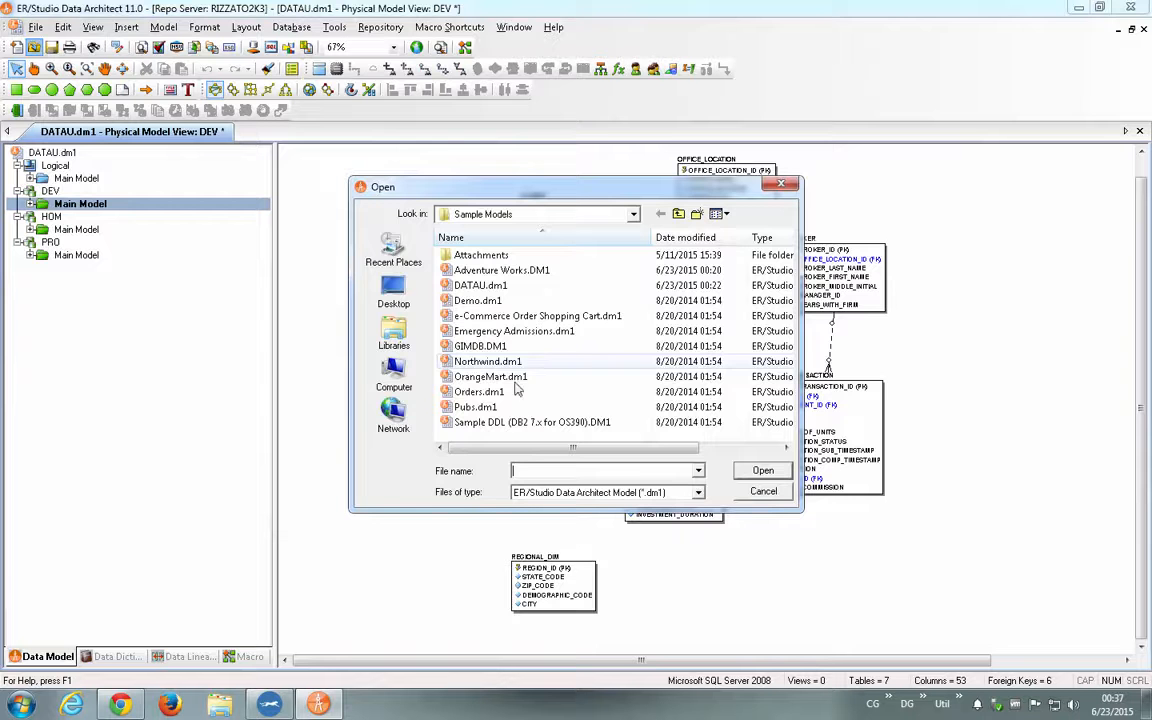
{"action": "double_click", "coordinate": [504, 347]}
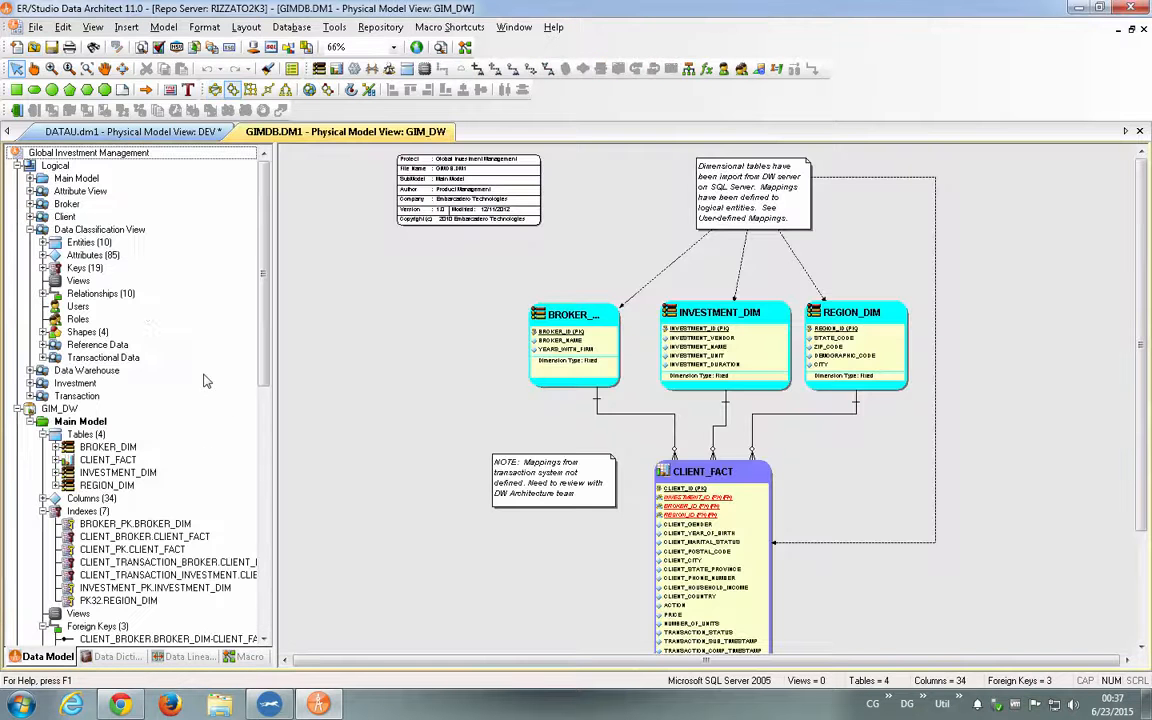
{"action": "left_click", "coordinate": [31, 229]}
{"action": "left_click", "coordinate": [30, 293]}
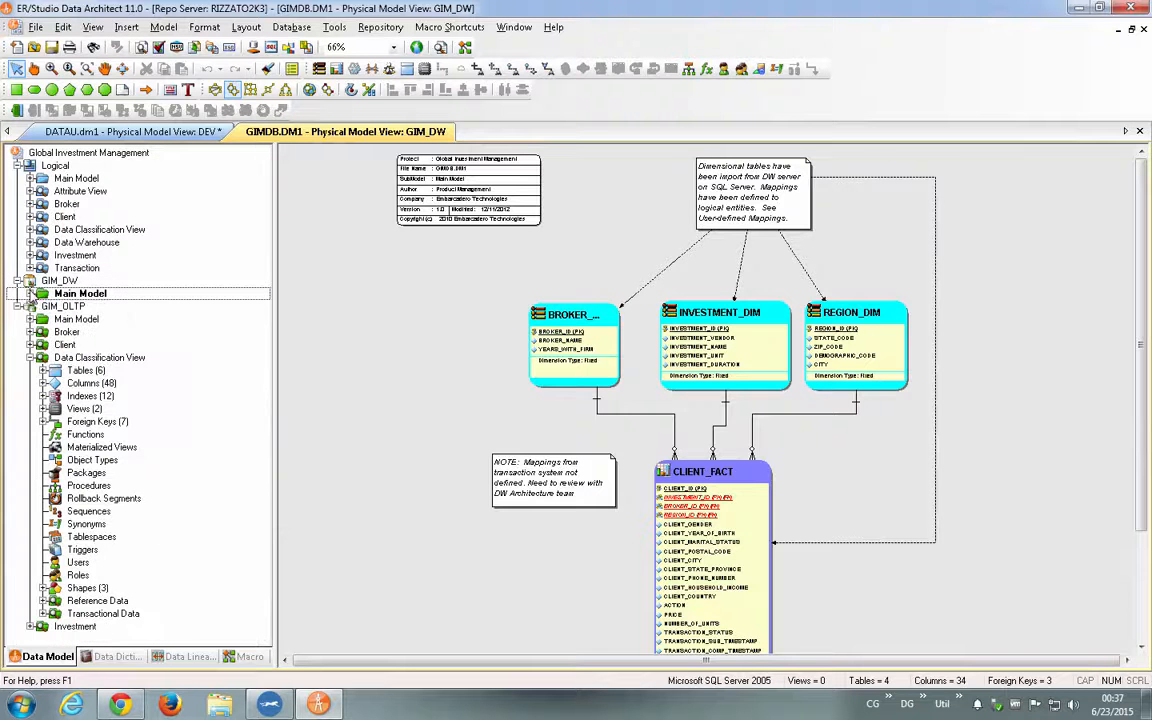
- Examine the GIMDB data dictionary, including its attachments, reference values, naming standards templates and domains
{"action": "left_click", "coordinate": [115, 656]}
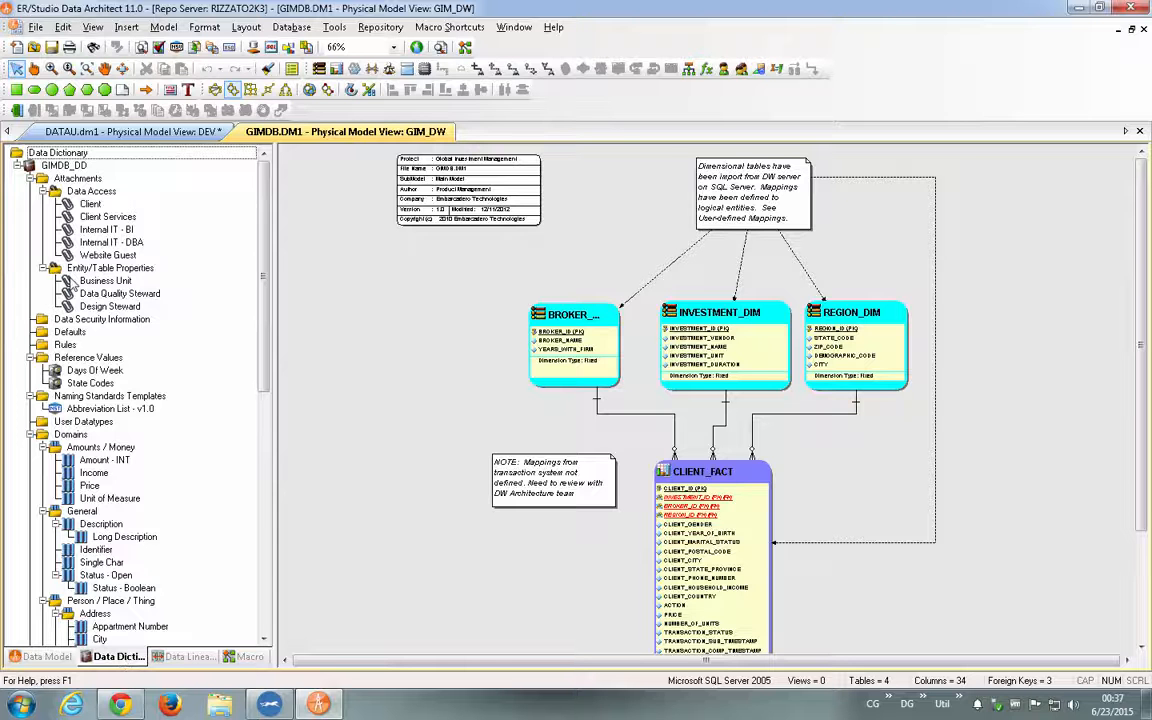
{"action": "scroll", "coordinate": [127, 381], "scroll_direction": "down", "scroll_amount": 4}
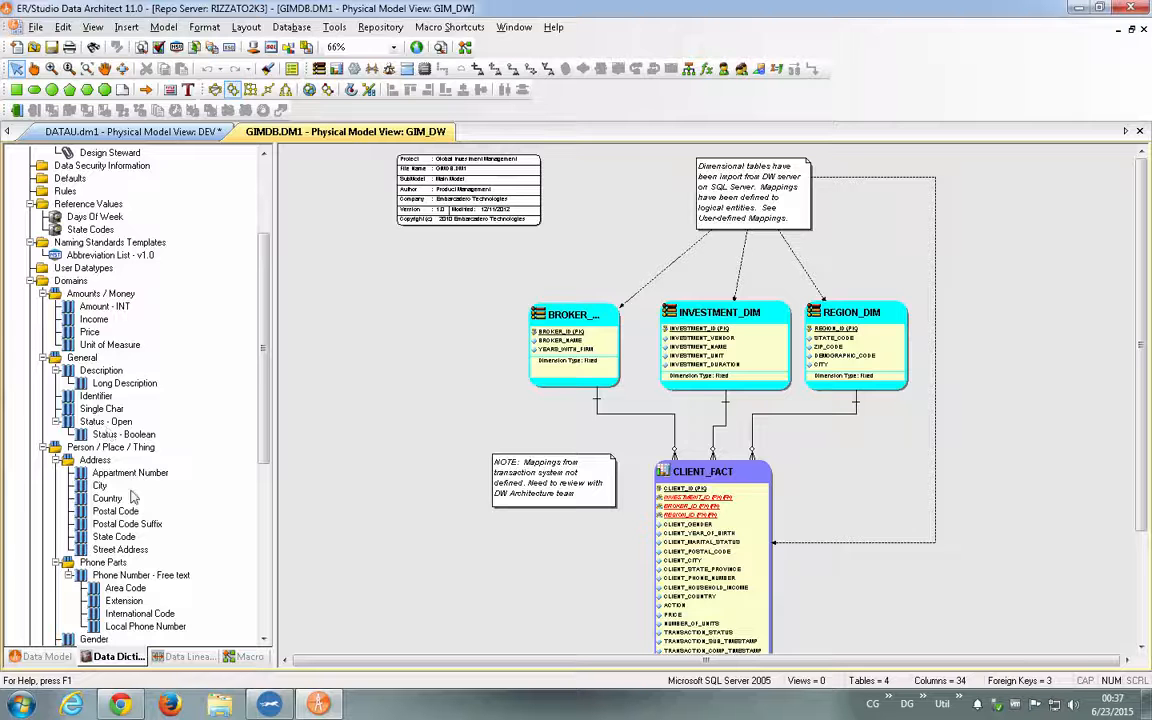
{"action": "scroll", "coordinate": [117, 479], "scroll_direction": "down", "scroll_amount": 2}
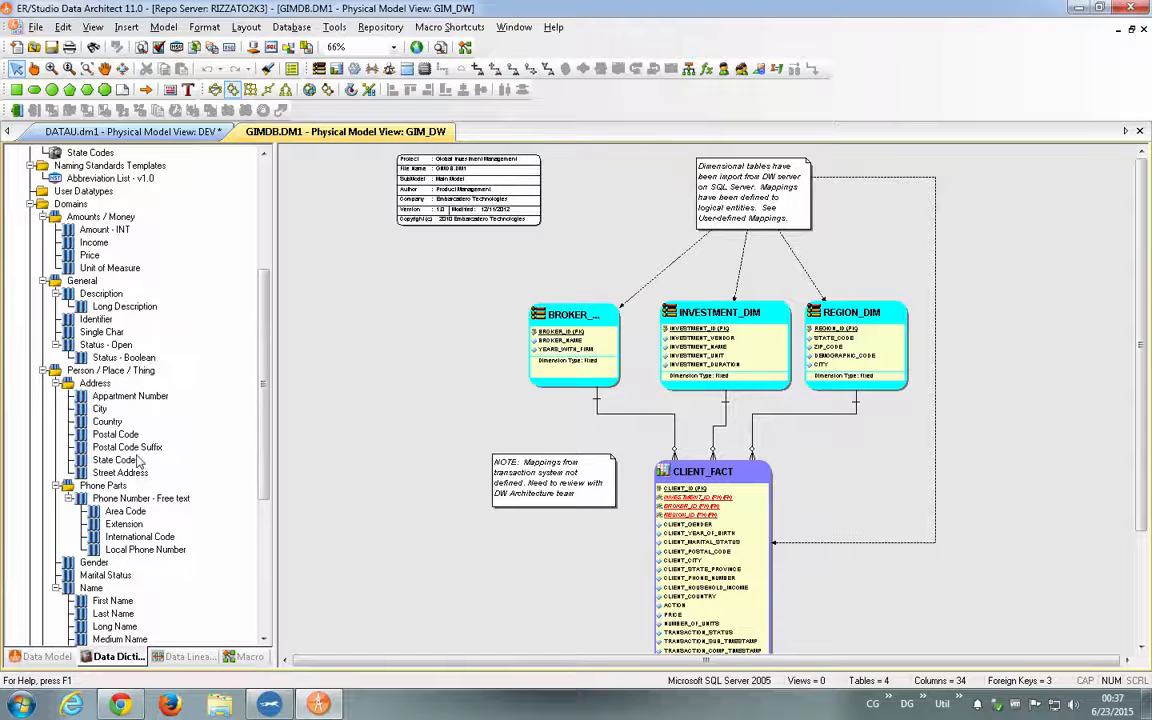
{"action": "scroll", "coordinate": [143, 485], "scroll_direction": "down", "scroll_amount": 1}
{"action": "scroll", "coordinate": [143, 485], "scroll_direction": "down", "scroll_amount": 3}
{"action": "scroll", "coordinate": [88, 192], "scroll_direction": "up", "scroll_amount": 10}
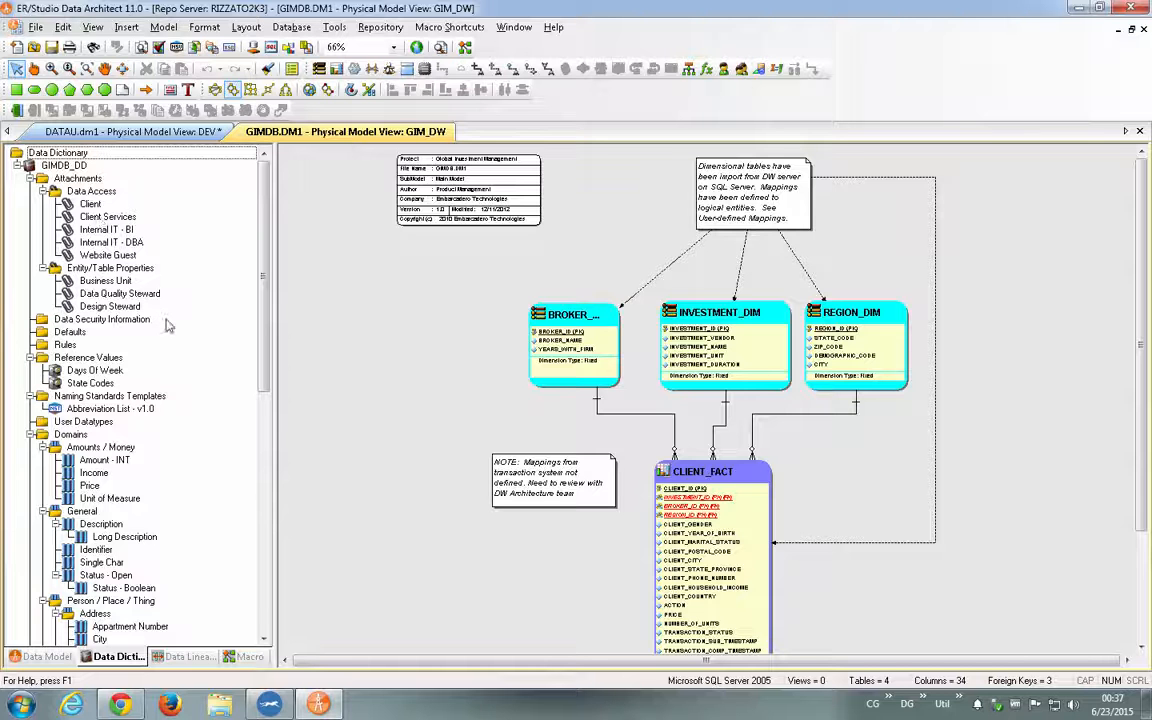
- Open the Business Unit attachment for editing and review the data types available for its value
{"action": "left_click", "coordinate": [93, 281]}
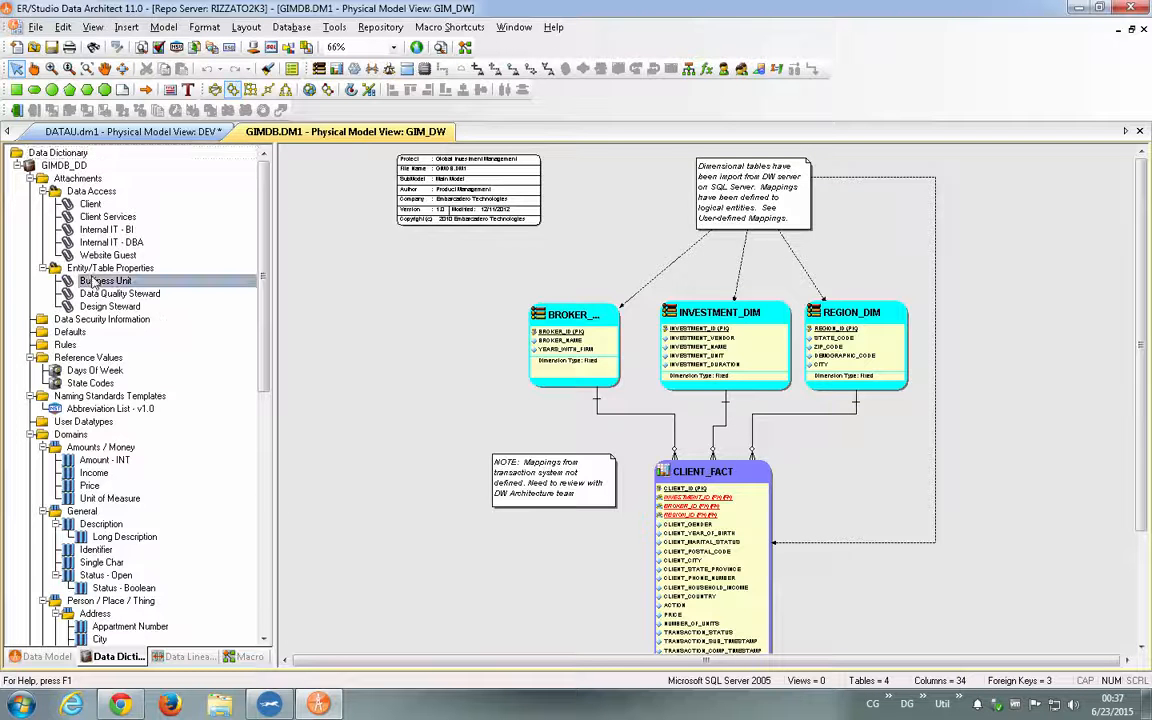
{"action": "left_click", "coordinate": [93, 282]}
{"action": "right_click", "coordinate": [93, 282]}
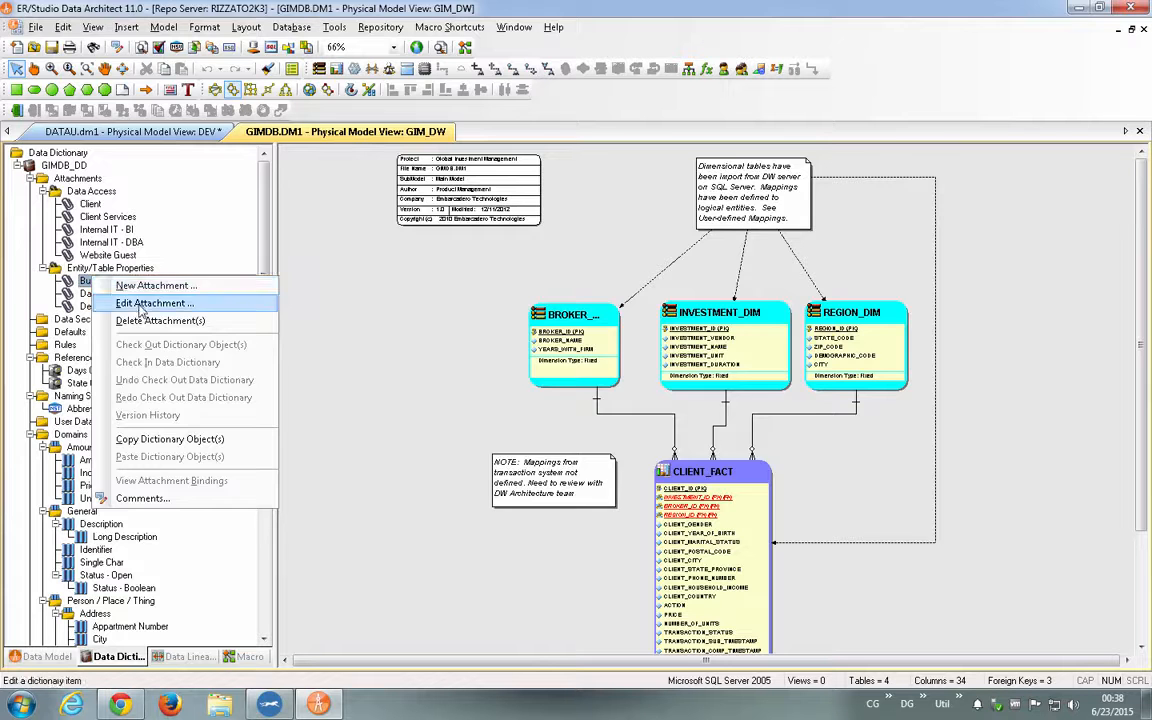
{"action": "left_click", "coordinate": [125, 302]}
{"action": "left_click", "coordinate": [412, 208]}
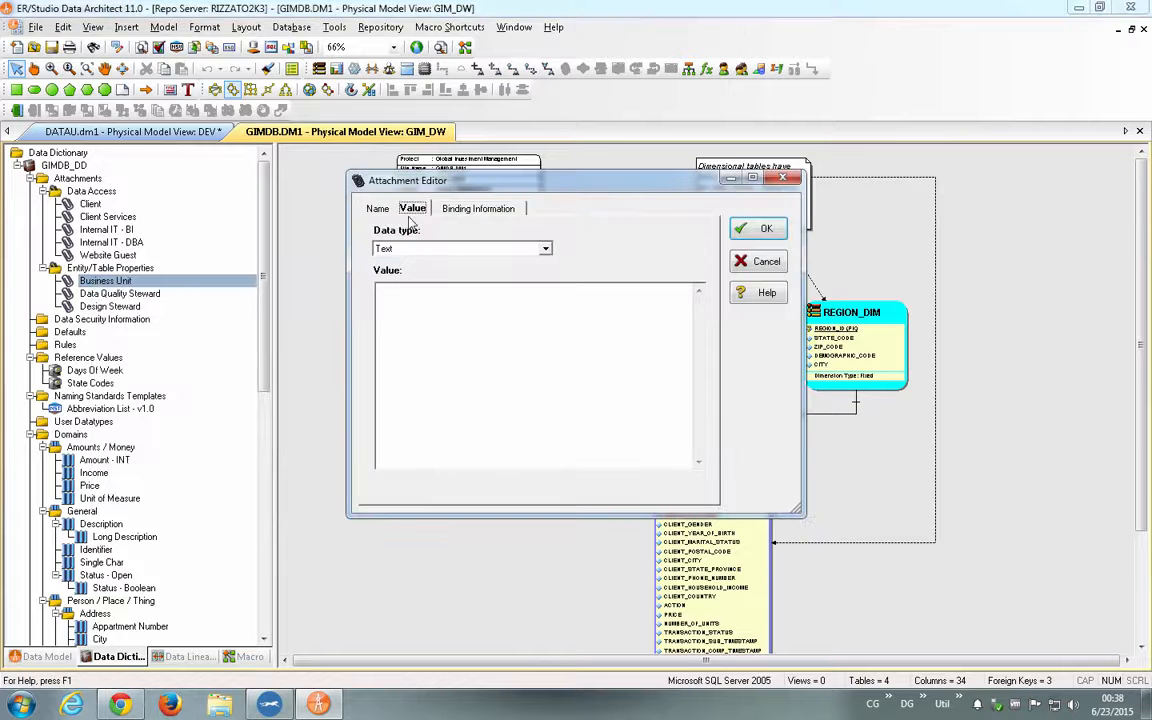
{"action": "left_click", "coordinate": [463, 249]}
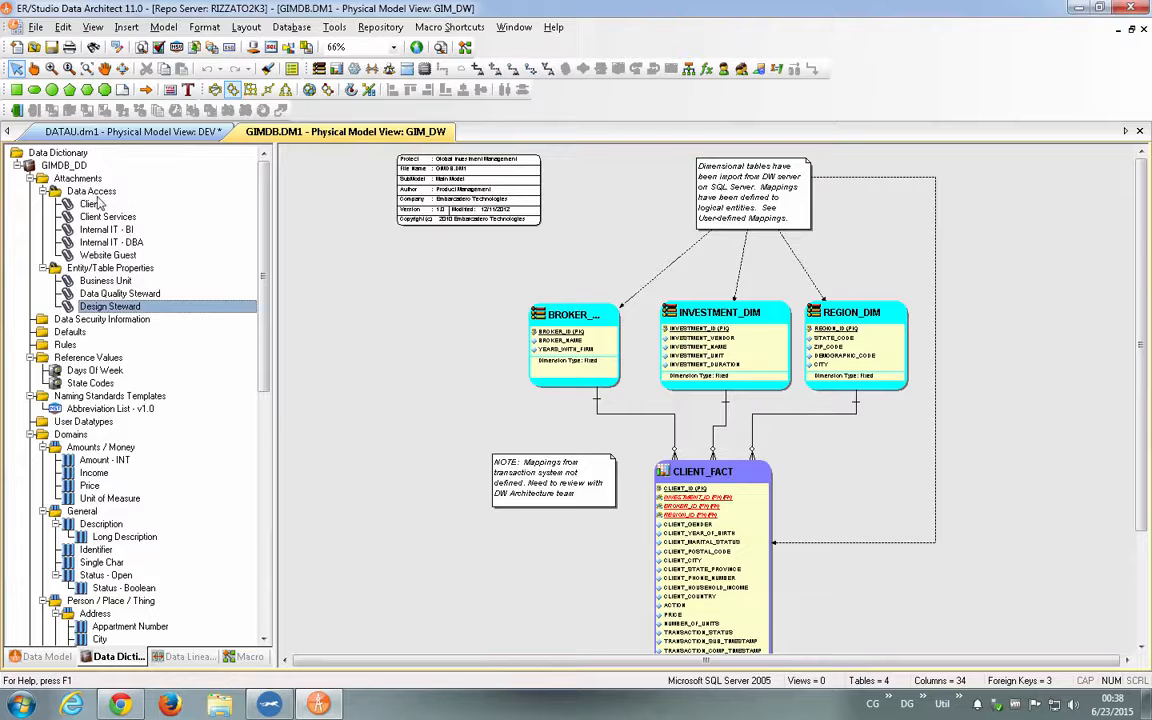
- Create a new attachment named MODULO under the Data Access attachment type of the GIMDB data dictionary
{"action": "left_click", "coordinate": [98, 192]}
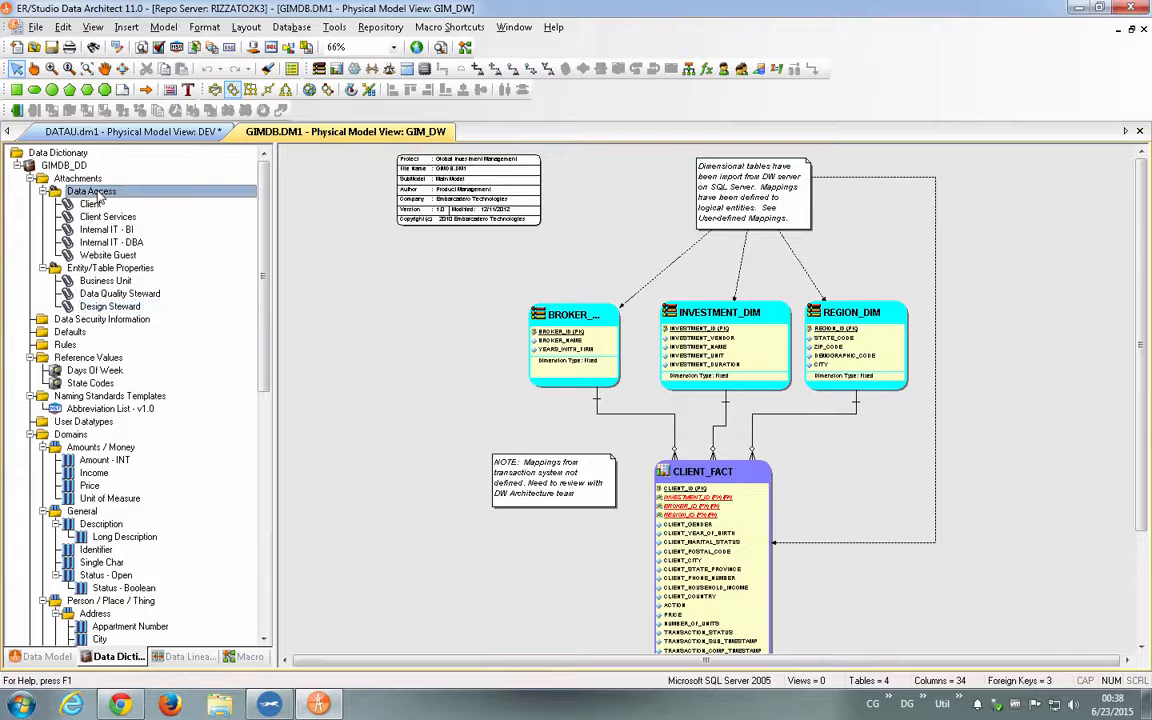
{"action": "right_click", "coordinate": [99, 198]}
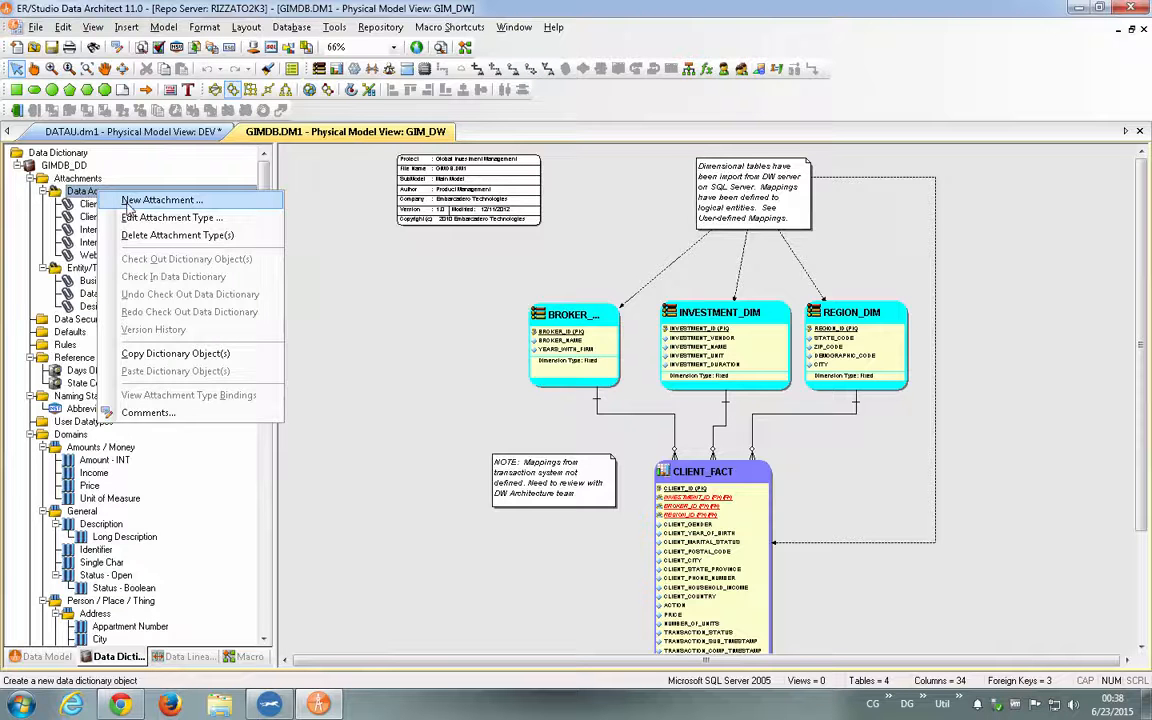
{"action": "left_click", "coordinate": [160, 200]}
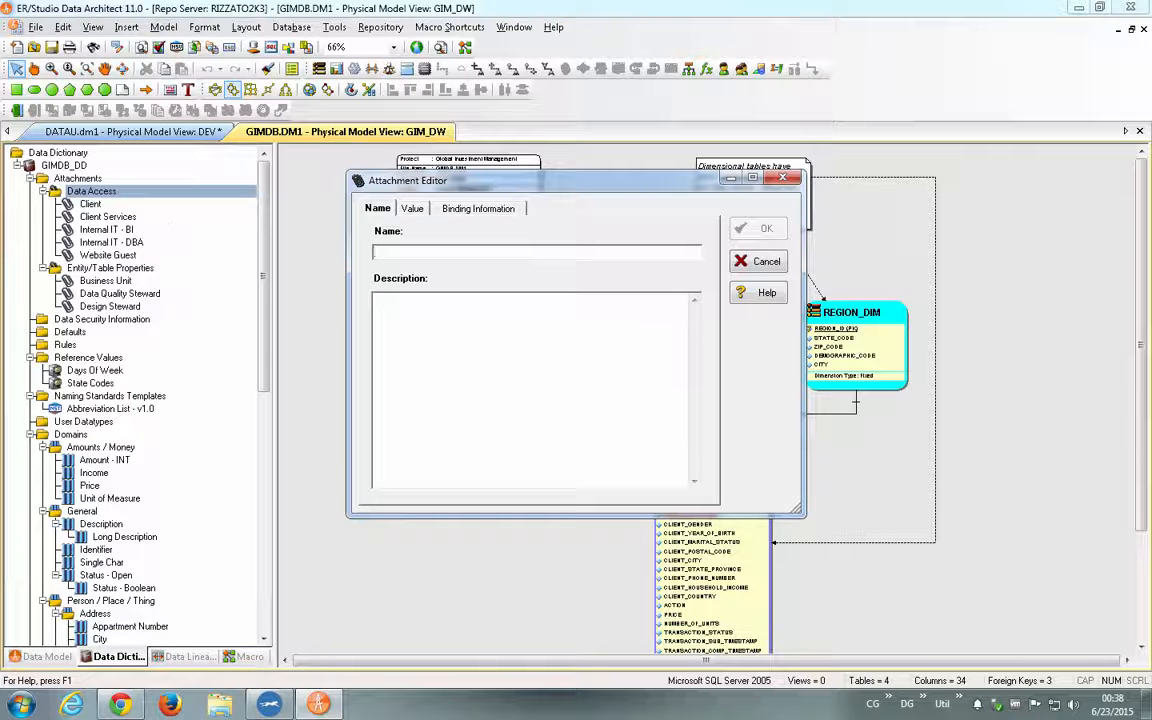
{"action": "type", "text": "SISTEMA"}
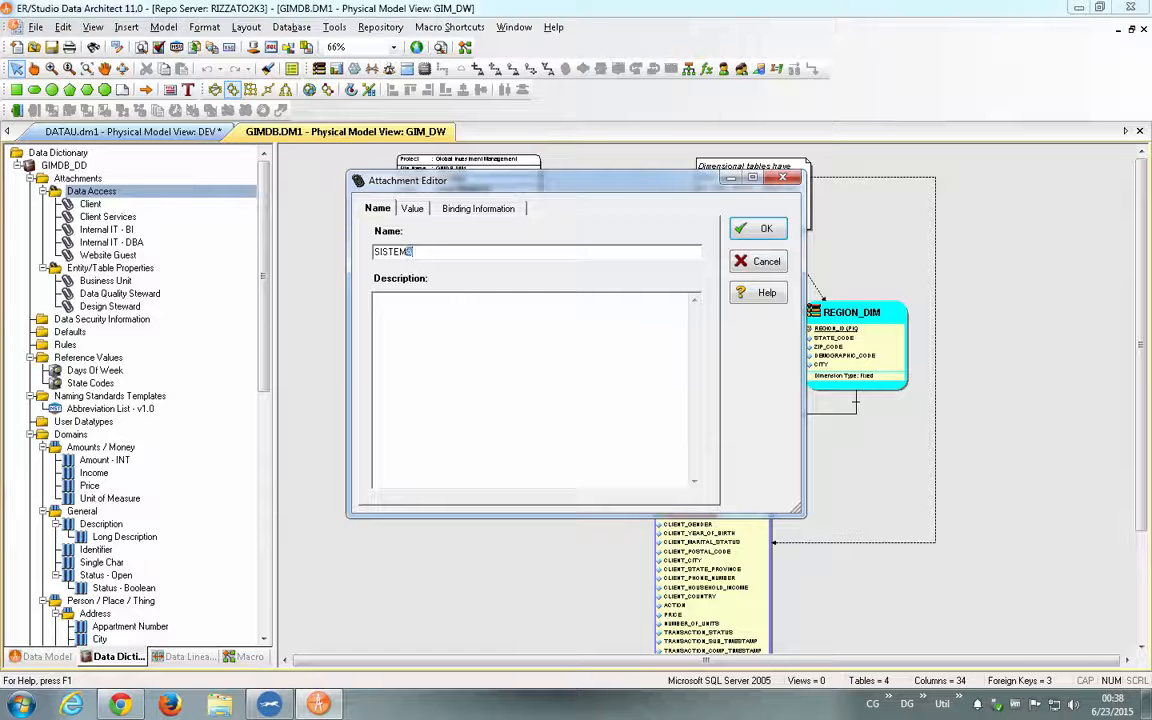
{"action": "key", "text": "BackSpace"}
{"action": "key", "text": "BackSpace"}
{"action": "key", "text": "BackSpace"}
{"action": "key", "text": "BackSpace"}
{"action": "key", "text": "BackSpace"}
{"action": "key", "text": "BackSpace"}
{"action": "key", "text": "BackSpace"}
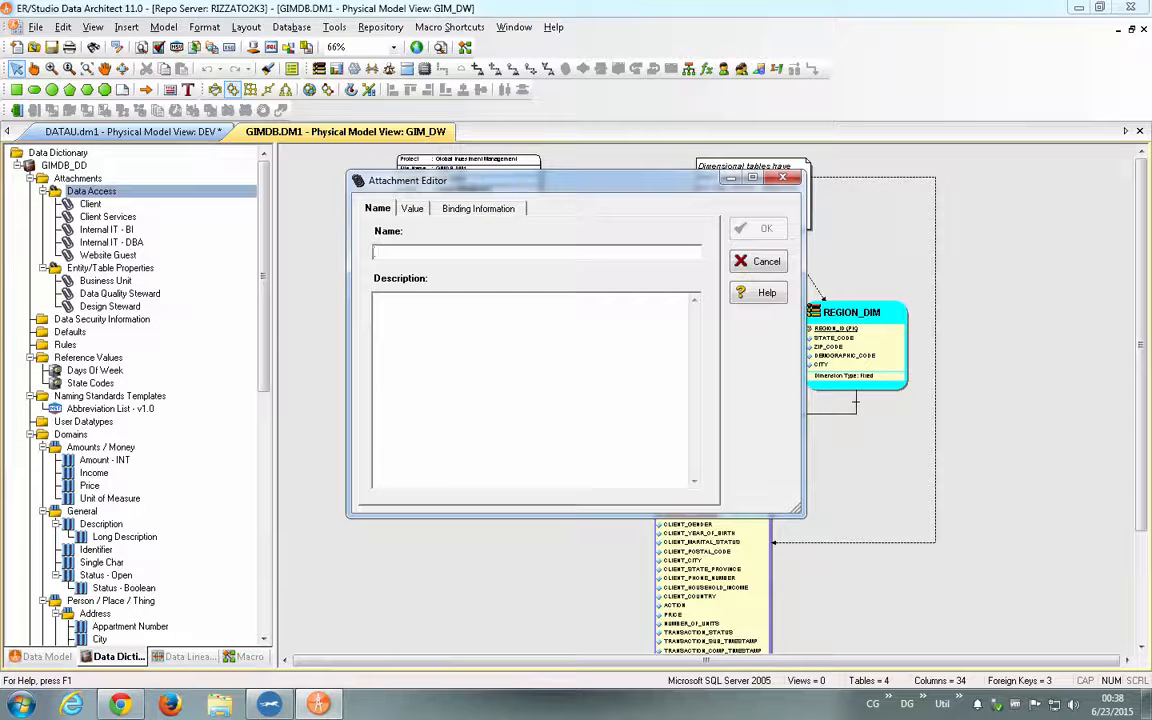
{"action": "type", "text": "MODULO"}
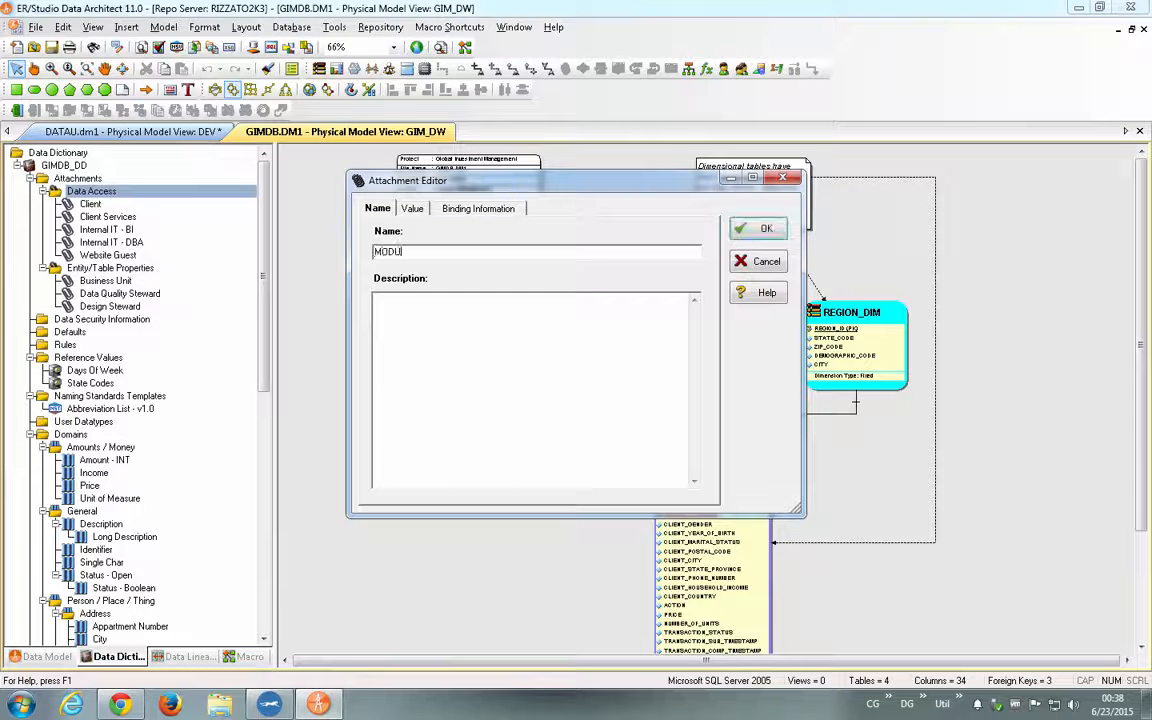
- Set the data type of the MODULO attachment's value to Text List
{"action": "left_click", "coordinate": [412, 208]}
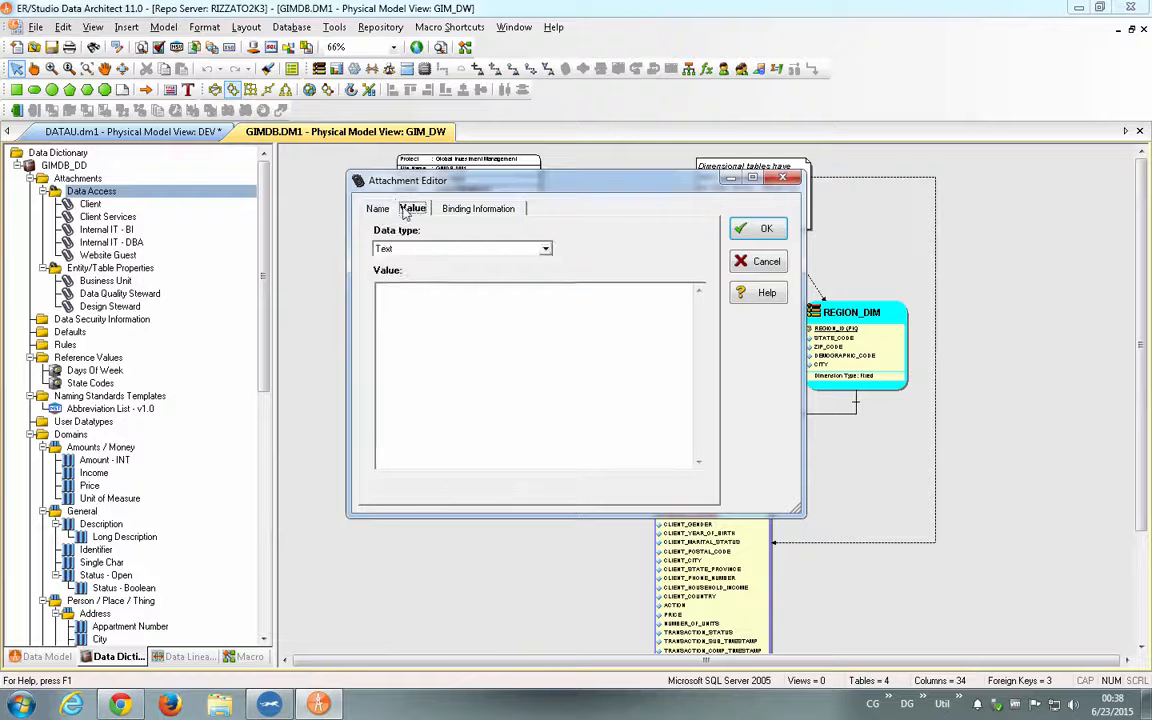
{"action": "left_click", "coordinate": [431, 249]}
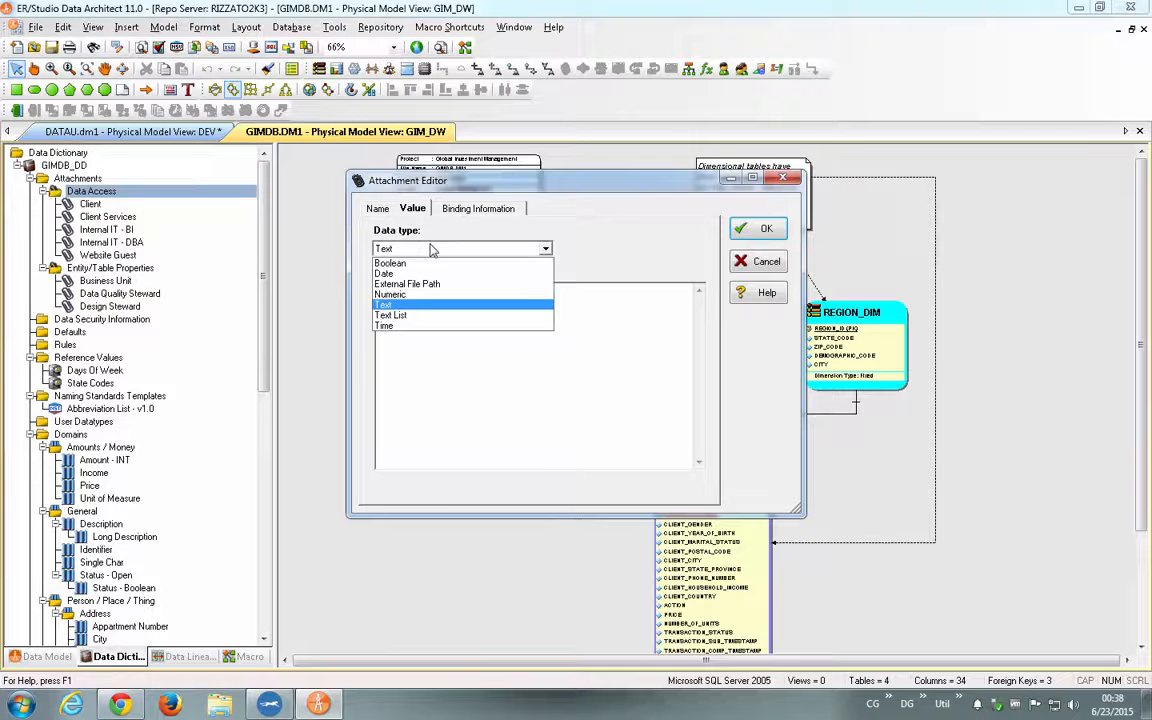
{"action": "left_click", "coordinate": [412, 316]}
- Add the list values Modulo 1, Modulo 2 and Modulo X to the attachment and save it
{"action": "left_click", "coordinate": [432, 290]}
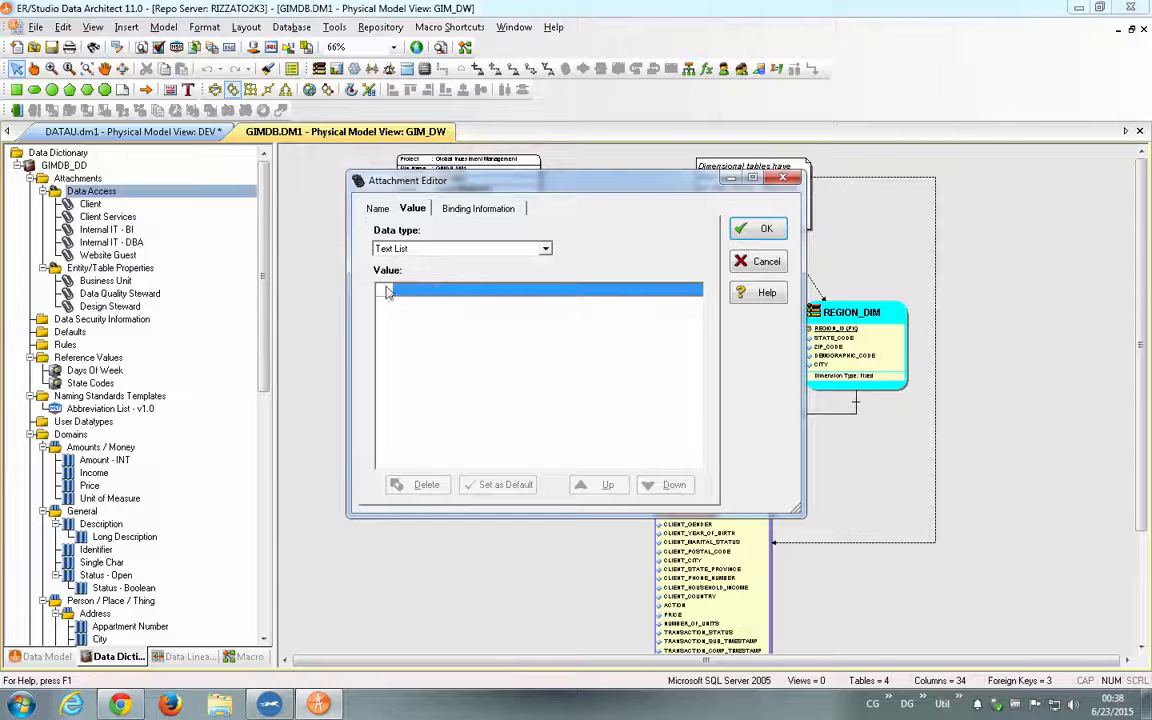
{"action": "type", "text": "Mo"}
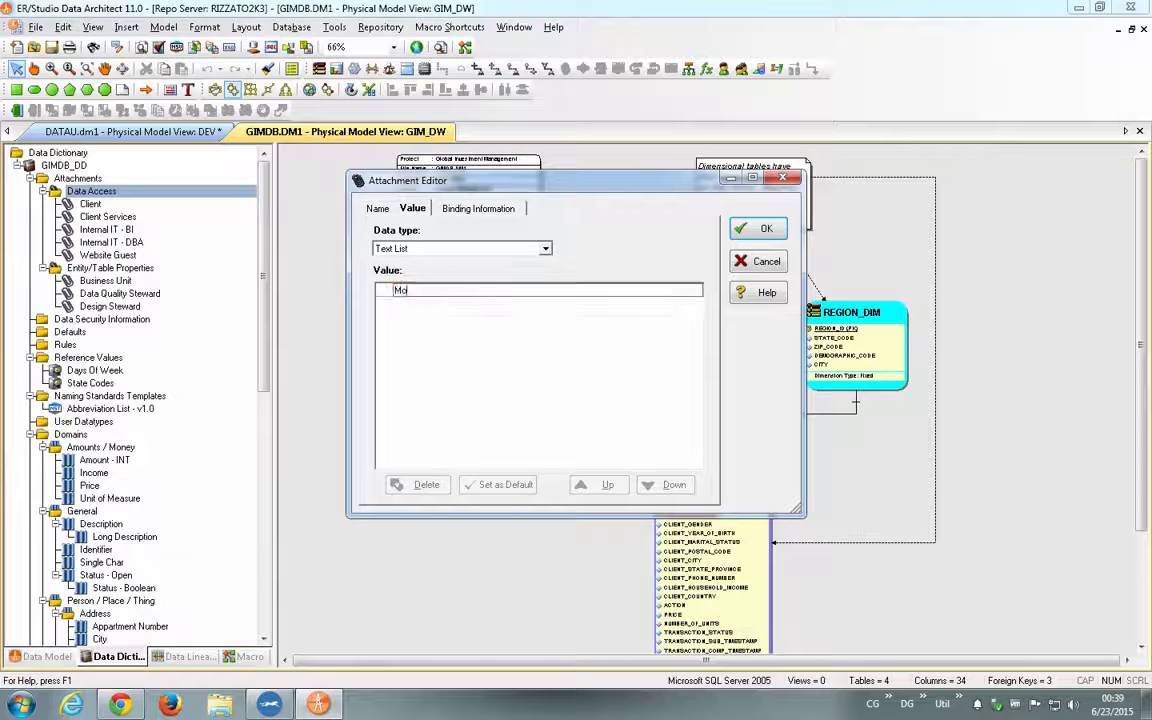
{"action": "type", "text": "dulo 1"}
{"action": "key", "text": "Return"}
{"action": "type", "text": "M"}
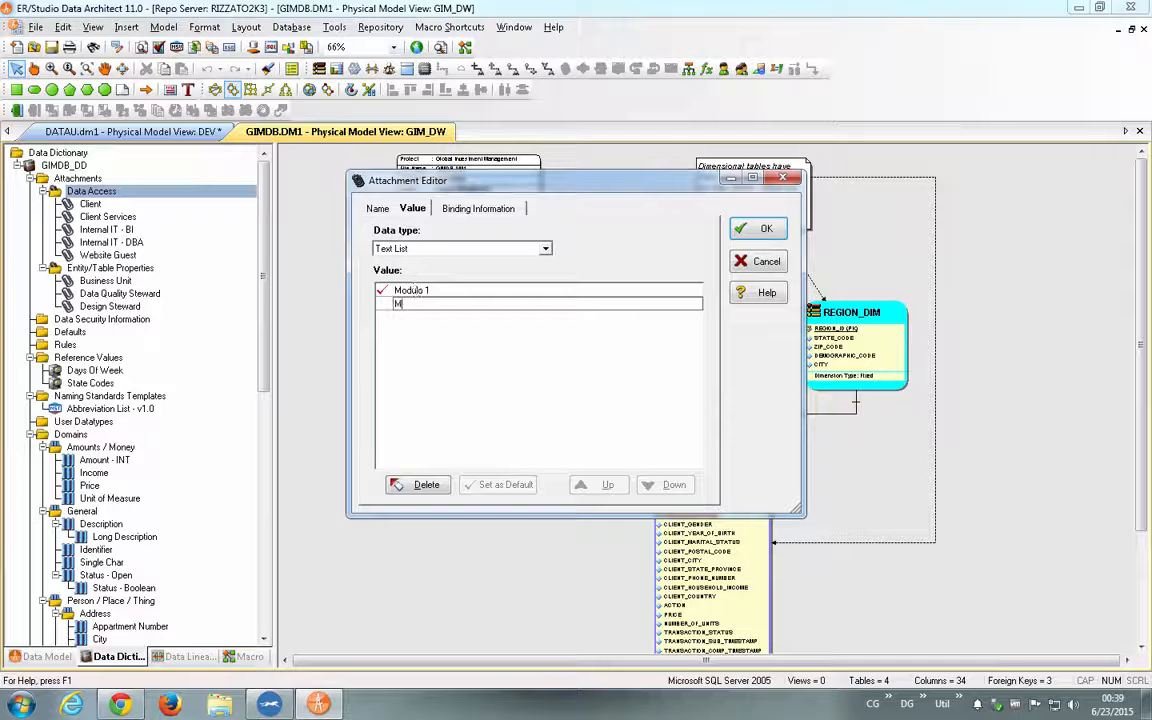
{"action": "type", "text": "odulo 2"}
{"action": "key", "text": "Return"}
{"action": "type", "text": "Modu"}
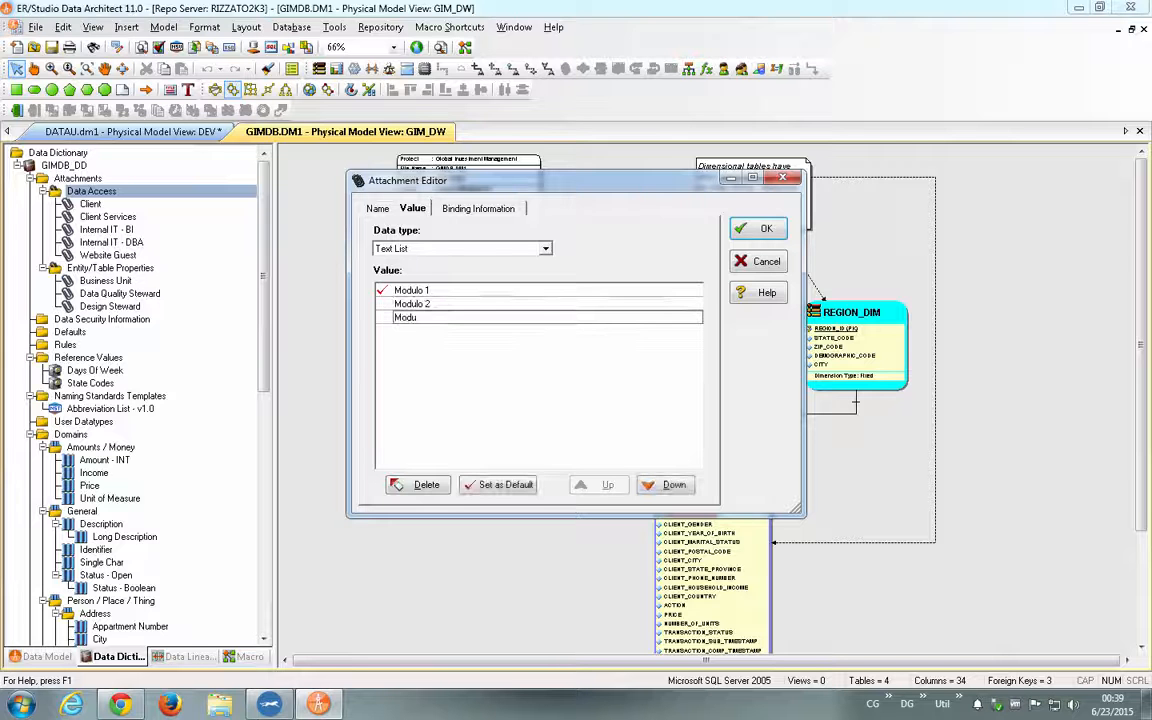
{"action": "type", "text": "lo X"}
{"action": "key", "text": "Return"}
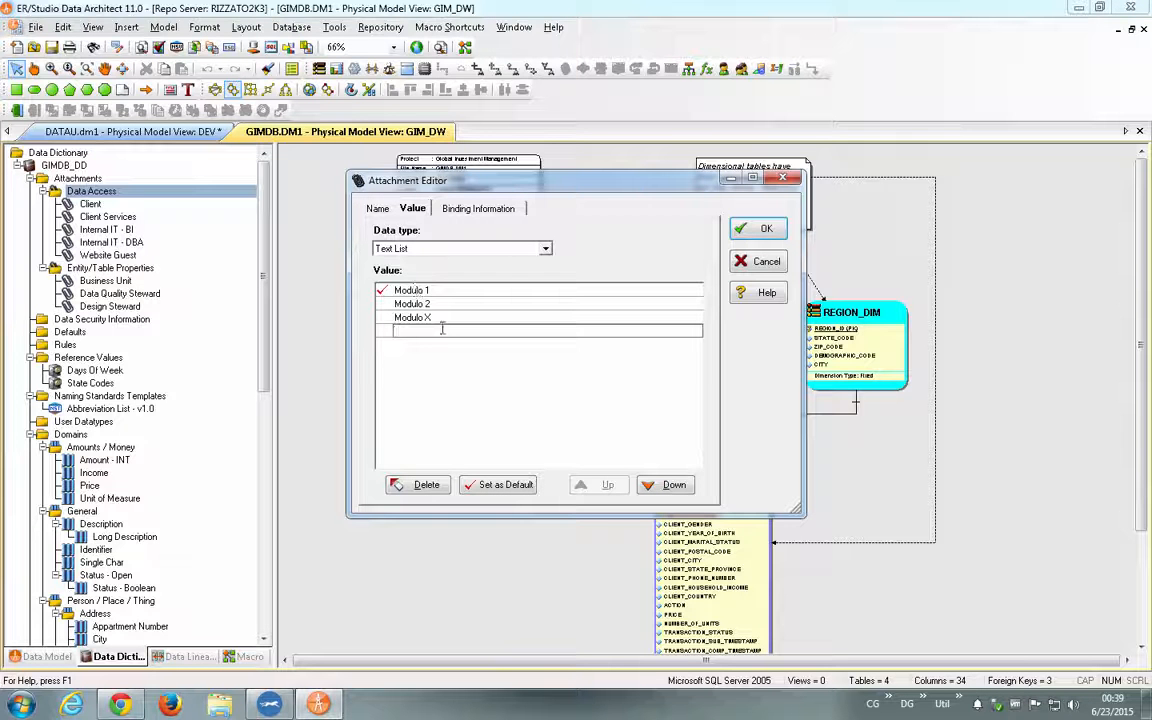
{"action": "left_click", "coordinate": [760, 228]}
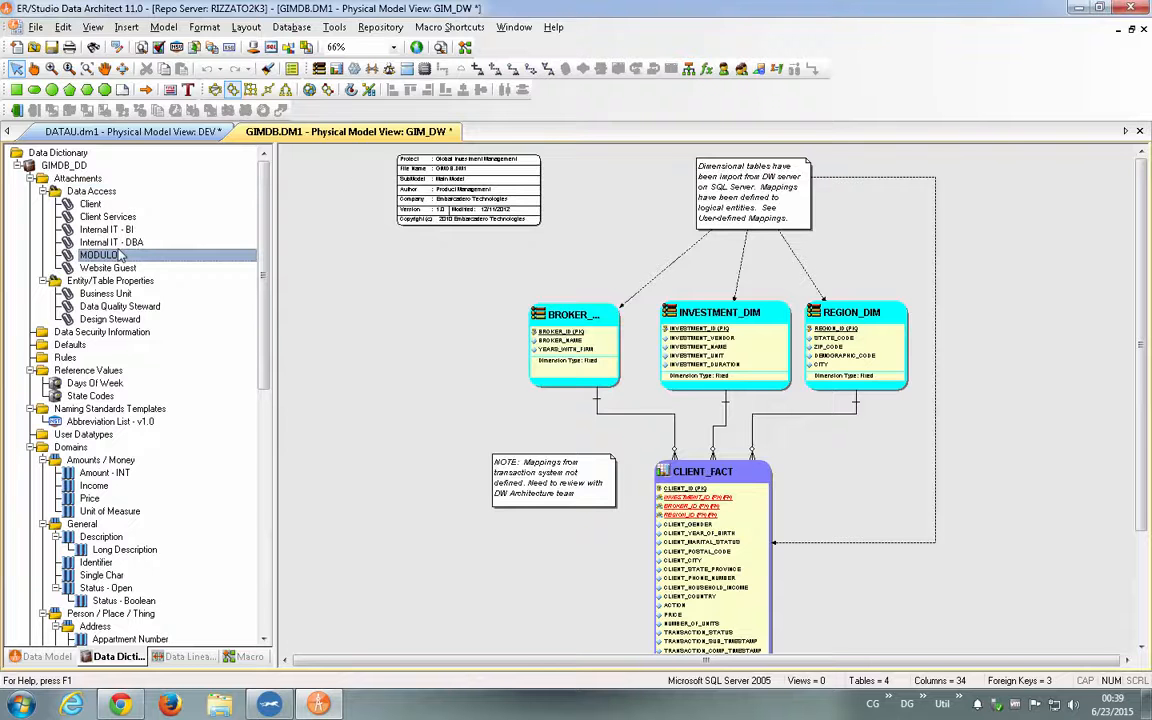
- Return to the data model tree, expand the logical Broker submodel and display its diagram
{"action": "left_click", "coordinate": [48, 657]}
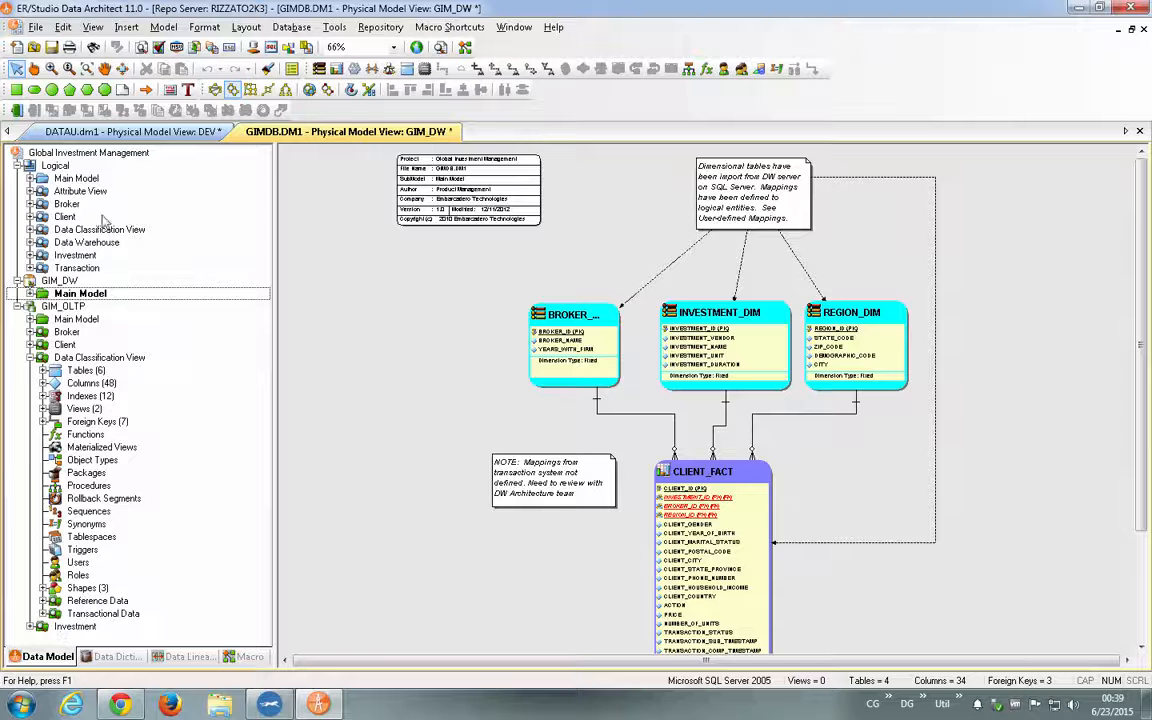
{"action": "left_click", "coordinate": [31, 205]}
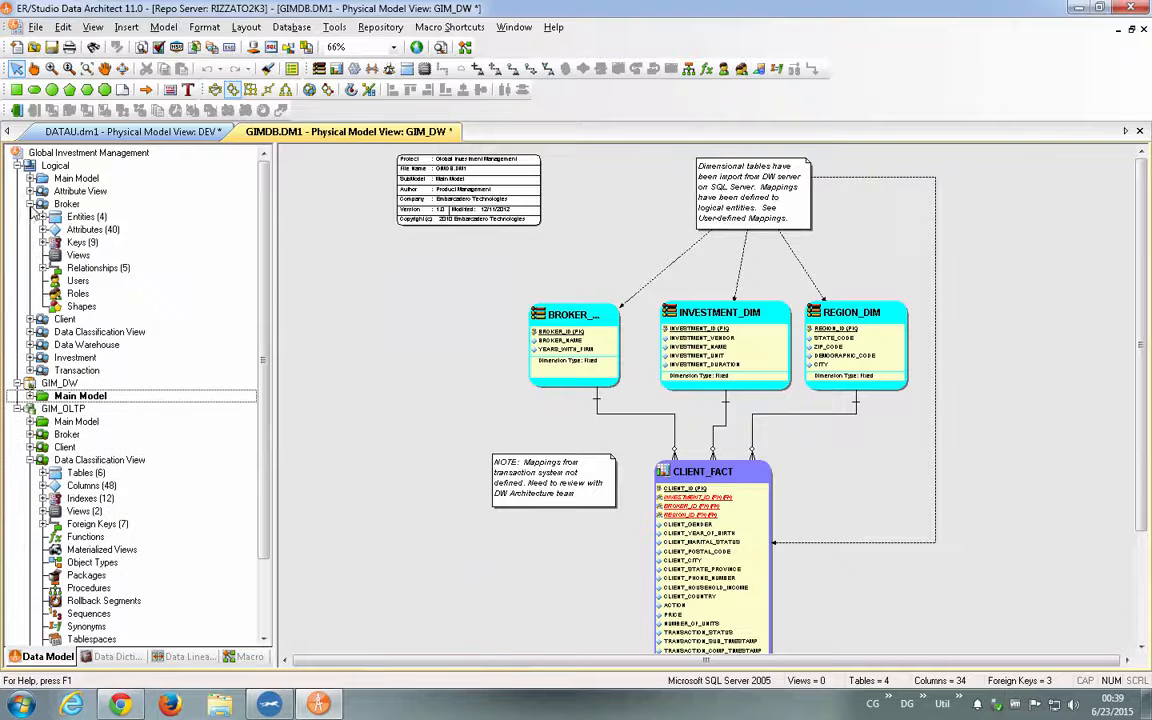
{"action": "double_click", "coordinate": [66, 204]}
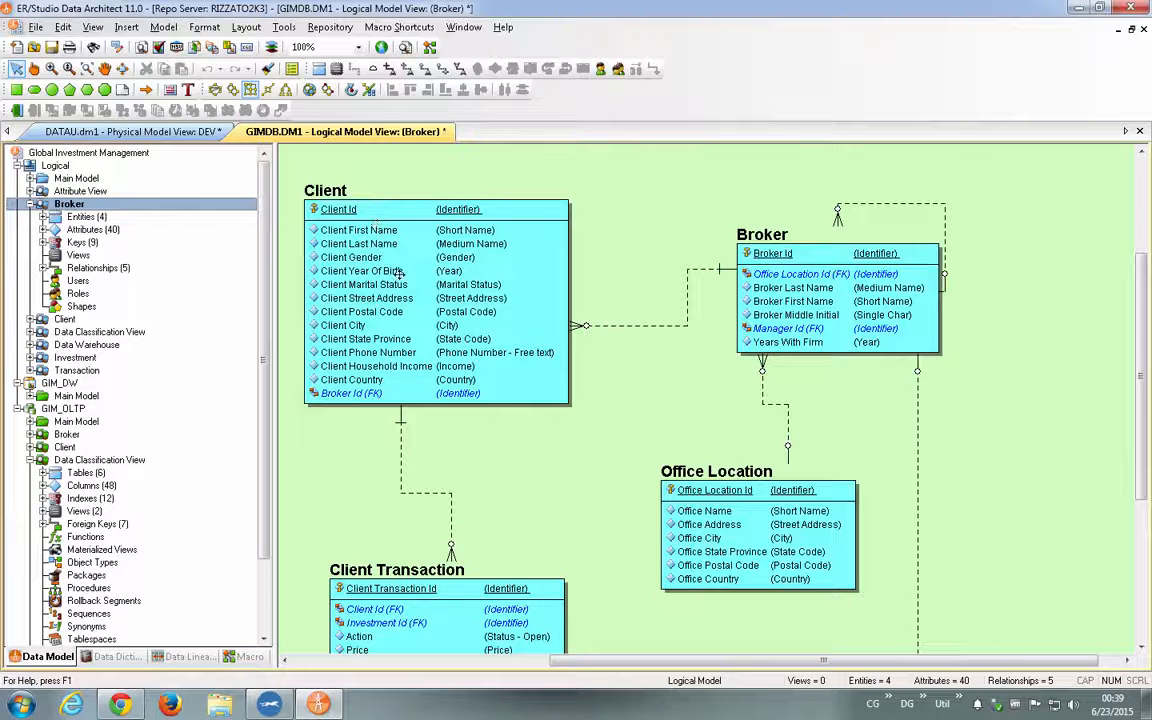
- Bind the MODULO attachment to the Client entity and set its value to Modulo 2
{"action": "double_click", "coordinate": [391, 207]}
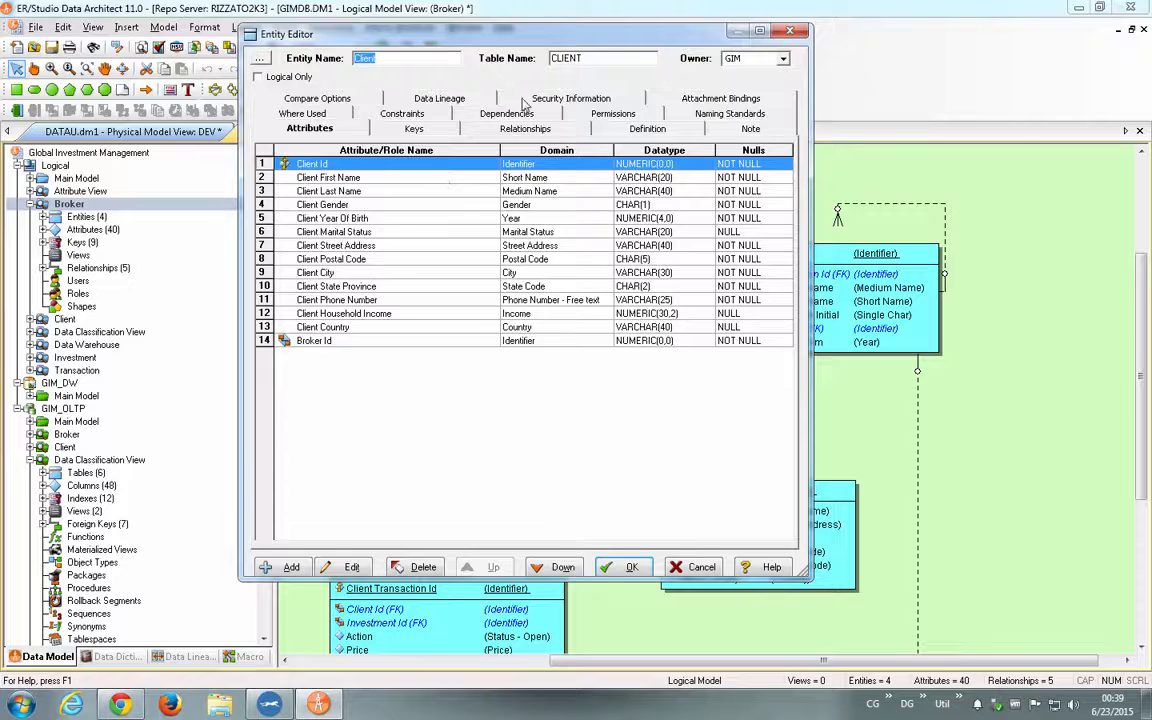
{"action": "left_click", "coordinate": [700, 98]}
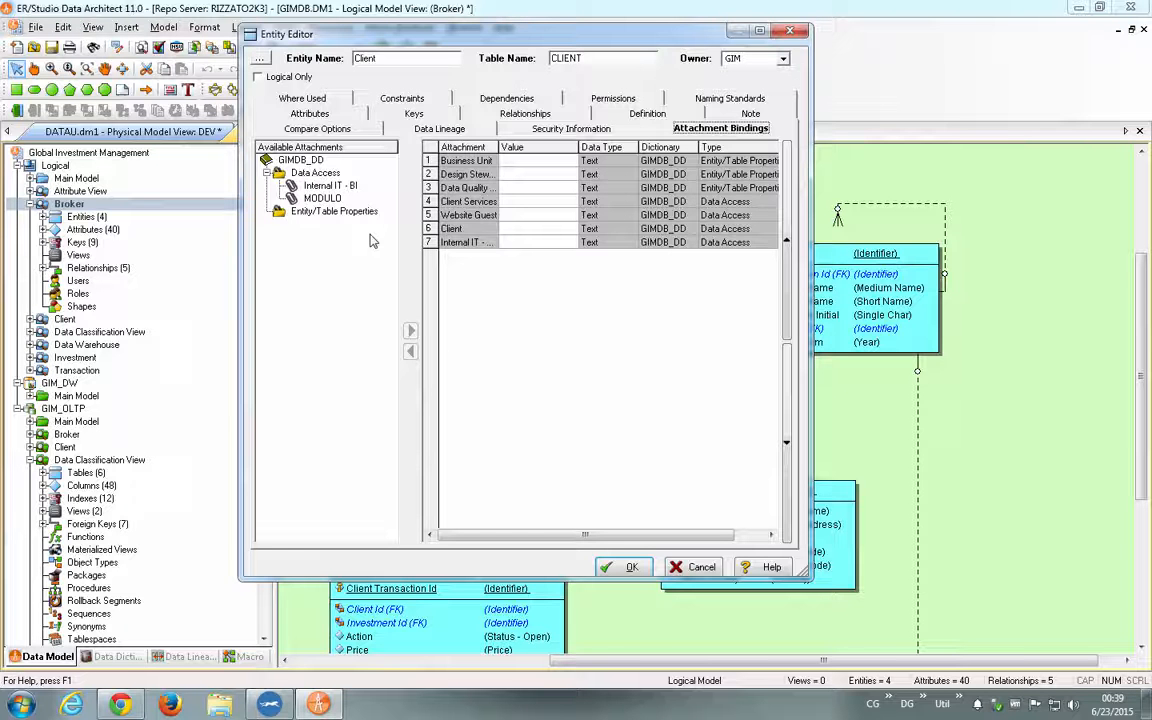
{"action": "left_click", "coordinate": [322, 199]}
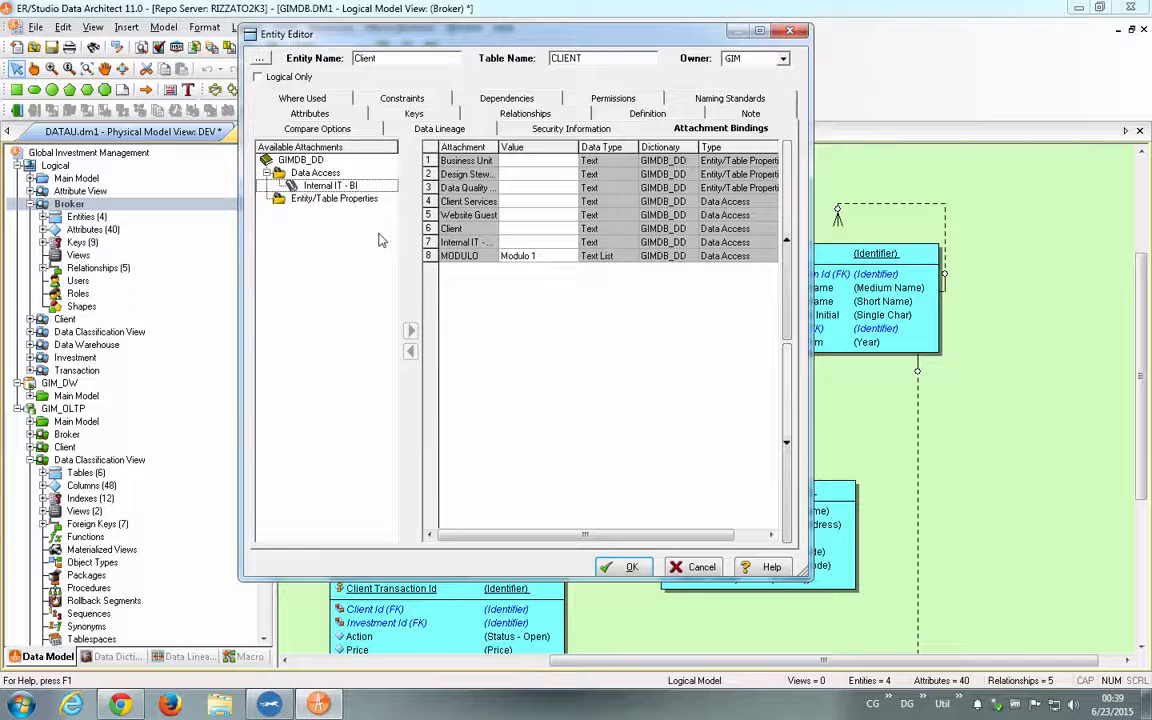
{"action": "left_click", "coordinate": [566, 256]}
{"action": "left_click", "coordinate": [570, 257]}
{"action": "left_click", "coordinate": [570, 257]}
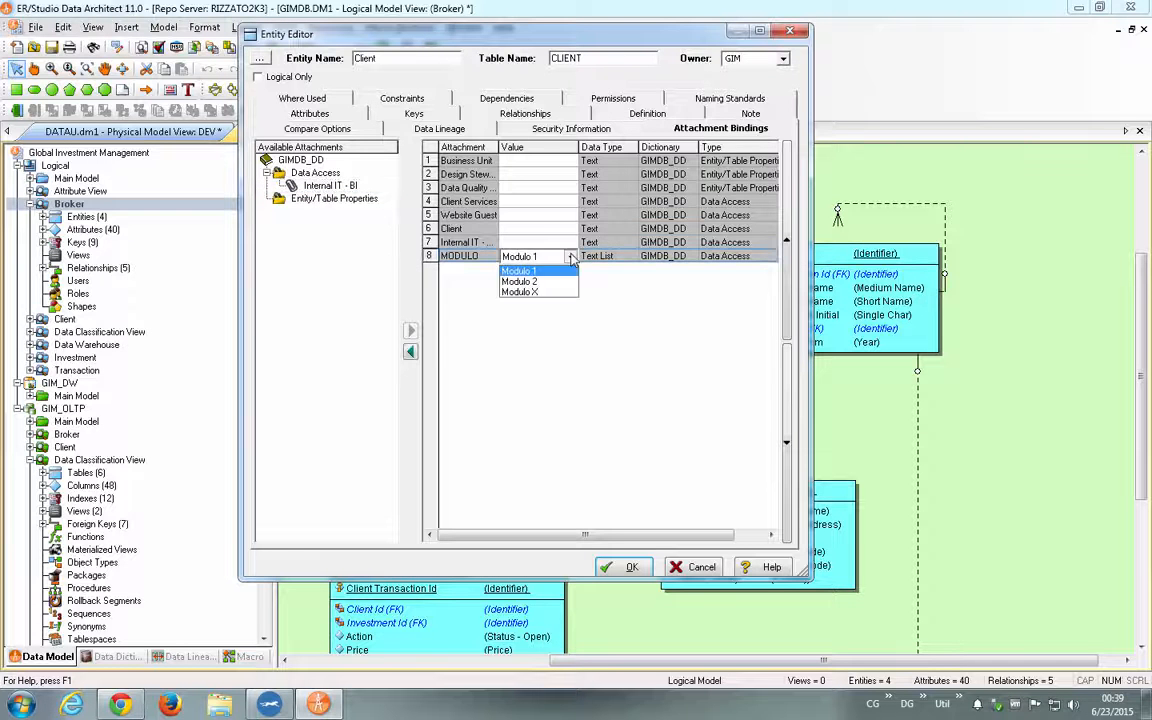
{"action": "left_click", "coordinate": [519, 281]}
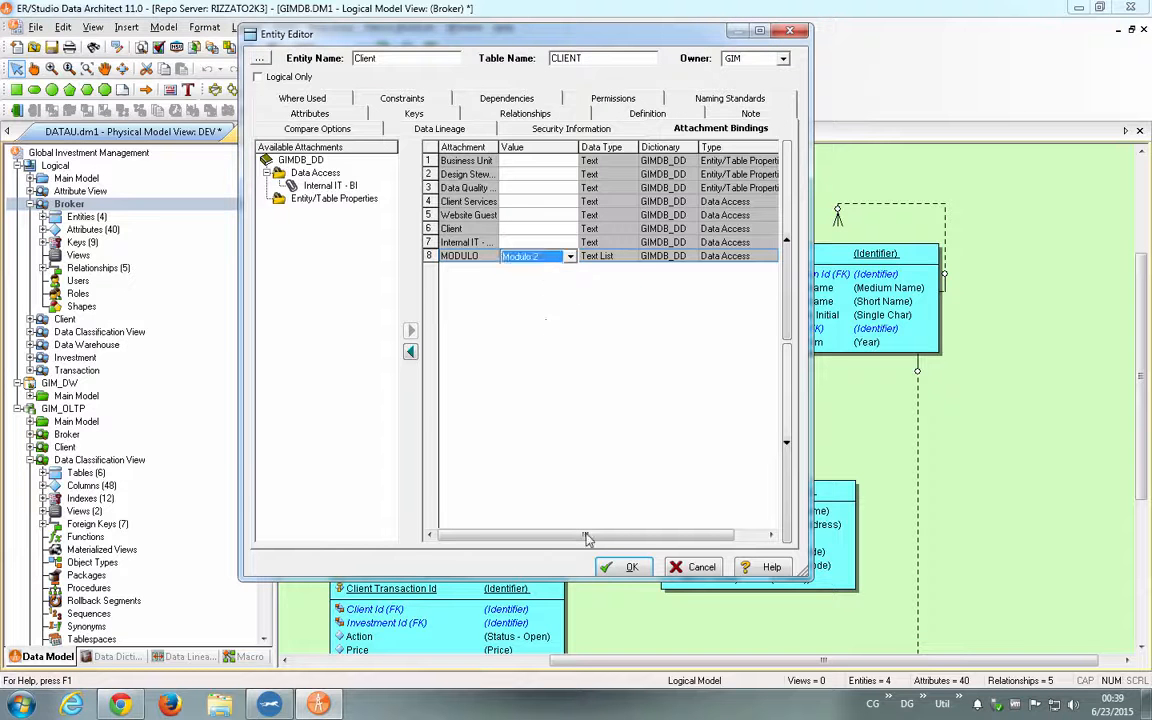
{"action": "left_click", "coordinate": [630, 567]}
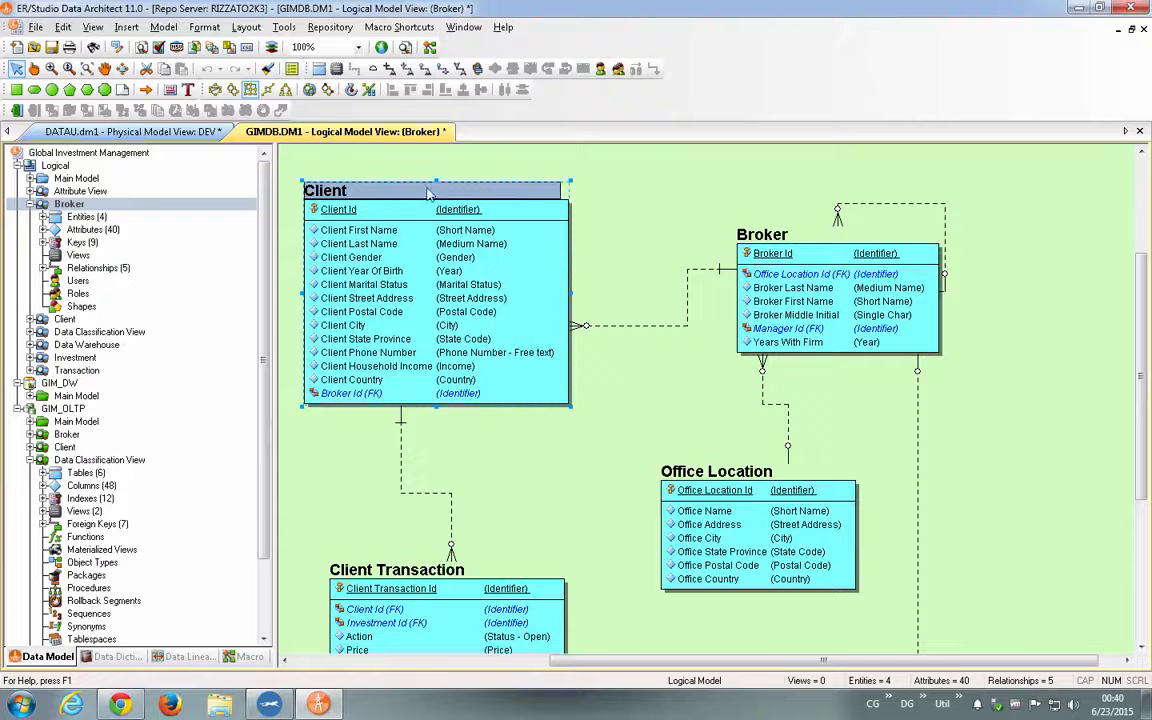
- Turn on the display of attachments and attachment values for entities in the Broker diagram
{"action": "left_click", "coordinate": [291, 70]}
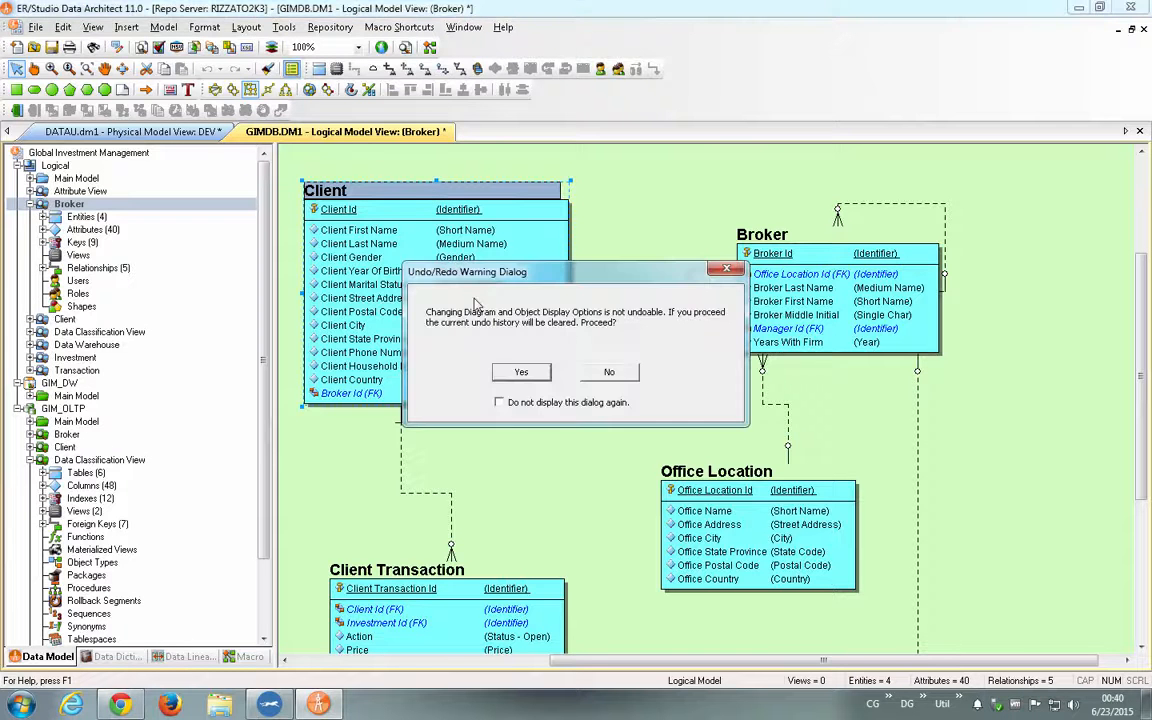
{"action": "left_click", "coordinate": [525, 373]}
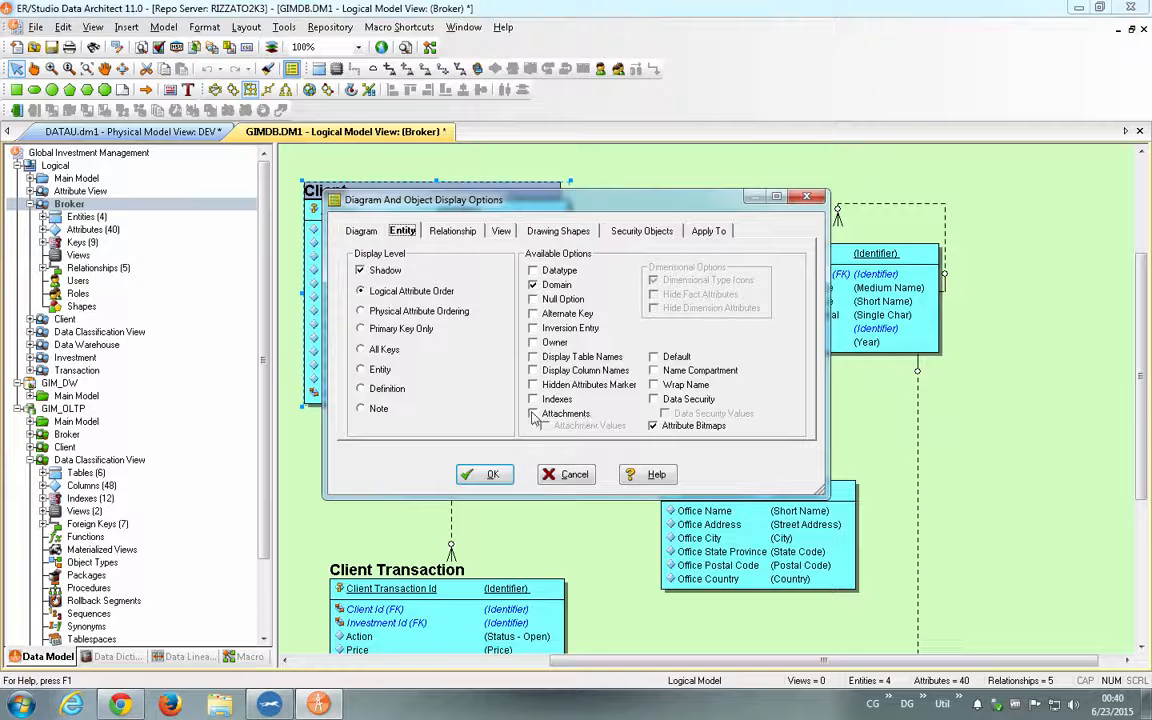
{"action": "left_click", "coordinate": [566, 413]}
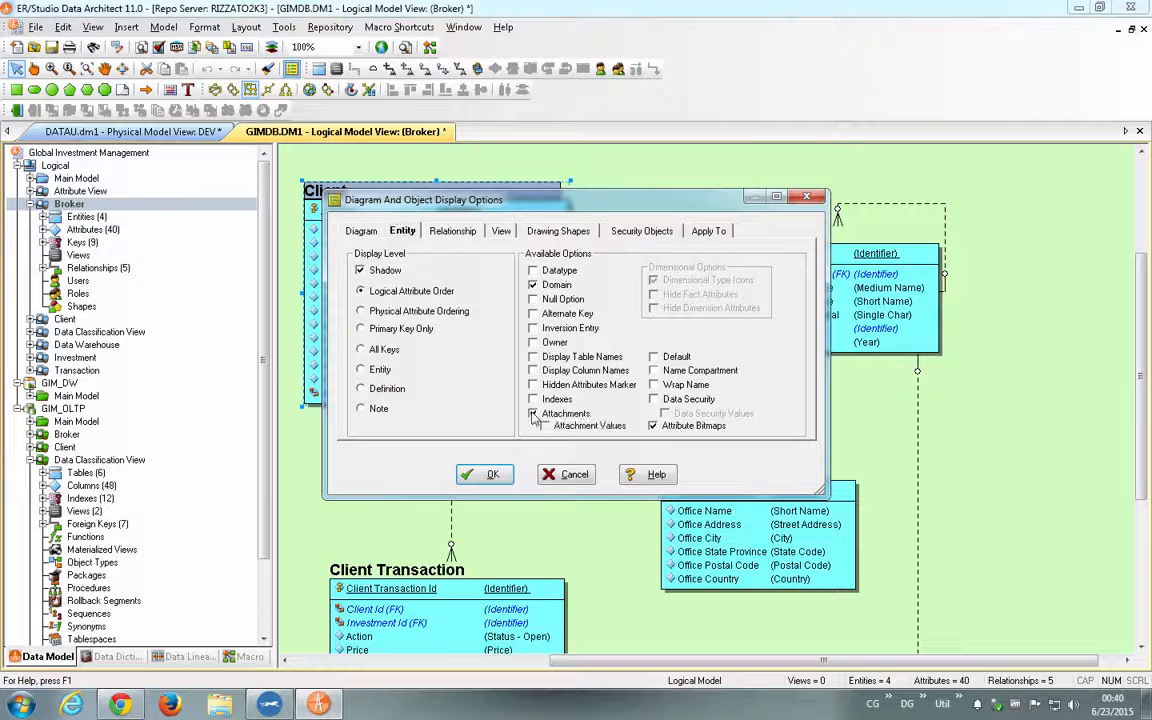
{"action": "left_click", "coordinate": [485, 474]}
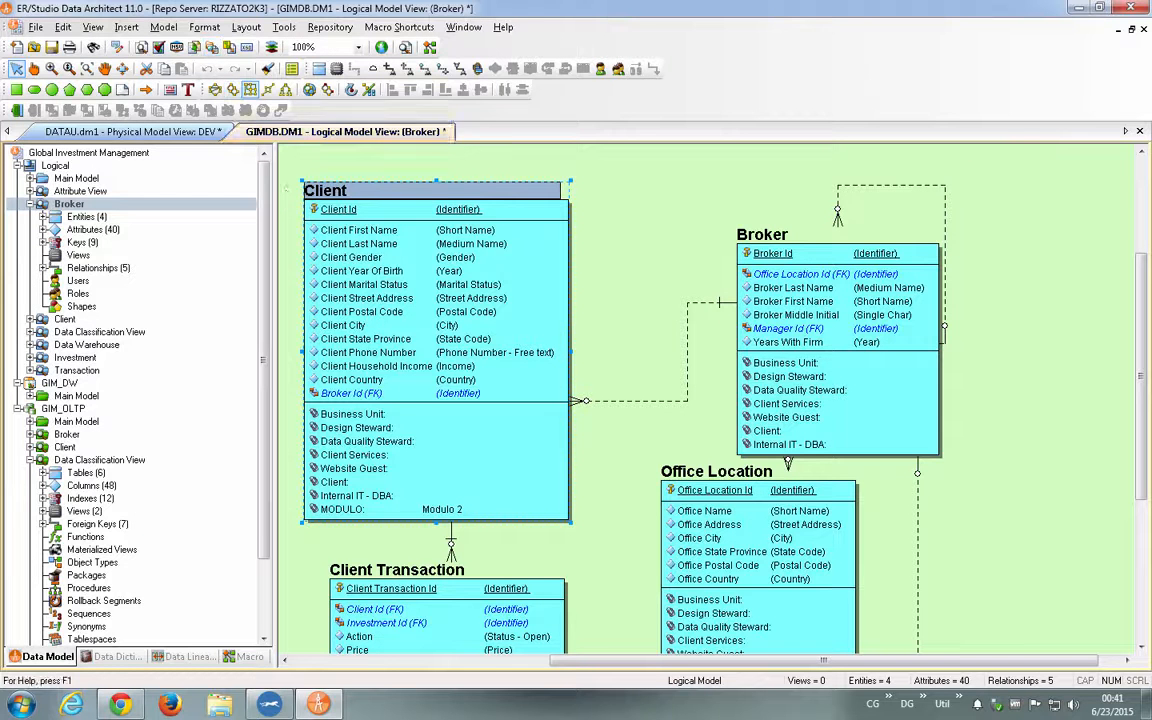
- Review the logical, physical and mapping settings in the Naming Standards Template Editor, then close it without saving
{"action": "left_click", "coordinate": [284, 27]}
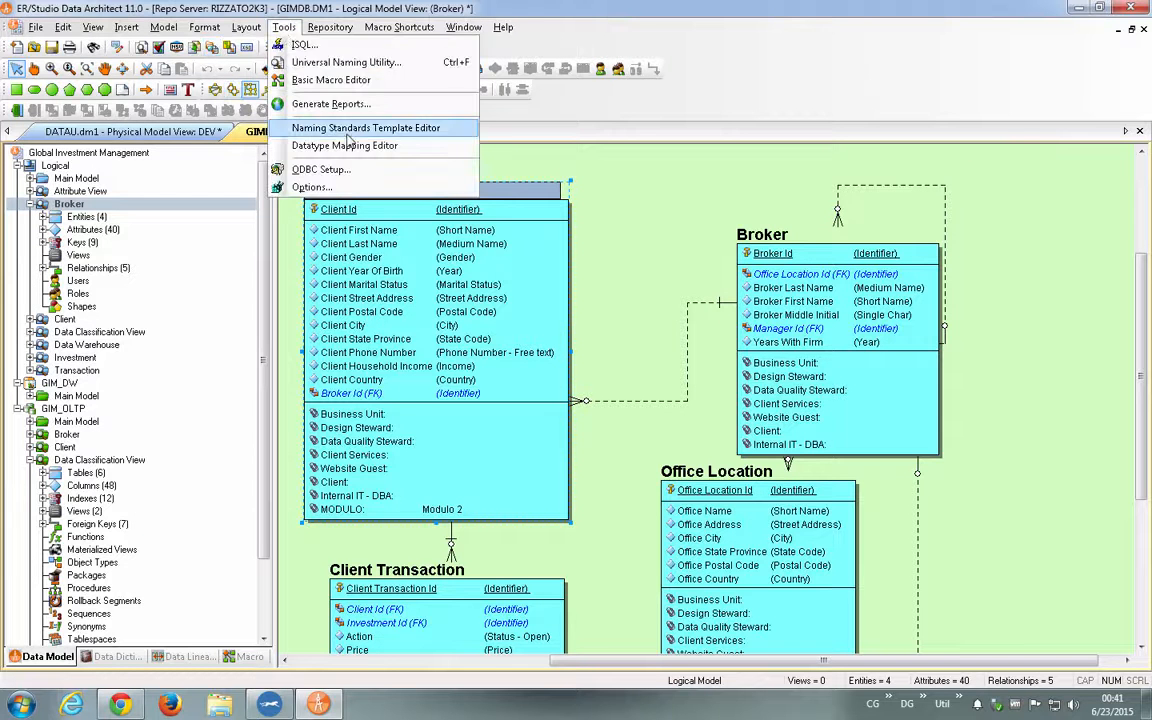
{"action": "left_click", "coordinate": [349, 139]}
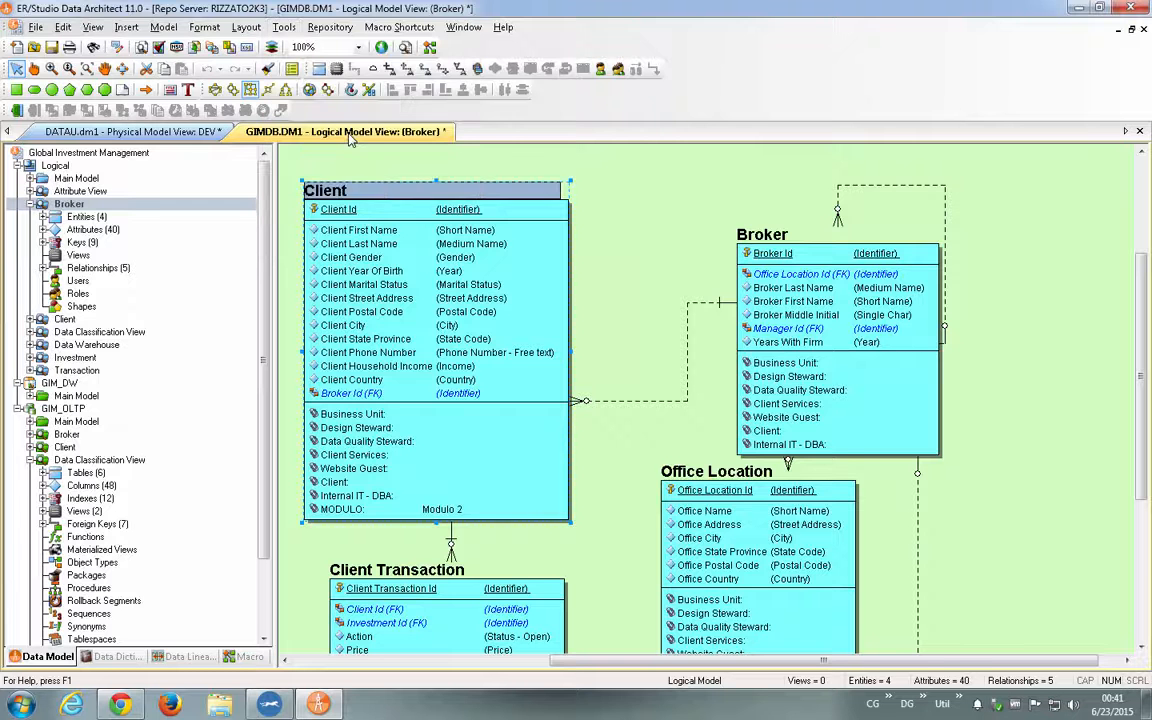
{"action": "left_click", "coordinate": [383, 203]}
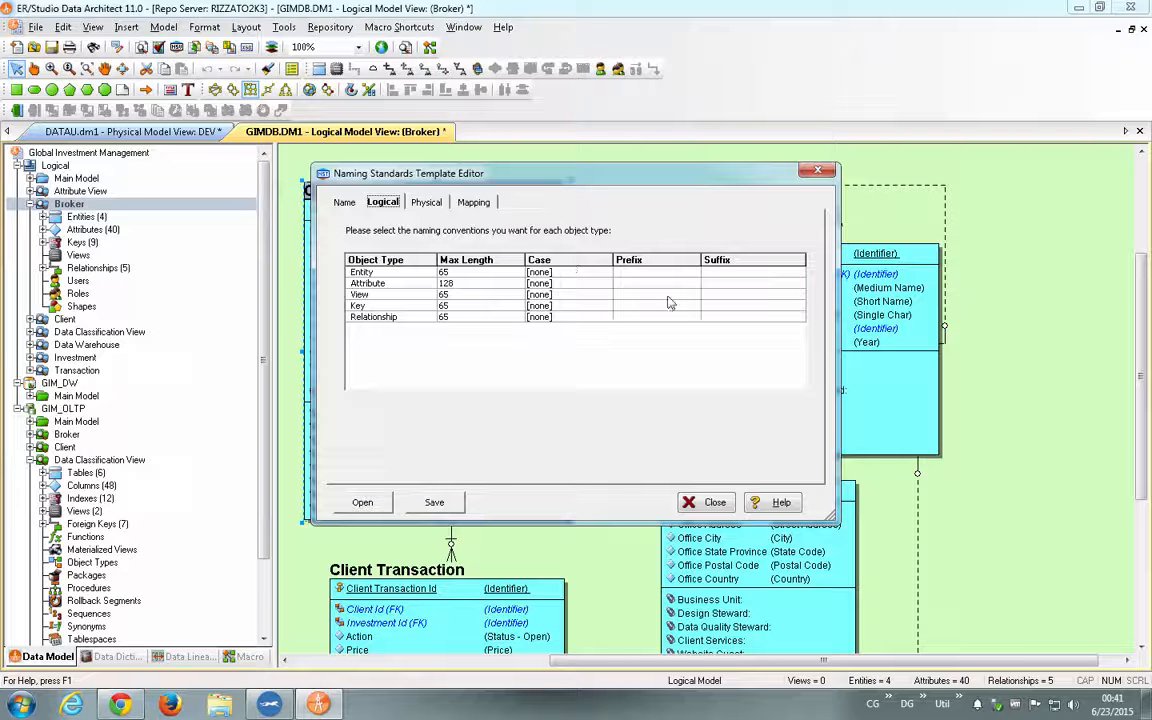
{"action": "left_click", "coordinate": [427, 203]}
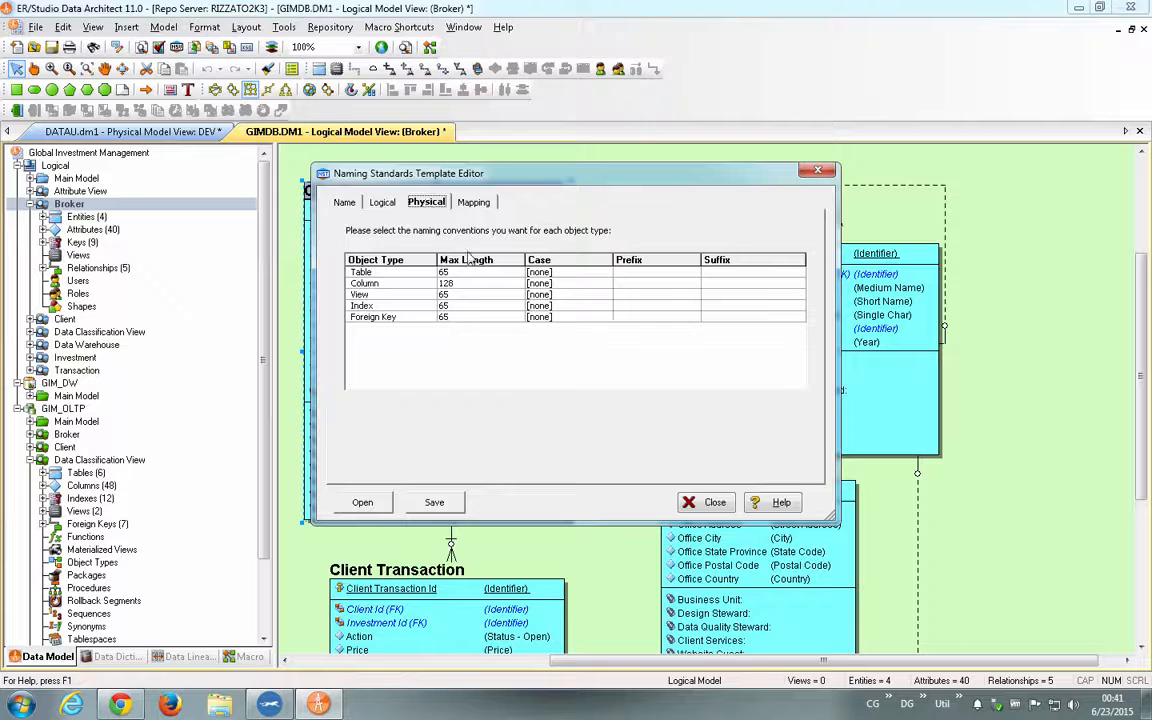
{"action": "left_click", "coordinate": [472, 204]}
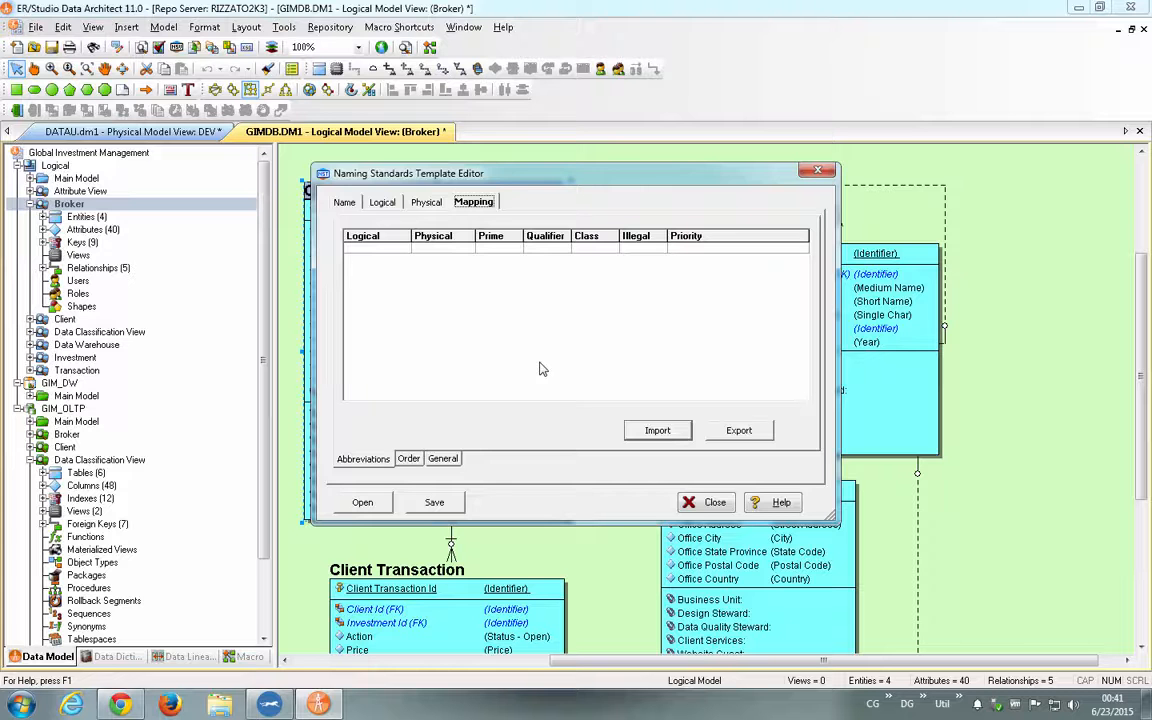
{"action": "key", "text": "Escape"}
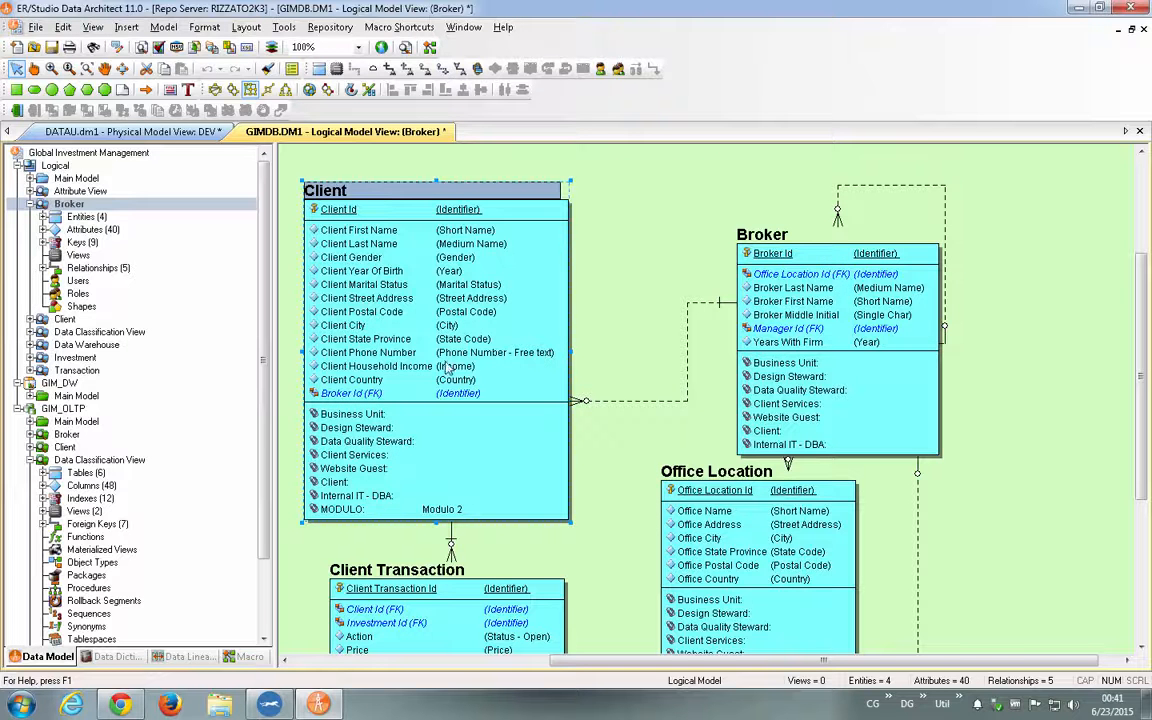
- Collapse the Attachments and Reference Values folders in the data dictionary and open the Abbreviation List - v1.0 naming standards template
{"action": "left_click", "coordinate": [113, 656]}
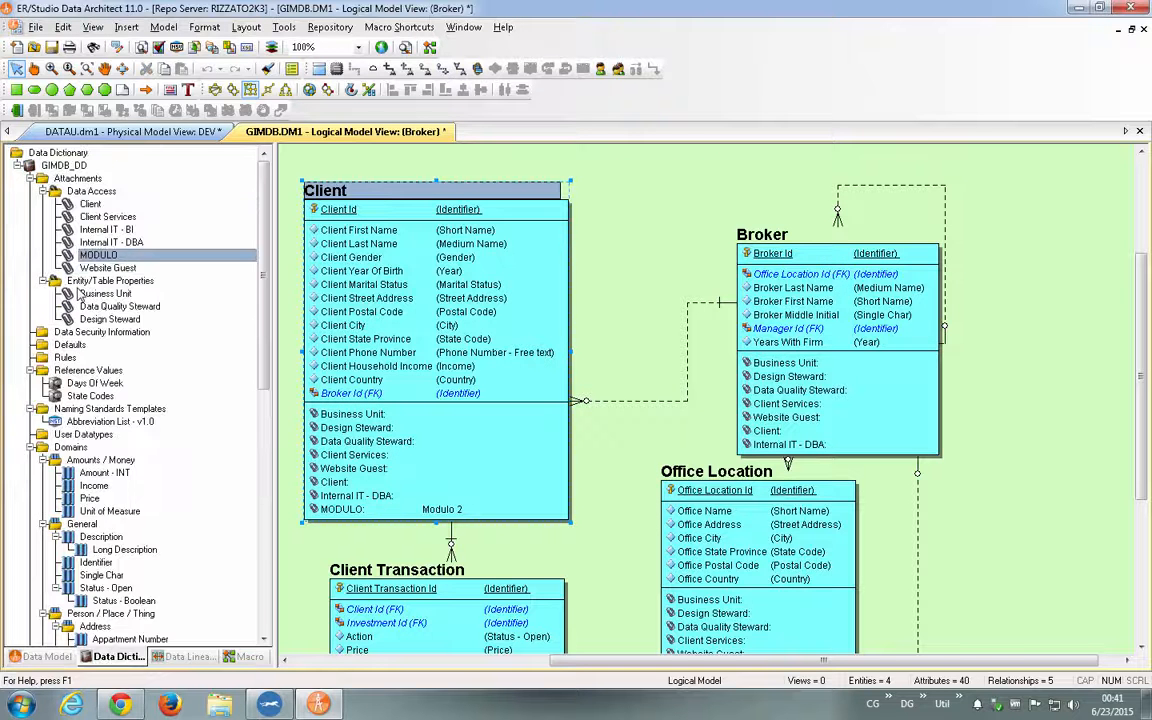
{"action": "left_click", "coordinate": [30, 178]}
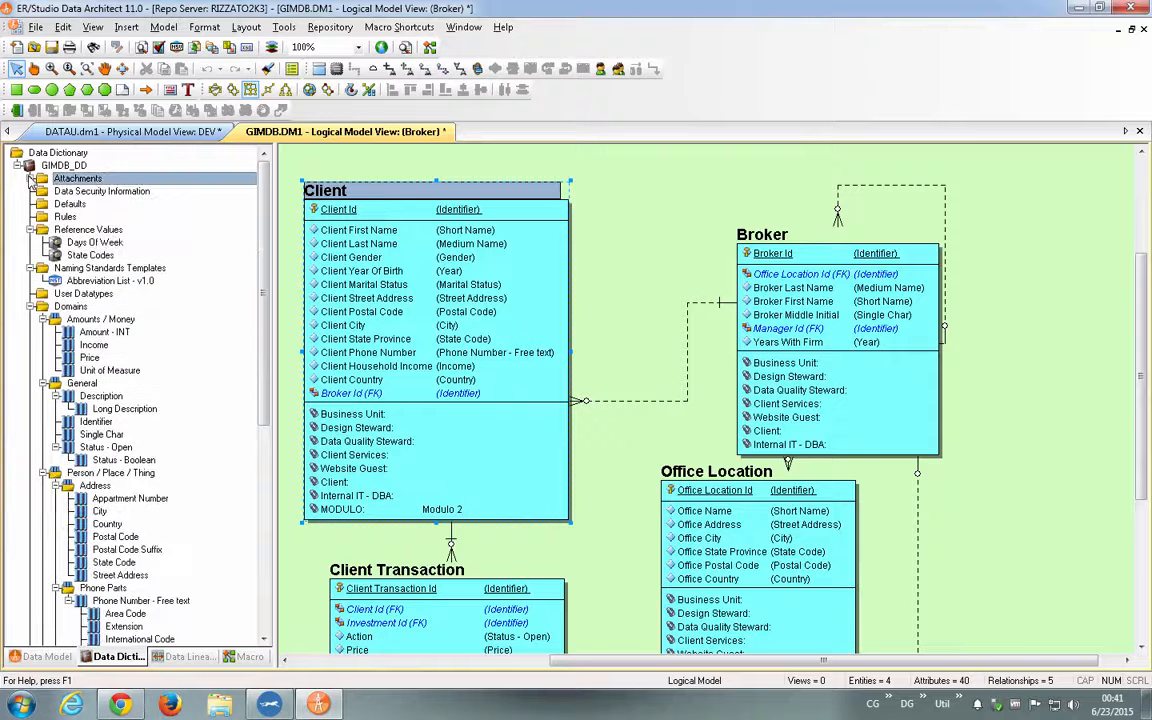
{"action": "left_click", "coordinate": [30, 229]}
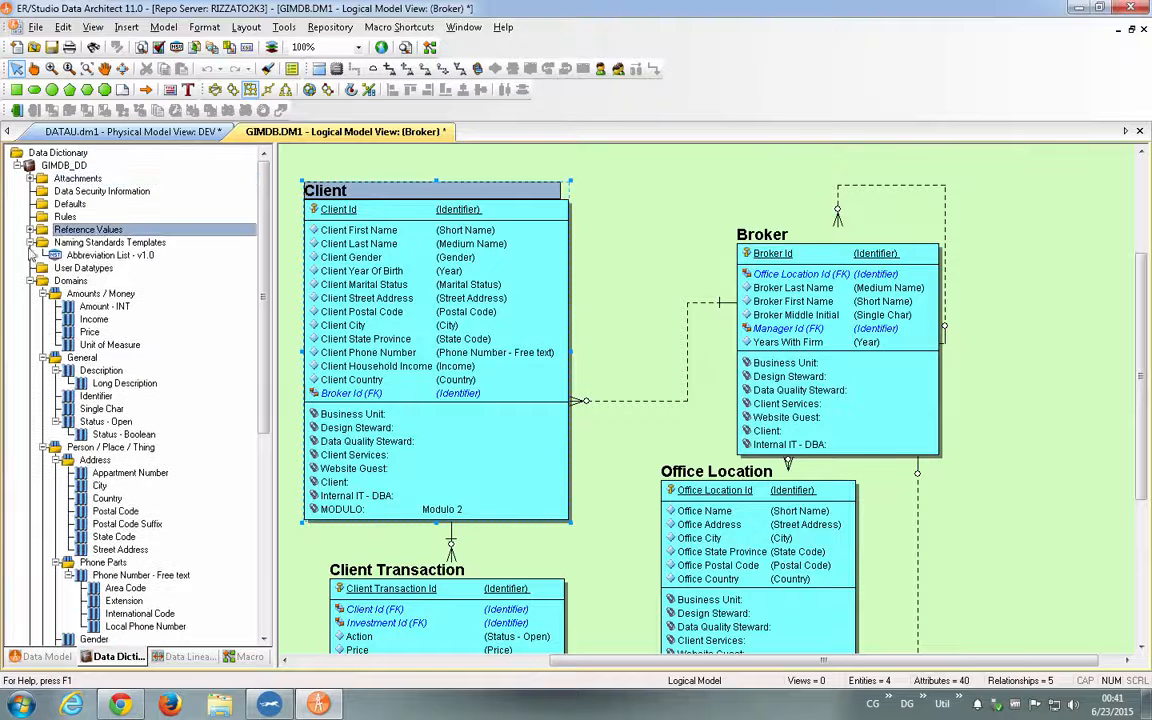
{"action": "left_click", "coordinate": [108, 257]}
{"action": "double_click", "coordinate": [108, 258]}
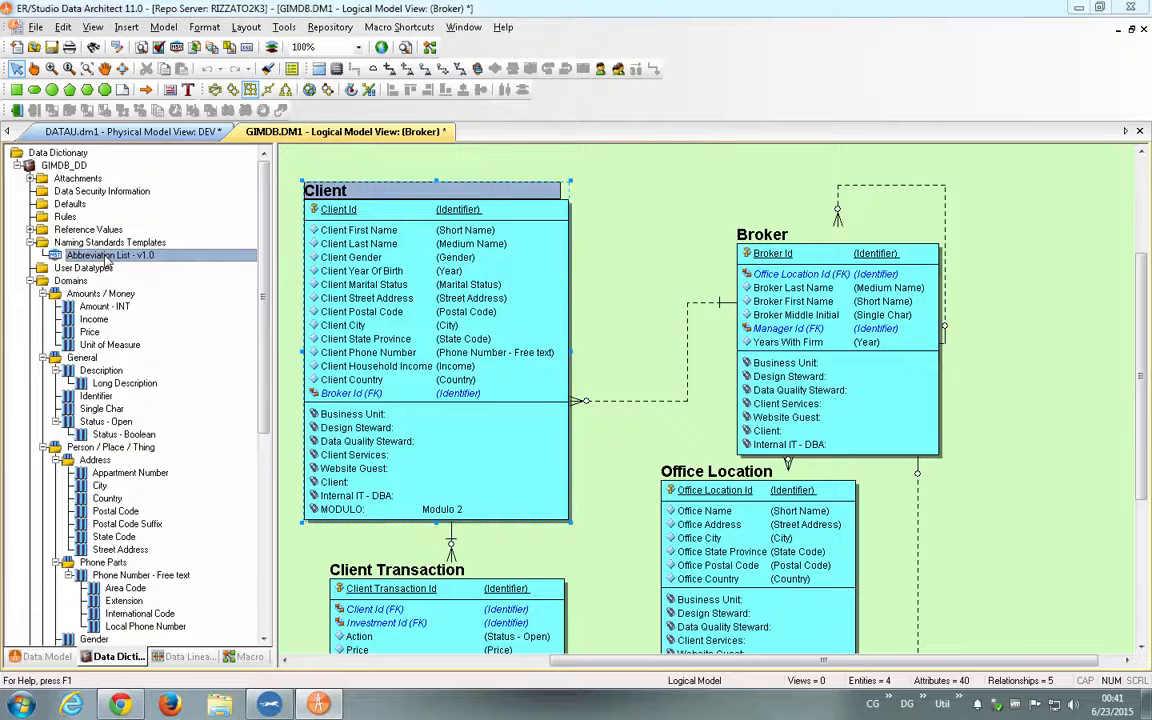
- Review the template's logical and physical naming conventions, its attachment bindings and its abbreviation mapping
{"action": "left_click", "coordinate": [382, 203]}
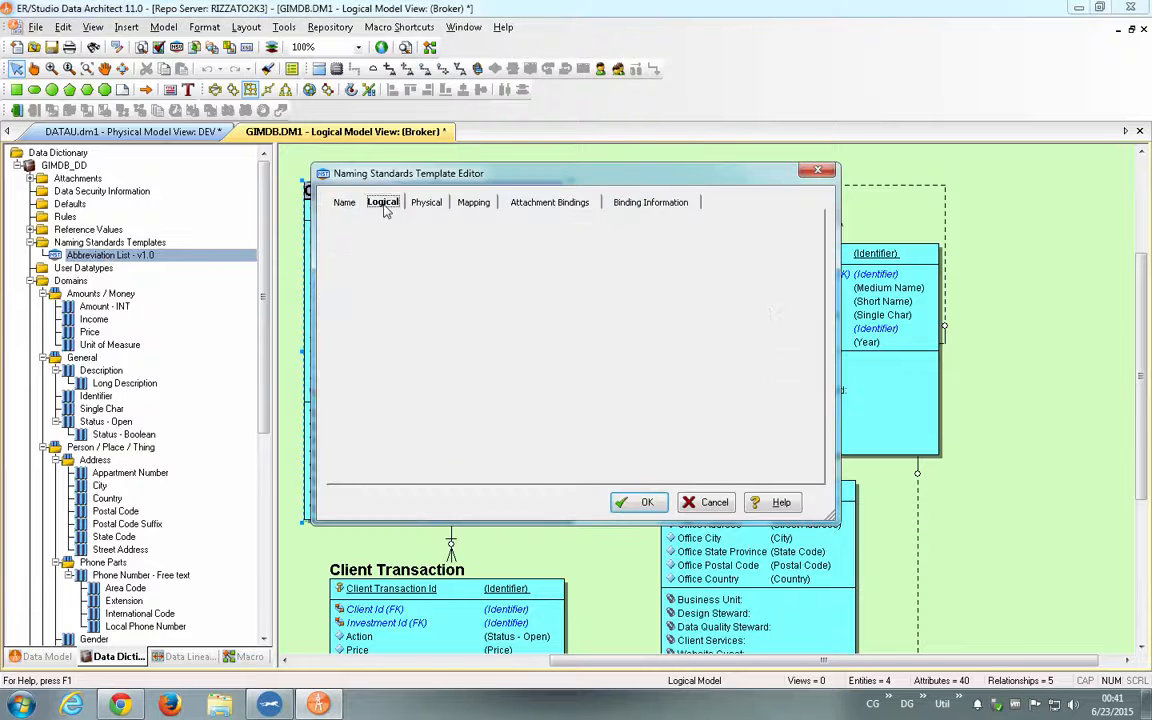
{"action": "left_click", "coordinate": [426, 203]}
{"action": "left_click", "coordinate": [383, 203]}
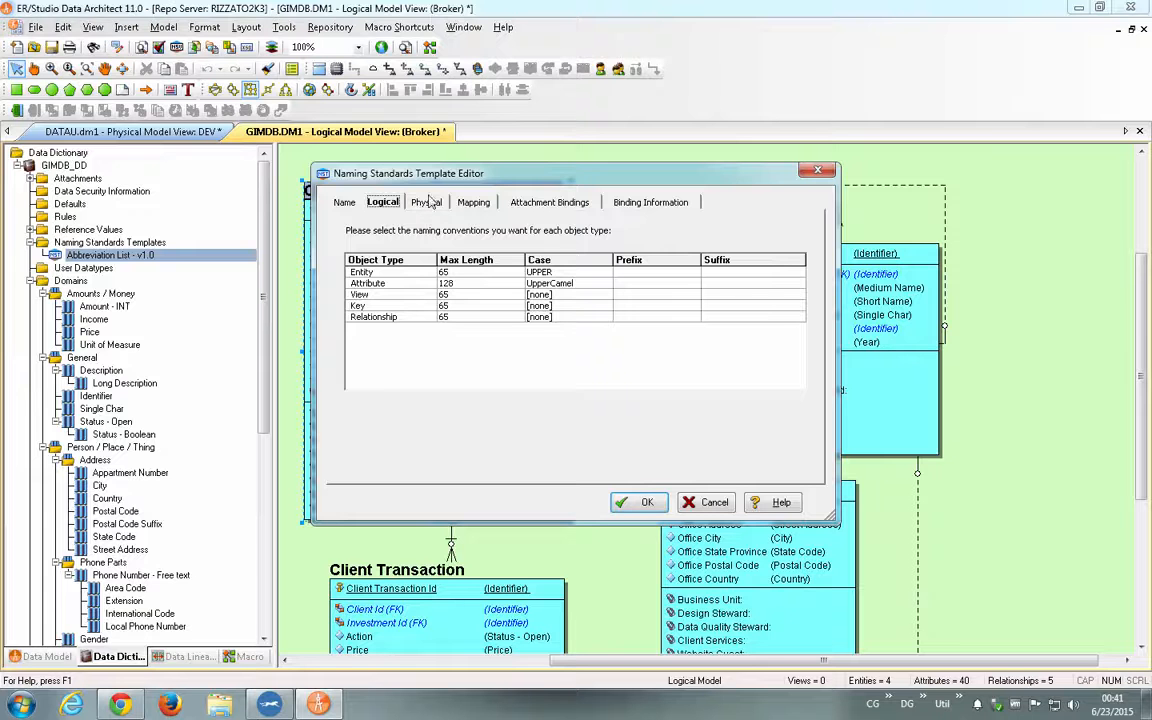
{"action": "left_click", "coordinate": [428, 203]}
{"action": "left_click", "coordinate": [550, 202]}
{"action": "left_click", "coordinate": [473, 202]}
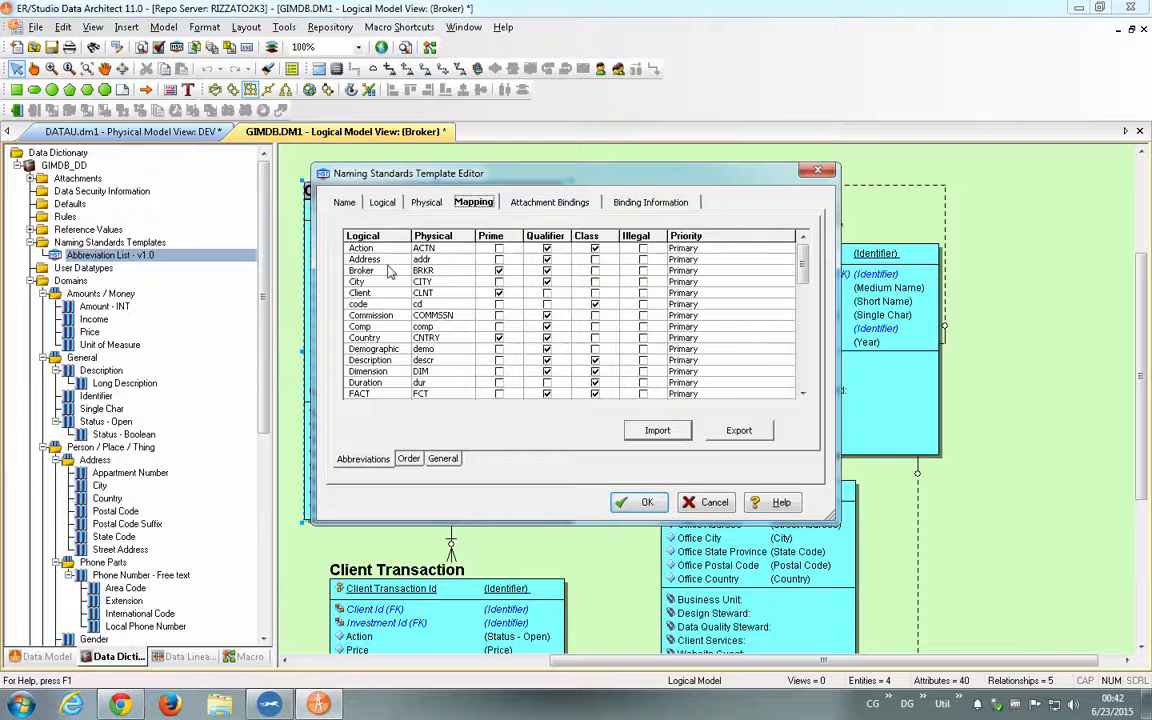
- Examine the logical-to-physical abbreviation pairs for Address and City, then close the template editor
{"action": "double_click", "coordinate": [364, 259]}
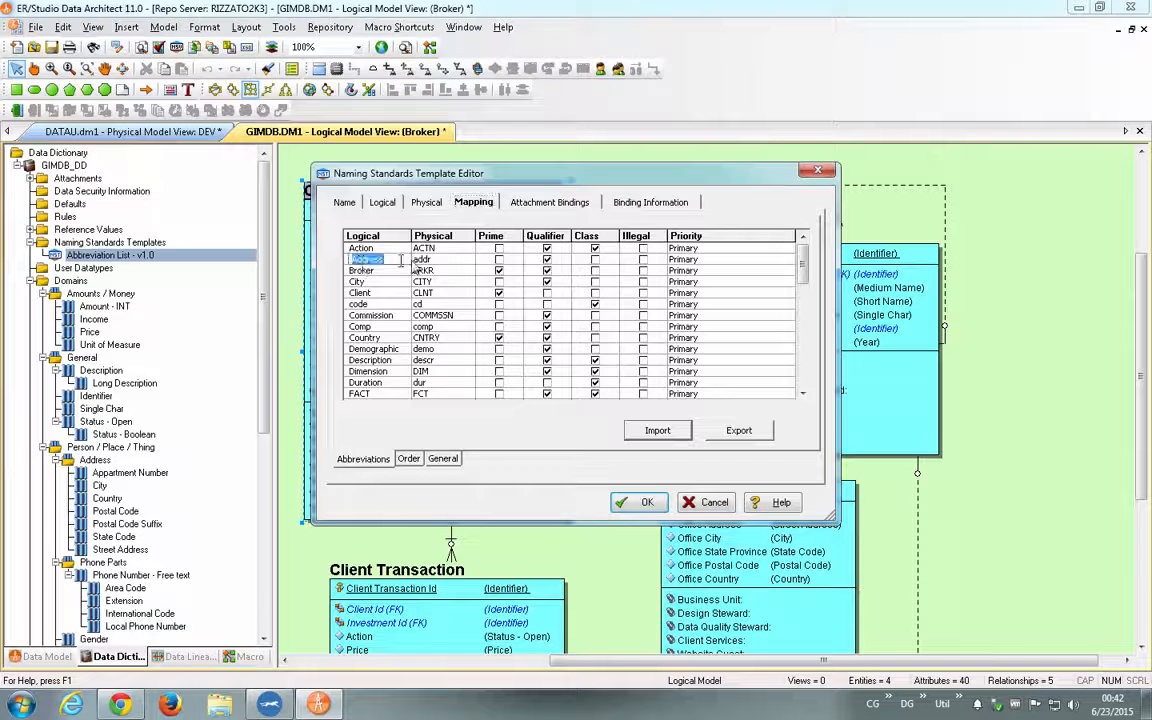
{"action": "key", "text": "Tab"}
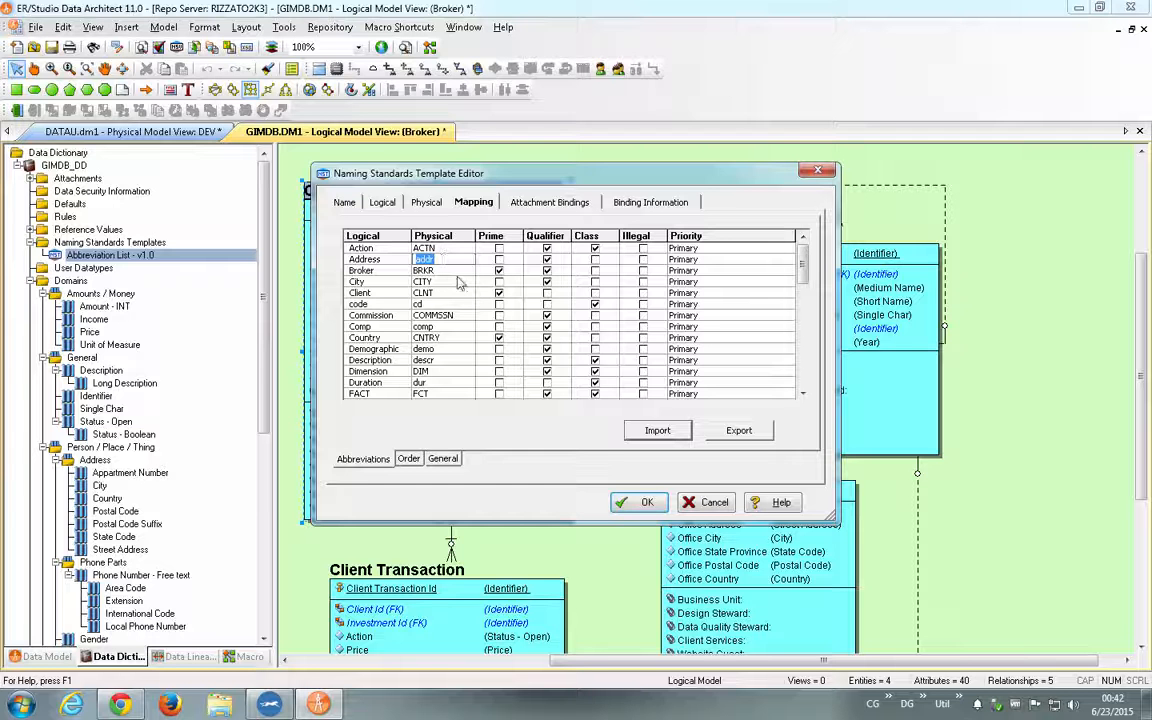
{"action": "left_click", "coordinate": [458, 281]}
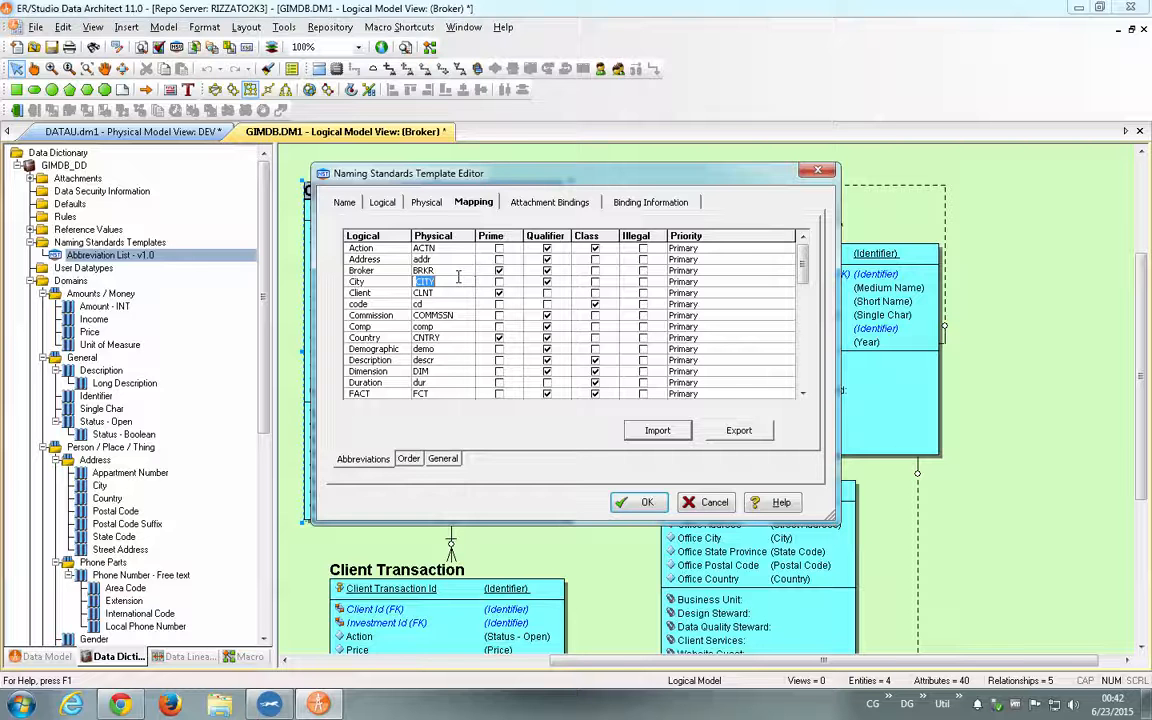
{"action": "key", "text": "Escape"}
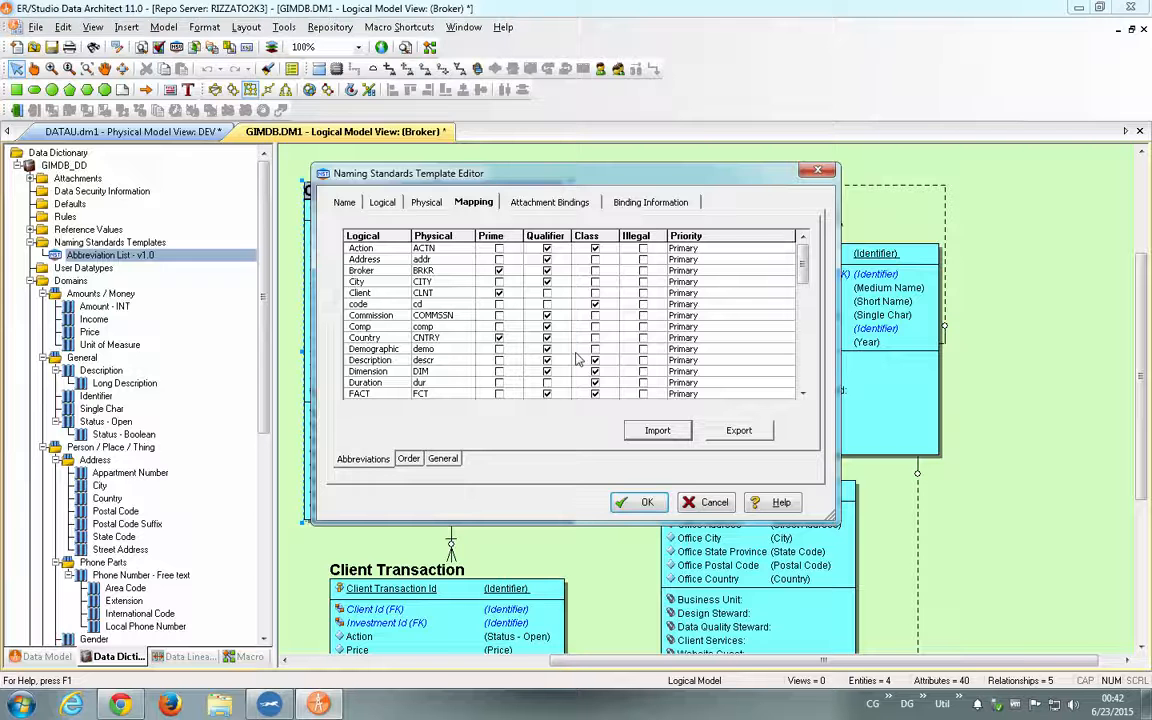
{"action": "left_click", "coordinate": [645, 503]}
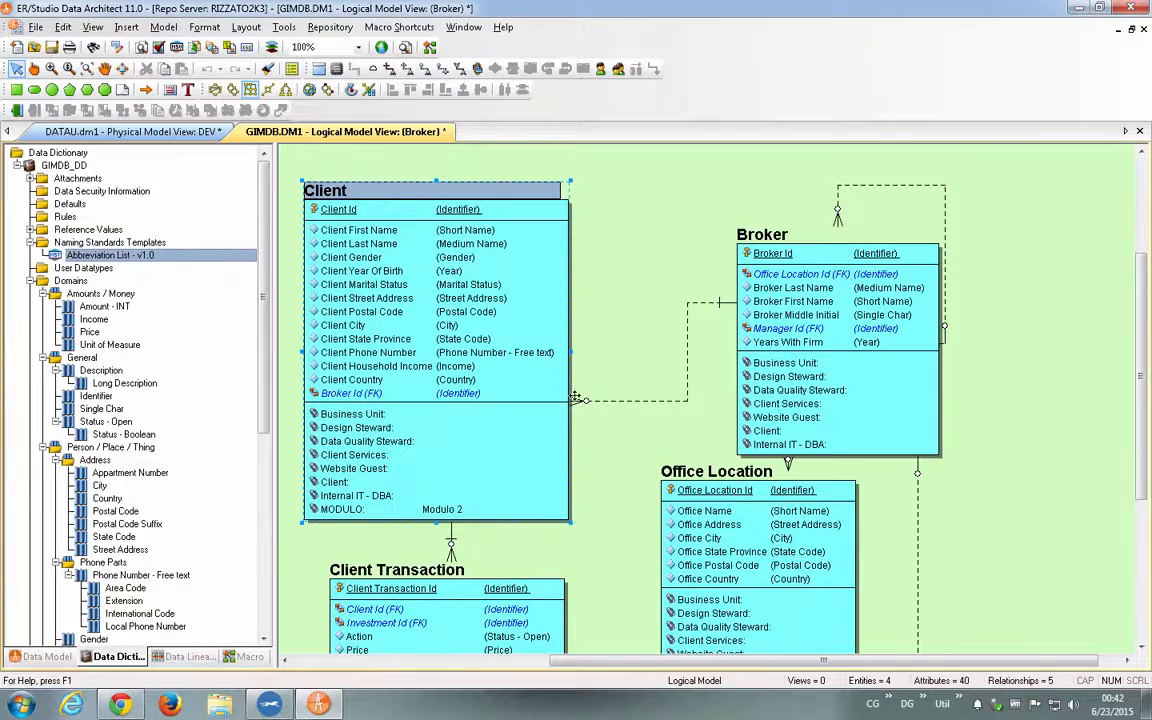
- Inspect the attribute name and default column name of Client First Name in the Client entity, then close the editor without saving
{"action": "double_click", "coordinate": [392, 209]}
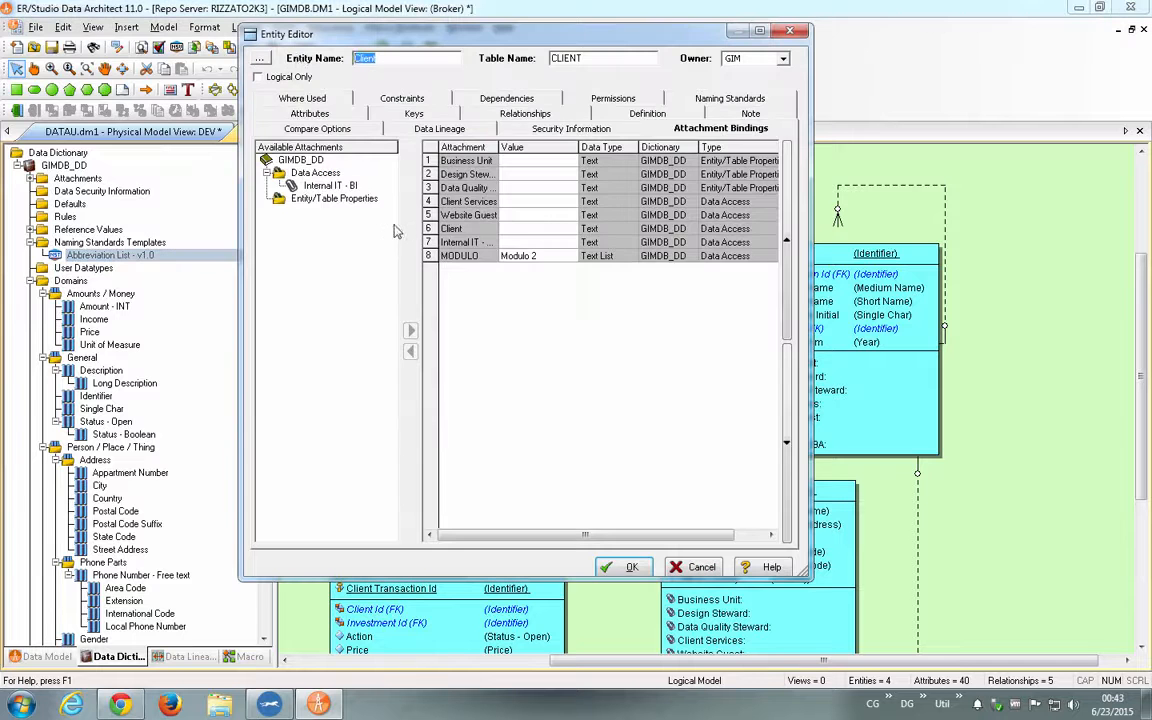
{"action": "left_click", "coordinate": [289, 116]}
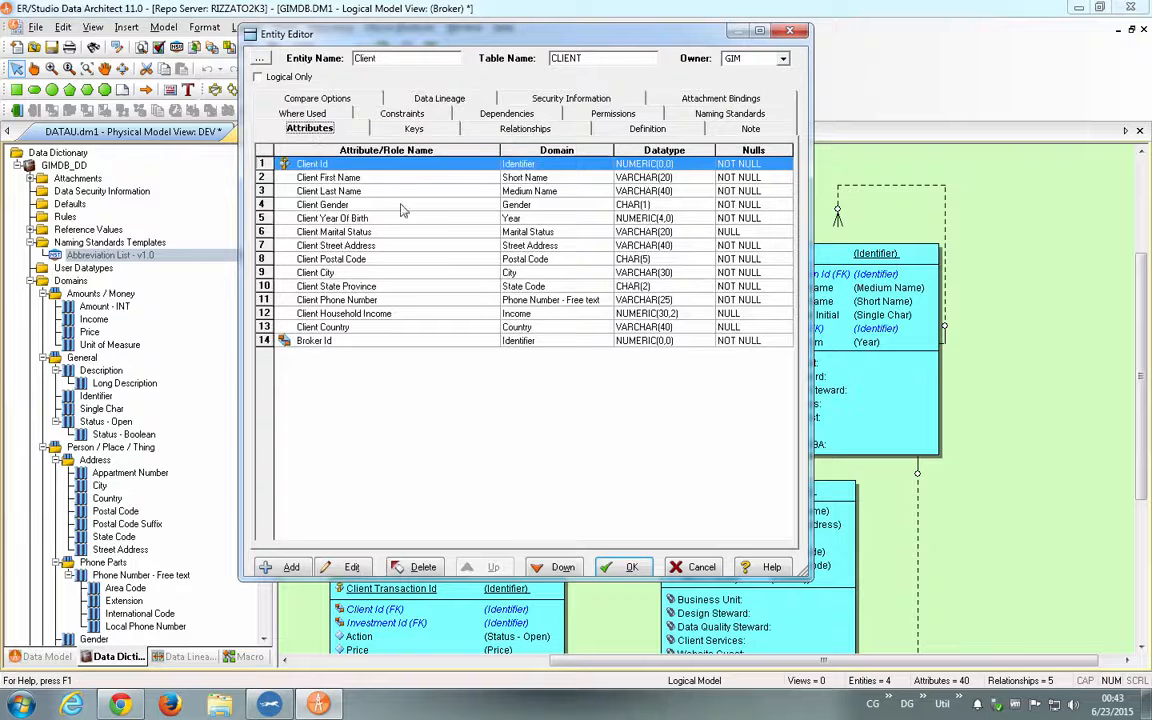
{"action": "double_click", "coordinate": [333, 177]}
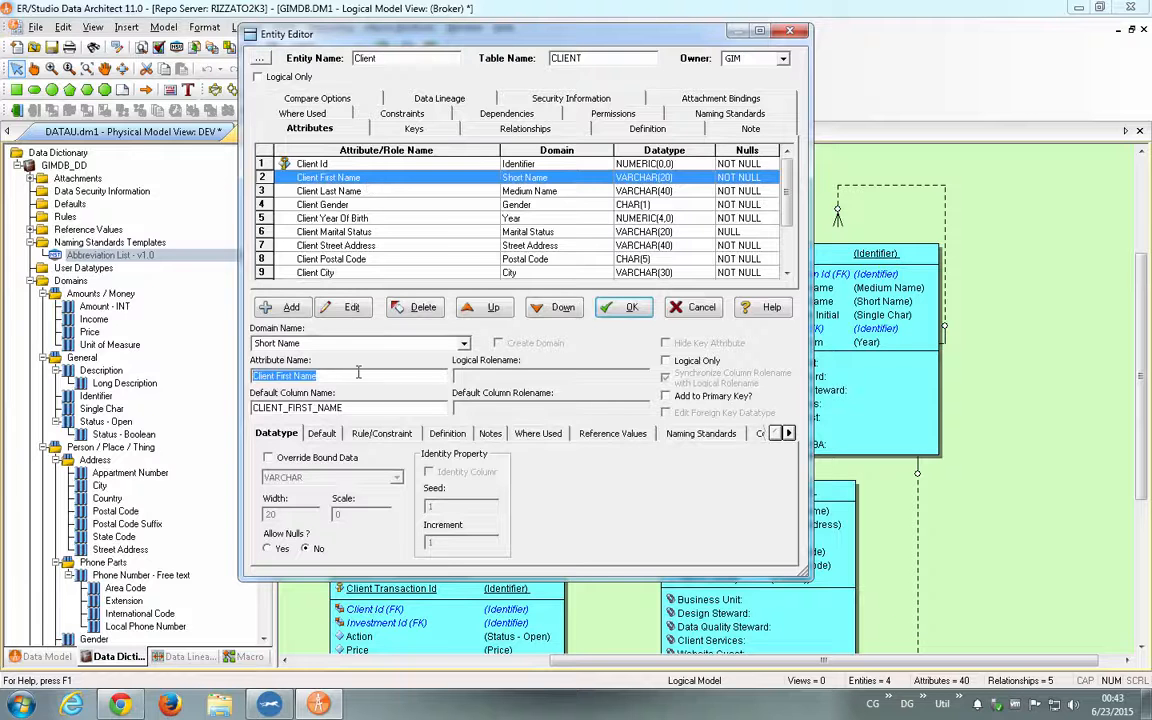
{"action": "left_click", "coordinate": [380, 410]}
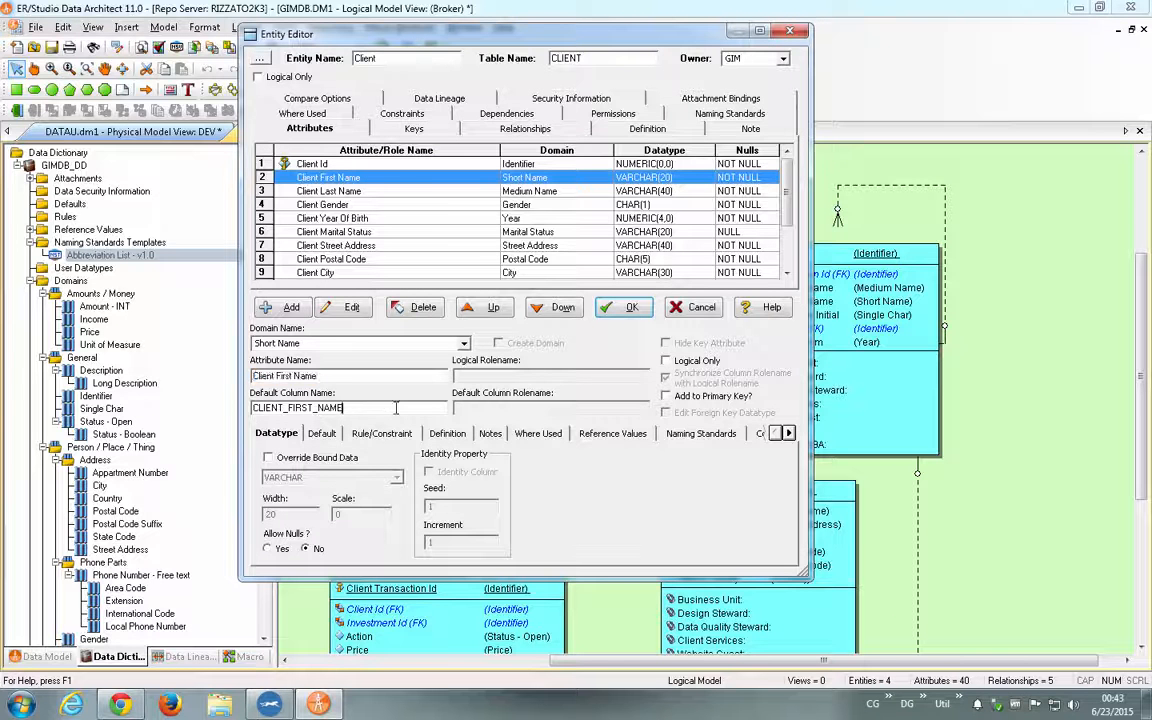
{"action": "left_click_drag", "start_coordinate": [191, 414], "coordinate": [203, 408]}
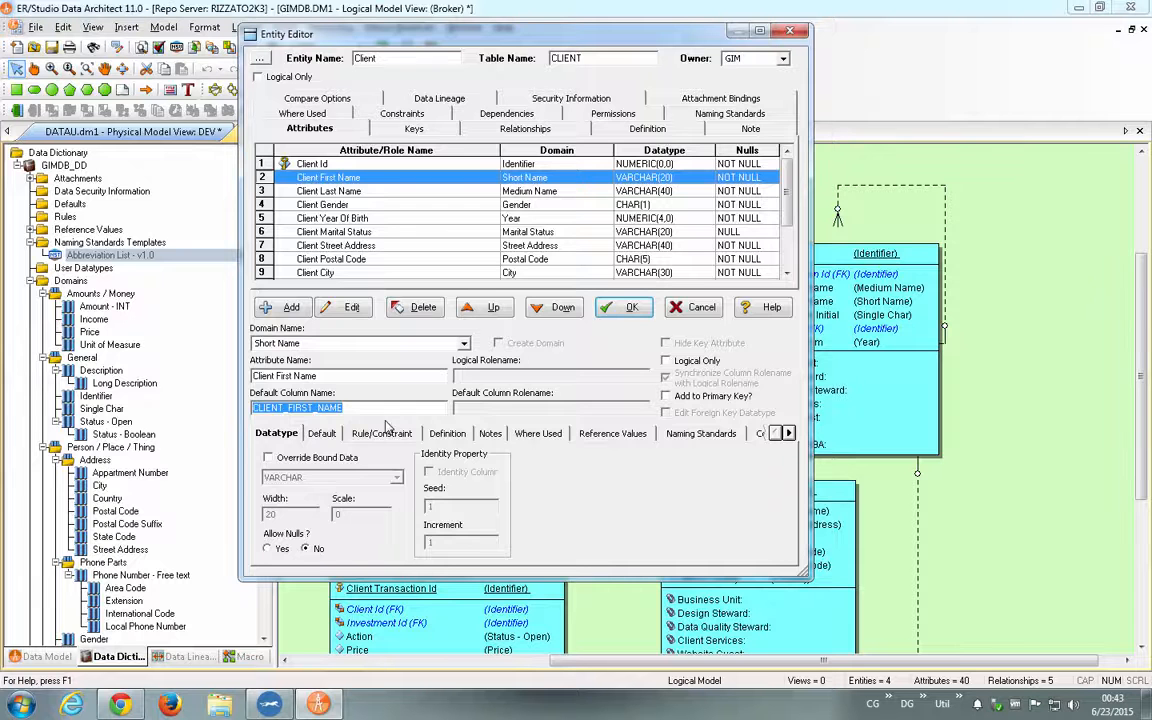
{"action": "key", "text": "Escape"}
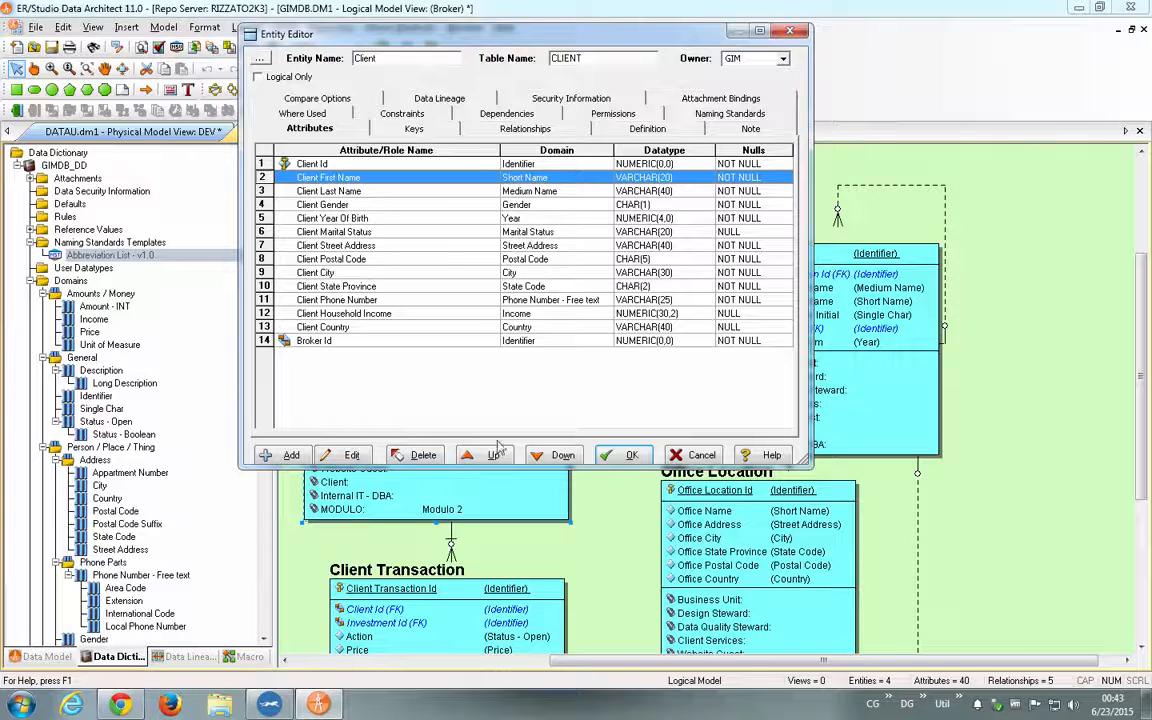
{"action": "left_click", "coordinate": [693, 459]}
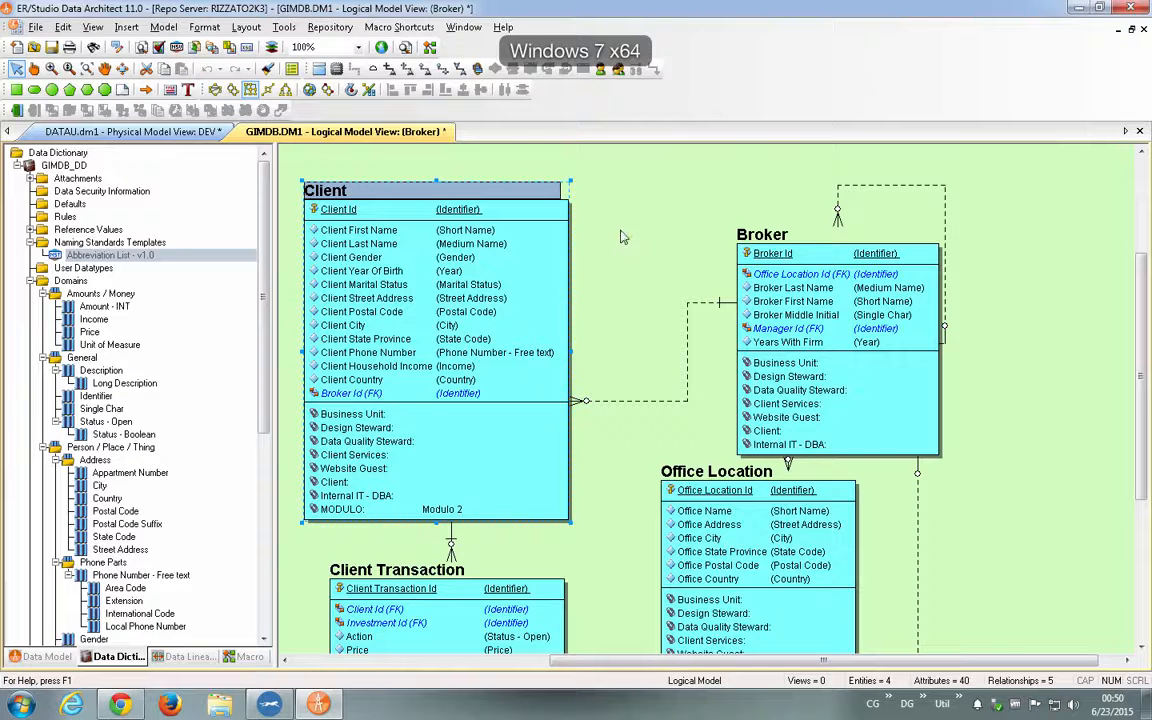
- Check which naming standards template is bound to the Client entity, then close its editor
{"action": "mouse_move", "coordinate": [381, 209]}
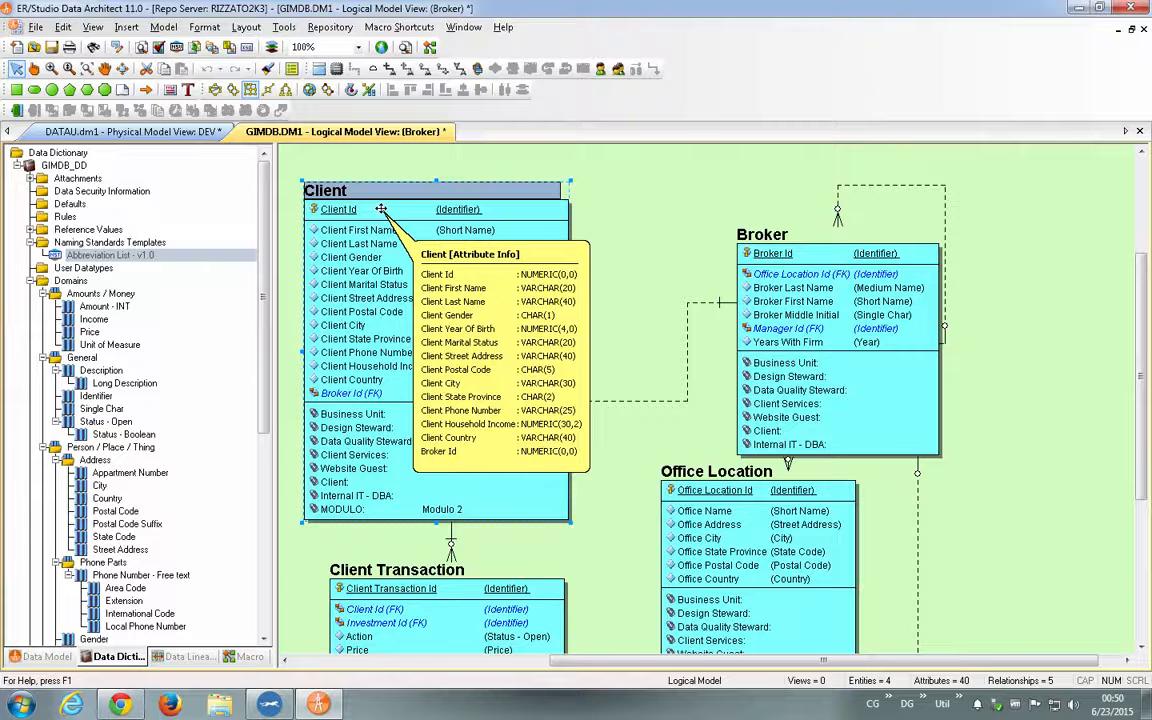
{"action": "double_click", "coordinate": [351, 189]}
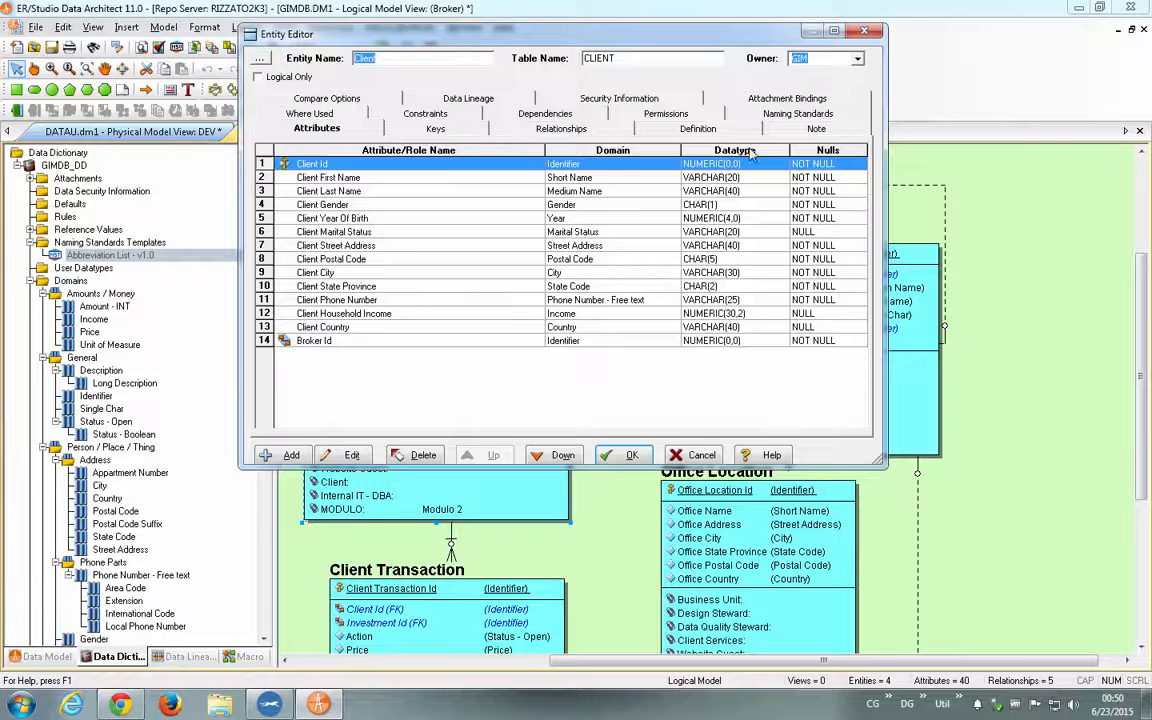
{"action": "left_click", "coordinate": [780, 116]}
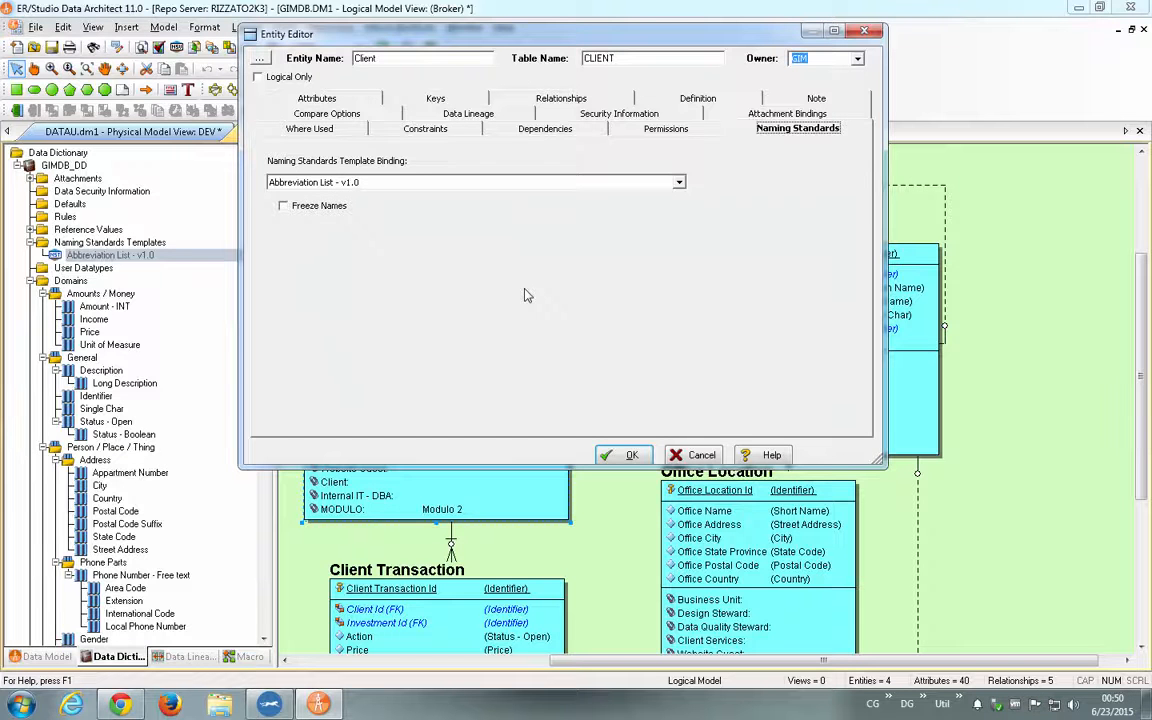
{"action": "key", "text": "Return"}
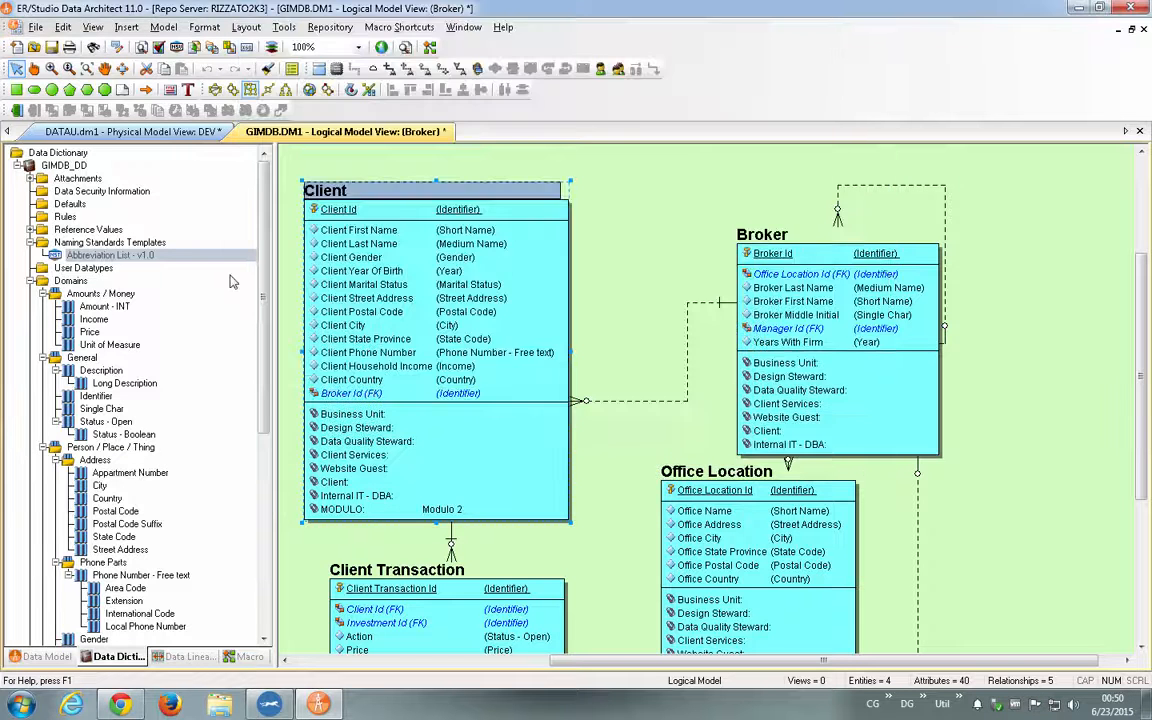
- Look up the physical abbreviation for Location in the Abbreviation List - v1.0 mapping and close the template without saving
{"action": "double_click", "coordinate": [152, 258]}
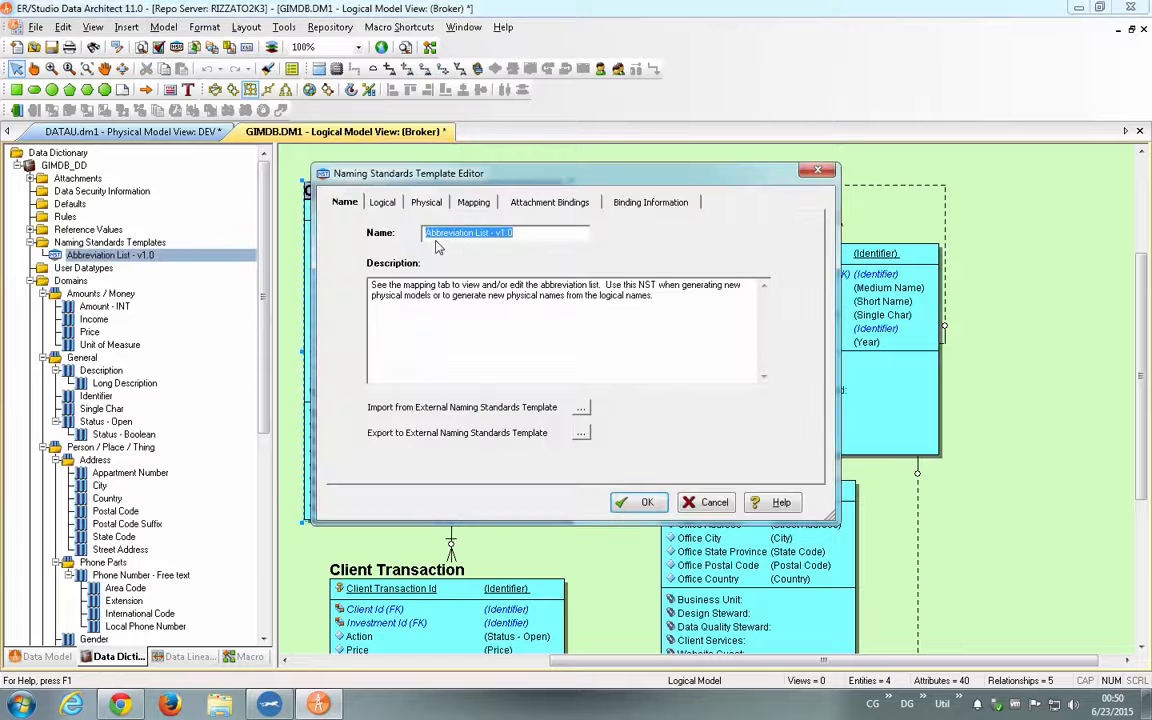
{"action": "left_click", "coordinate": [464, 204]}
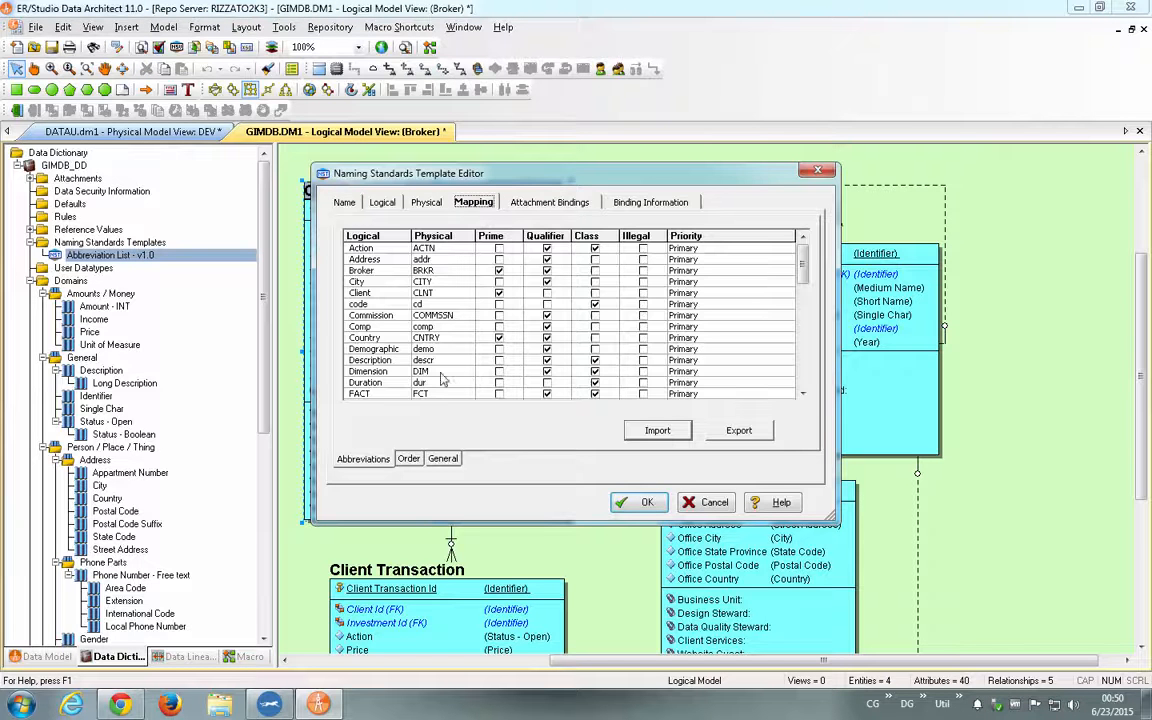
{"action": "left_click", "coordinate": [805, 363]}
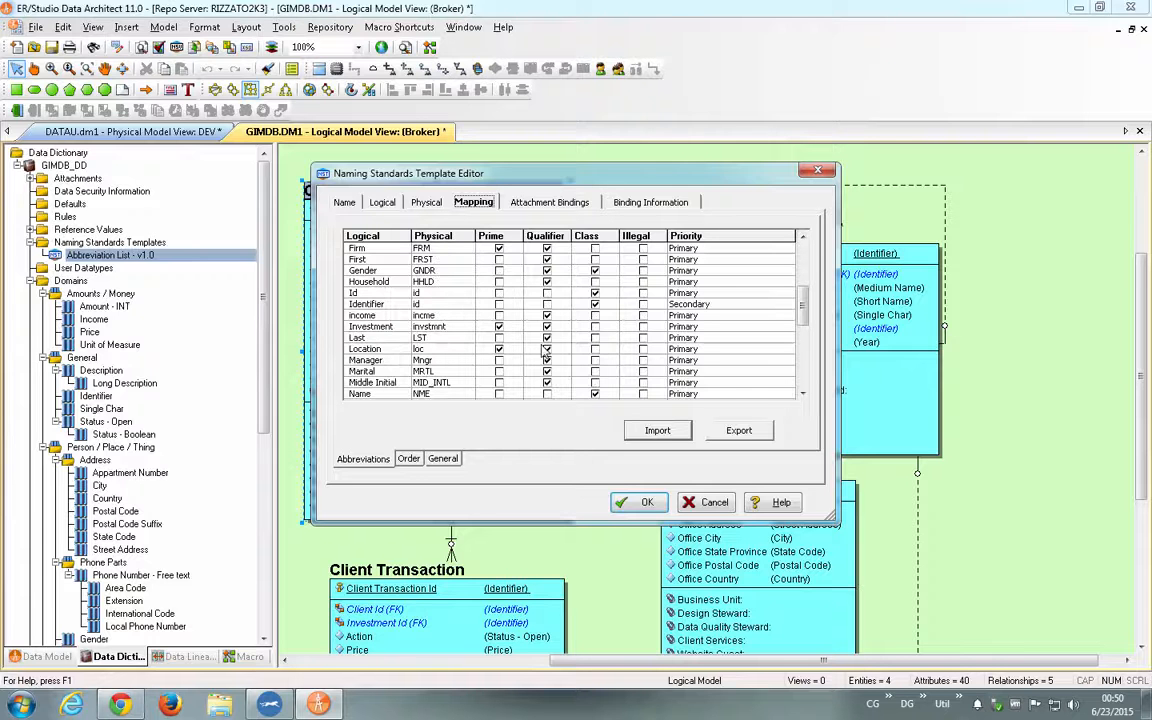
{"action": "left_click", "coordinate": [362, 349]}
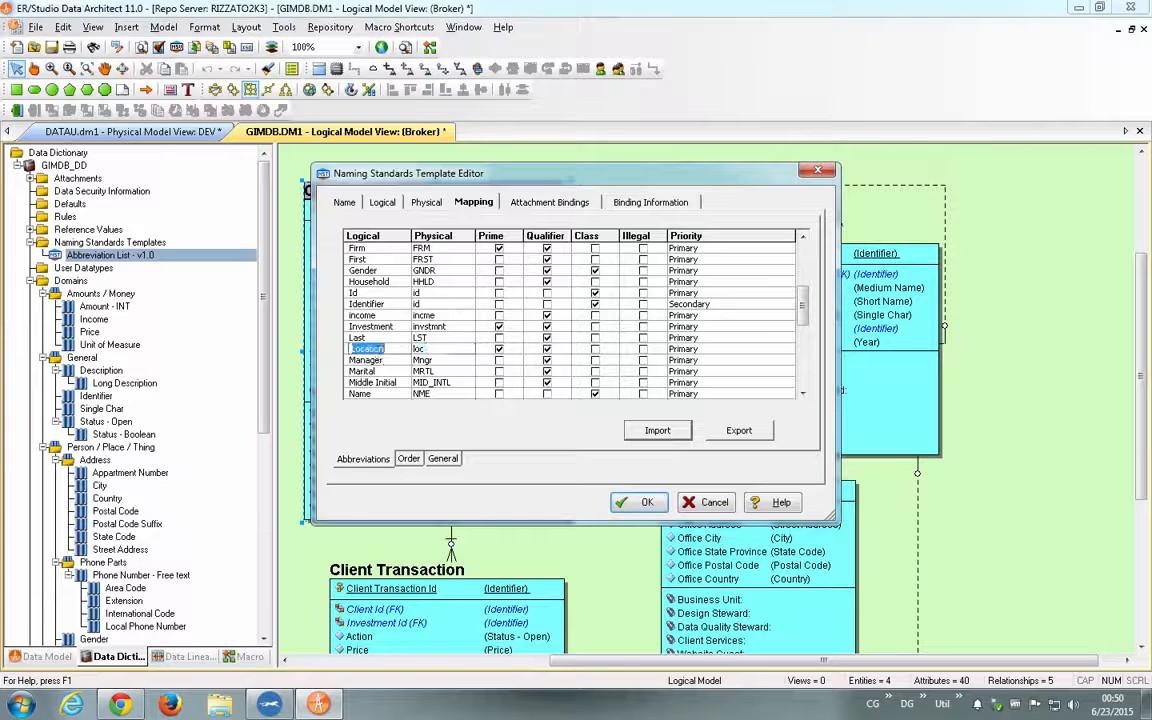
{"action": "left_click", "coordinate": [708, 502]}
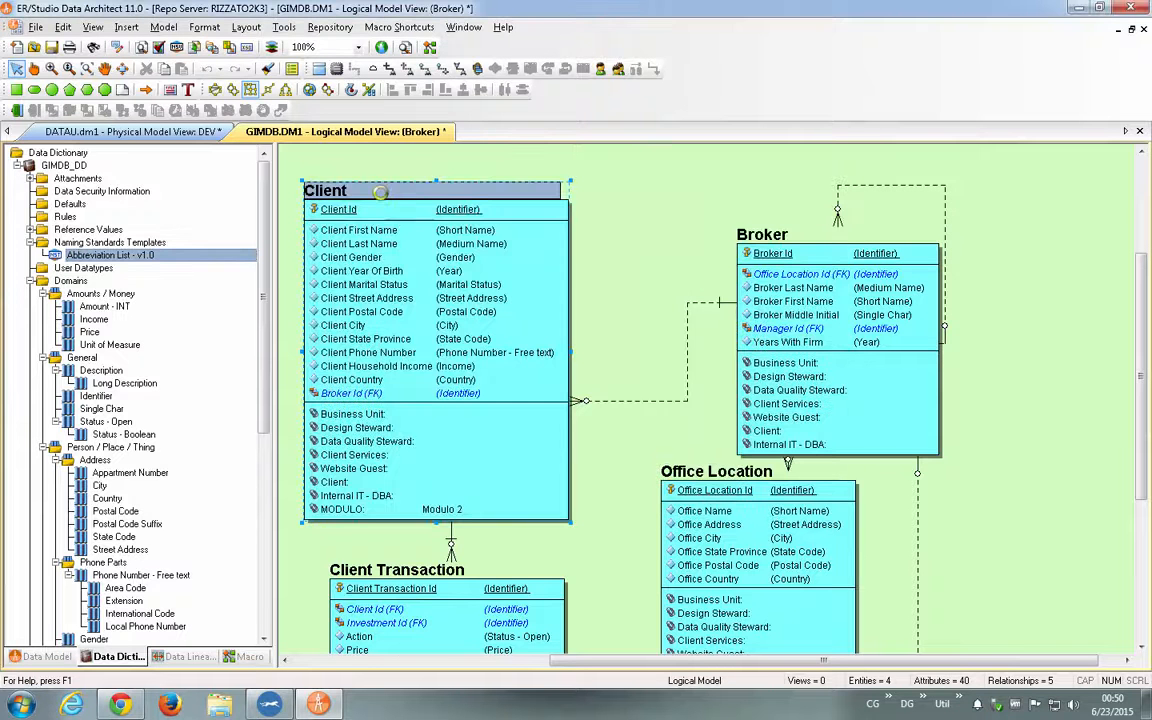
- Try adding a Location attribute to the Client entity to preview its generated default column name, then discard all the changes
{"action": "double_click", "coordinate": [346, 191]}
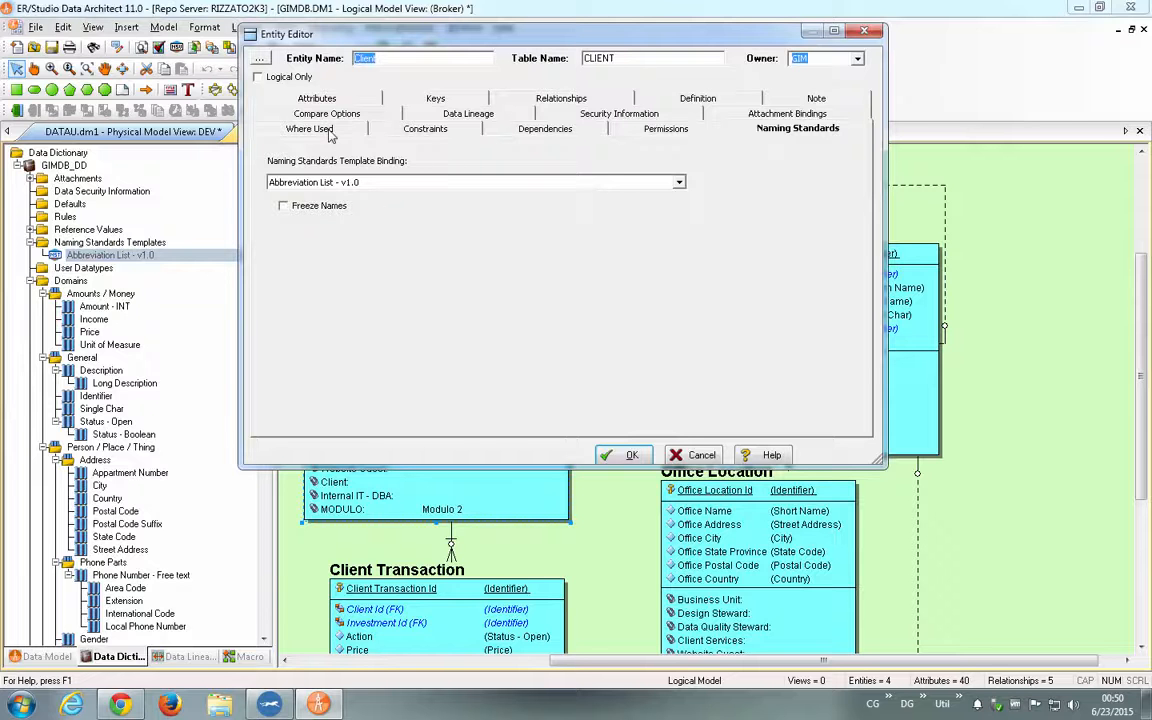
{"action": "left_click", "coordinate": [300, 98]}
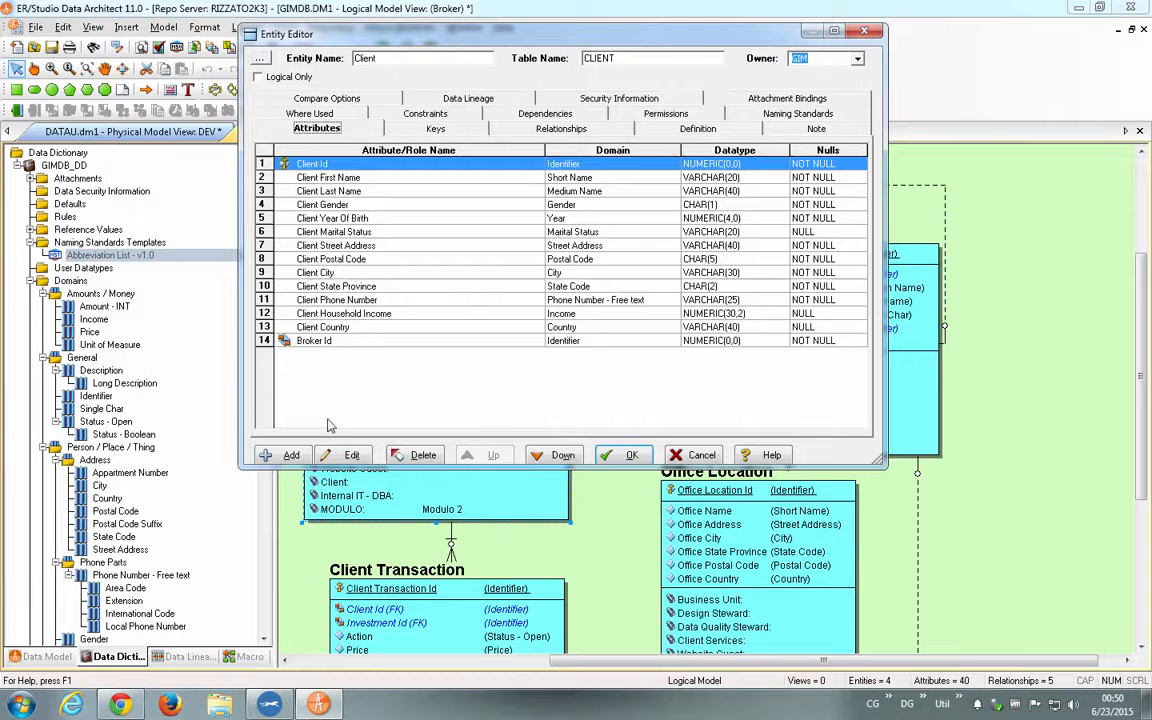
{"action": "left_click", "coordinate": [290, 455]}
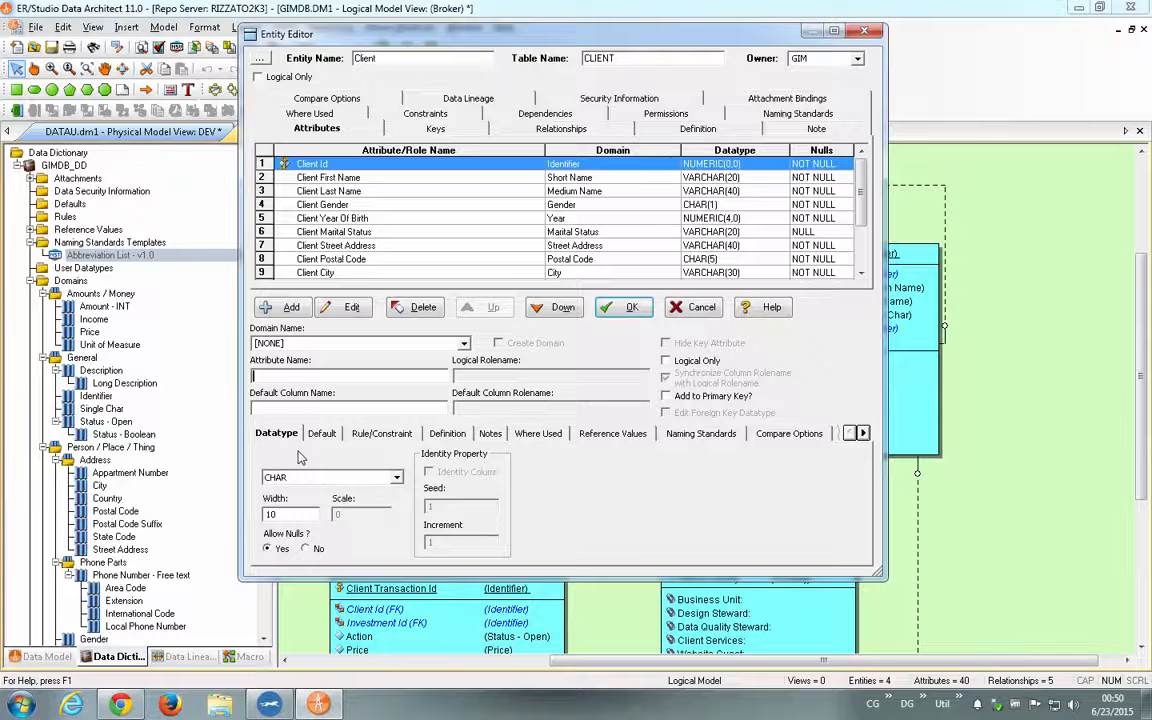
{"action": "type", "text": "Location"}
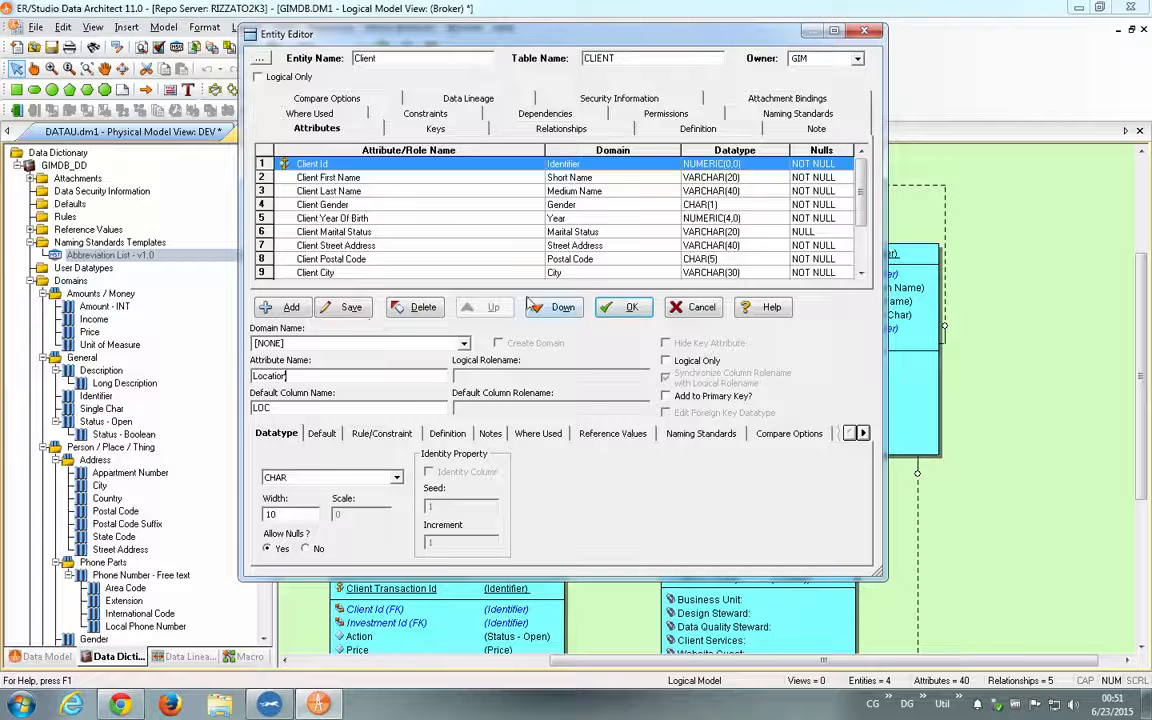
{"action": "left_click", "coordinate": [703, 310]}
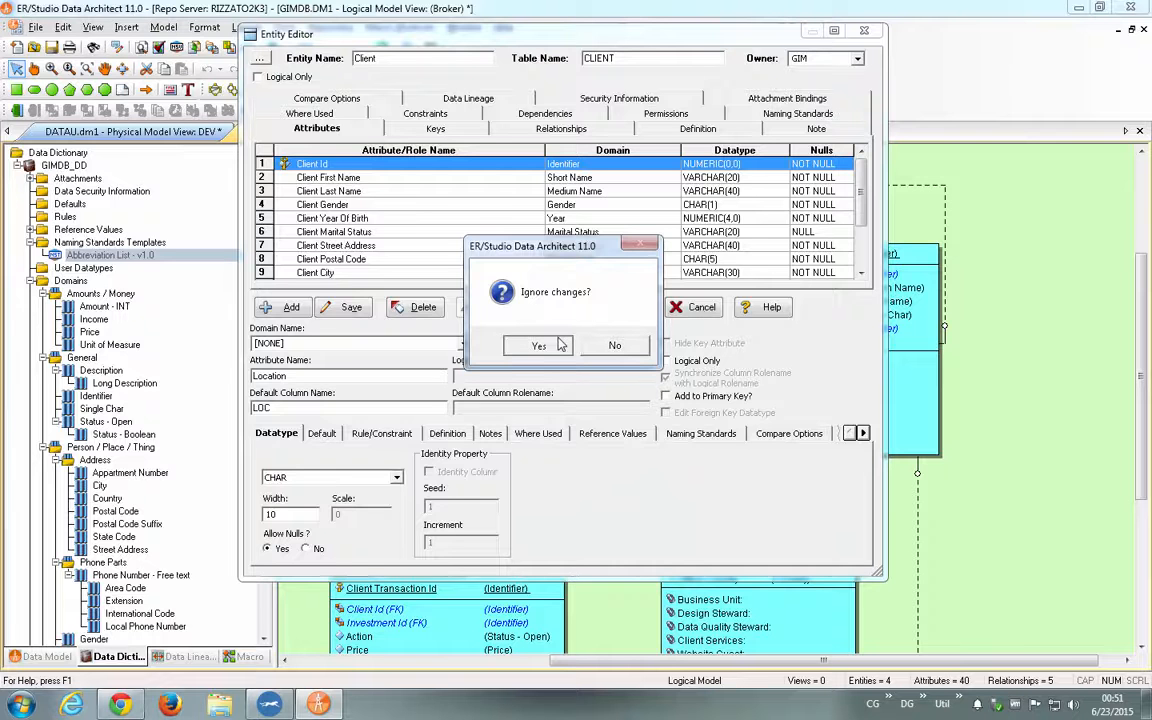
{"action": "left_click", "coordinate": [560, 344]}
{"action": "left_click", "coordinate": [700, 455]}
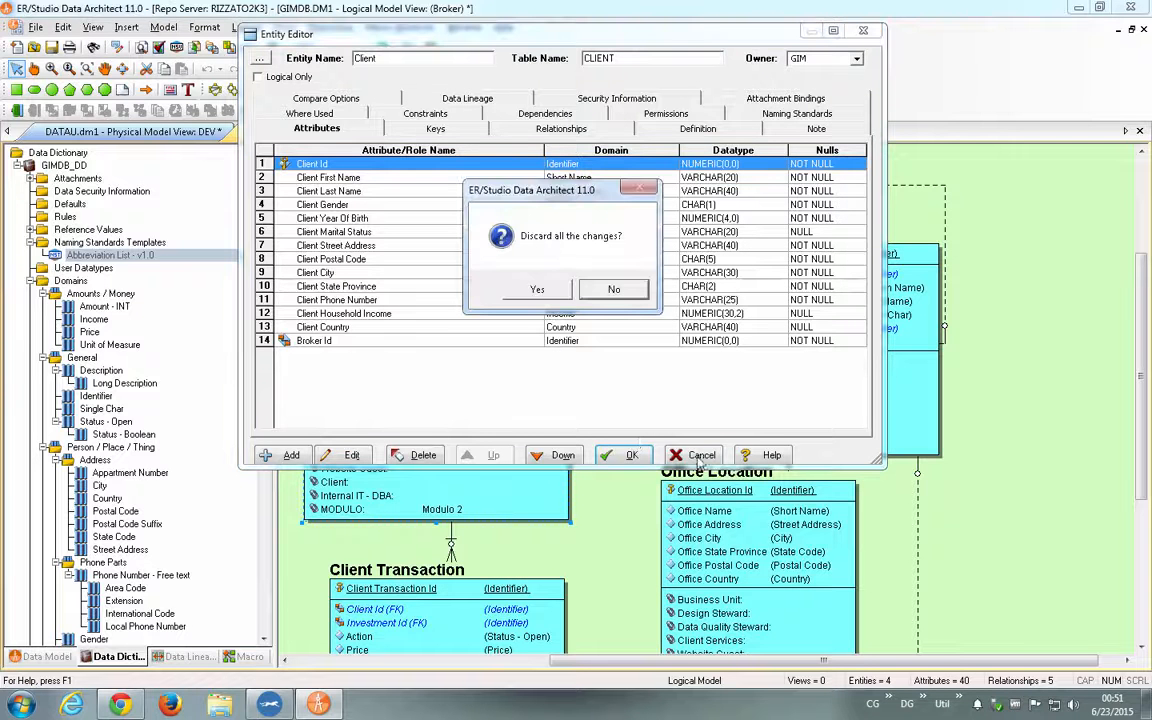
{"action": "left_click", "coordinate": [535, 289]}
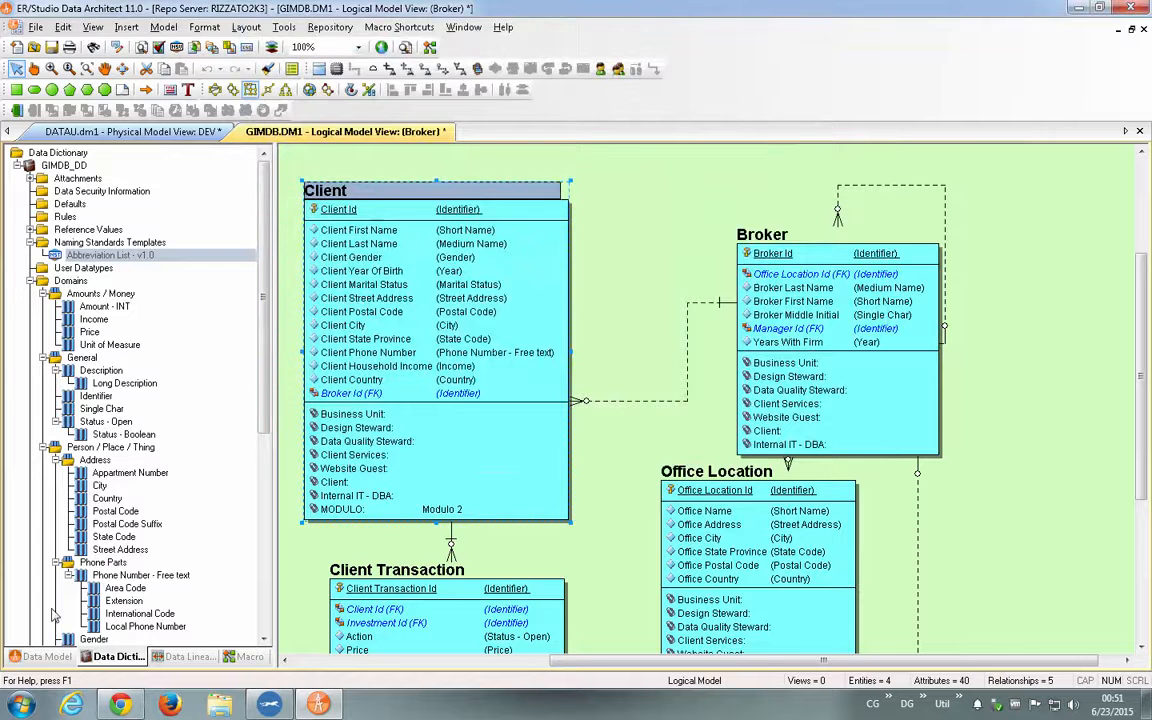
- Go back to the model tree and locate the Client entity in the logical Main Model
{"action": "left_click", "coordinate": [40, 656]}
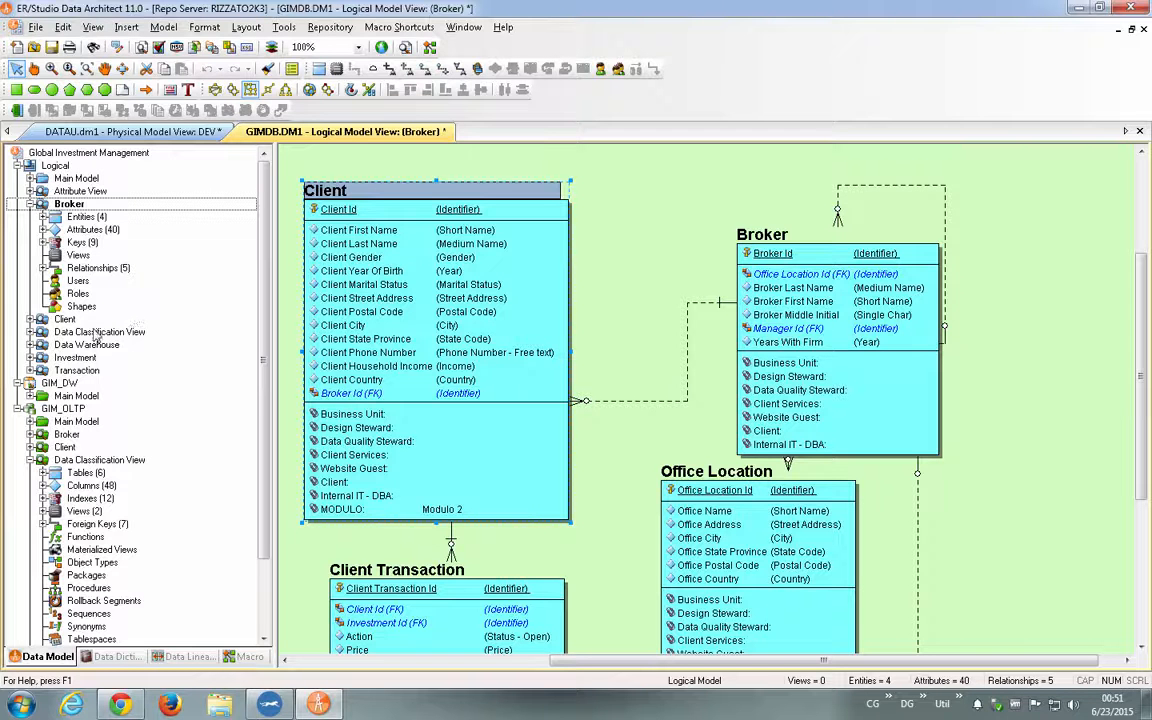
{"action": "left_click", "coordinate": [31, 204]}
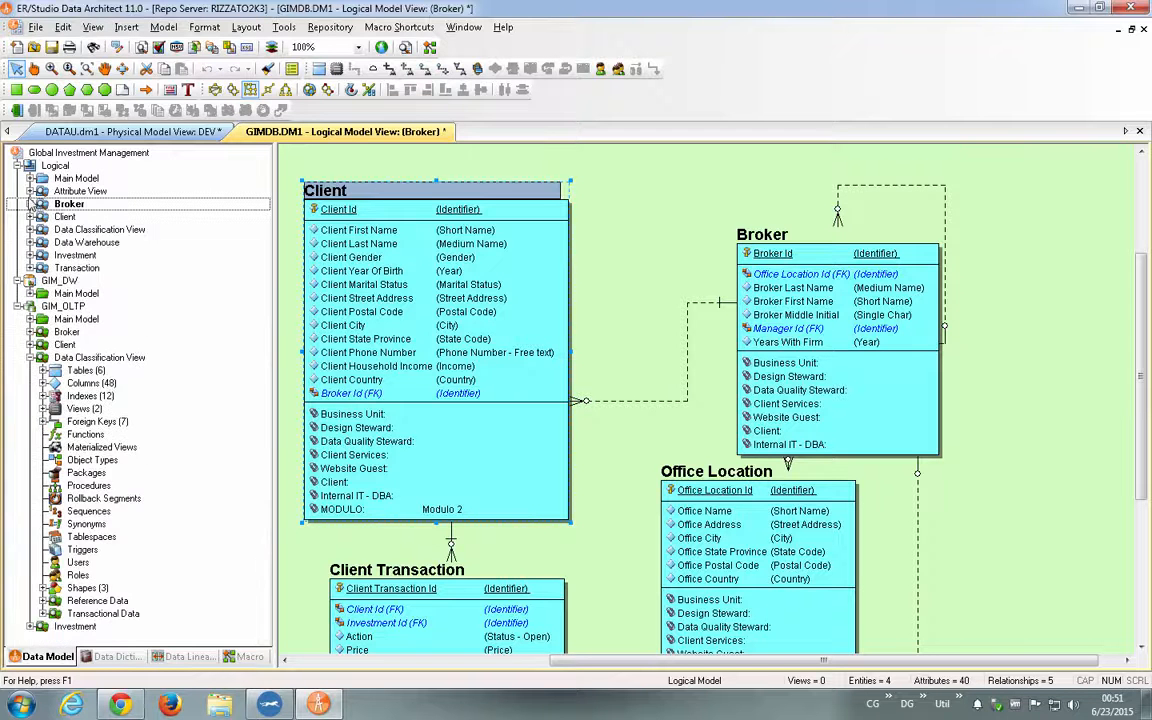
{"action": "left_click", "coordinate": [30, 179]}
{"action": "left_click", "coordinate": [43, 191]}
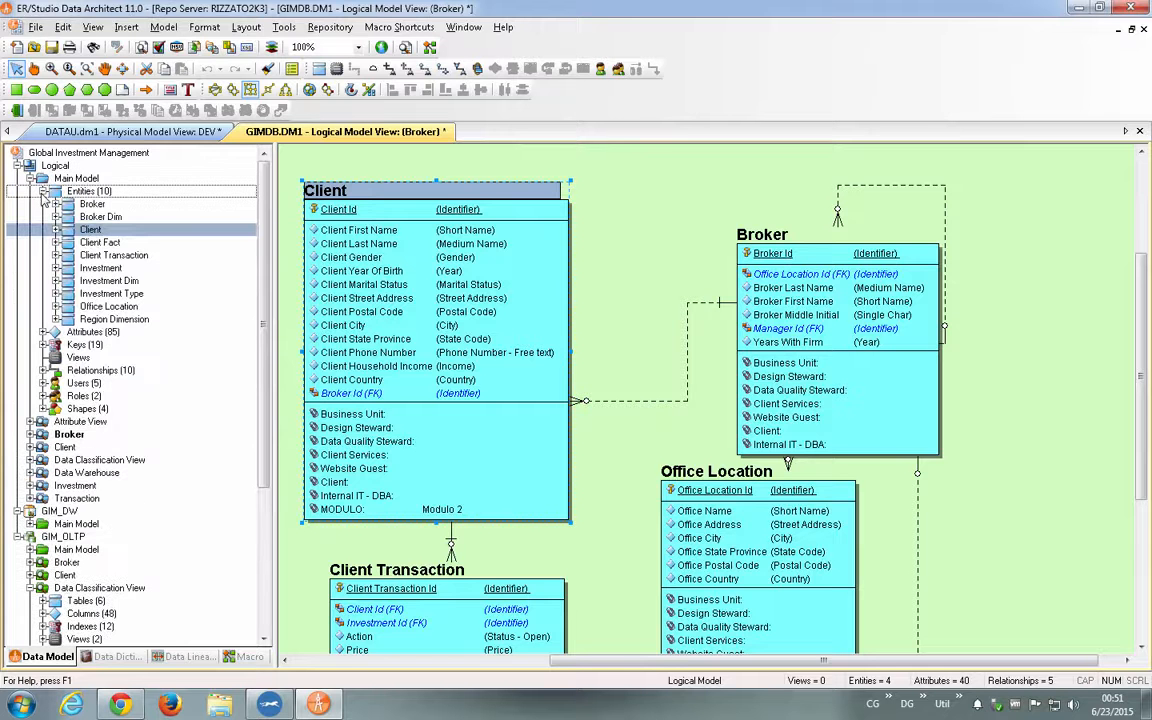
{"action": "left_click", "coordinate": [114, 232]}
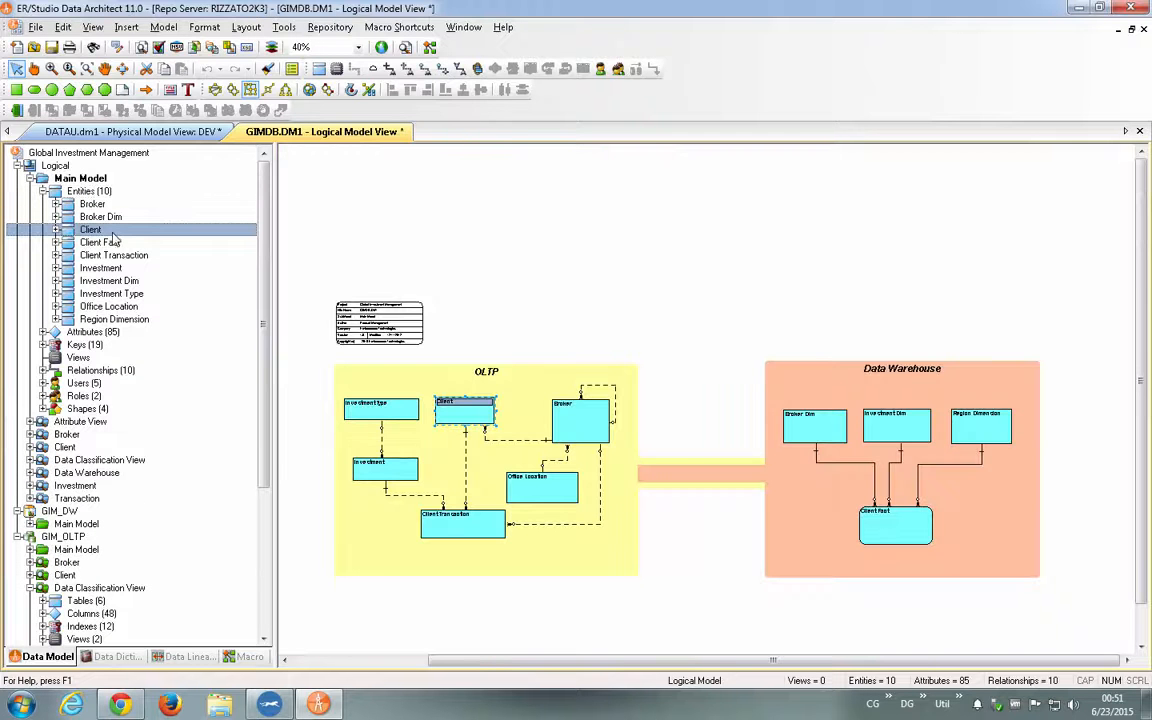
- Examine where the Client entity is used across the logical and GIM_OLTP submodels, including both Data Classification View branches and the CLIENT table
{"action": "right_click", "coordinate": [127, 233]}
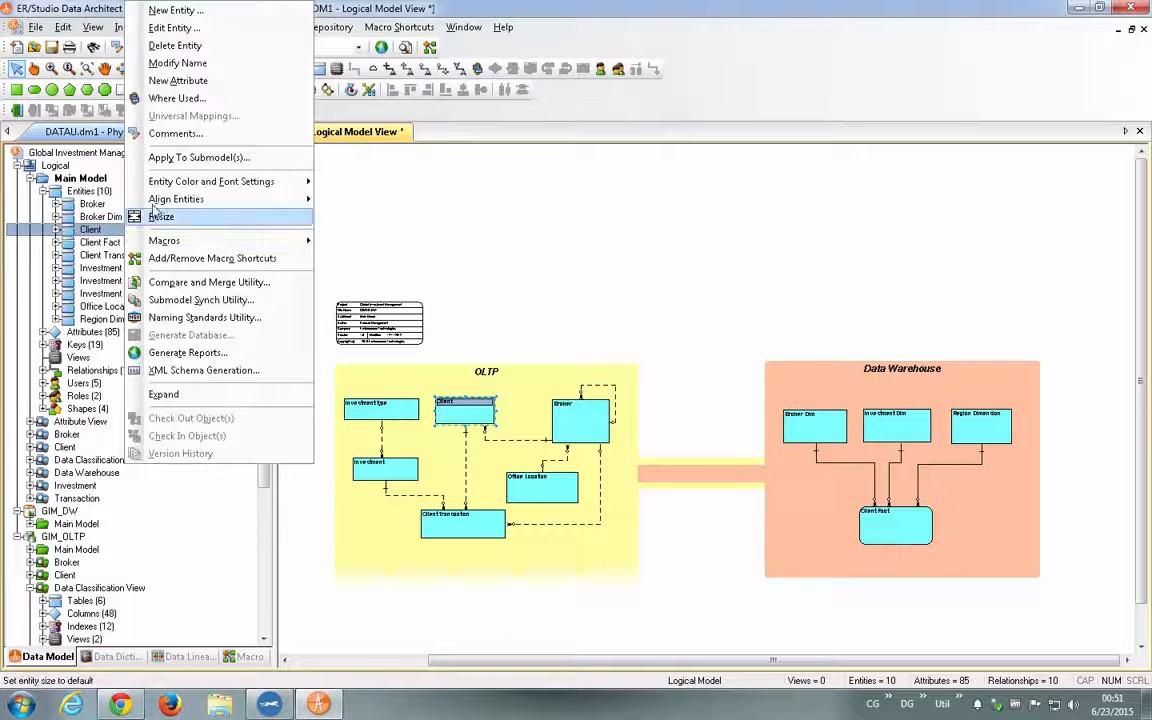
{"action": "left_click", "coordinate": [190, 99]}
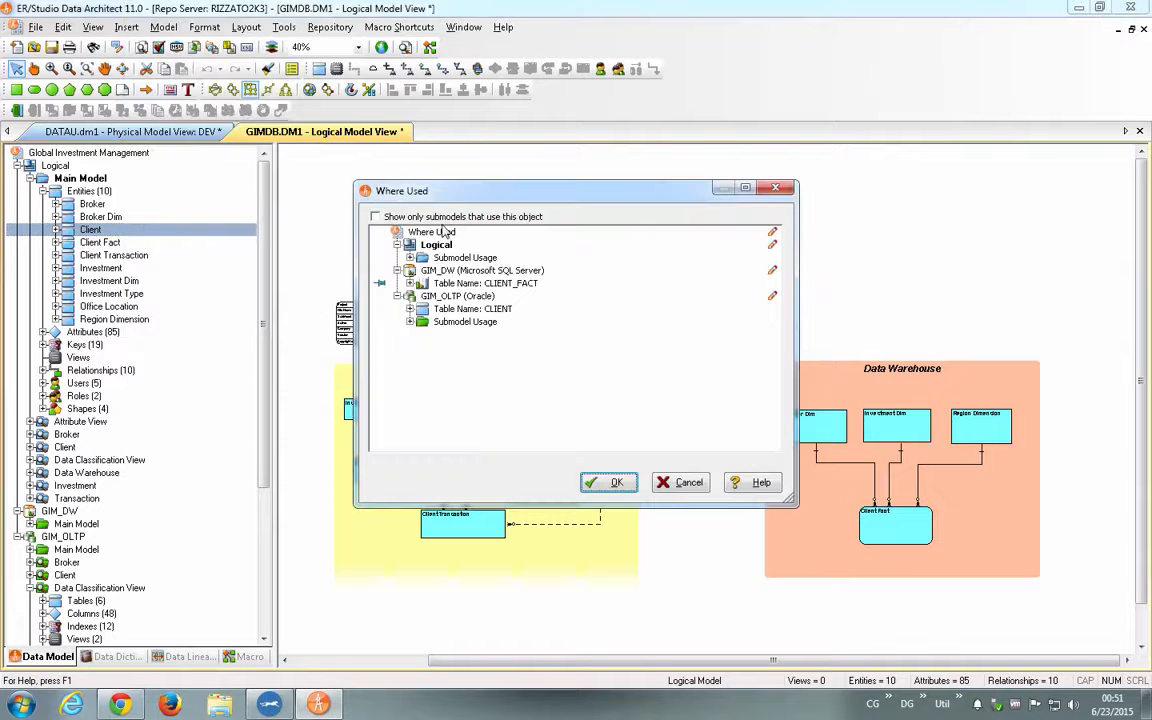
{"action": "left_click", "coordinate": [411, 259]}
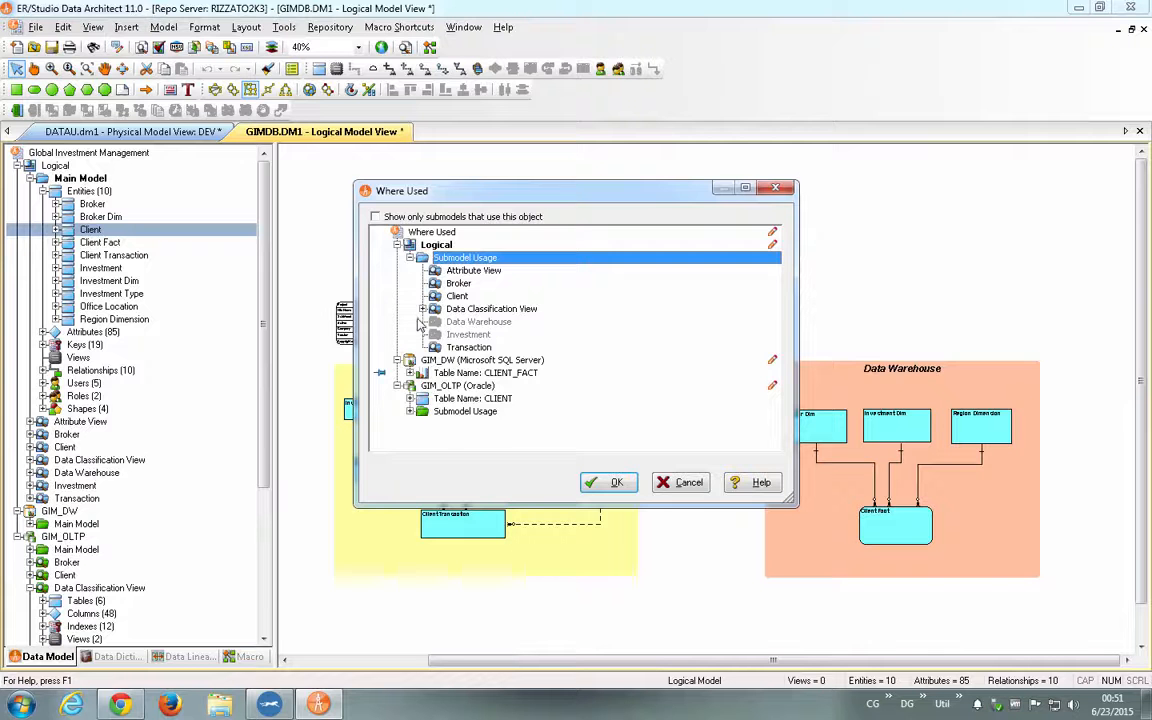
{"action": "double_click", "coordinate": [488, 309]}
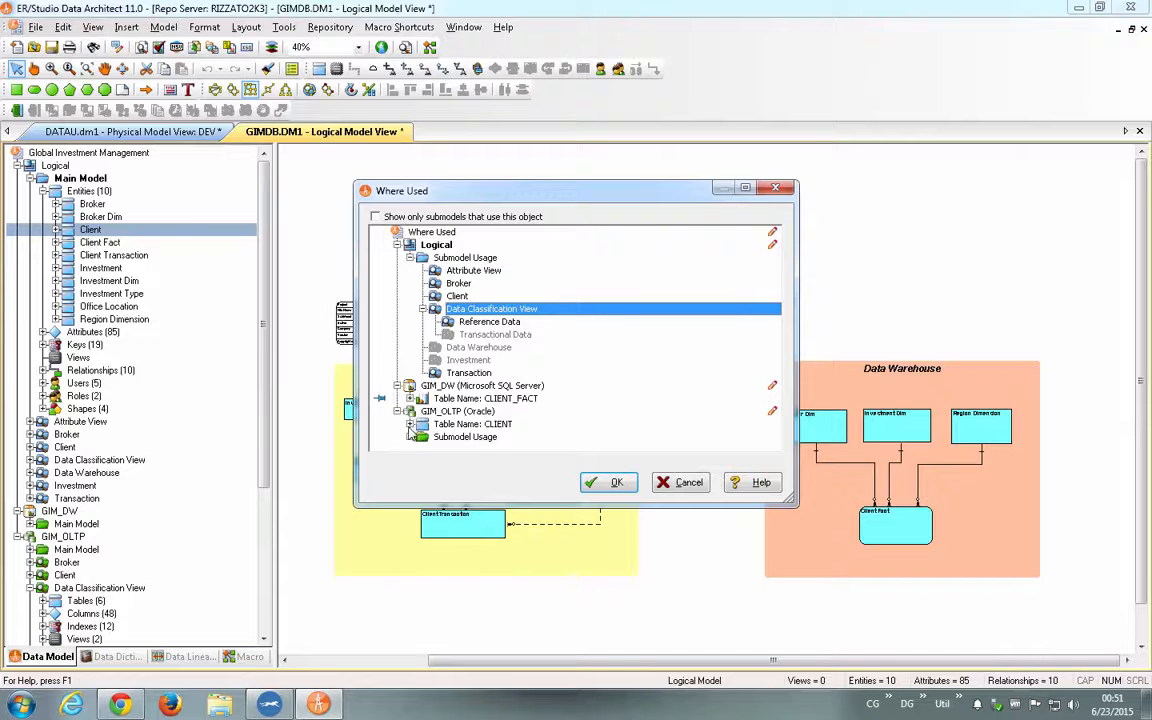
{"action": "left_click", "coordinate": [410, 426]}
{"action": "scroll", "coordinate": [438, 426], "scroll_direction": "down", "scroll_amount": 1}
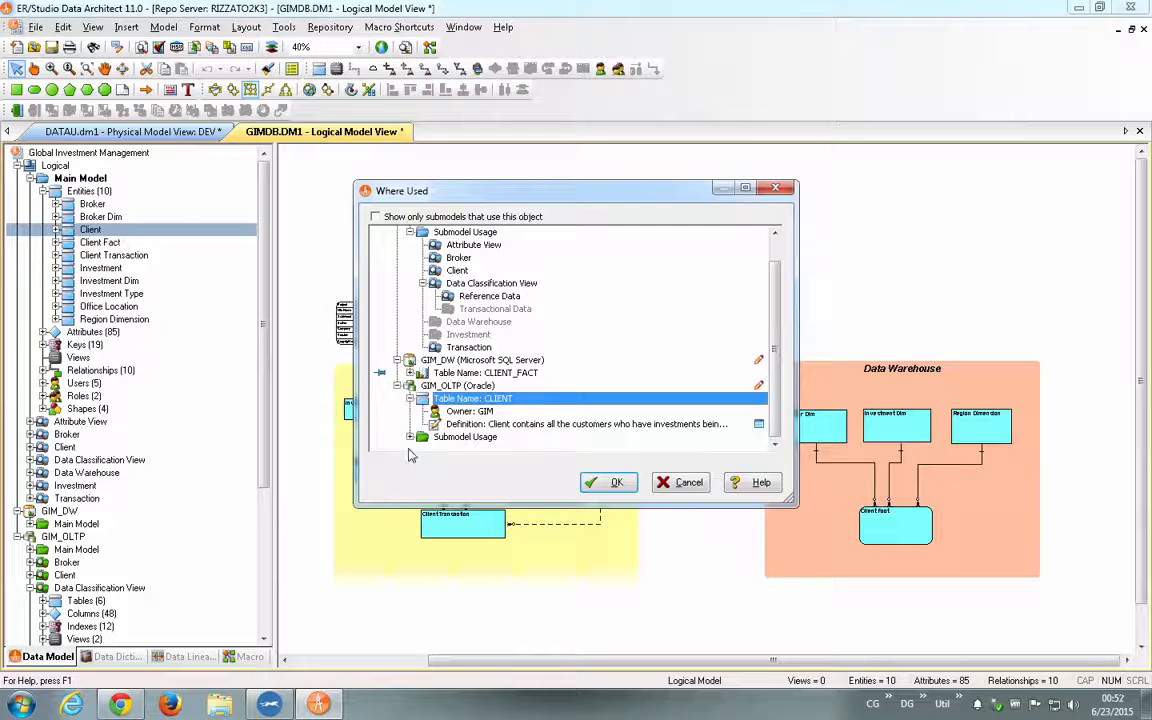
{"action": "left_click", "coordinate": [410, 438]}
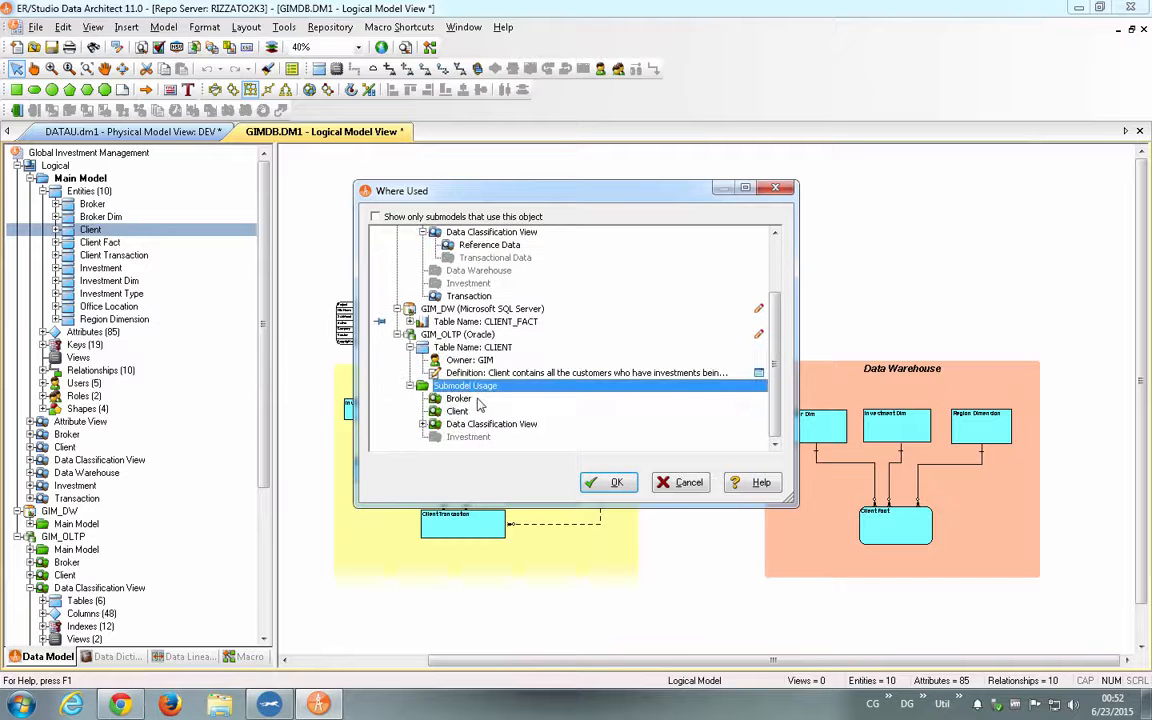
{"action": "left_click", "coordinate": [427, 425]}
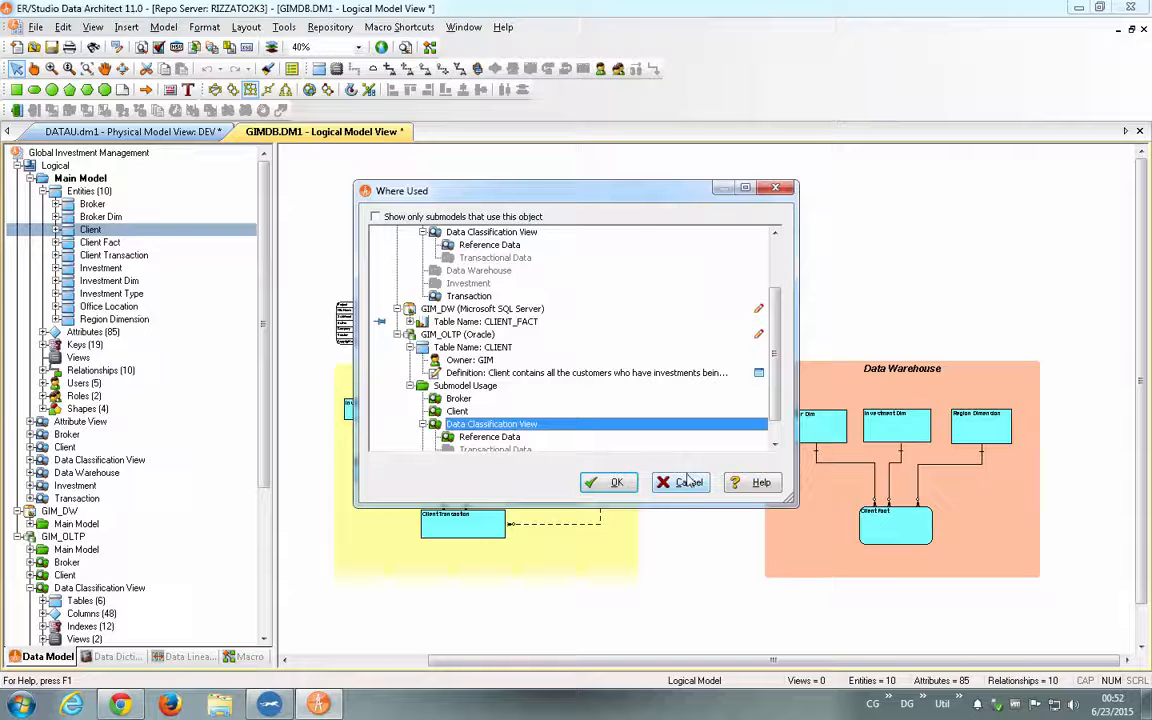
{"action": "left_click_drag", "start_coordinate": [687, 474], "coordinate": [612, 403]}
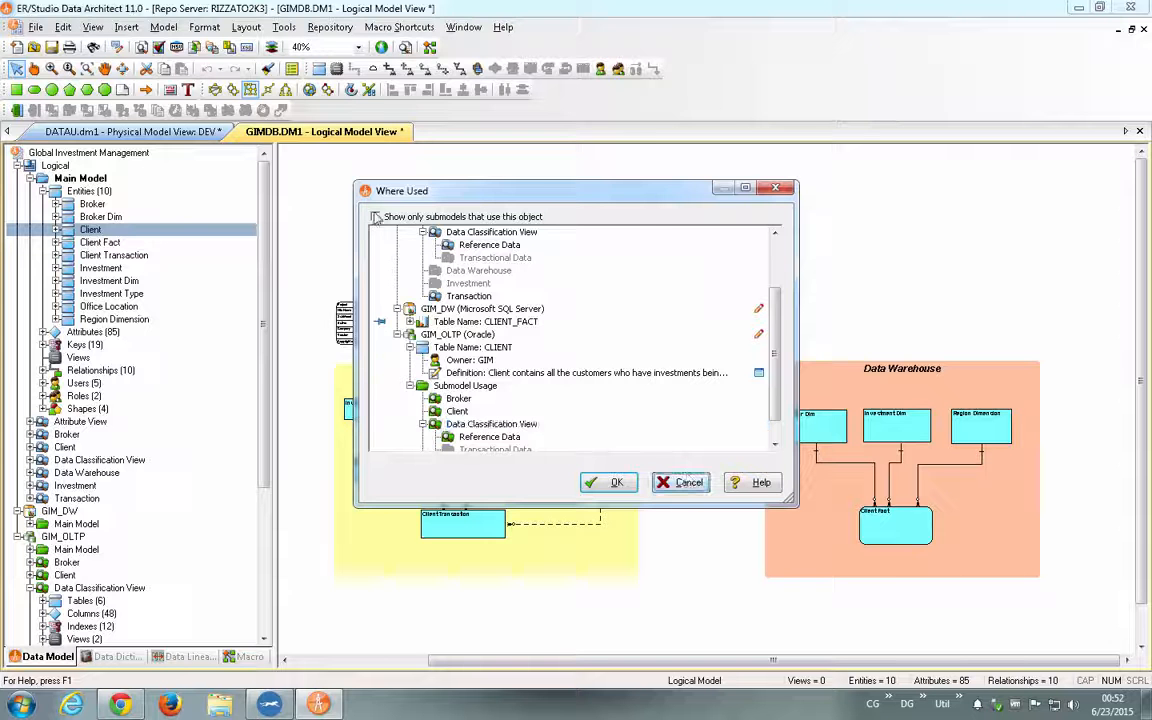
- Limit the Where Used list to submodels that use Client, inspect the CLIENT_FACT table details under GIM_DW, and close the list
{"action": "left_click", "coordinate": [375, 217]}
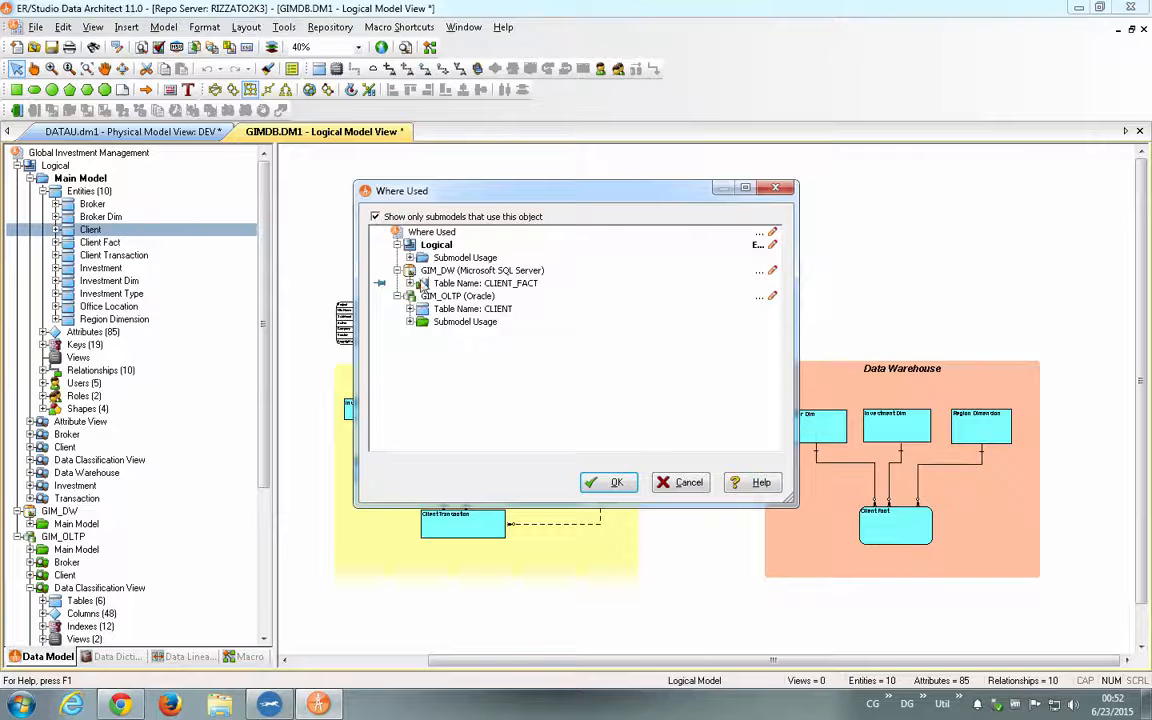
{"action": "left_click", "coordinate": [425, 284]}
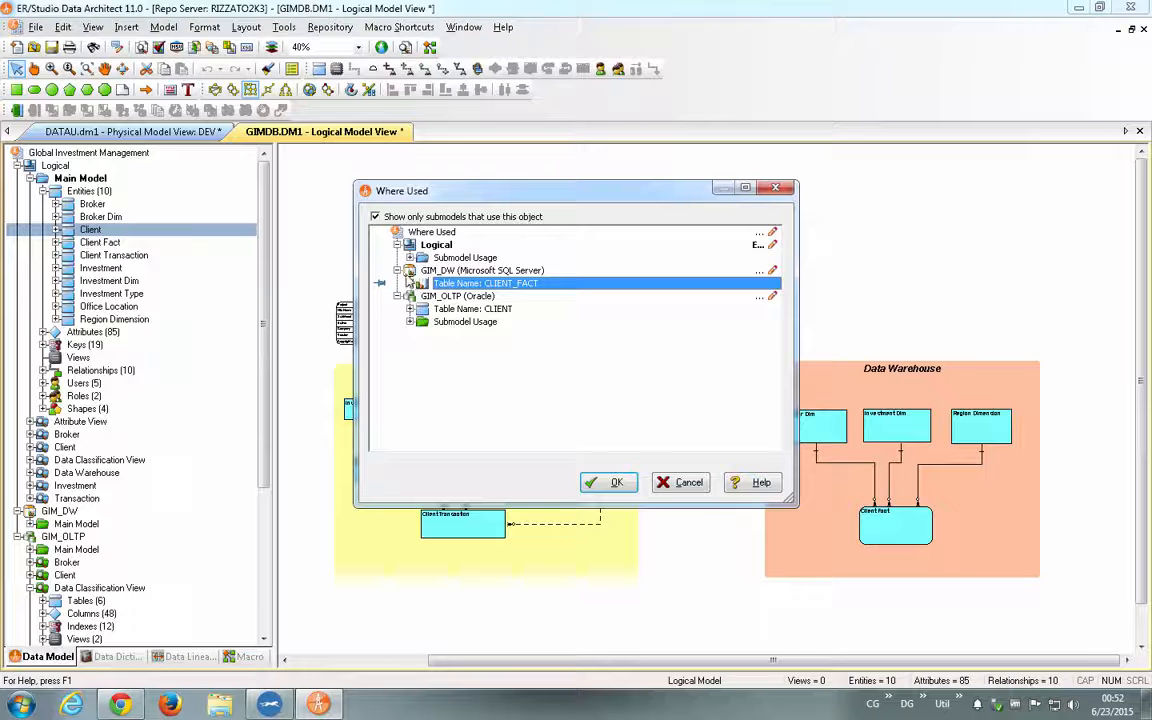
{"action": "left_click", "coordinate": [409, 284]}
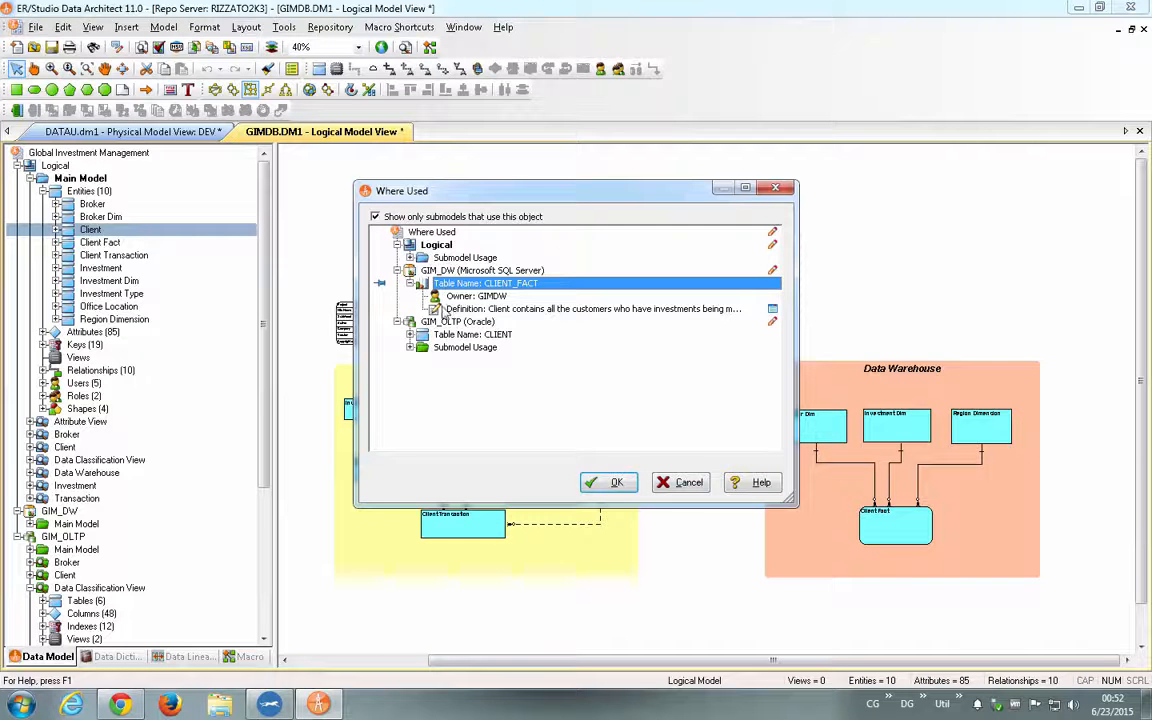
{"action": "left_click", "coordinate": [662, 484]}
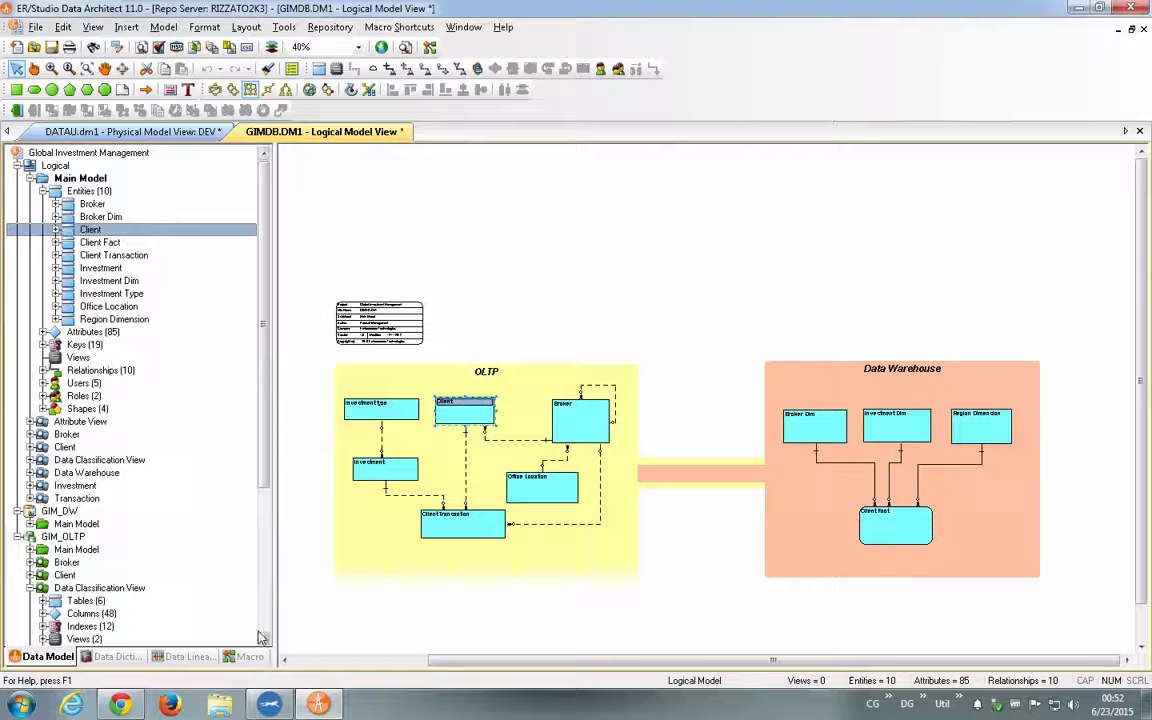
- View the ER/Studio Platform Support list in Chrome, then return to ER/Studio Data Architect
{"action": "left_click", "coordinate": [115, 706]}
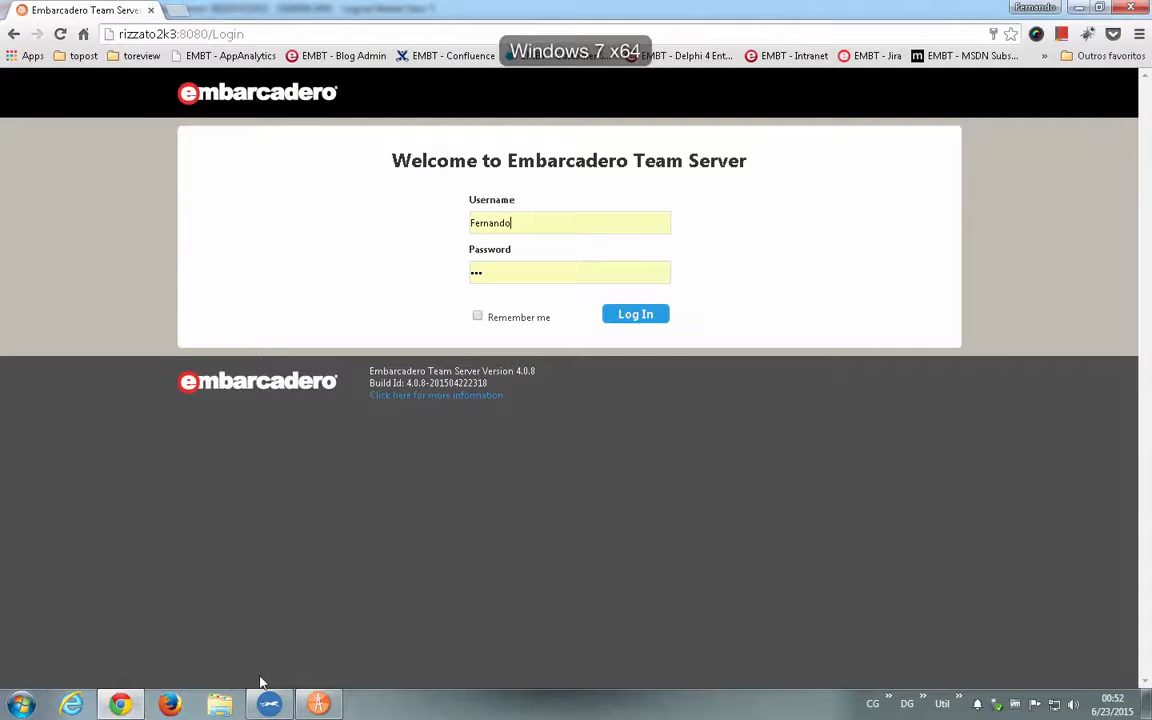
{"action": "left_click", "coordinate": [267, 702]}
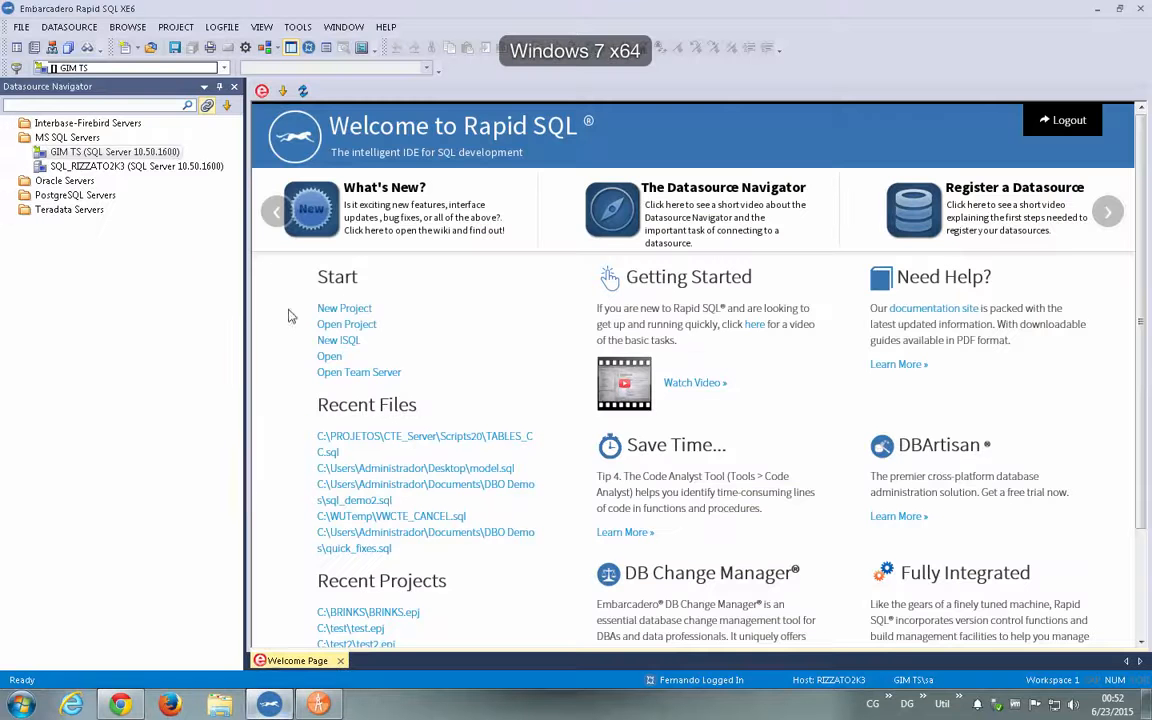
{"action": "left_click", "coordinate": [318, 704]}
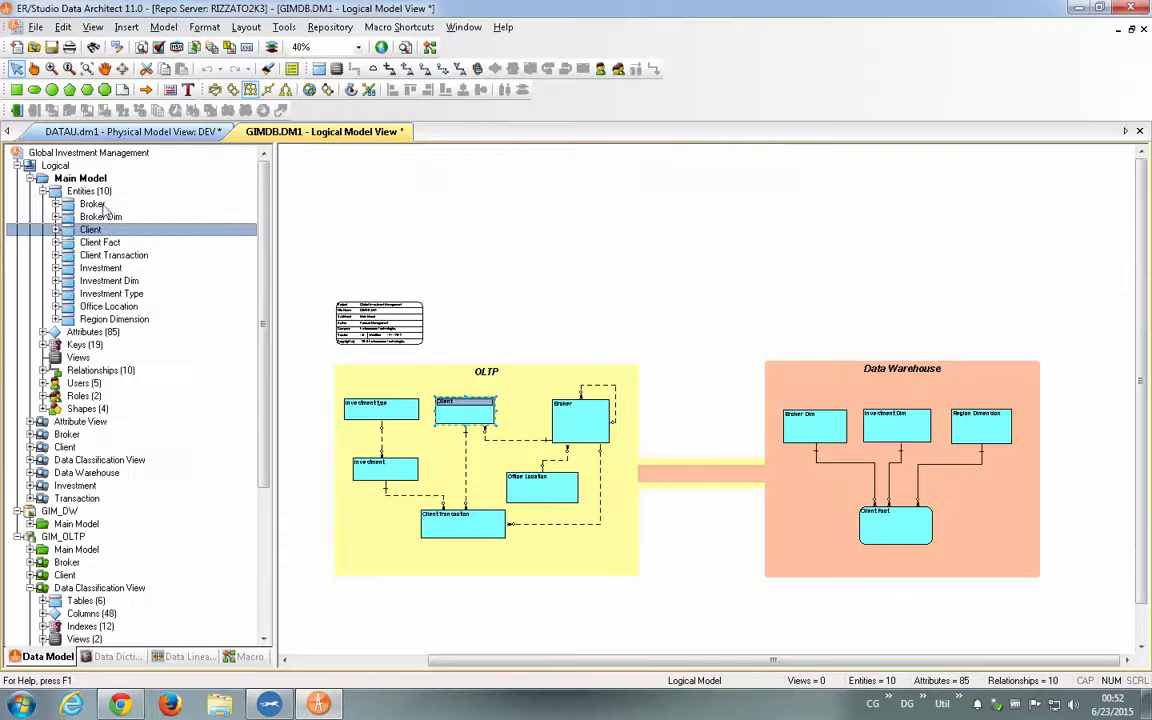
- Switch to the DATAU.dm1 model and preview the live database connection settings for comparing the DEV Main Model with Compare and Merge
{"action": "left_click", "coordinate": [30, 178]}
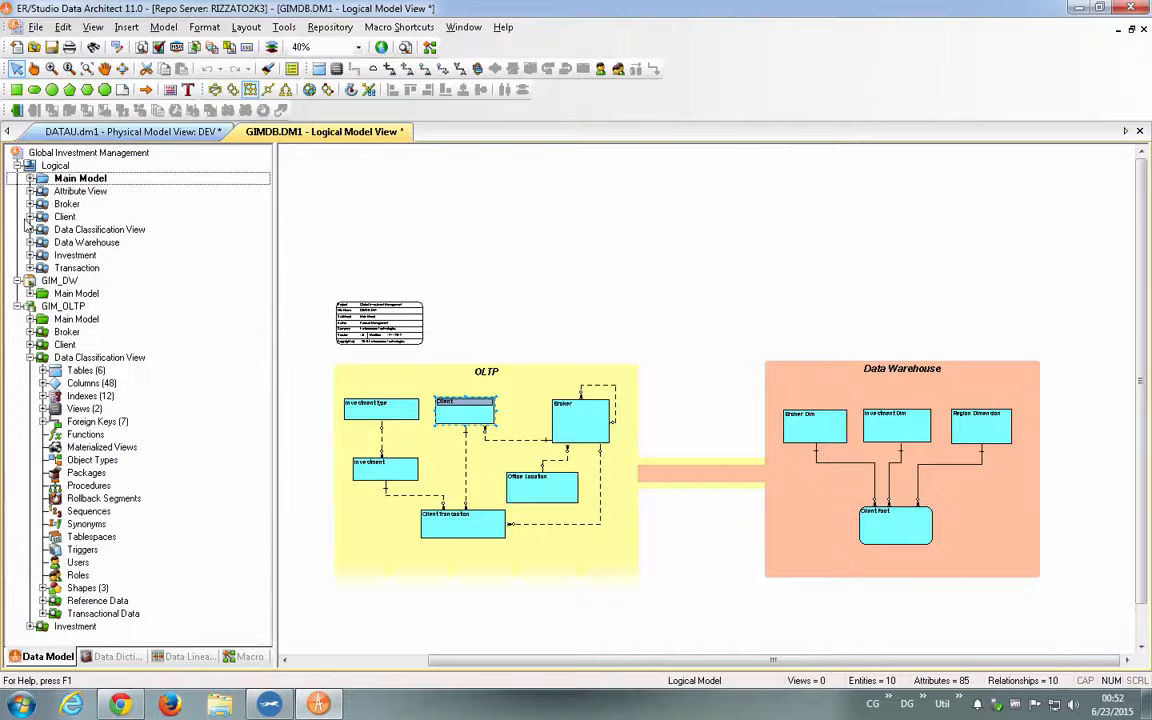
{"action": "left_click", "coordinate": [183, 131]}
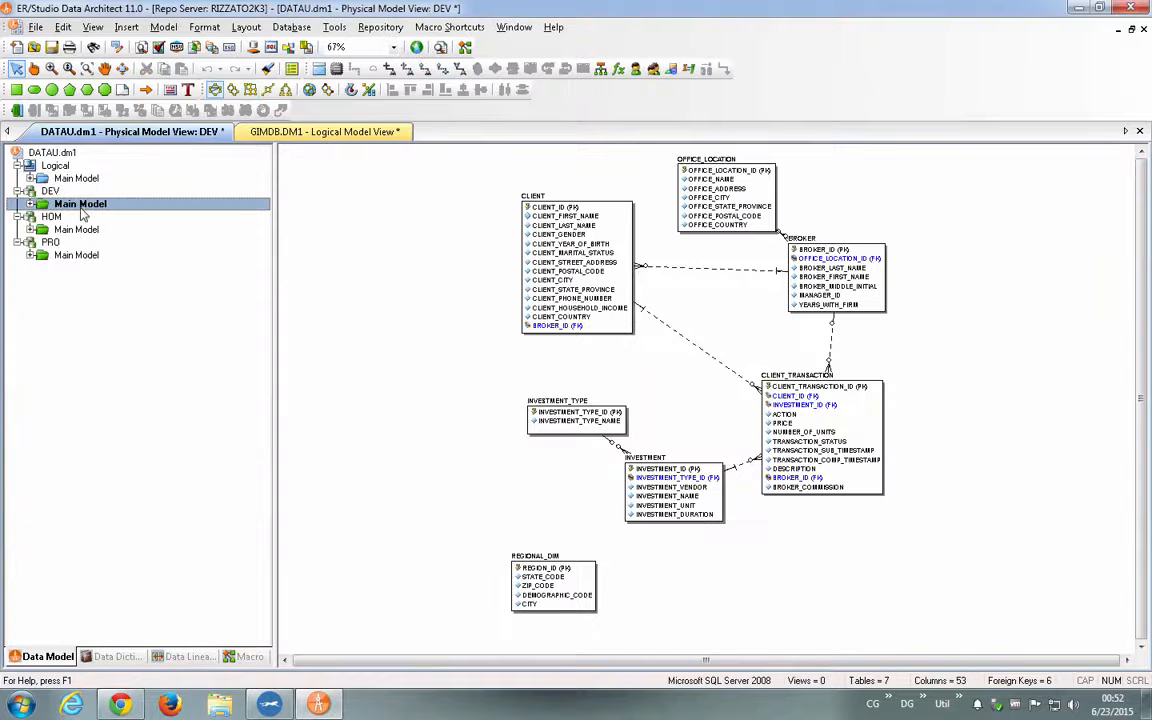
{"action": "right_click", "coordinate": [82, 208]}
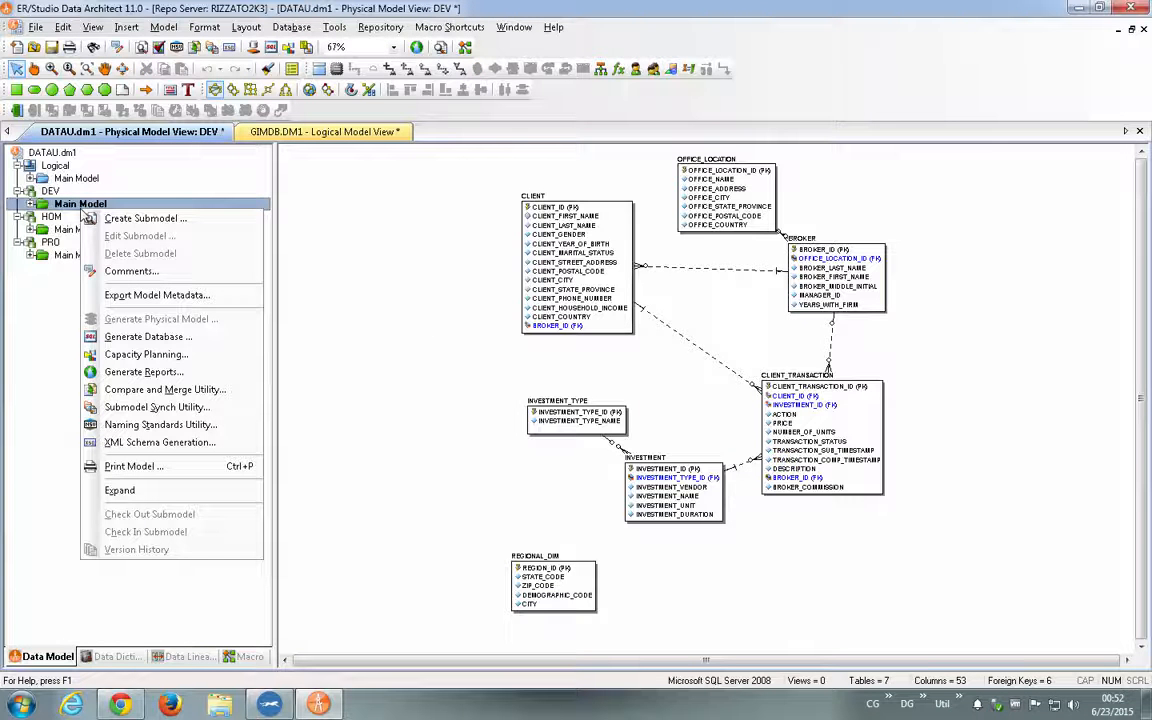
{"action": "left_click", "coordinate": [190, 390]}
{"action": "left_click", "coordinate": [520, 369]}
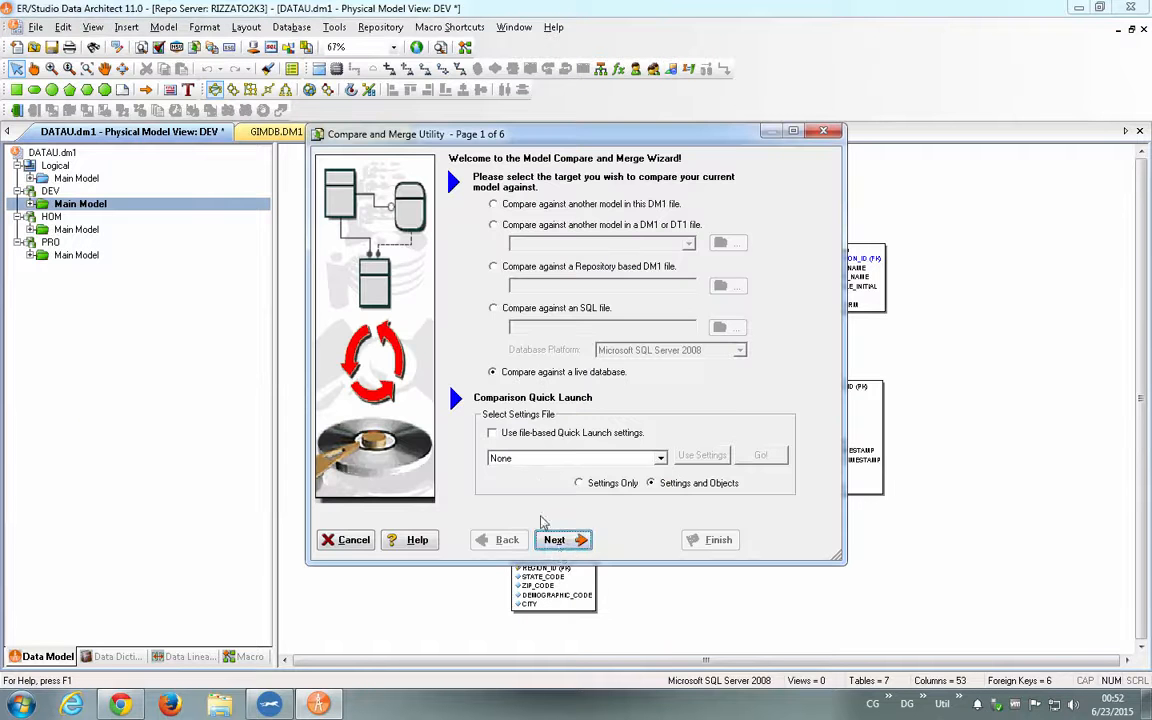
{"action": "left_click", "coordinate": [558, 540]}
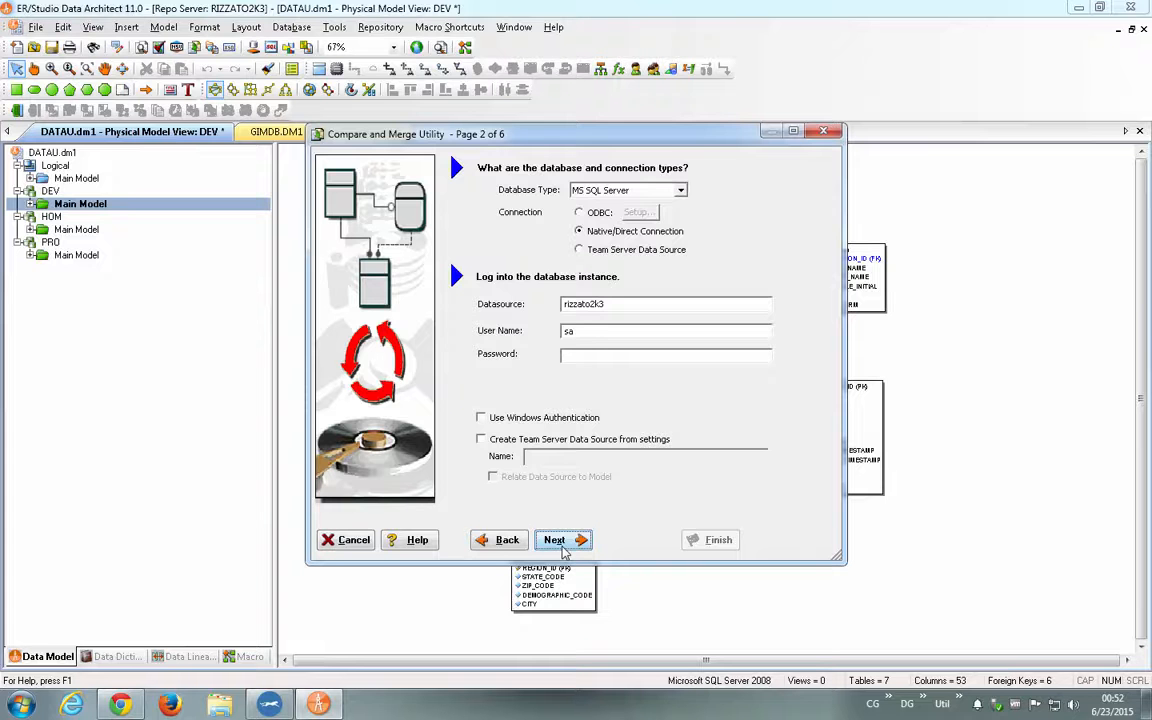
- Preview the target choices for comparing against another model in this DM1 file, then cancel the Compare and Merge wizard
{"action": "left_click", "coordinate": [502, 540]}
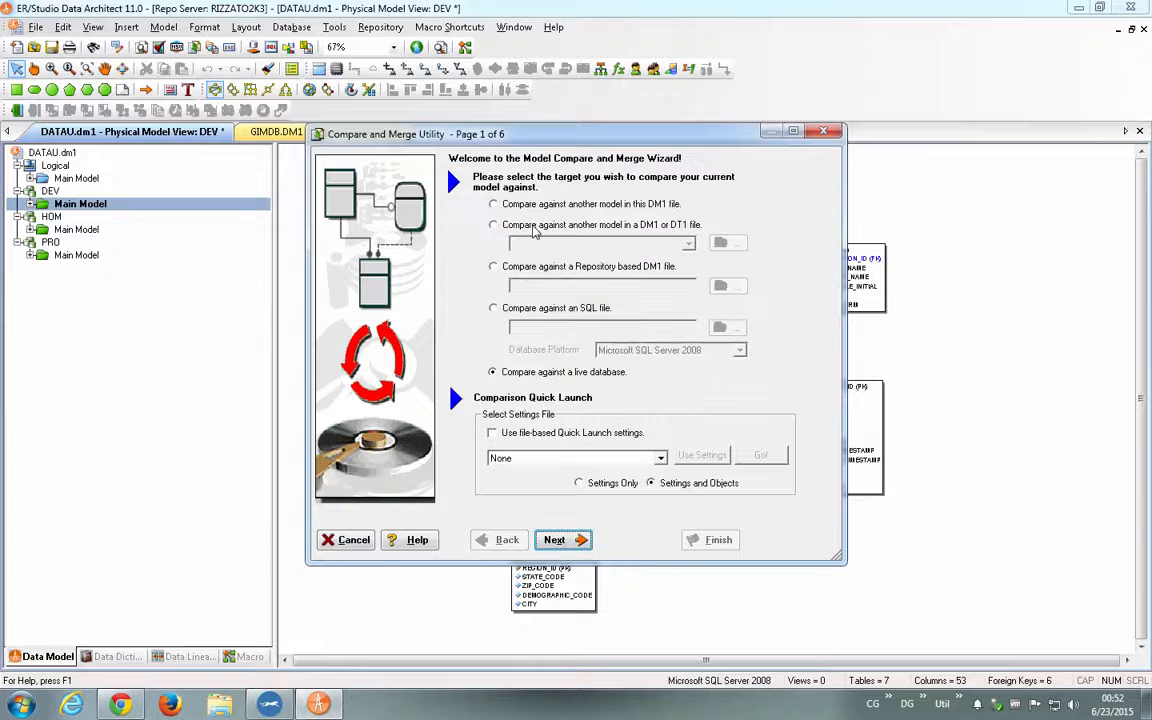
{"action": "left_click", "coordinate": [537, 206]}
{"action": "left_click", "coordinate": [575, 541]}
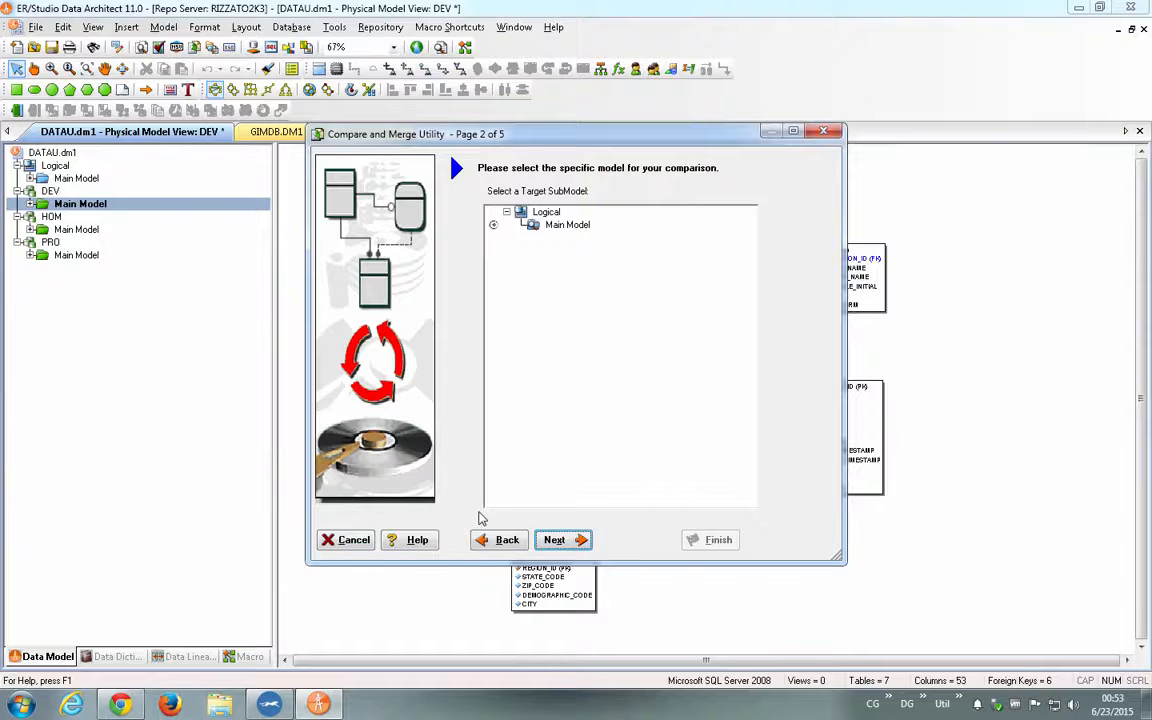
{"action": "left_click", "coordinate": [340, 541]}
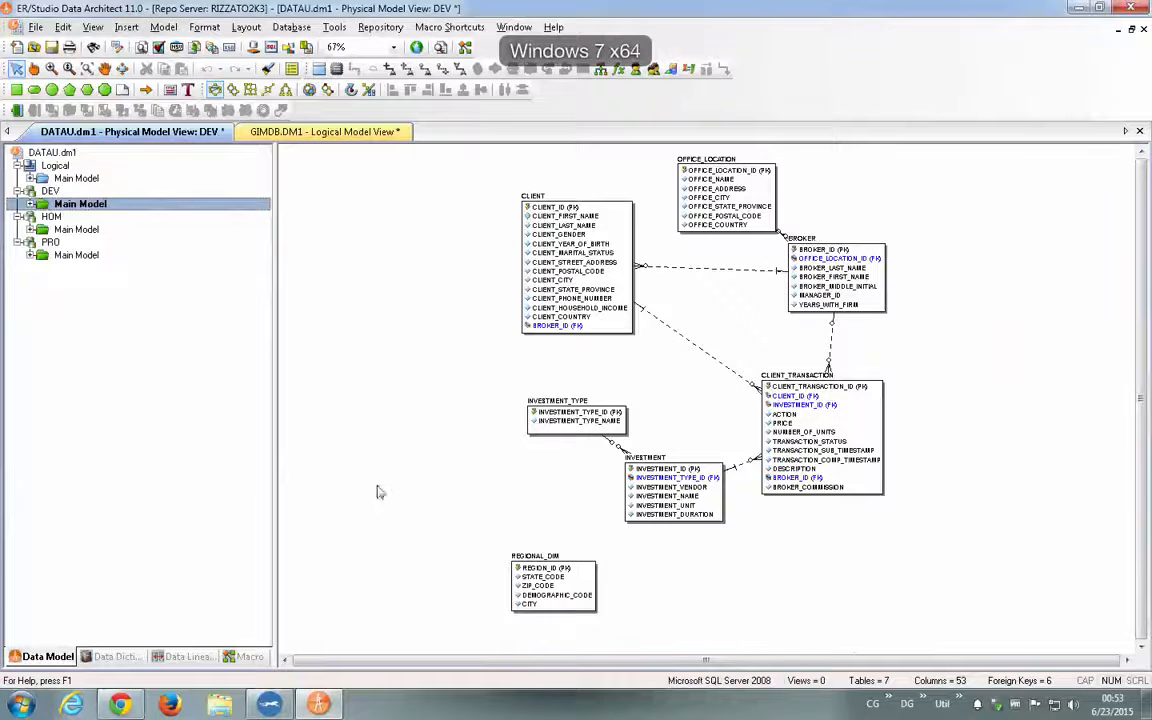
- Inspect the code of the Attachment Binding Export to Excel sample macro, close the editor, and browse the remaining macros
{"action": "left_click", "coordinate": [249, 657]}
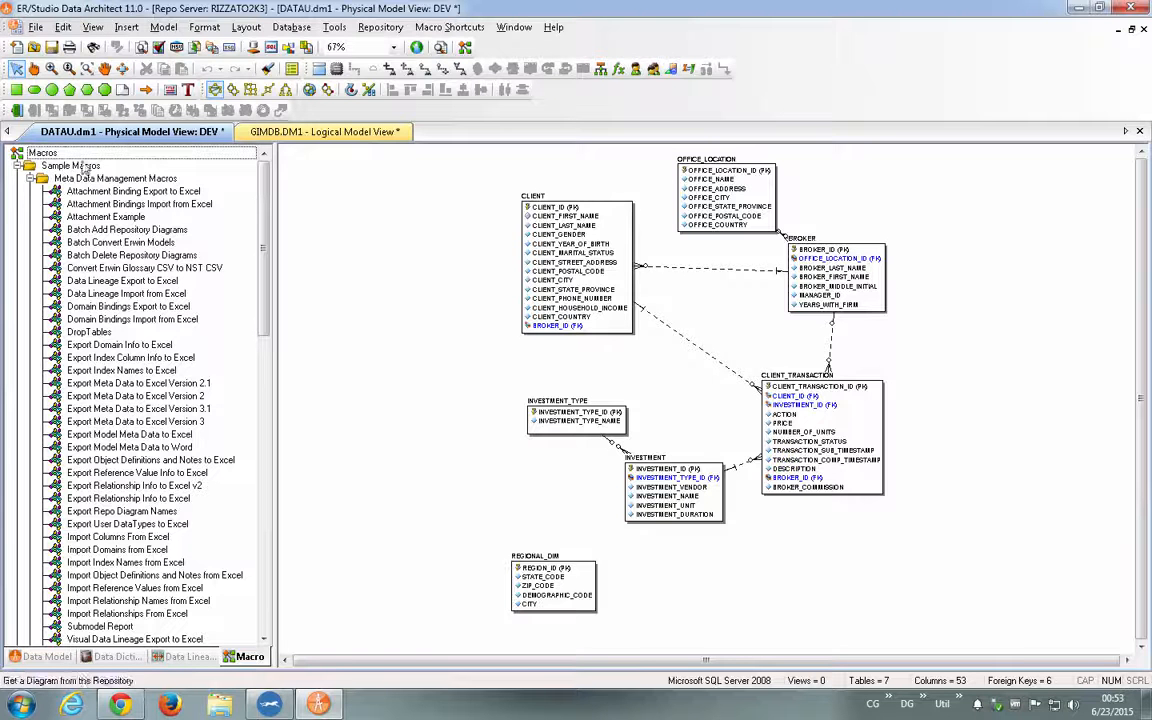
{"action": "left_click", "coordinate": [144, 194]}
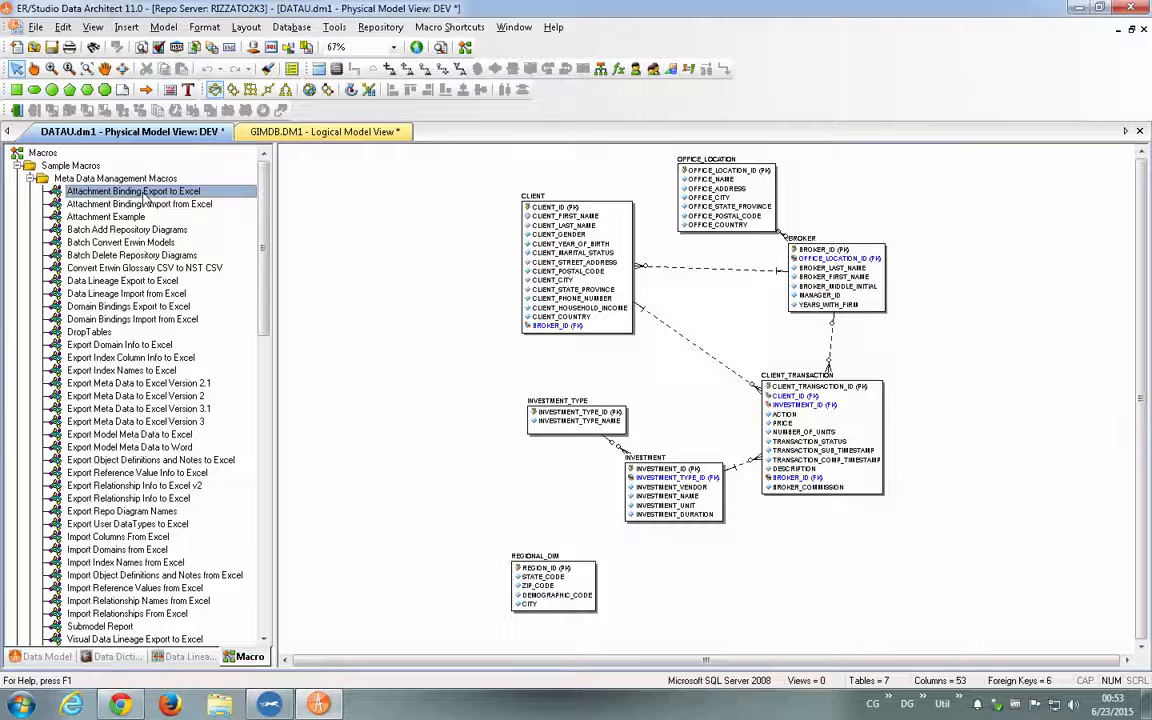
{"action": "right_click", "coordinate": [144, 194]}
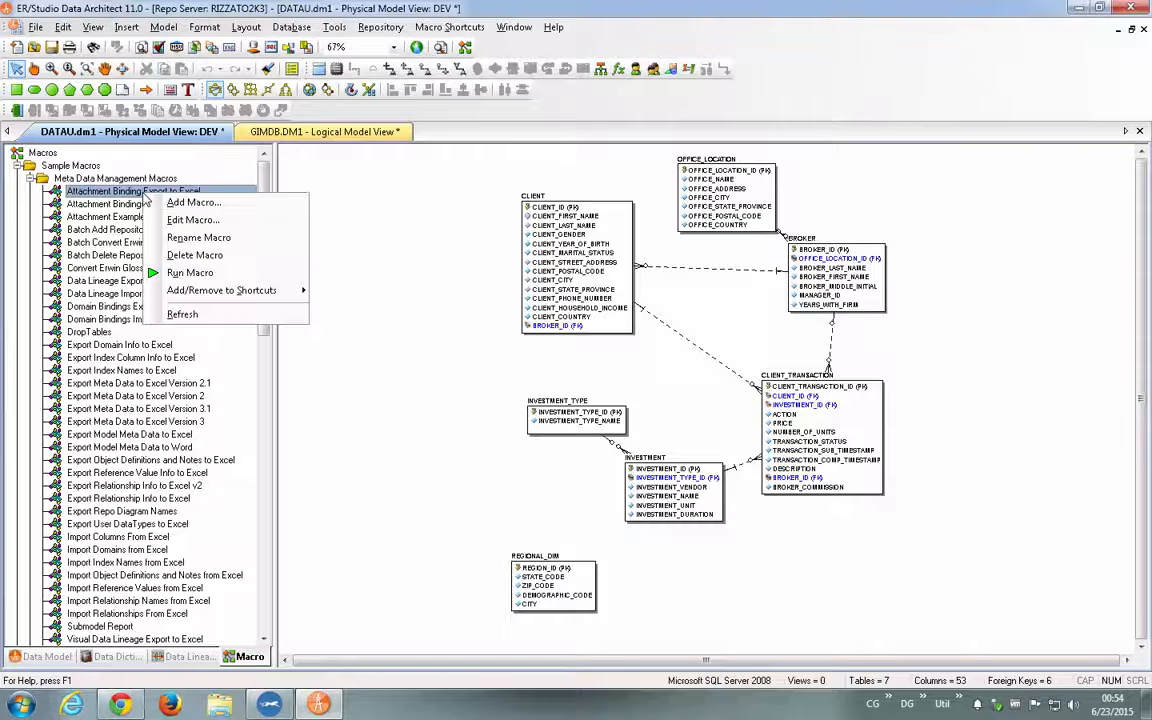
{"action": "left_click", "coordinate": [218, 219]}
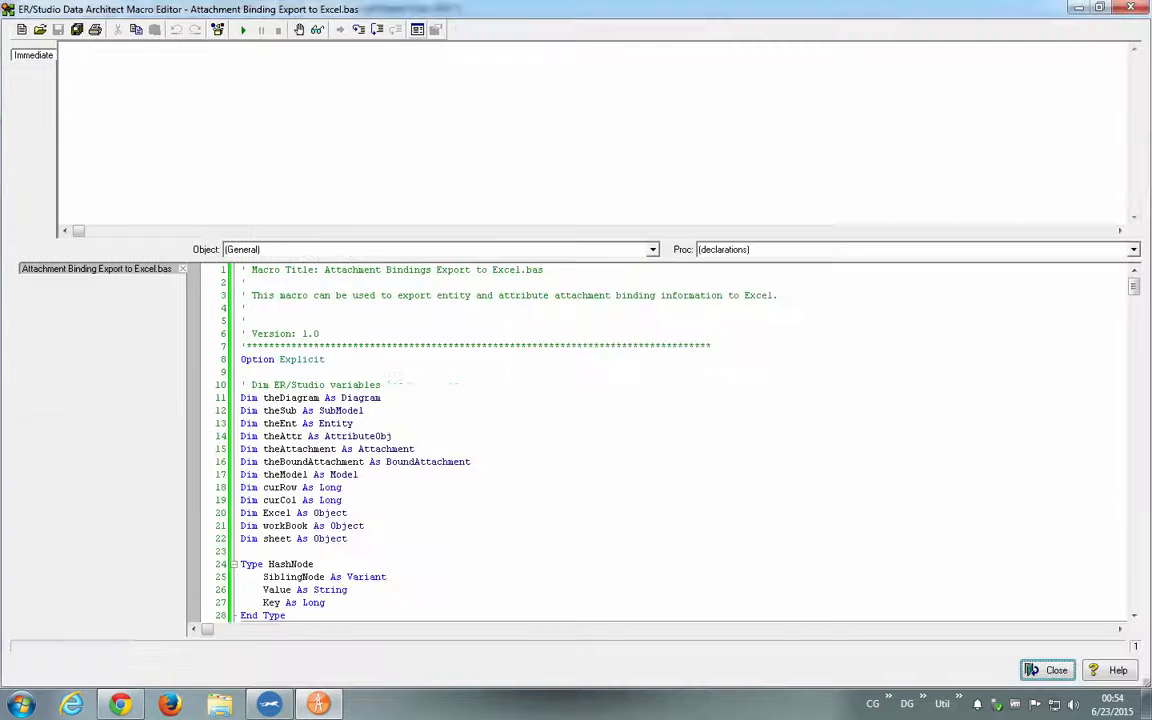
{"action": "double_click", "coordinate": [368, 24]}
{"action": "left_click_drag", "start_coordinate": [1134, 286], "coordinate": [1133, 518]}
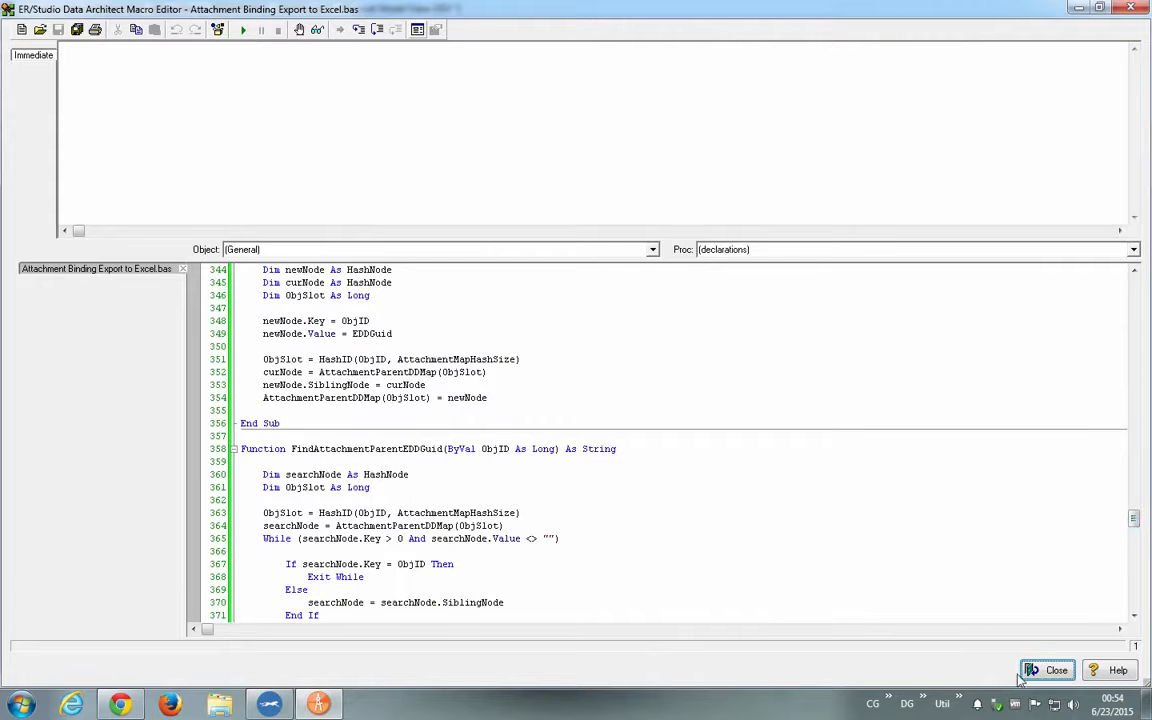
{"action": "left_click", "coordinate": [1026, 673]}
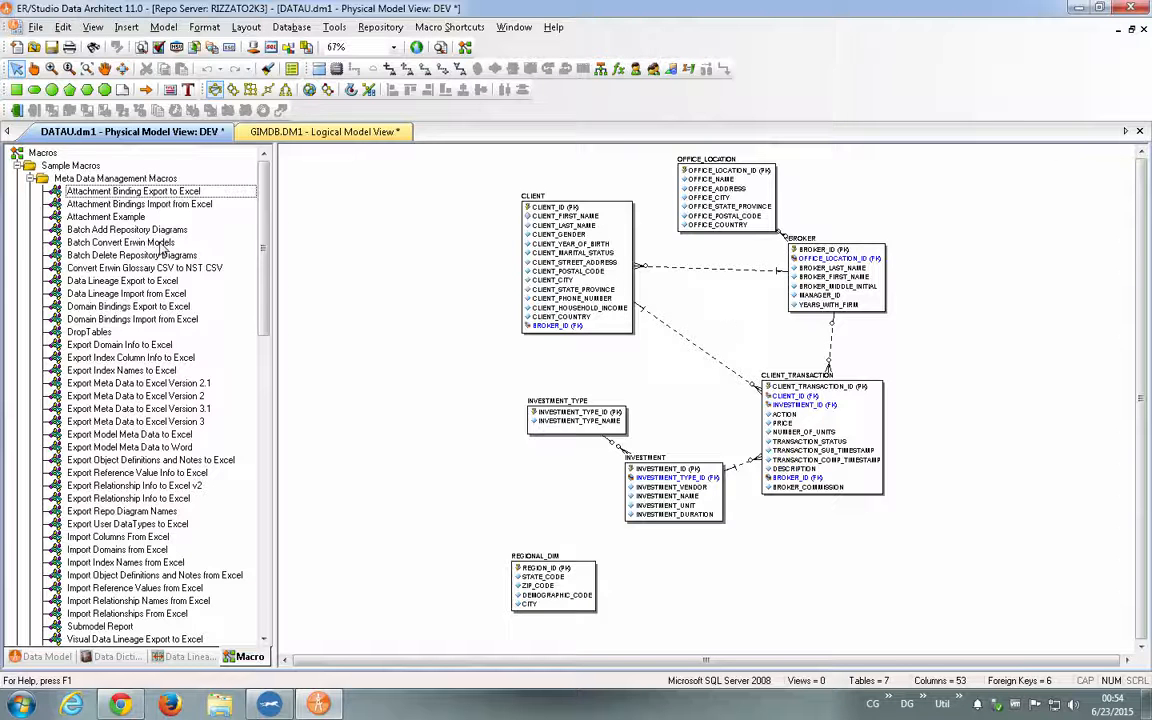
{"action": "scroll", "coordinate": [160, 248], "scroll_direction": "down", "scroll_amount": 20}
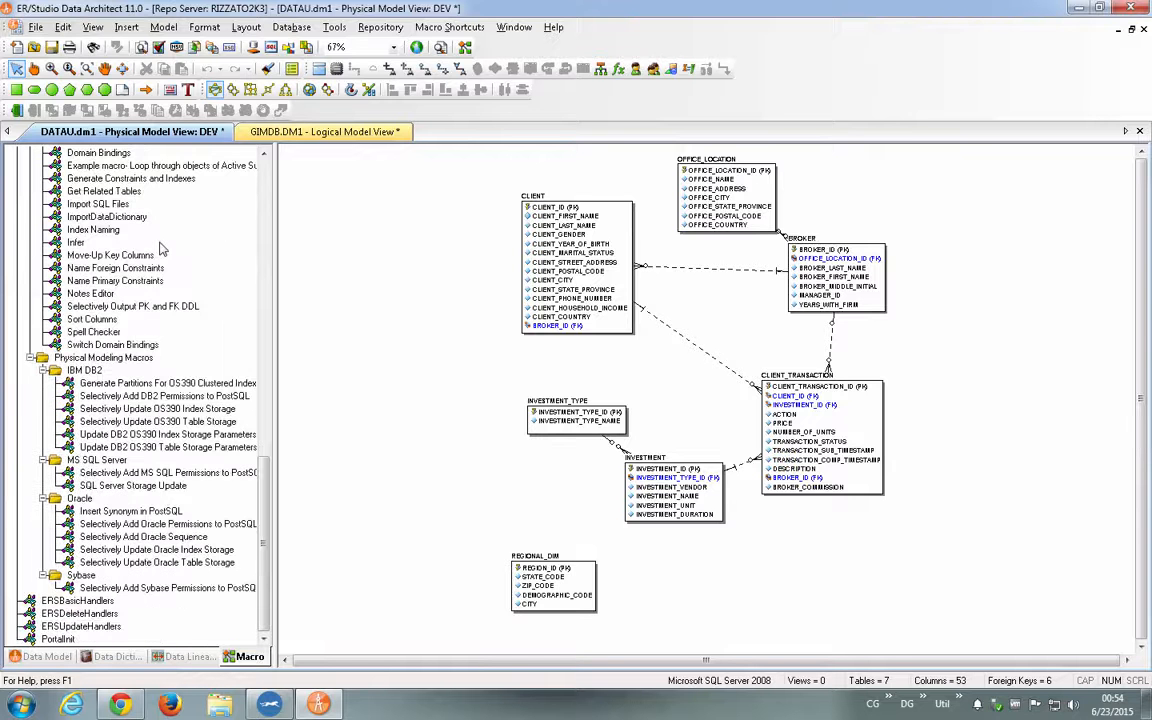
- Run the Index Naming macro from the Modeling Productivity Macros, accepting that the undo history is cleared
{"action": "scroll", "coordinate": [160, 248], "scroll_direction": "up", "scroll_amount": 20}
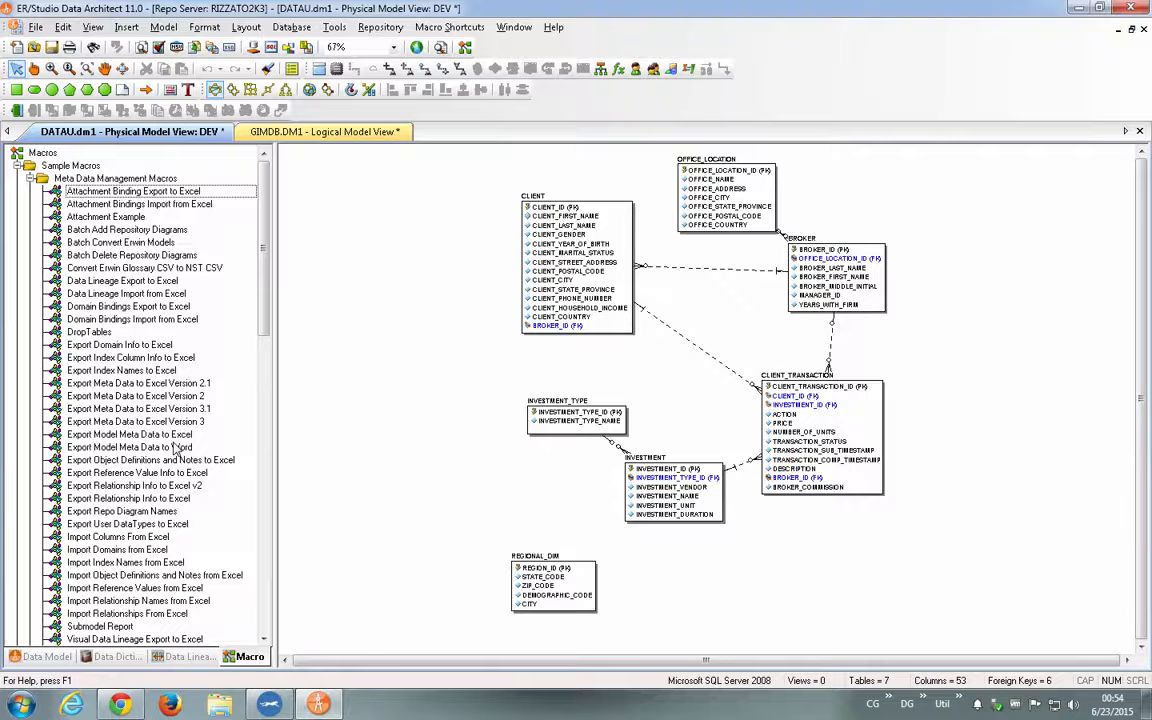
{"action": "scroll", "coordinate": [175, 449], "scroll_direction": "down", "scroll_amount": 5}
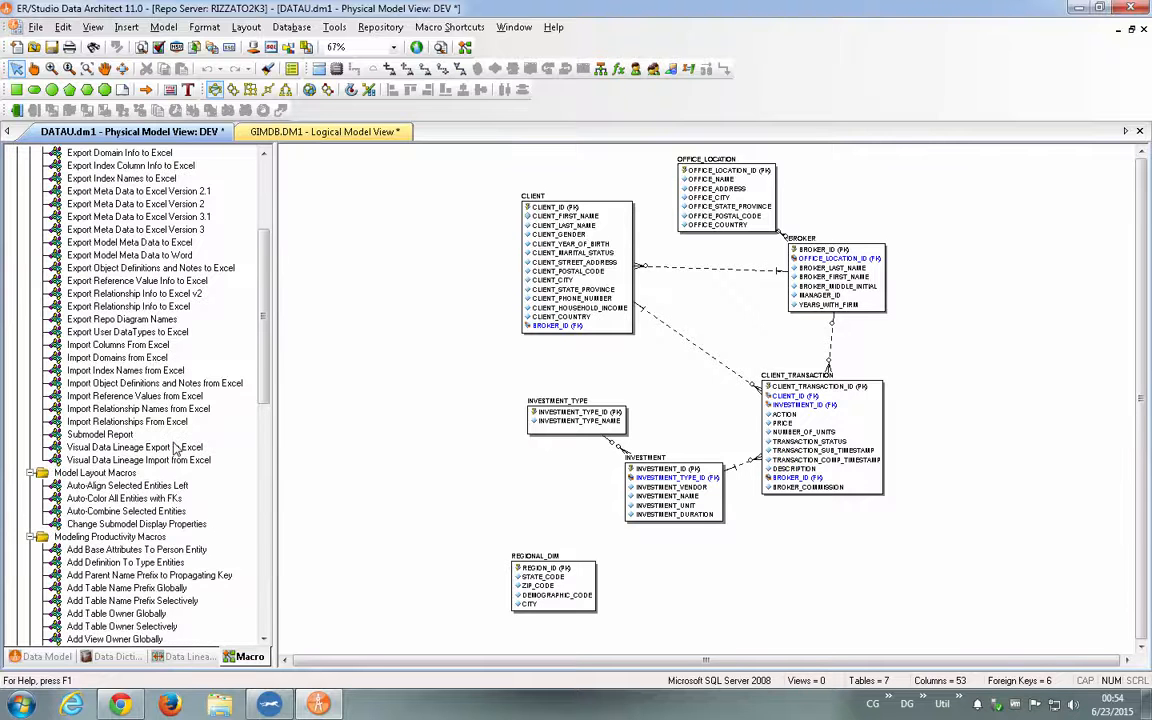
{"action": "scroll", "coordinate": [175, 449], "scroll_direction": "down", "scroll_amount": 4}
{"action": "scroll", "coordinate": [175, 449], "scroll_direction": "down", "scroll_amount": 4}
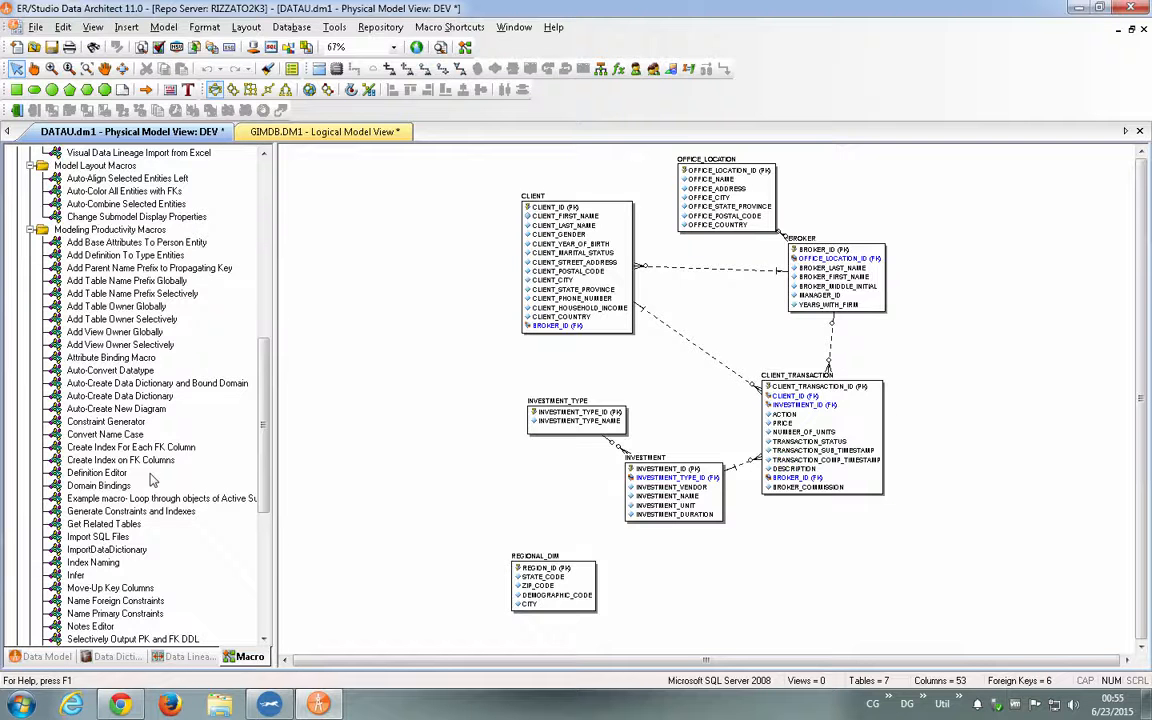
{"action": "scroll", "coordinate": [152, 480], "scroll_direction": "down", "scroll_amount": 2}
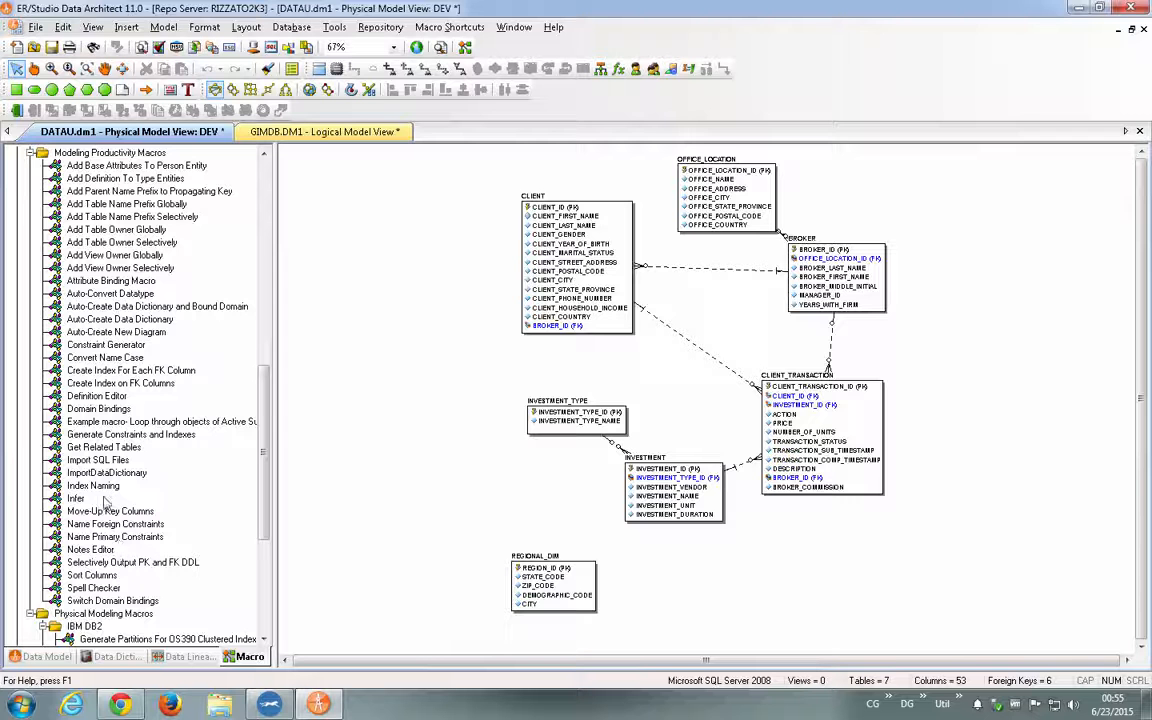
{"action": "left_click", "coordinate": [117, 538]}
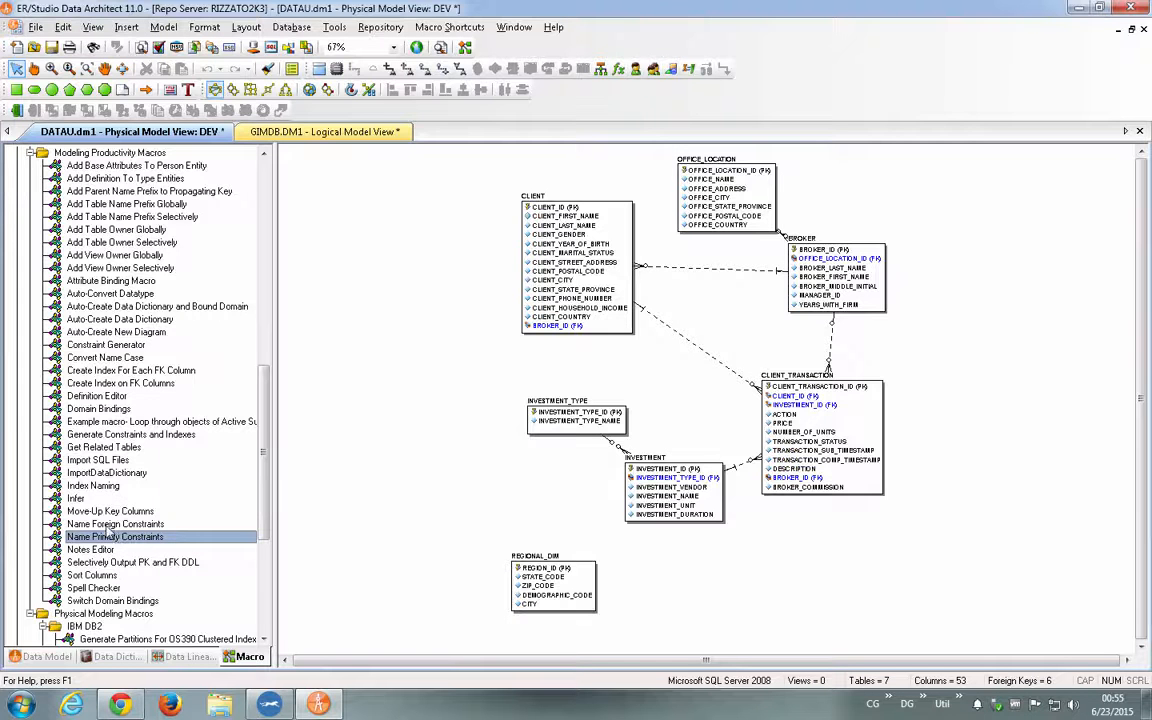
{"action": "double_click", "coordinate": [106, 486]}
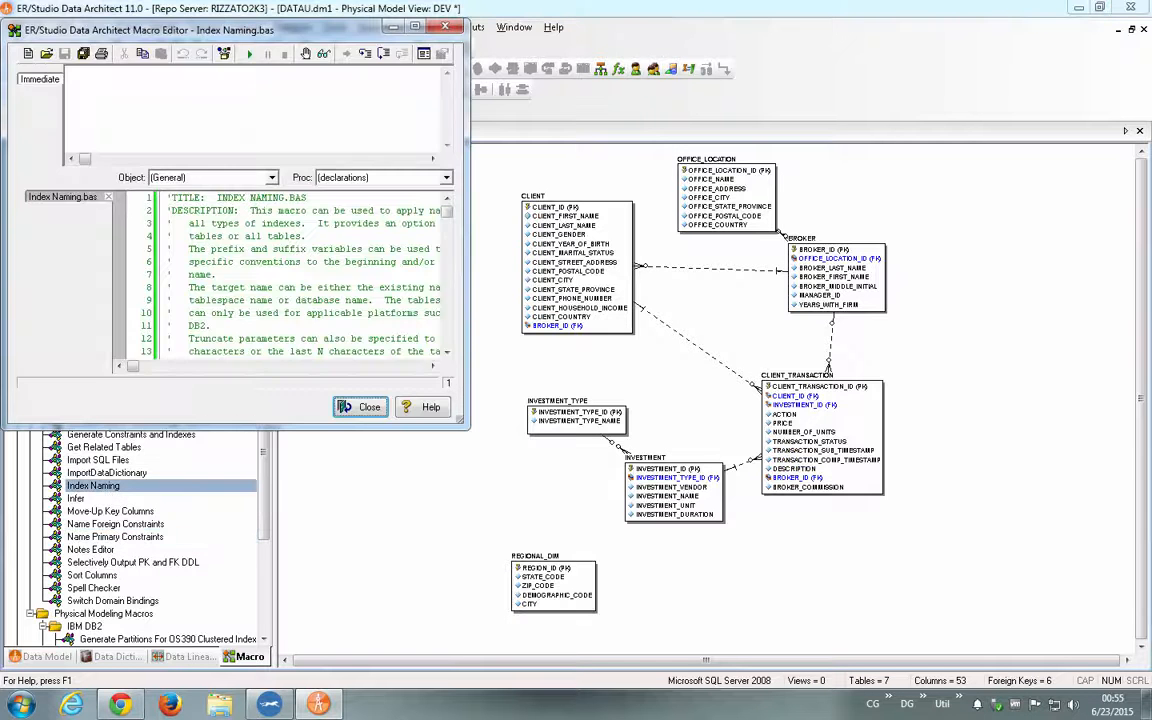
{"action": "left_click", "coordinate": [249, 54]}
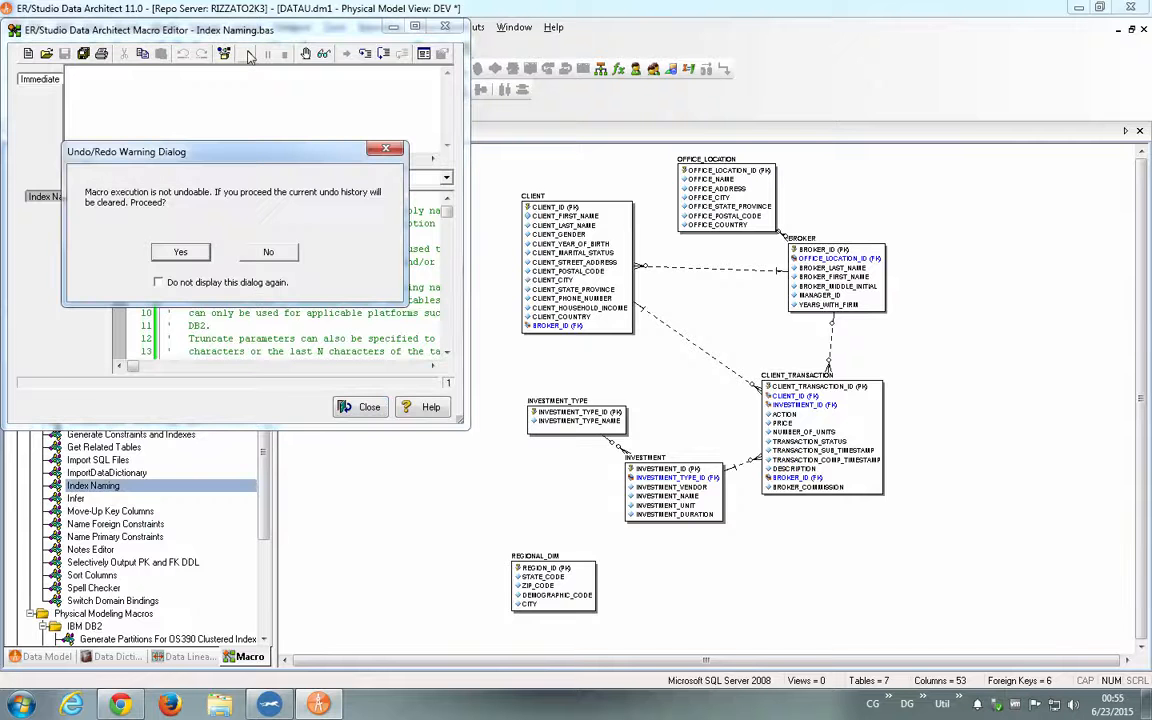
{"action": "key", "text": "Return"}
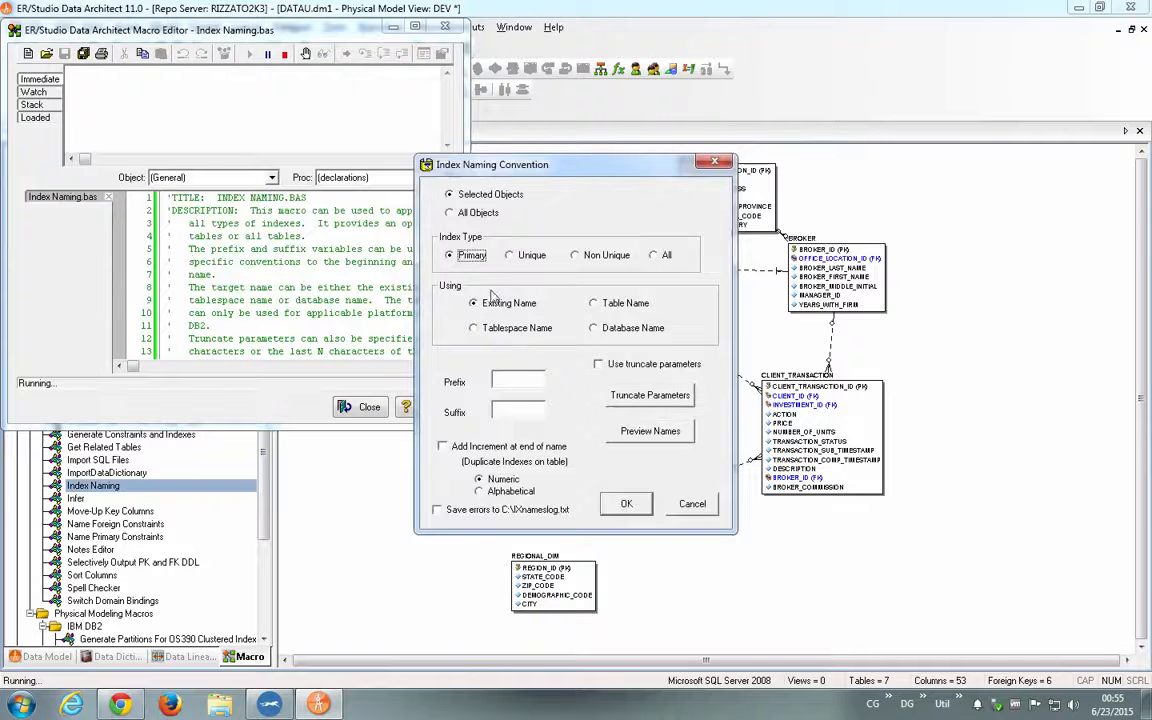
- Configure index naming for primary indexes of all objects, using the table name with the prefix IDX_
{"action": "left_click", "coordinate": [480, 214]}
{"action": "left_click", "coordinate": [466, 259]}
{"action": "left_click", "coordinate": [626, 304]}
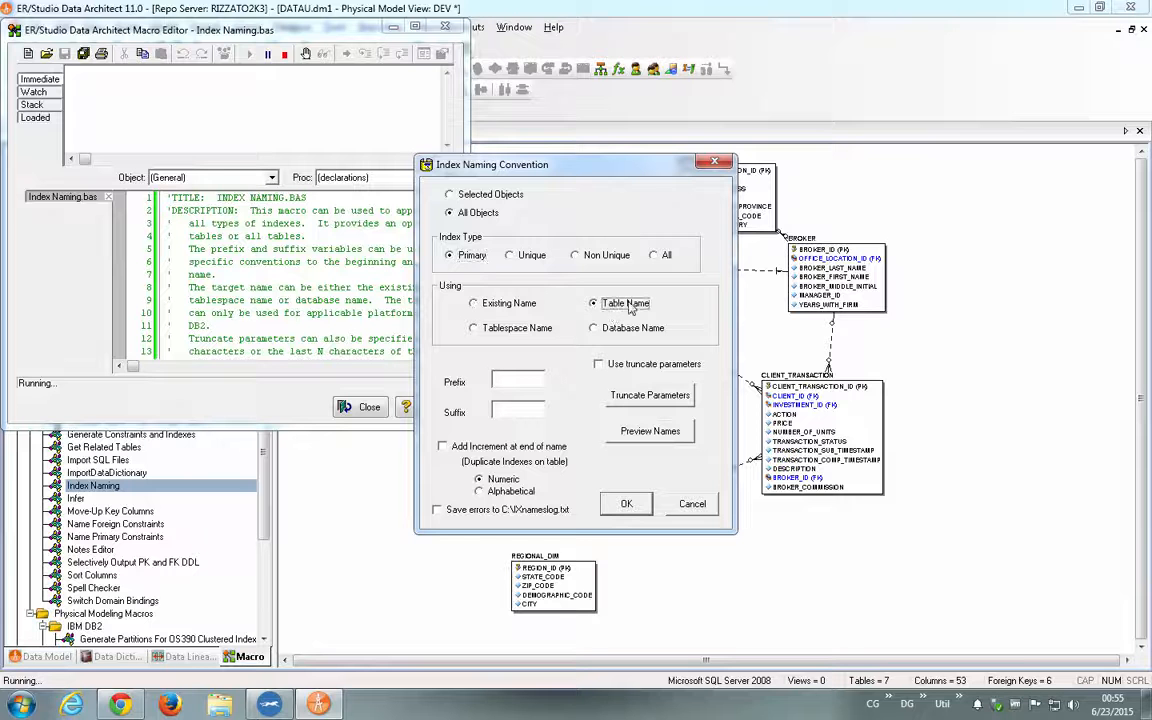
{"action": "left_click", "coordinate": [525, 386]}
{"action": "type", "text": "IDX_"}
- Preview the generated index names, apply the naming convention, and close the macro editor
{"action": "left_click", "coordinate": [650, 431]}
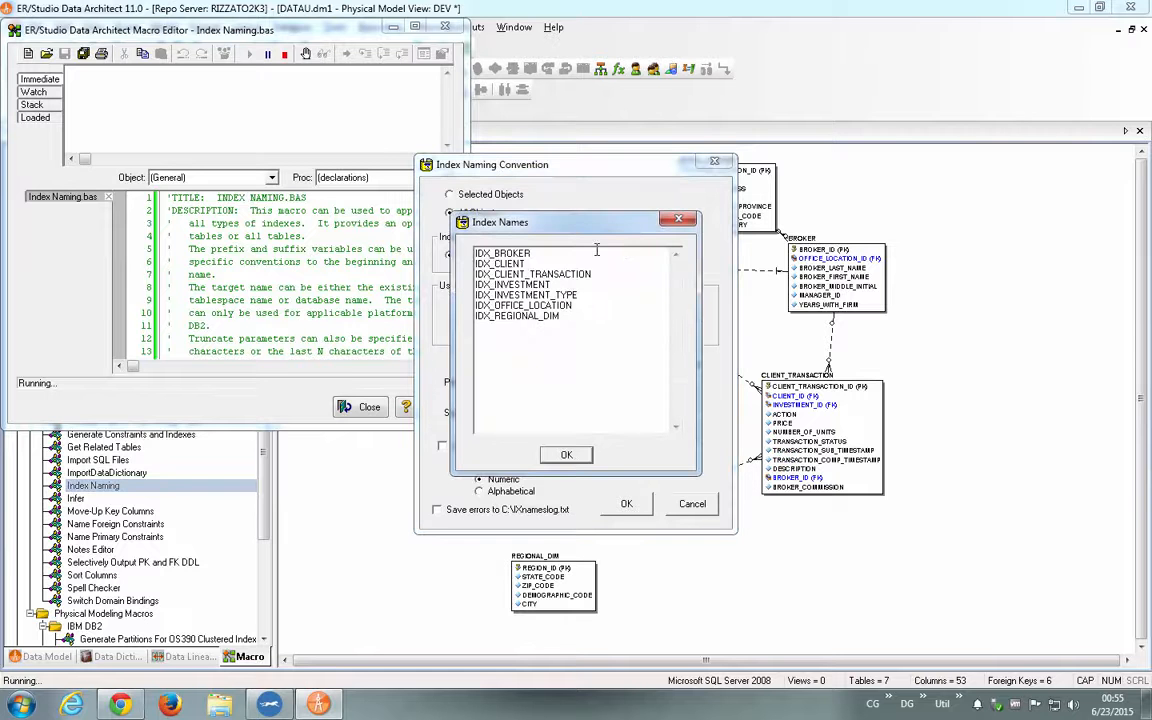
{"action": "left_click", "coordinate": [577, 454]}
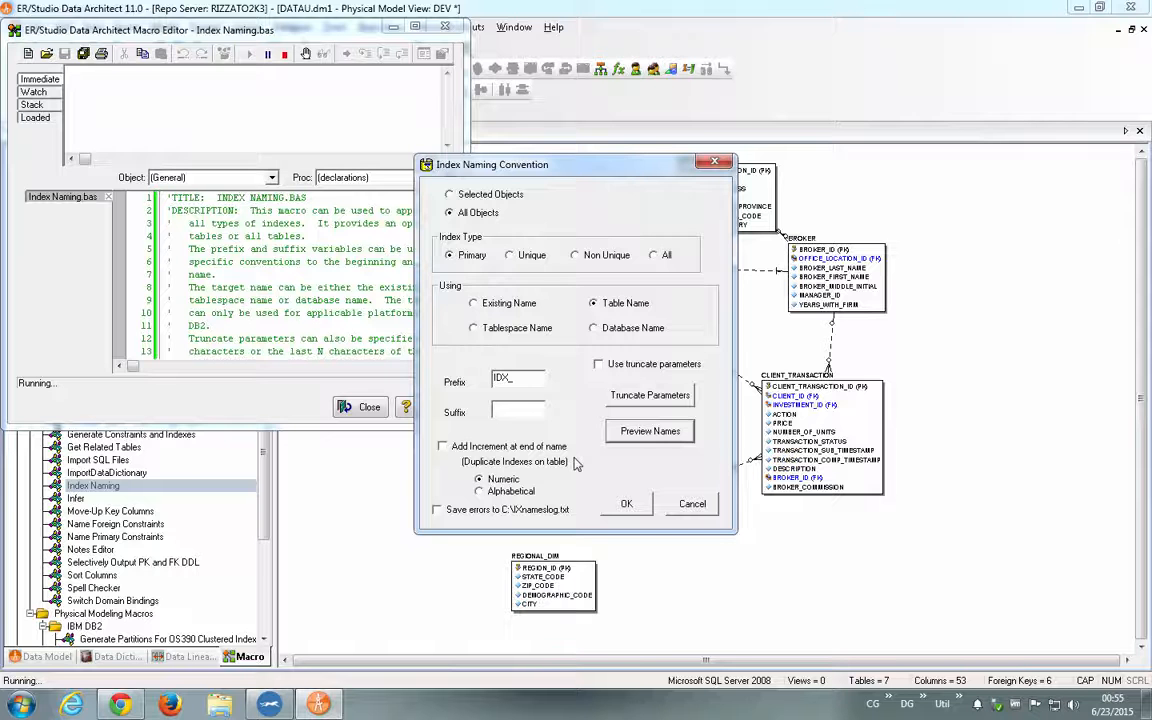
{"action": "left_click", "coordinate": [625, 504]}
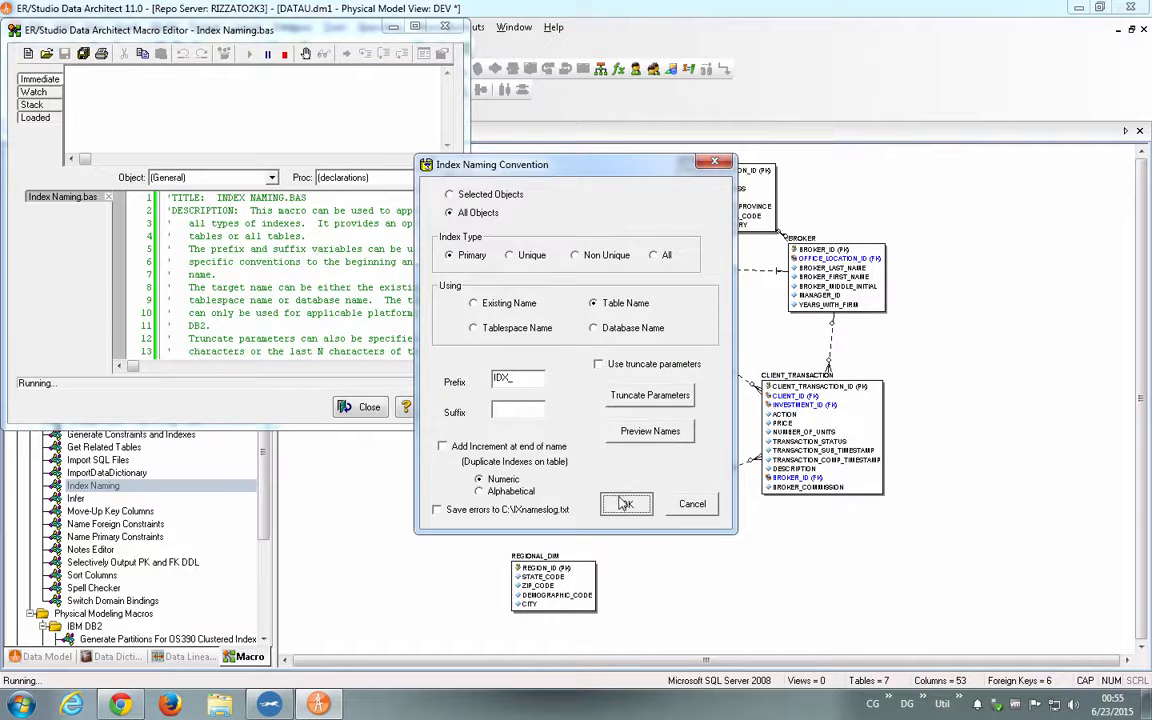
{"action": "left_click", "coordinate": [365, 412]}
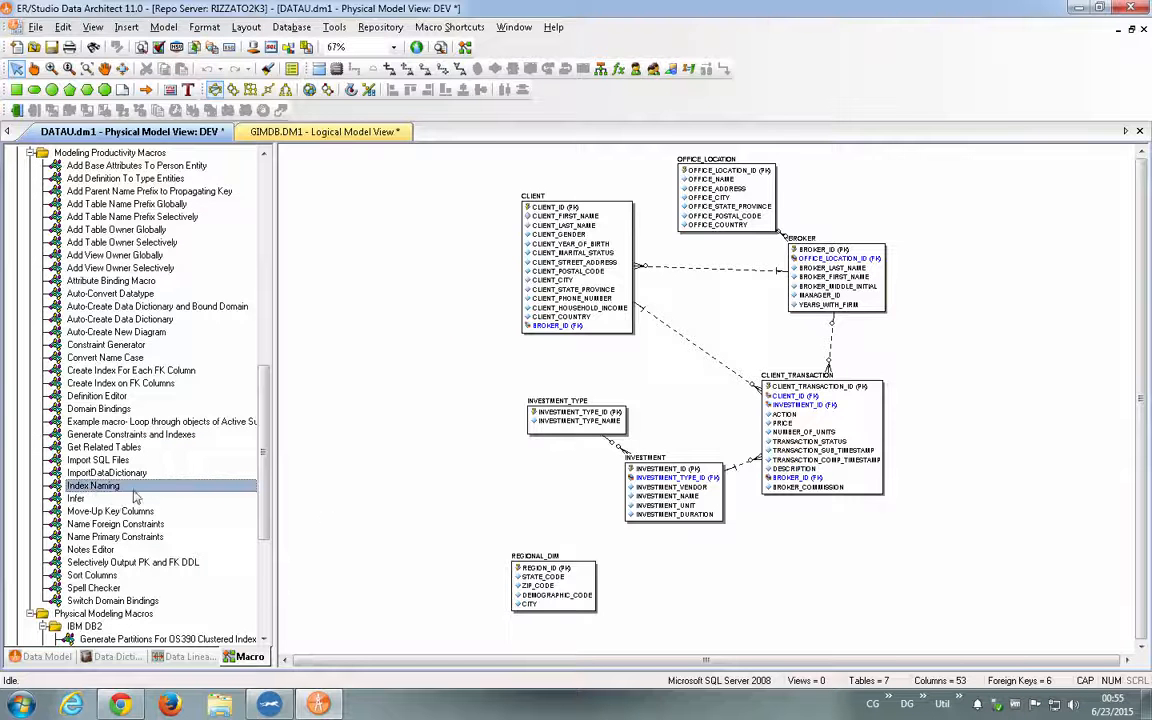
- Browse the sample macros for metadata management, model layout, modeling productivity and physical modeling
{"action": "scroll", "coordinate": [105, 515], "scroll_direction": "up", "scroll_amount": 6}
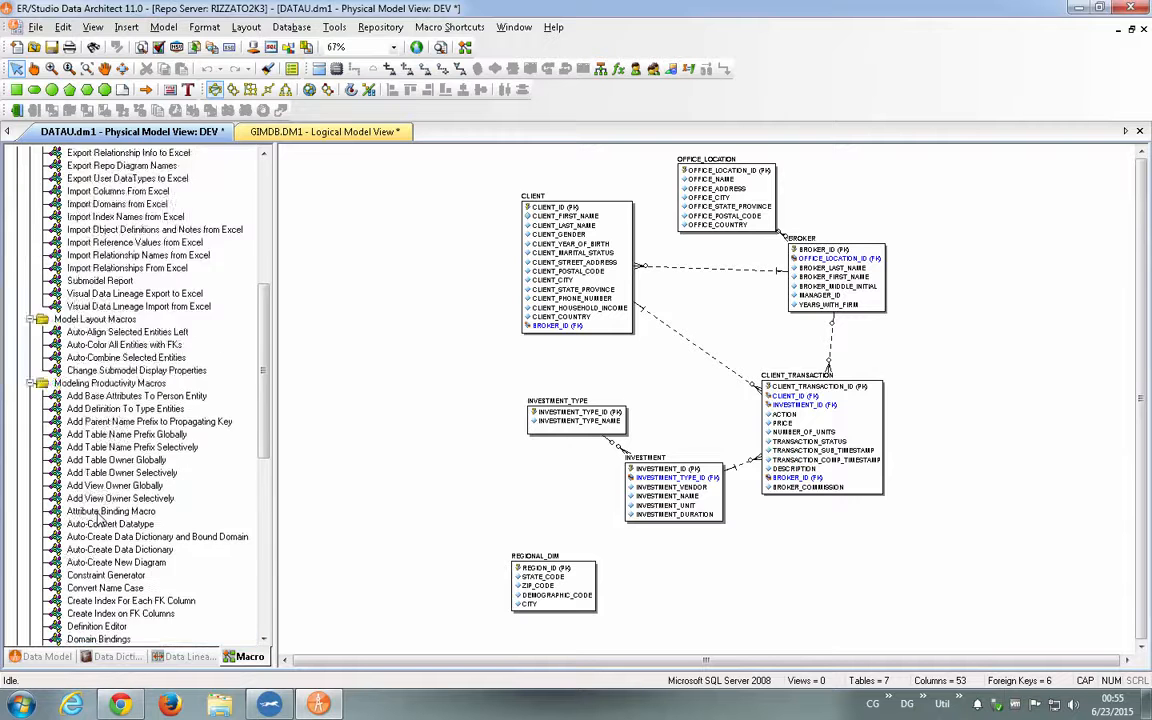
{"action": "scroll", "coordinate": [100, 518], "scroll_direction": "up", "scroll_amount": 8}
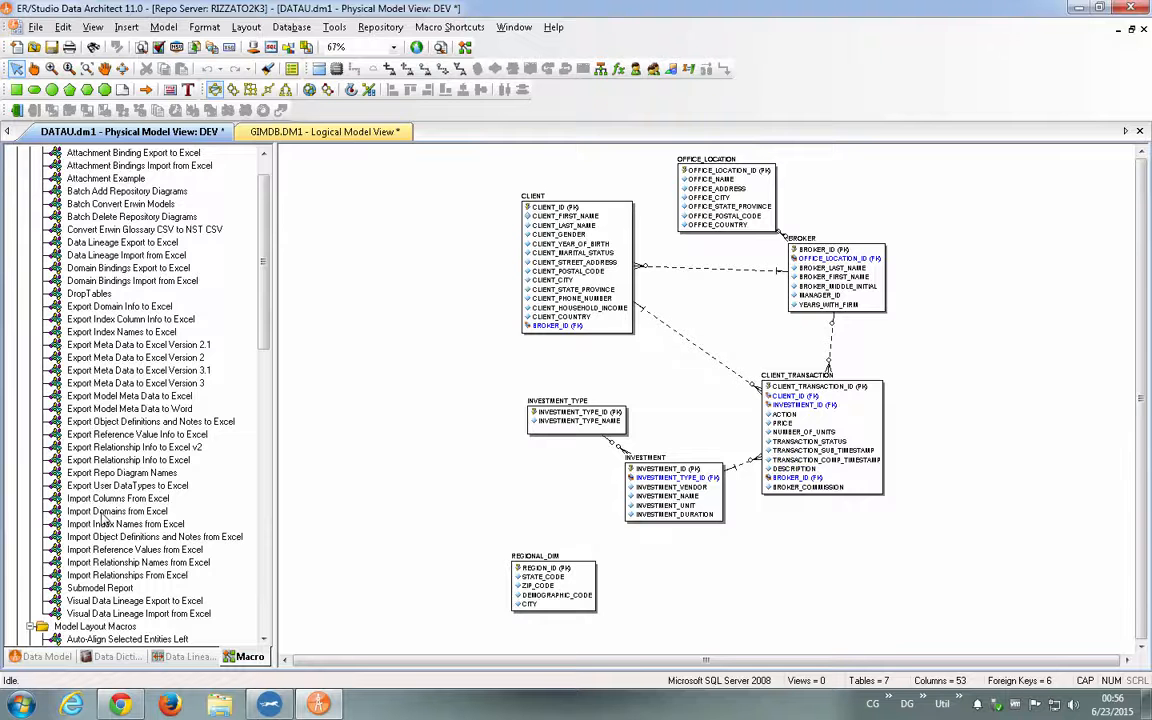
{"action": "scroll", "coordinate": [103, 517], "scroll_direction": "up", "scroll_amount": 1}
{"action": "scroll", "coordinate": [103, 517], "scroll_direction": "down", "scroll_amount": 15}
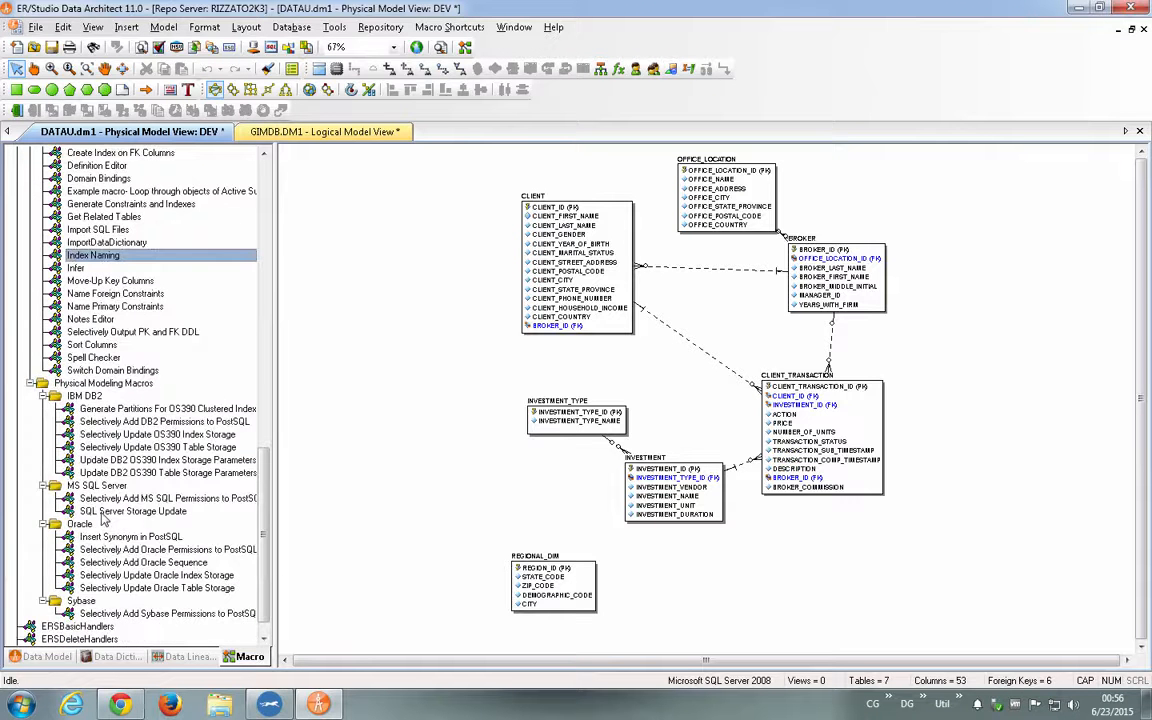
{"action": "scroll", "coordinate": [103, 517], "scroll_direction": "up", "scroll_amount": 9}
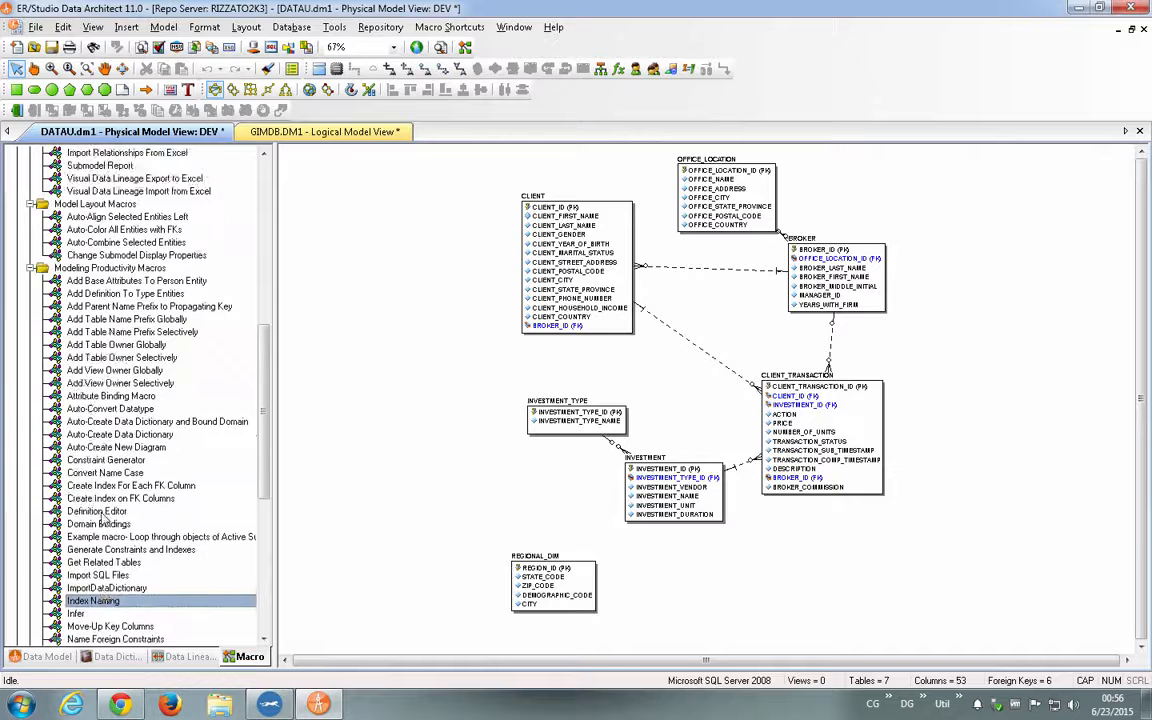
{"action": "scroll", "coordinate": [103, 517], "scroll_direction": "down", "scroll_amount": 2}
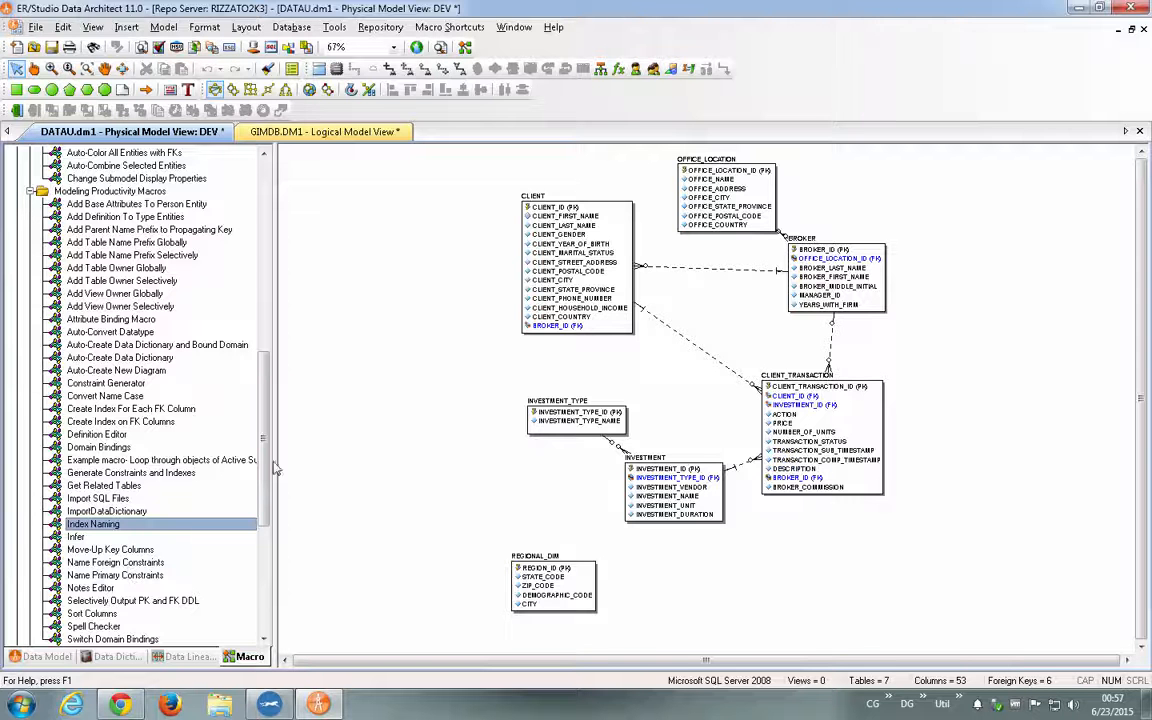
{"action": "left_click_drag", "start_coordinate": [264, 414], "coordinate": [265, 296]}
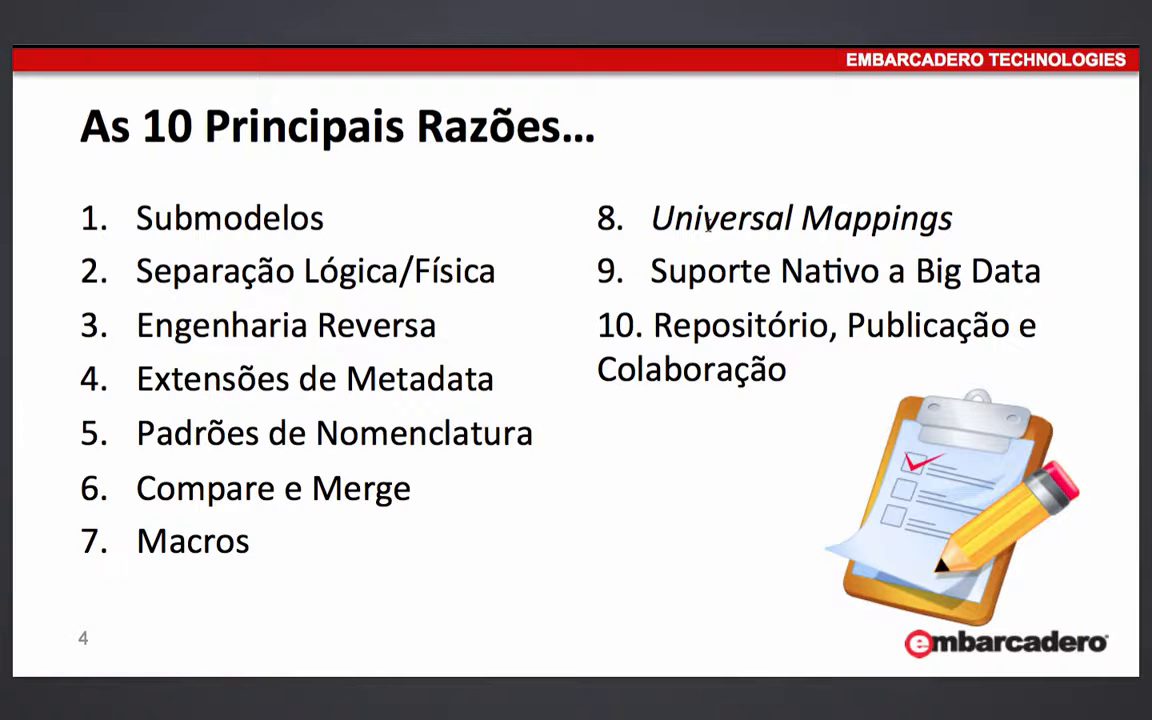
- Switch to ER/Studio Data Architect, insert an entity named TESTE below REGIONAL_DIM in the DATAU.dm1 logical model, and save the file
{"action": "key", "text": "super+Tab"}
{"action": "key", "text": "super+Tab"}
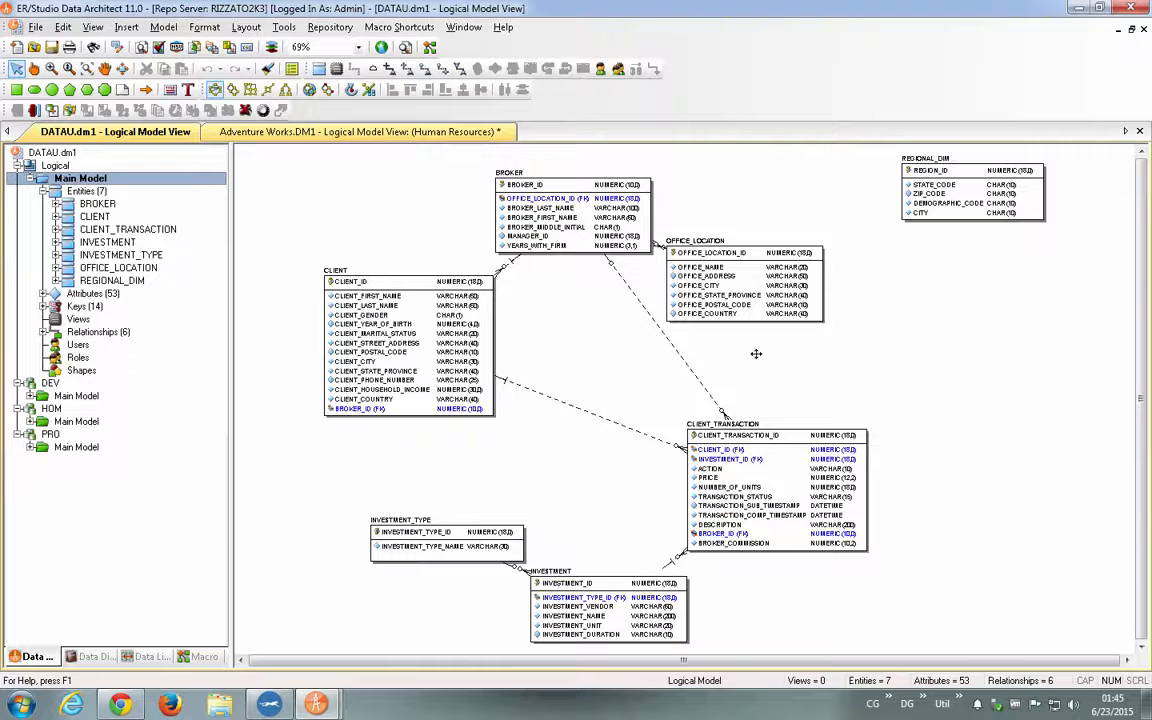
{"action": "right_click", "coordinate": [862, 298]}
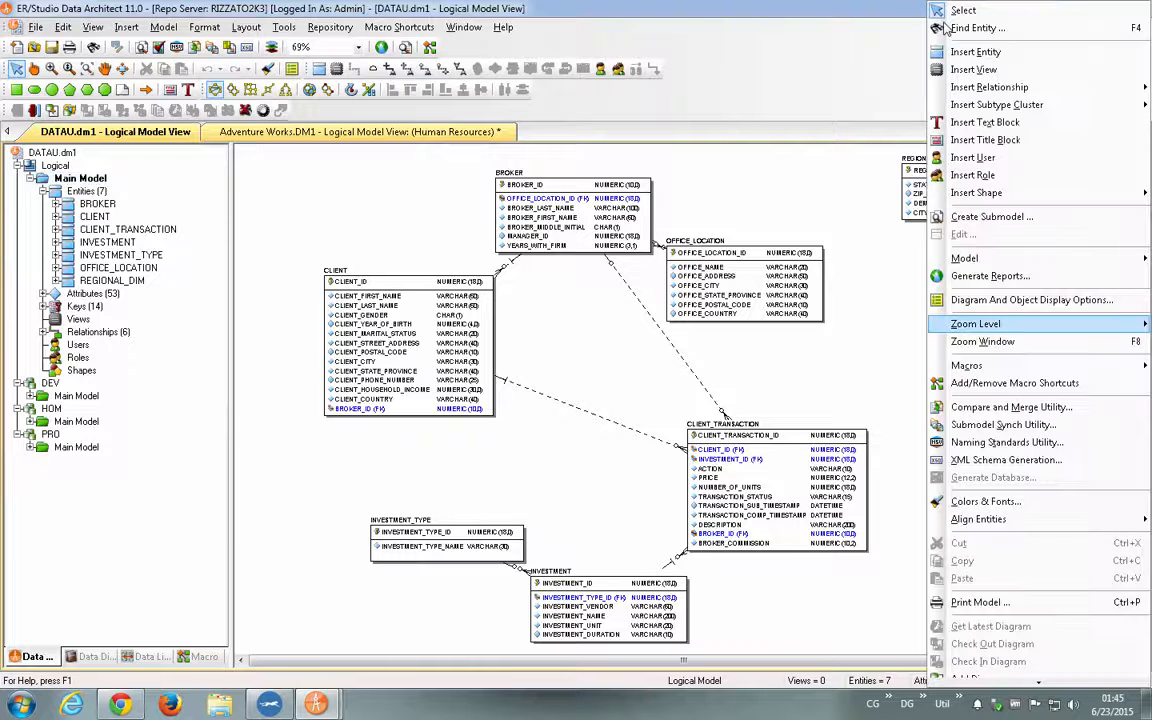
{"action": "left_click", "coordinate": [976, 52]}
{"action": "left_click", "coordinate": [912, 310]}
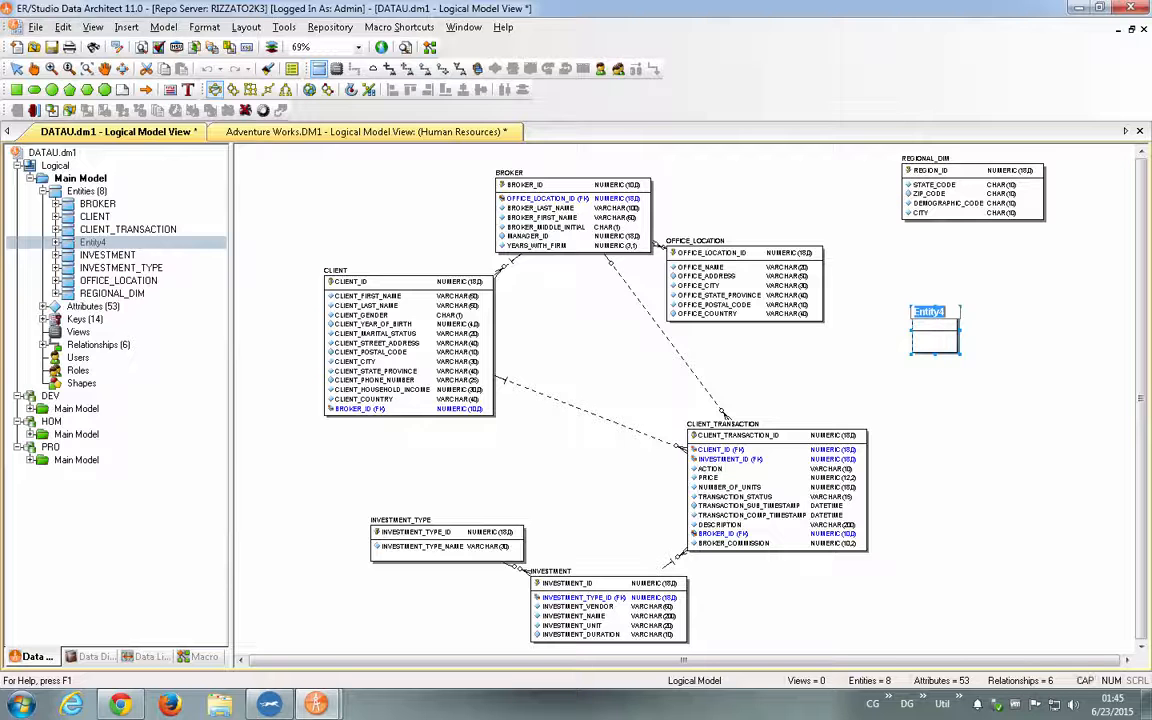
{"action": "type", "text": "TESTE"}
{"action": "key", "text": "Return"}
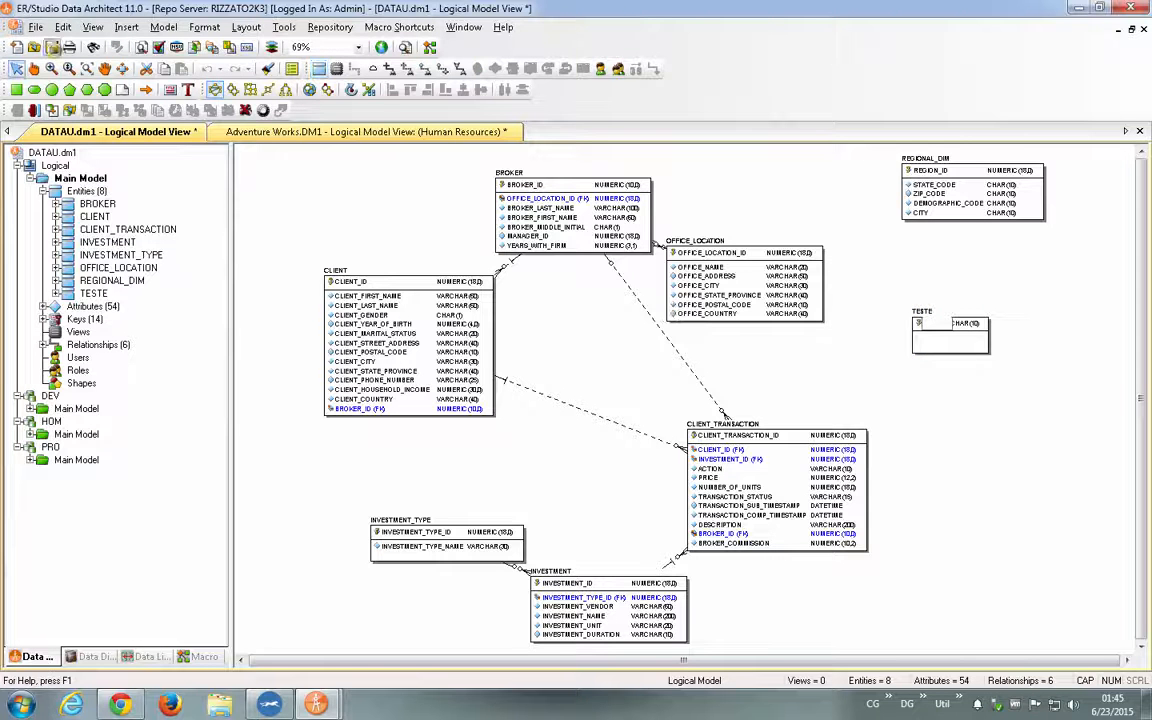
{"action": "left_click", "coordinate": [51, 47]}
{"action": "left_click", "coordinate": [954, 390]}
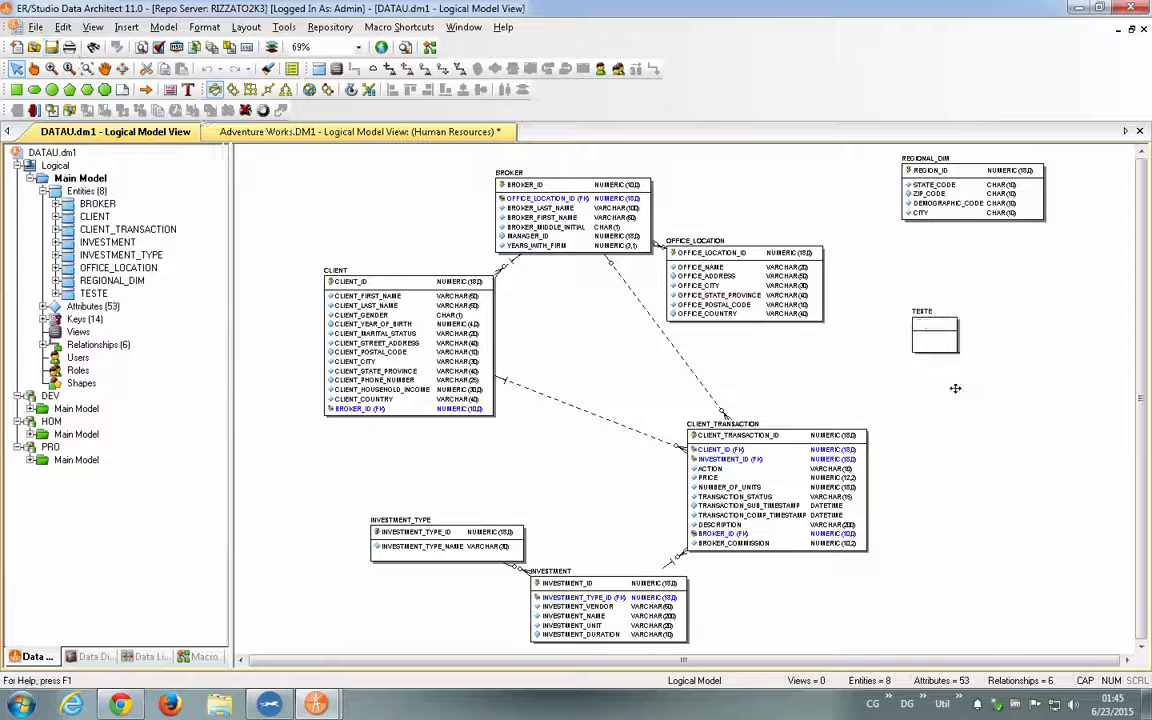
- View the Employee entity in the Human Resources submodel of Adventure Works.DM1, then return to the DATAU.dm1 logical model
{"action": "left_click", "coordinate": [930, 315]}
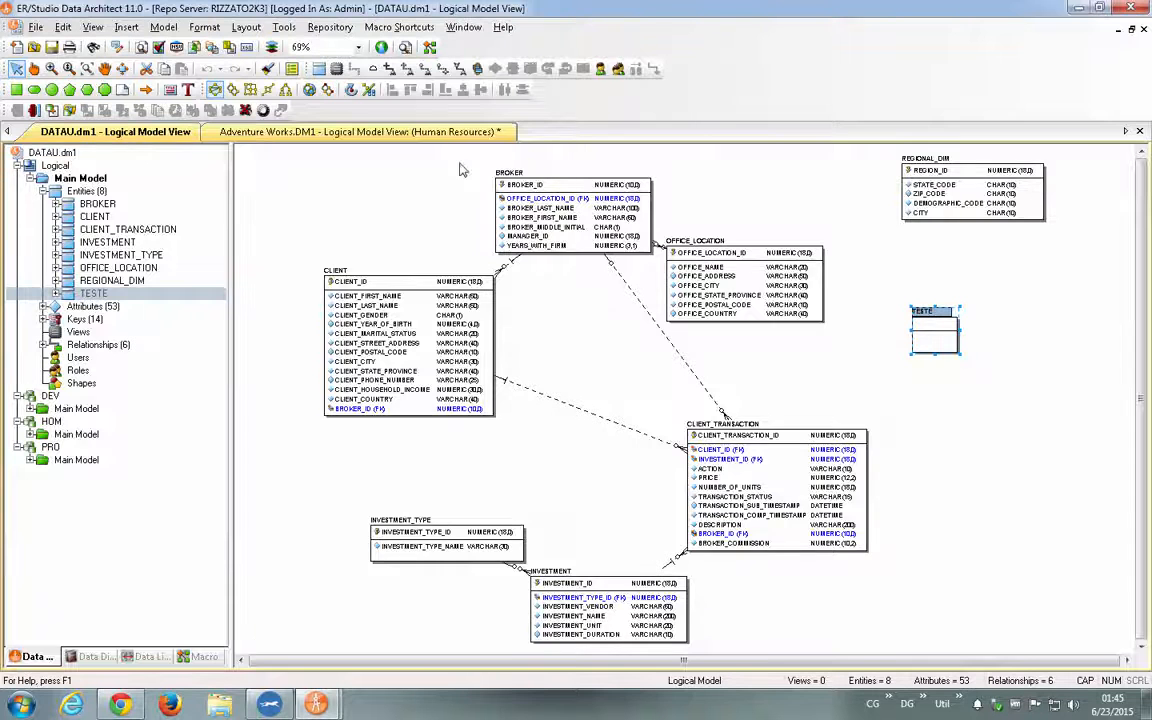
{"action": "left_click", "coordinate": [355, 133]}
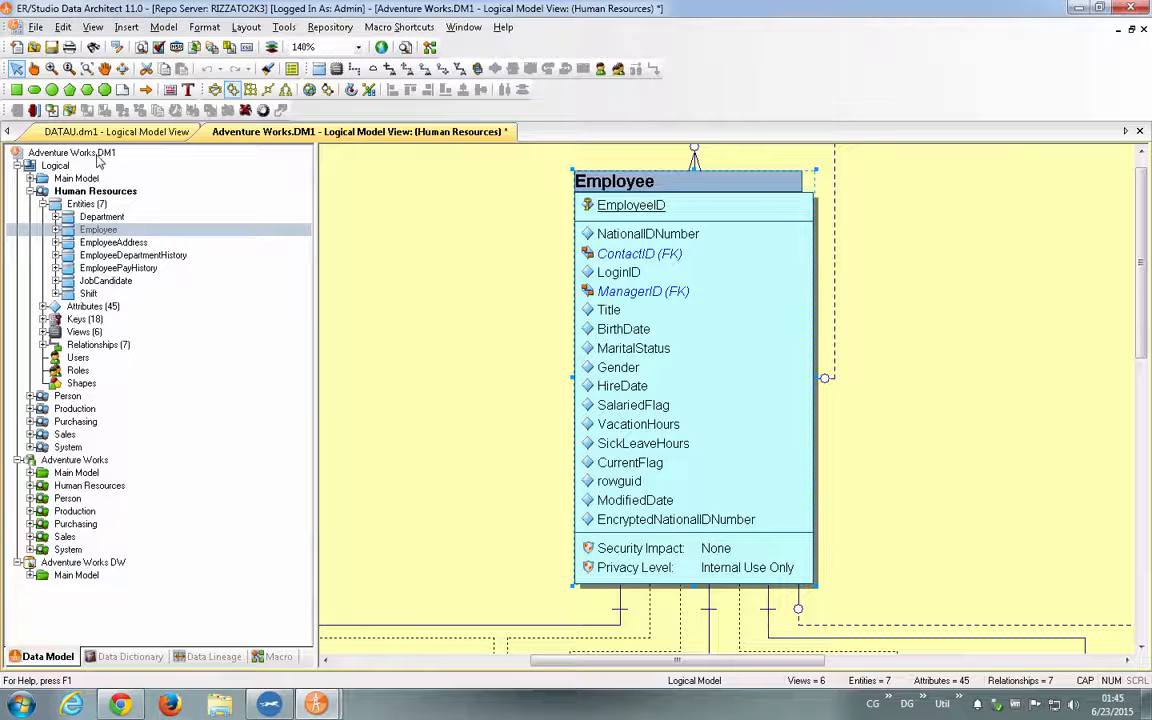
{"action": "left_click", "coordinate": [84, 133]}
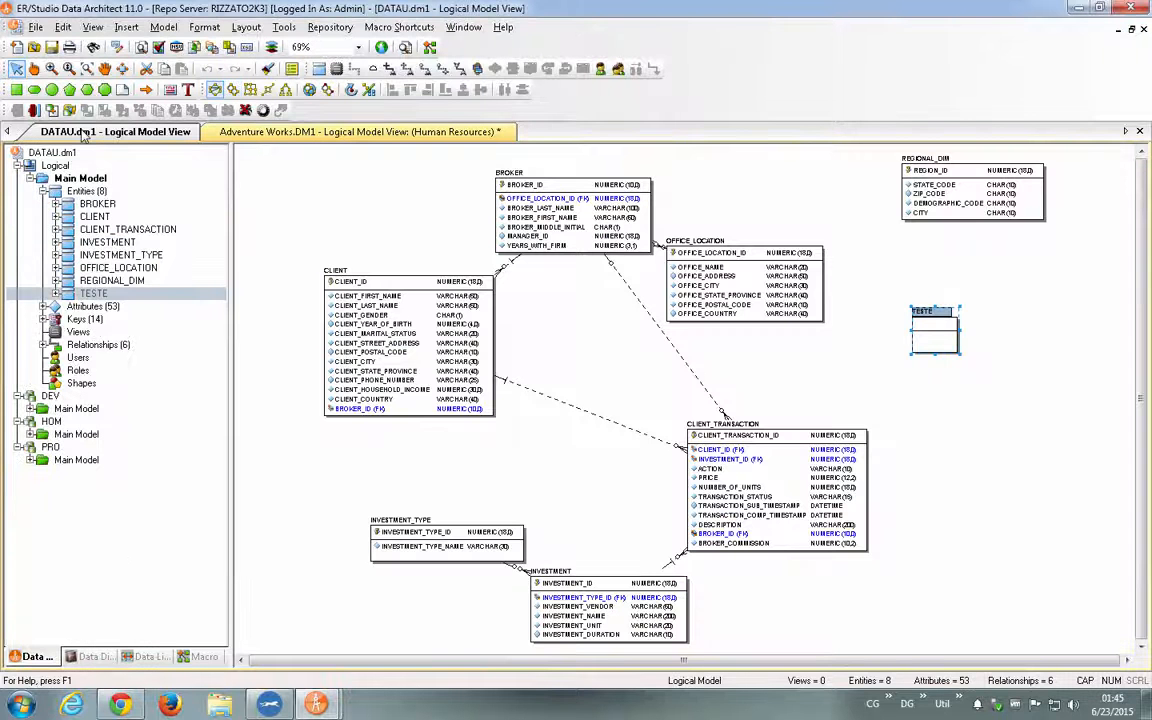
{"action": "left_click", "coordinate": [240, 131]}
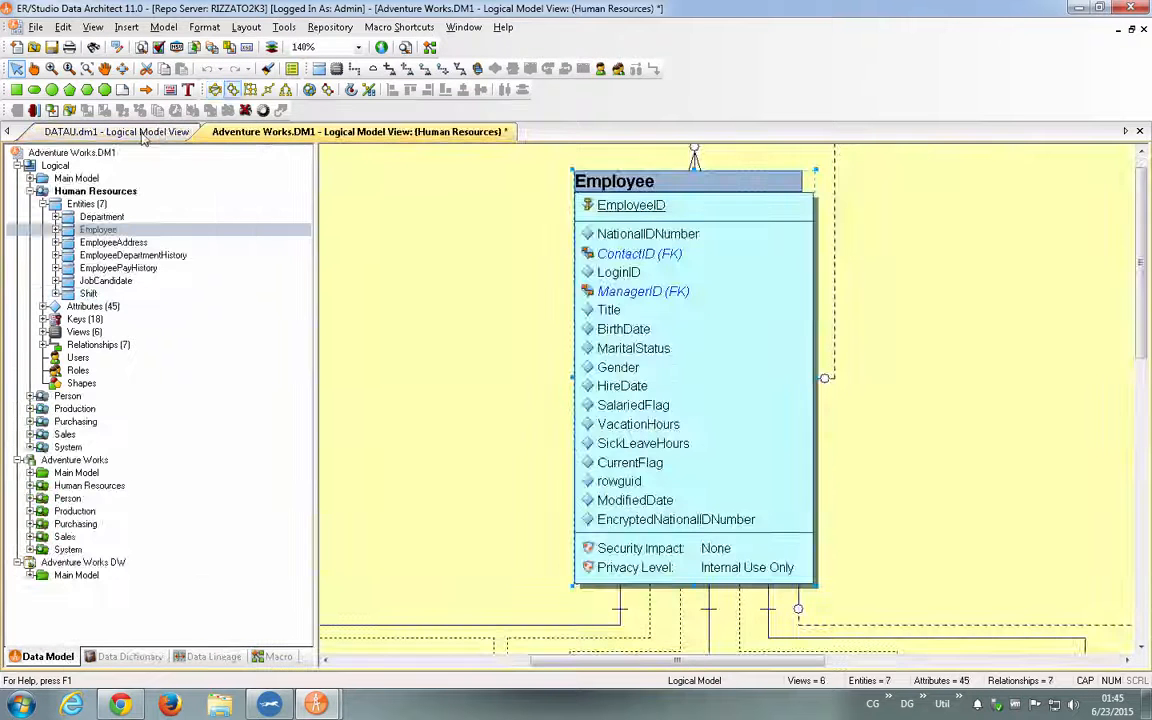
{"action": "left_click", "coordinate": [143, 137]}
- Start Compare and Merge for the DATAU.dm1 logical model, with the logical Human Resources submodel of Adventure Works.DM1 as the comparison target
{"action": "right_click", "coordinate": [928, 318]}
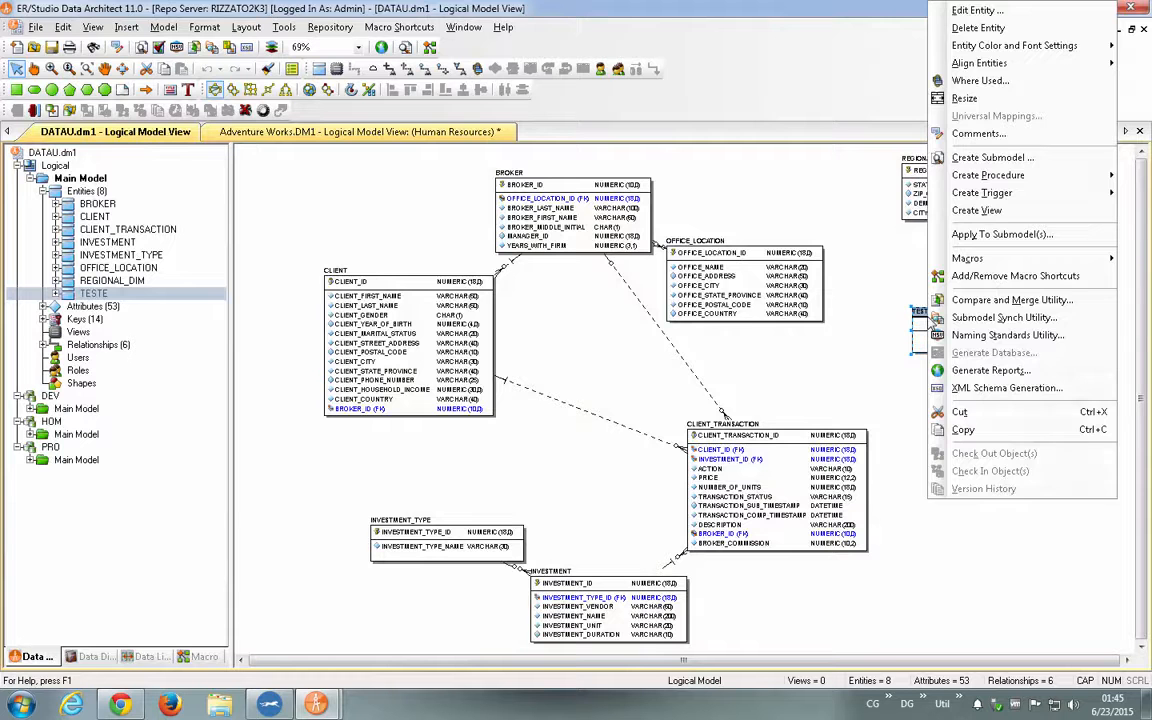
{"action": "left_click", "coordinate": [985, 299]}
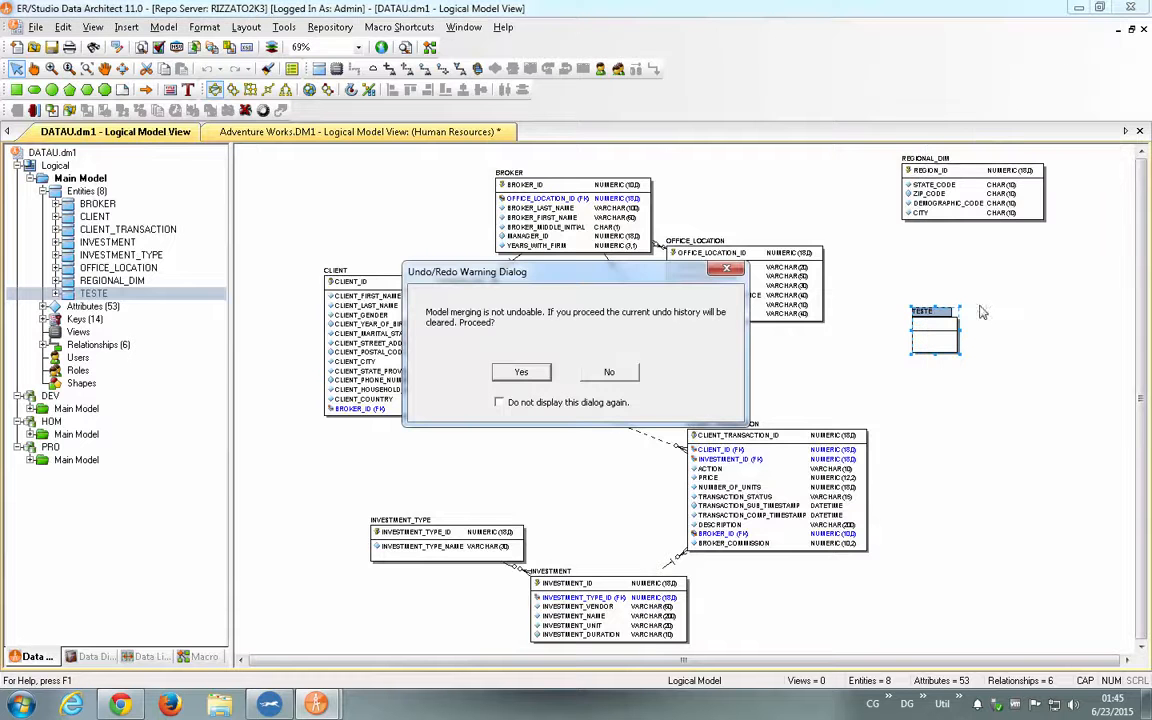
{"action": "left_click", "coordinate": [520, 378]}
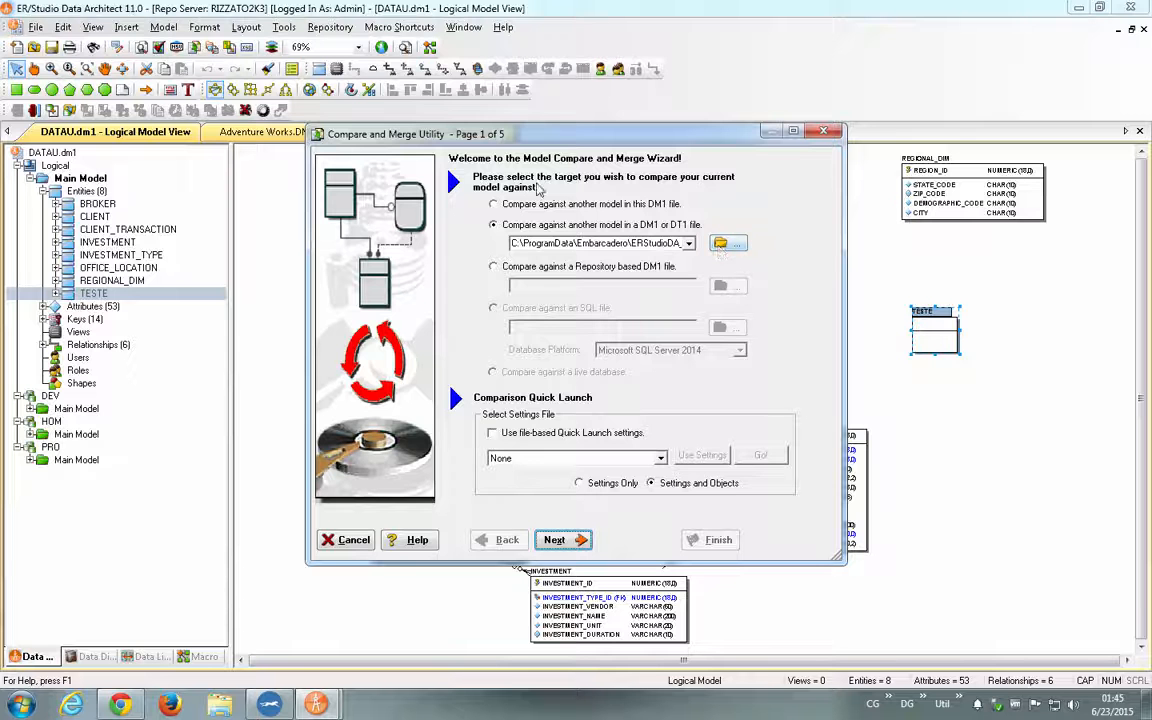
{"action": "left_click_drag", "start_coordinate": [666, 243], "coordinate": [781, 245]}
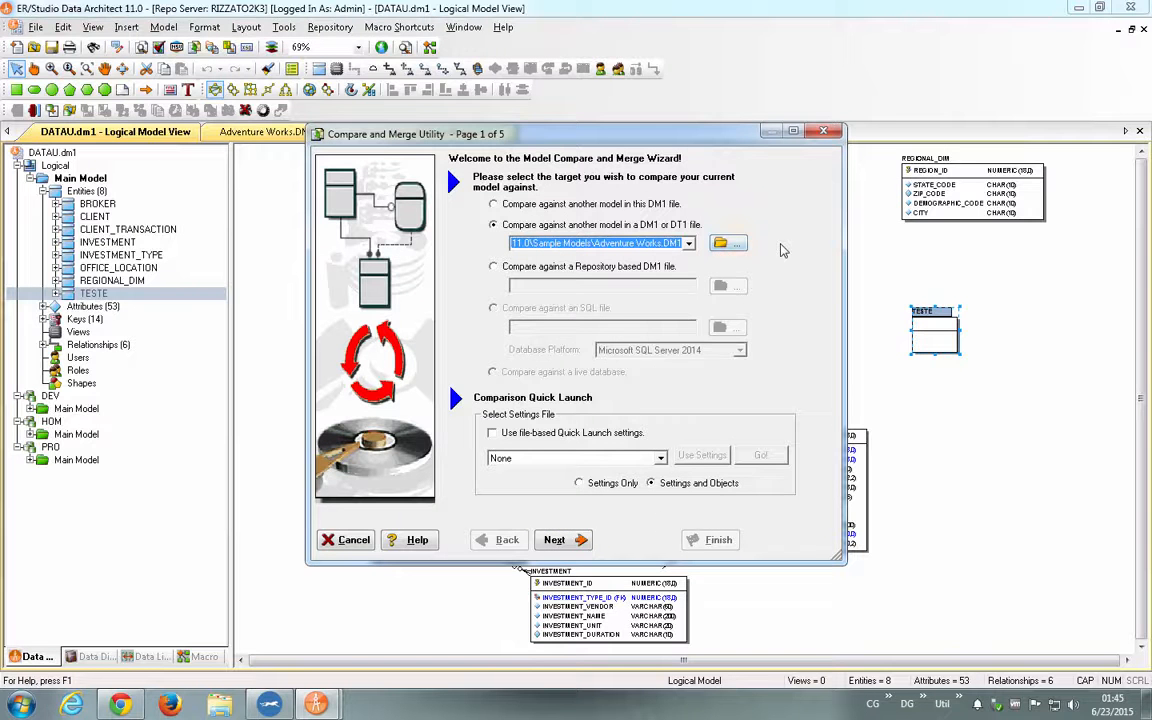
{"action": "left_click", "coordinate": [560, 540]}
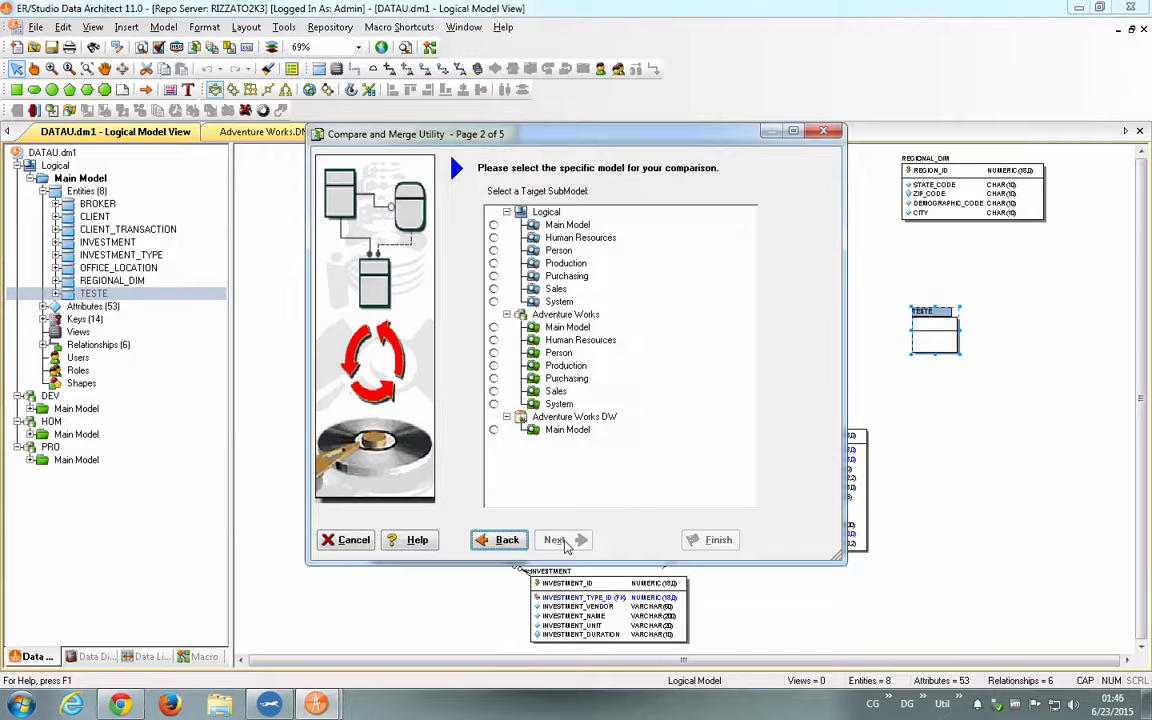
{"action": "left_click", "coordinate": [499, 238]}
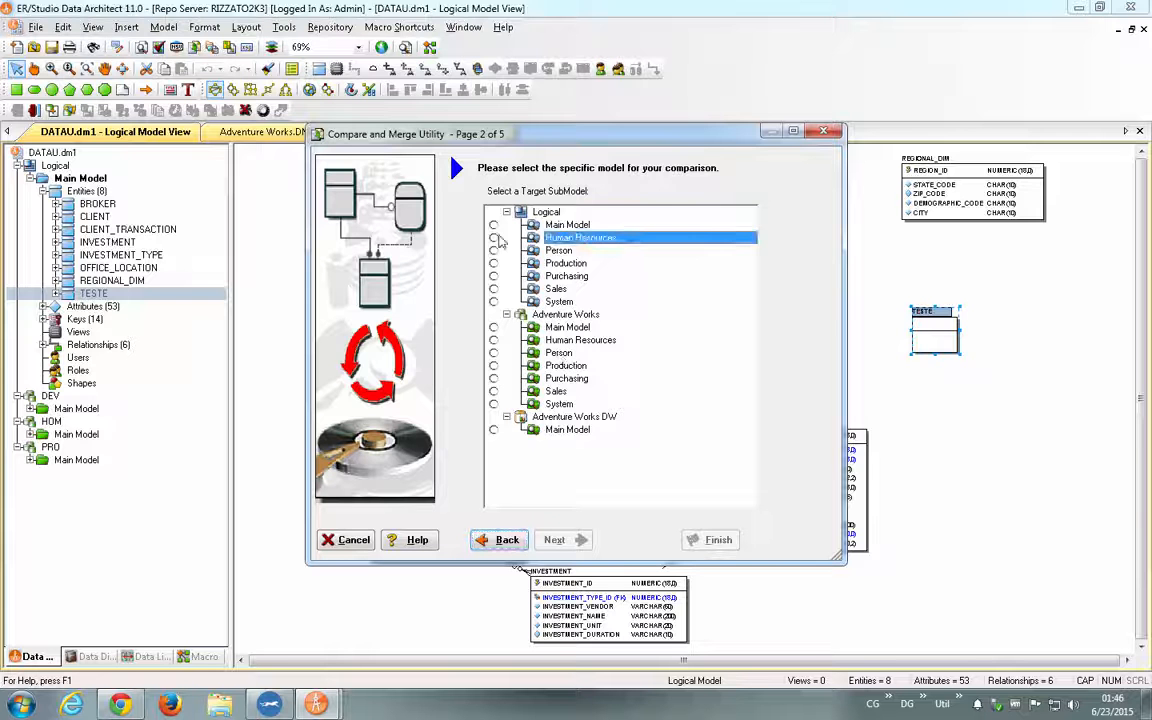
{"action": "left_click", "coordinate": [570, 536]}
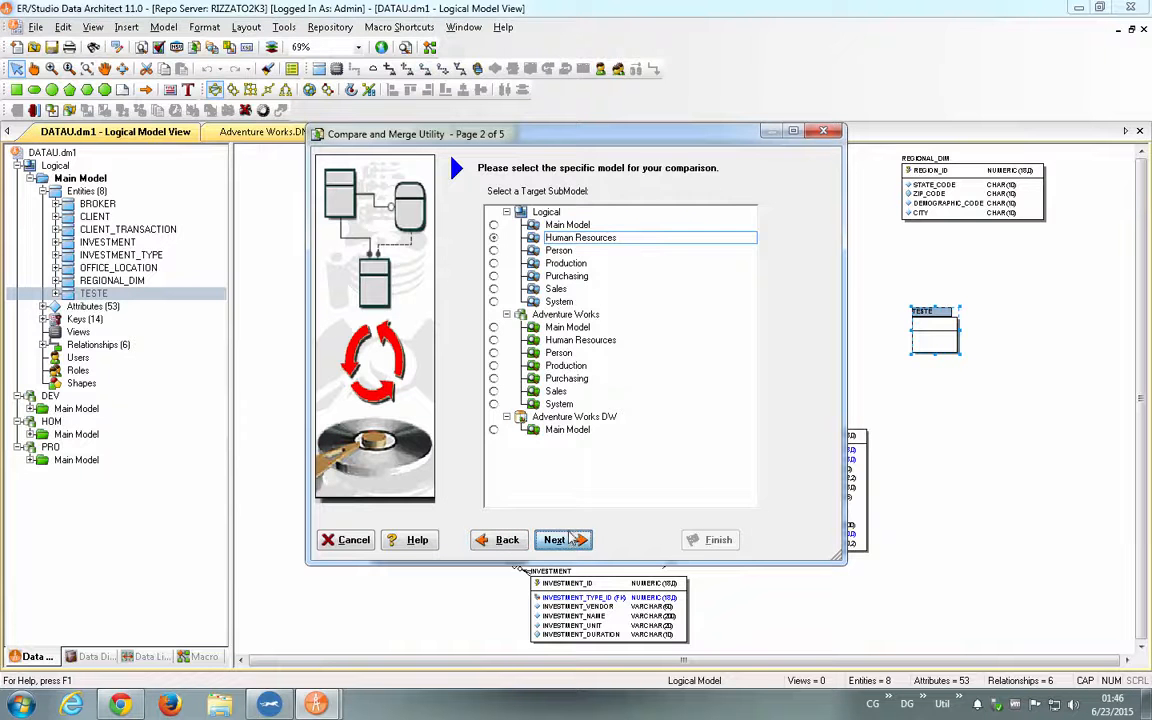
- Proceed to the comparison results with all entities included and match the TESTE entity with the target Employee entity
{"action": "left_click", "coordinate": [567, 538]}
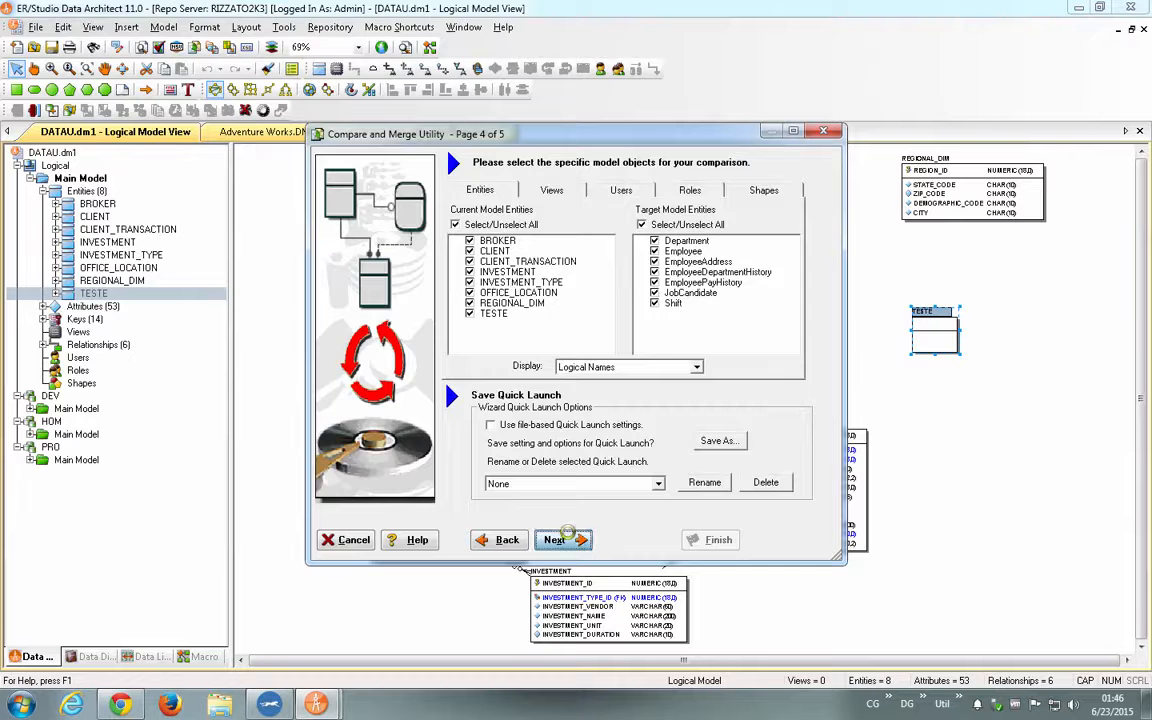
{"action": "left_click", "coordinate": [567, 538]}
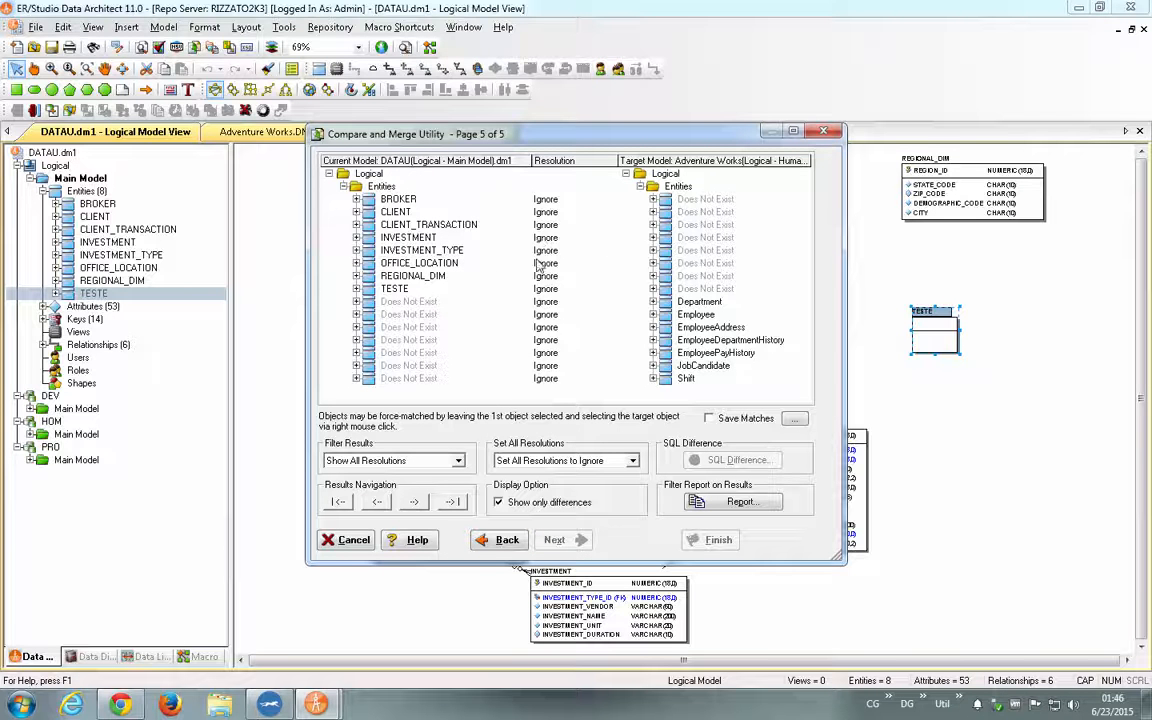
{"action": "left_click", "coordinate": [430, 288]}
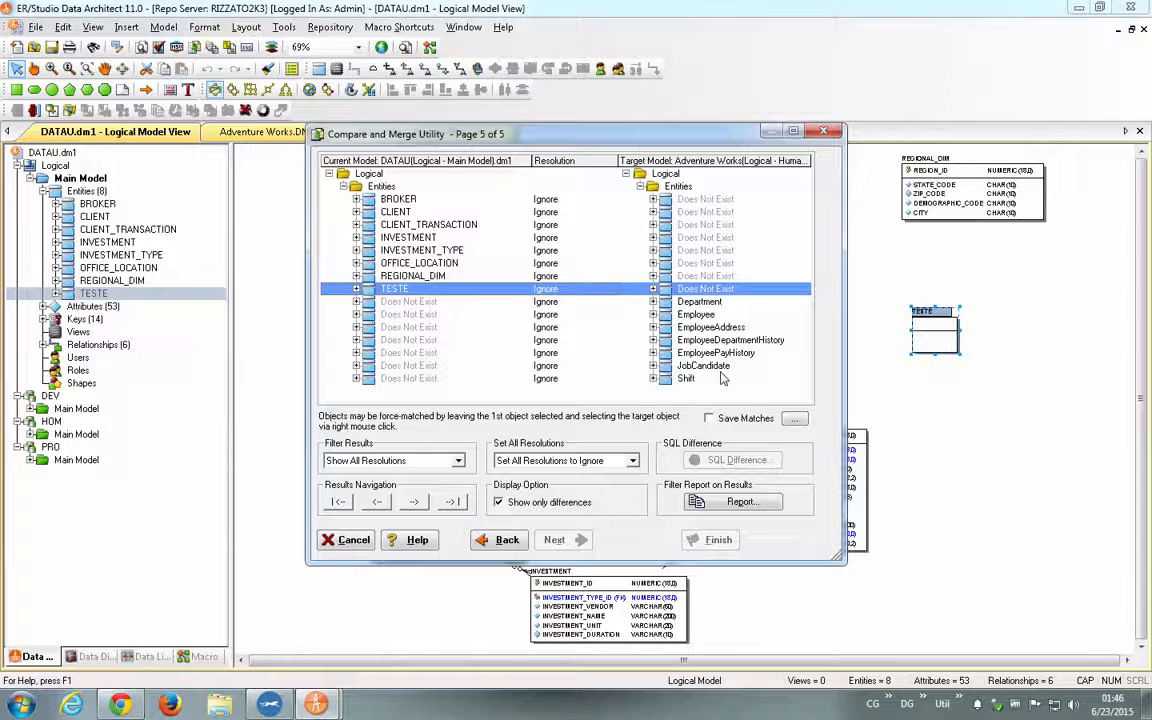
{"action": "right_click", "coordinate": [690, 315]}
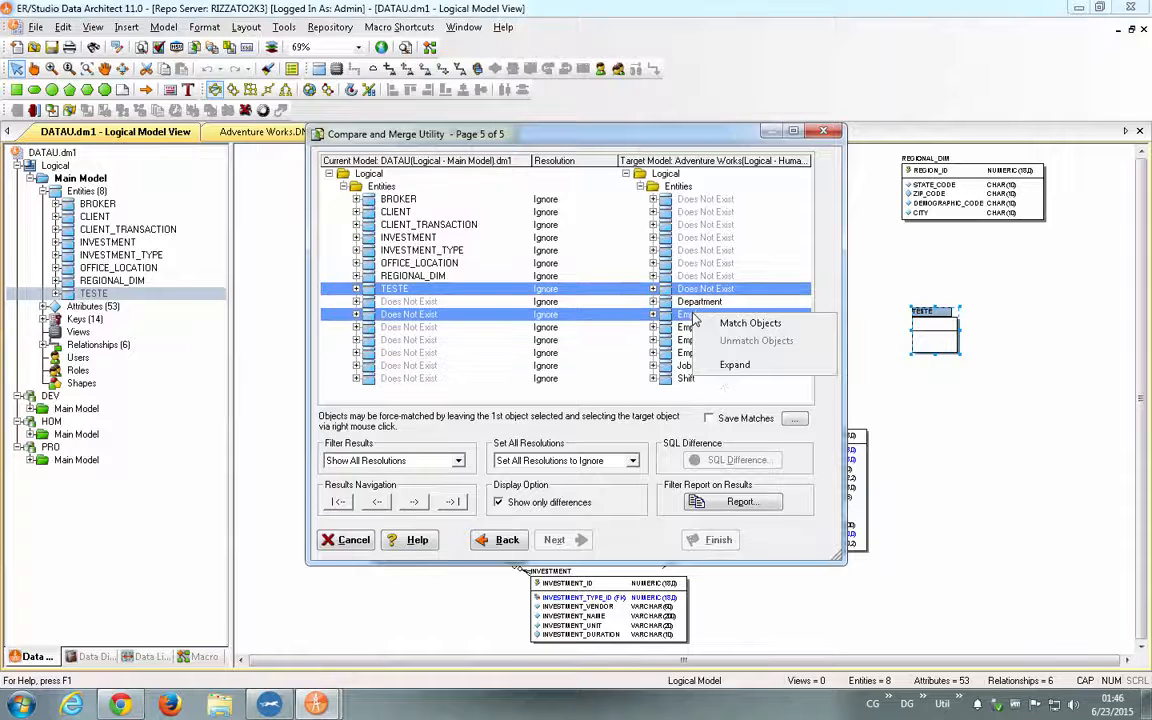
{"action": "left_click", "coordinate": [745, 323]}
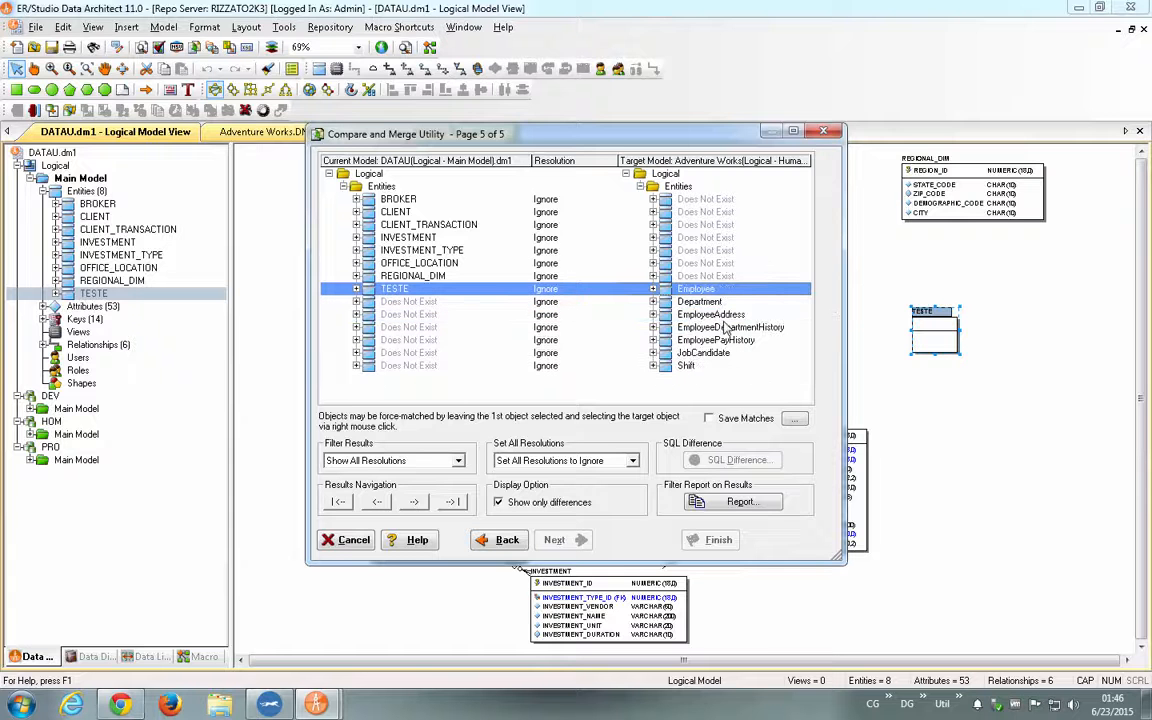
- Set the resolution of the matched TESTE and Employee pair to Merge into Current
{"action": "left_click", "coordinate": [558, 290]}
{"action": "left_click", "coordinate": [563, 293]}
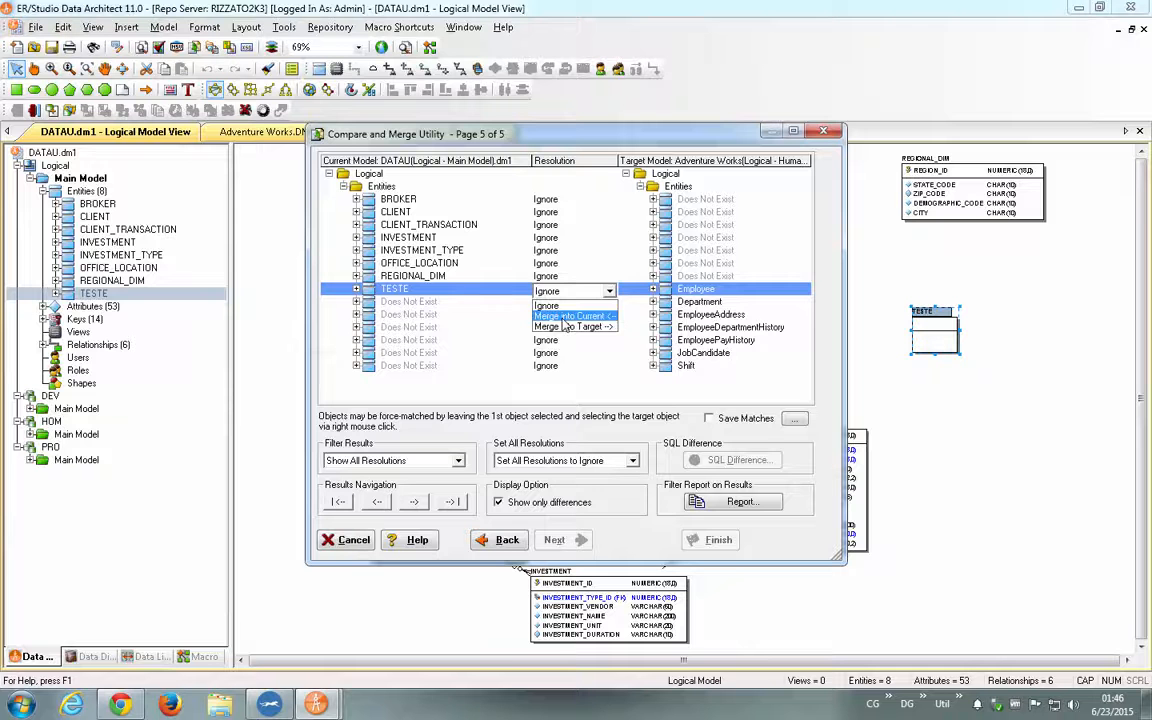
{"action": "left_click", "coordinate": [566, 316]}
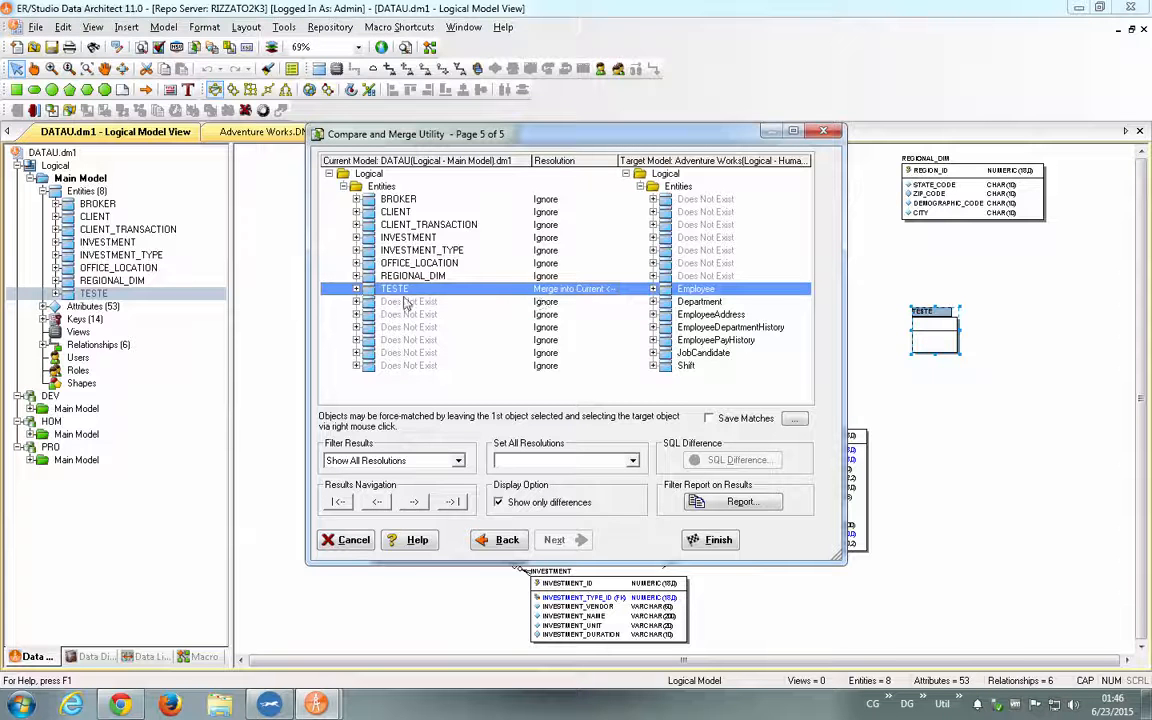
- Expand the TESTE comparison and set the Entity Name and Table Name resolutions to Ignore
{"action": "left_click", "coordinate": [356, 288]}
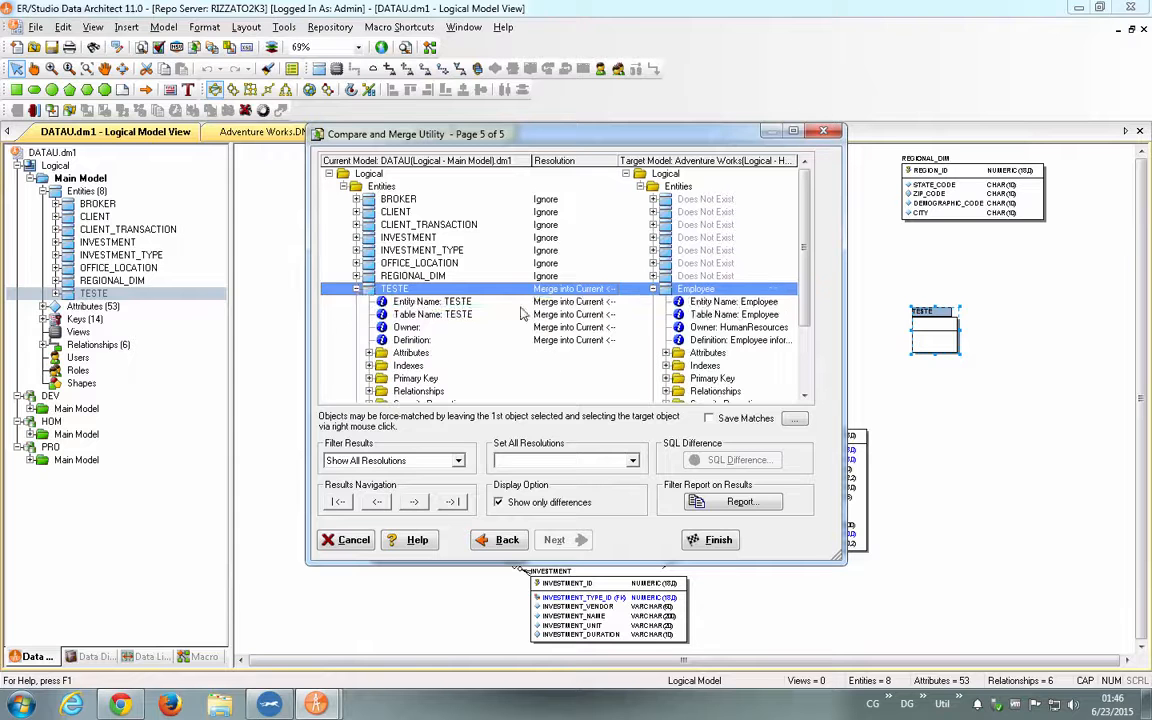
{"action": "left_click", "coordinate": [590, 303]}
{"action": "left_click", "coordinate": [591, 309]}
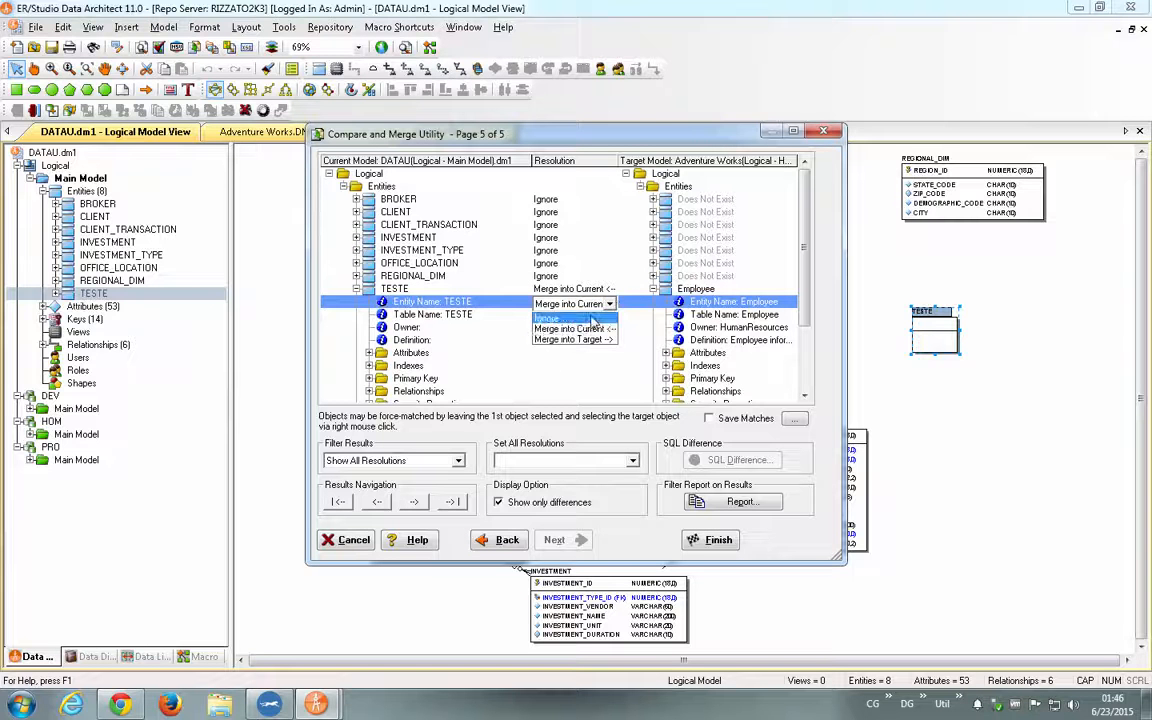
{"action": "left_click", "coordinate": [577, 318]}
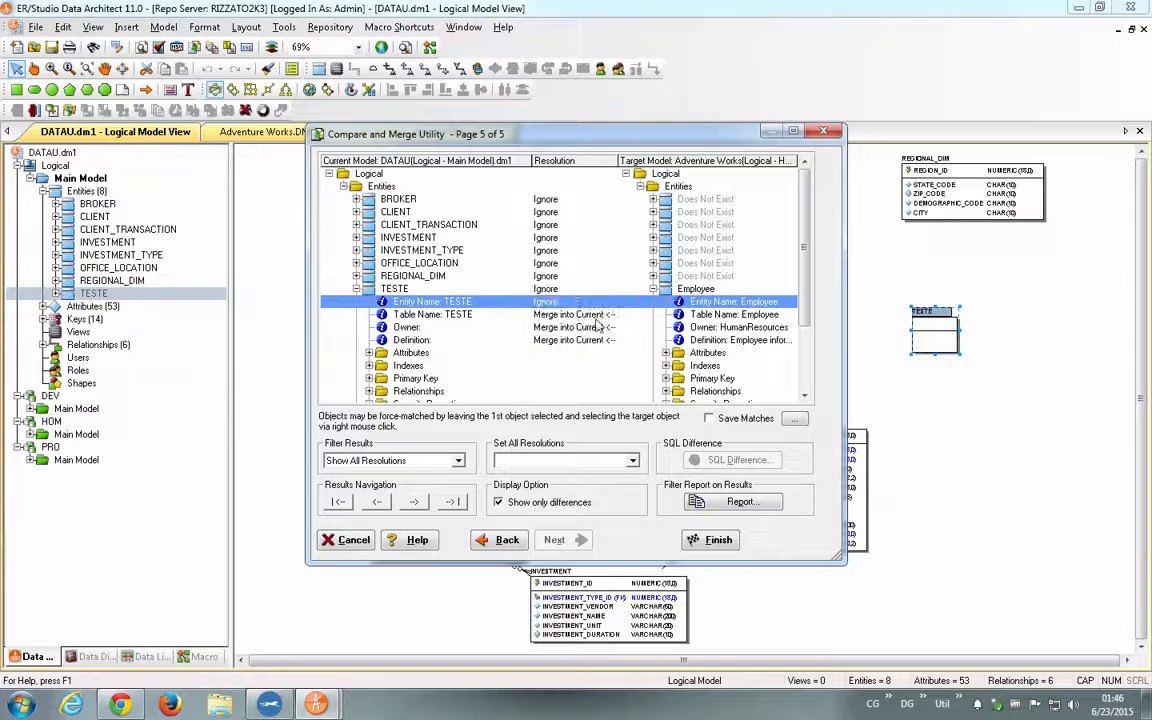
{"action": "left_click", "coordinate": [596, 316]}
{"action": "left_click", "coordinate": [598, 317]}
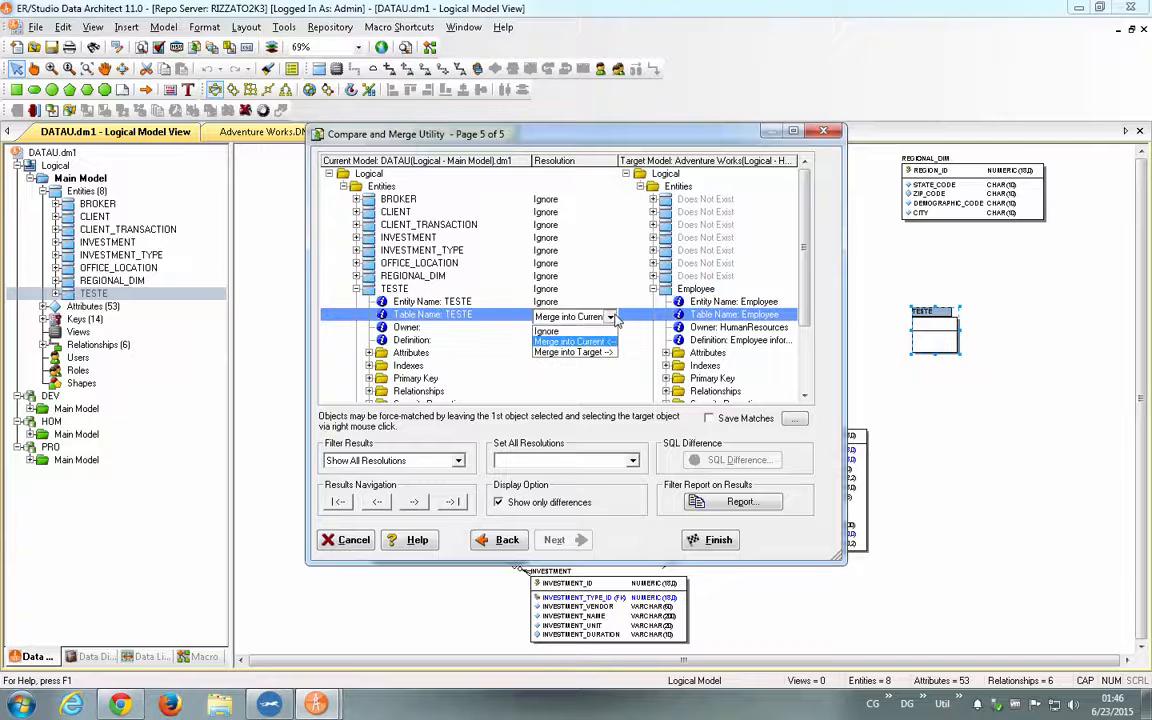
{"action": "left_click", "coordinate": [578, 333]}
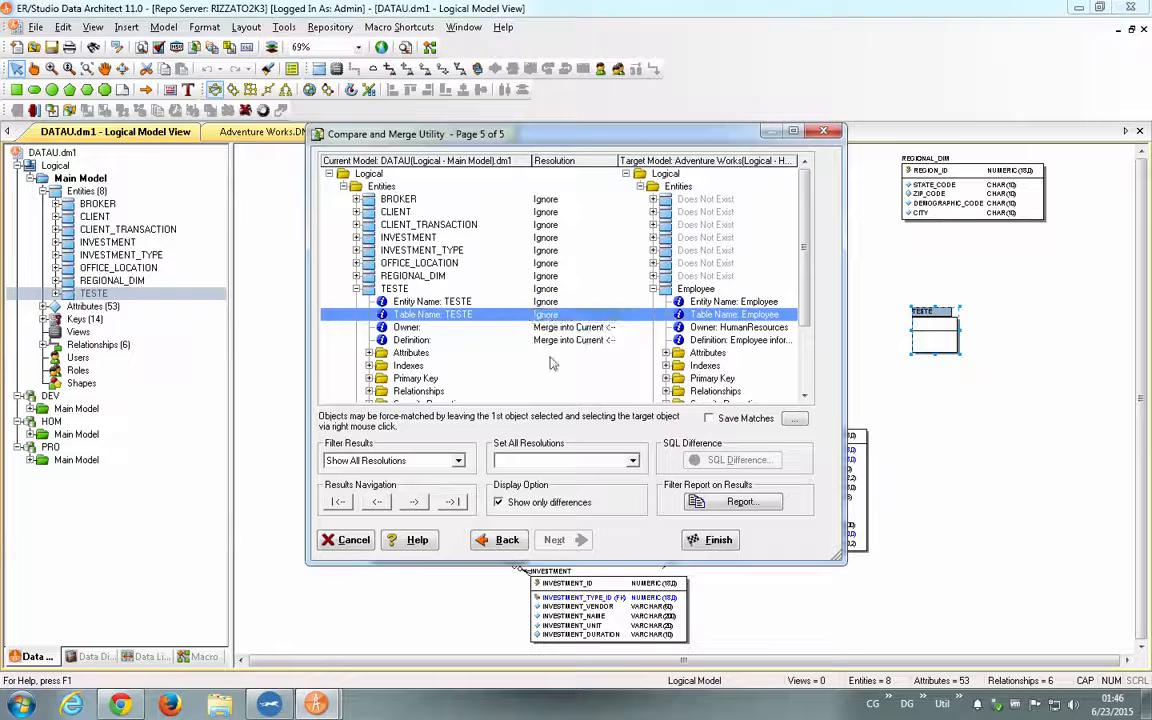
- Set the Owner and Definition resolutions of the TESTE comparison to Ignore
{"action": "left_click", "coordinate": [598, 328]}
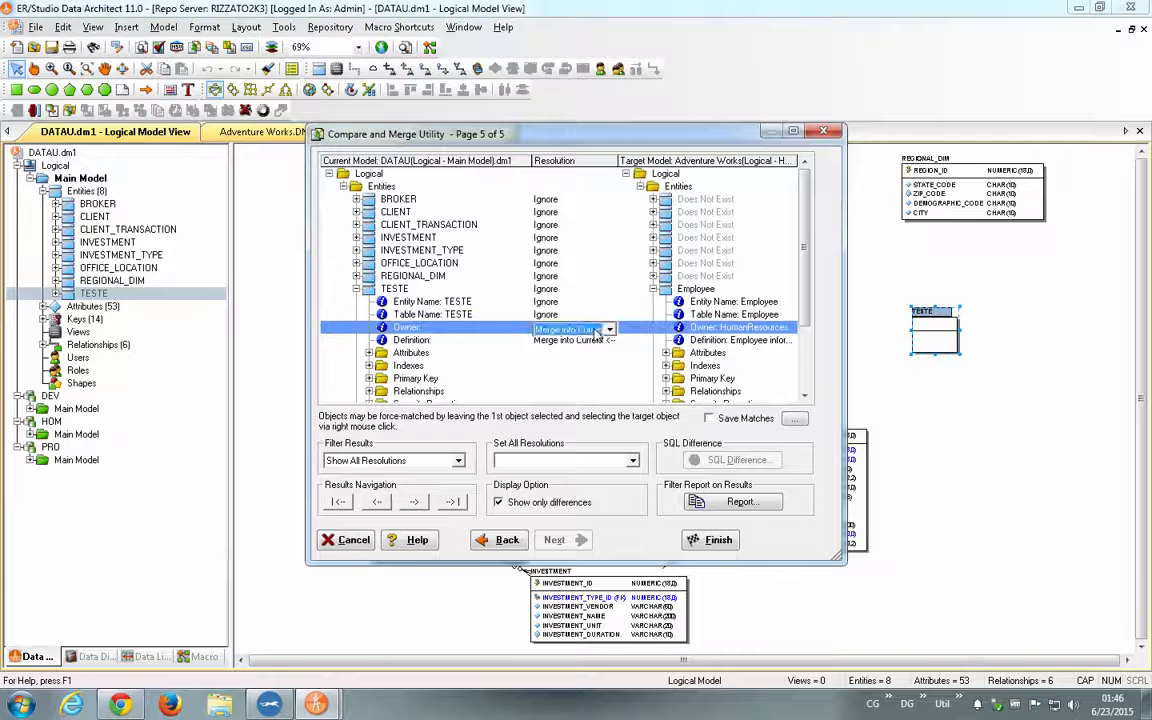
{"action": "left_click", "coordinate": [607, 329]}
{"action": "left_click", "coordinate": [578, 344]}
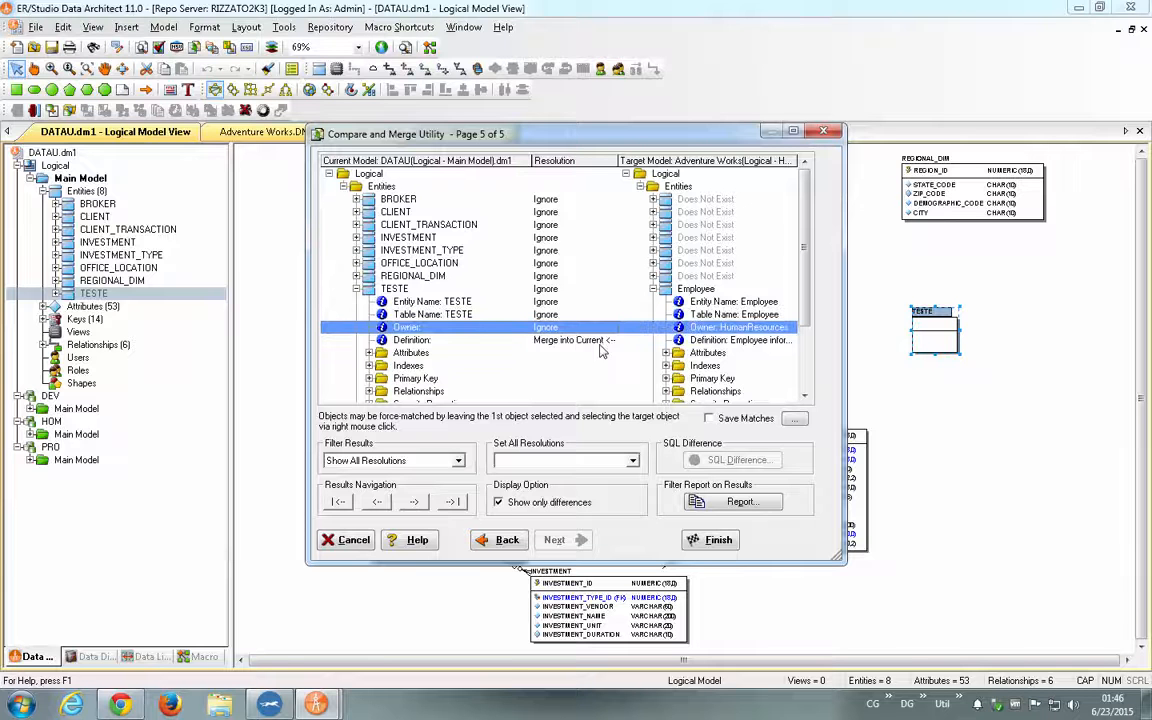
{"action": "left_click", "coordinate": [604, 342]}
{"action": "left_click", "coordinate": [610, 343]}
{"action": "left_click", "coordinate": [555, 356]}
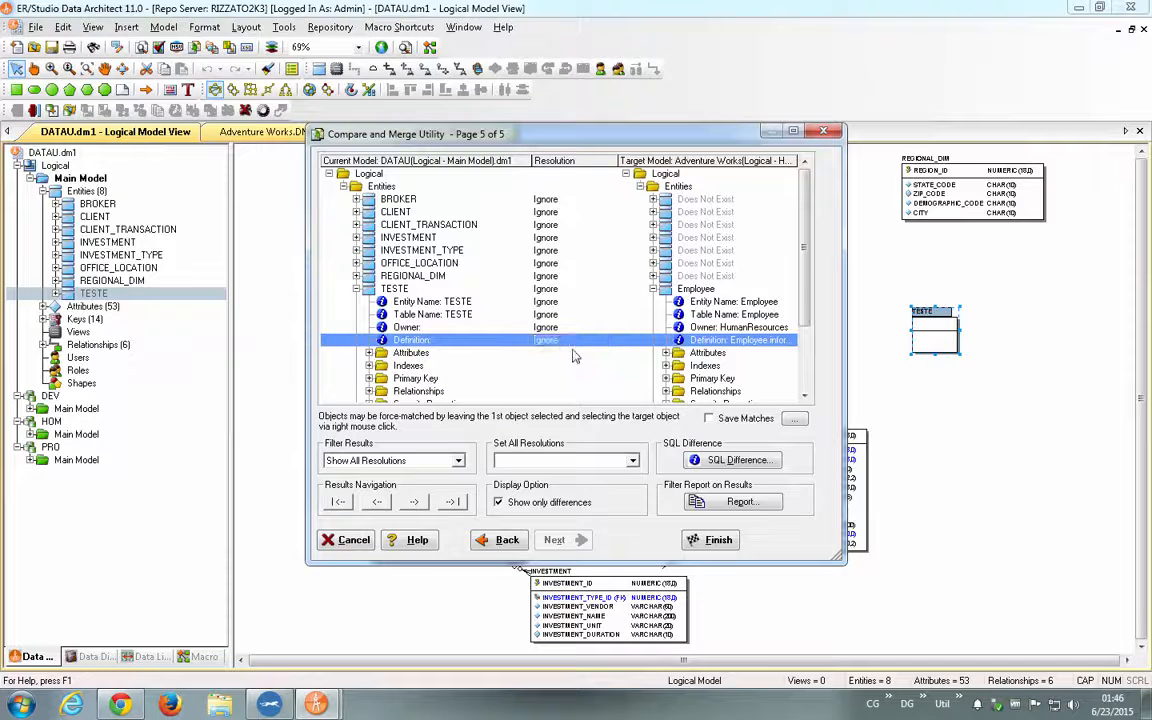
- Execute the merge of the remaining Employee differences into TESTE and save DATAU.dm1
{"action": "left_click", "coordinate": [369, 355]}
{"action": "left_click", "coordinate": [369, 355]}
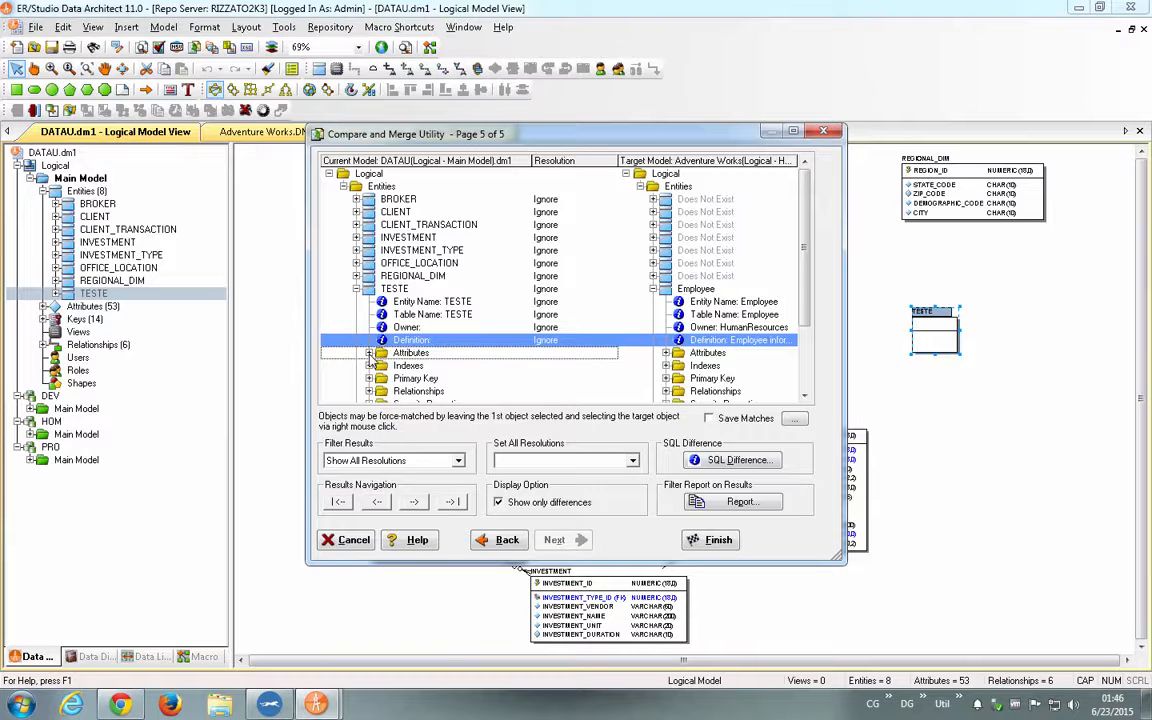
{"action": "left_click", "coordinate": [714, 540]}
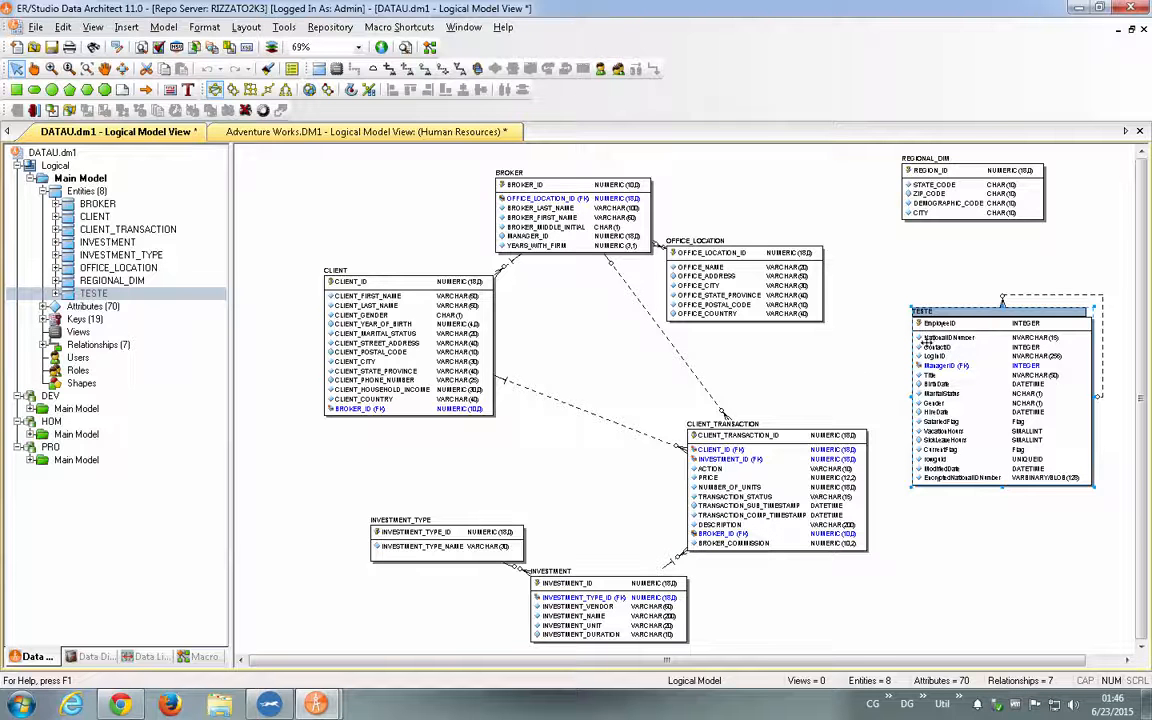
{"action": "left_click", "coordinate": [52, 48]}
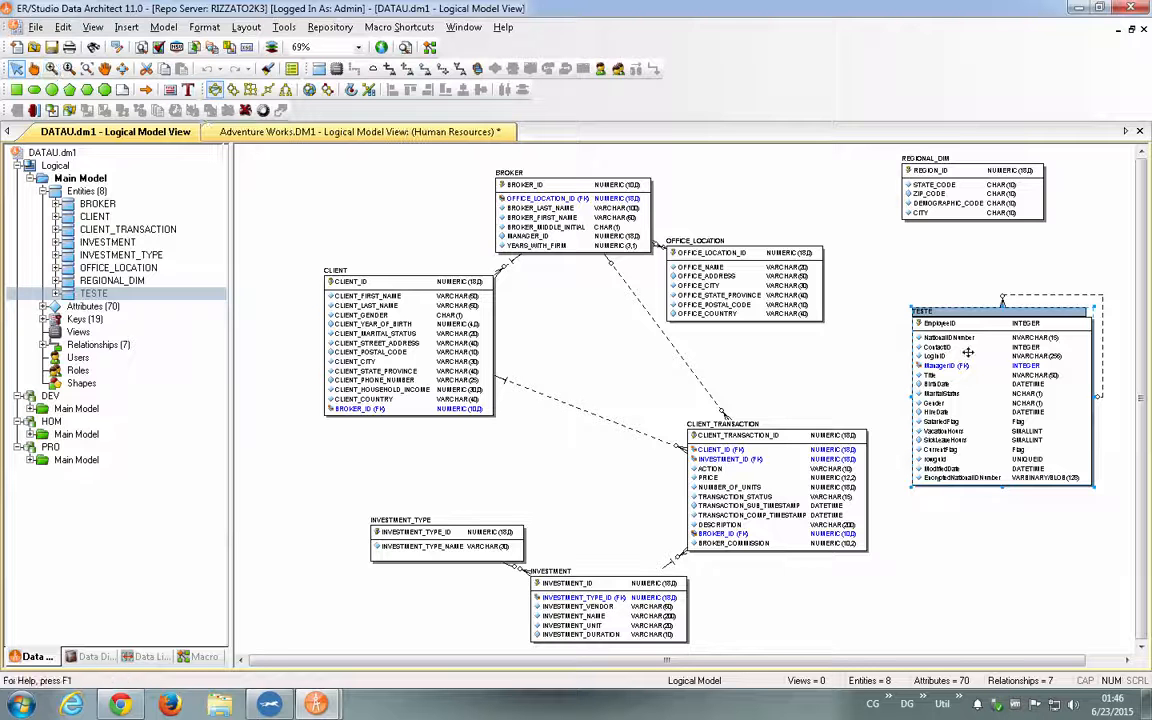
- View the source Employee entity in Adventure Works.DM1, then return to the DATAU.dm1 logical model and save it
{"action": "left_click", "coordinate": [308, 130]}
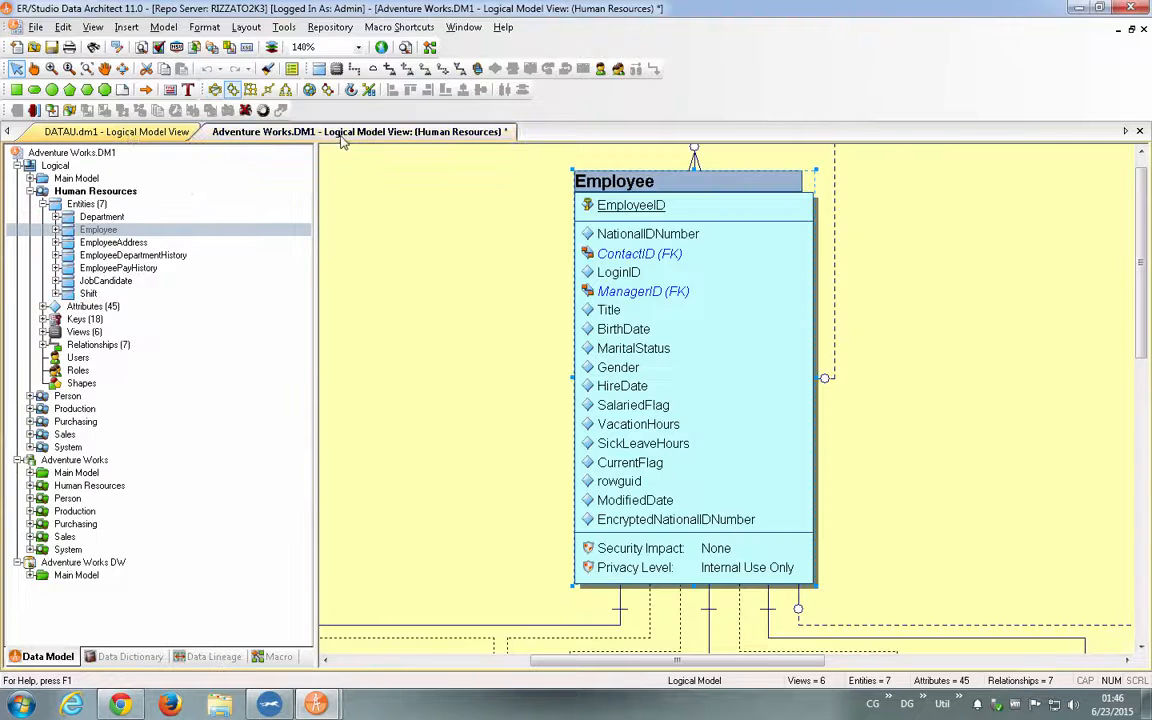
{"action": "left_click", "coordinate": [130, 133]}
{"action": "left_click", "coordinate": [52, 48]}
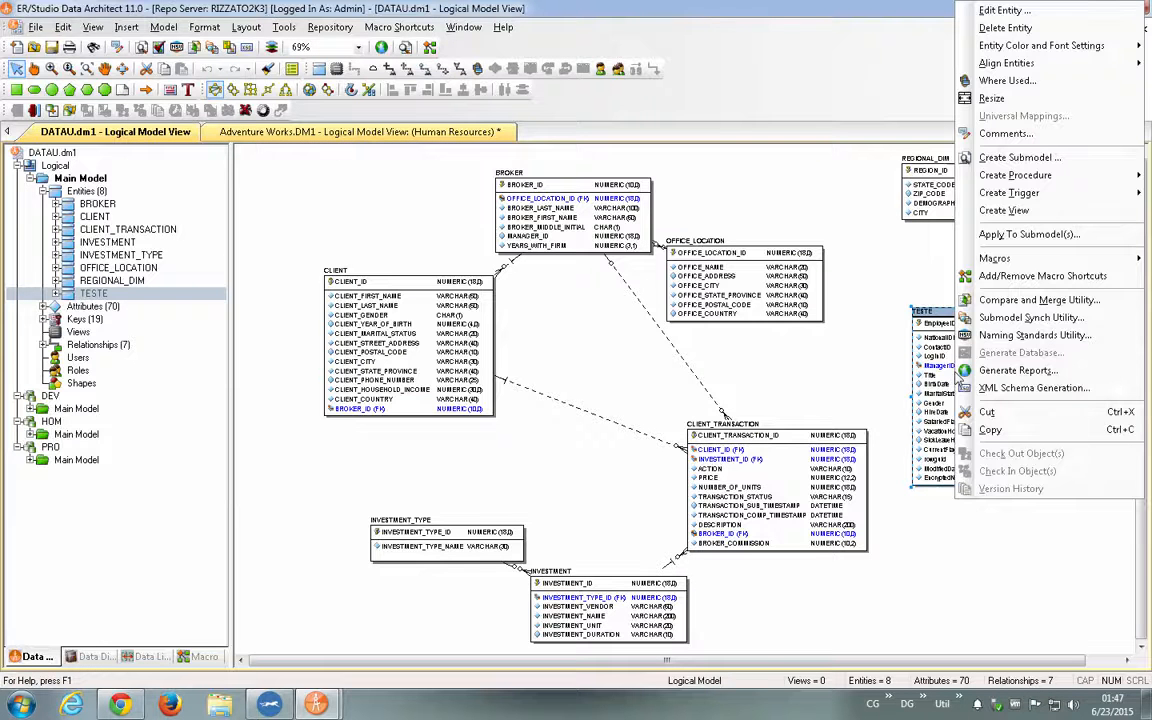
- Inspect the Where Used information of TESTE, expanding its Universal Mappings to the logical model of Adventure Works.DM1
{"action": "left_click", "coordinate": [1007, 80]}
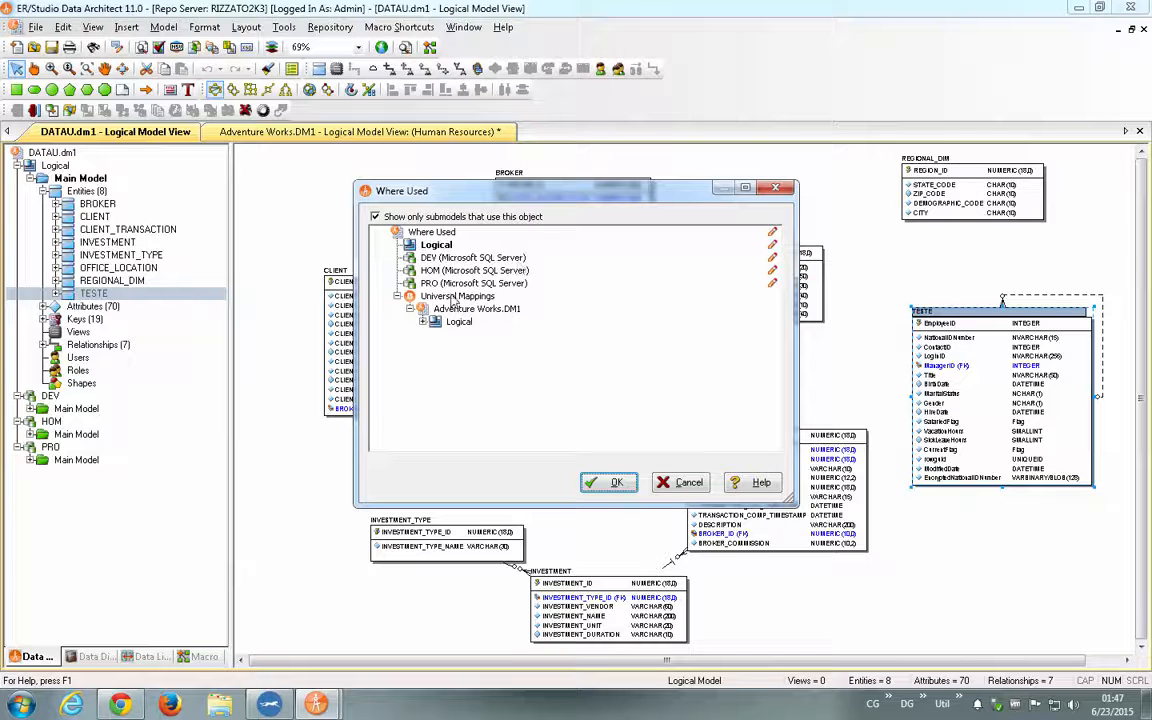
{"action": "left_click", "coordinate": [430, 323]}
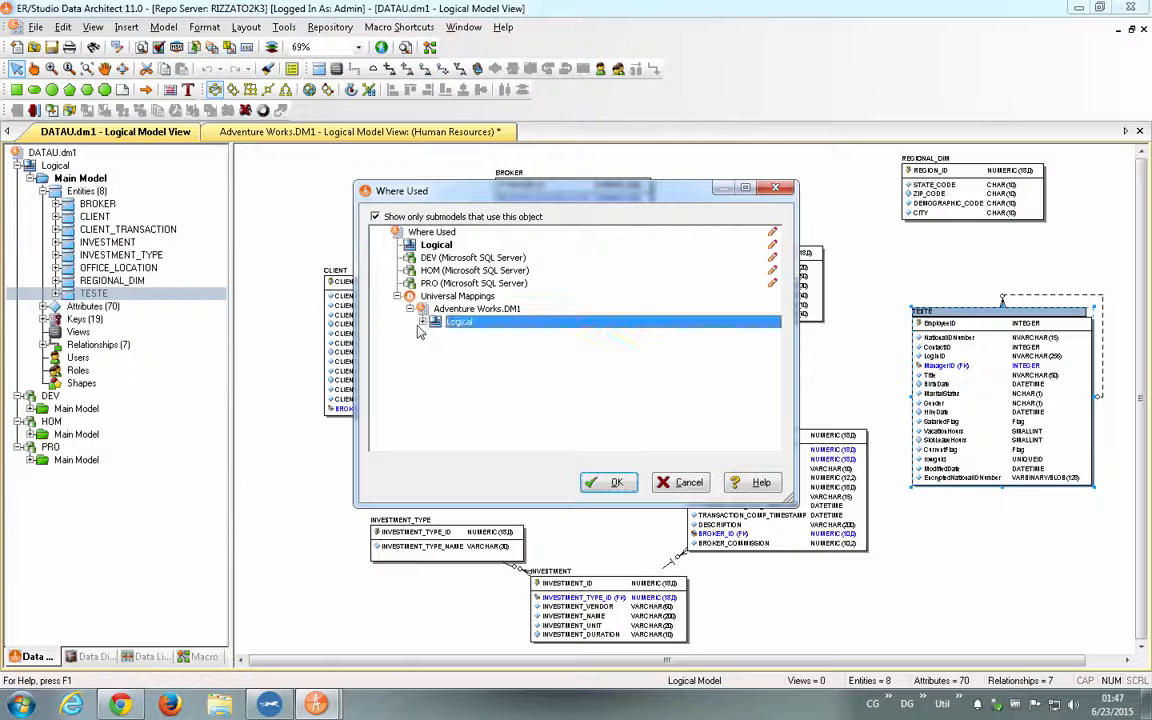
{"action": "left_click", "coordinate": [423, 322]}
{"action": "left_click", "coordinate": [478, 335]}
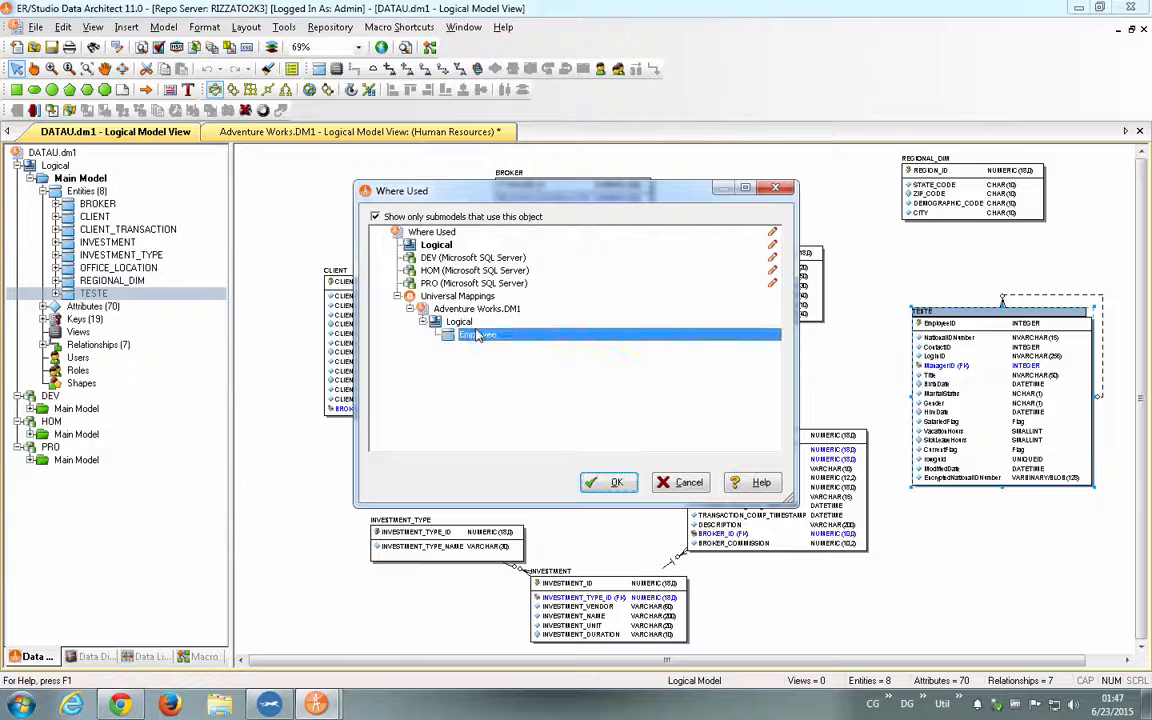
{"action": "left_click", "coordinate": [464, 298]}
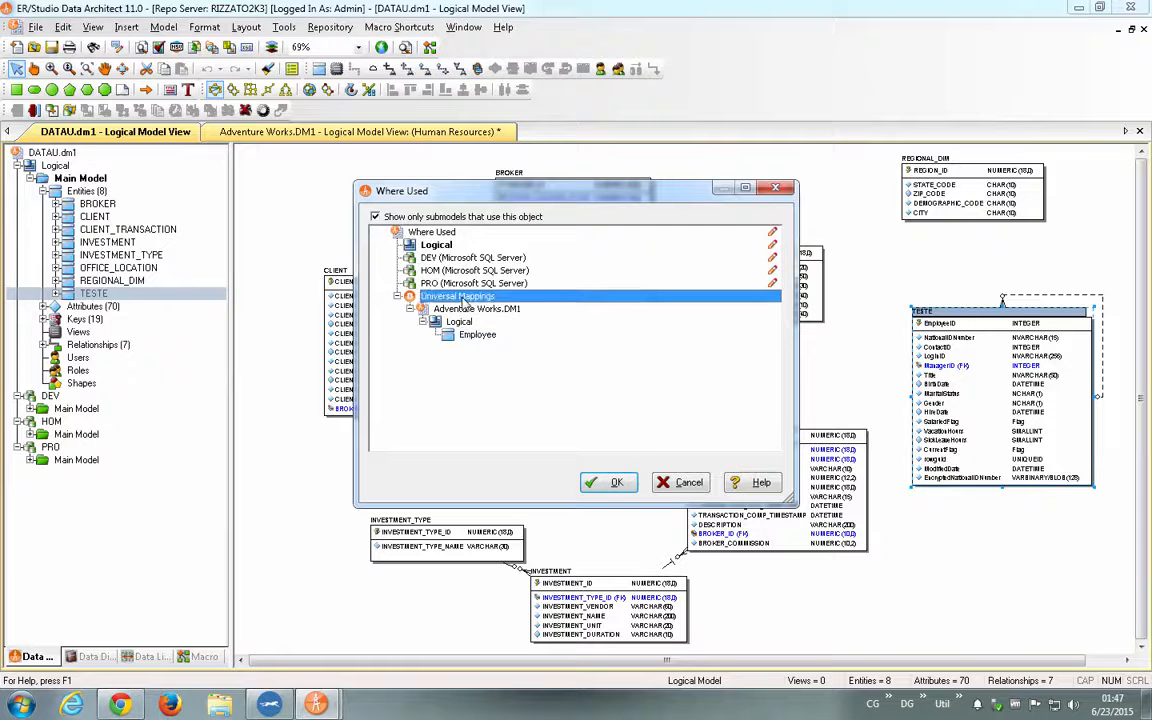
{"action": "left_click", "coordinate": [634, 488]}
- Save Adventure Works.DM1 and inspect the Where Used information of its Employee entity, expanding the Universal Mappings to DATAU.dm1
{"action": "left_click", "coordinate": [300, 131]}
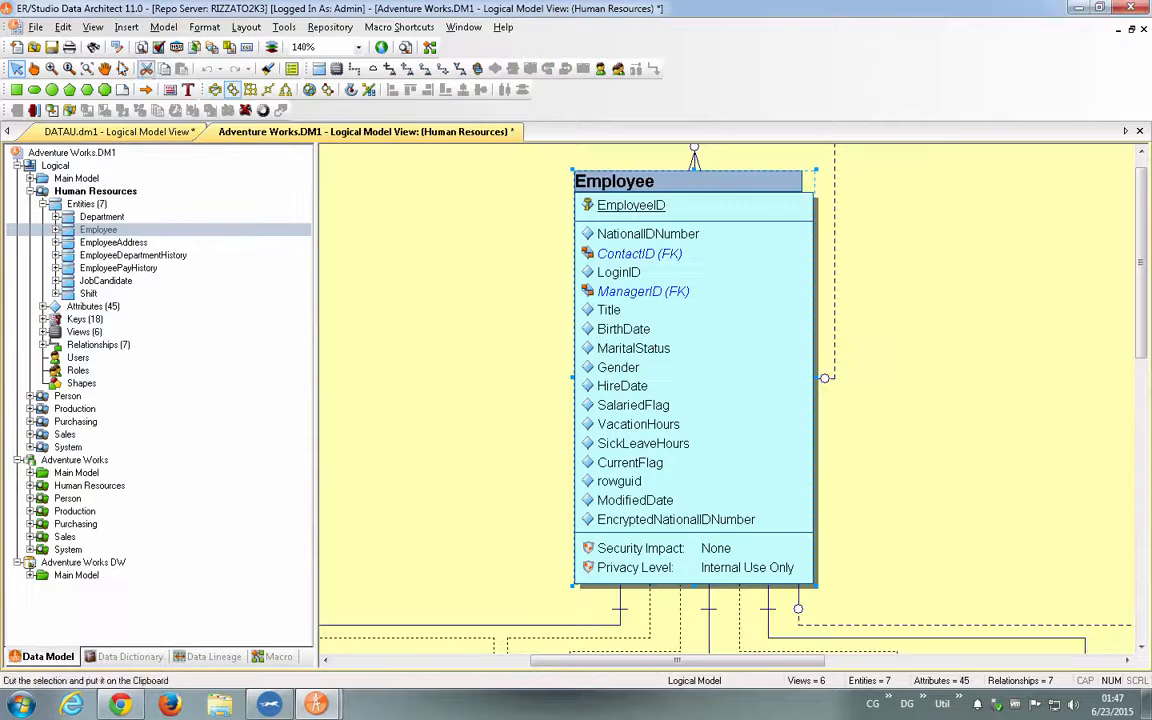
{"action": "left_click", "coordinate": [52, 47]}
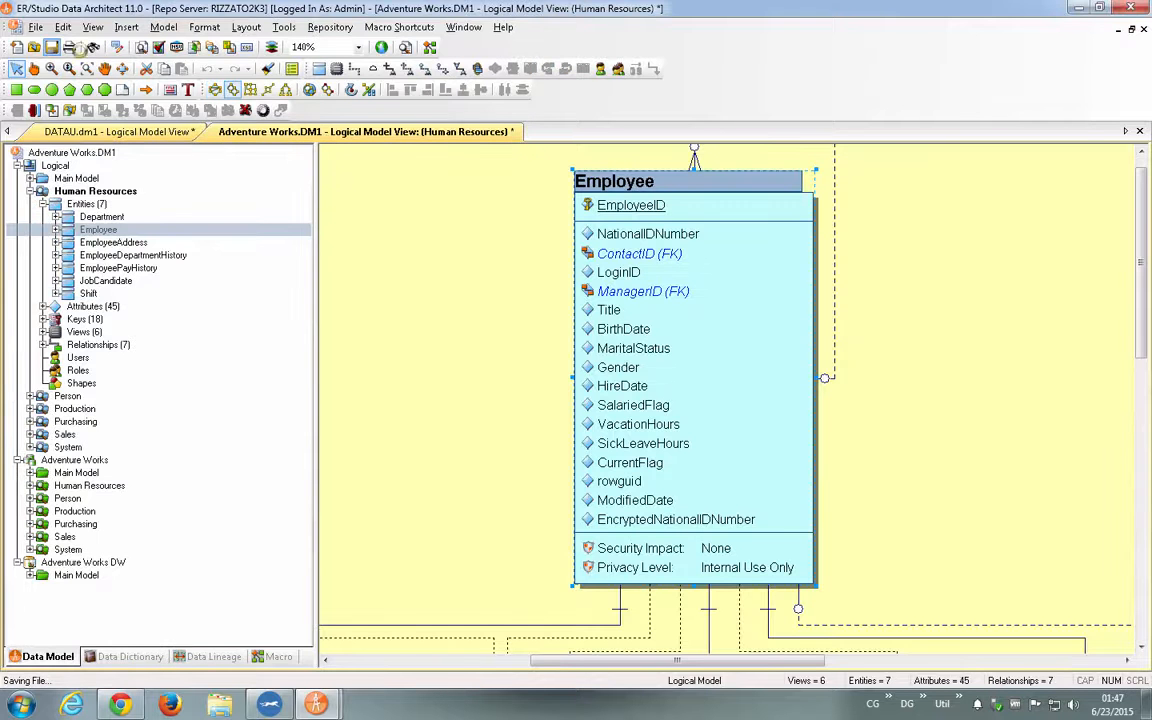
{"action": "right_click", "coordinate": [640, 197]}
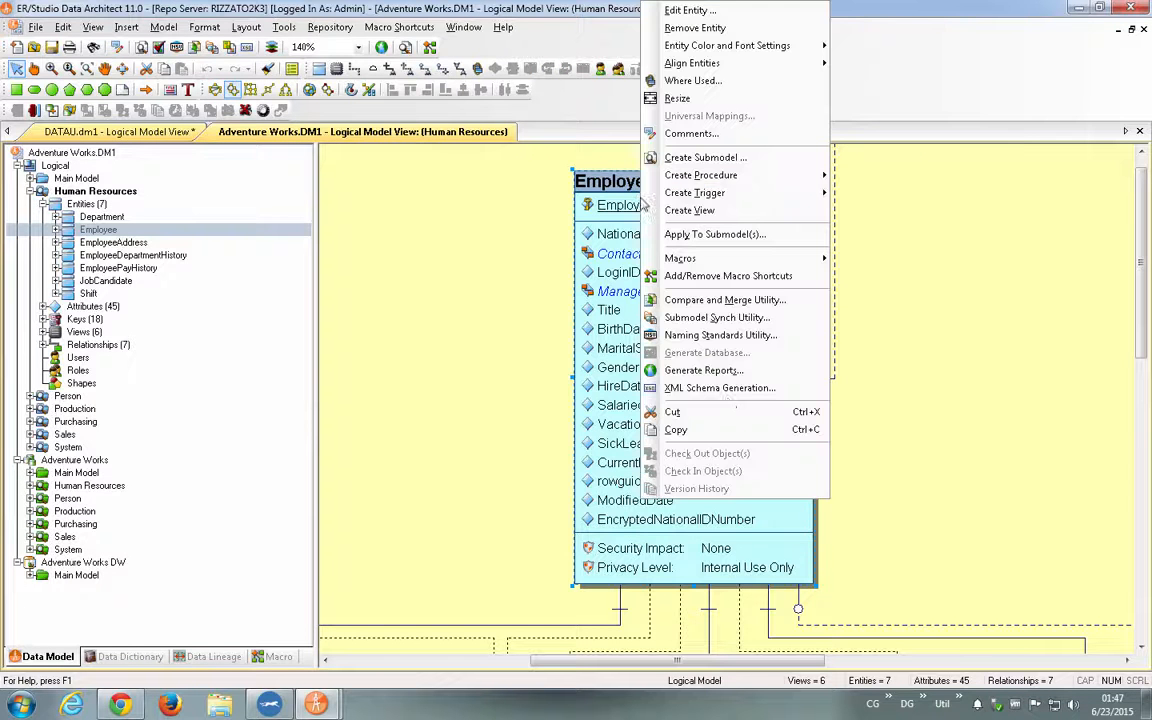
{"action": "left_click", "coordinate": [741, 82]}
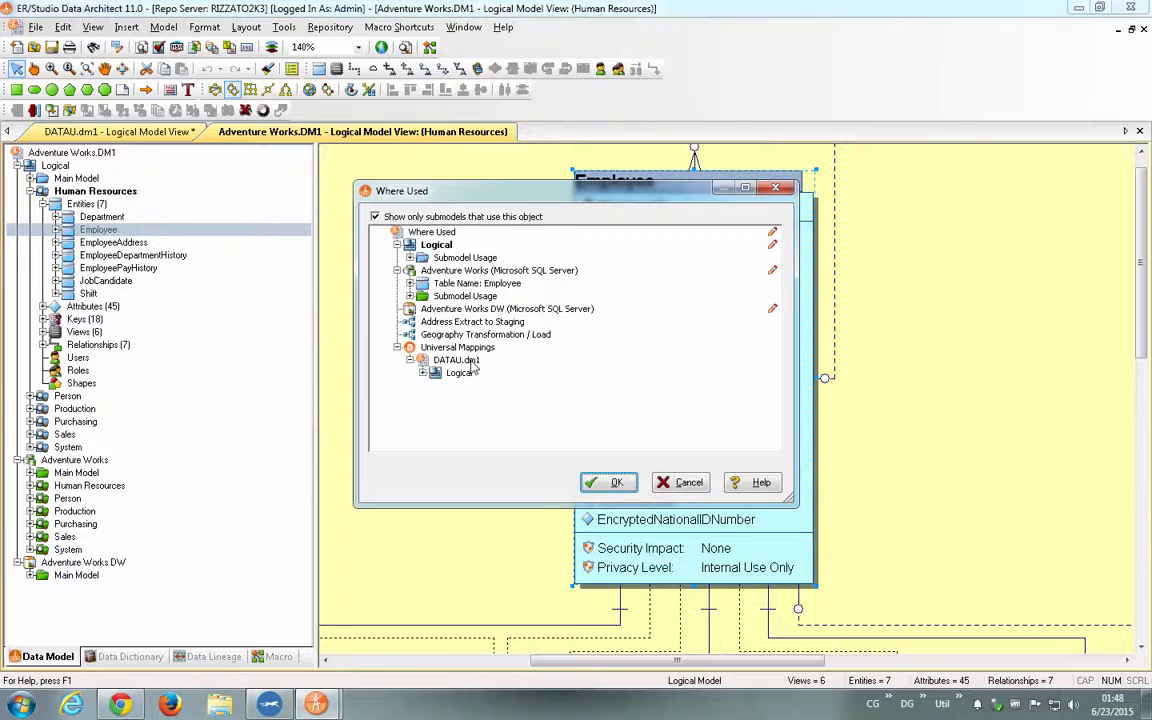
{"action": "double_click", "coordinate": [462, 372]}
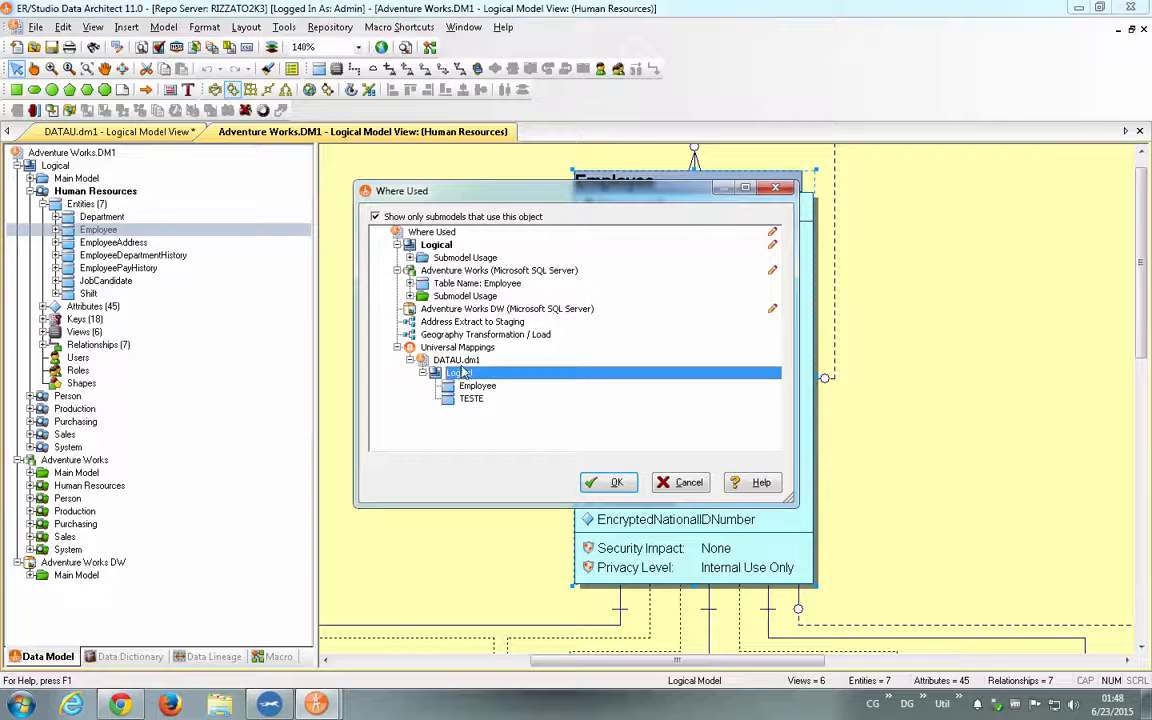
{"action": "left_click", "coordinate": [490, 388]}
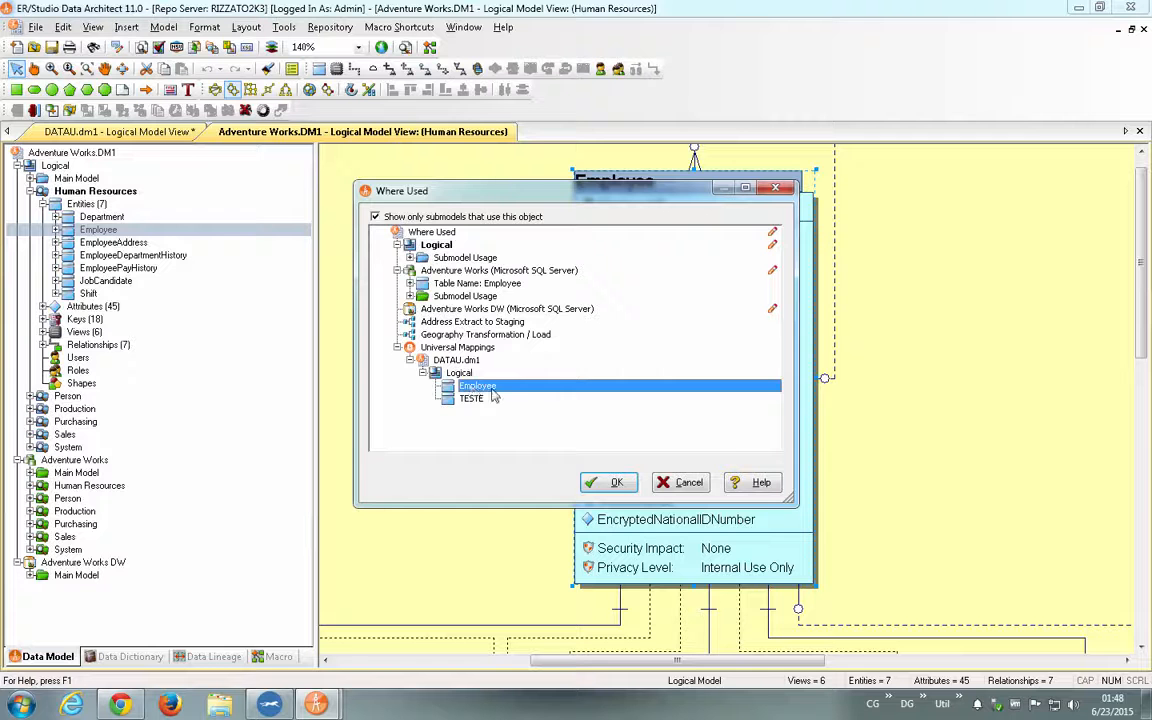
{"action": "left_click", "coordinate": [490, 398]}
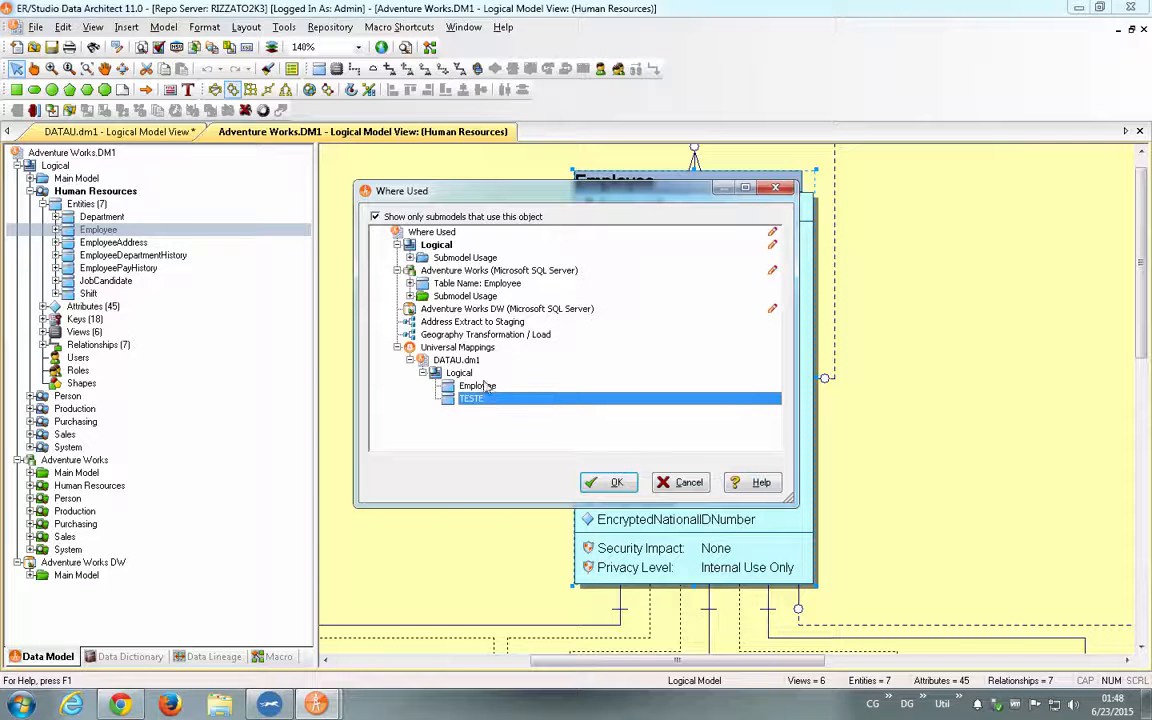
{"action": "left_click", "coordinate": [612, 482]}
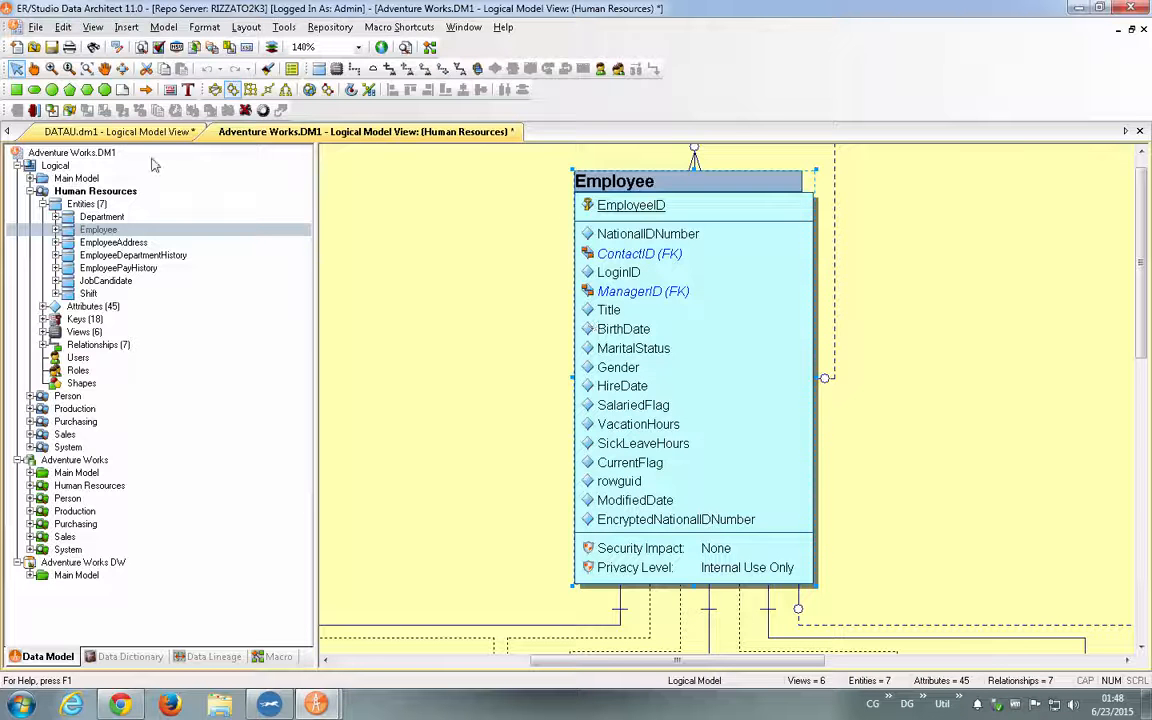
- Return to the DATAU.dm1 model, then open Mongo_Library.dm1 from the ERStudio Data Architect 11.0 documents folder in Windows Explorer
{"action": "left_click", "coordinate": [121, 133]}
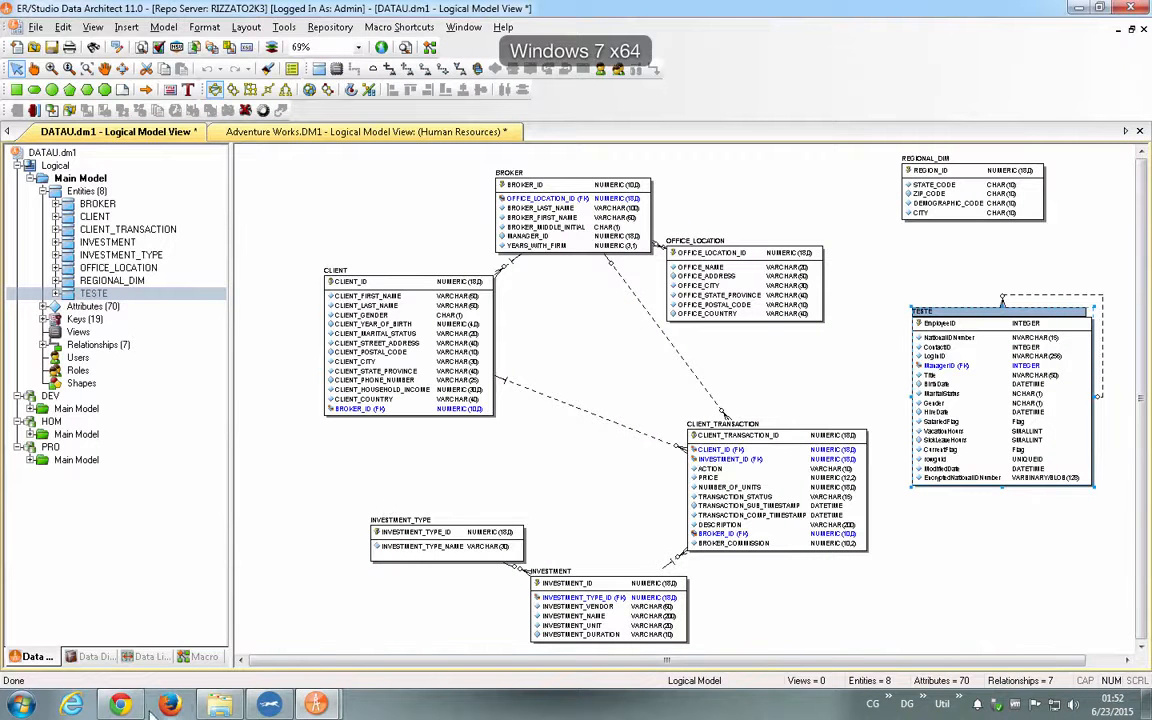
{"action": "left_click", "coordinate": [219, 705]}
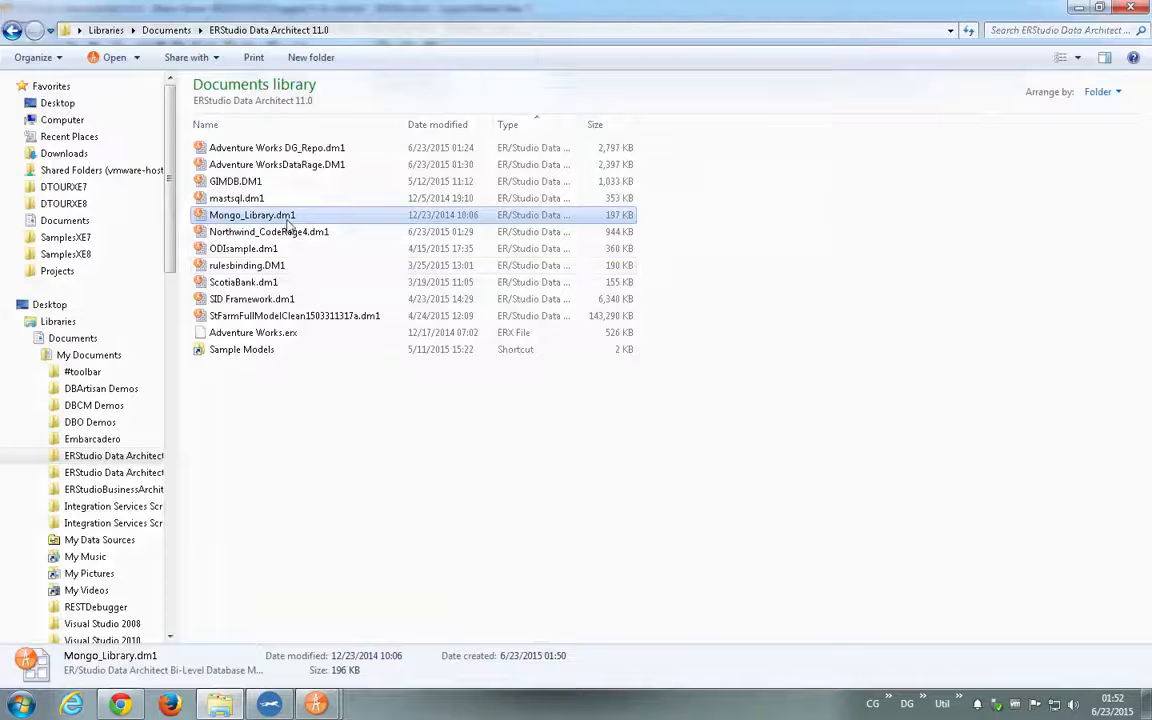
{"action": "double_click", "coordinate": [288, 225]}
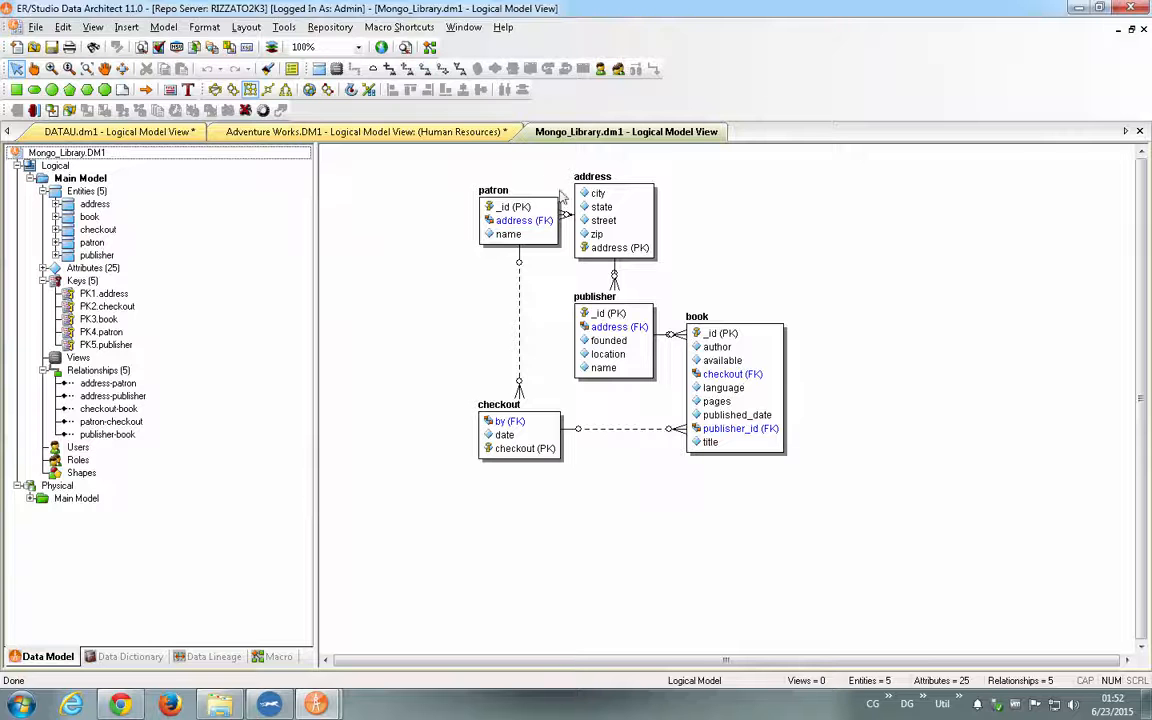
- Shift the address entity further from patron in the logical diagram and select the publisher entity
{"action": "left_click", "coordinate": [487, 205]}
{"action": "left_click_drag", "start_coordinate": [617, 193], "coordinate": [667, 200]}
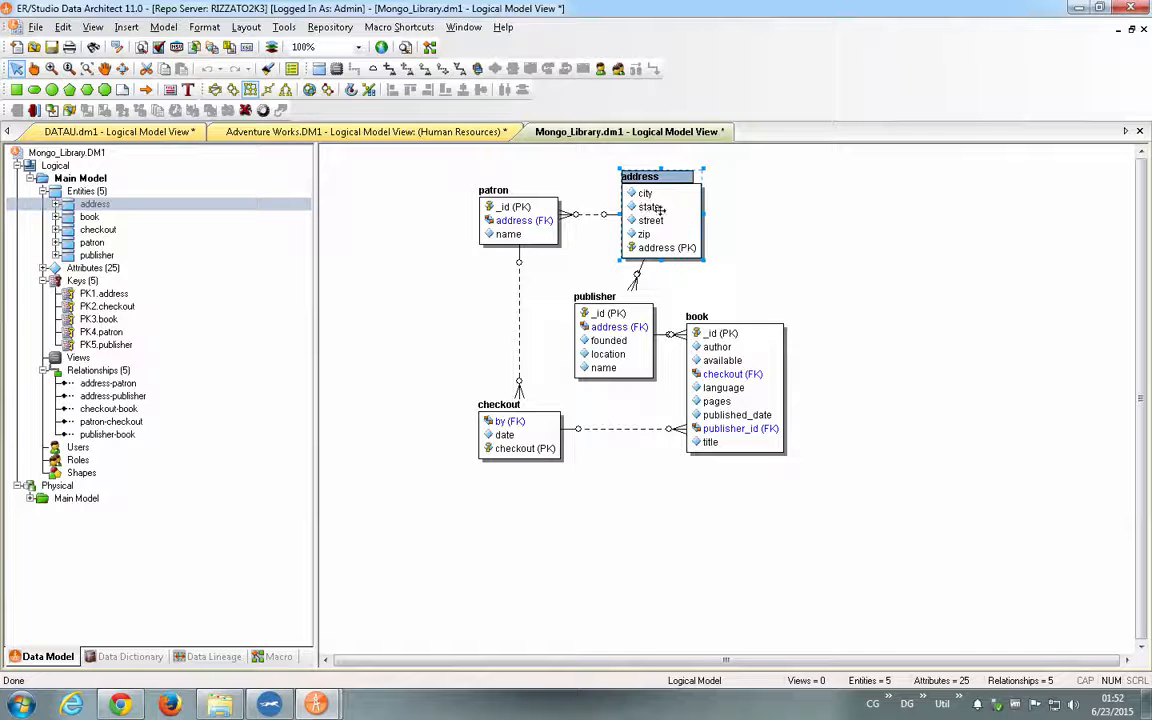
{"action": "left_click", "coordinate": [619, 315]}
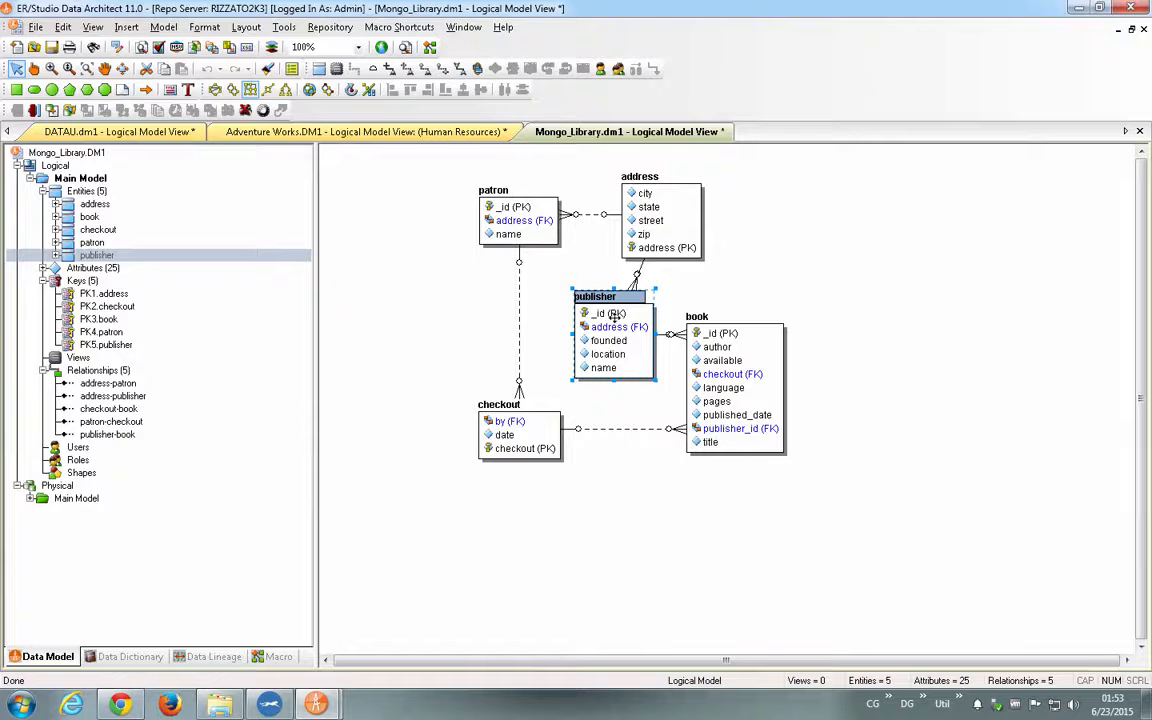
{"action": "mouse_move", "coordinate": [614, 316]}
- Expand the physical Main Model's Objects and display the address object with its fields
{"action": "left_click", "coordinate": [30, 498]}
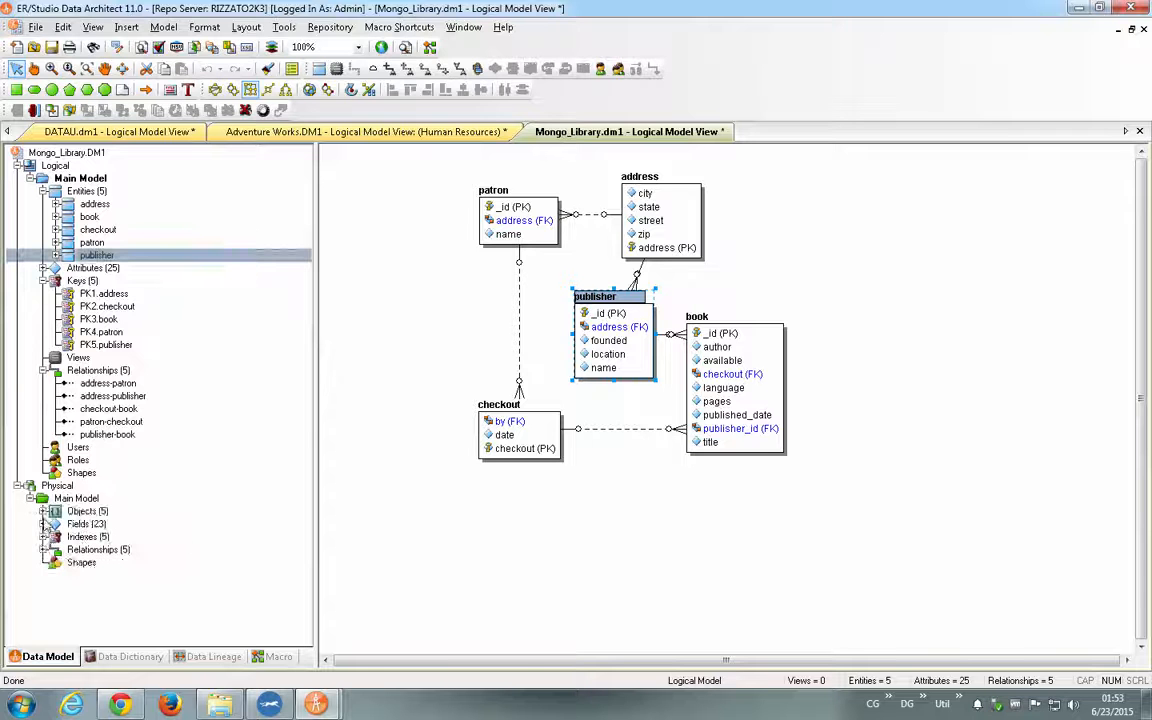
{"action": "left_click", "coordinate": [44, 511]}
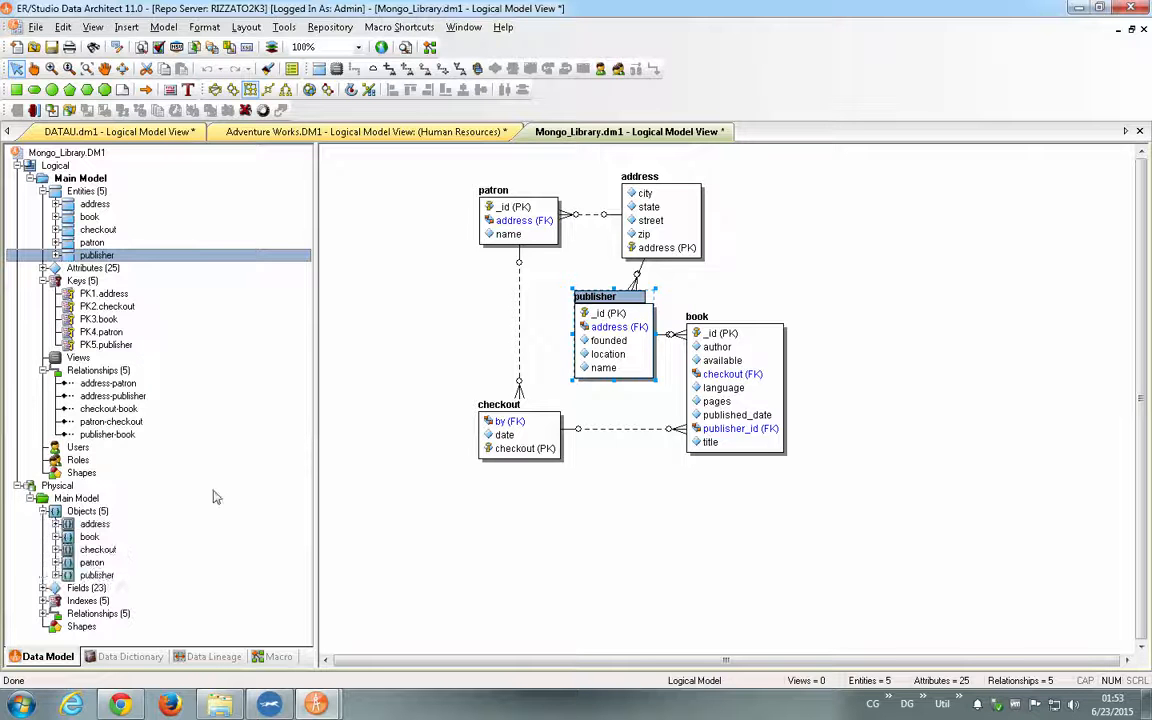
{"action": "left_click", "coordinate": [66, 527]}
{"action": "left_click", "coordinate": [57, 524]}
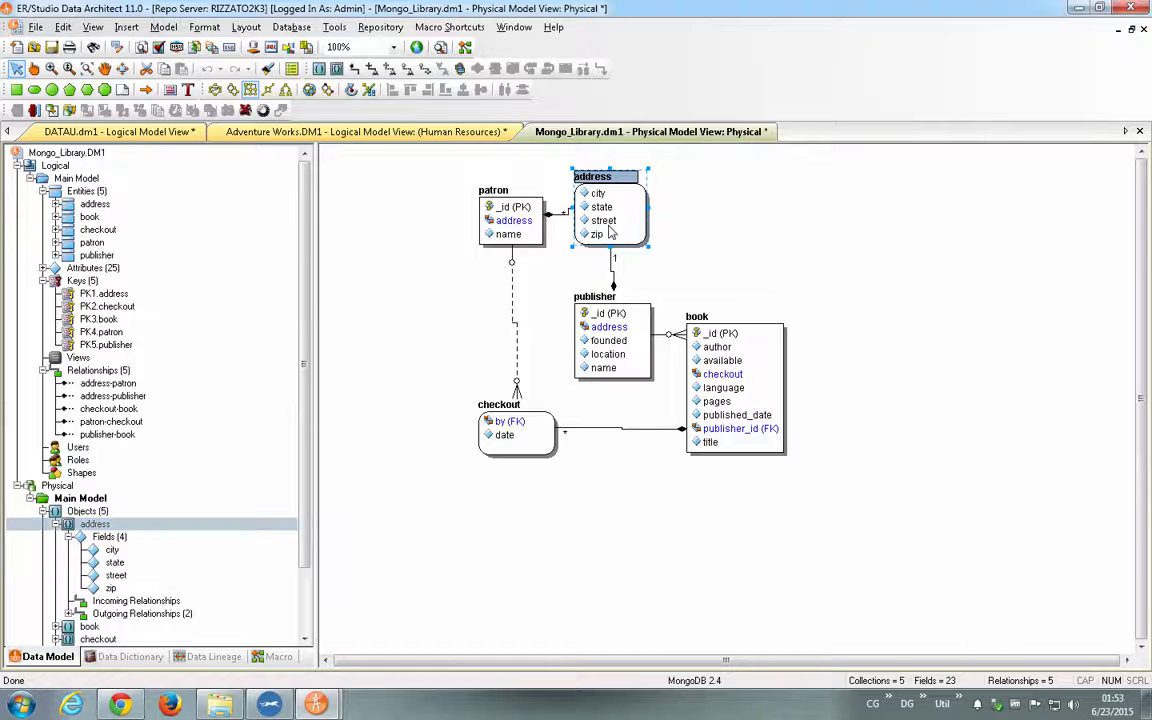
- Inspect the relationships and nested objects of the publisher collection in the Collection Editor, then close the editor
{"action": "left_click", "coordinate": [601, 297]}
{"action": "left_click", "coordinate": [689, 328]}
{"action": "left_click", "coordinate": [600, 328]}
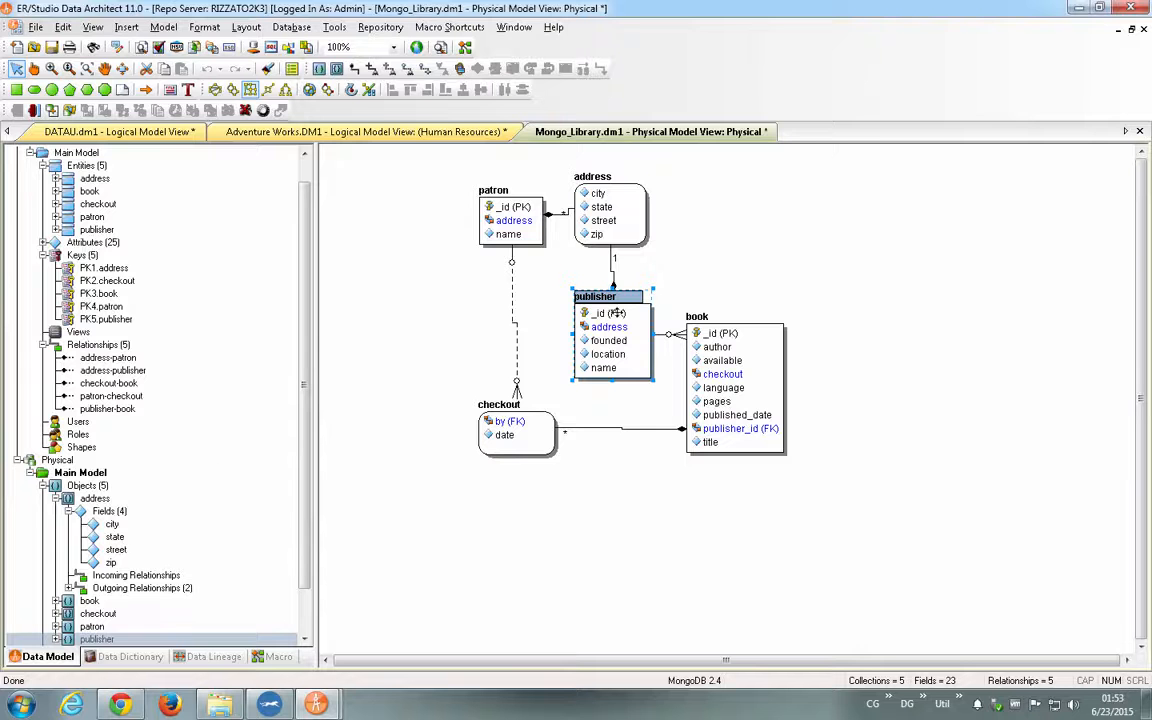
{"action": "double_click", "coordinate": [619, 316]}
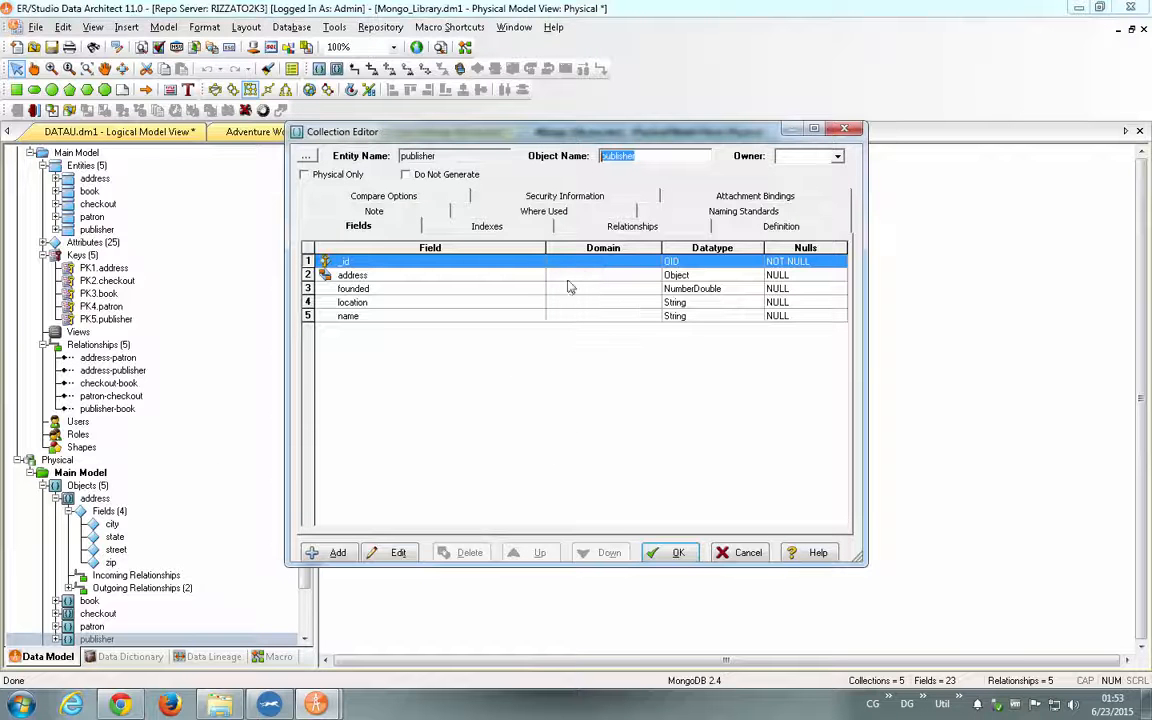
{"action": "left_click", "coordinate": [556, 222]}
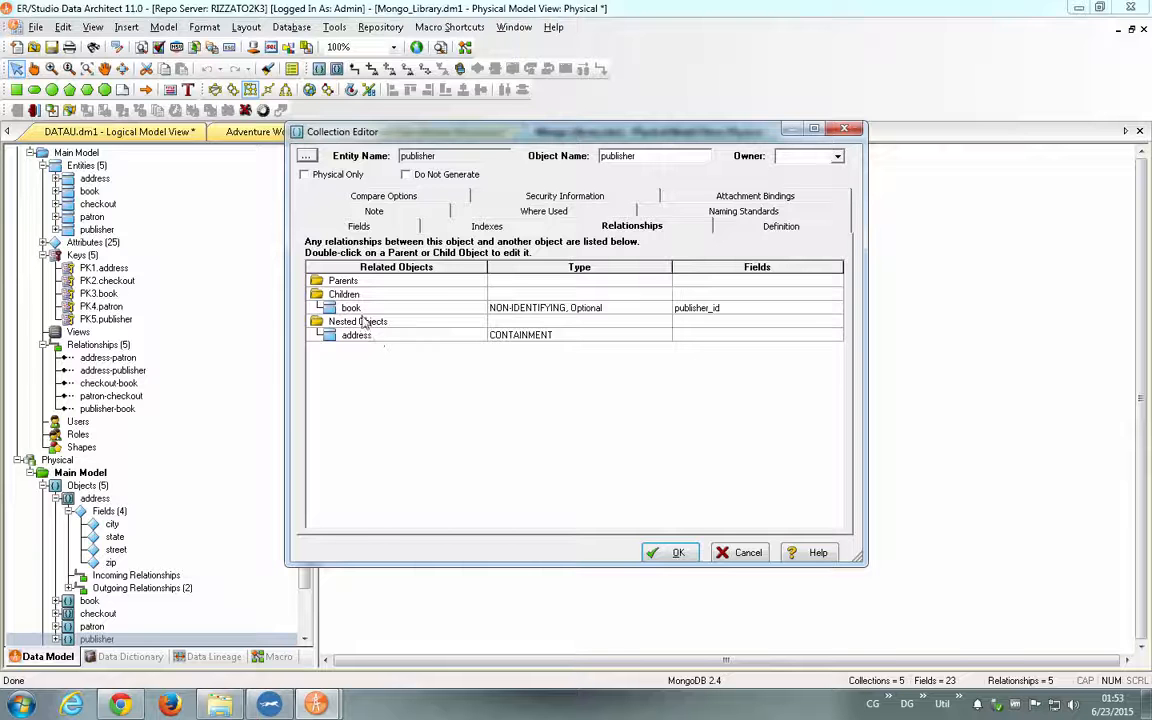
{"action": "left_click", "coordinate": [845, 129]}
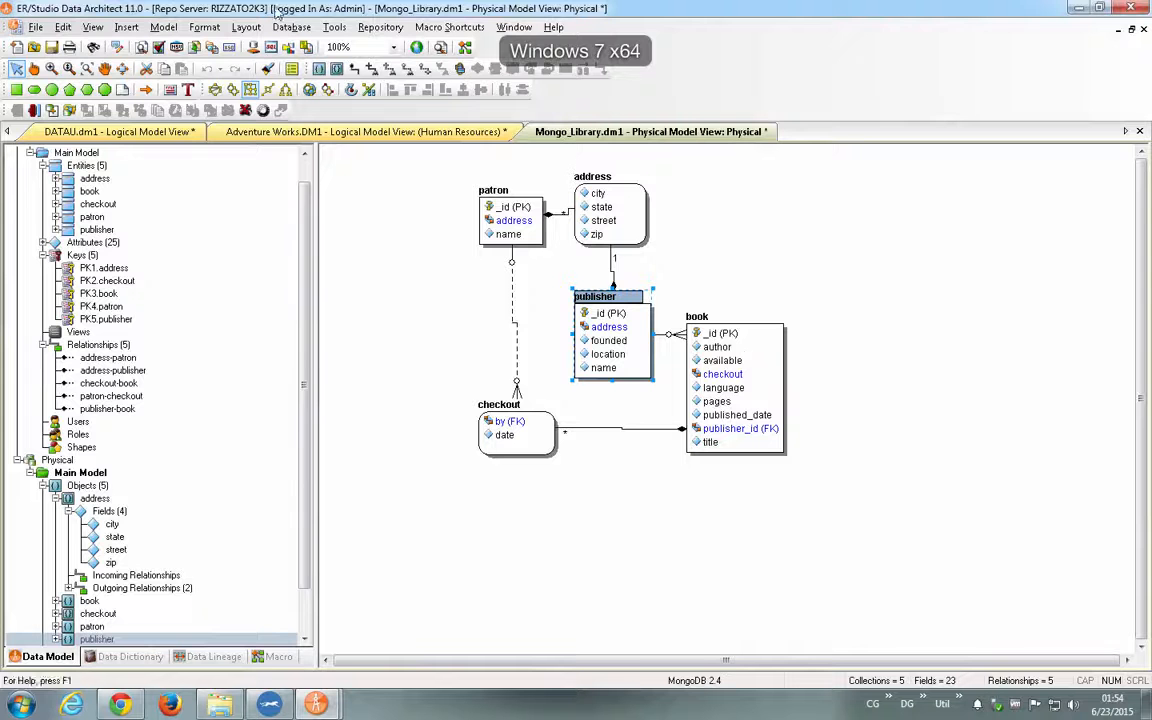
- Close Mongo_Library.dm1 and DATAU.dm1 without saving, then close Adventure Works.DM1 and save its changes
{"action": "double_click", "coordinate": [13, 28]}
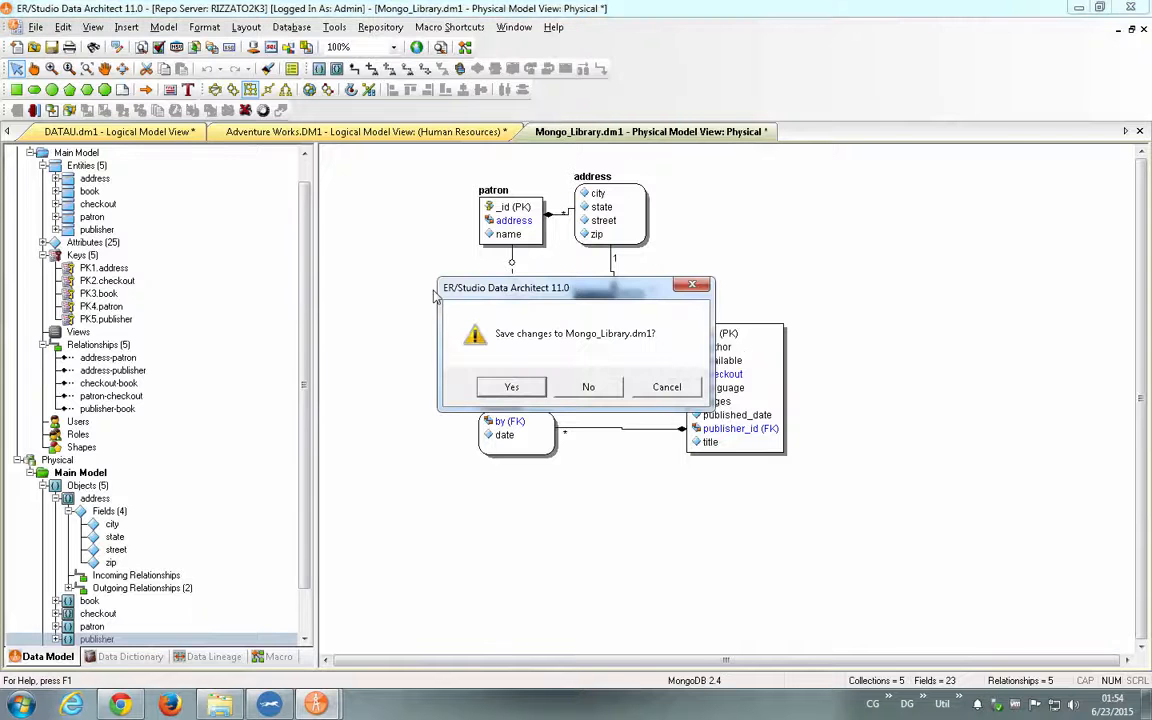
{"action": "left_click", "coordinate": [588, 387]}
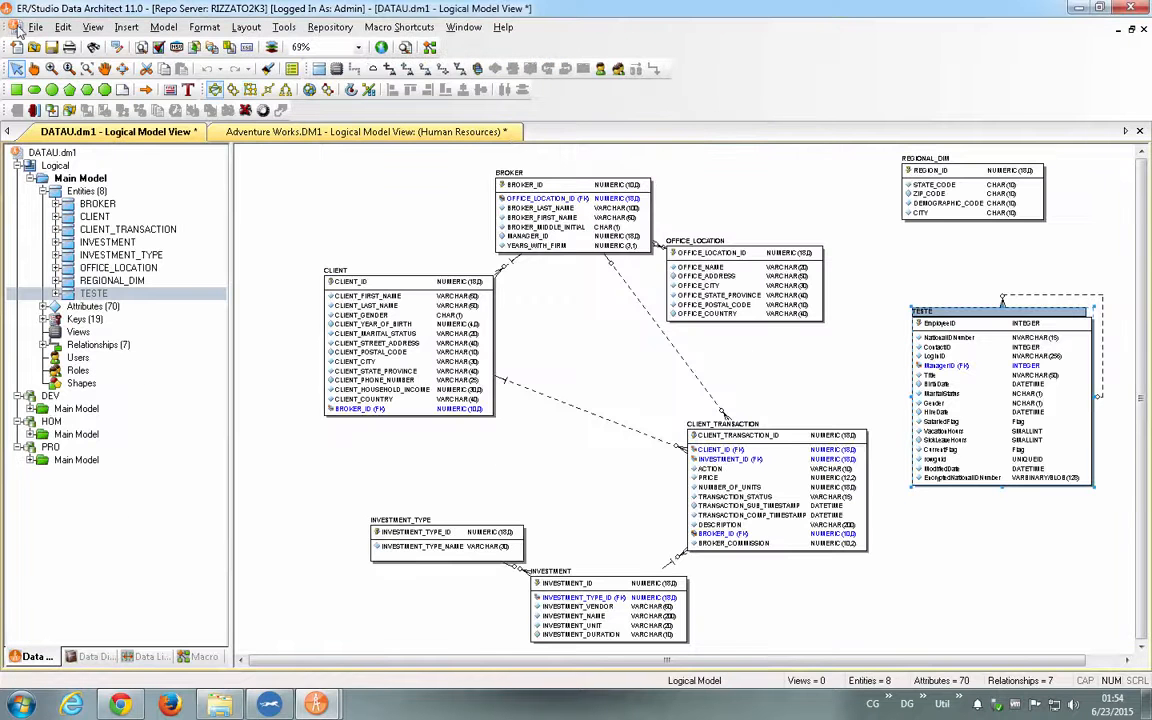
{"action": "double_click", "coordinate": [17, 27]}
{"action": "left_click", "coordinate": [586, 386]}
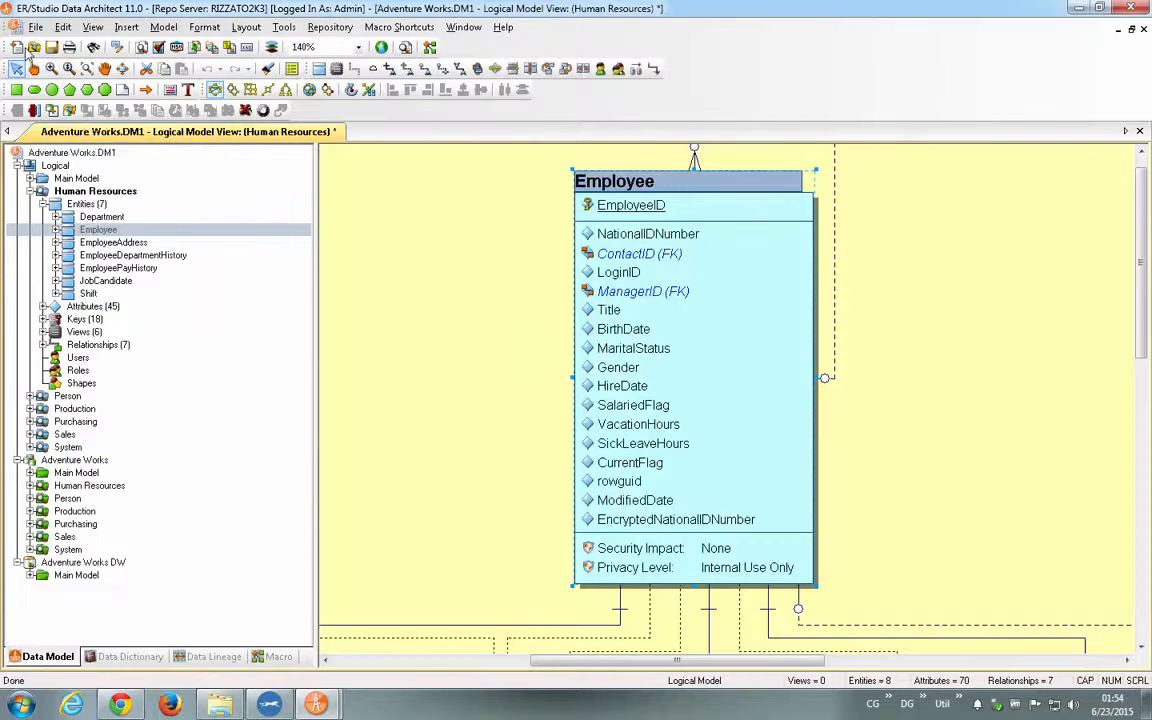
{"action": "double_click", "coordinate": [15, 28]}
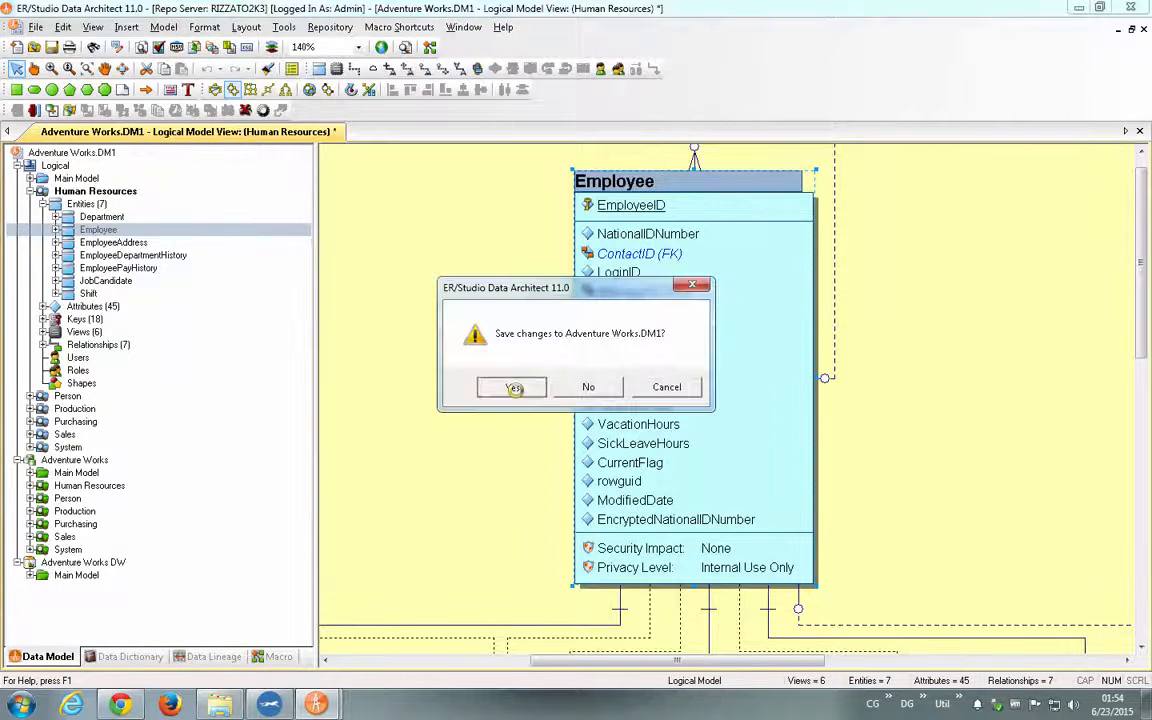
{"action": "left_click", "coordinate": [513, 388]}
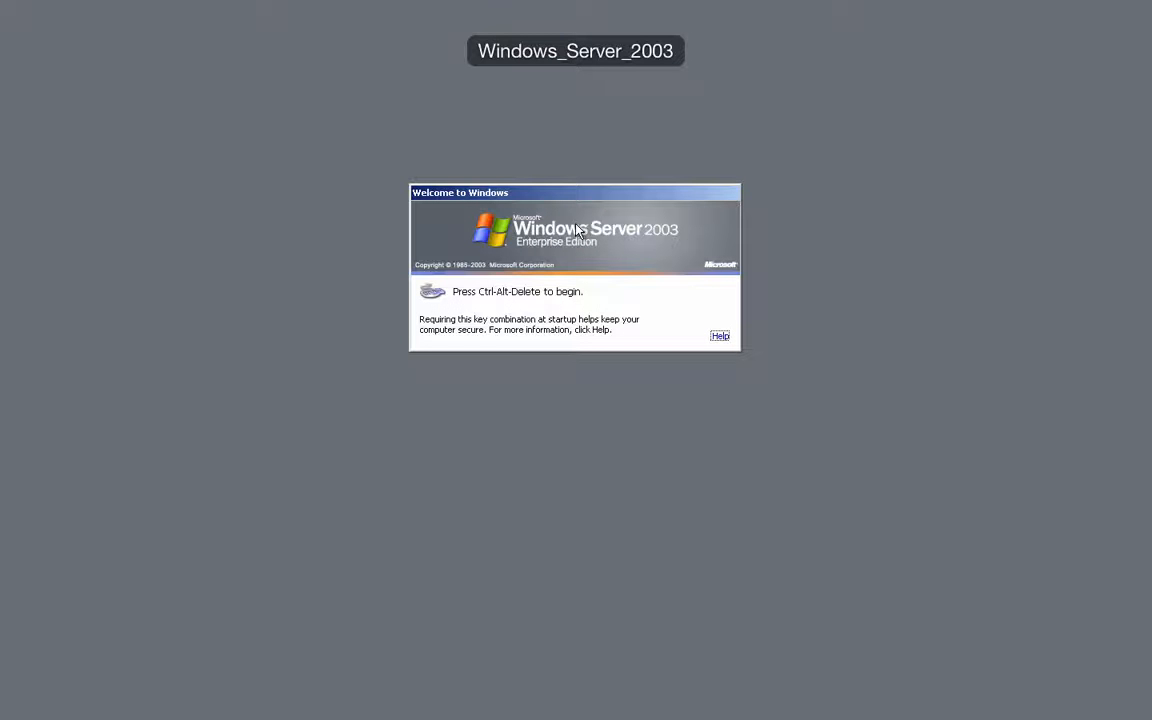
- Switch back to ER/Studio Data Architect, dismiss the logout status, and log in to the RIZZATO2K3 repository as Admin with the remembered credentials
{"action": "key", "text": "ctrl+Left"}
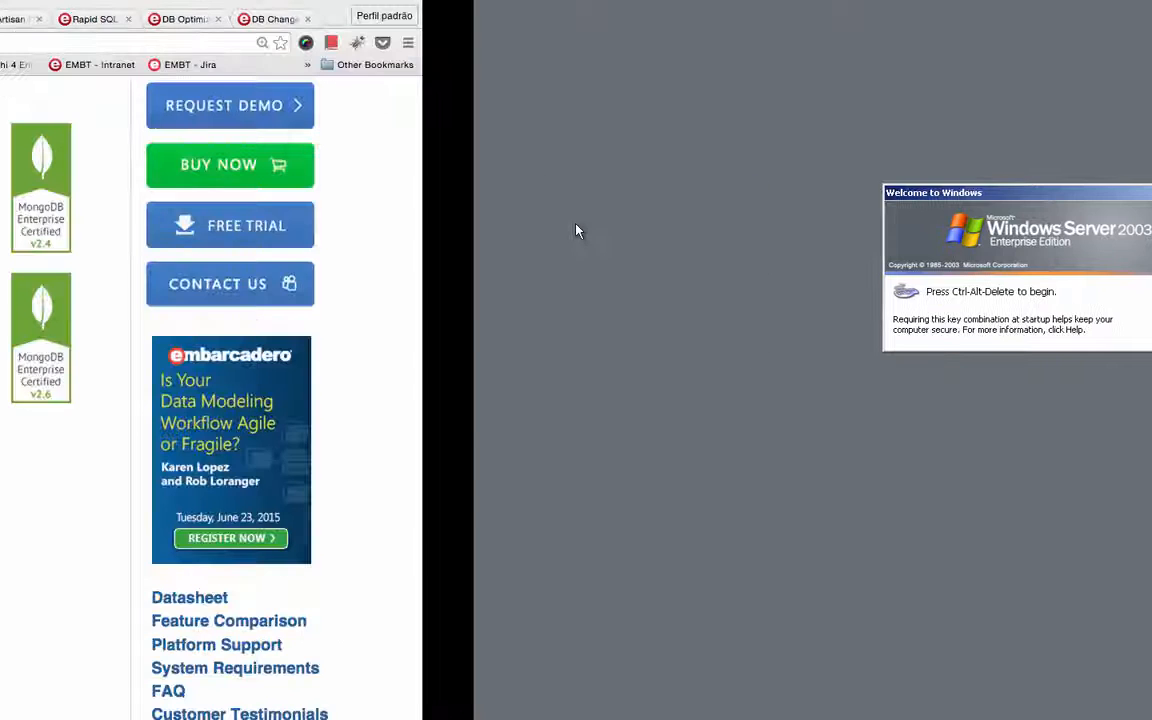
{"action": "key", "text": "ctrl+Left"}
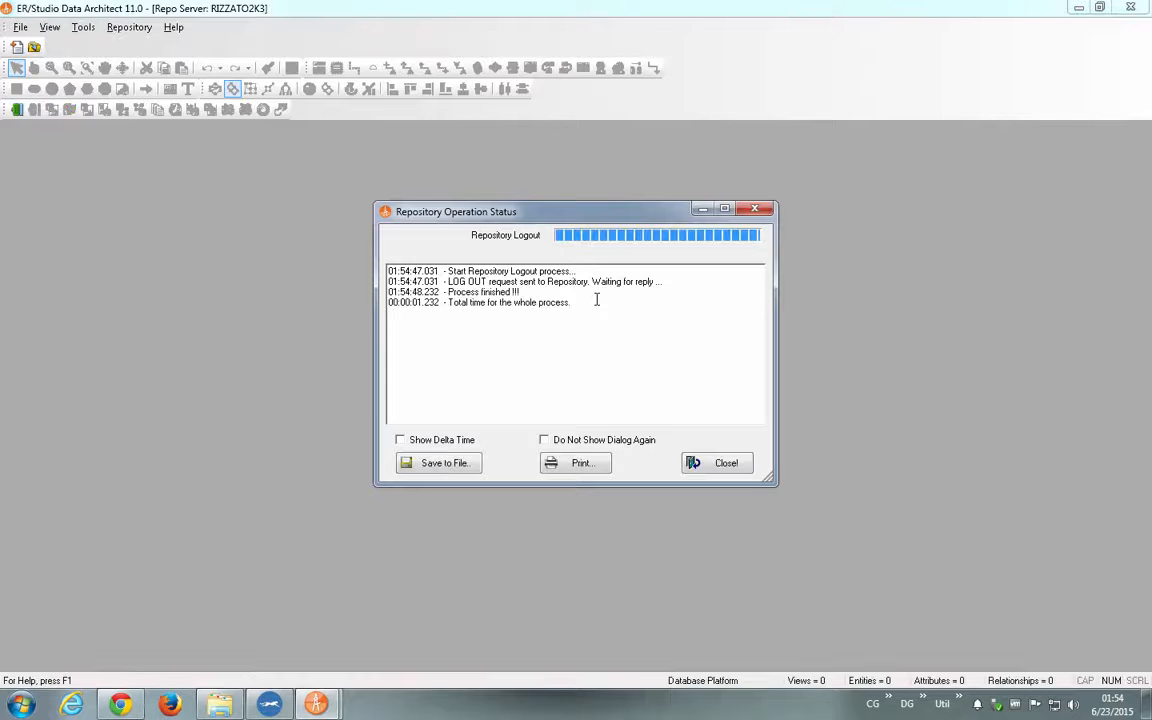
{"action": "left_click", "coordinate": [722, 466]}
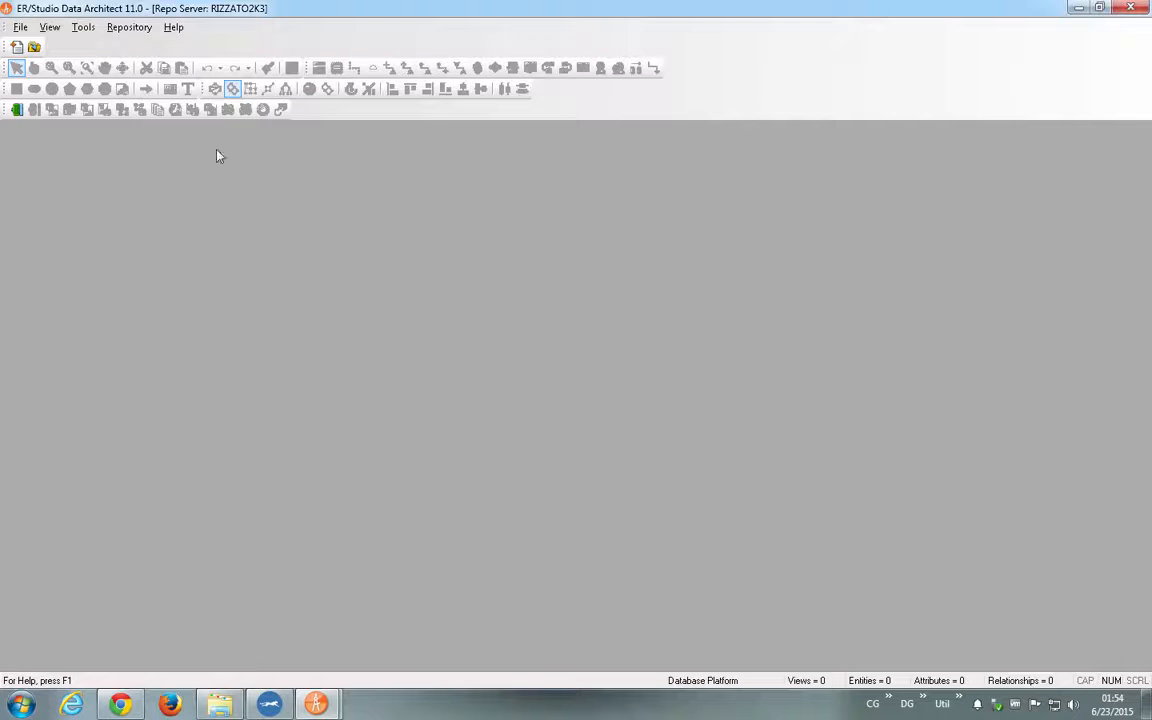
{"action": "left_click", "coordinate": [14, 110]}
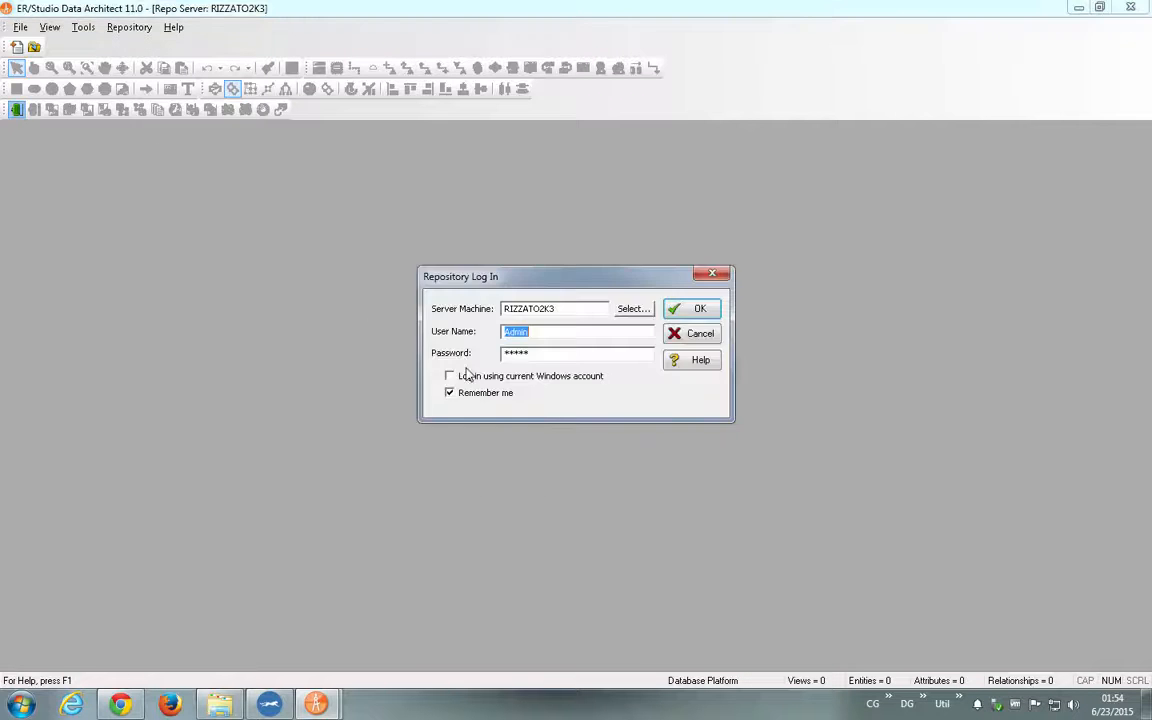
{"action": "left_click", "coordinate": [693, 312]}
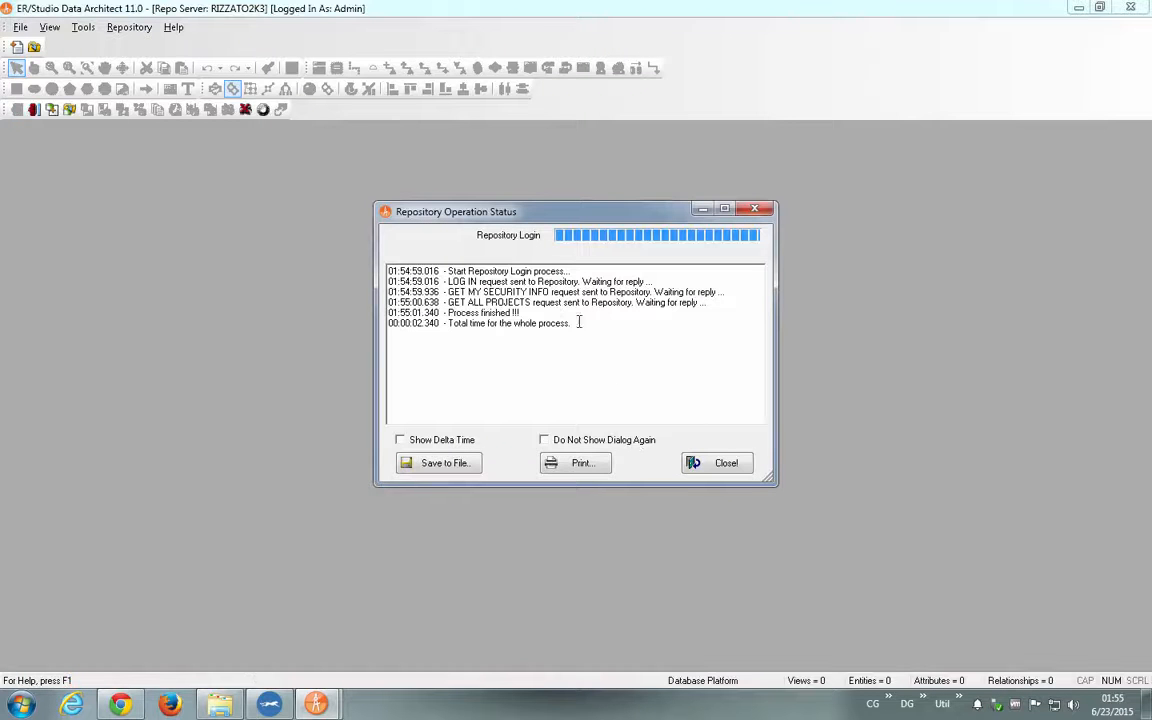
{"action": "left_click", "coordinate": [717, 463]}
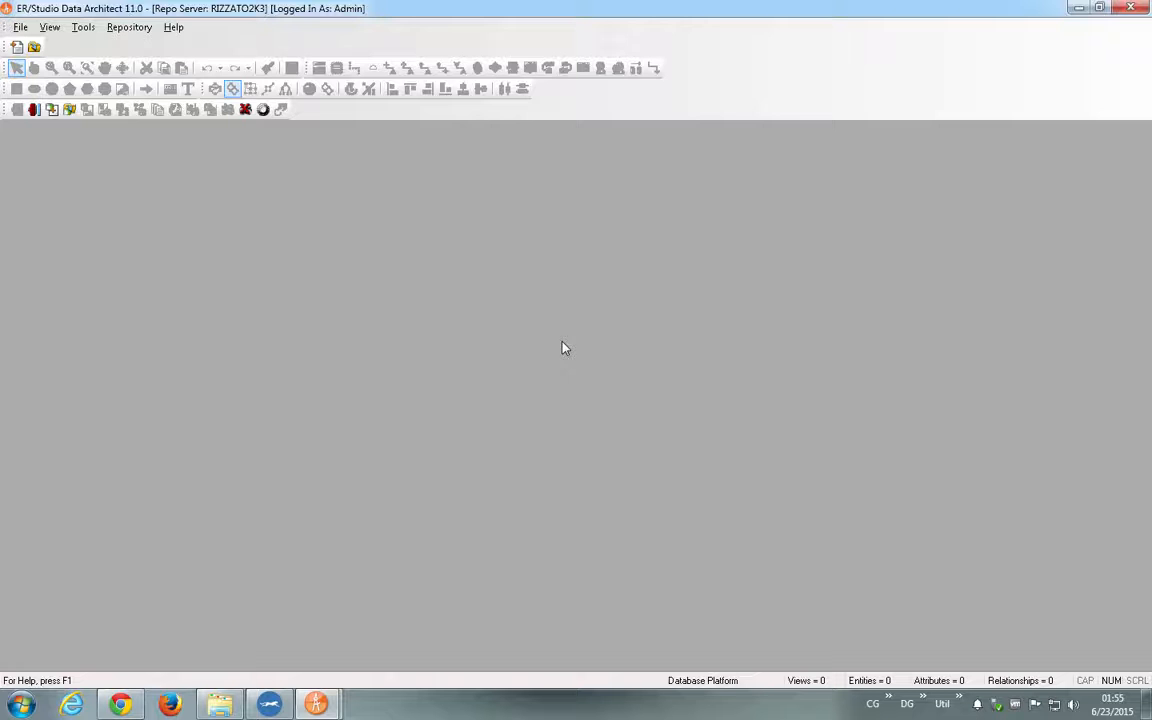
- Get the GIMDB.DM1 diagram from the repository's Model Patterns project, accepting the update of the existing local copy
{"action": "left_click", "coordinate": [70, 110]}
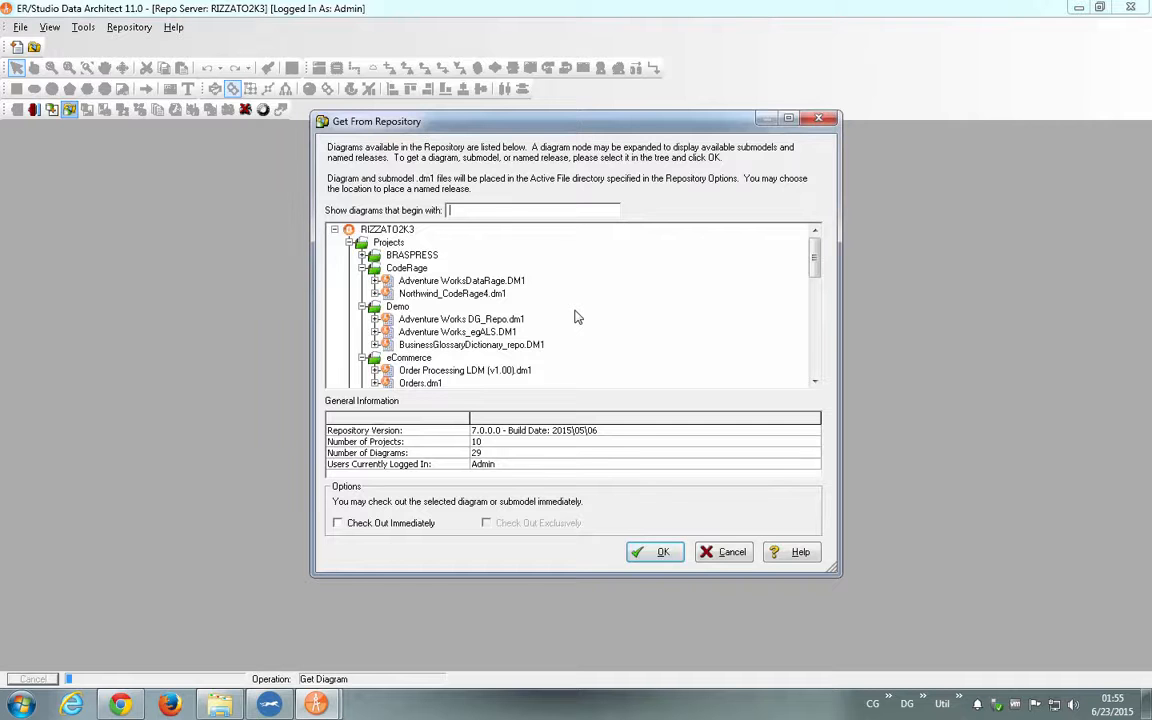
{"action": "left_click", "coordinate": [818, 340]}
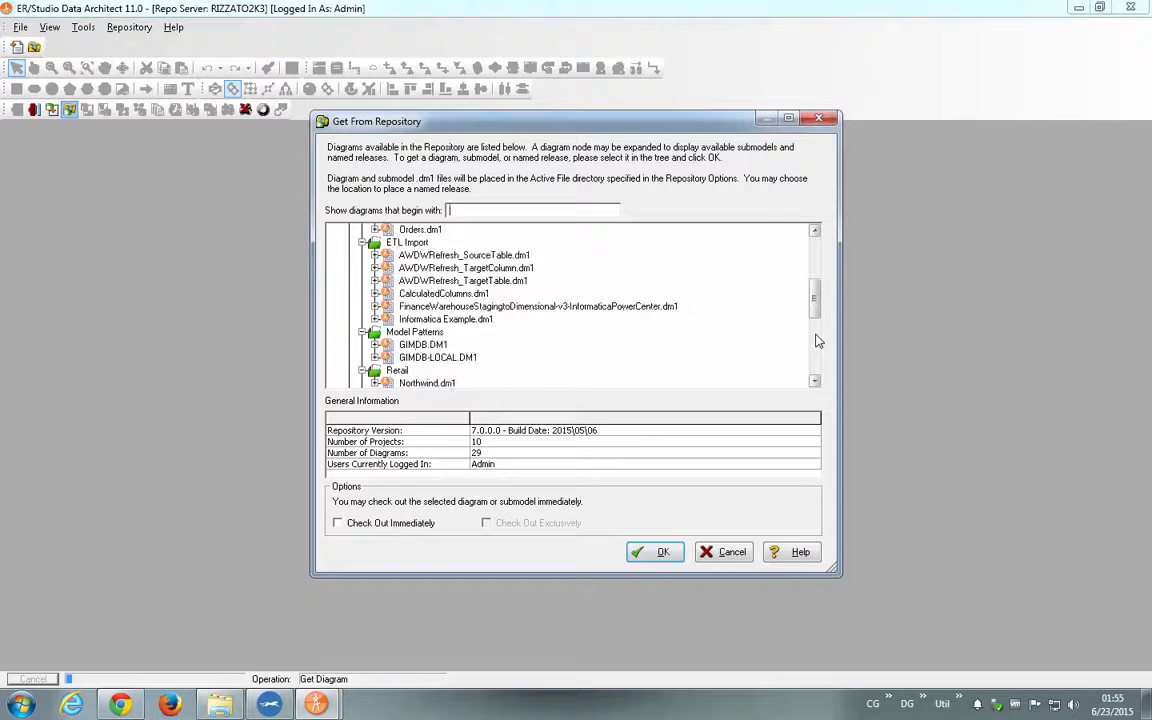
{"action": "left_click", "coordinate": [815, 341]}
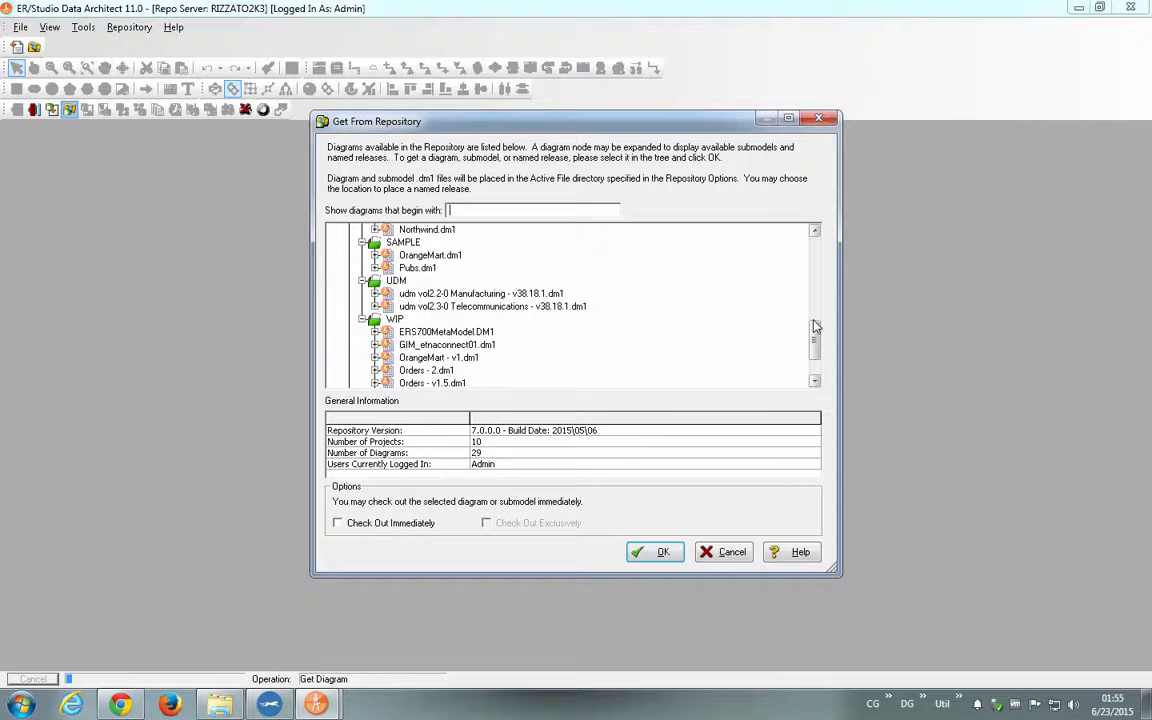
{"action": "left_click", "coordinate": [814, 344]}
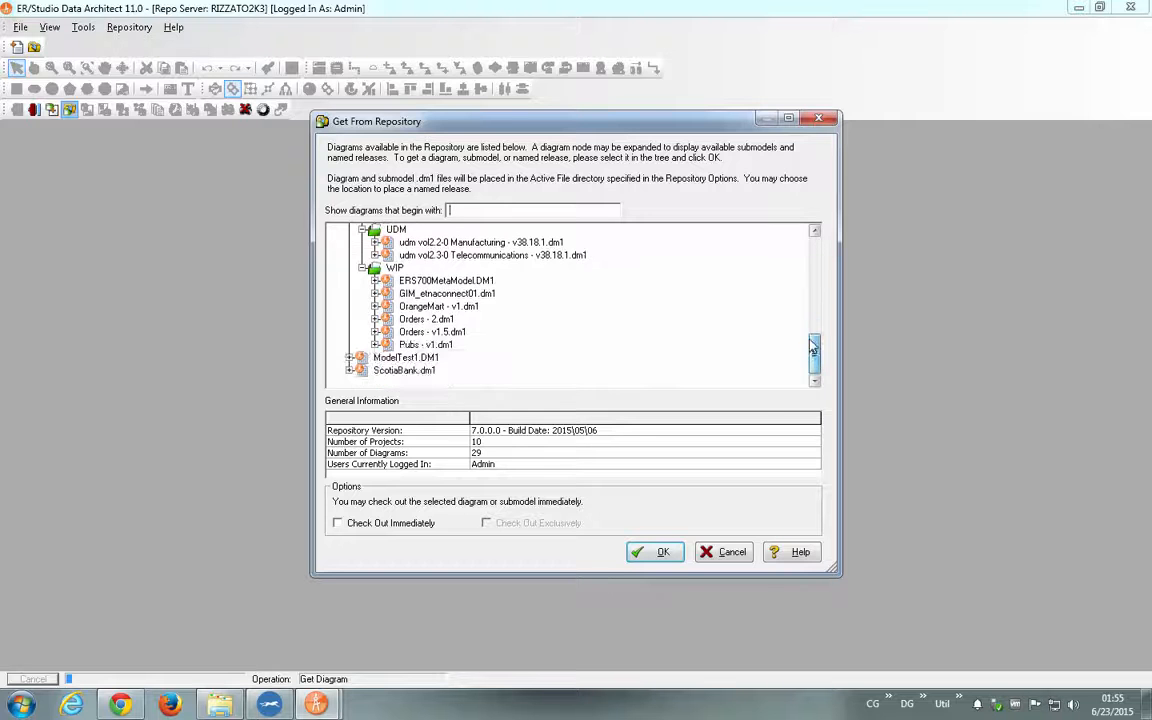
{"action": "scroll", "coordinate": [646, 280], "scroll_direction": "up", "scroll_amount": 4}
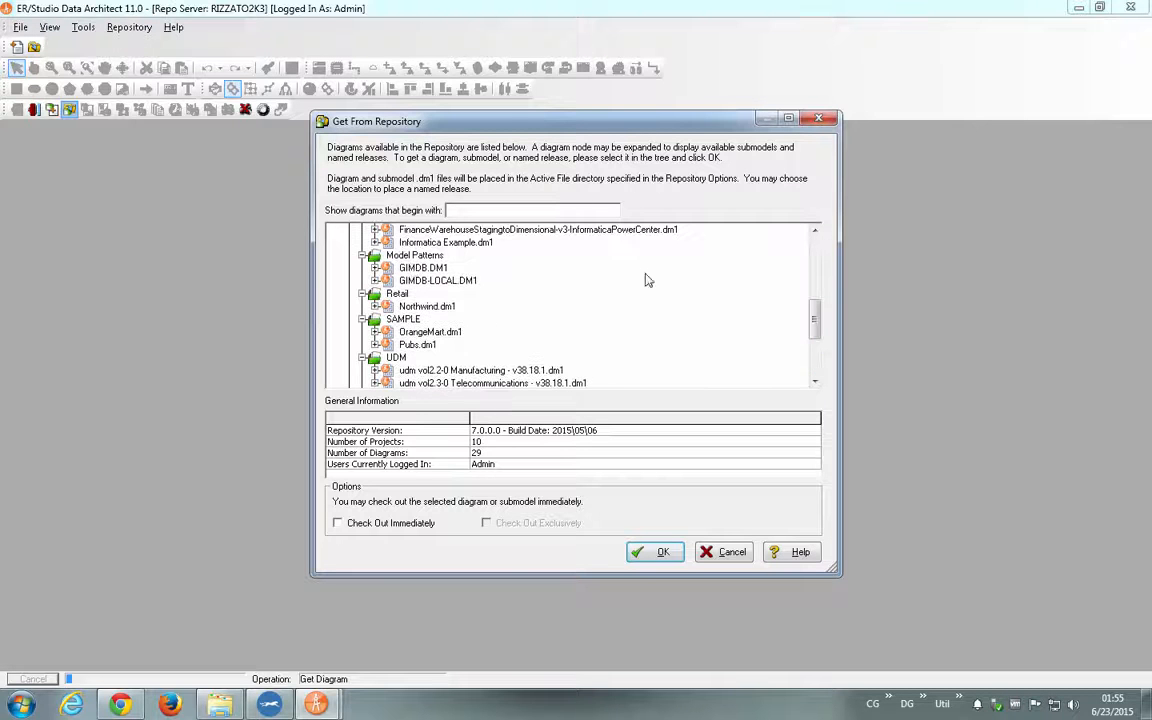
{"action": "left_click", "coordinate": [430, 268]}
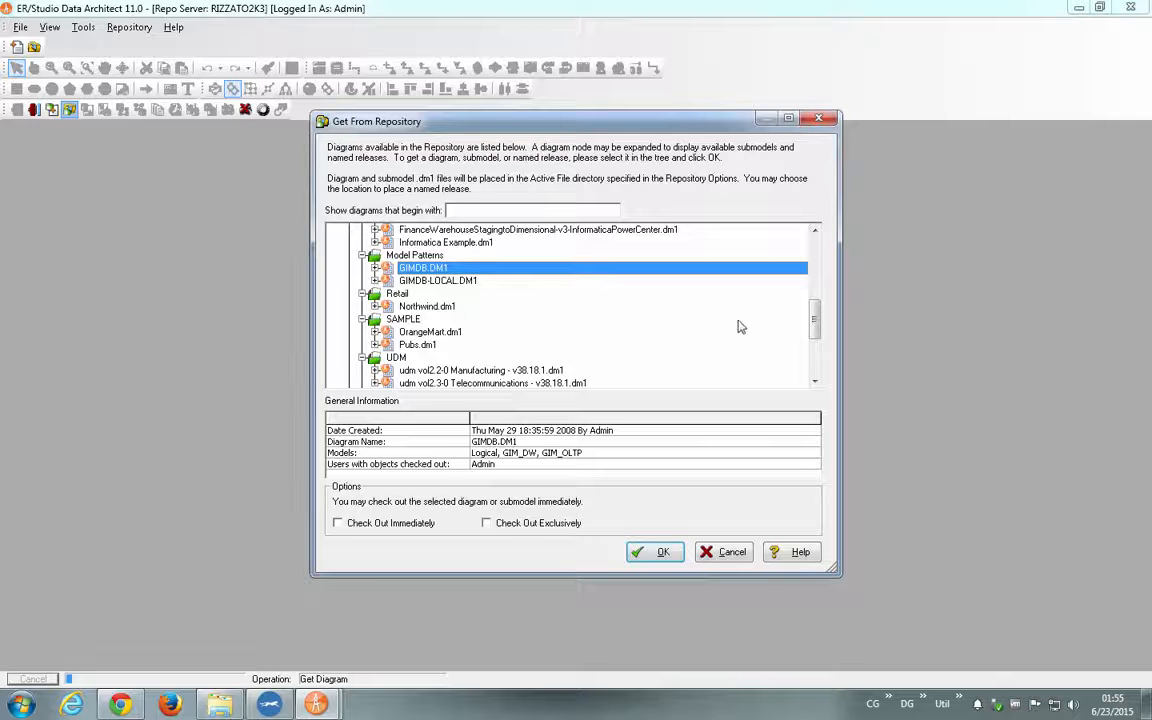
{"action": "left_click", "coordinate": [660, 552]}
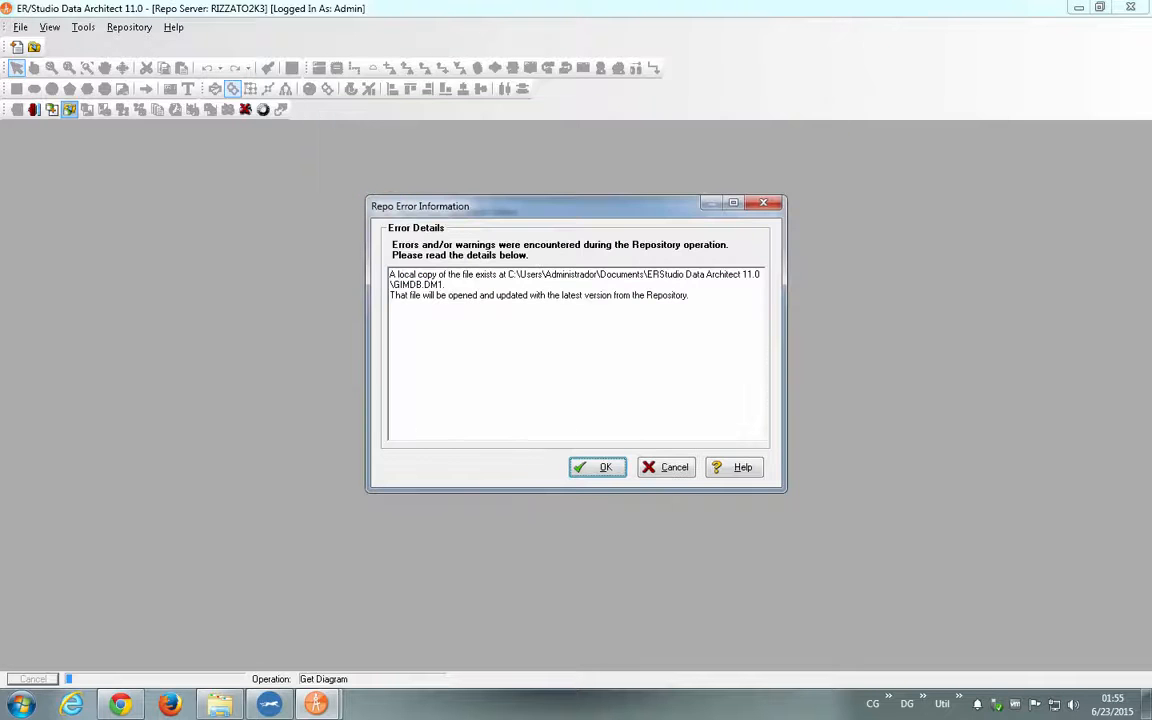
{"action": "left_click", "coordinate": [599, 467]}
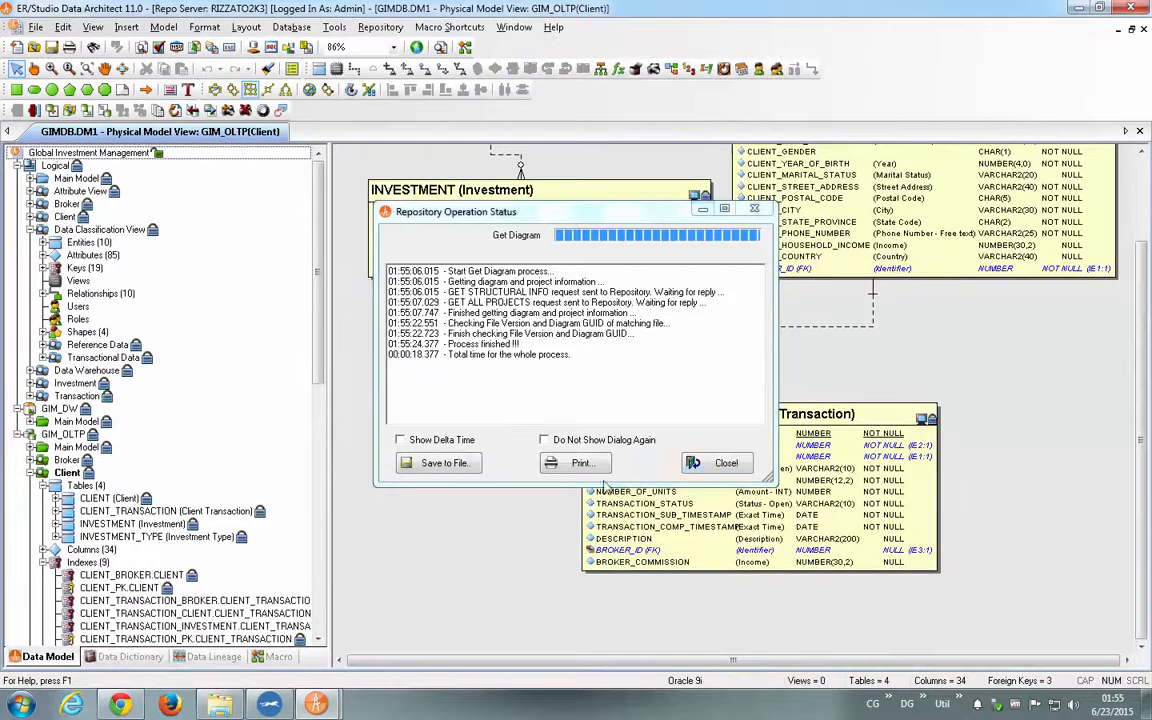
{"action": "left_click", "coordinate": [722, 462]}
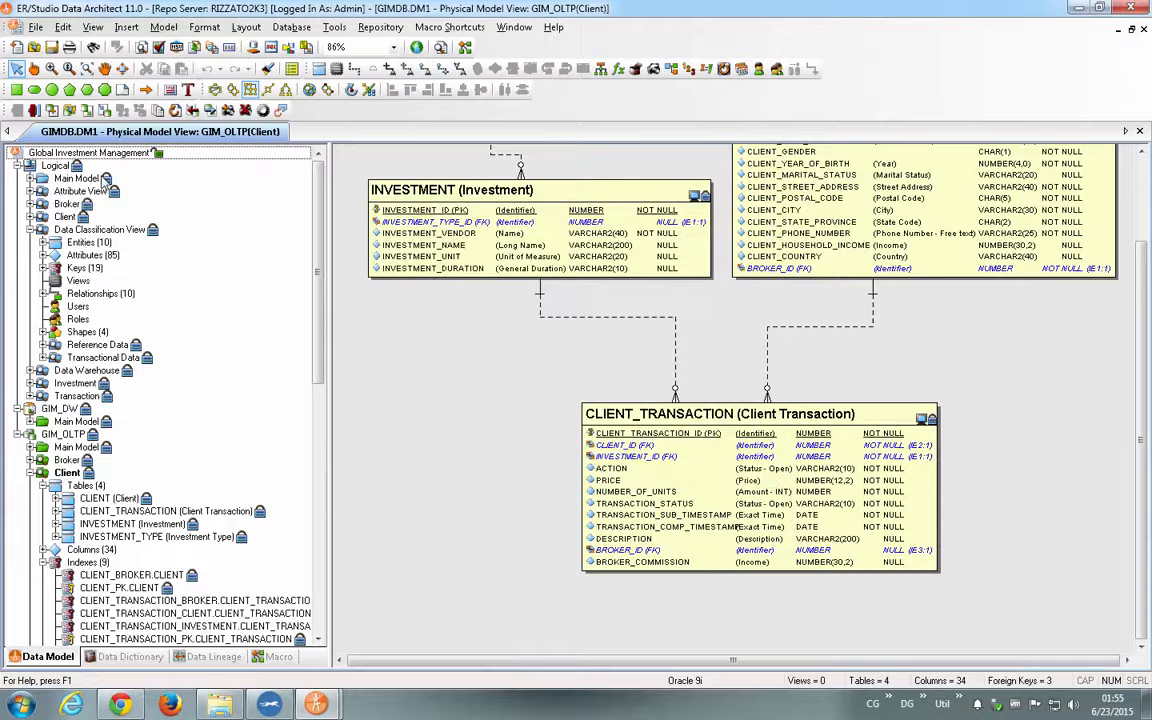
- Collapse Data Classification View and GIM_OLTP, then open the logical model and its Client submodel
{"action": "left_click", "coordinate": [42, 229]}
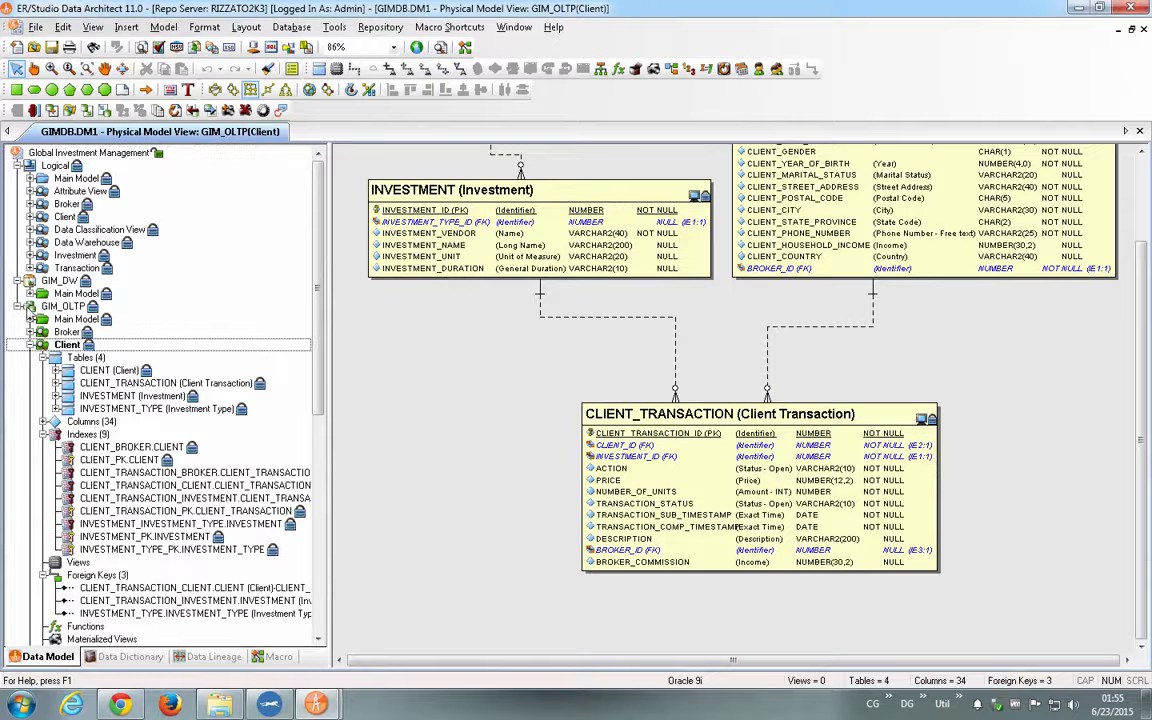
{"action": "left_click", "coordinate": [17, 307]}
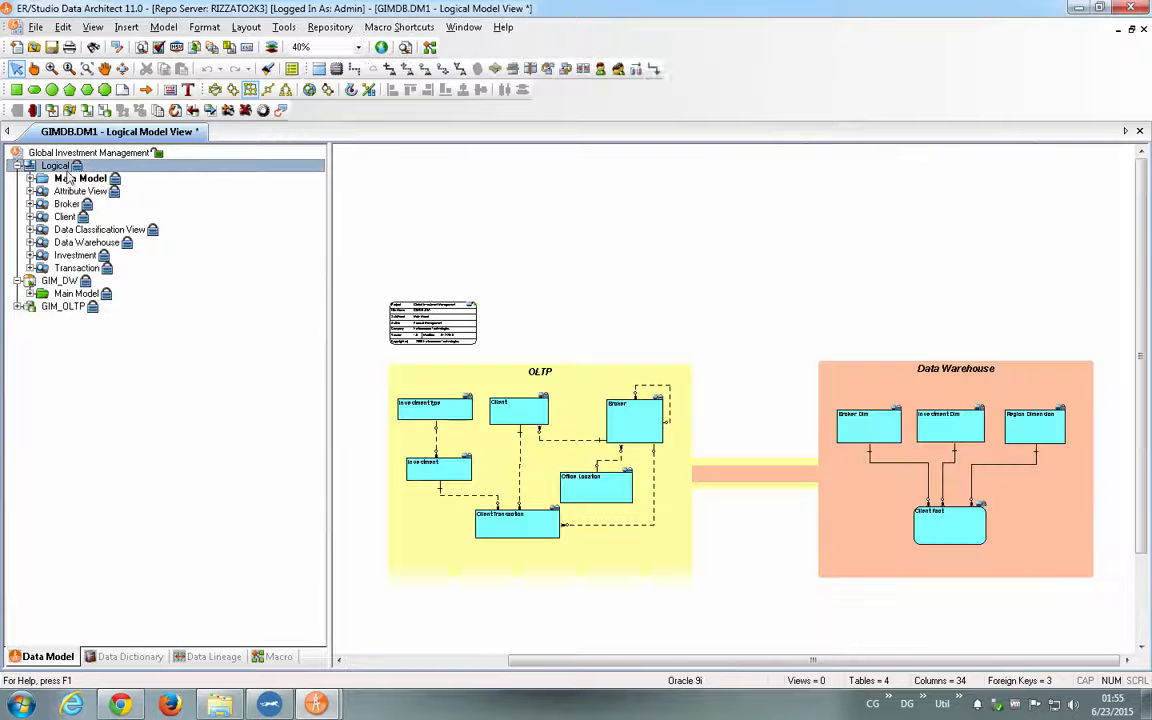
{"action": "double_click", "coordinate": [64, 165]}
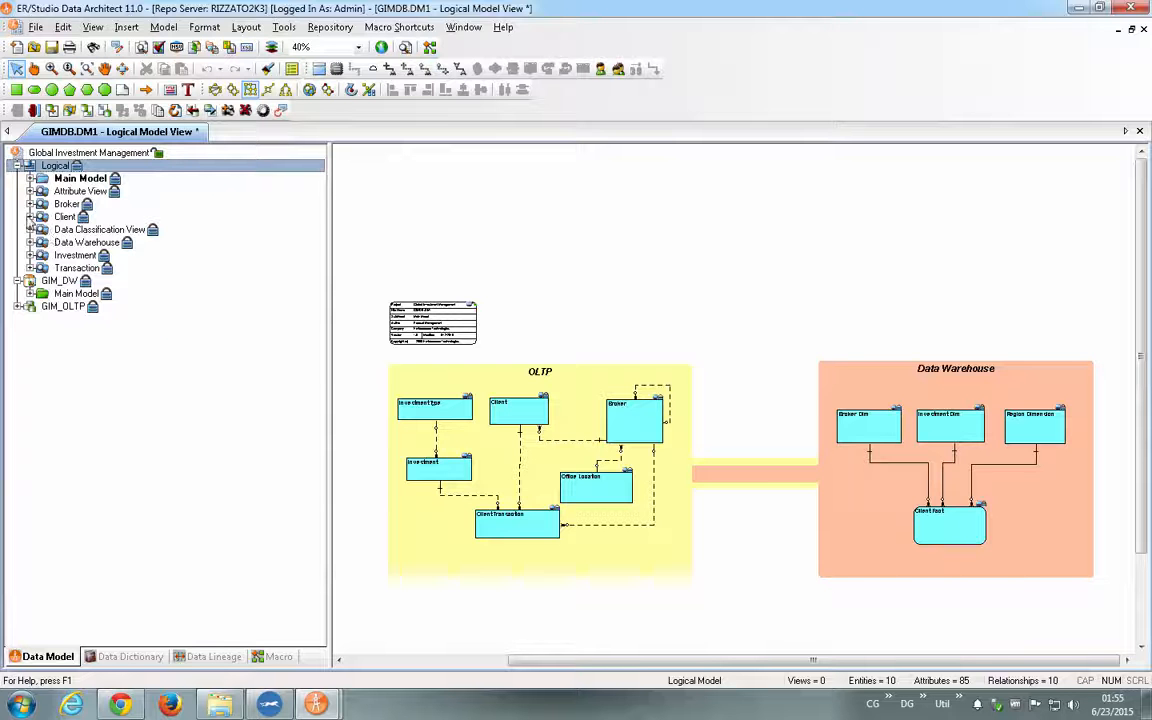
{"action": "left_click", "coordinate": [30, 216]}
{"action": "double_click", "coordinate": [63, 217]}
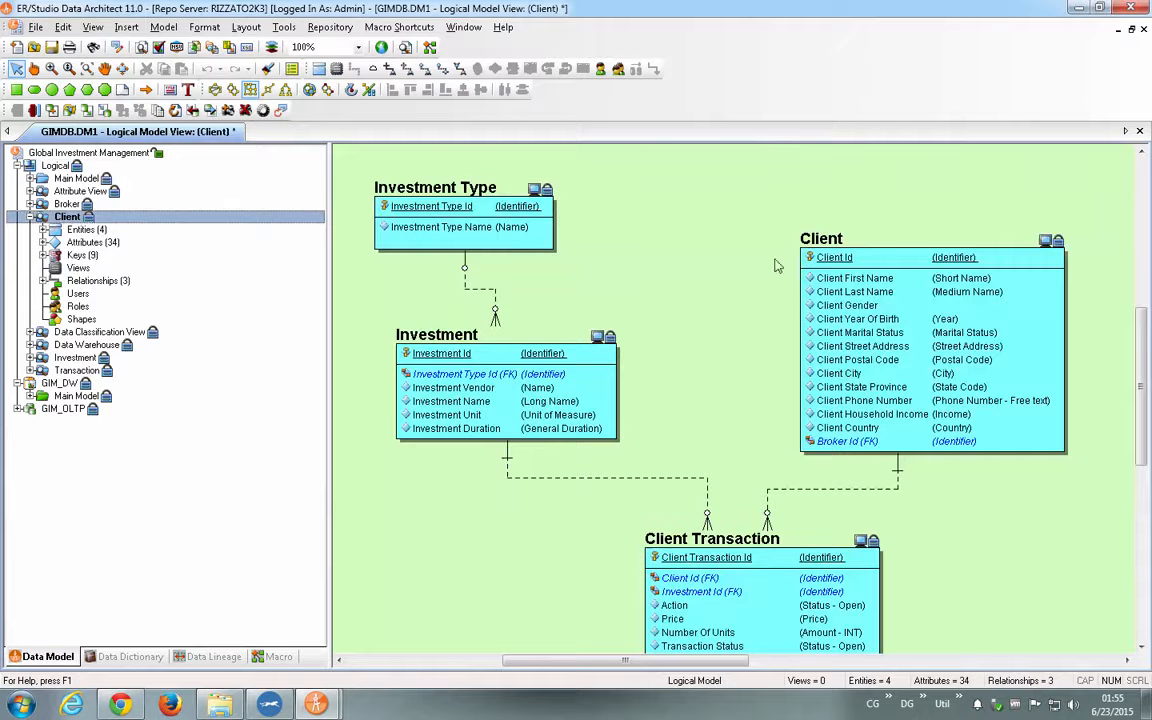
- View the Client entity's attributes in View Mode without checking it out, then close the Entity Editor
{"action": "left_click", "coordinate": [840, 240]}
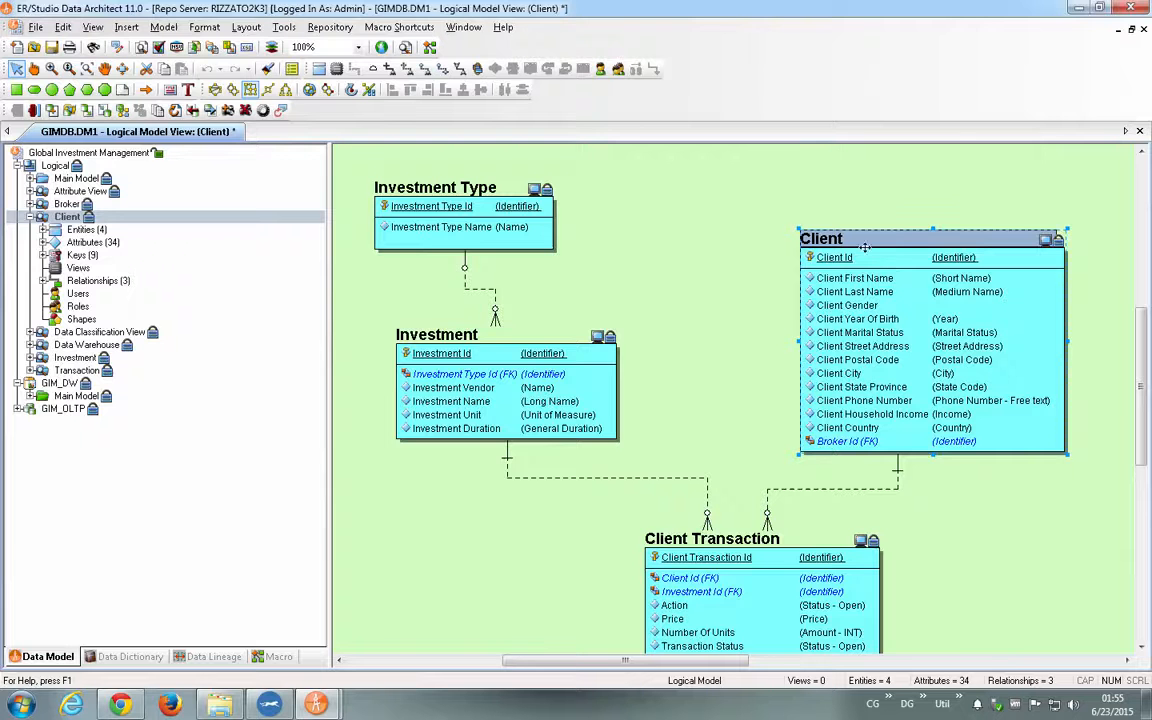
{"action": "double_click", "coordinate": [867, 256]}
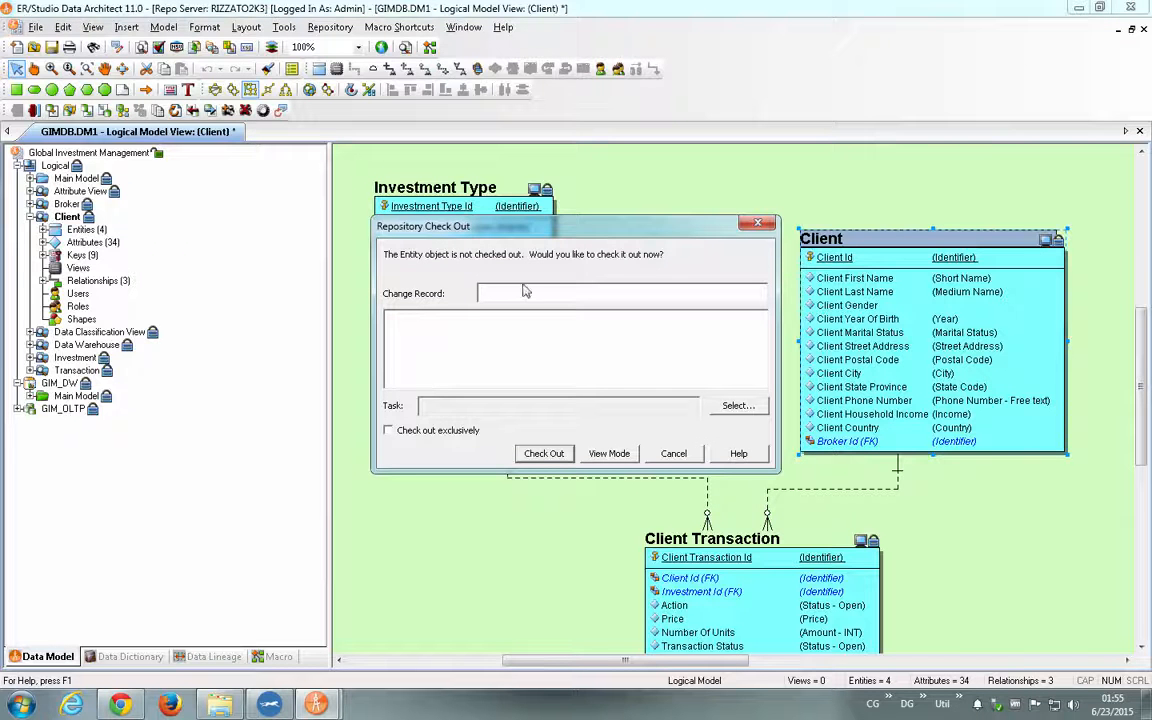
{"action": "left_click", "coordinate": [608, 455]}
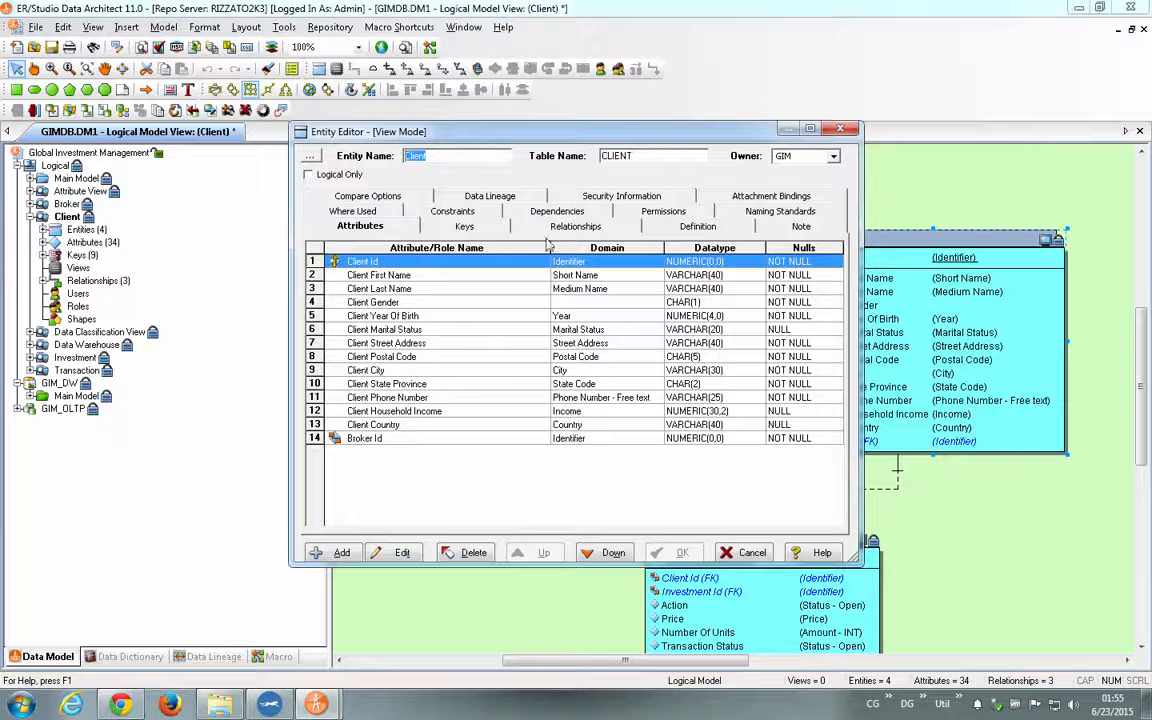
{"action": "left_click", "coordinate": [840, 130]}
- Check out the Client entity from the repository without a change record and dismiss the operation status
{"action": "right_click", "coordinate": [840, 300]}
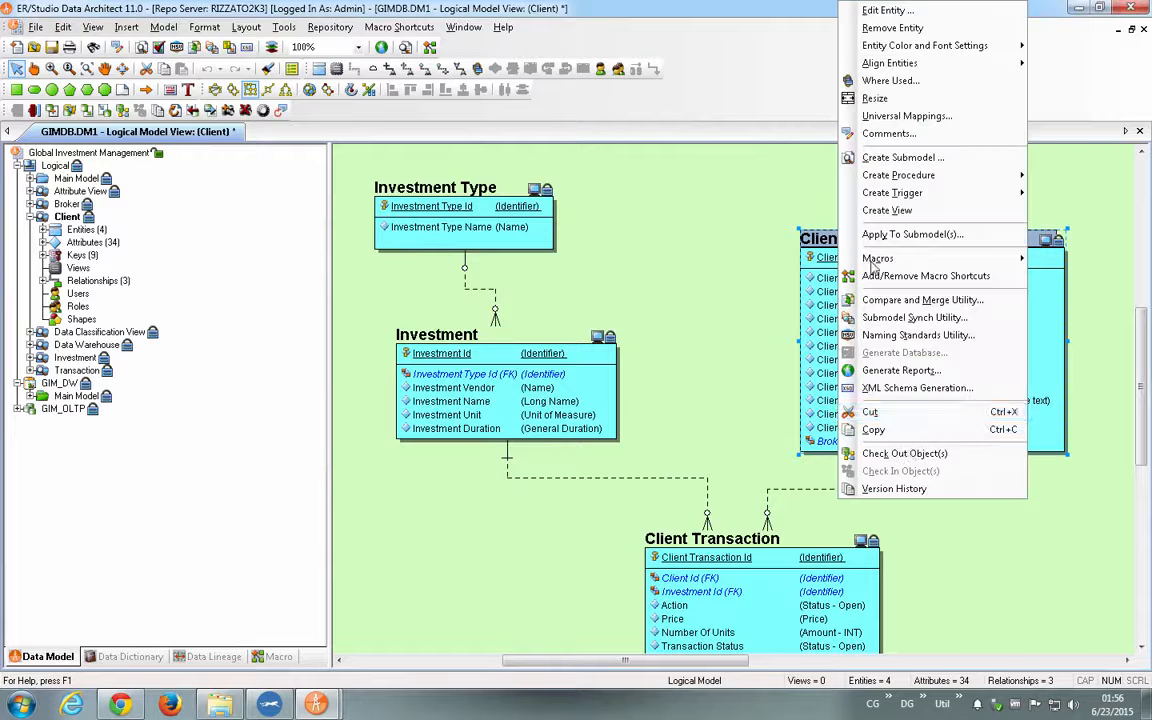
{"action": "left_click", "coordinate": [910, 453]}
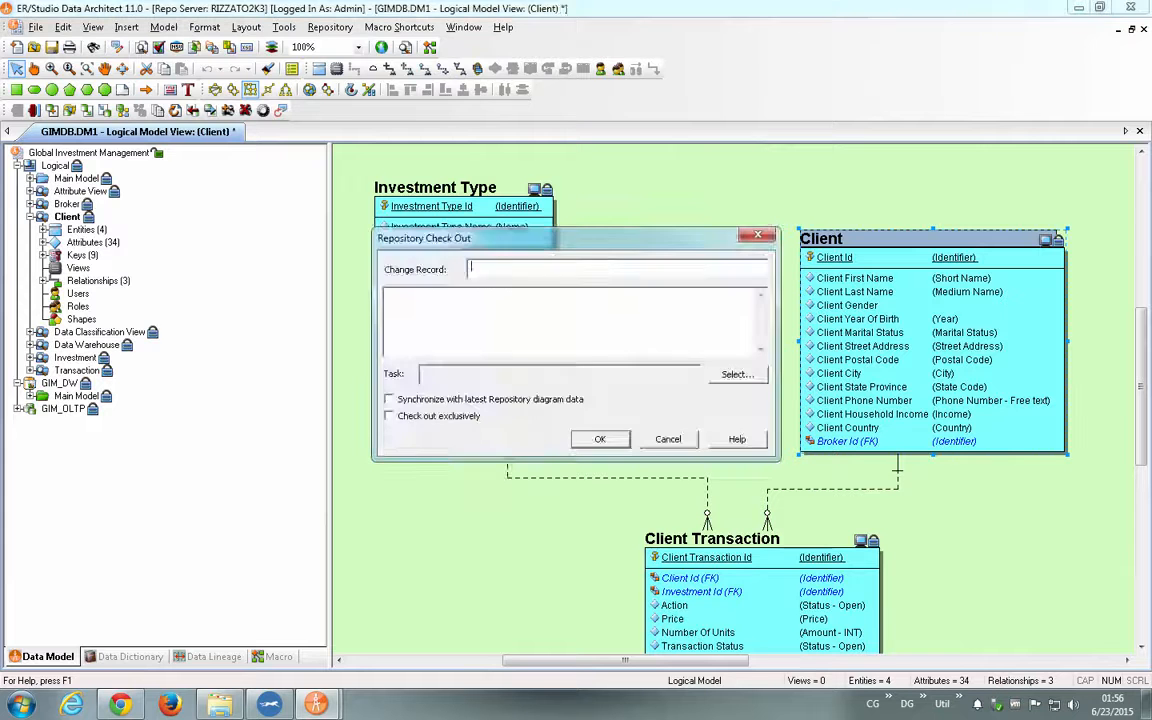
{"action": "left_click", "coordinate": [624, 439]}
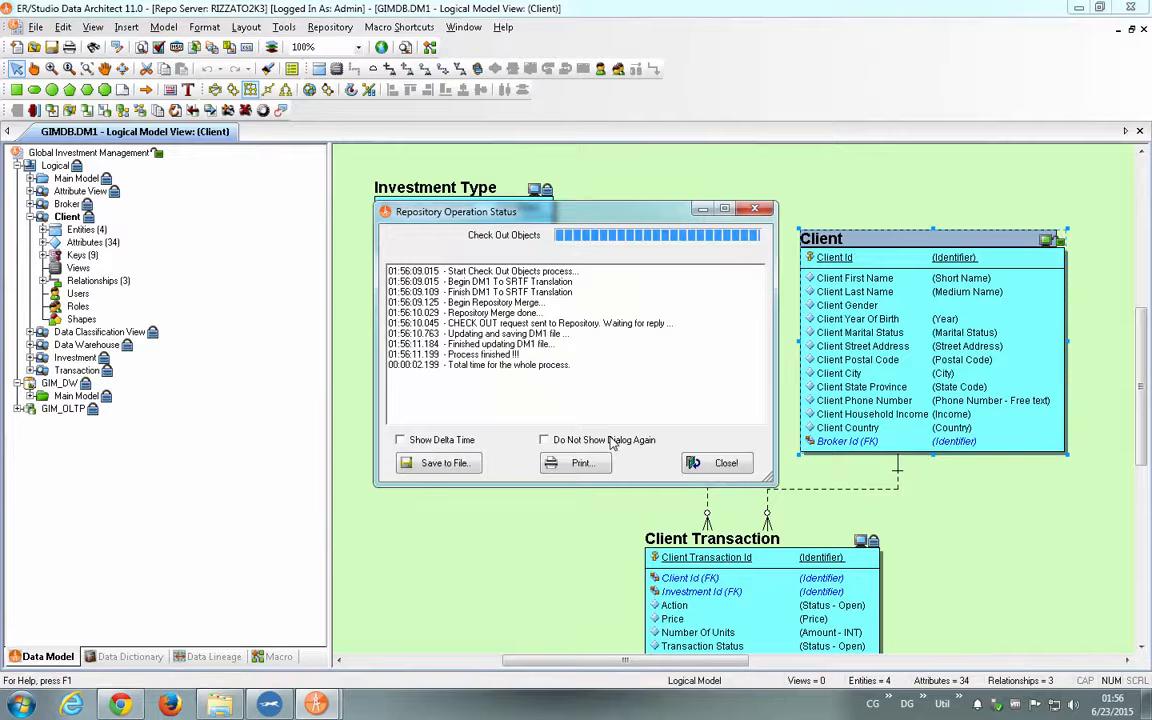
{"action": "left_click", "coordinate": [726, 464]}
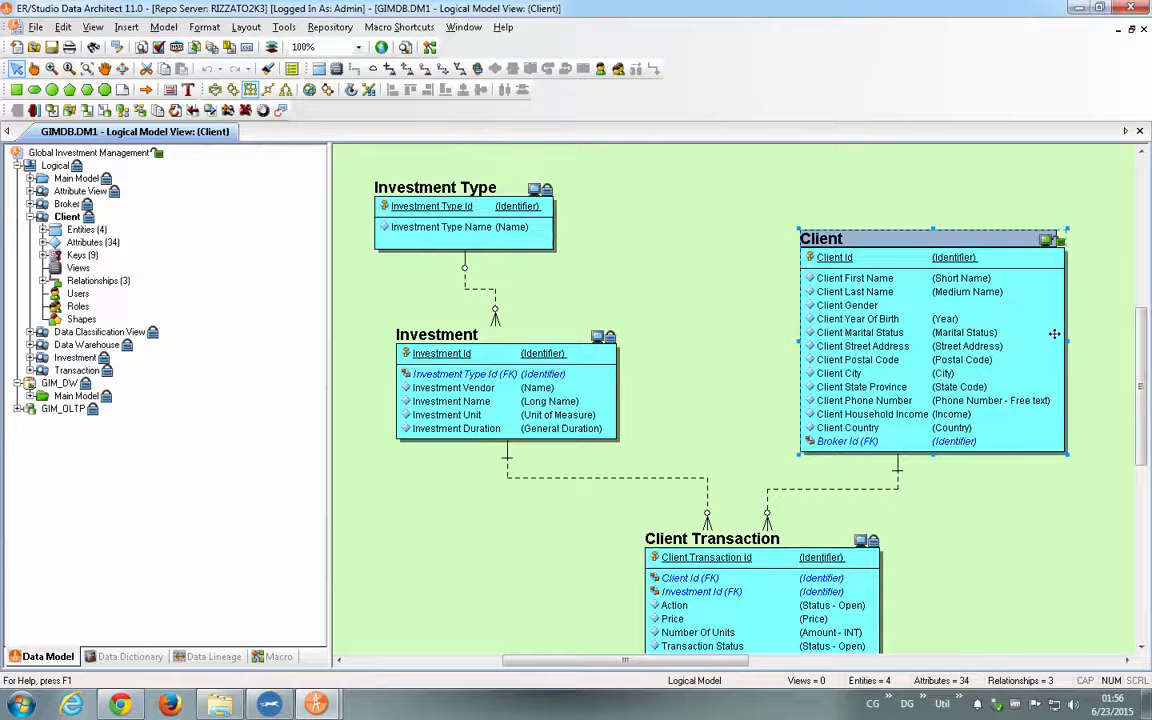
- Expand the Client submodel's Entities, then review the checked-out Client entity's attributes in the Entity Editor and accept it
{"action": "left_click", "coordinate": [1101, 324]}
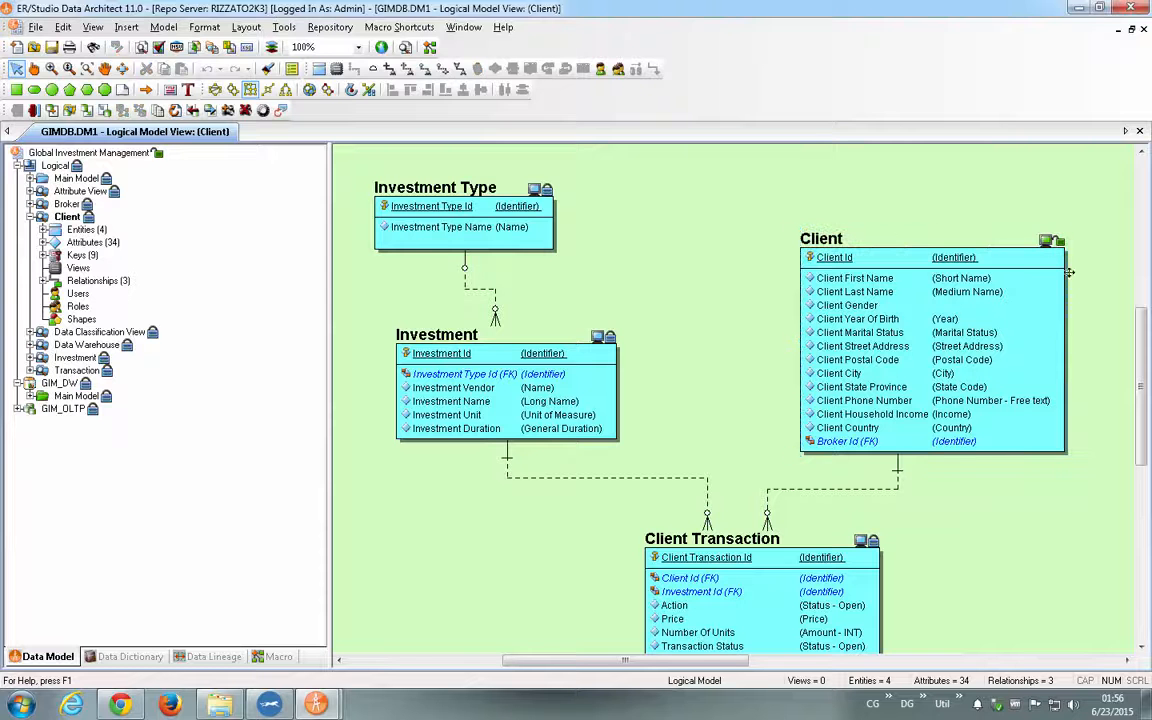
{"action": "left_click", "coordinate": [886, 254]}
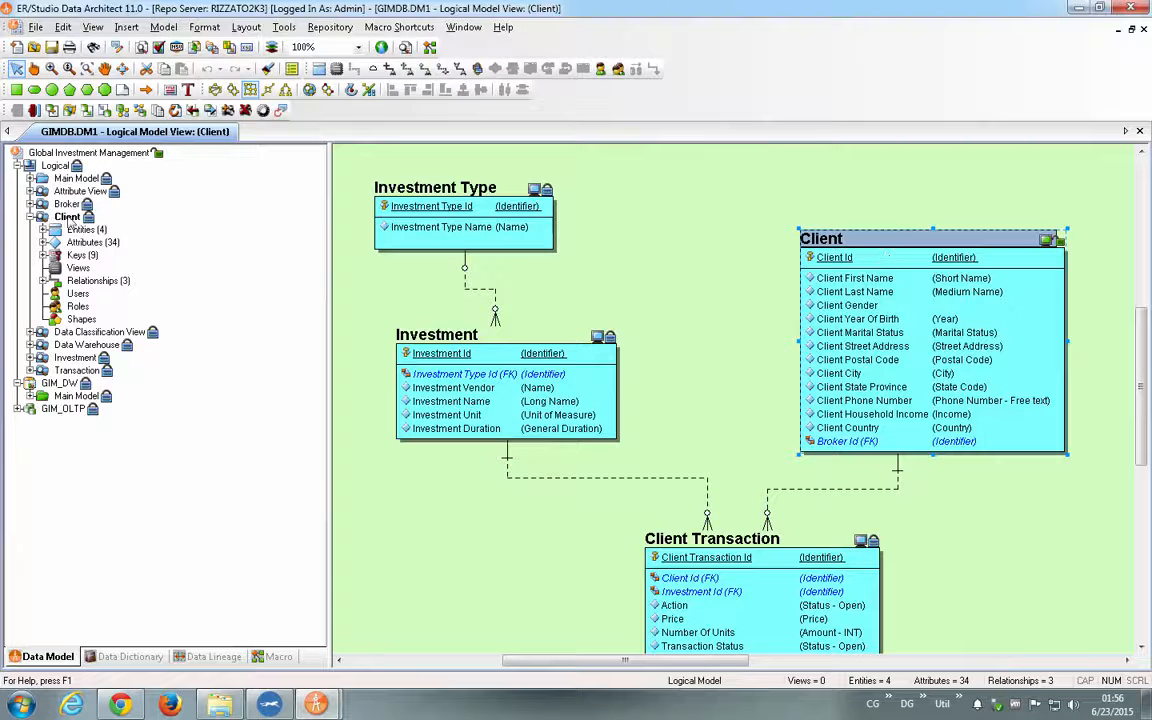
{"action": "left_click", "coordinate": [43, 229]}
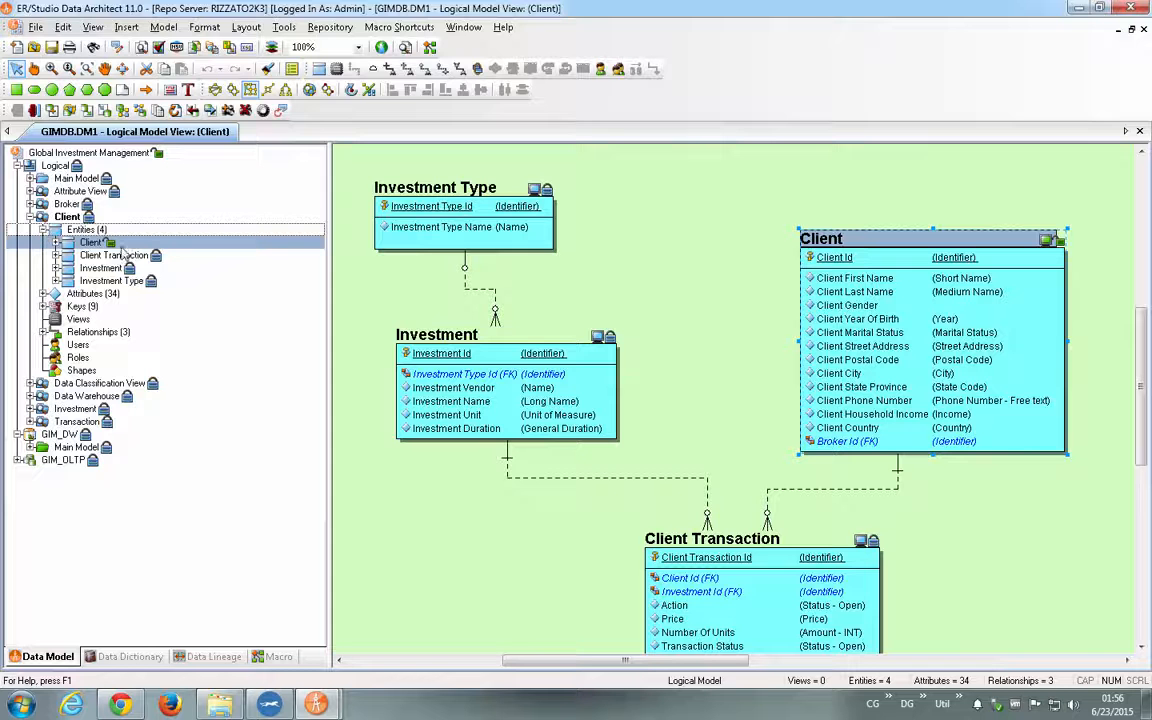
{"action": "double_click", "coordinate": [846, 305]}
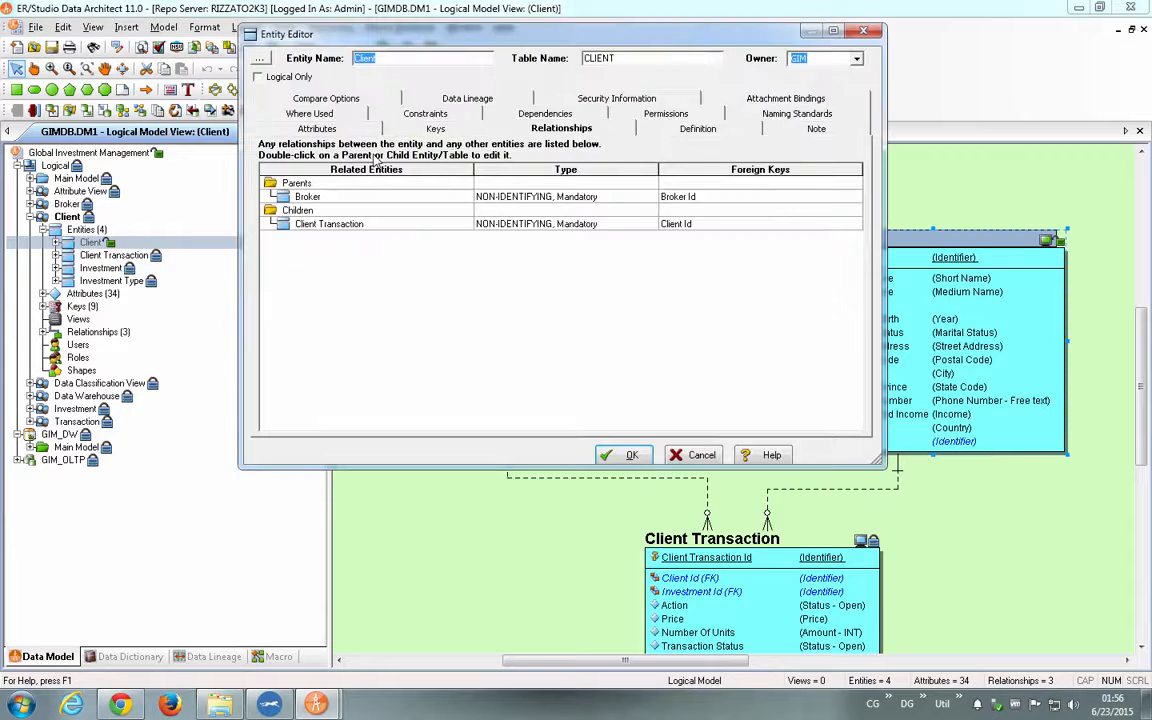
{"action": "left_click", "coordinate": [291, 124]}
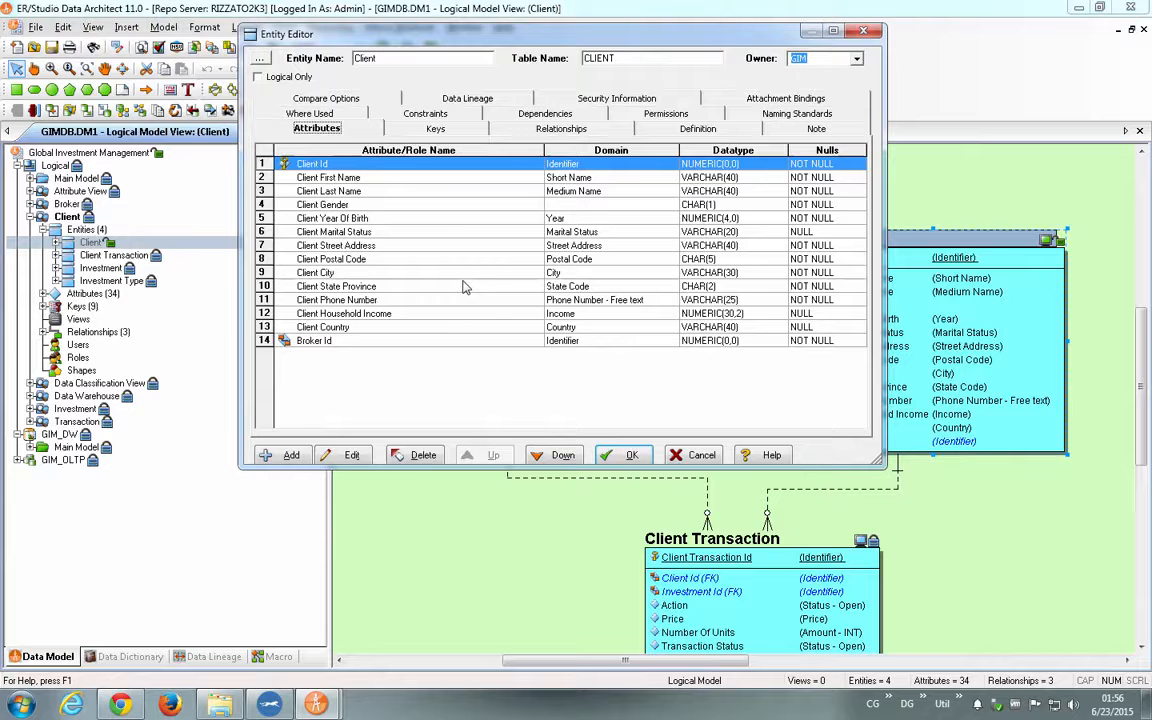
{"action": "left_click", "coordinate": [625, 455]}
- Check the Client entity back in to the repository without a change record and dismiss the operation status
{"action": "right_click", "coordinate": [800, 288]}
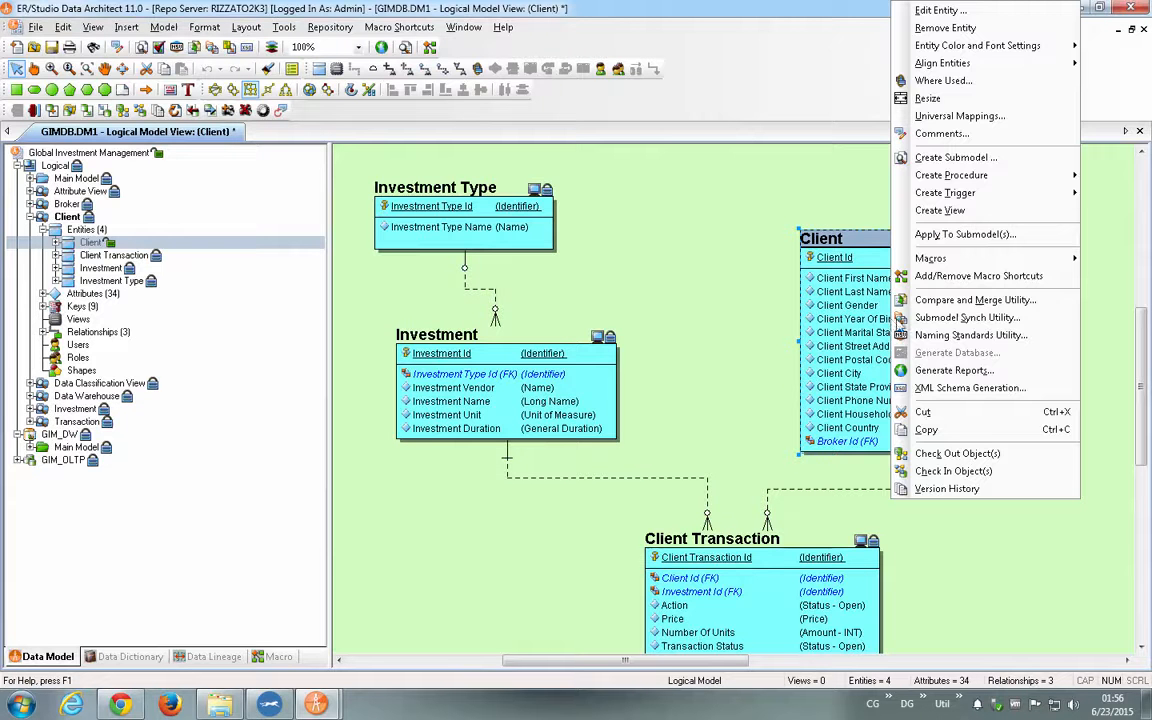
{"action": "left_click", "coordinate": [952, 470]}
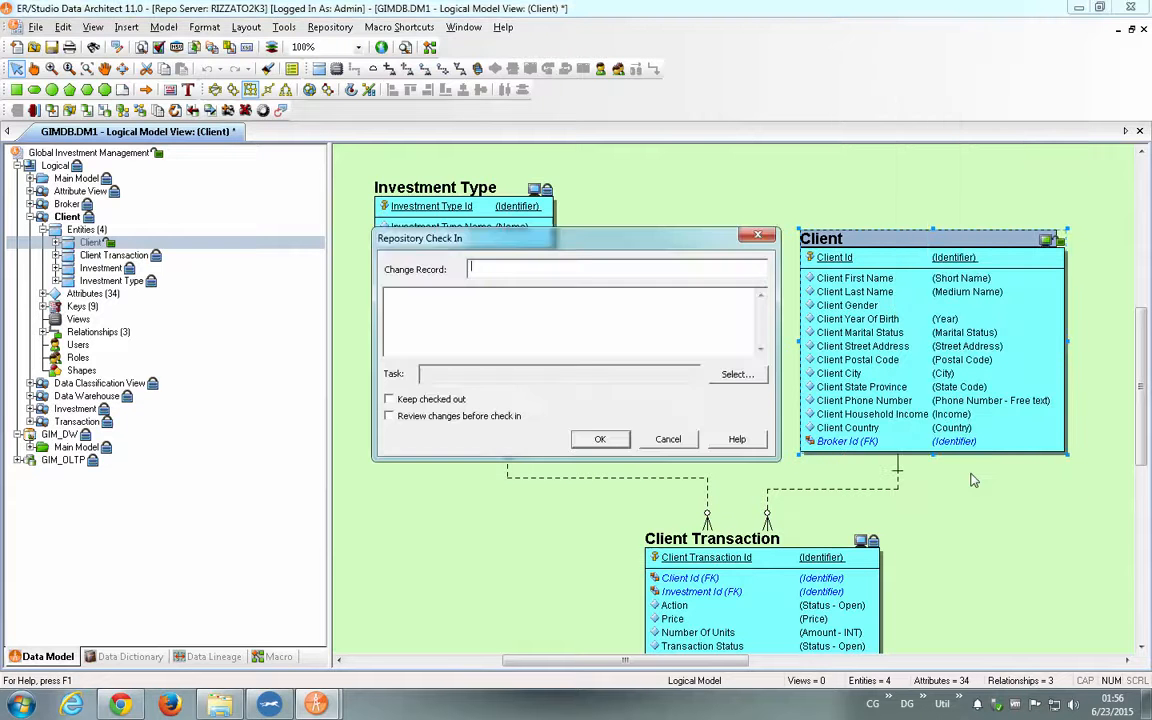
{"action": "left_click", "coordinate": [600, 439]}
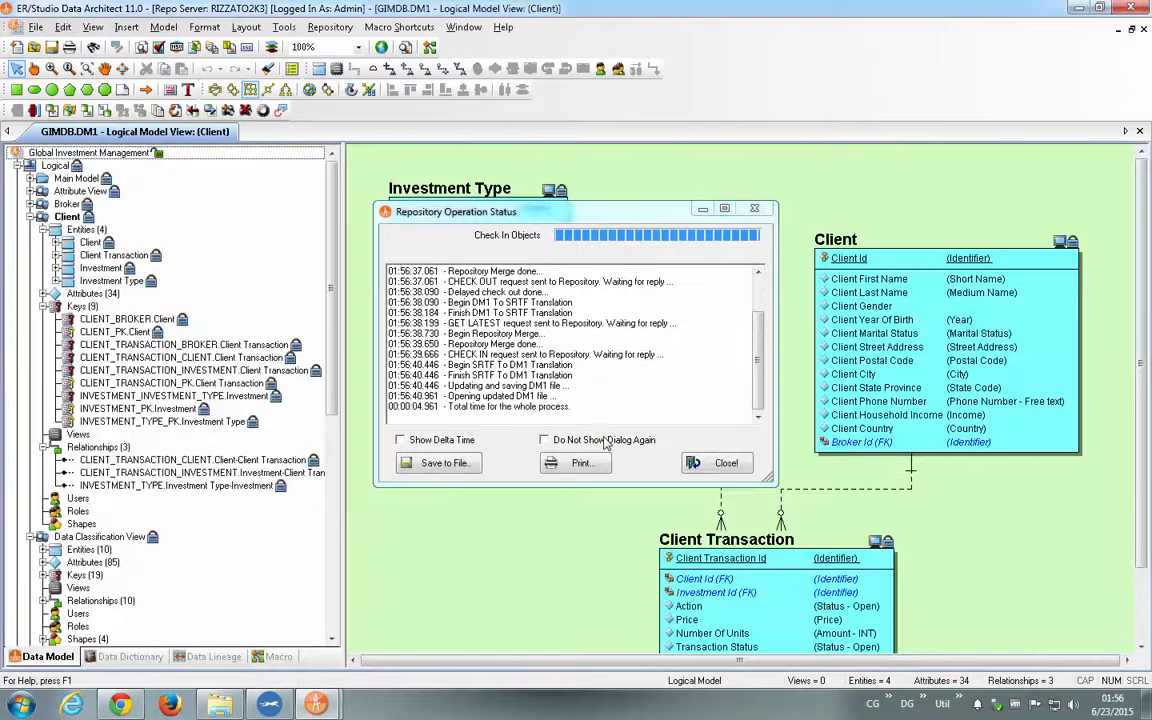
{"action": "left_click", "coordinate": [726, 463]}
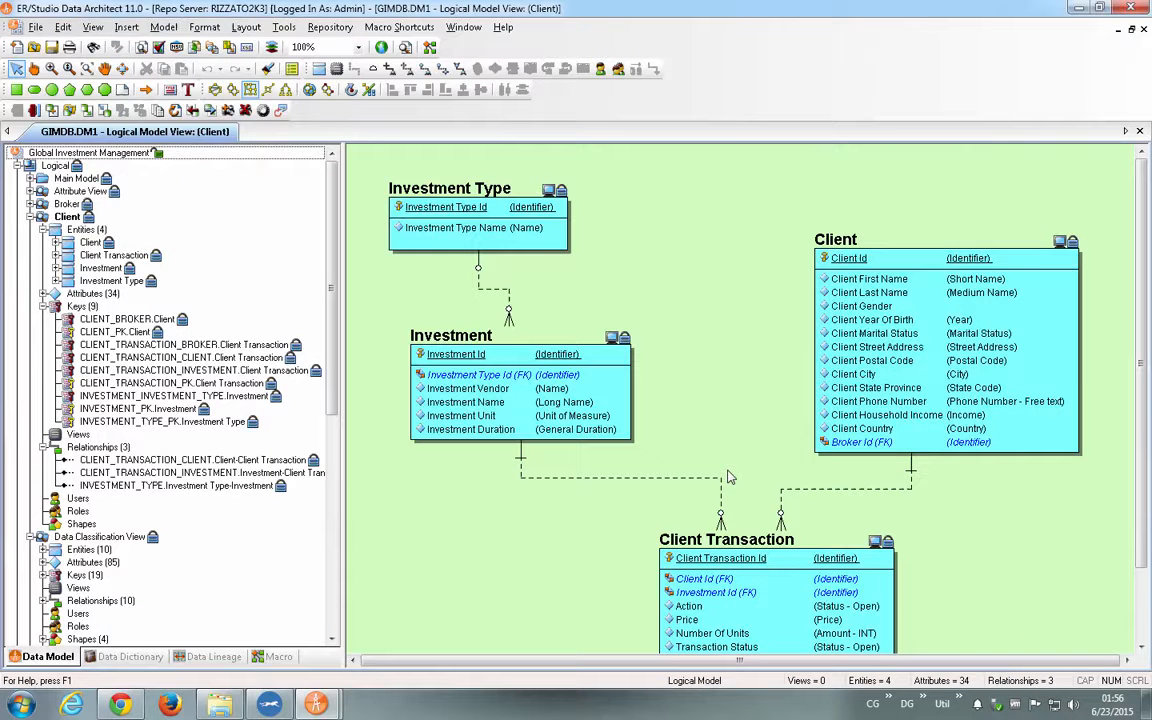
{"action": "right_click", "coordinate": [842, 352]}
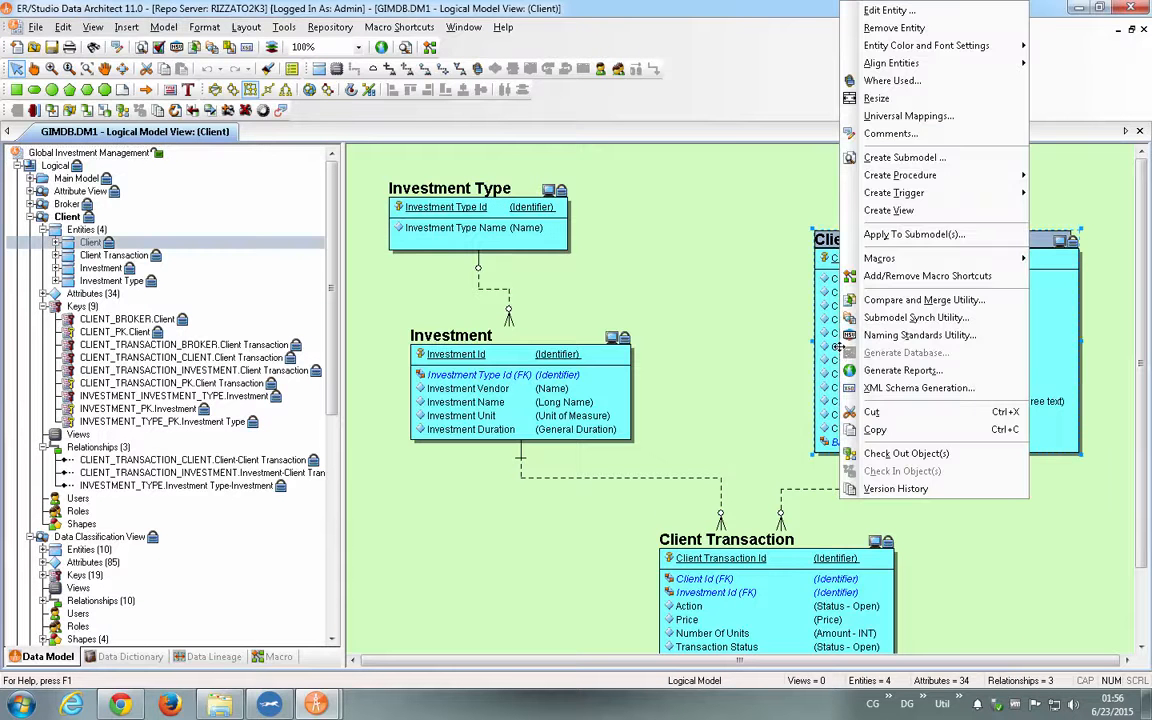
{"action": "left_click", "coordinate": [744, 327]}
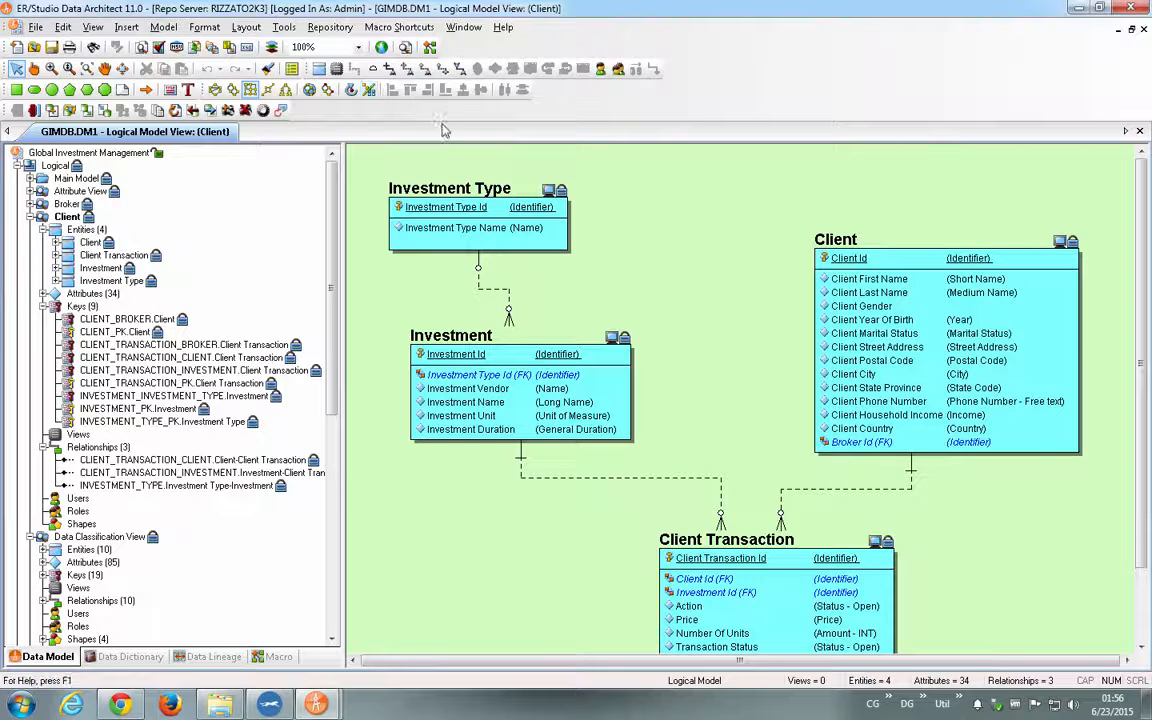
- Examine the repository operations available for diagrams, including check-in, check-out and Branch/Merge
{"action": "left_click", "coordinate": [329, 27]}
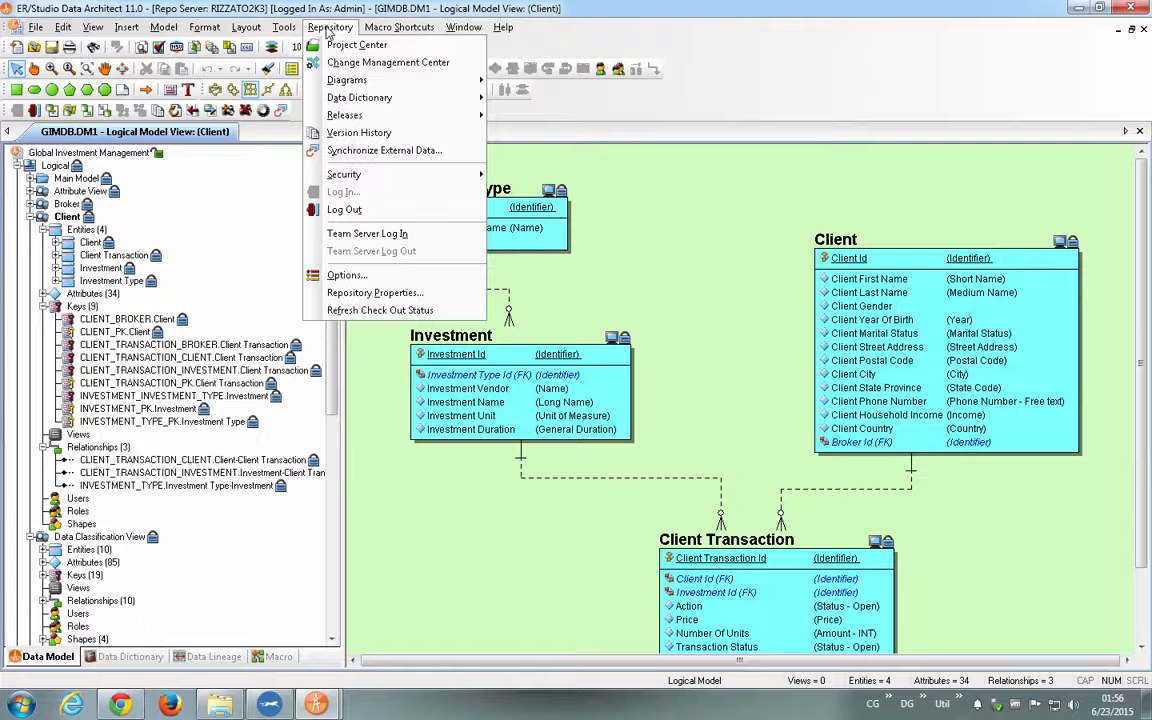
{"action": "mouse_move", "coordinate": [376, 85]}
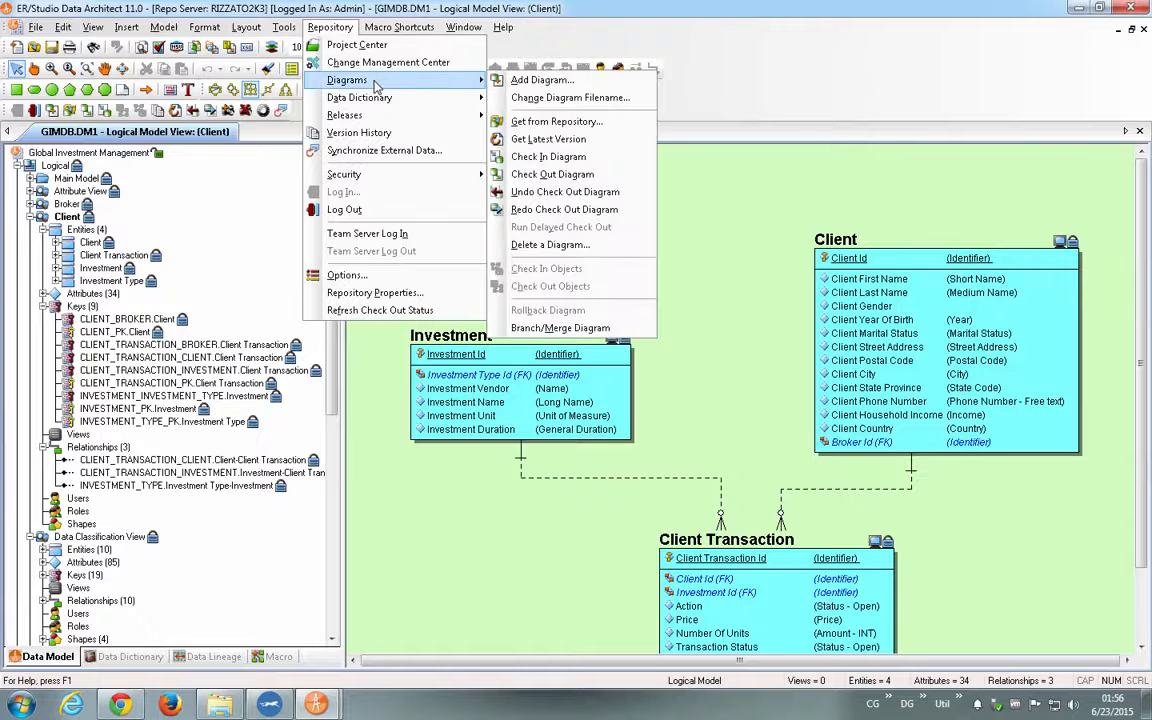
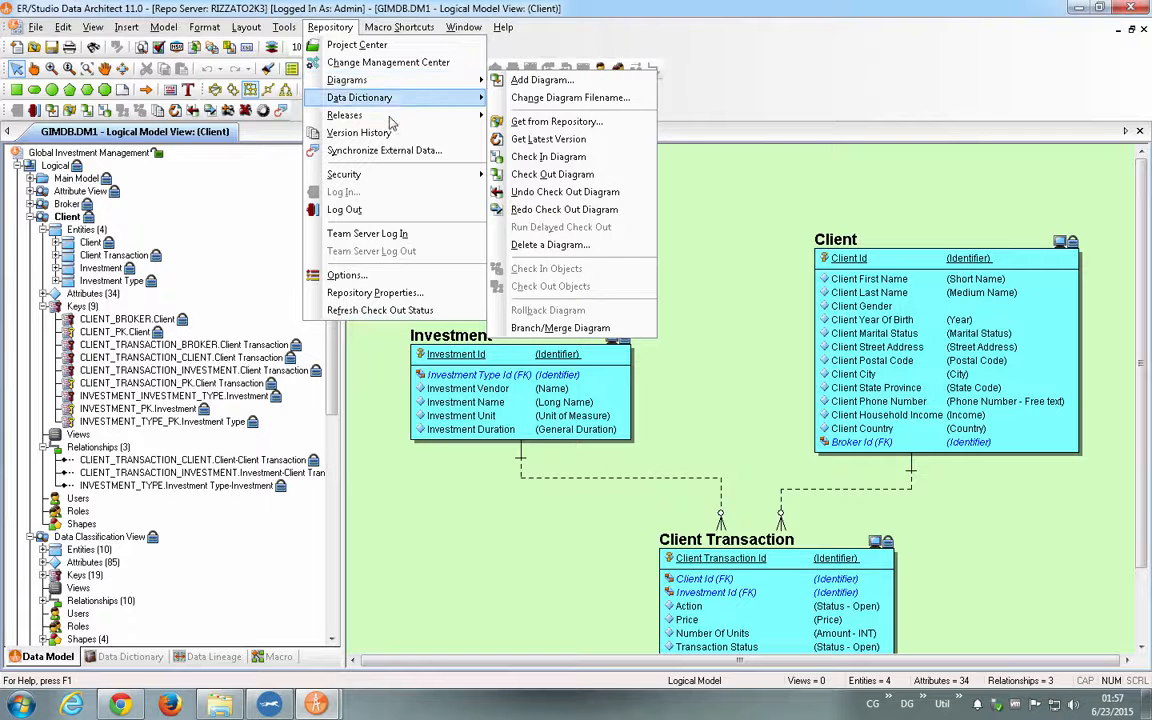
- Review the repository version history of the Client entity, close it and select the Global Investment Management diagram
{"action": "mouse_move", "coordinate": [420, 120]}
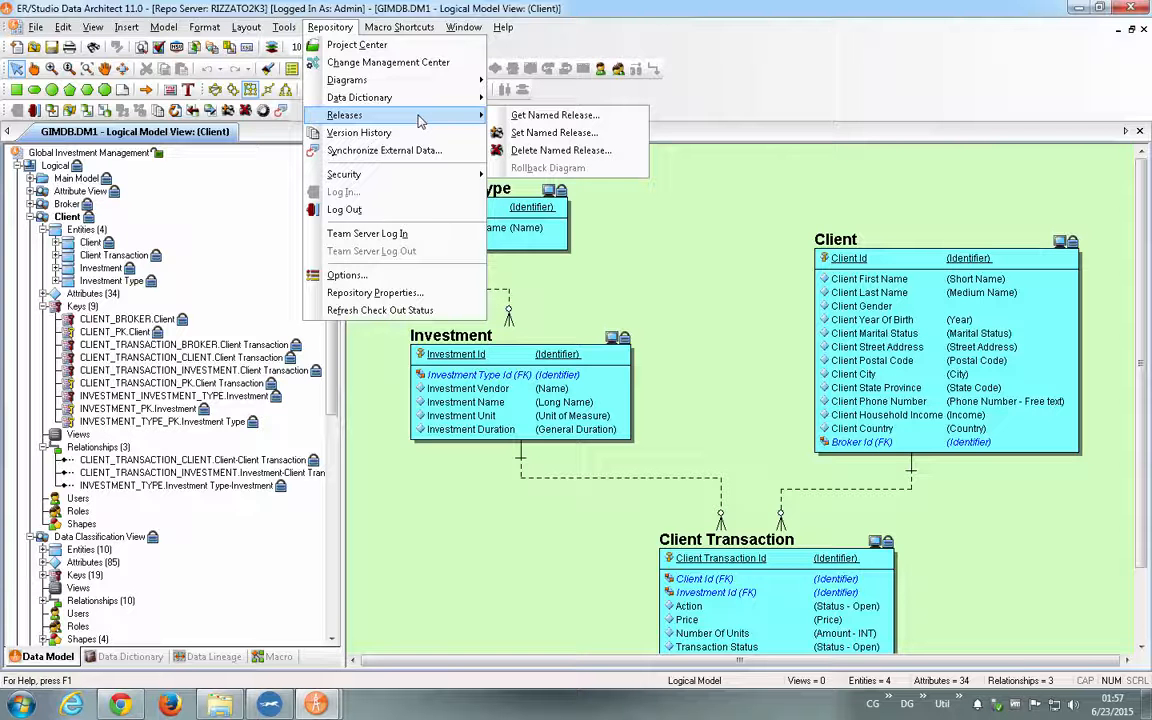
{"action": "right_click", "coordinate": [812, 248]}
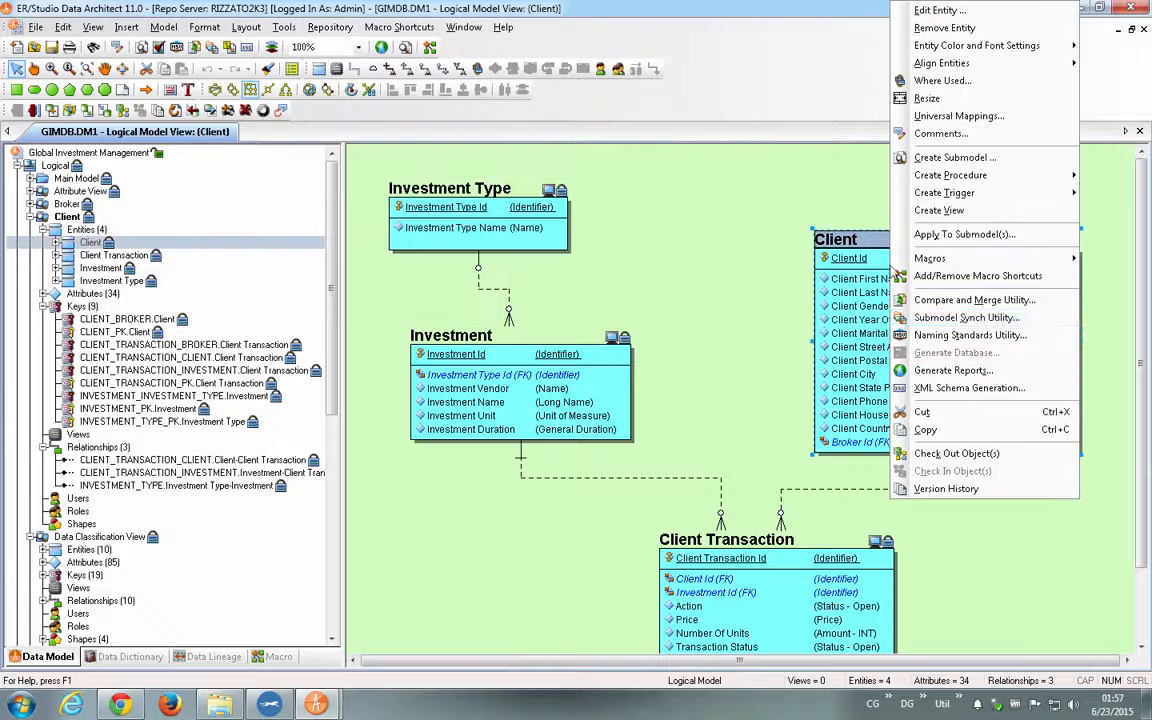
{"action": "left_click", "coordinate": [948, 488]}
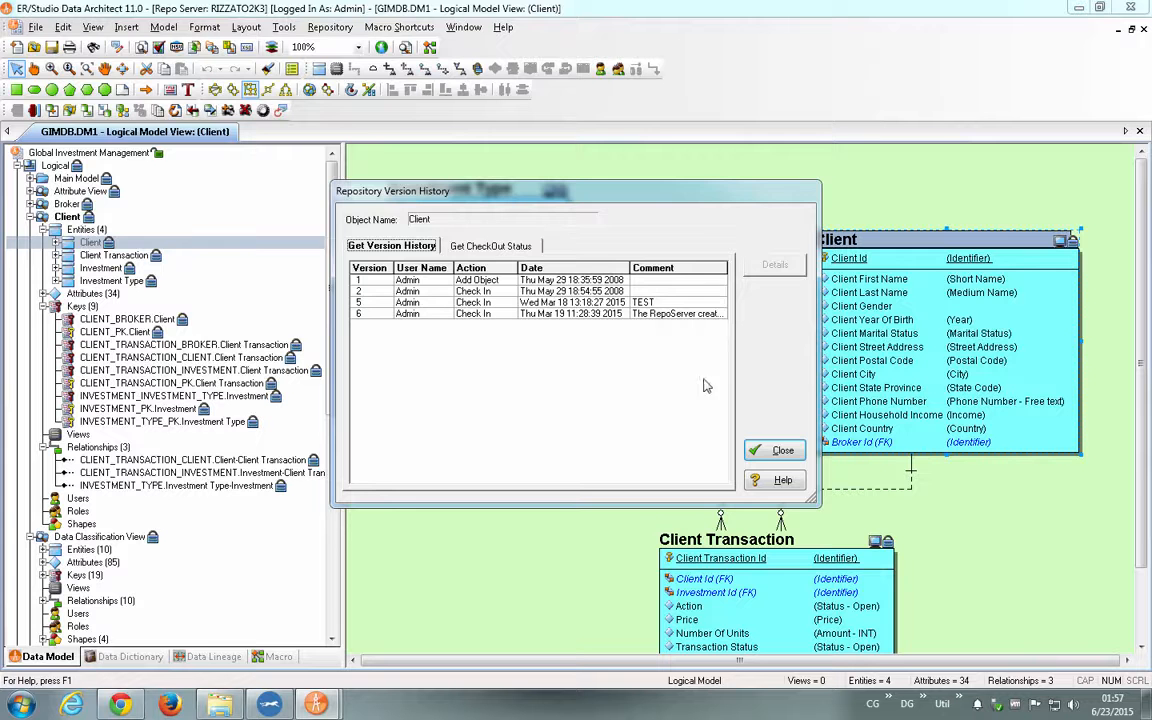
{"action": "left_click", "coordinate": [775, 451]}
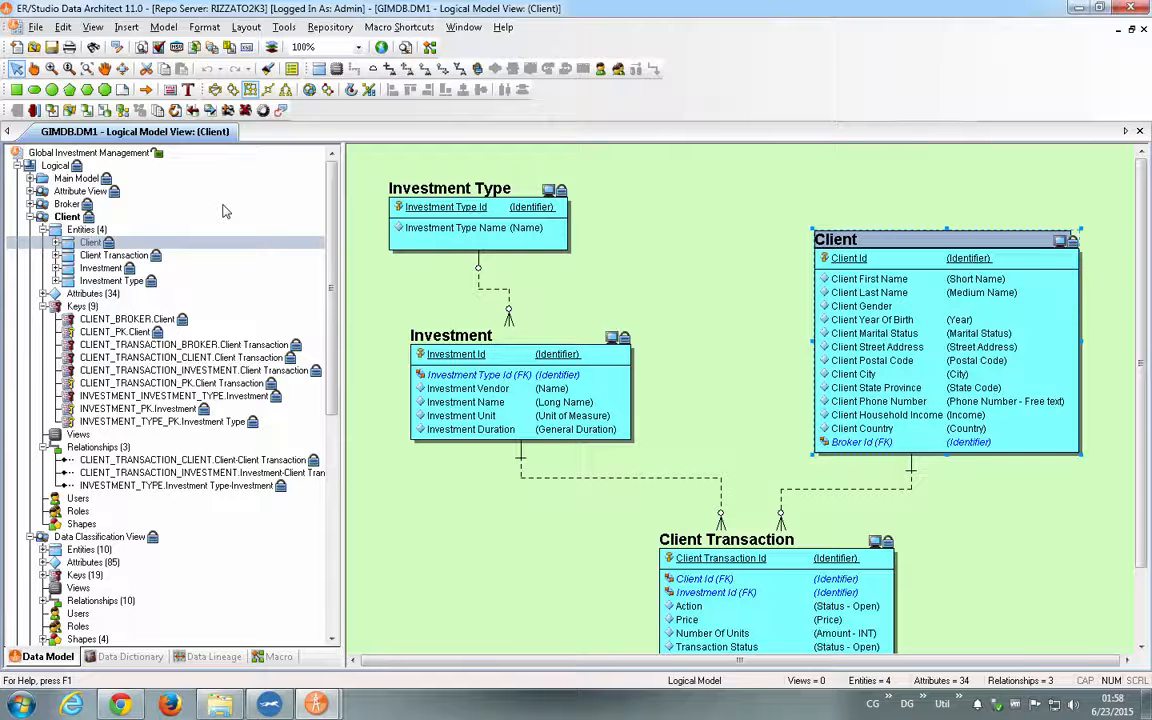
{"action": "left_click", "coordinate": [135, 153]}
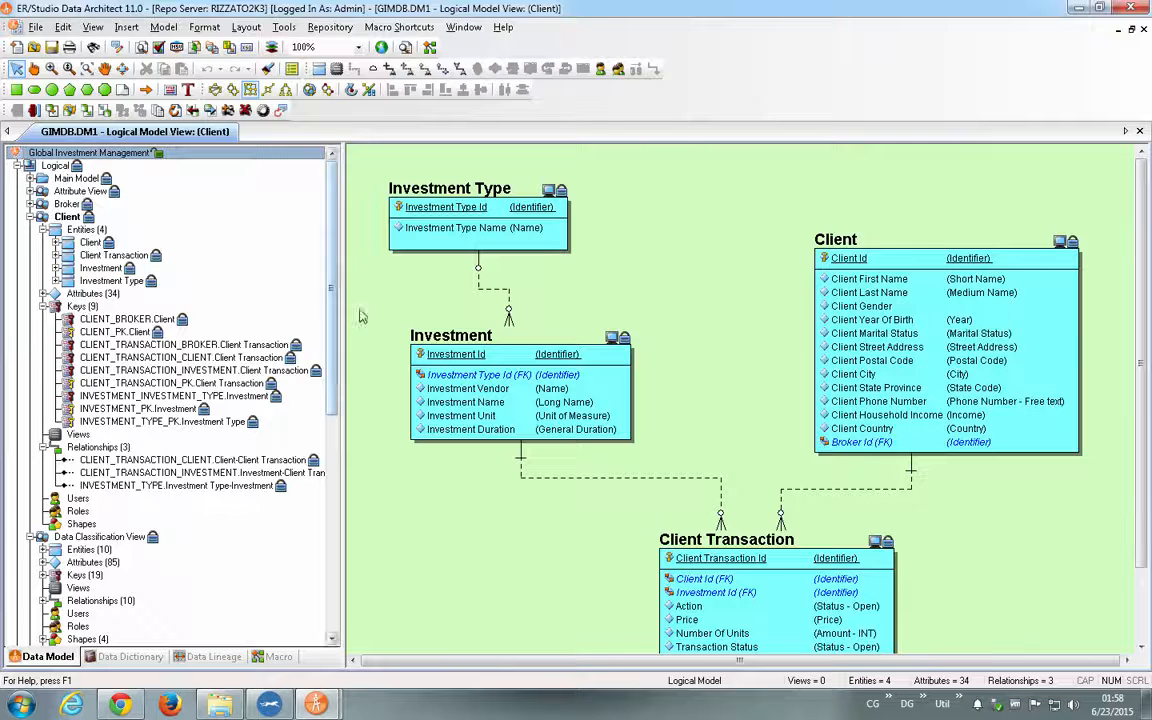
- Switch to Chrome, log in to Embarcadero Team Server with the prefilled credentials and open the Model Explorer
{"action": "left_click", "coordinate": [120, 705]}
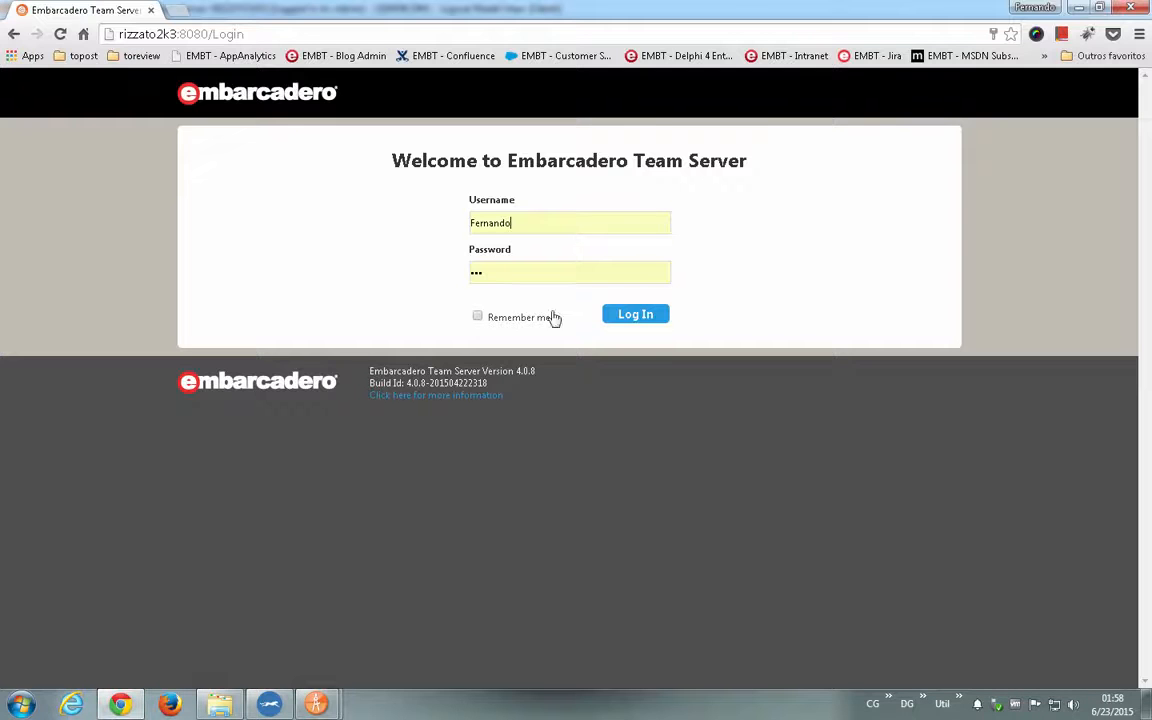
{"action": "left_click", "coordinate": [648, 318]}
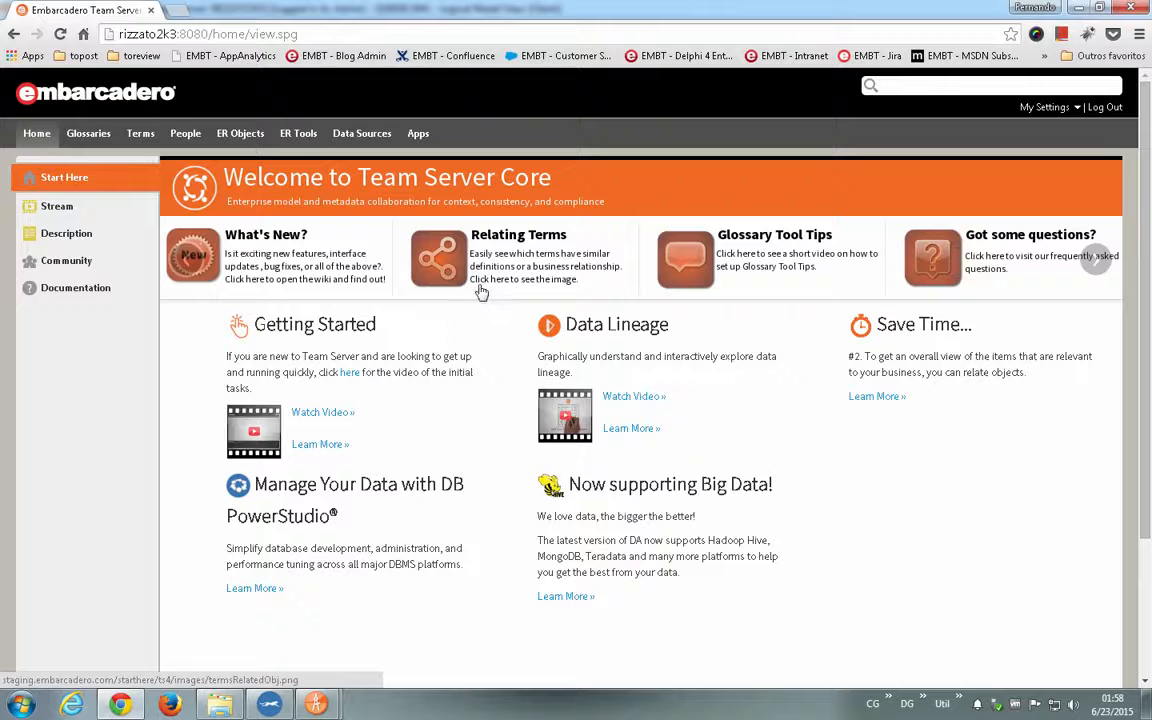
{"action": "left_click", "coordinate": [296, 134]}
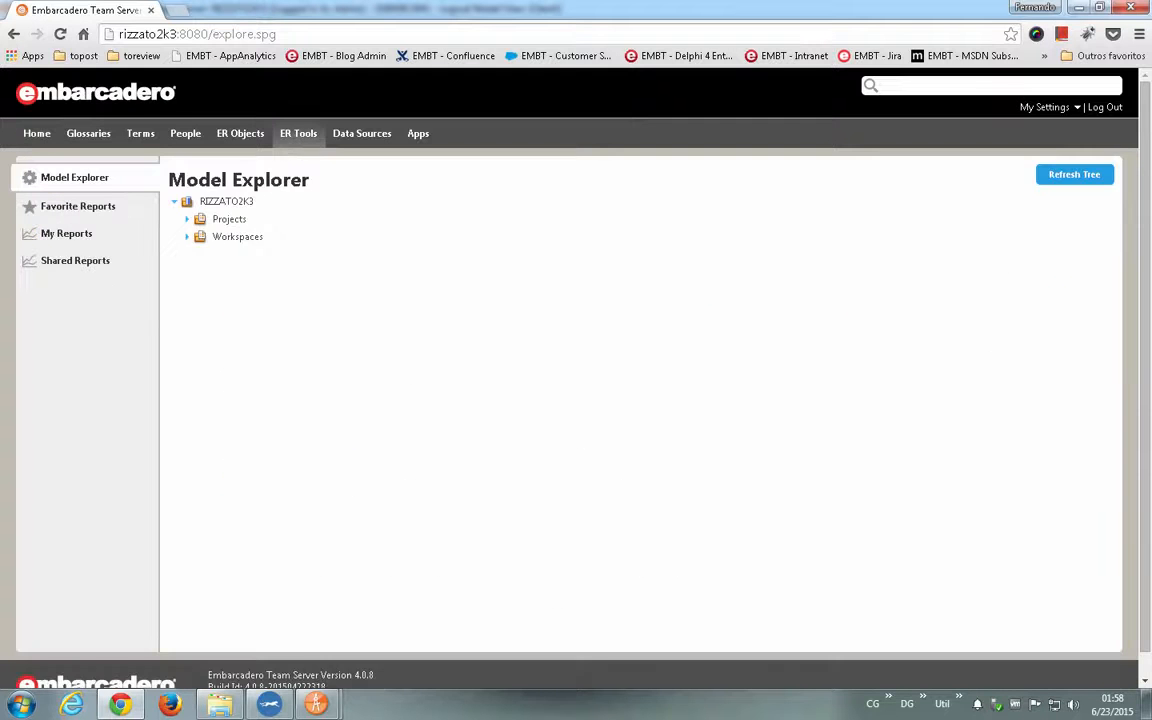
- Expand Projects and its CodeRage, Demo, eCommerce, SAMPLE and Retail folders to see the published models
{"action": "left_click", "coordinate": [186, 219]}
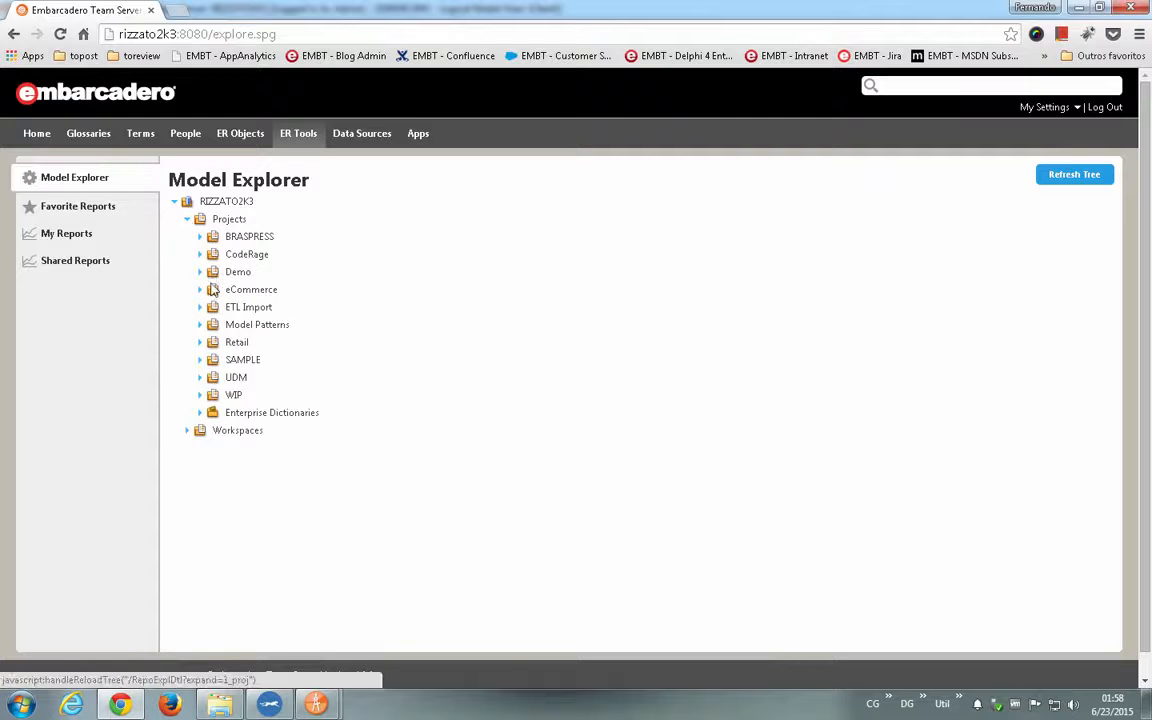
{"action": "left_click", "coordinate": [200, 256]}
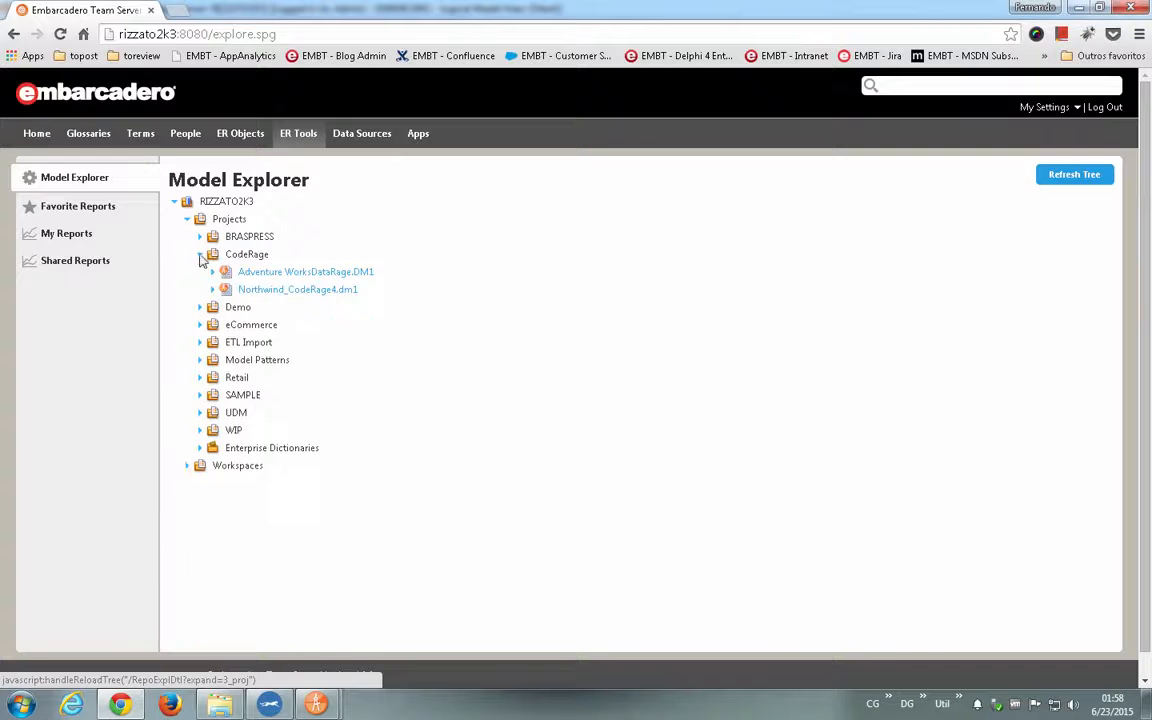
{"action": "left_click", "coordinate": [200, 307]}
{"action": "left_click", "coordinate": [200, 379]}
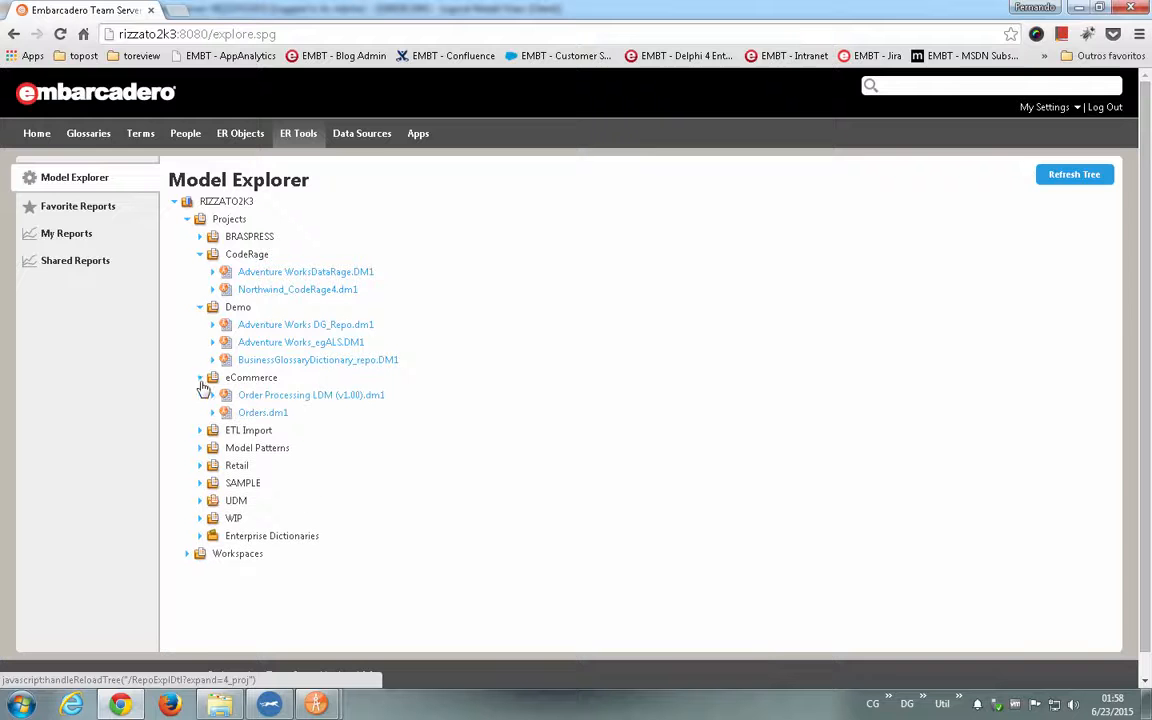
{"action": "left_click", "coordinate": [200, 483]}
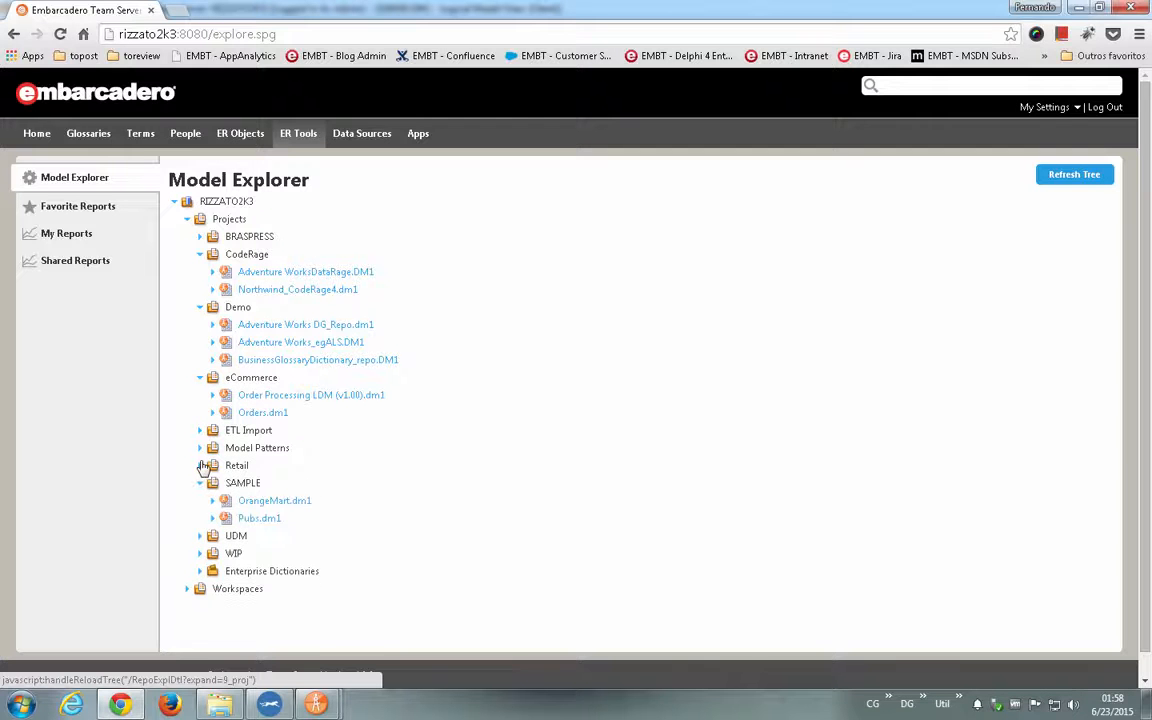
{"action": "left_click", "coordinate": [200, 465]}
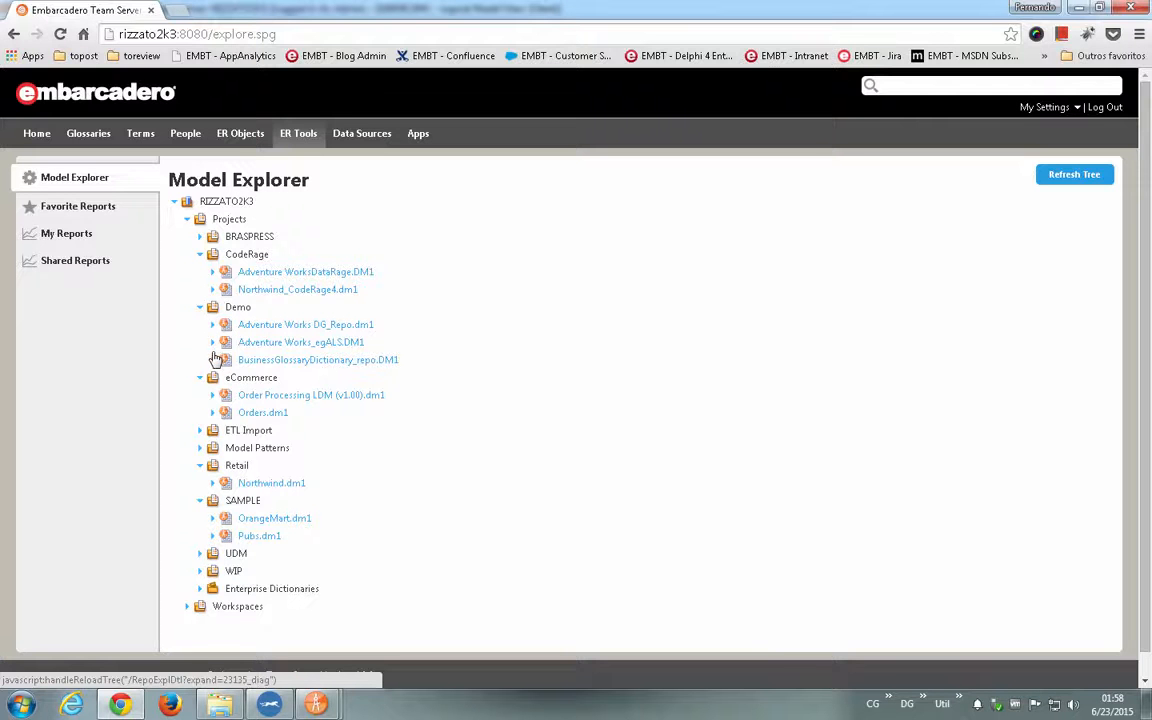
- Expand the Model Patterns project down to GIMDB.DM1's Logical model to list its submodels
{"action": "left_click", "coordinate": [200, 448]}
{"action": "left_click", "coordinate": [212, 466]}
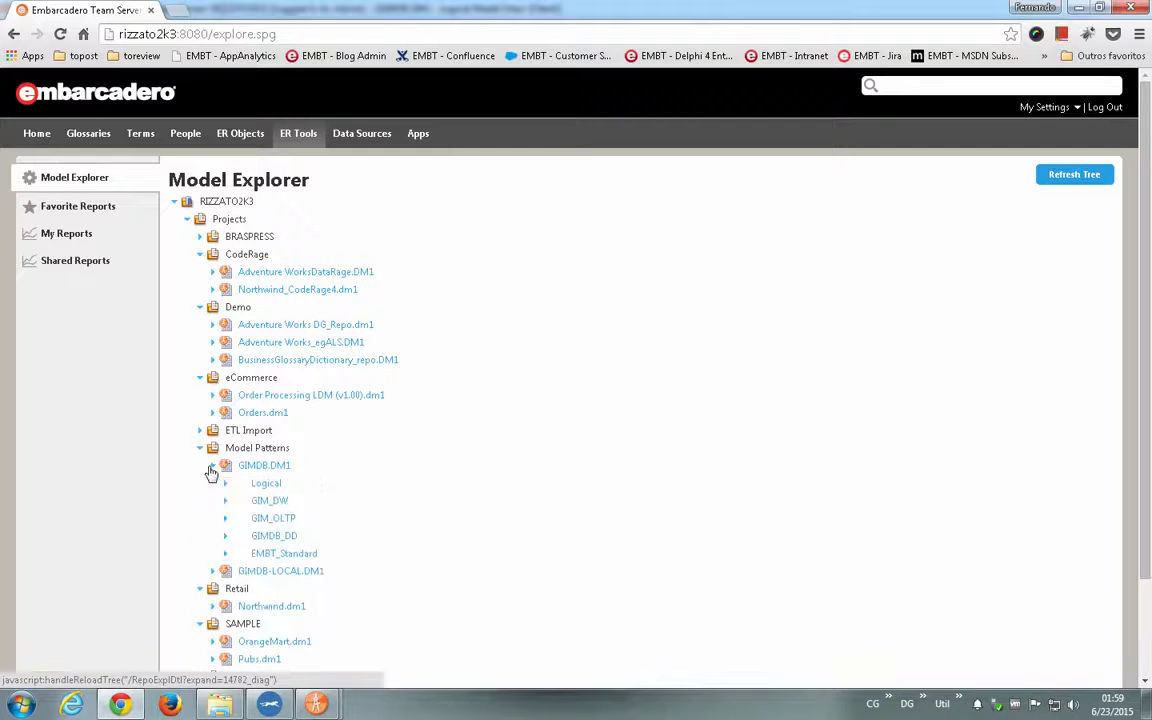
{"action": "scroll", "coordinate": [212, 473], "scroll_direction": "down", "scroll_amount": 2}
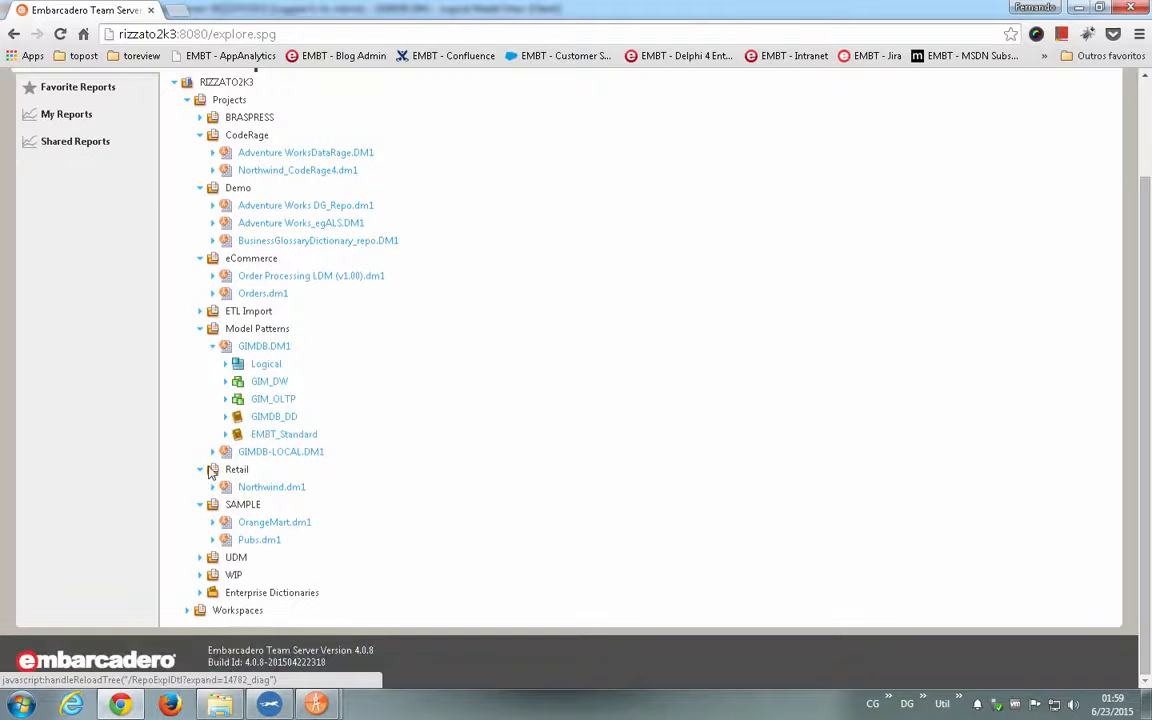
{"action": "left_click", "coordinate": [226, 364]}
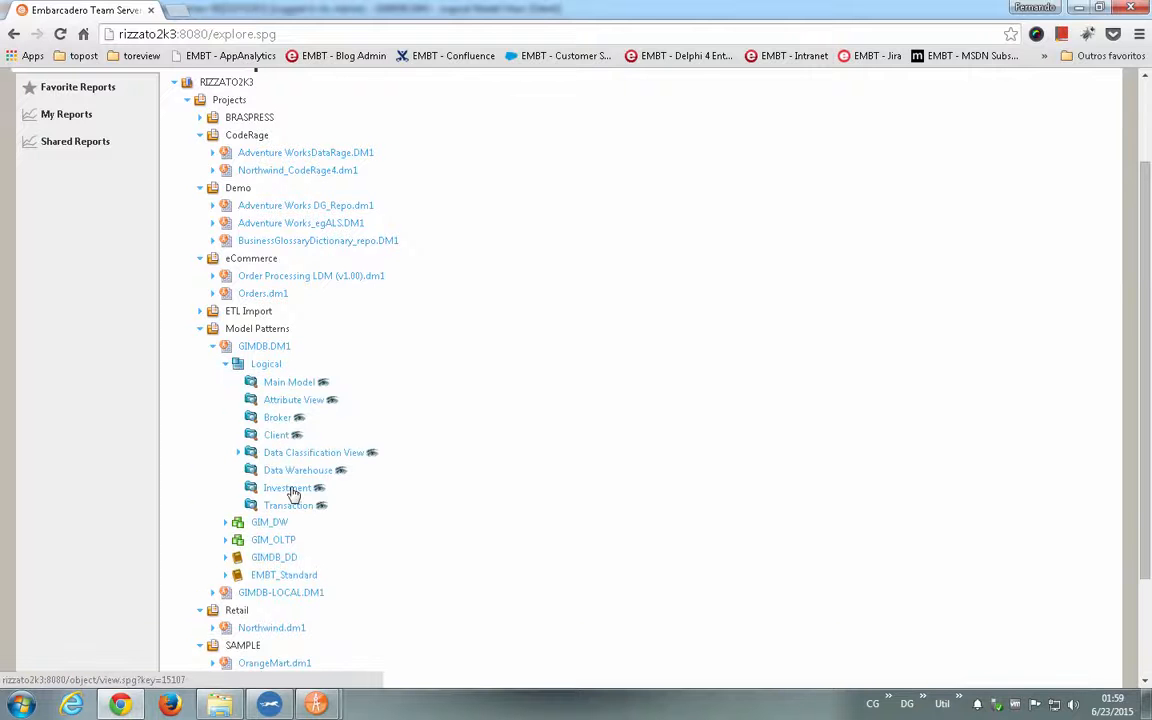
{"action": "mouse_move", "coordinate": [293, 495]}
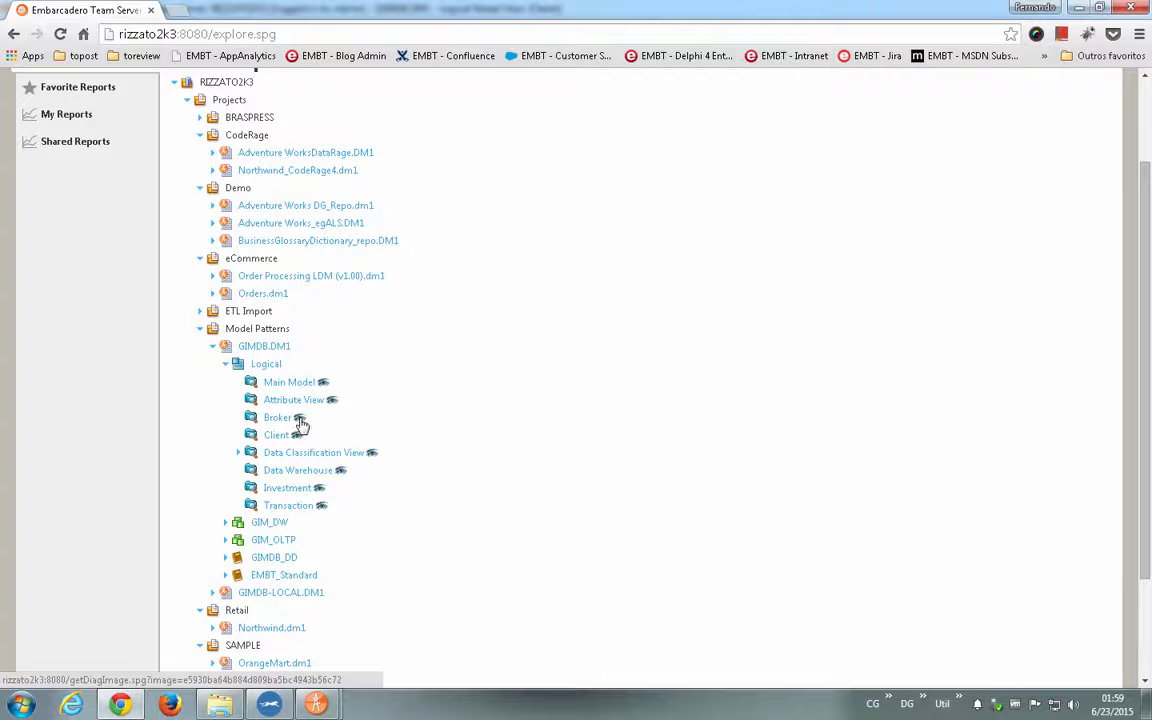
- Check the Client submodel in ER/Studio Data Architect, then return to Chrome and open the same submodel's diagram image
{"action": "mouse_move", "coordinate": [316, 705]}
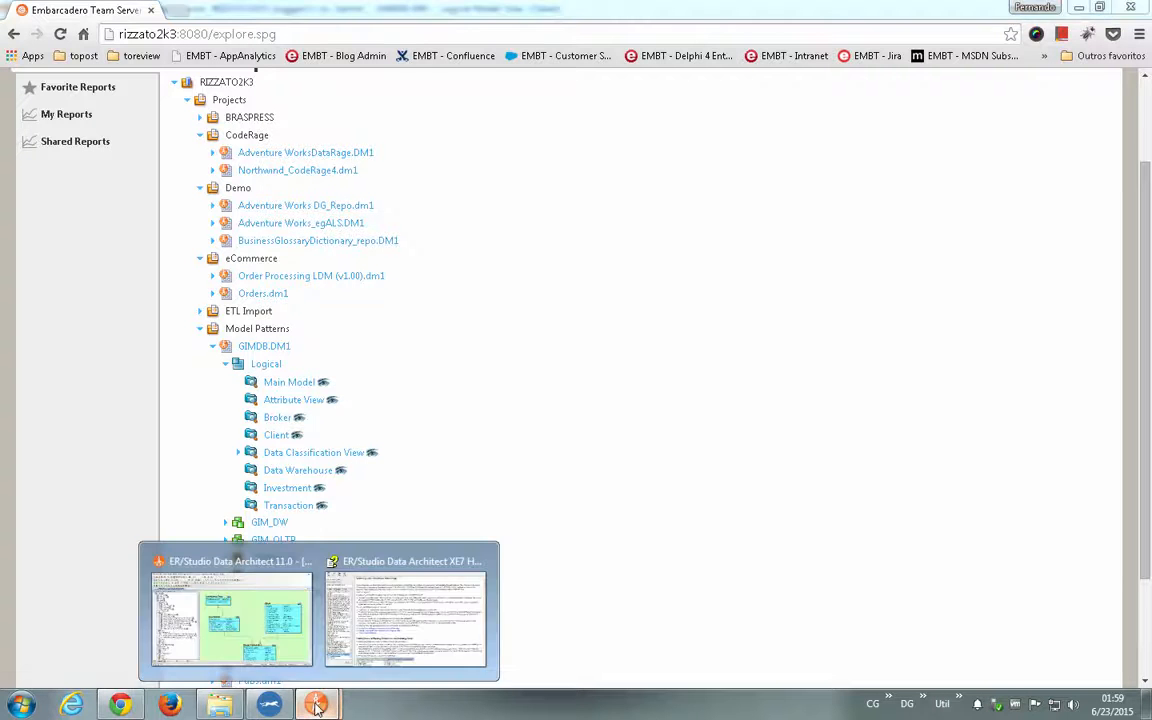
{"action": "left_click", "coordinate": [240, 570]}
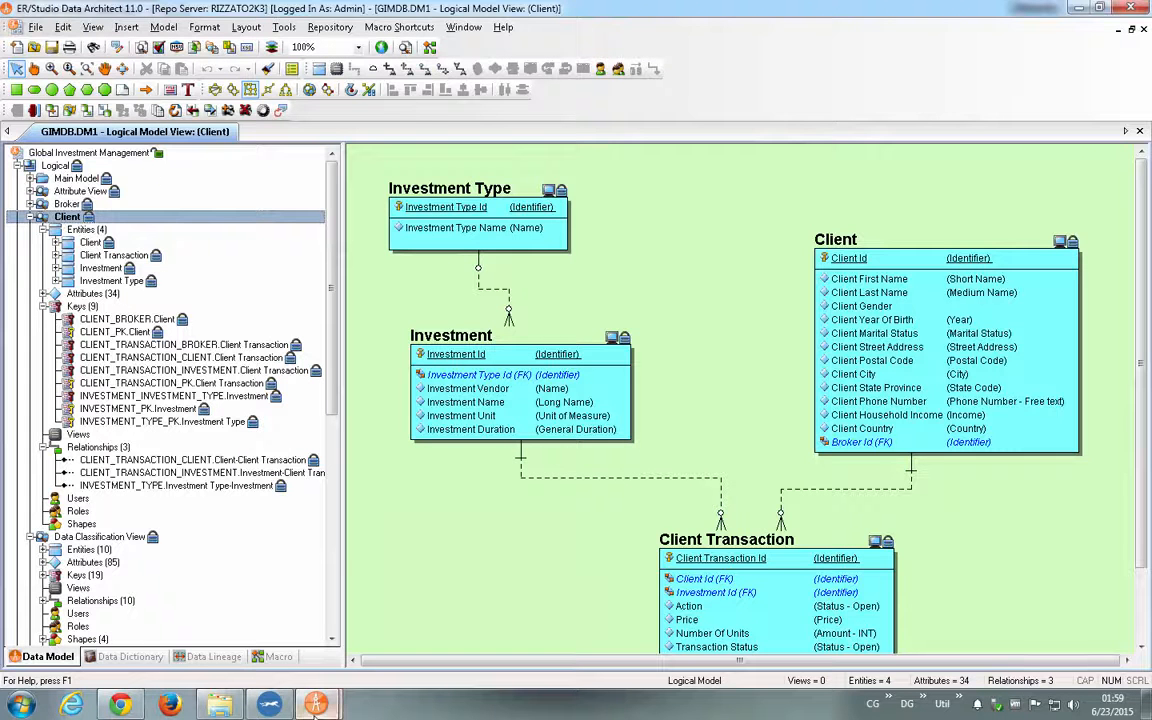
{"action": "left_click", "coordinate": [120, 705]}
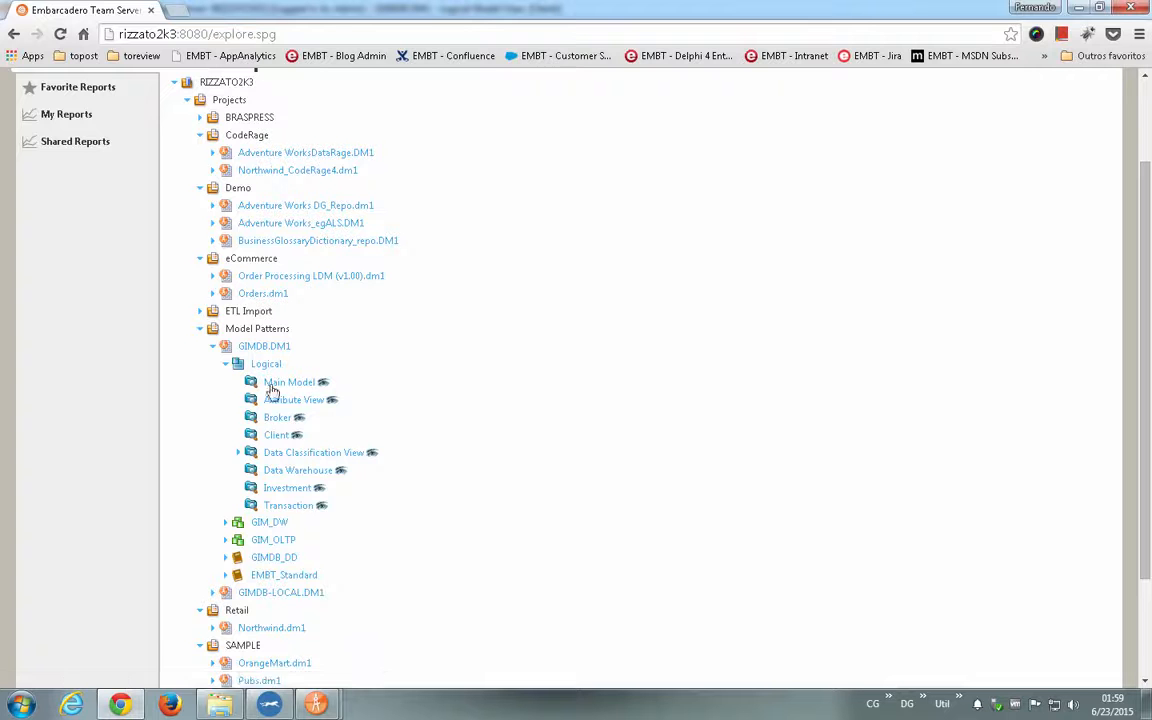
{"action": "left_click", "coordinate": [296, 436]}
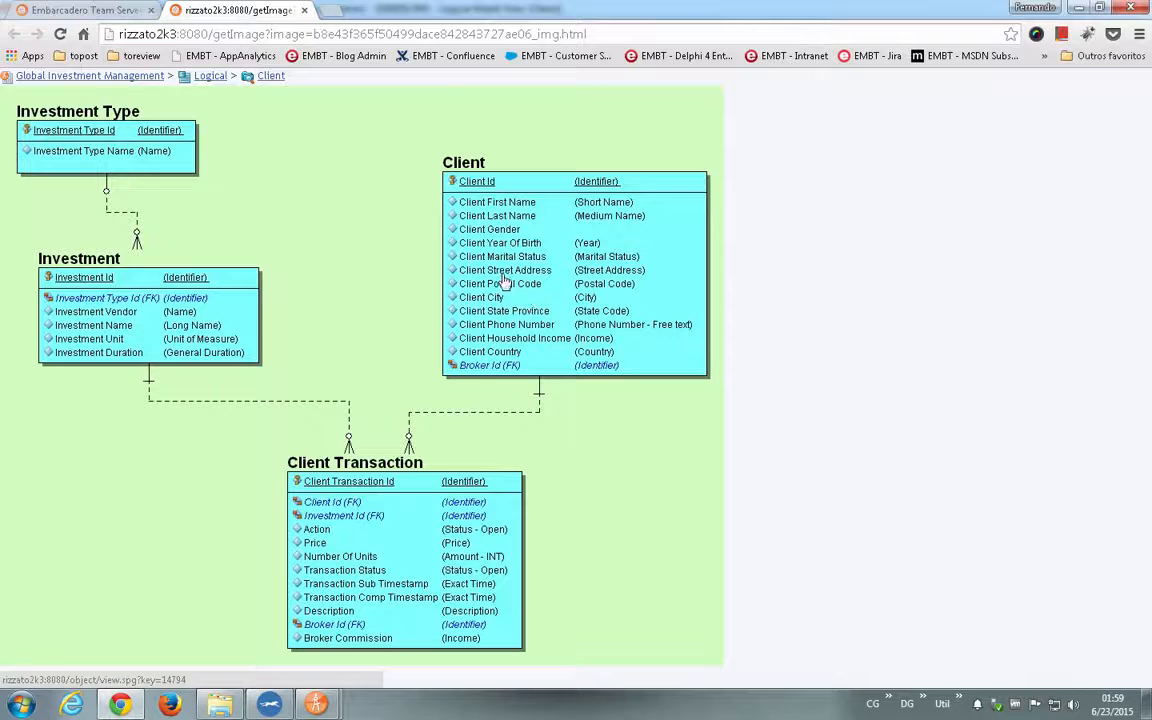
- Open the Client entity's page from the diagram image and review its definition and attributes
{"action": "left_click", "coordinate": [478, 168]}
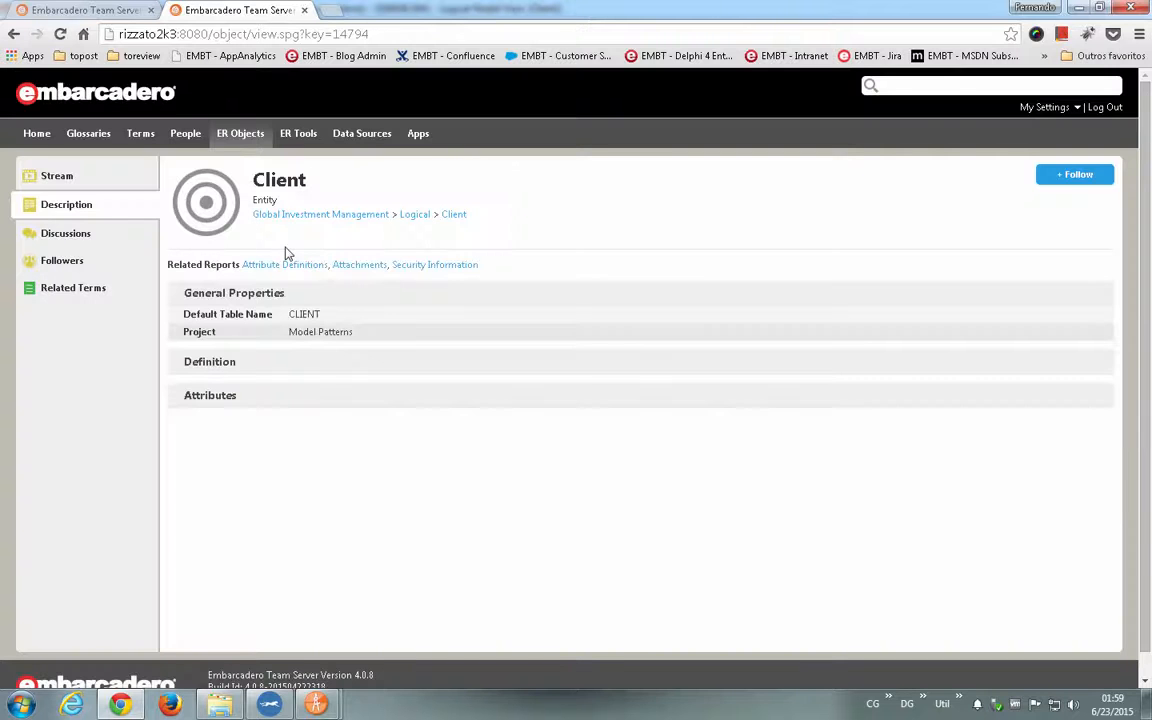
{"action": "left_click", "coordinate": [222, 364]}
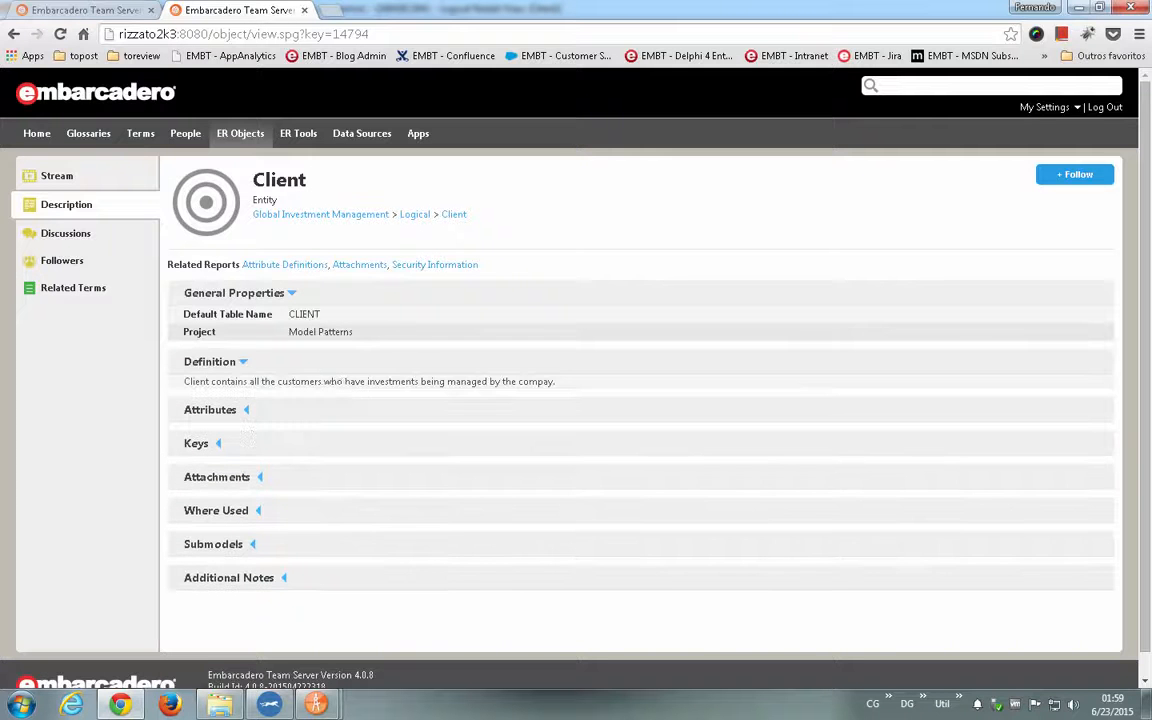
{"action": "left_click", "coordinate": [210, 408]}
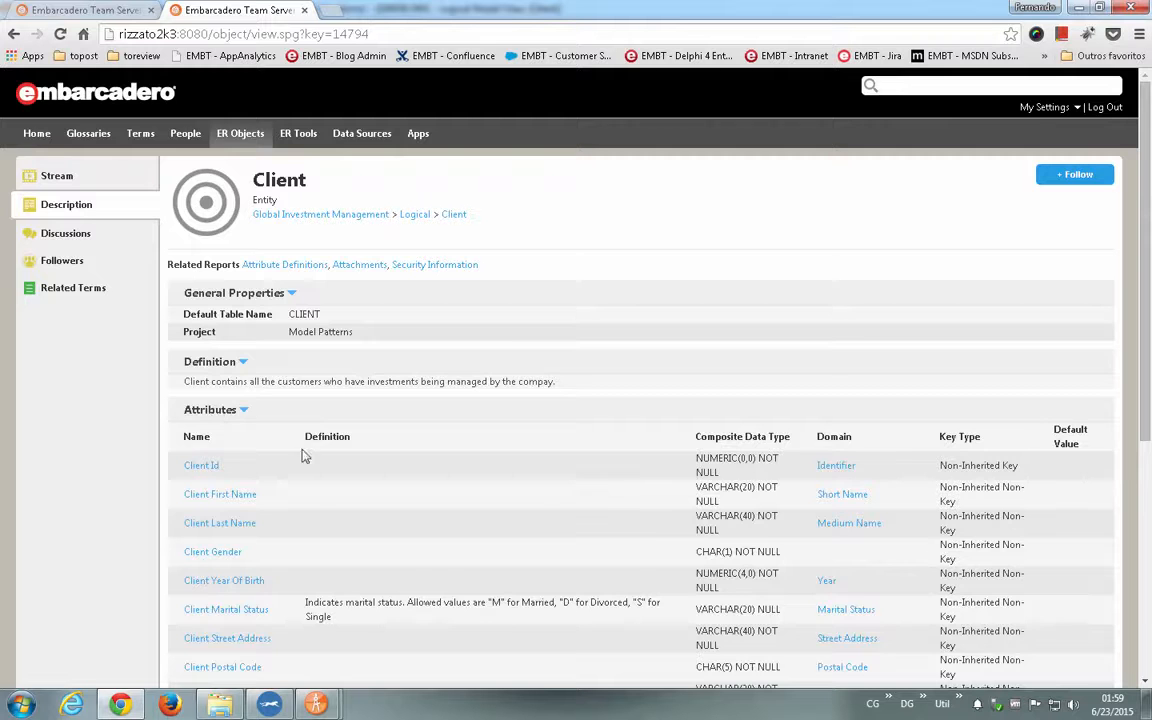
{"action": "scroll", "coordinate": [360, 488], "scroll_direction": "down", "scroll_amount": 3}
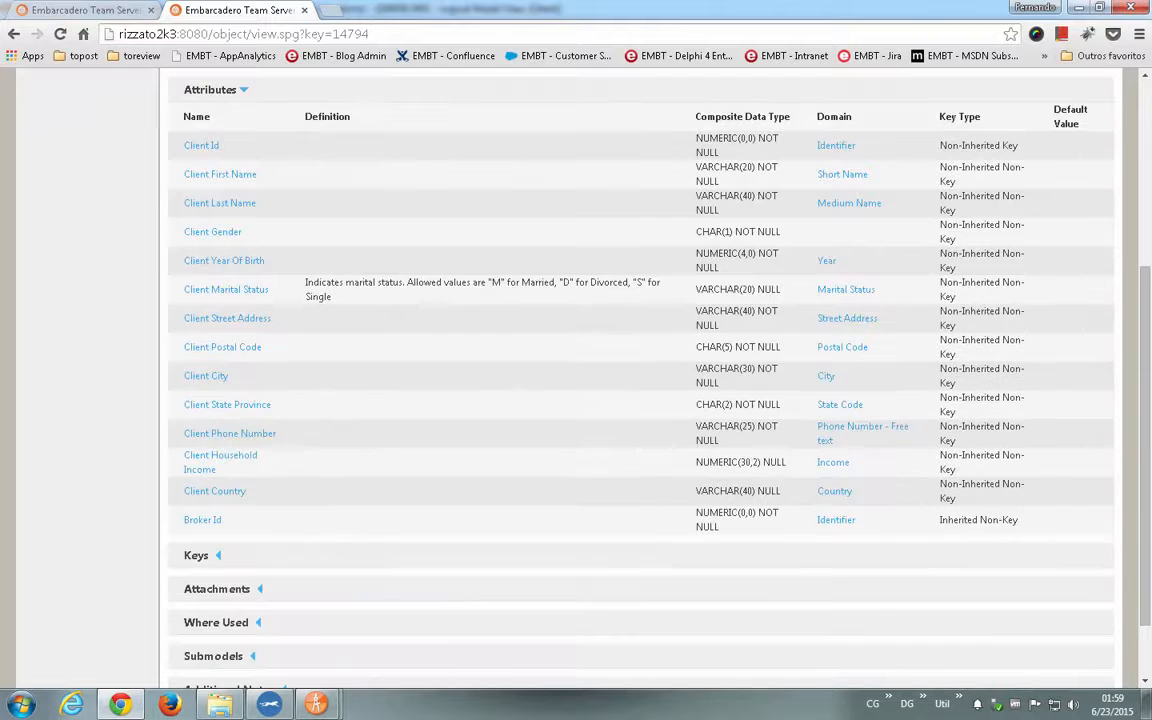
{"action": "scroll", "coordinate": [464, 298], "scroll_direction": "down", "scroll_amount": 1}
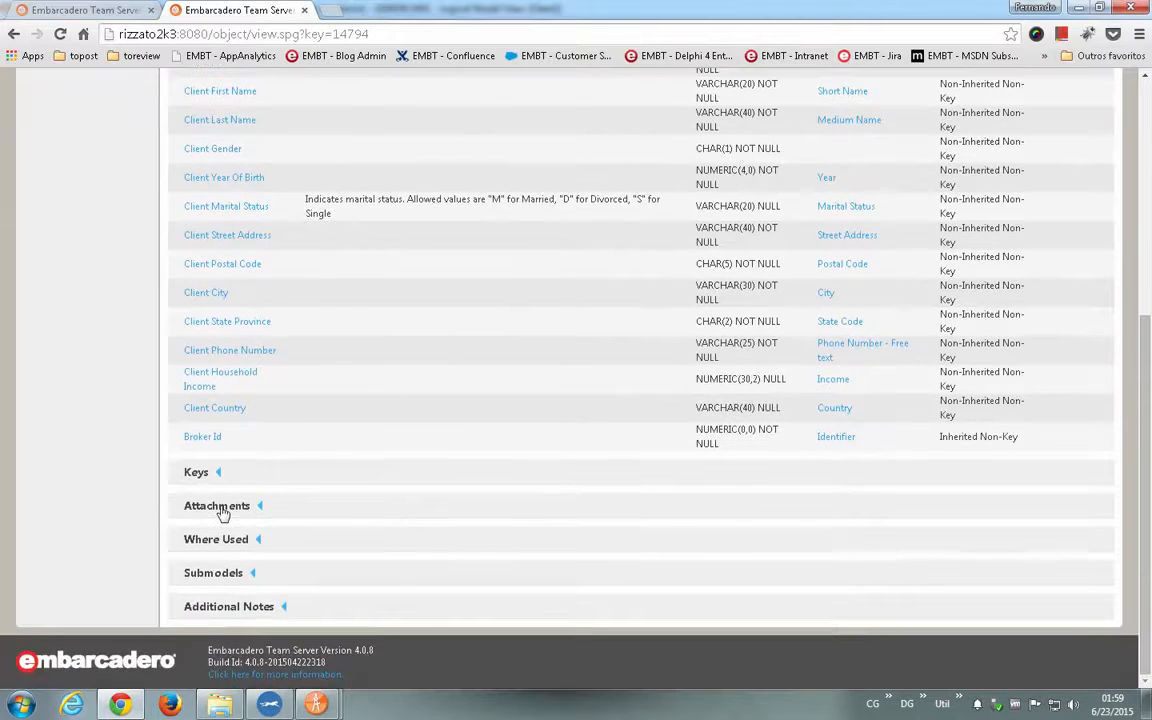
- Examine the Client entity's keys, attachments, where-used objects and submodels, collapsing the where-used and submodel details again
{"action": "left_click", "coordinate": [220, 508]}
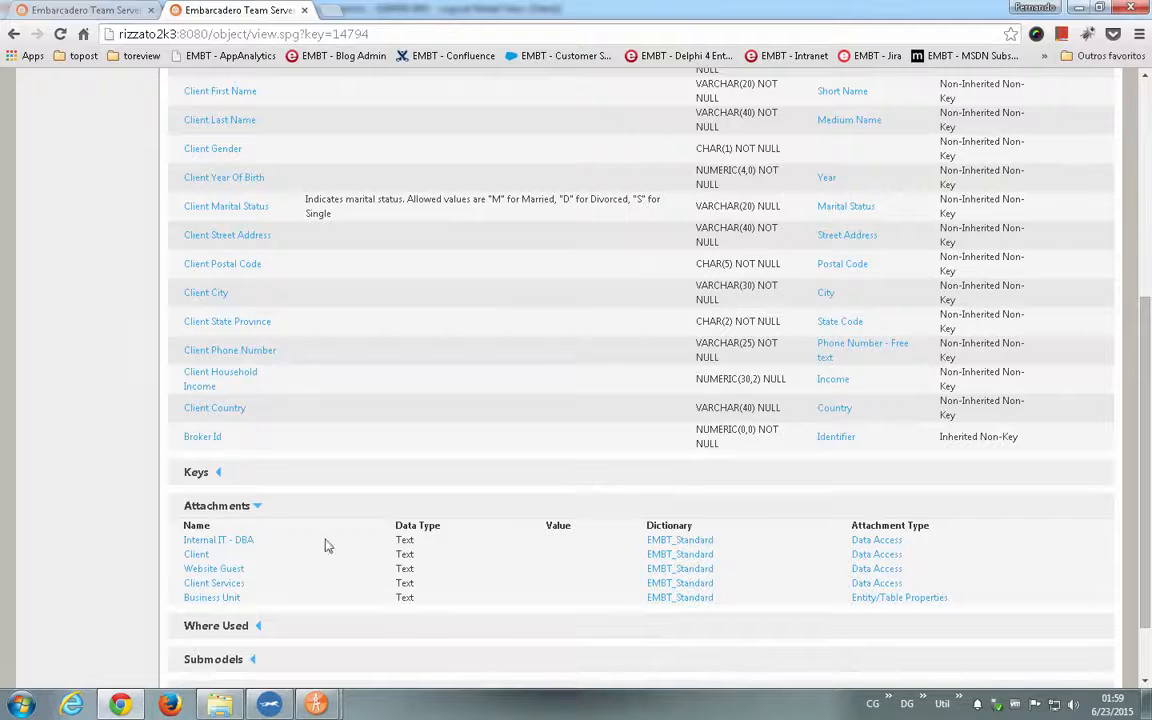
{"action": "left_click", "coordinate": [200, 474]}
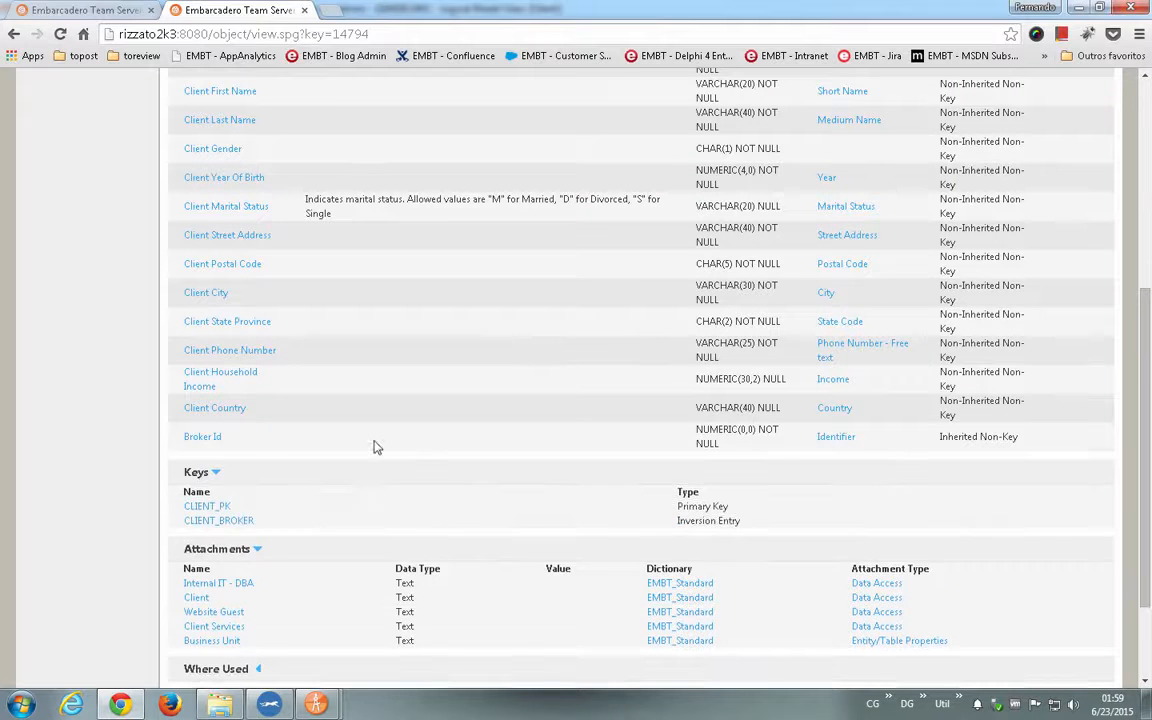
{"action": "scroll", "coordinate": [375, 447], "scroll_direction": "down", "scroll_amount": 2}
{"action": "left_click", "coordinate": [231, 541]}
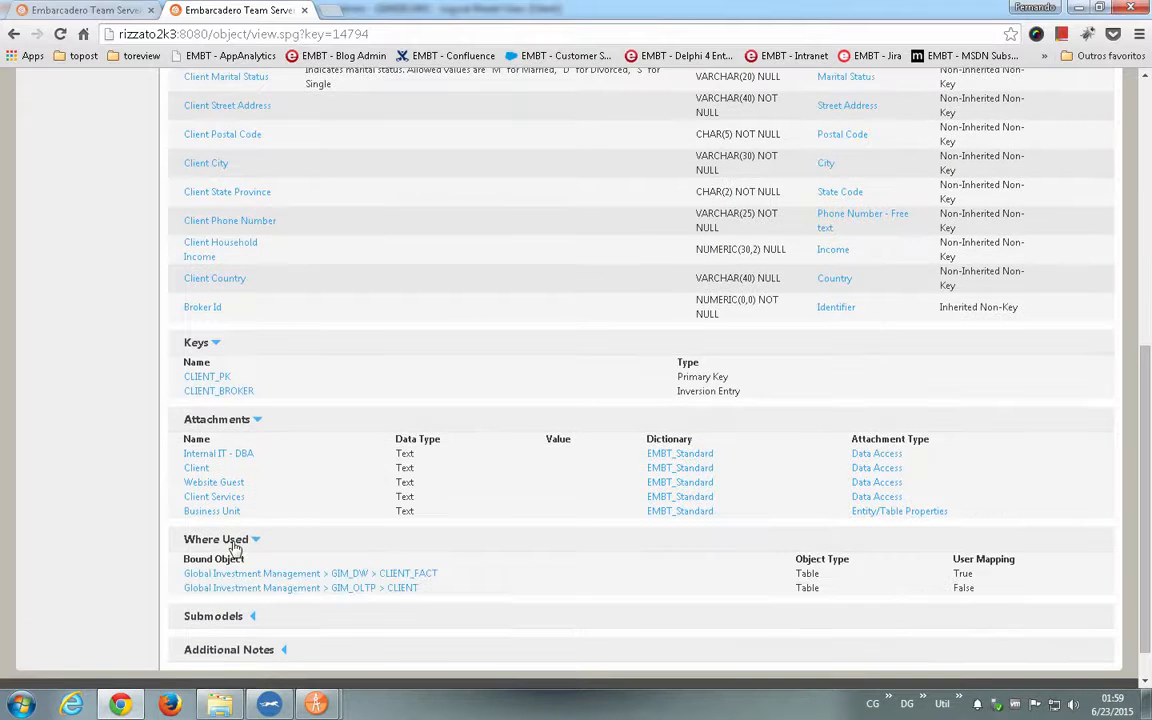
{"action": "left_click", "coordinate": [232, 543]}
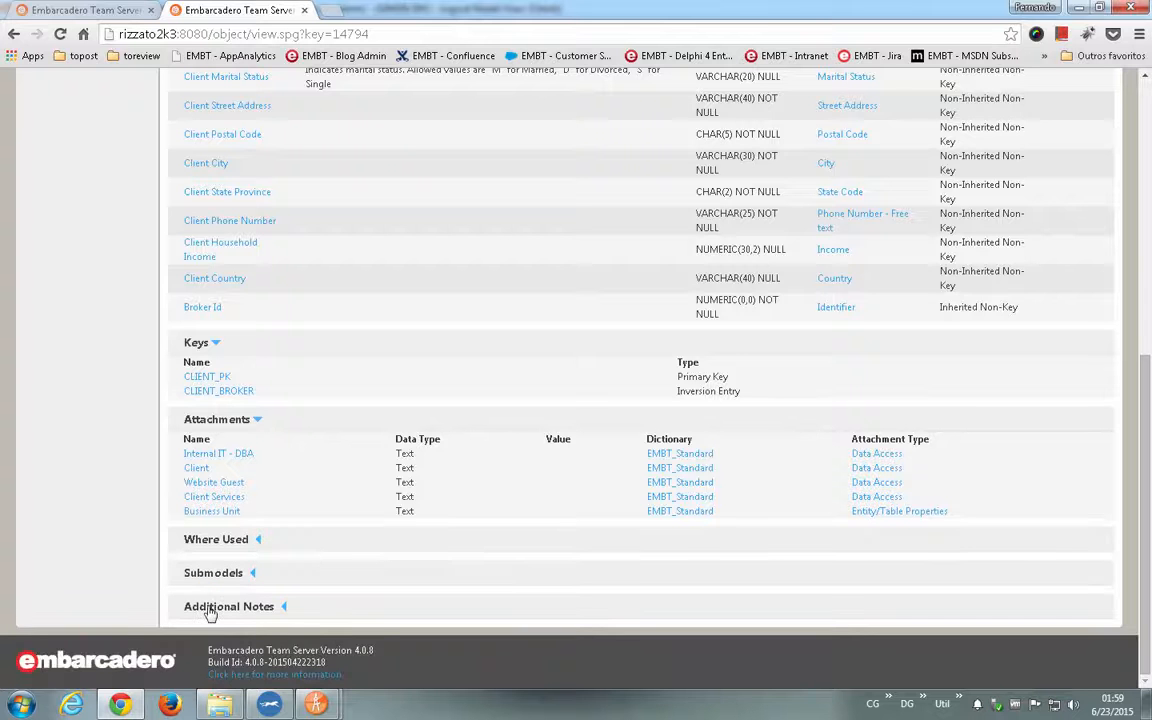
{"action": "left_click", "coordinate": [221, 578]}
{"action": "scroll", "coordinate": [221, 578], "scroll_direction": "down", "scroll_amount": 2}
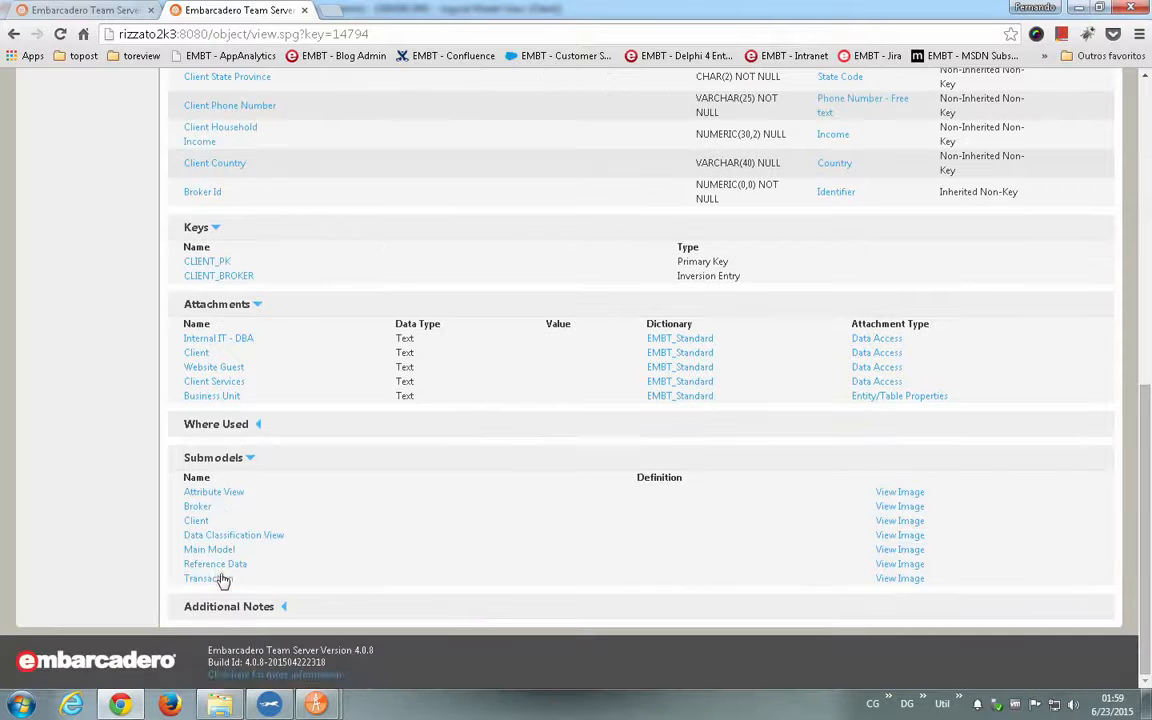
{"action": "left_click", "coordinate": [214, 459]}
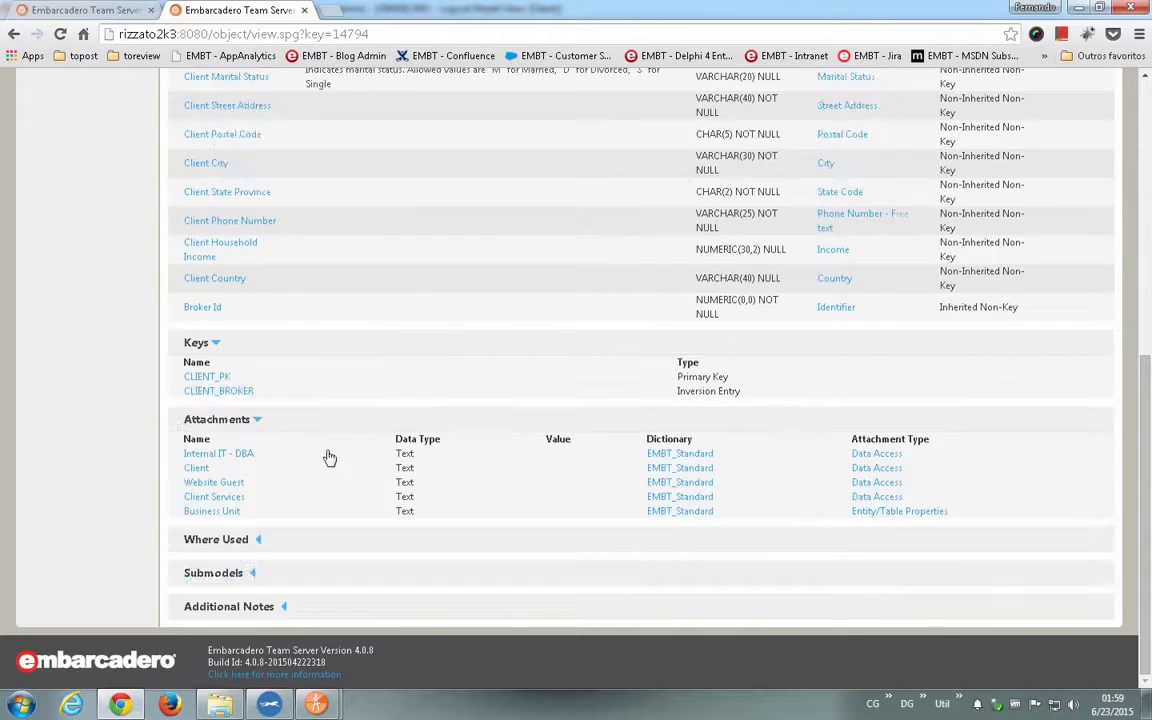
{"action": "scroll", "coordinate": [329, 458], "scroll_direction": "up", "scroll_amount": 10}
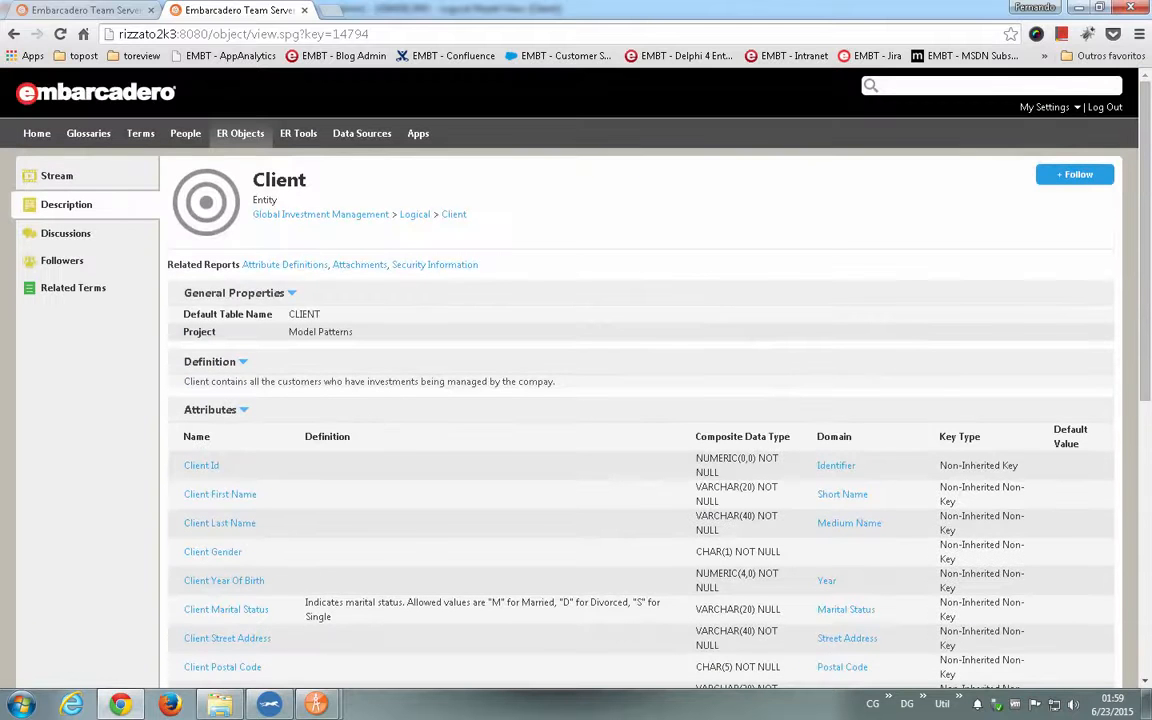
- Return to the Model Explorer and view the summary of the Adventure WorksDataRage.DM1 model
{"action": "left_click", "coordinate": [298, 136]}
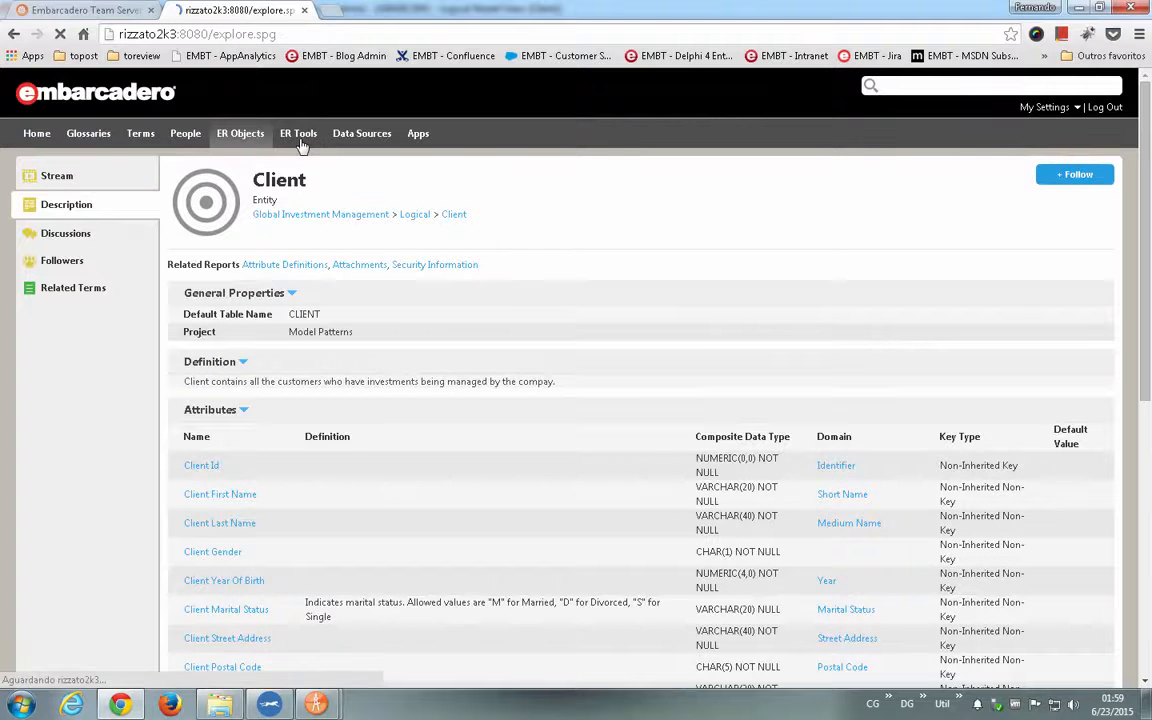
{"action": "mouse_move", "coordinate": [278, 275]}
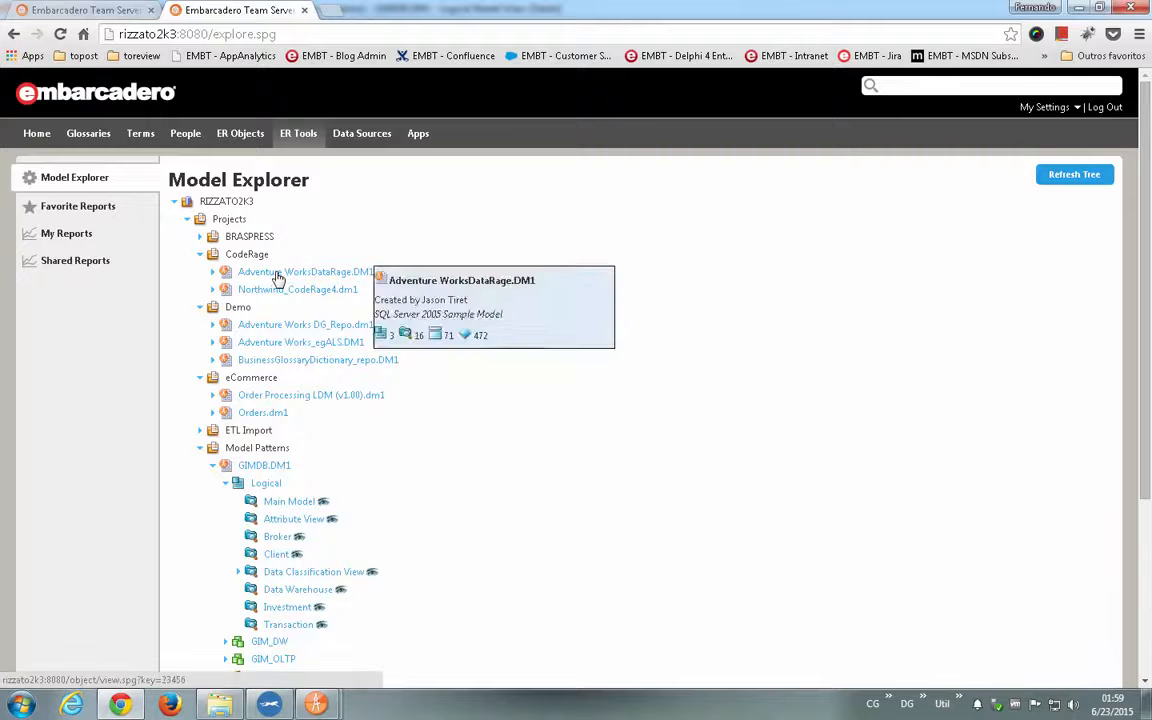
- View the Broker submodel's diagram image and the Broker entity's description and stream, then close that page
{"action": "left_click", "coordinate": [298, 538]}
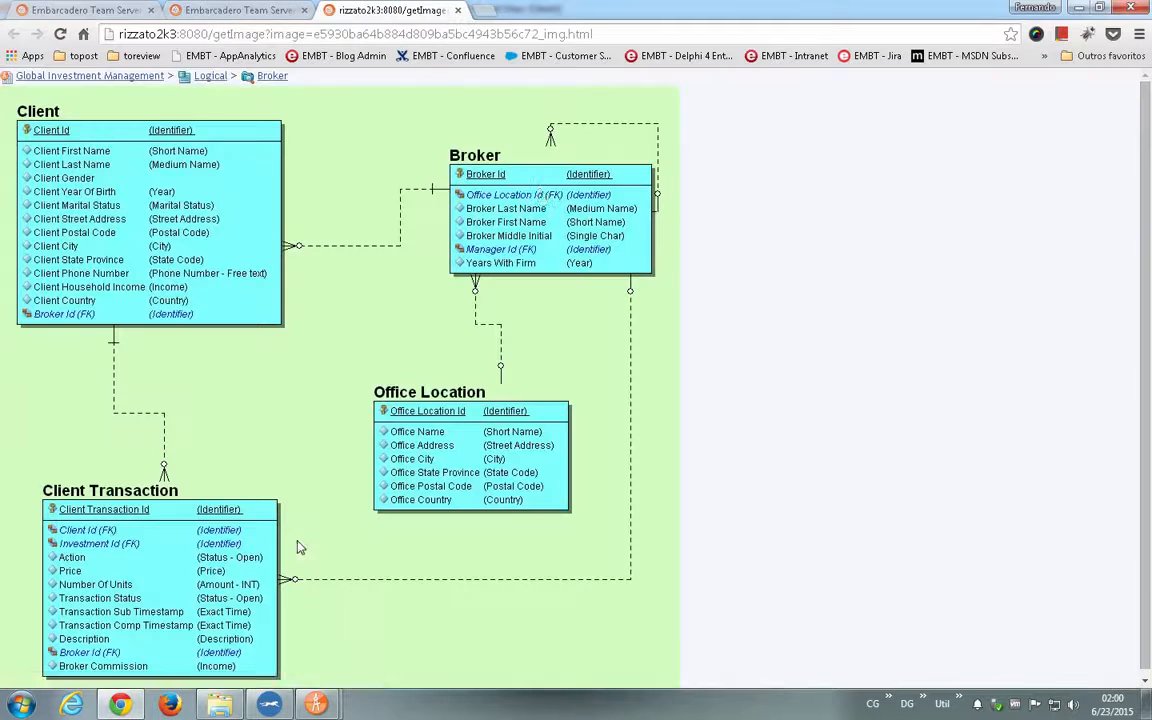
{"action": "left_click", "coordinate": [545, 183]}
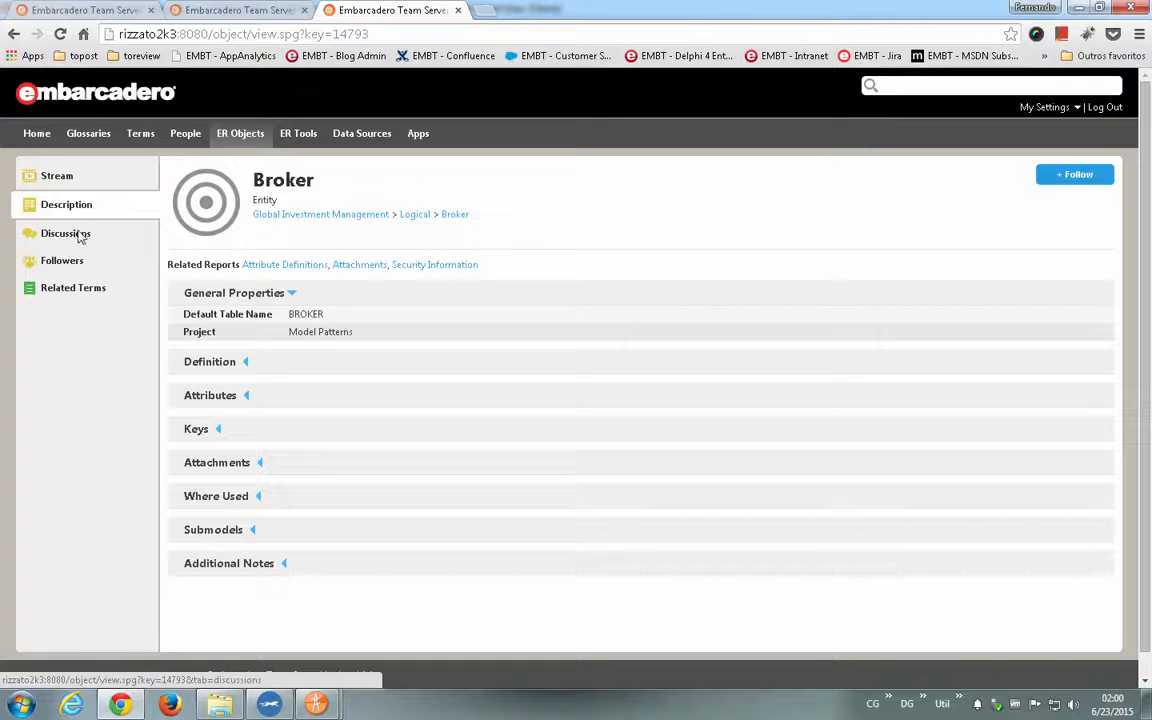
{"action": "left_click", "coordinate": [67, 177]}
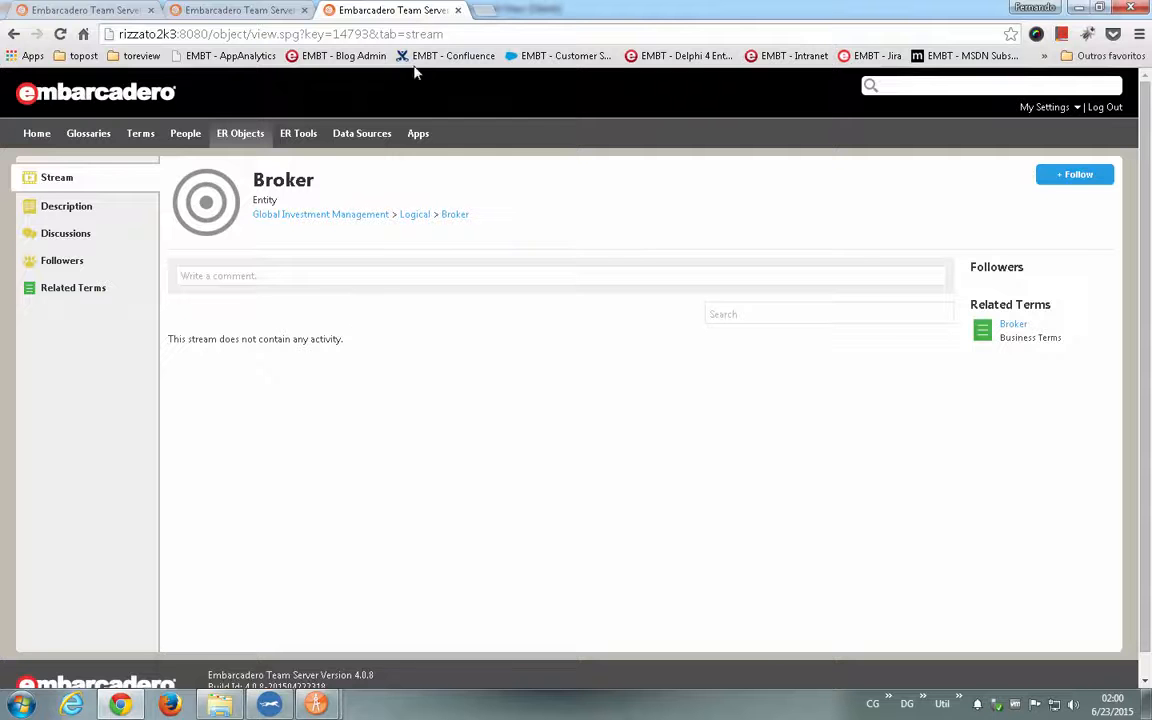
{"action": "left_click", "coordinate": [458, 10]}
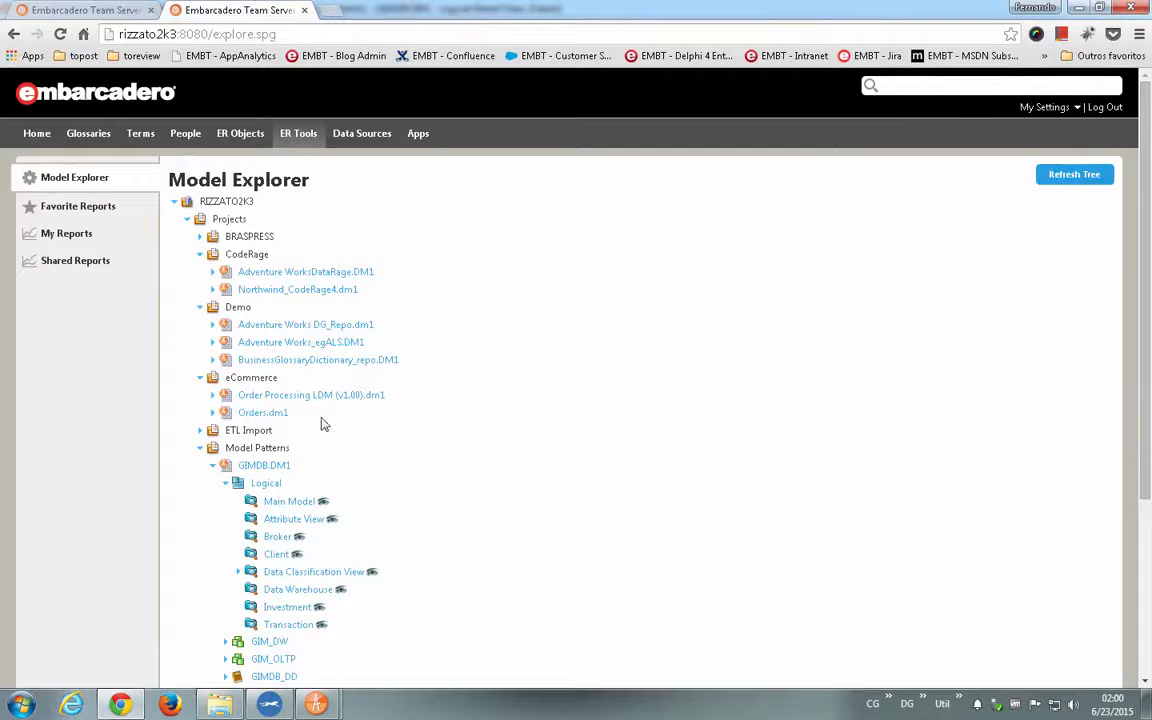
- Open the Client entity from the Client submodel's diagram image and review its stream, description and discussions
{"action": "left_click", "coordinate": [295, 554]}
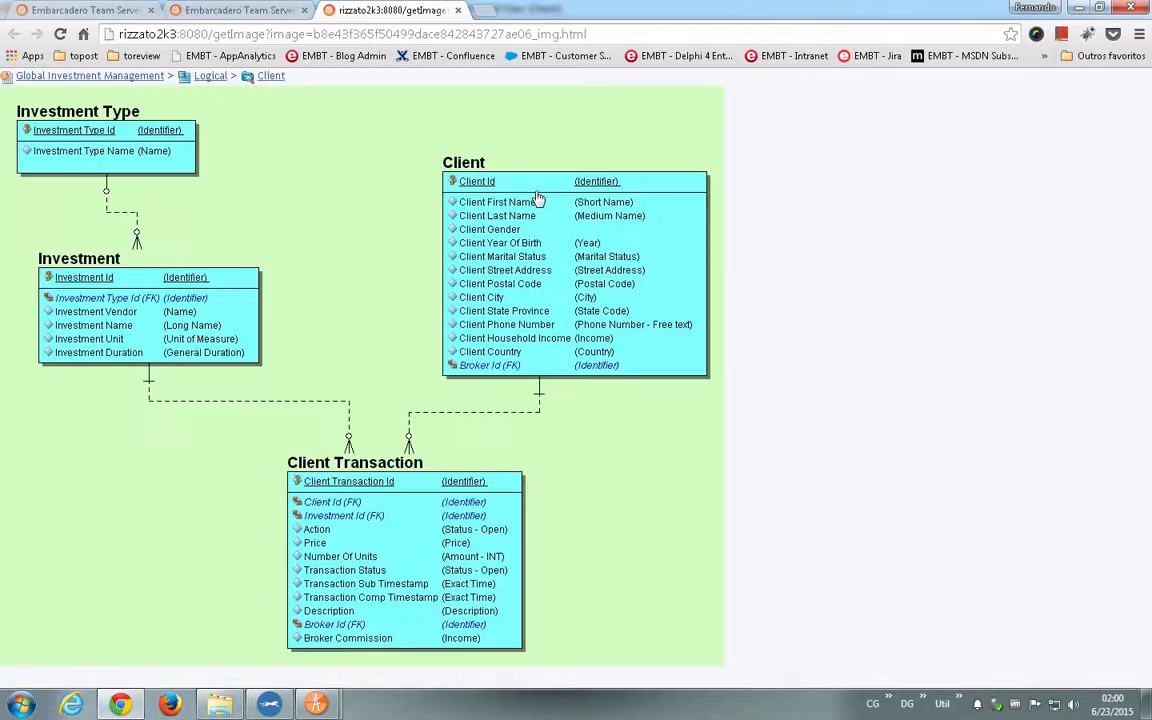
{"action": "left_click", "coordinate": [538, 200]}
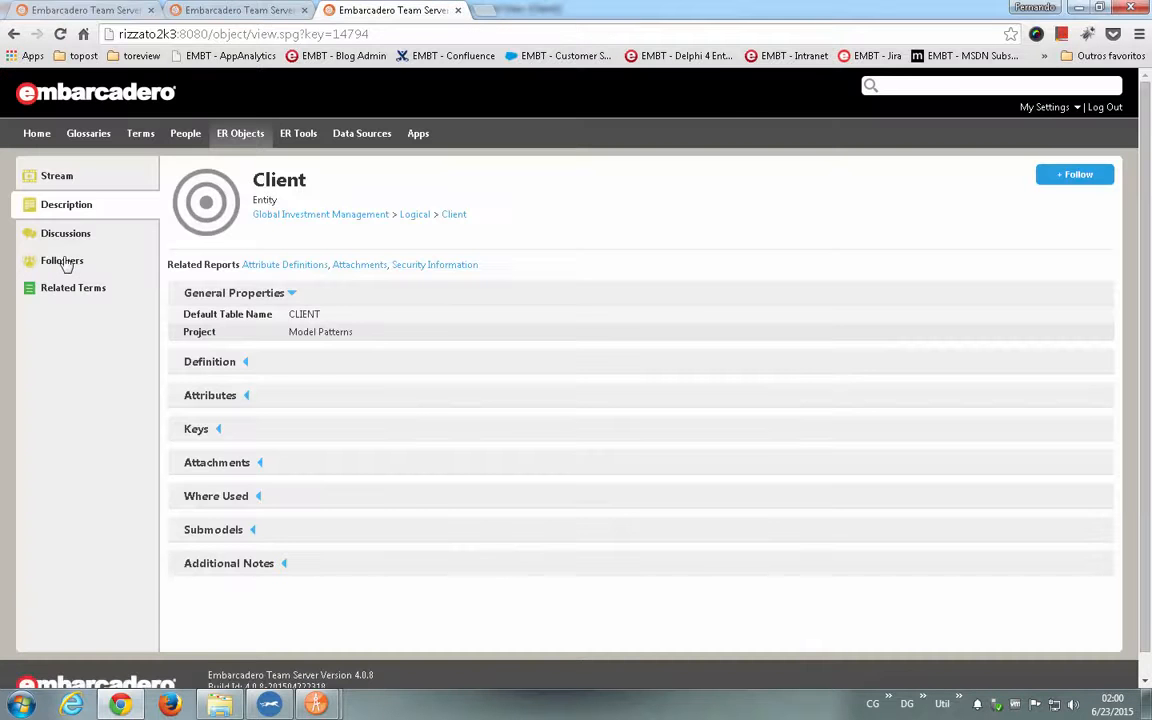
{"action": "left_click", "coordinate": [64, 176]}
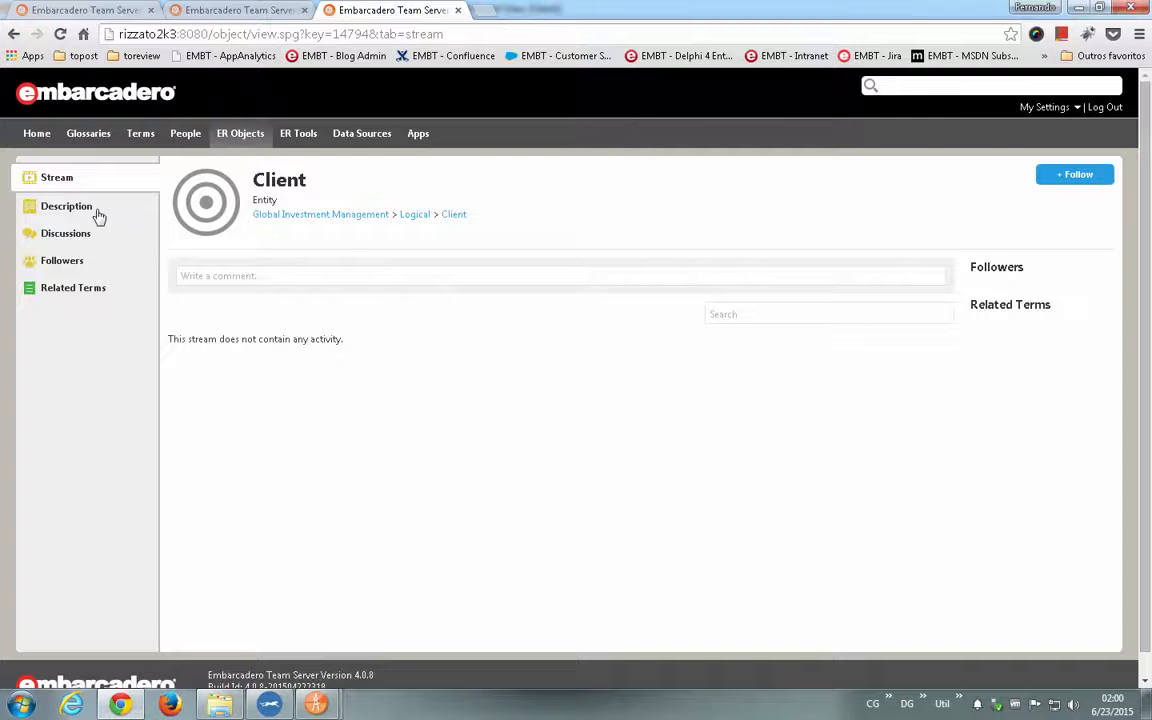
{"action": "left_click", "coordinate": [66, 210]}
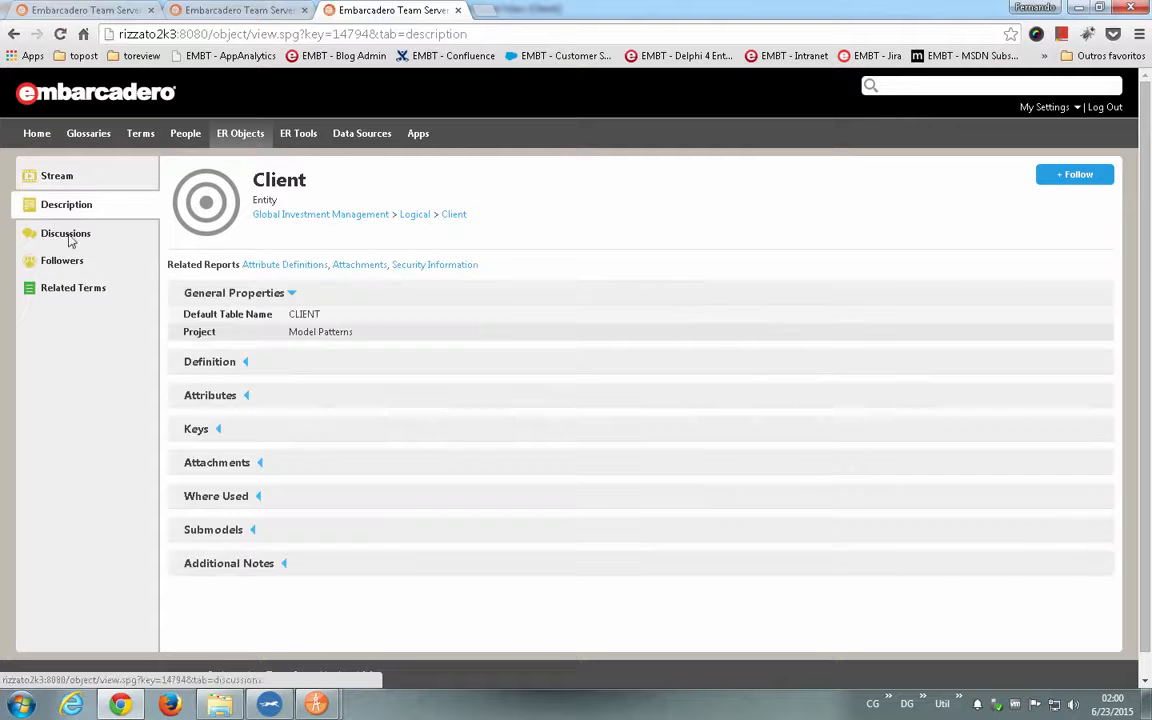
{"action": "left_click", "coordinate": [68, 236]}
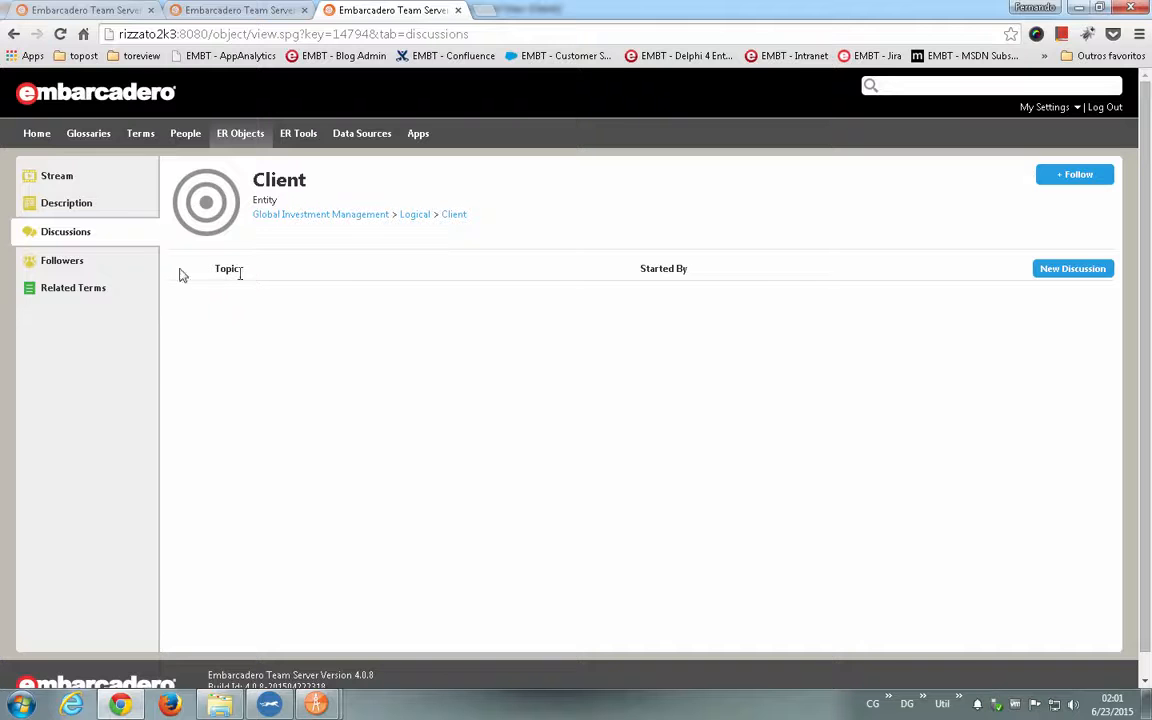
{"action": "left_click", "coordinate": [55, 205]}
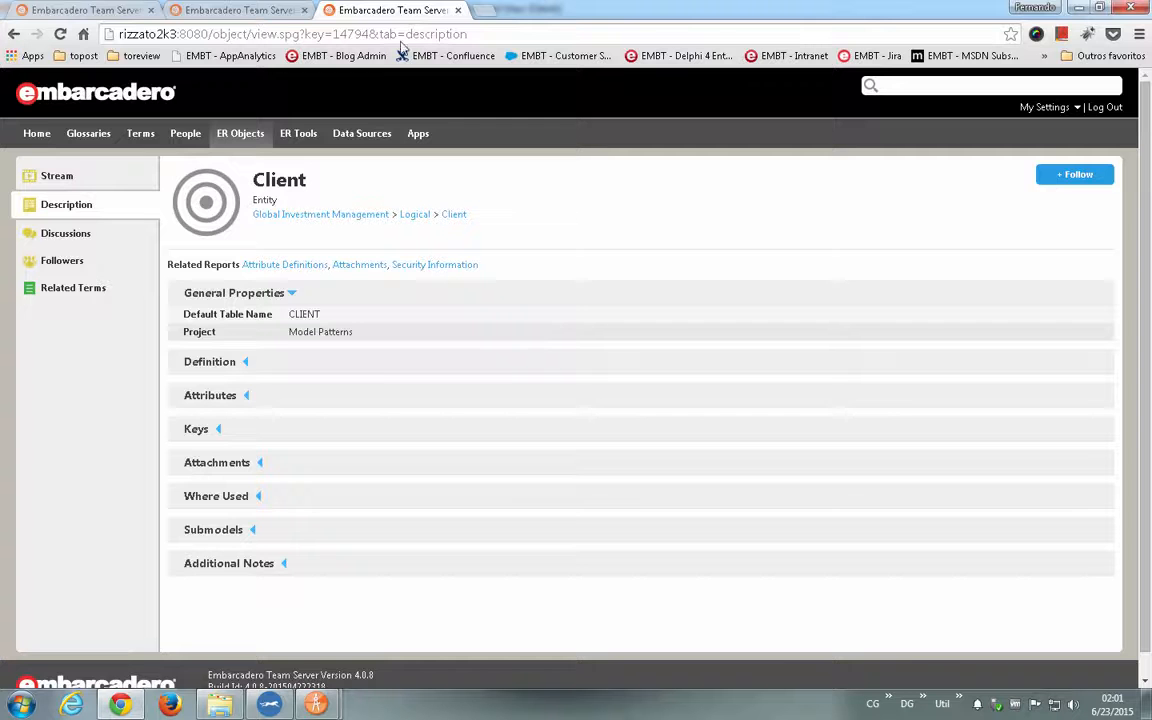
- Check the home activity stream, then search the ER objects for "client" and filter the matches to tables
{"action": "left_click", "coordinate": [37, 136]}
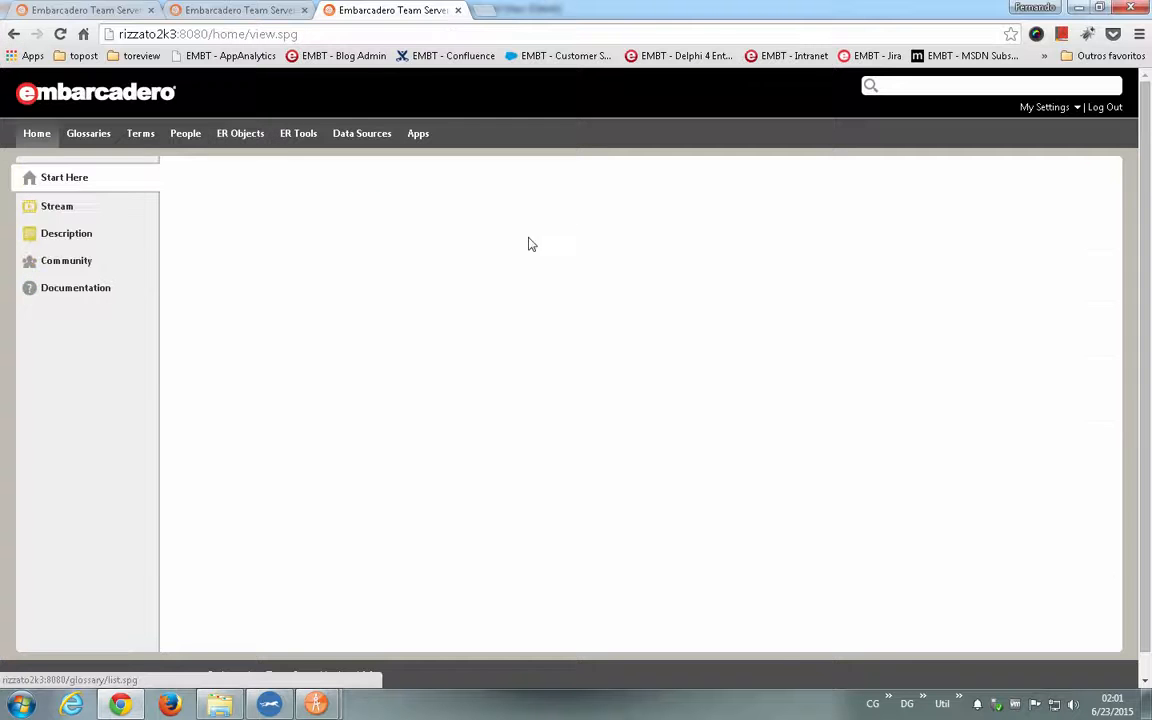
{"action": "left_click", "coordinate": [62, 208]}
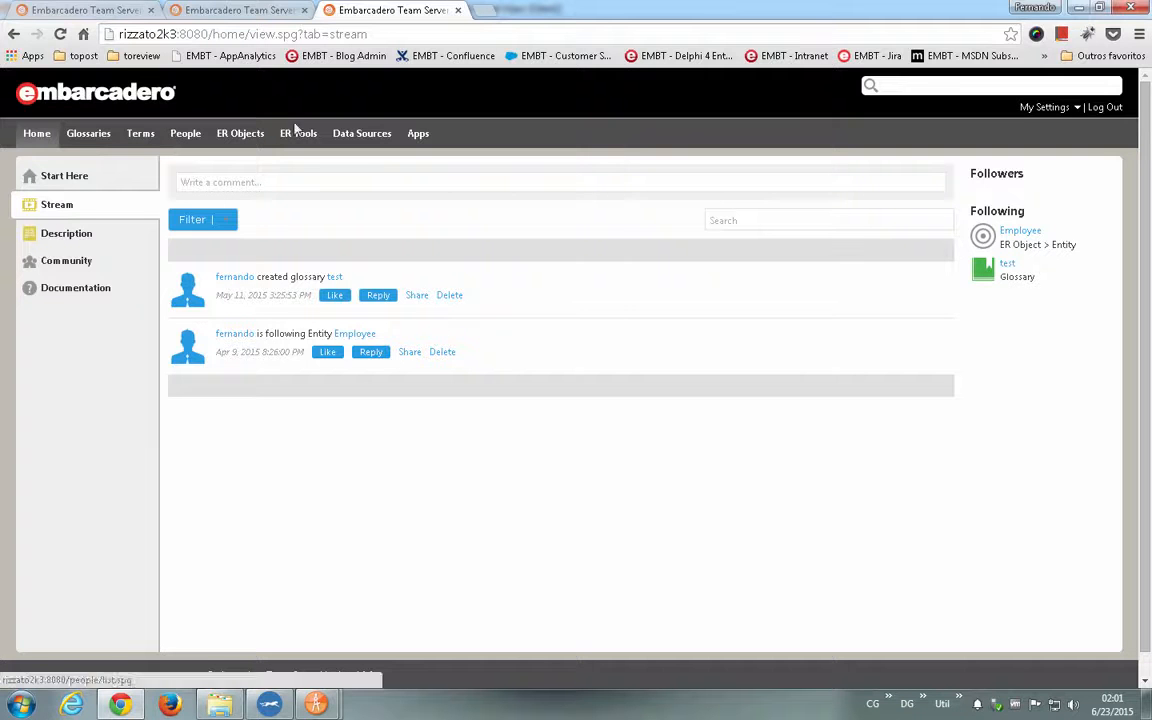
{"action": "left_click", "coordinate": [243, 137]}
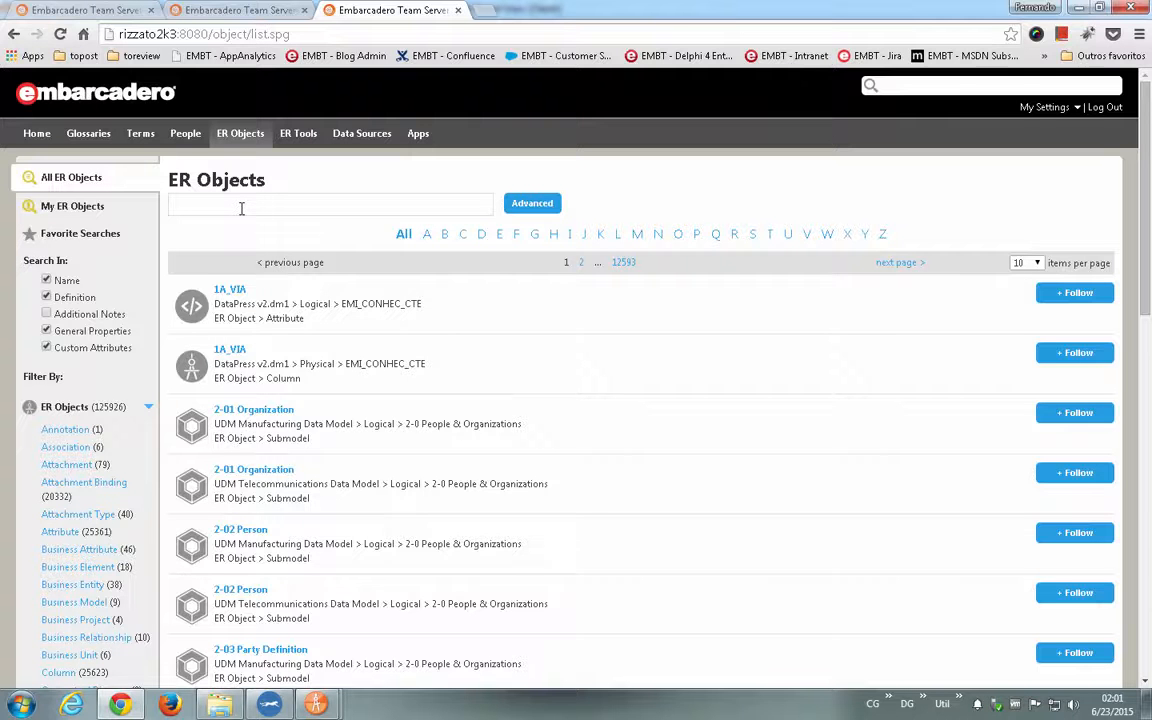
{"action": "type", "text": "client"}
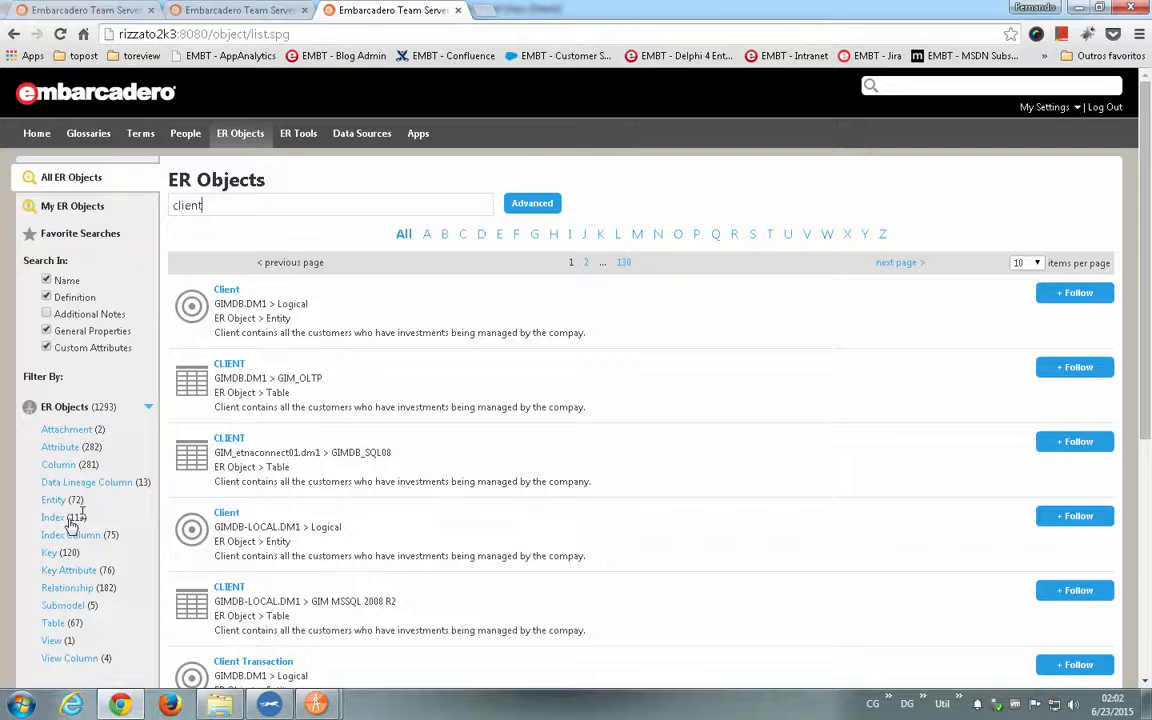
{"action": "left_click", "coordinate": [54, 628]}
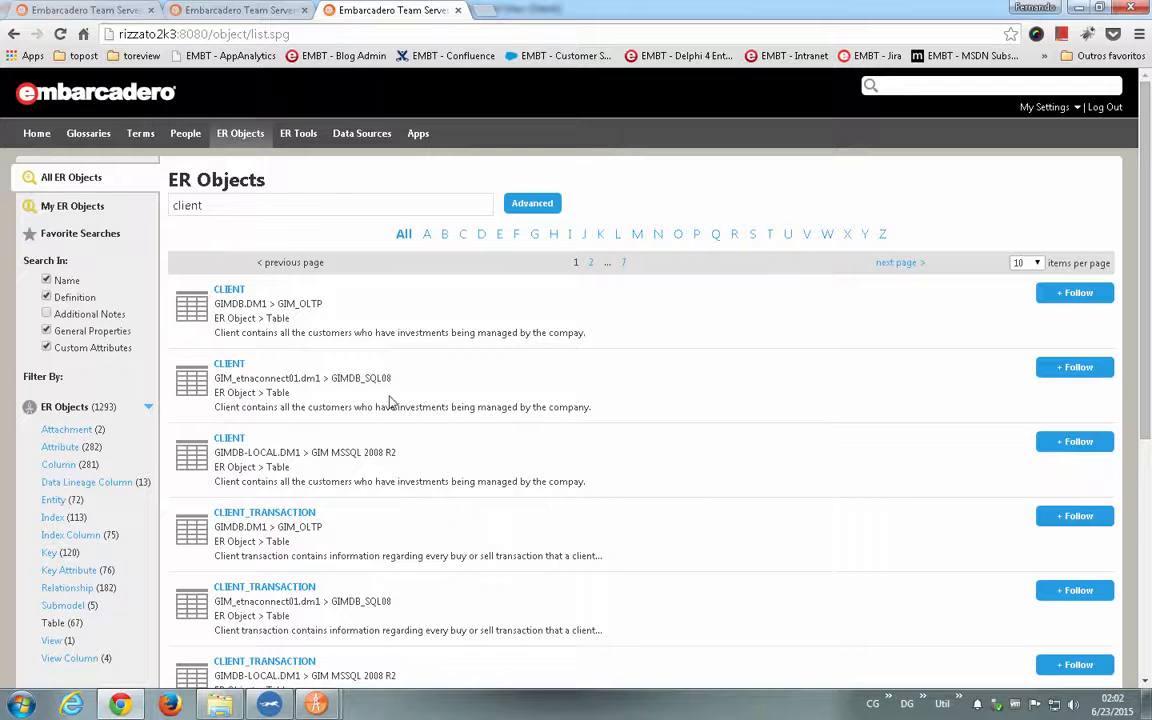
{"action": "scroll", "coordinate": [257, 540], "scroll_direction": "down", "scroll_amount": 3}
{"action": "scroll", "coordinate": [257, 540], "scroll_direction": "up", "scroll_amount": 3}
- Browse the People, Terms and Glossaries lists in turn
{"action": "left_click", "coordinate": [181, 139]}
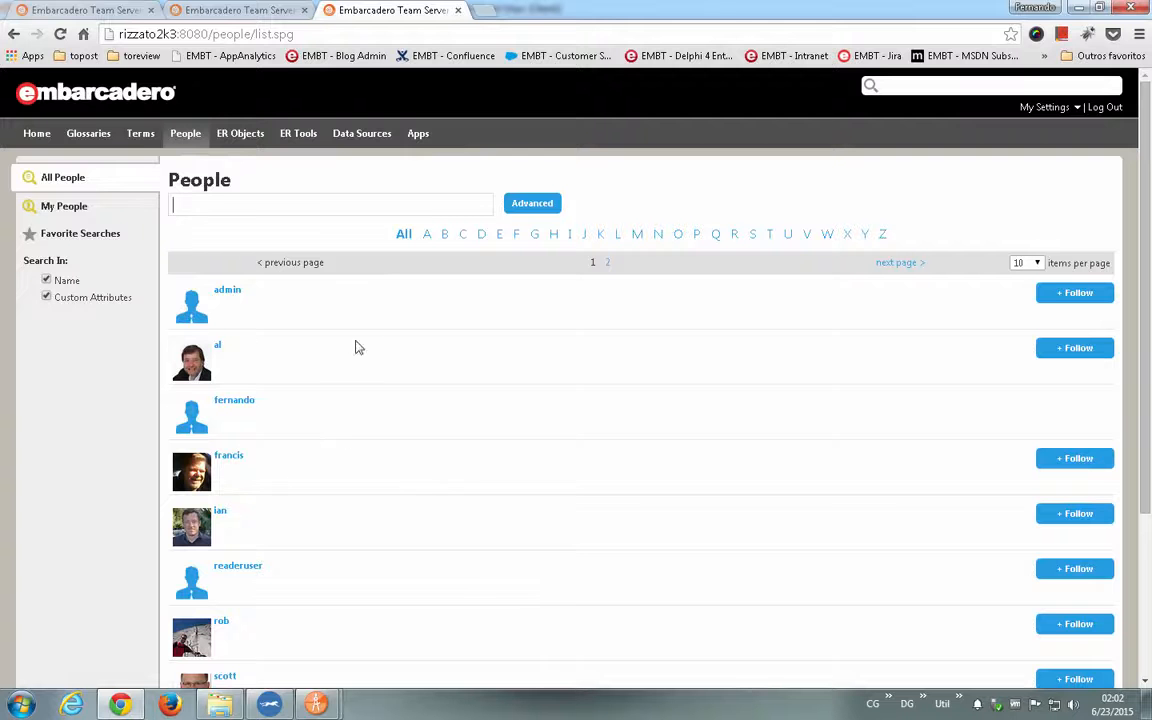
{"action": "left_click", "coordinate": [134, 133]}
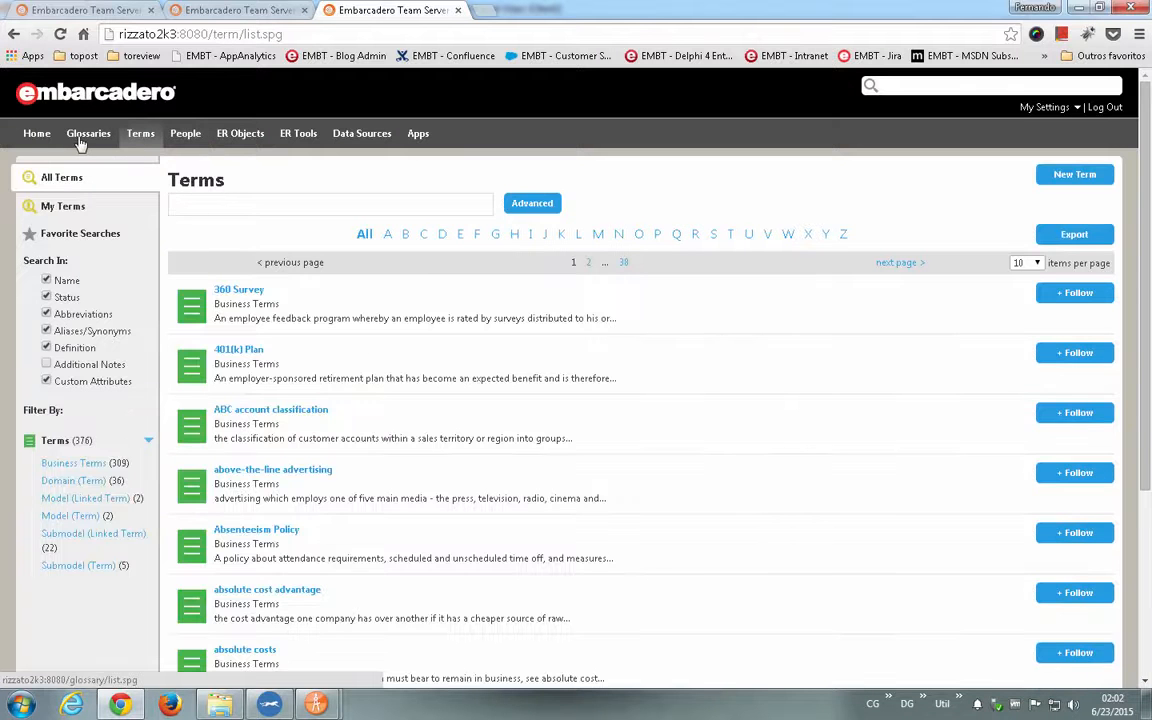
{"action": "left_click", "coordinate": [80, 141]}
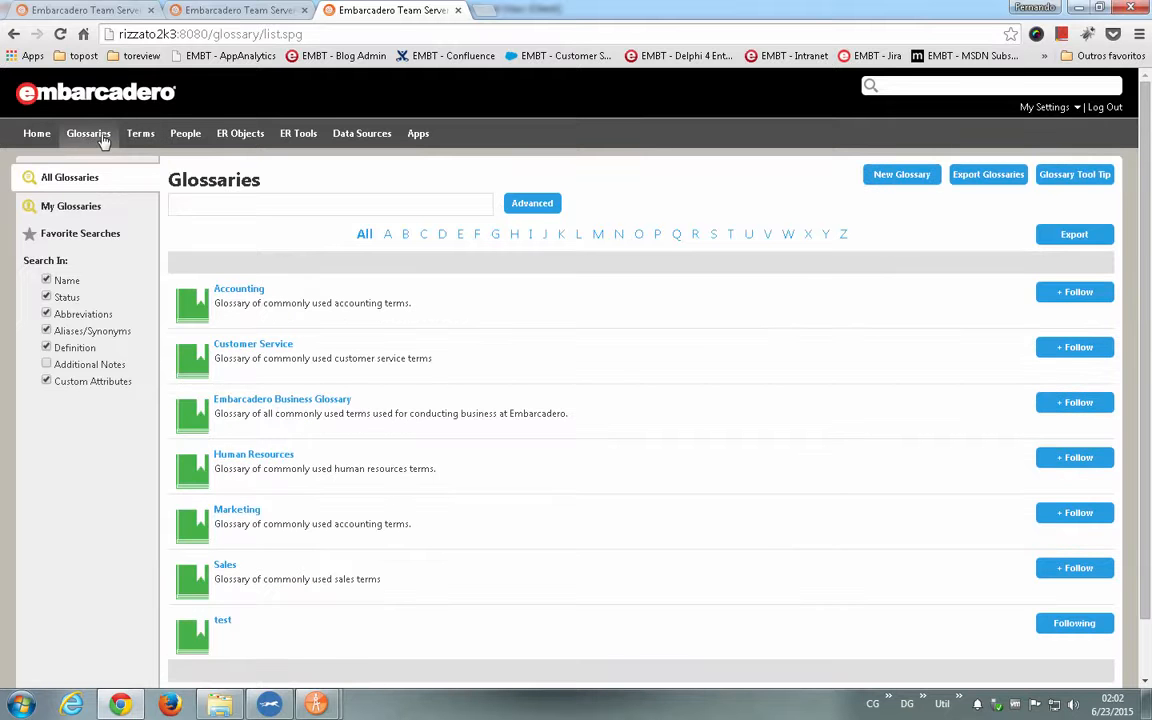
- Open the 401(k) Plan business term and examine its description and related ER objects
{"action": "left_click", "coordinate": [142, 139]}
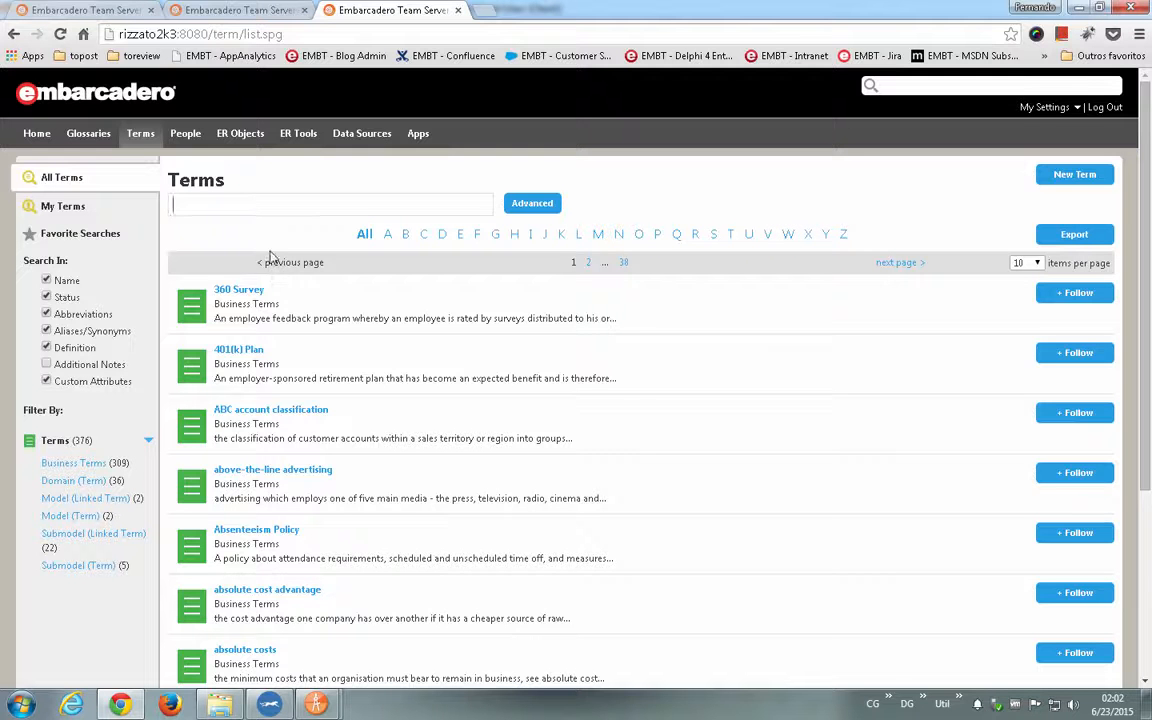
{"action": "left_click", "coordinate": [241, 354]}
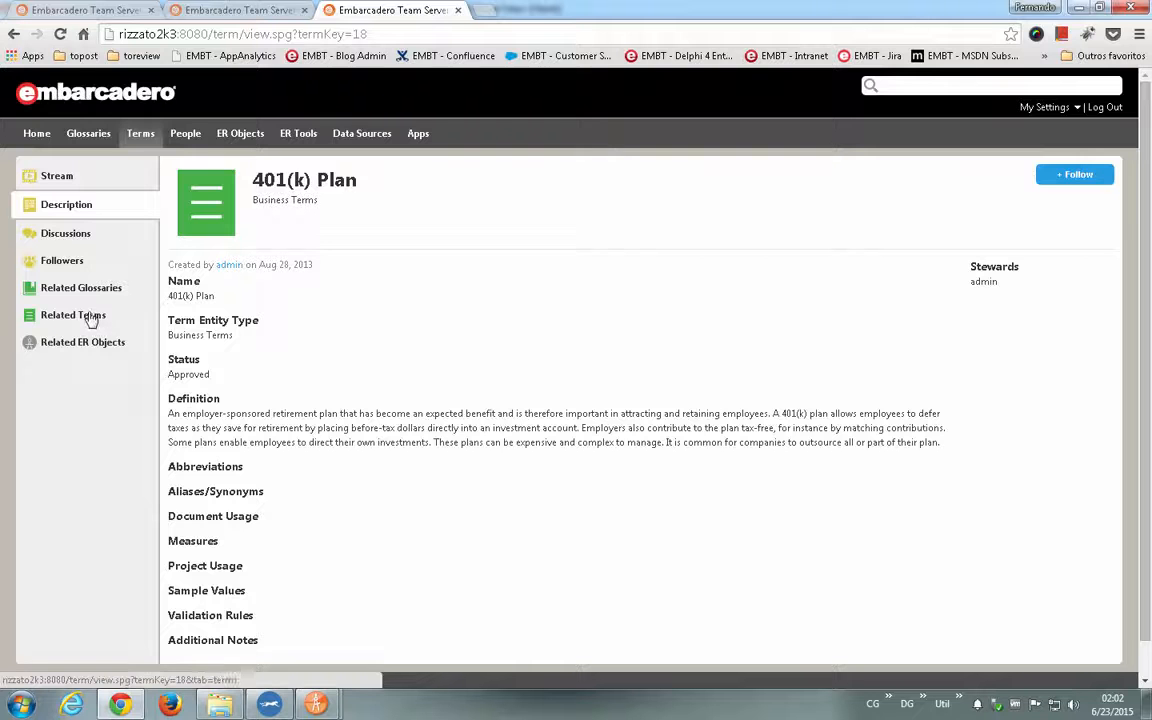
{"action": "left_click", "coordinate": [83, 345]}
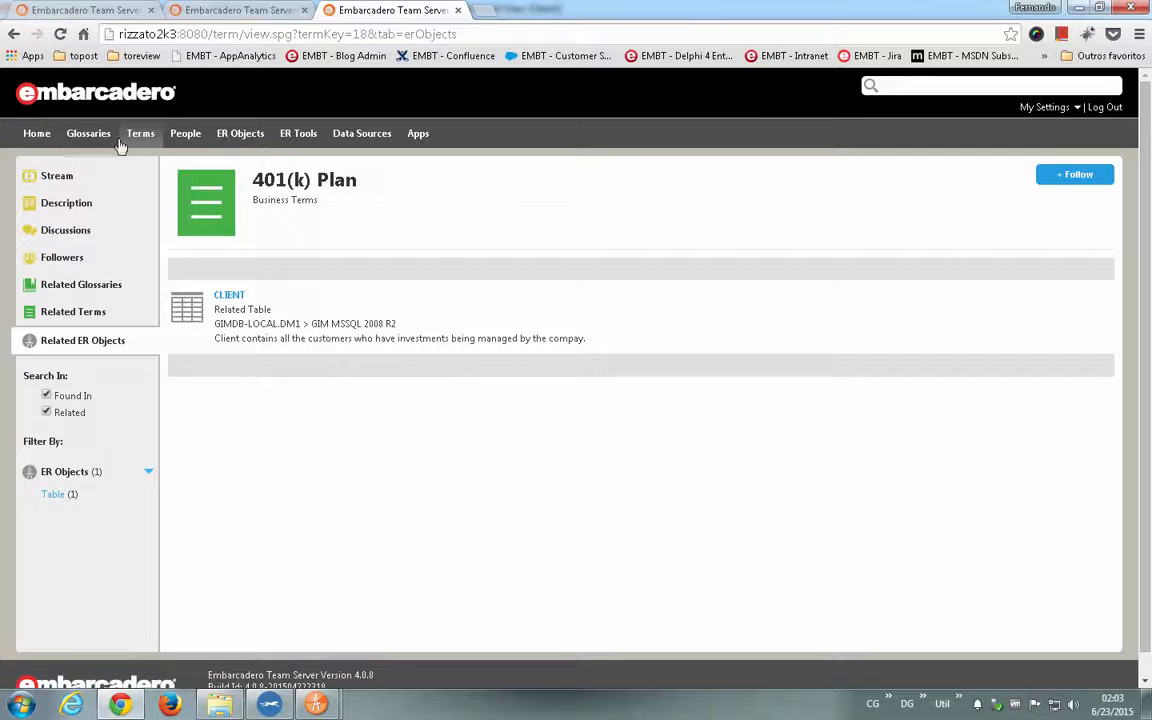
- Revisit the home page, the ER Objects list, the Model Explorer and the Terms list
{"action": "left_click", "coordinate": [37, 135]}
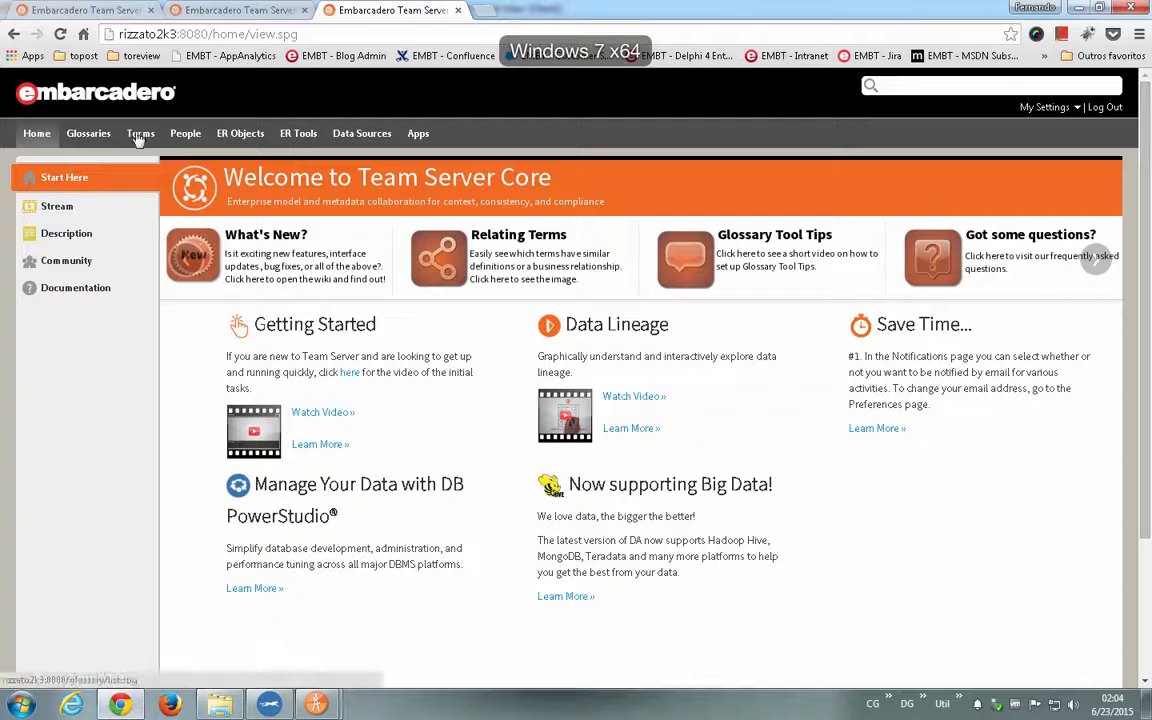
{"action": "left_click", "coordinate": [249, 134]}
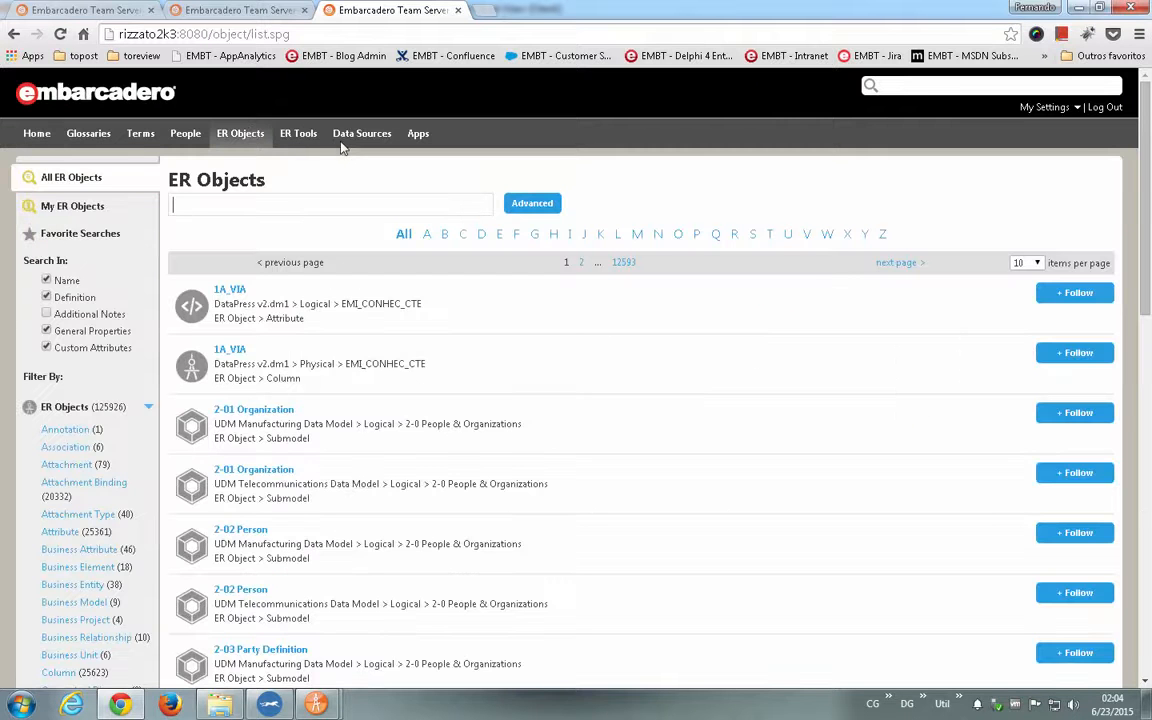
{"action": "left_click", "coordinate": [290, 138]}
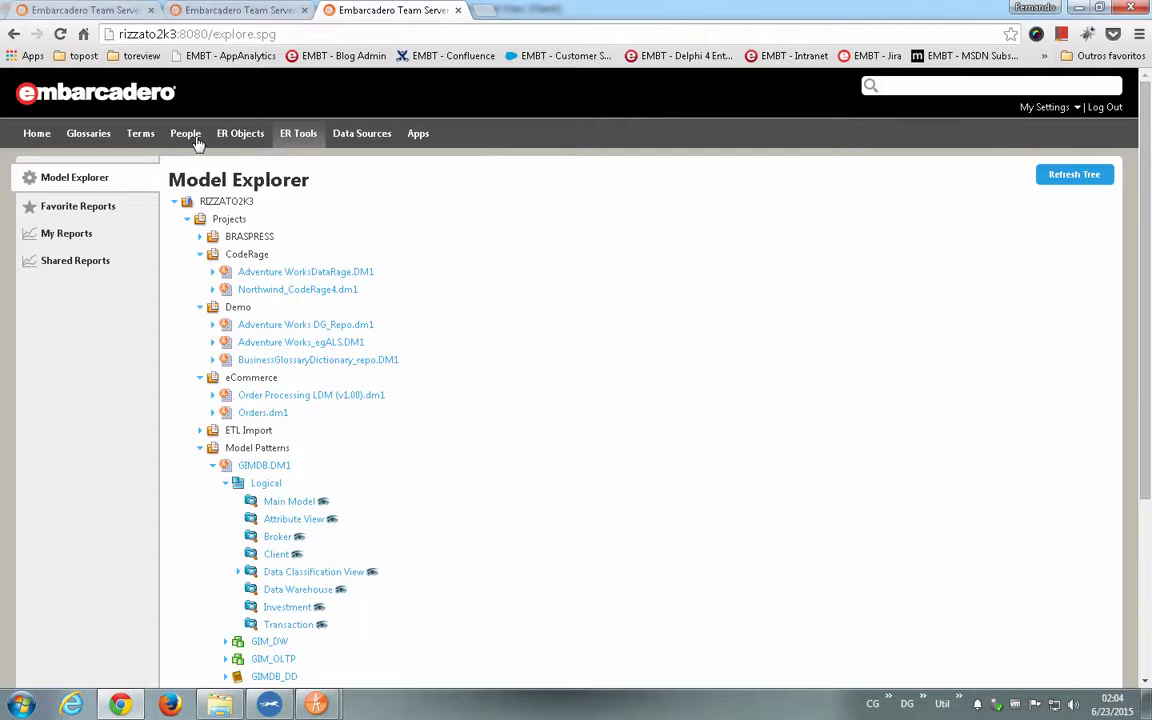
{"action": "left_click", "coordinate": [233, 138]}
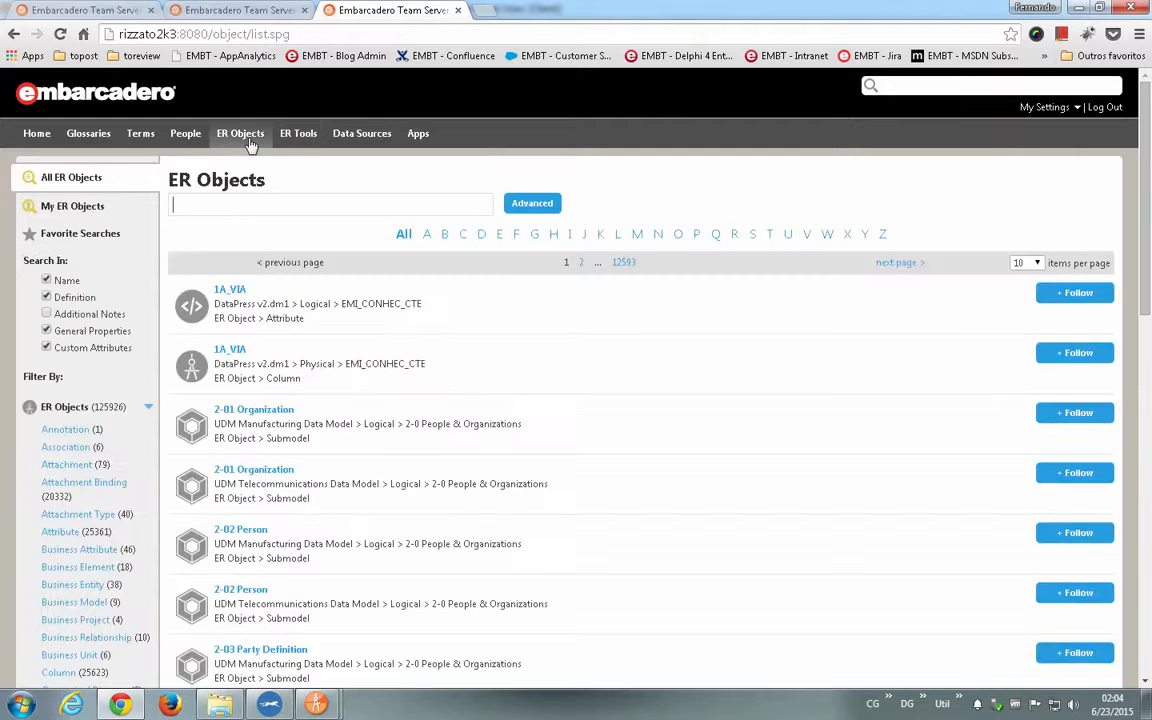
{"action": "left_click", "coordinate": [145, 136]}
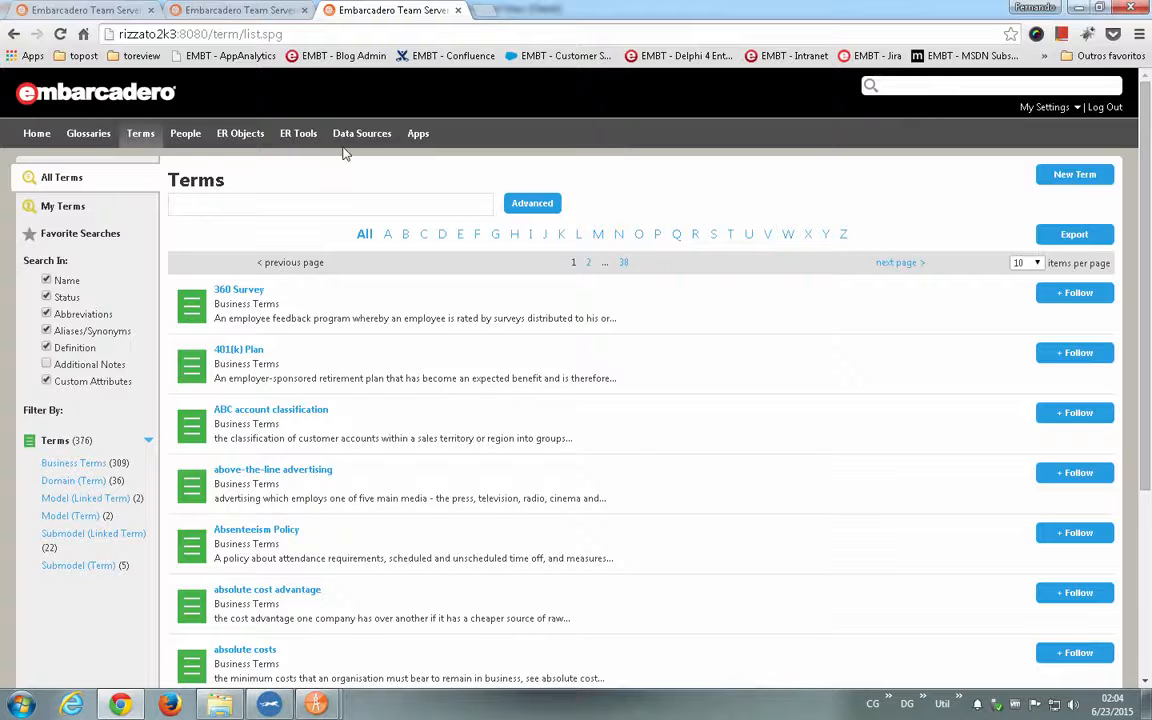
- Look through the ER Tools reporting areas, from My Reports to Shared Reports
{"action": "left_click", "coordinate": [302, 136]}
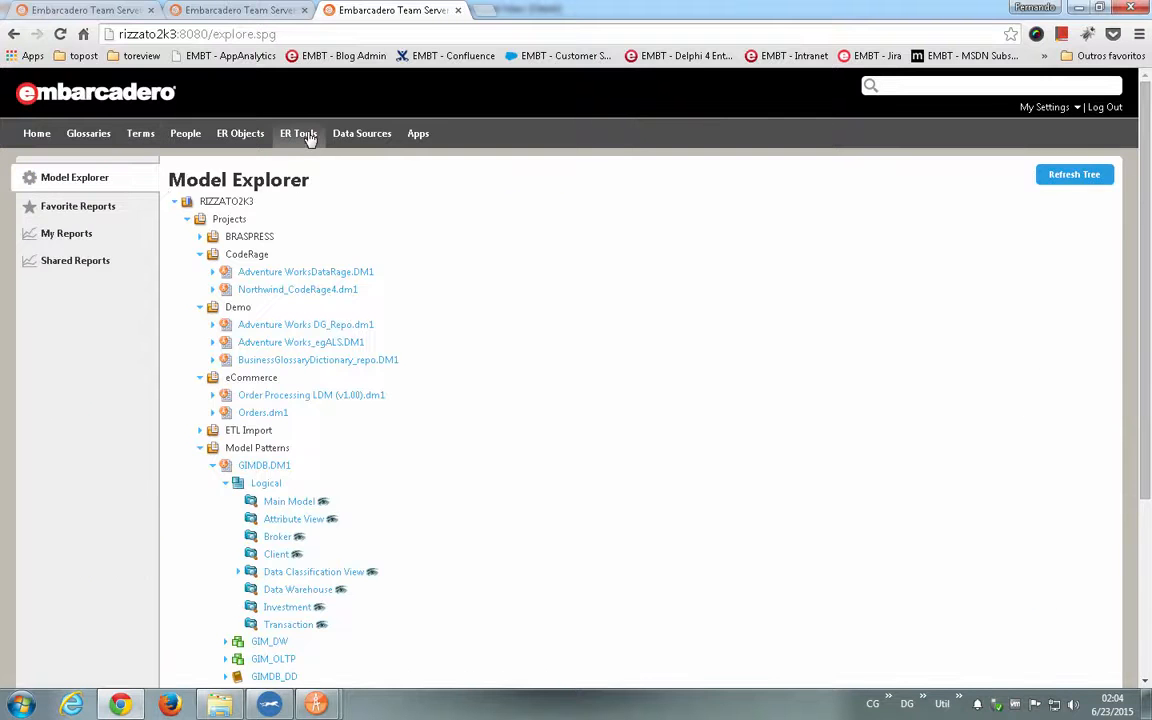
{"action": "left_click", "coordinate": [65, 236]}
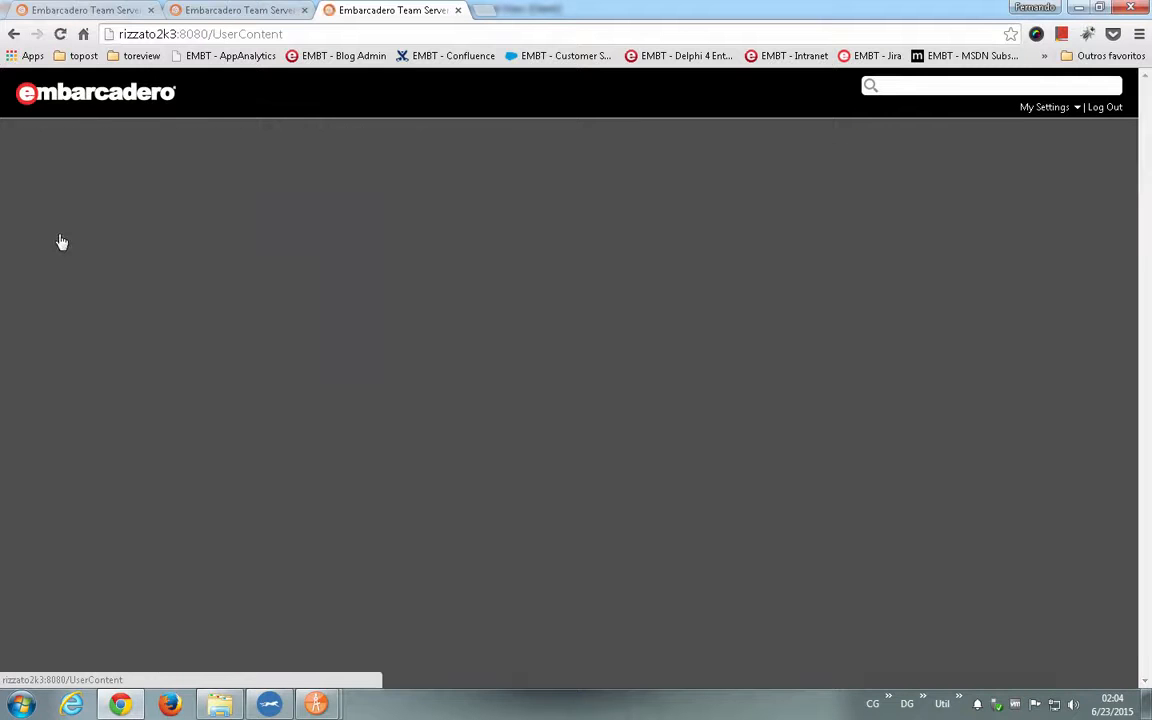
{"action": "left_click", "coordinate": [61, 261]}
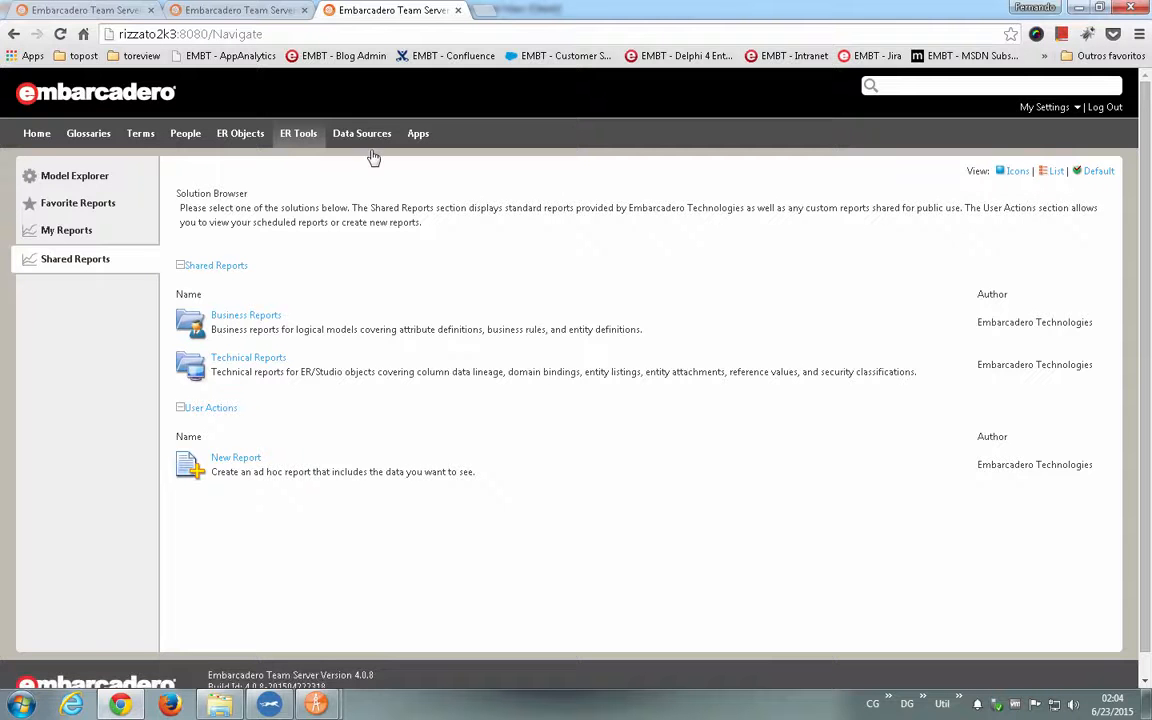
- Open the GIM TS data source and examine its details, connection properties and related ER models
{"action": "left_click", "coordinate": [362, 136]}
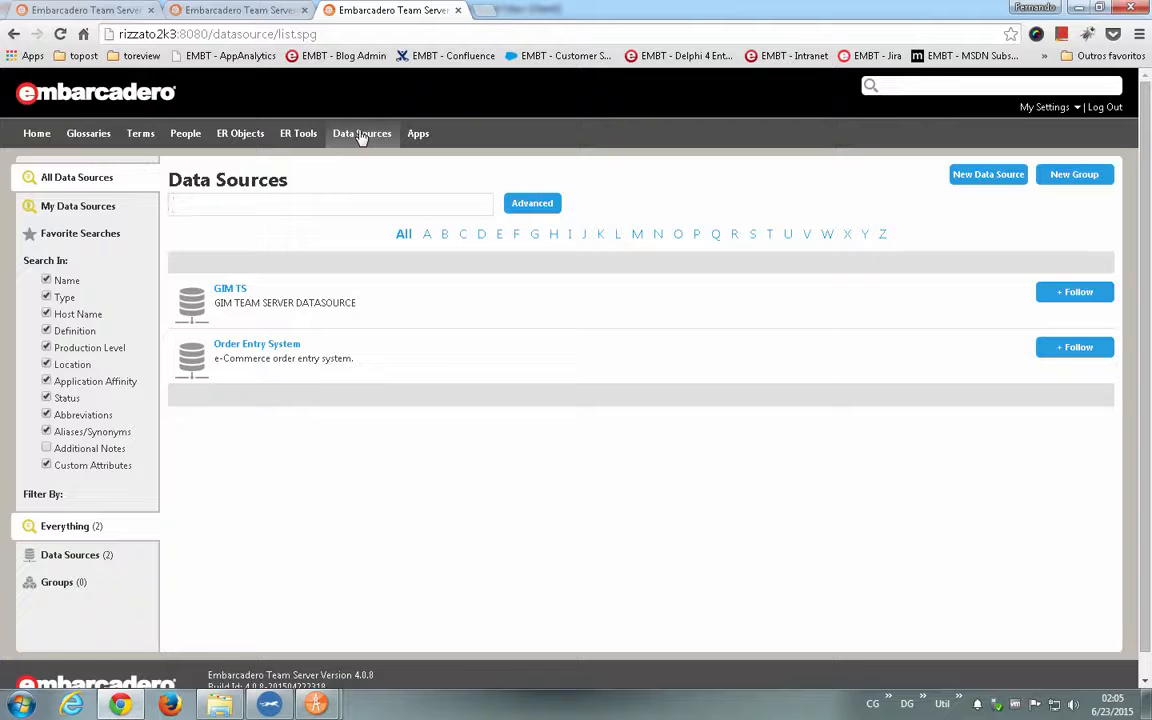
{"action": "left_click", "coordinate": [236, 291]}
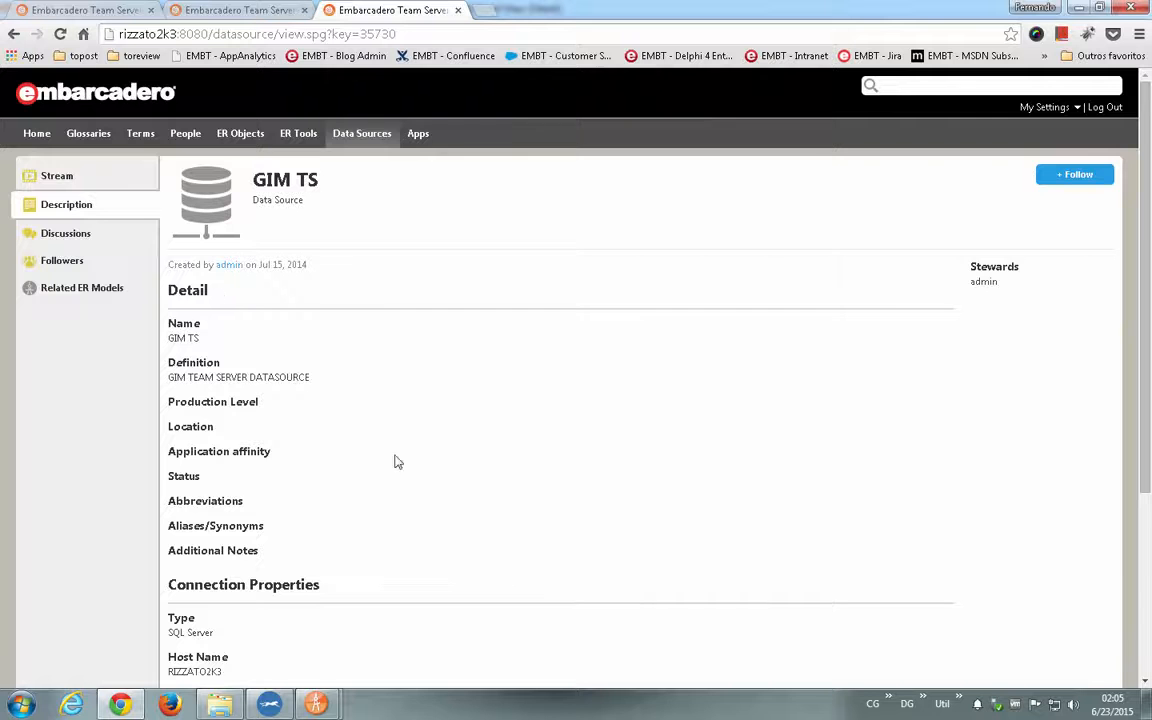
{"action": "scroll", "coordinate": [427, 501], "scroll_direction": "down", "scroll_amount": 3}
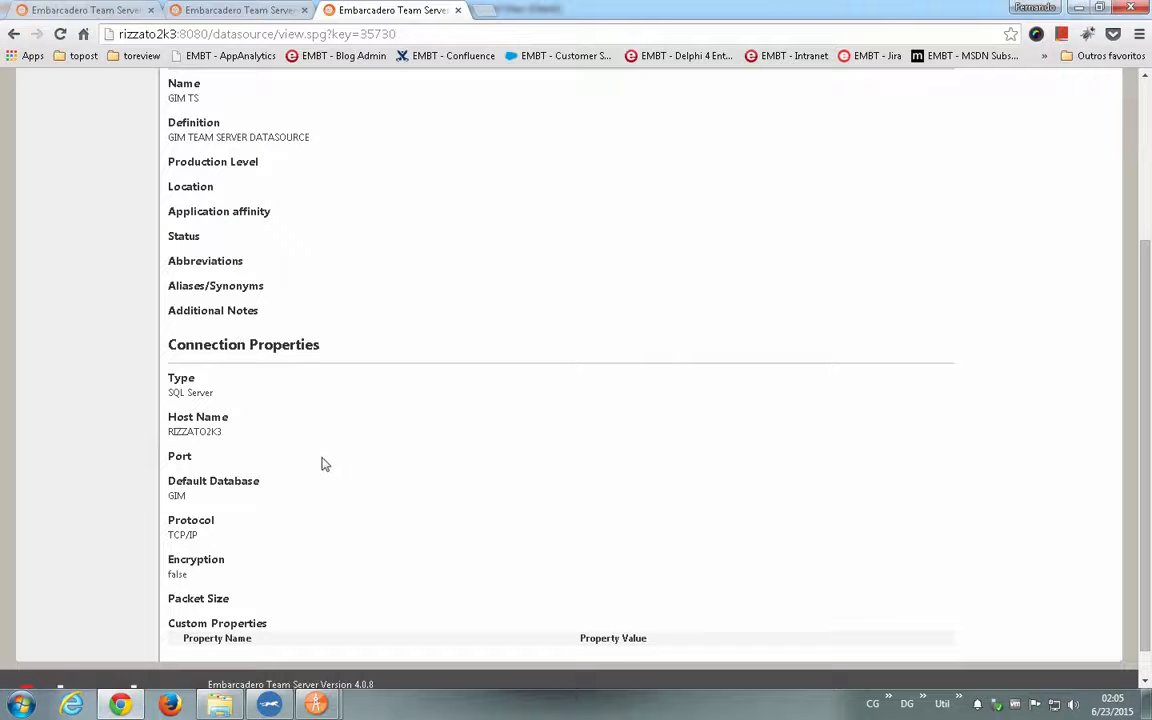
{"action": "scroll", "coordinate": [321, 463], "scroll_direction": "up", "scroll_amount": 3}
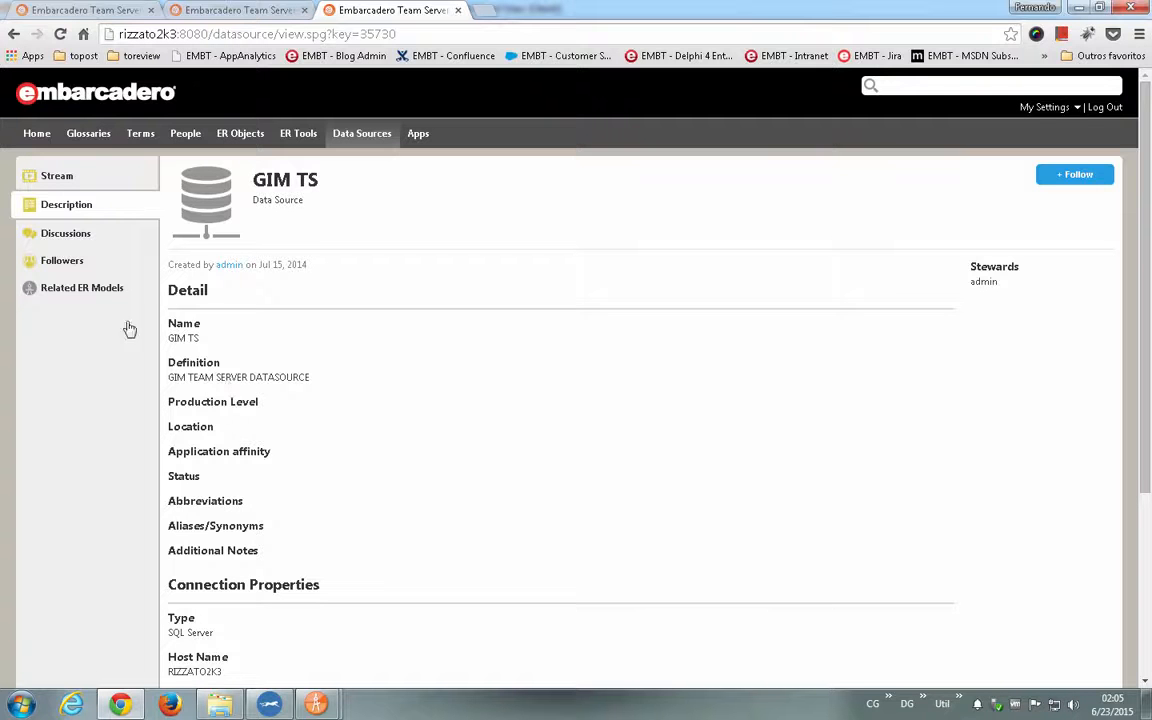
{"action": "left_click", "coordinate": [102, 293]}
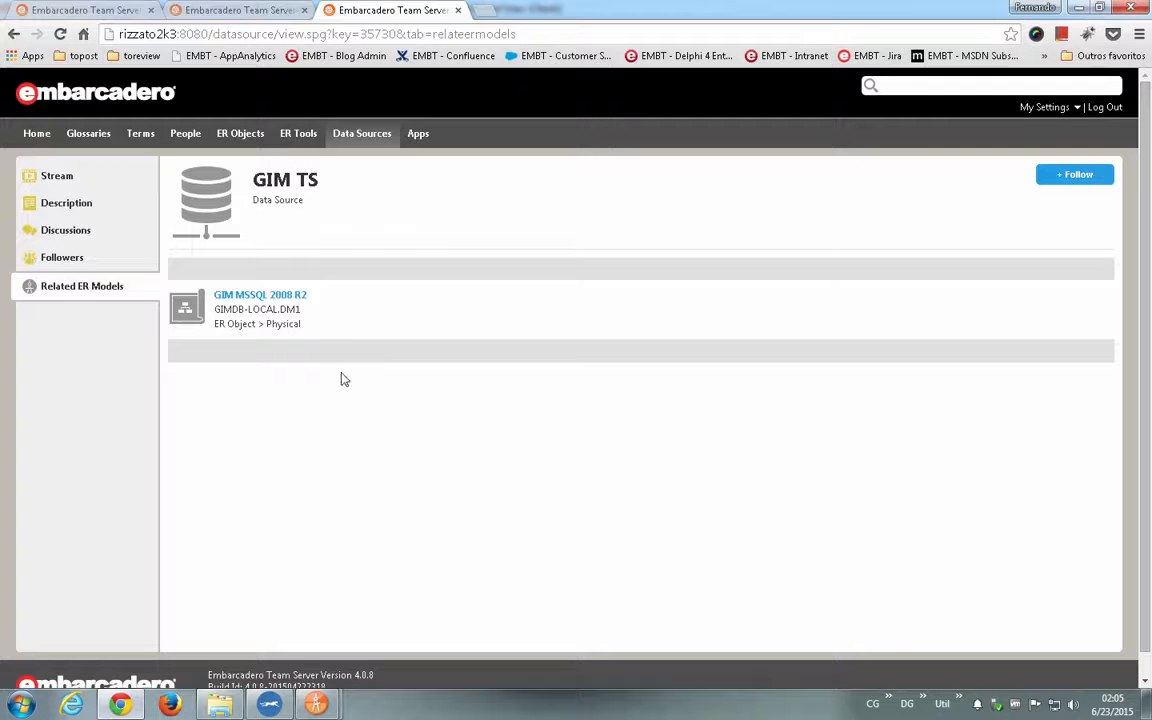
- Switch to Rapid SQL and view its registered data sources
{"action": "left_click", "coordinate": [272, 705]}
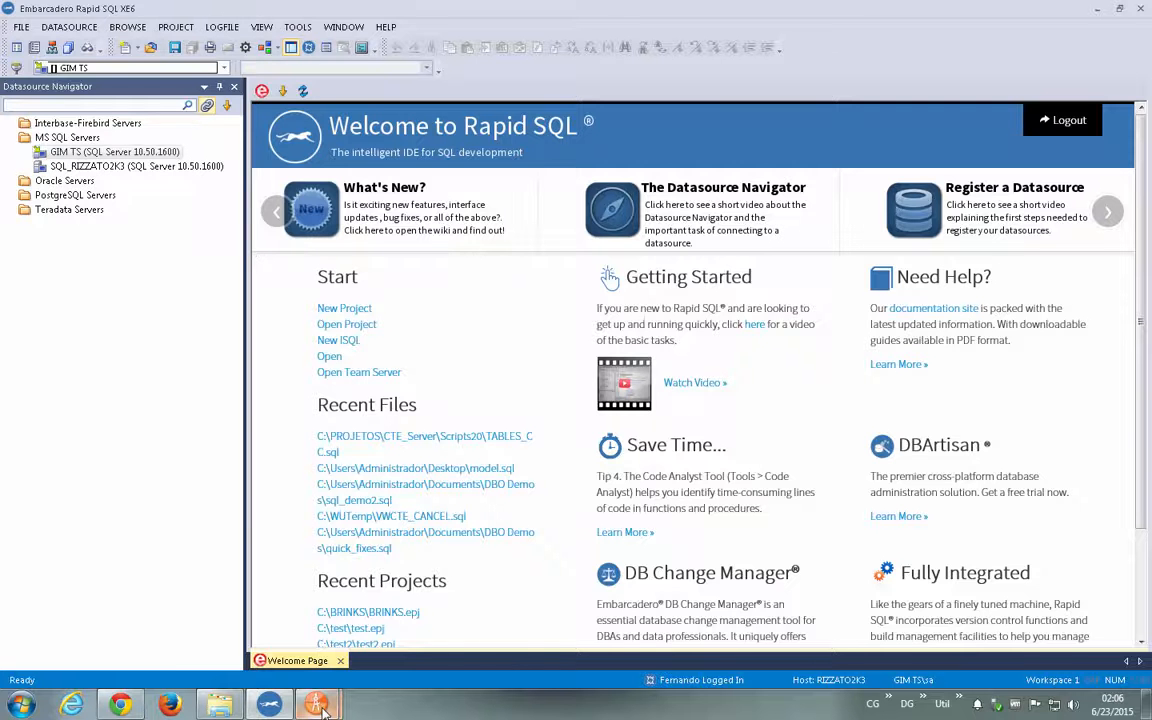
- Connect to the GIM TS data source in Rapid SQL and expand its list of databases
{"action": "left_click", "coordinate": [108, 550]}
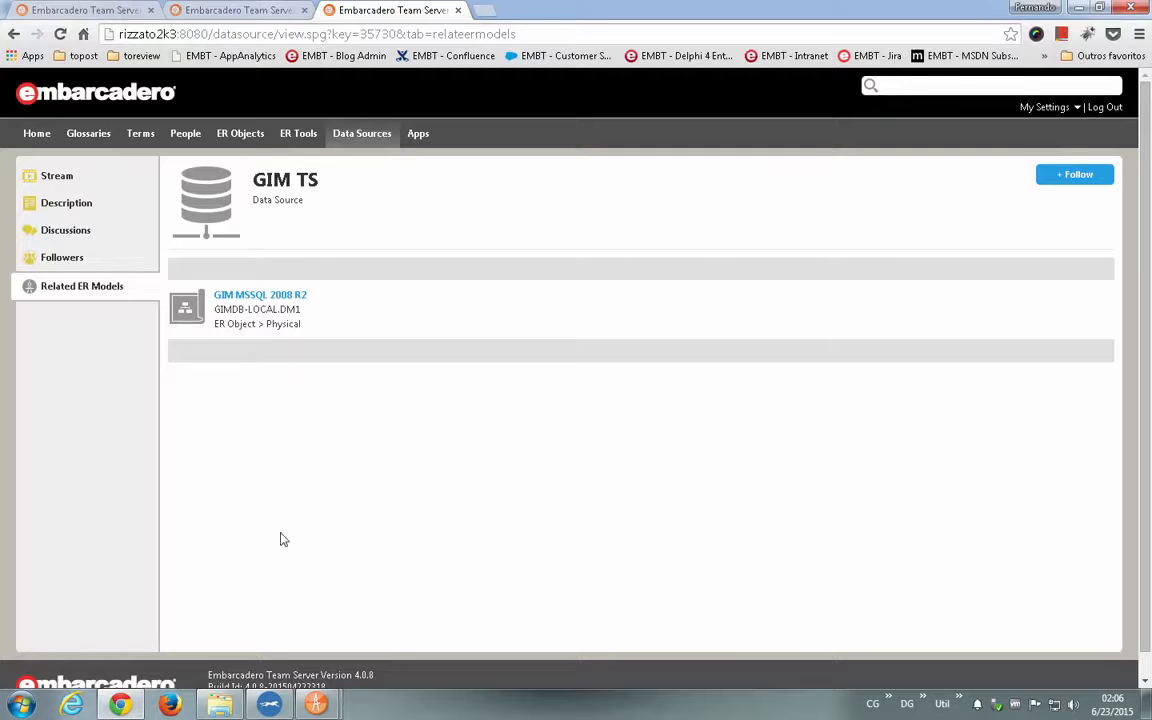
{"action": "left_click", "coordinate": [272, 705]}
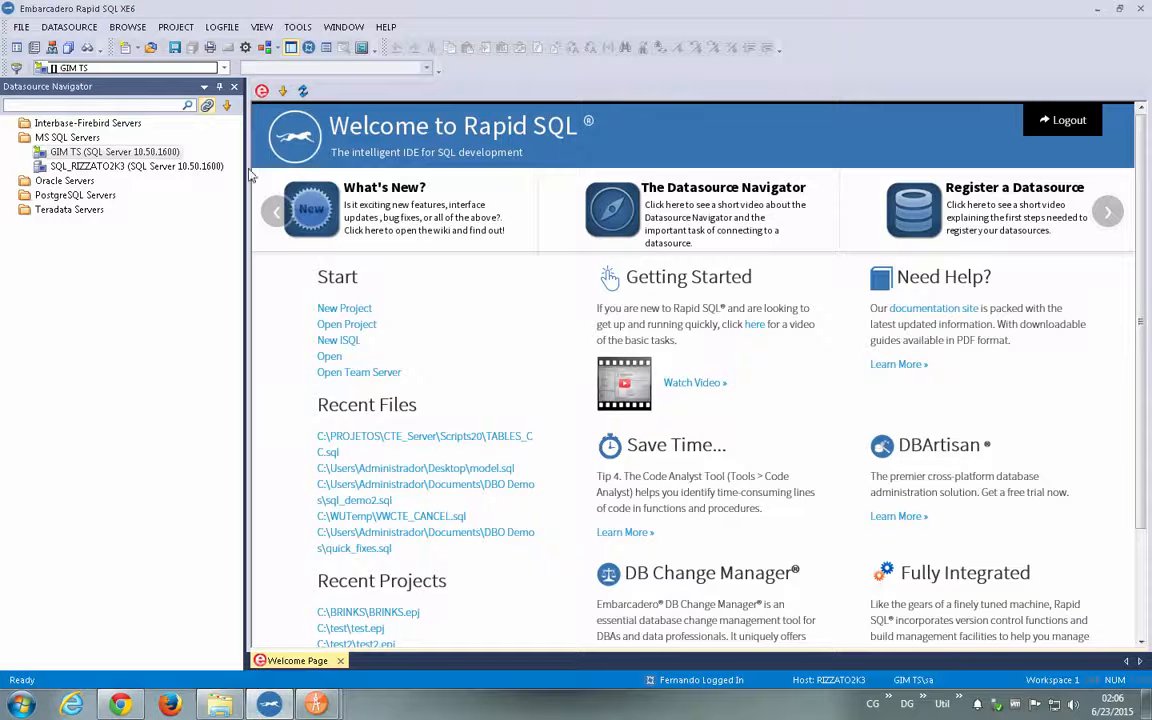
{"action": "right_click", "coordinate": [145, 152]}
{"action": "left_click", "coordinate": [180, 163]}
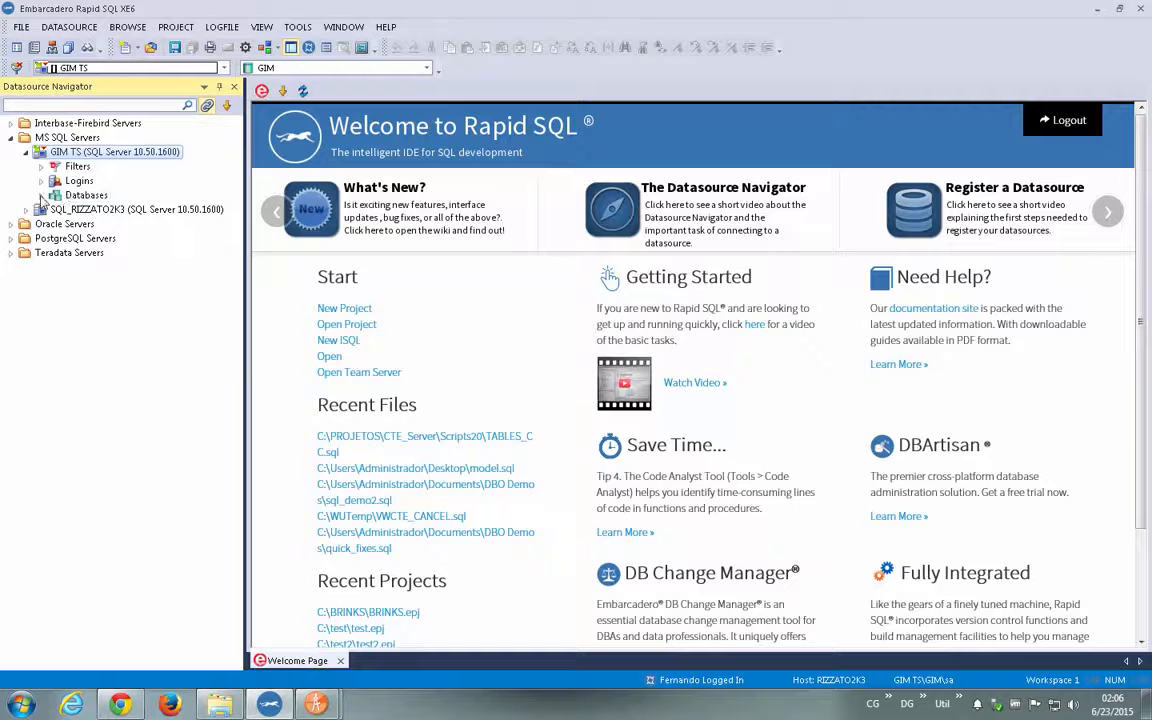
{"action": "left_click", "coordinate": [41, 195]}
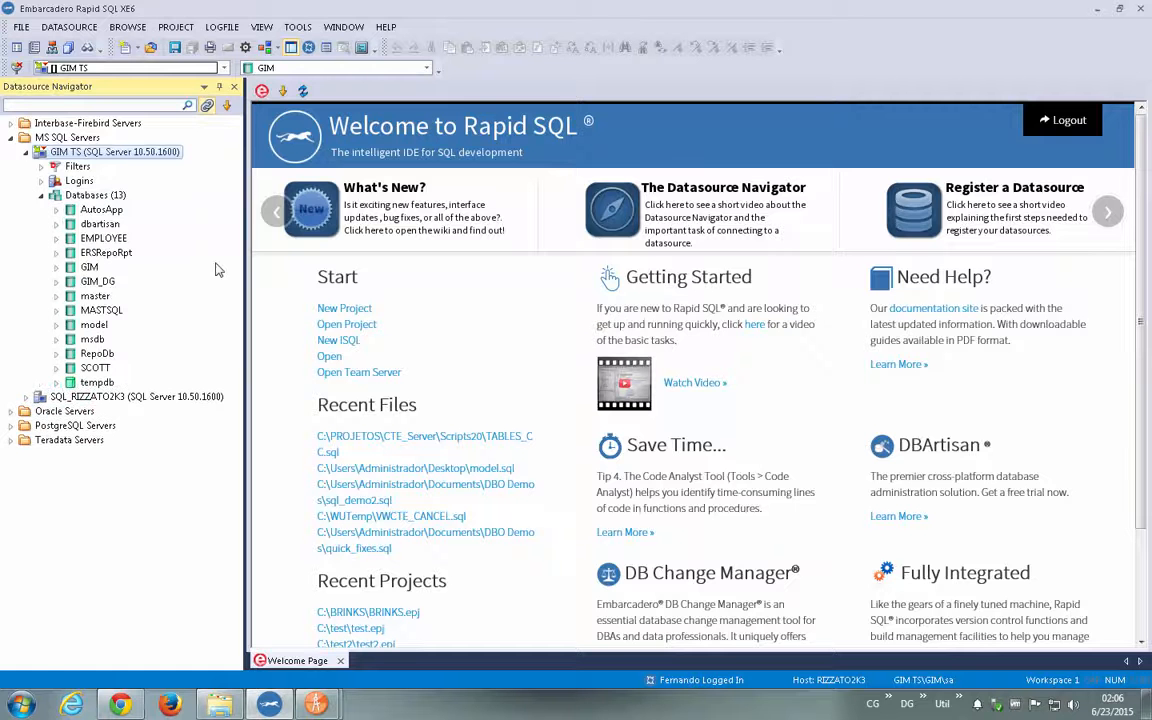
- In a new SQL window, write the query SELECT * FROM CLIENT C WHERE C.CLIENT_ID = 1, picking CLIENT_ID from the code suggestions
{"action": "left_click", "coordinate": [122, 48]}
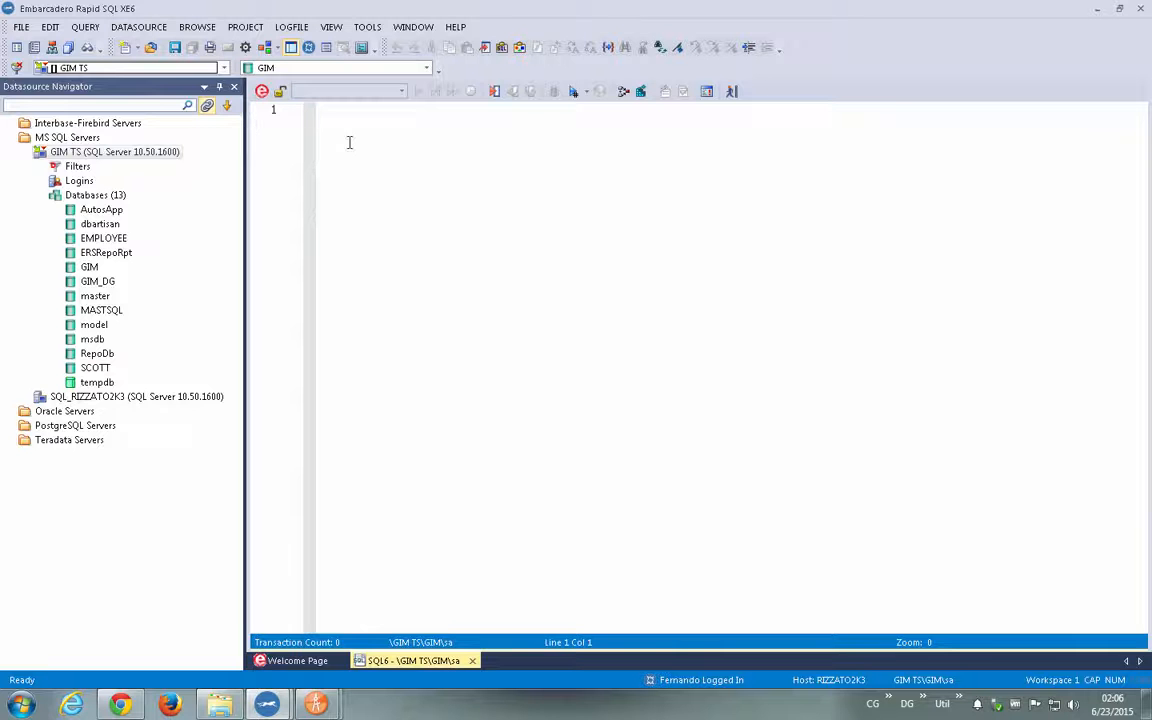
{"action": "key", "text": "Caps_Lock"}
{"action": "type", "text": "SE"}
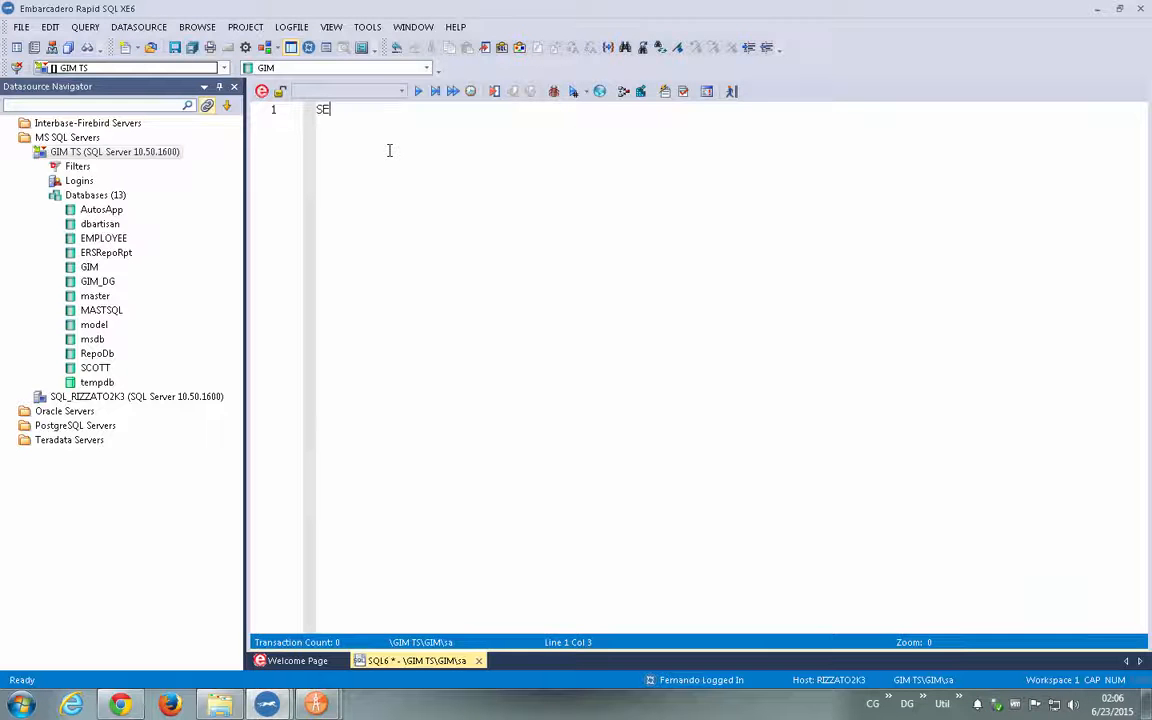
{"action": "type", "text": "LECT * FROM CLIEN"}
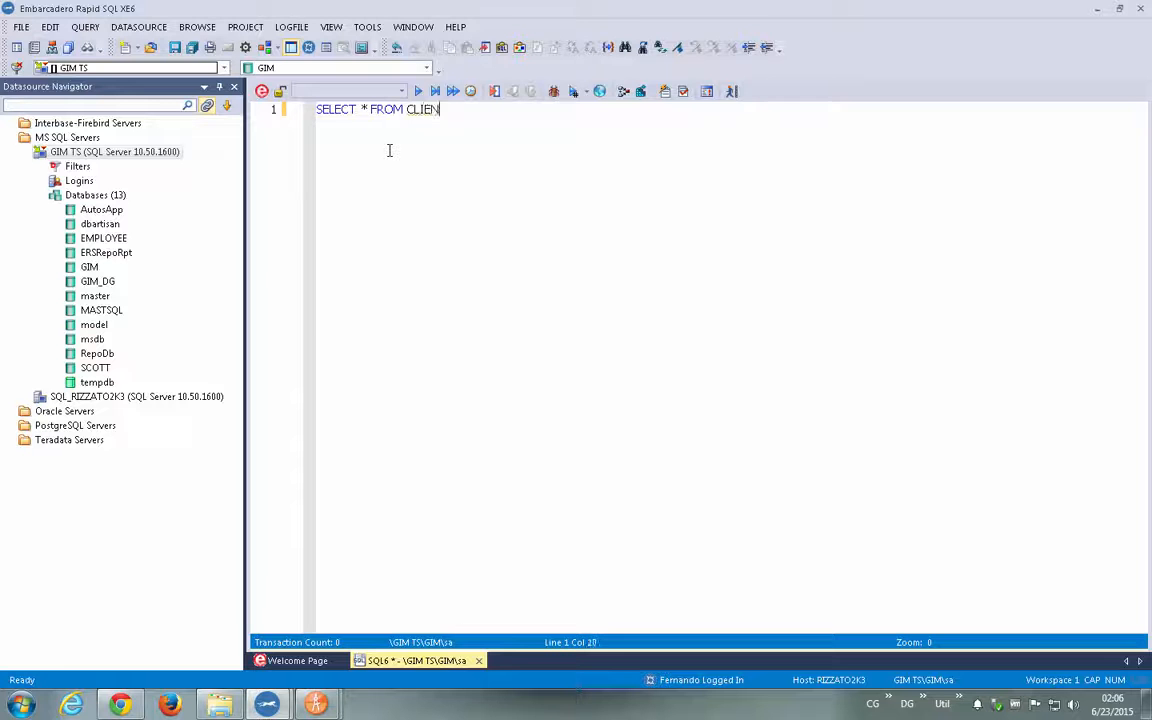
{"action": "type", "text": "T C WHERE C."}
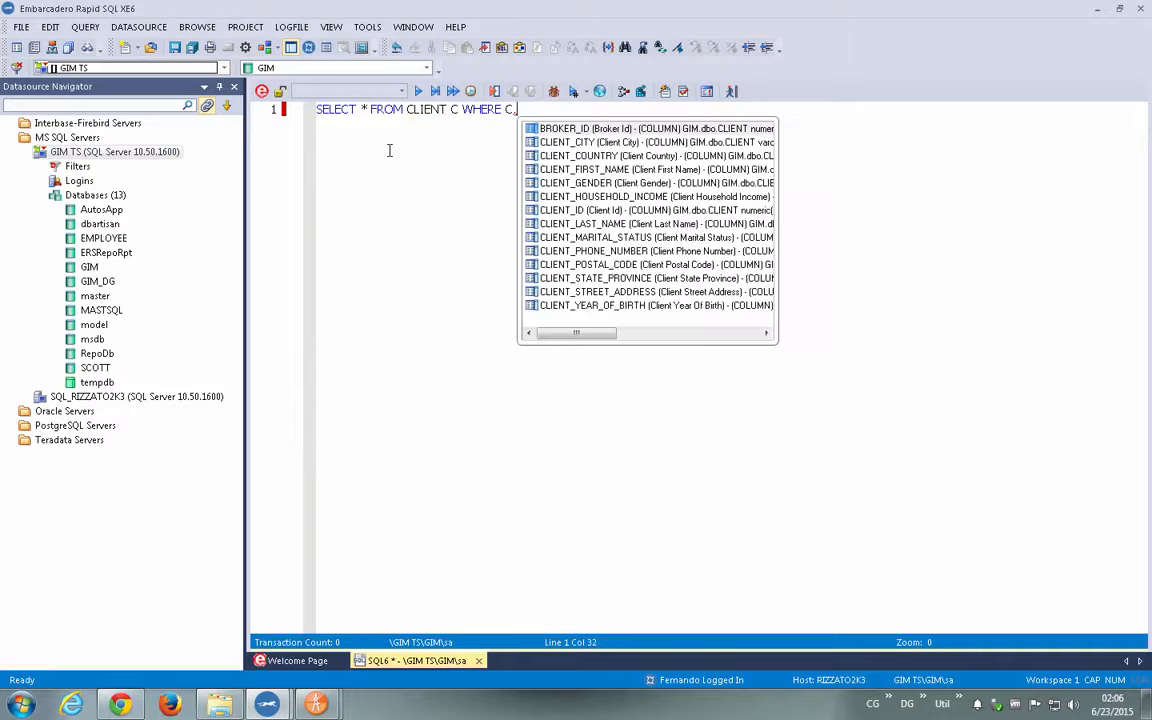
{"action": "double_click", "coordinate": [556, 212]}
{"action": "type", "text": "= 1"}
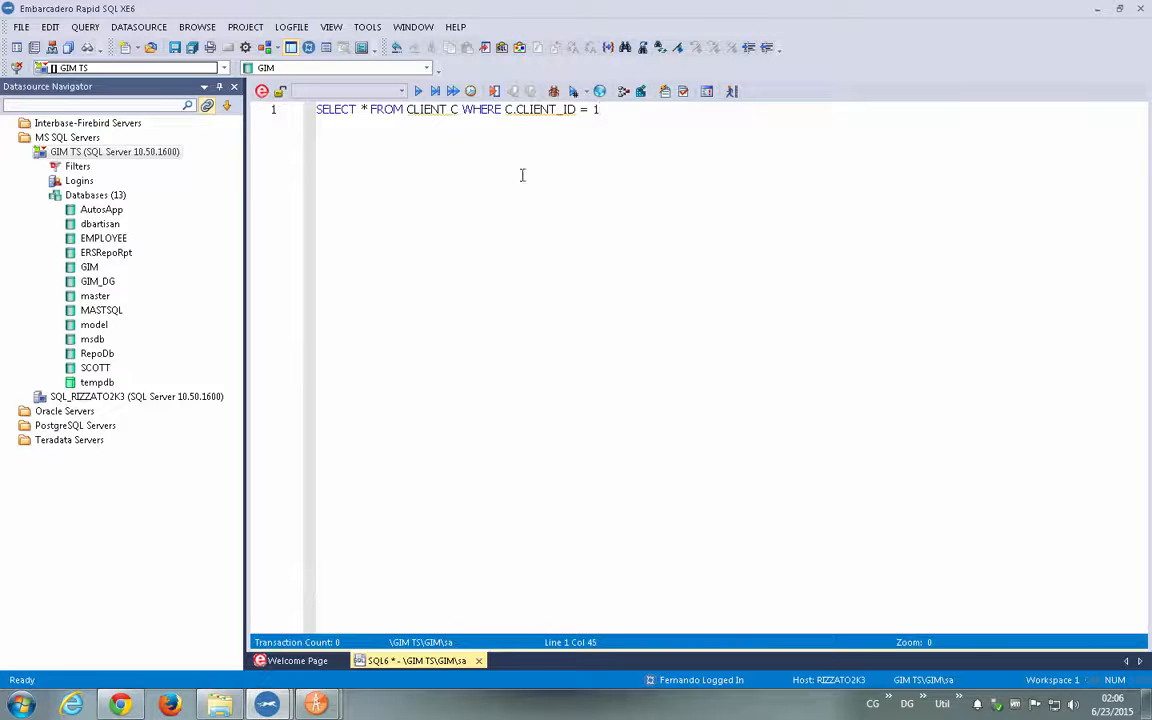
- Examine the Team Server definitions for the query's CLIENT table, its CLIENT_ID column and the columns covered by the asterisk
{"action": "mouse_move", "coordinate": [432, 112]}
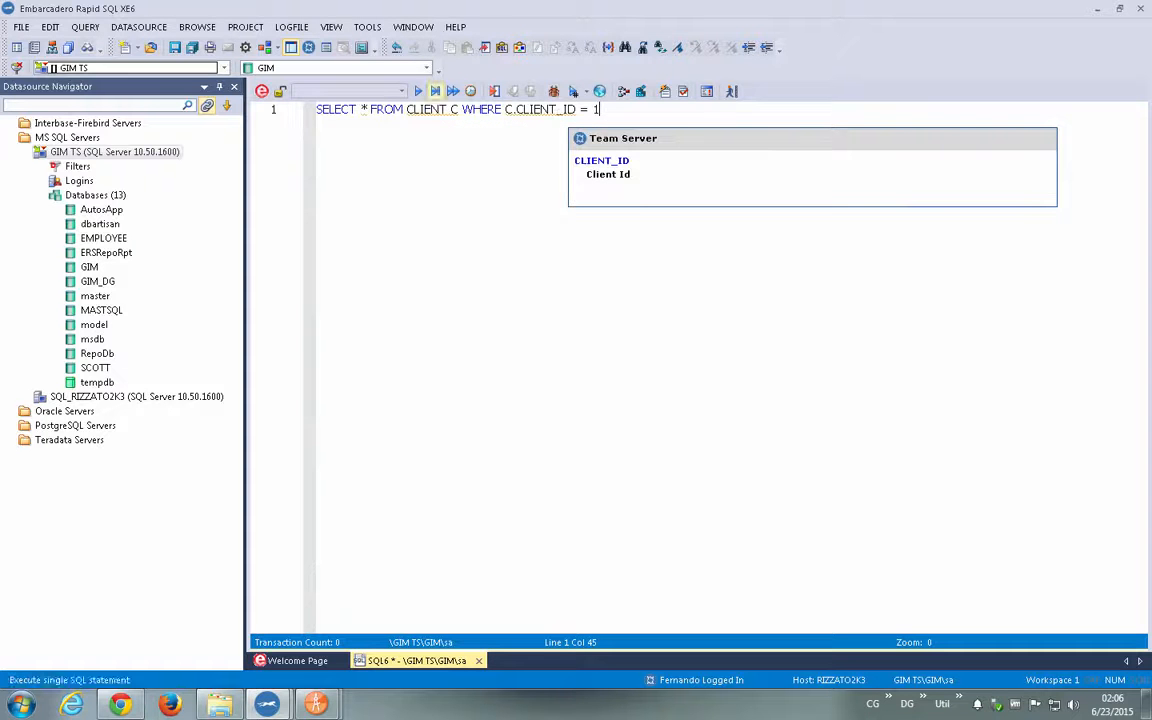
{"action": "mouse_move", "coordinate": [350, 108]}
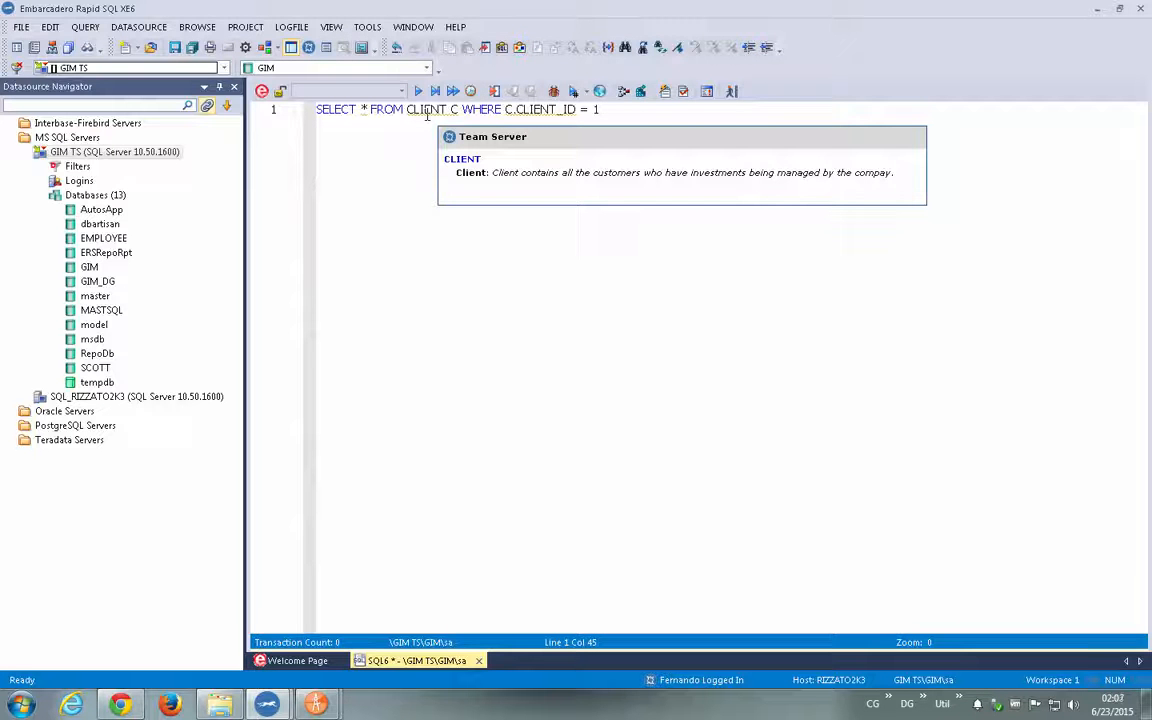
{"action": "mouse_move", "coordinate": [547, 112]}
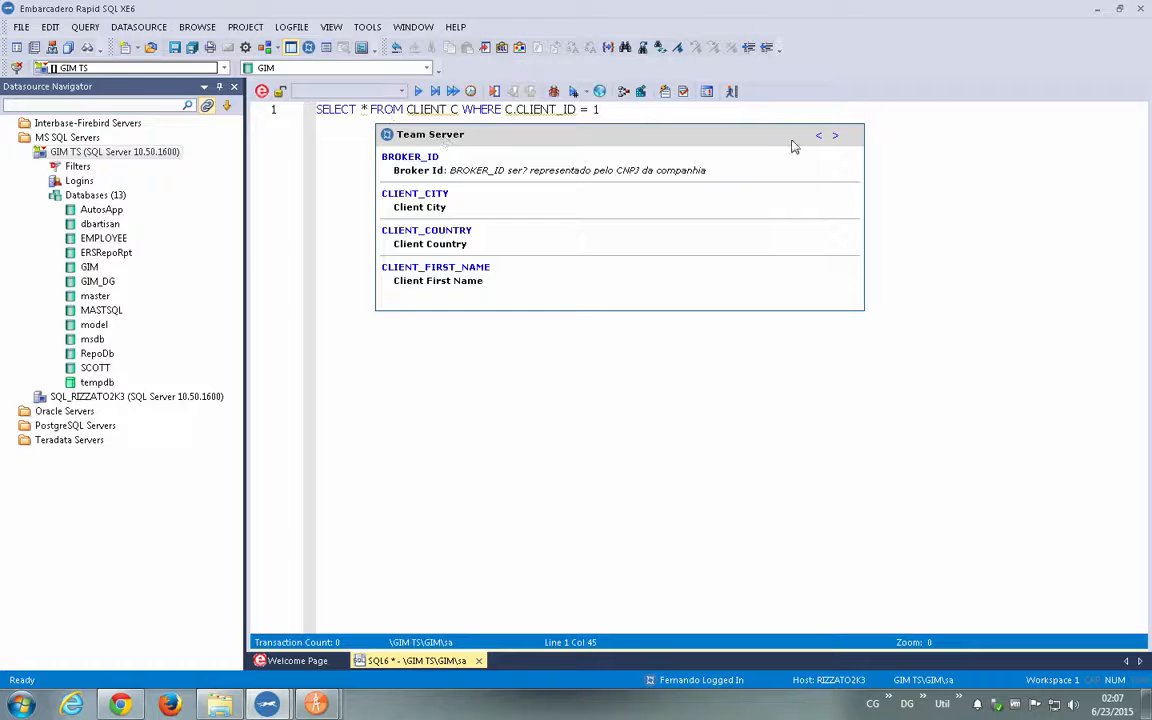
{"action": "left_click", "coordinate": [835, 137]}
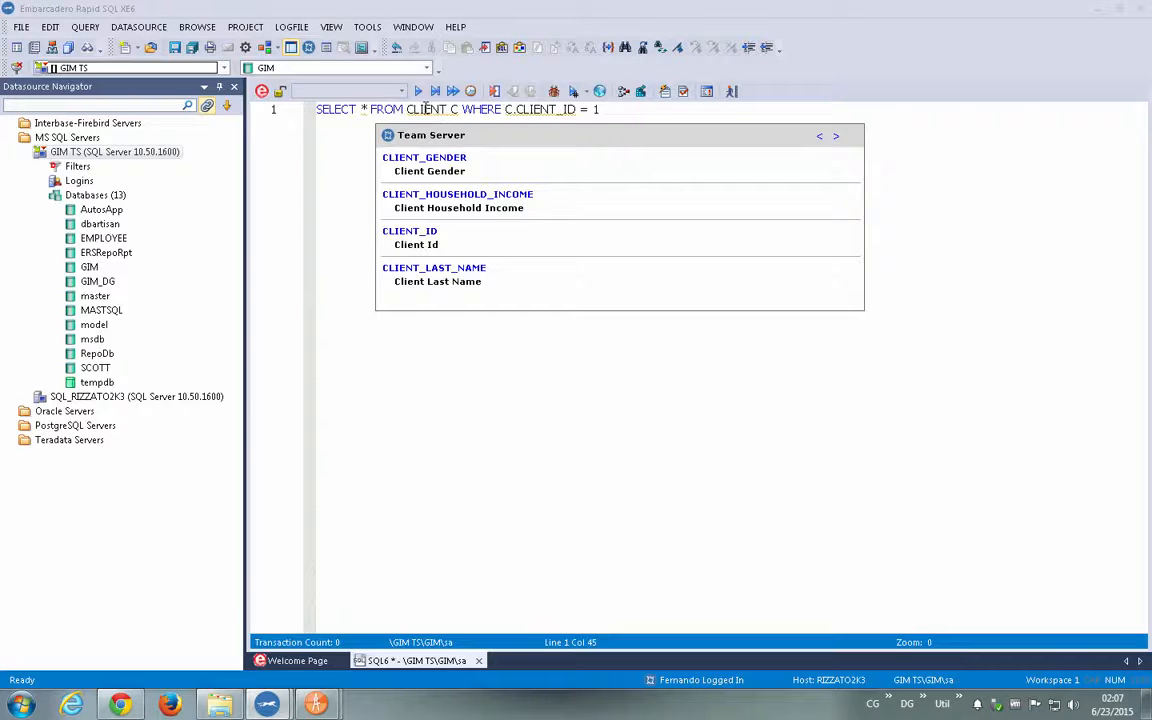
{"action": "left_click", "coordinate": [425, 109]}
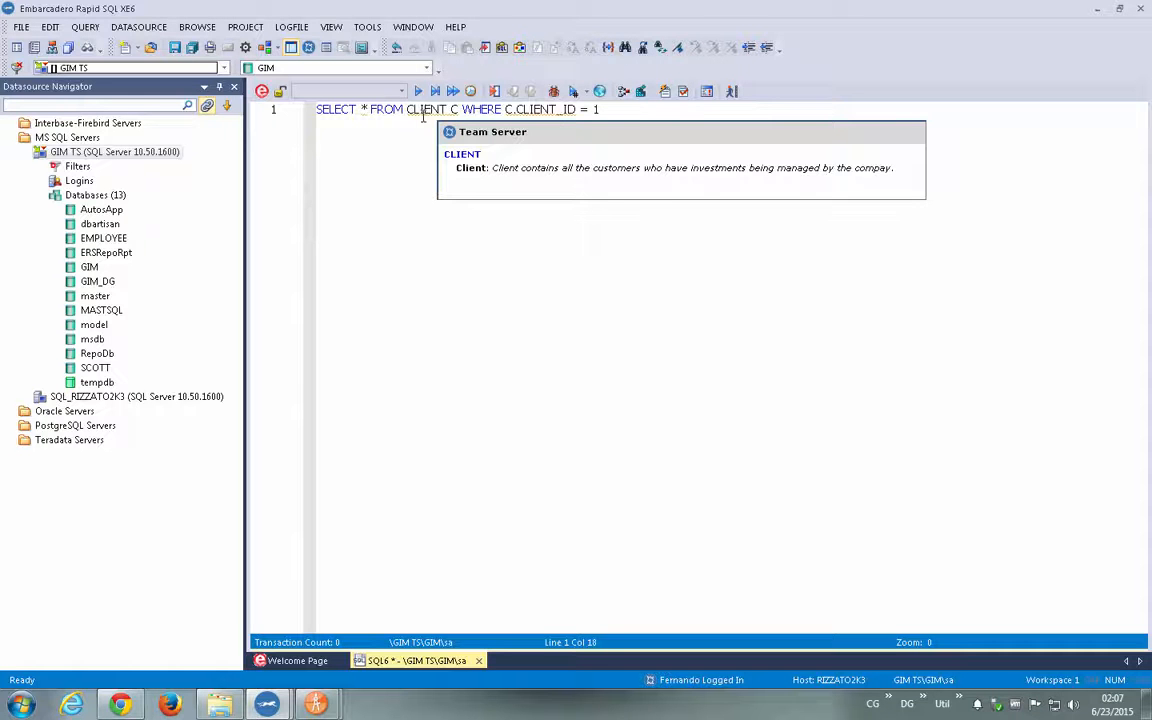
{"action": "left_click", "coordinate": [523, 110]}
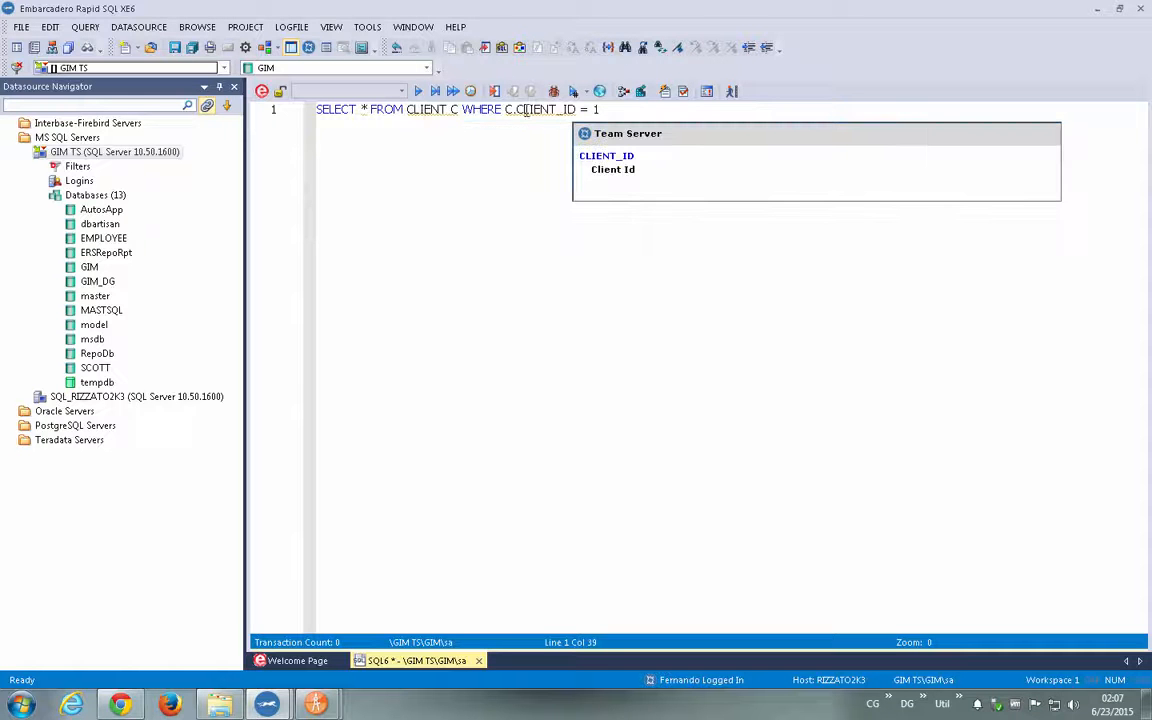
{"action": "left_click", "coordinate": [441, 110]}
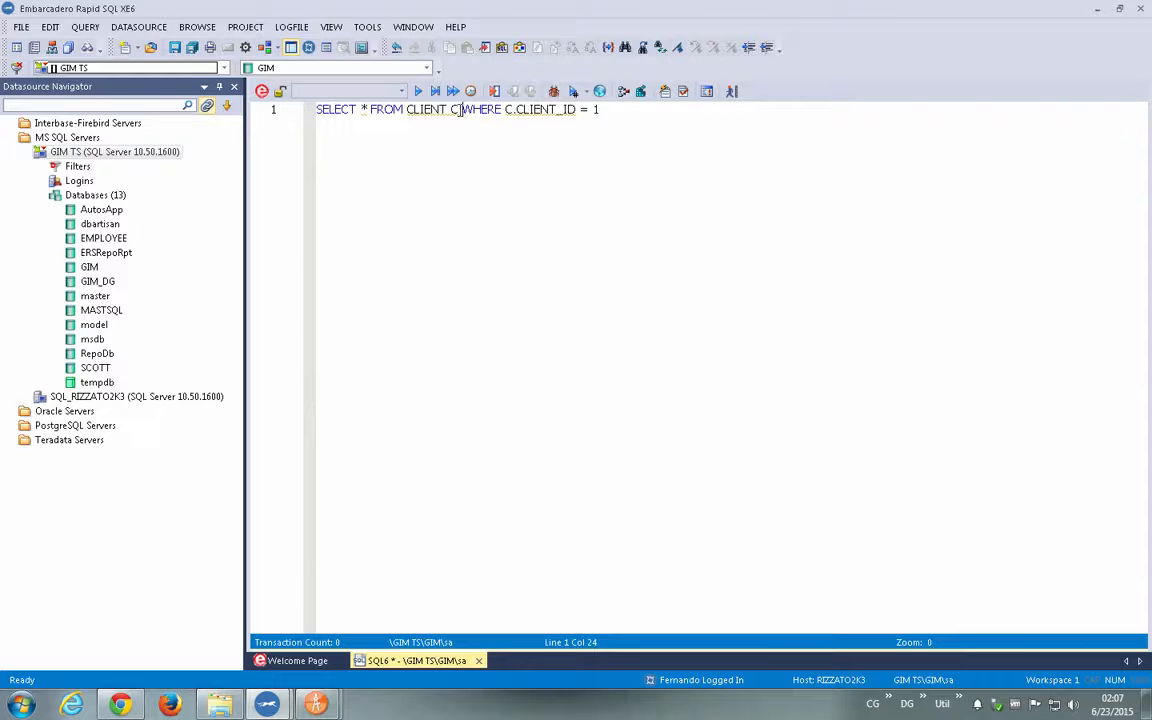
{"action": "left_click", "coordinate": [426, 195]}
- Revisit the Team Server page of GIM TS in the browser and switch to the ER/Studio Data Architect model window
{"action": "left_click", "coordinate": [122, 705]}
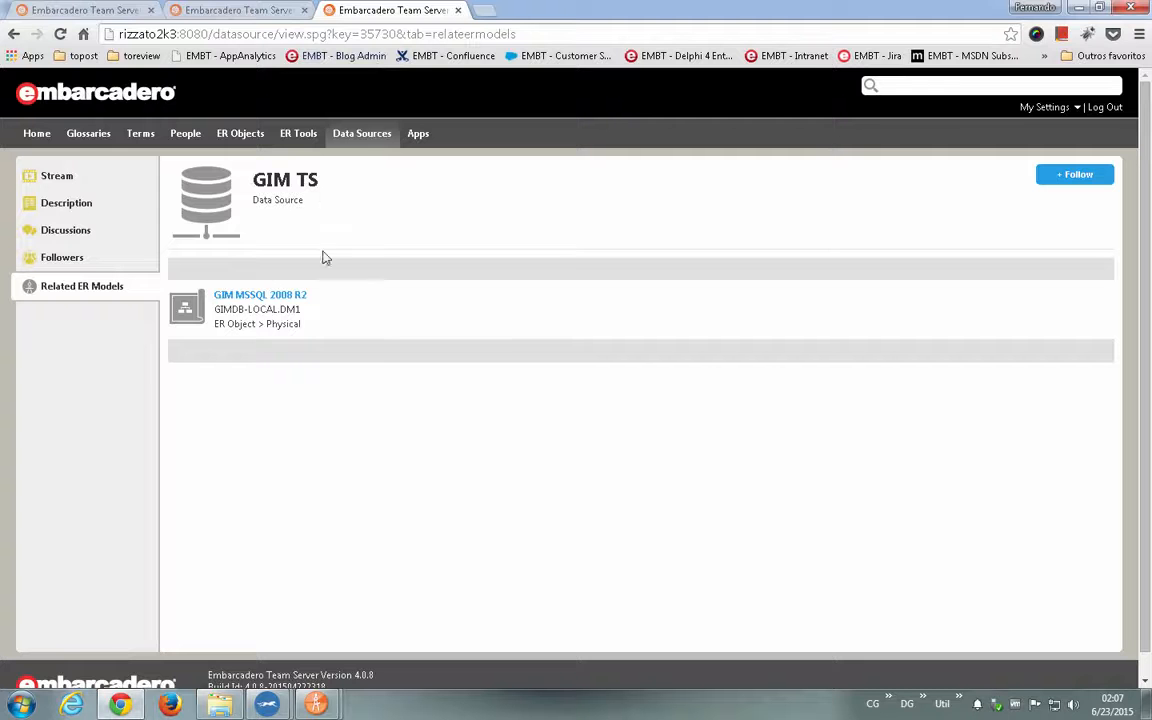
{"action": "mouse_move", "coordinate": [333, 708]}
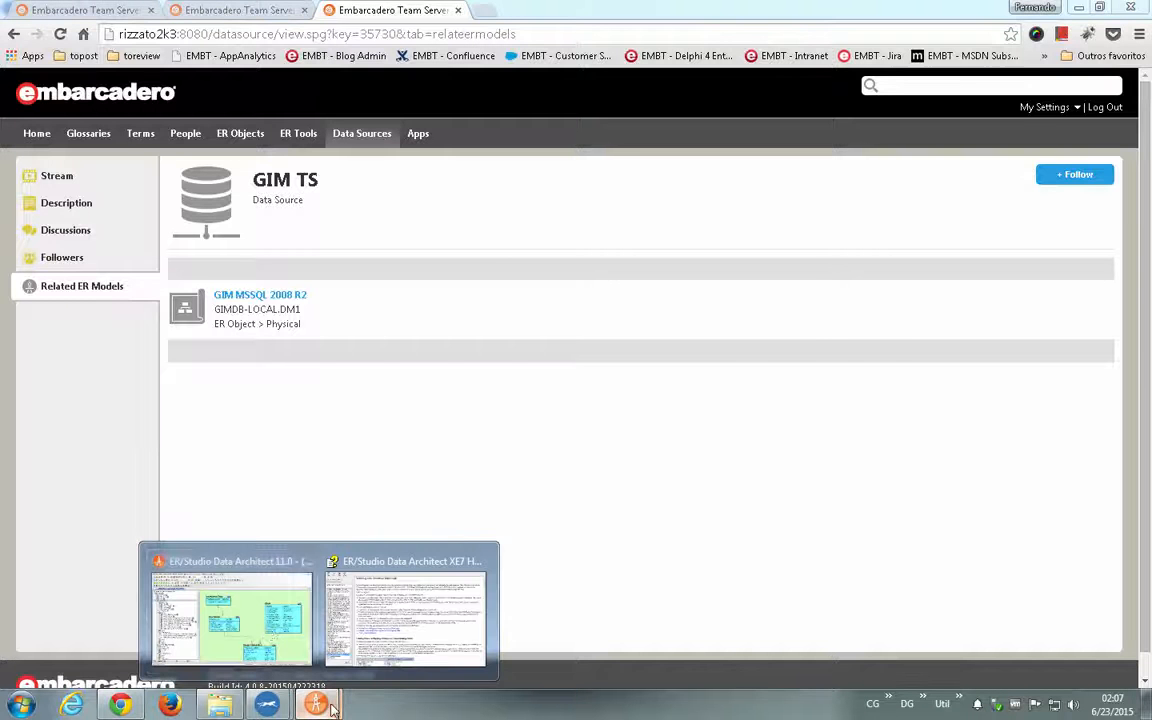
{"action": "left_click", "coordinate": [260, 600]}
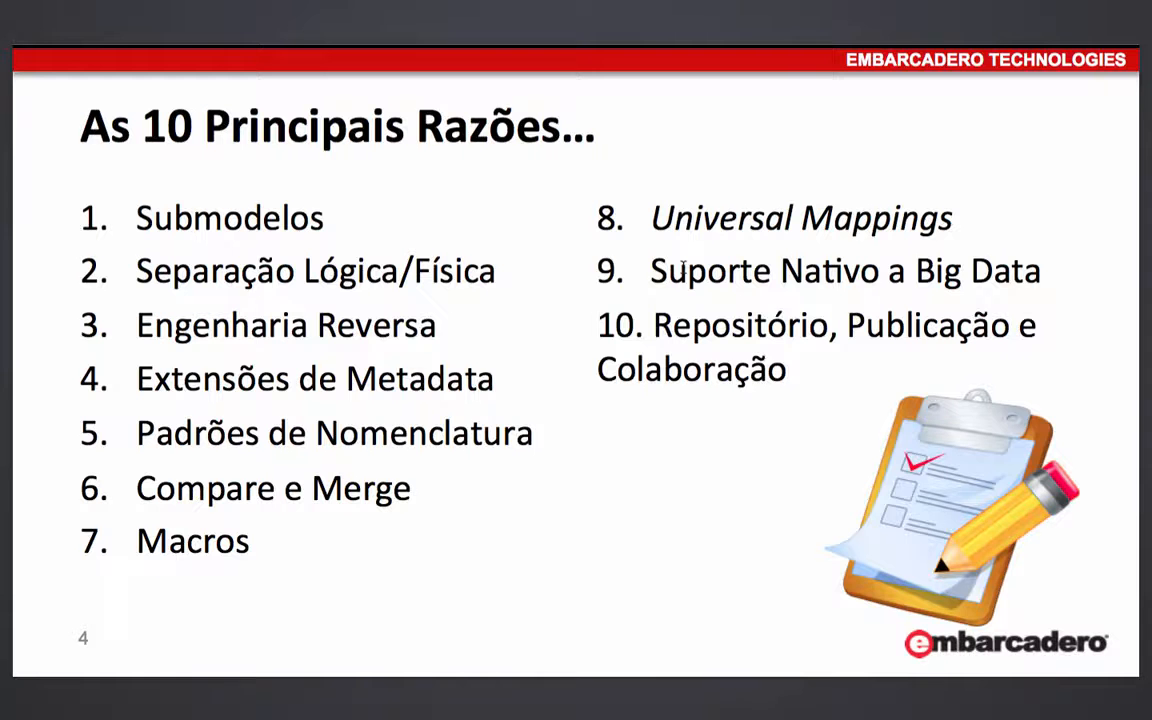
- Switch to the browser and read through the What's New in ER/Studio XE7 feature table
{"action": "key", "text": "super+Tab"}
{"action": "key", "text": "super+Tab"}
{"action": "key", "text": "super+Tab"}
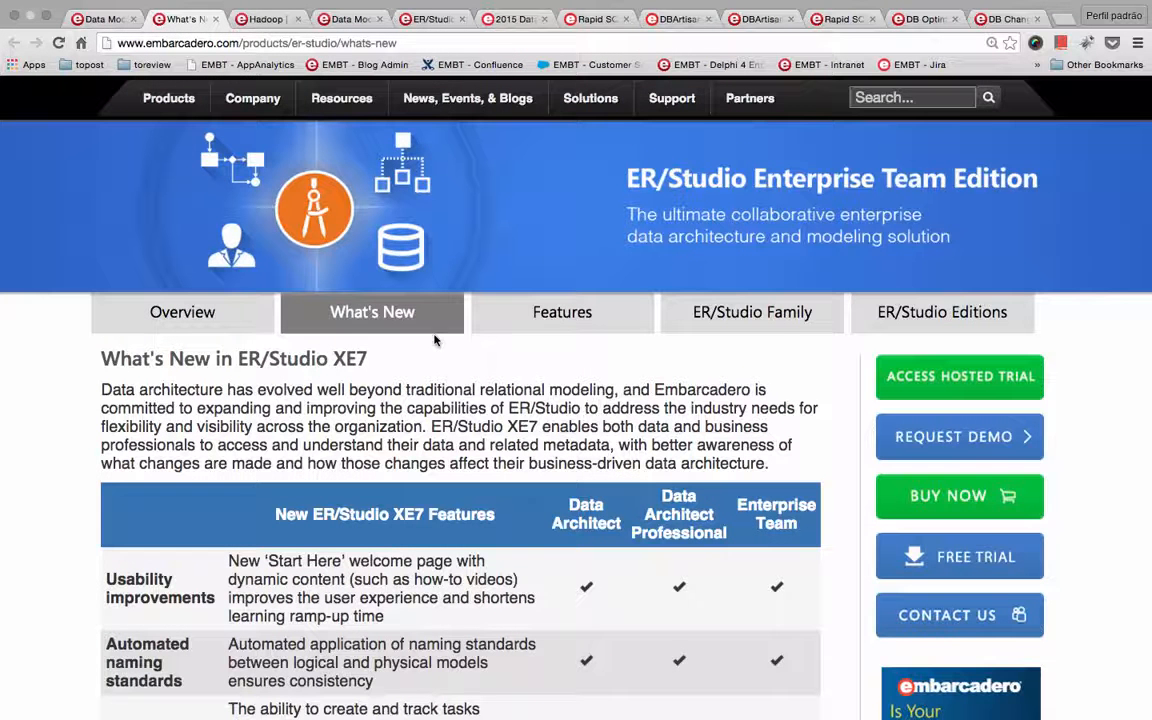
{"action": "scroll", "coordinate": [379, 409], "scroll_direction": "down", "scroll_amount": 2}
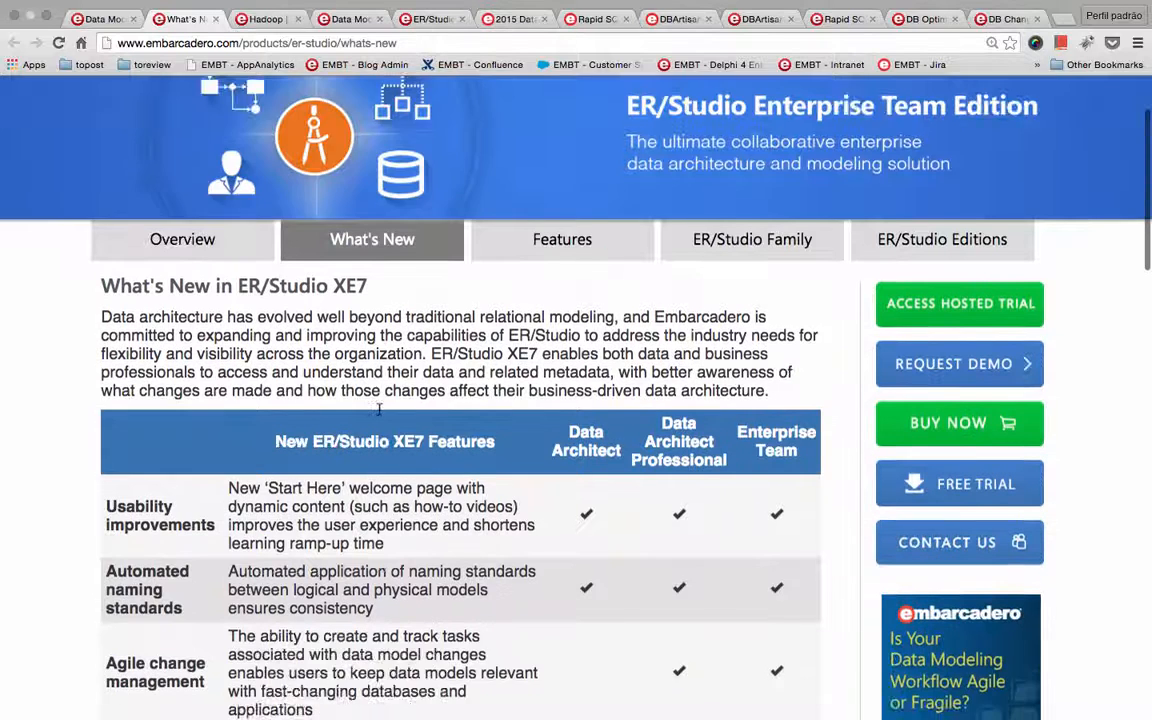
{"action": "scroll", "coordinate": [379, 409], "scroll_direction": "down", "scroll_amount": 8}
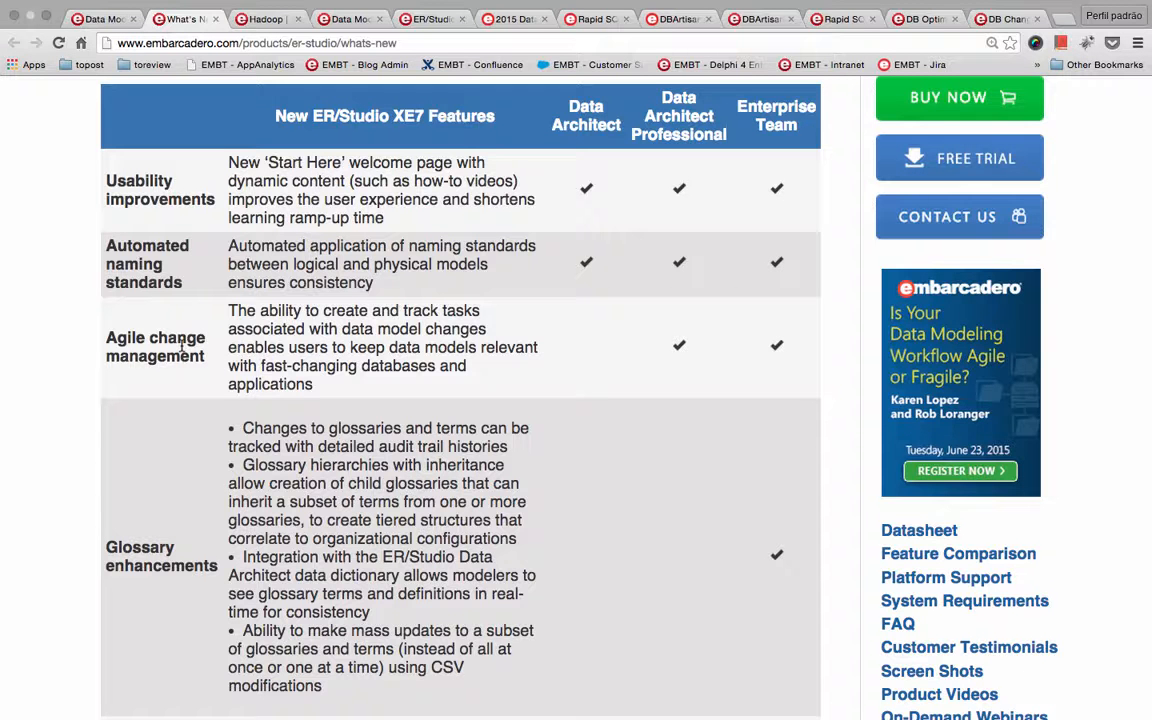
- Switch to ER/Studio Data Architect and place a new entity beside Investment Type in the Client submodel, checking out the model from the repository
{"action": "key", "text": "super+Tab"}
{"action": "key", "text": "super+Tab"}
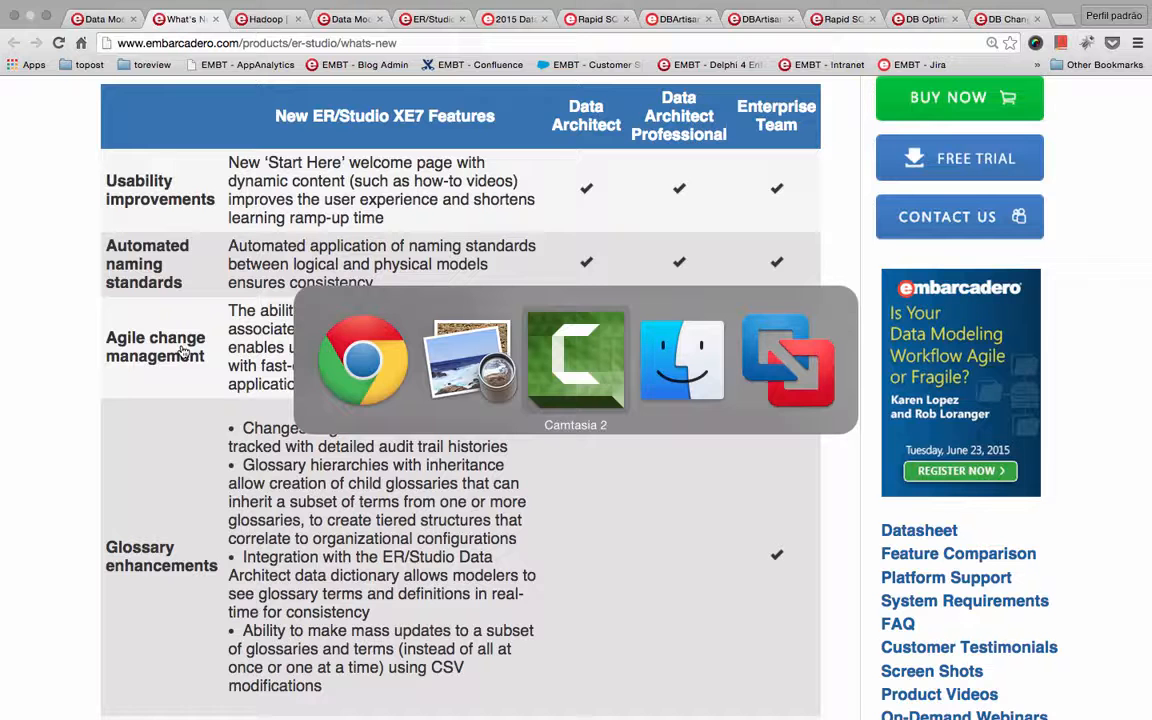
{"action": "key", "text": "super+Tab"}
{"action": "key", "text": "super+Tab"}
{"action": "key", "text": "super+Tab"}
{"action": "key", "text": "super+Tab"}
{"action": "key", "text": "super+Tab"}
{"action": "key", "text": "super+Tab"}
{"action": "key", "text": "super+Tab"}
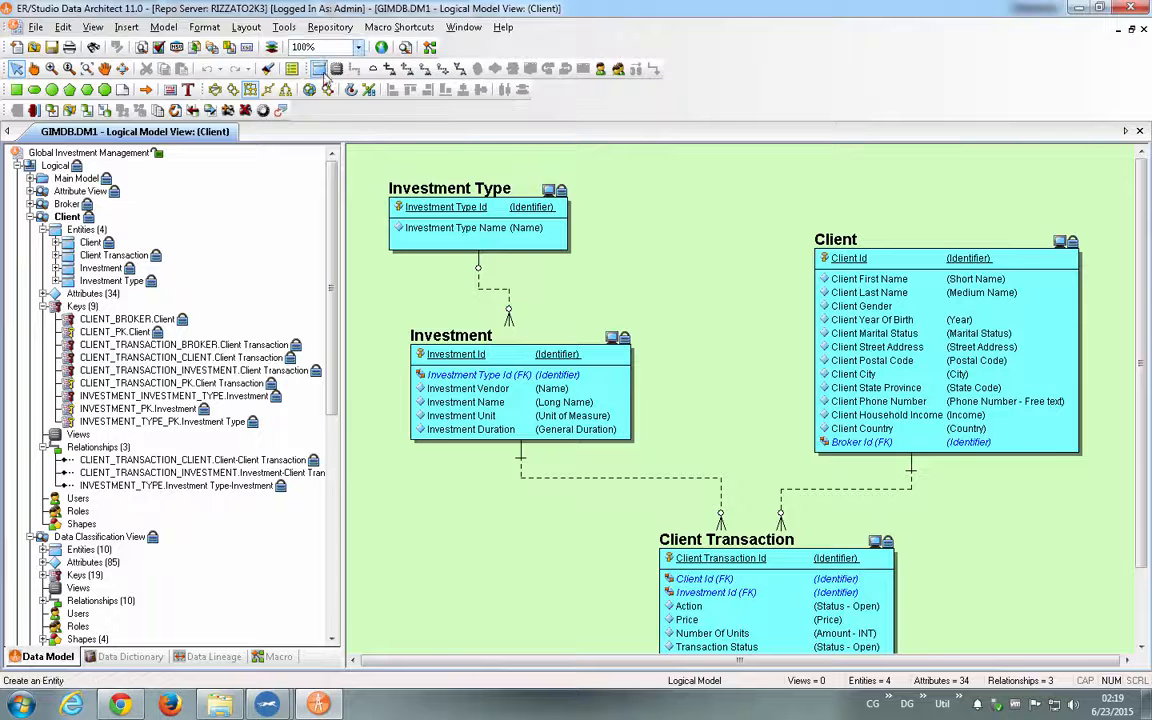
{"action": "left_click", "coordinate": [322, 72]}
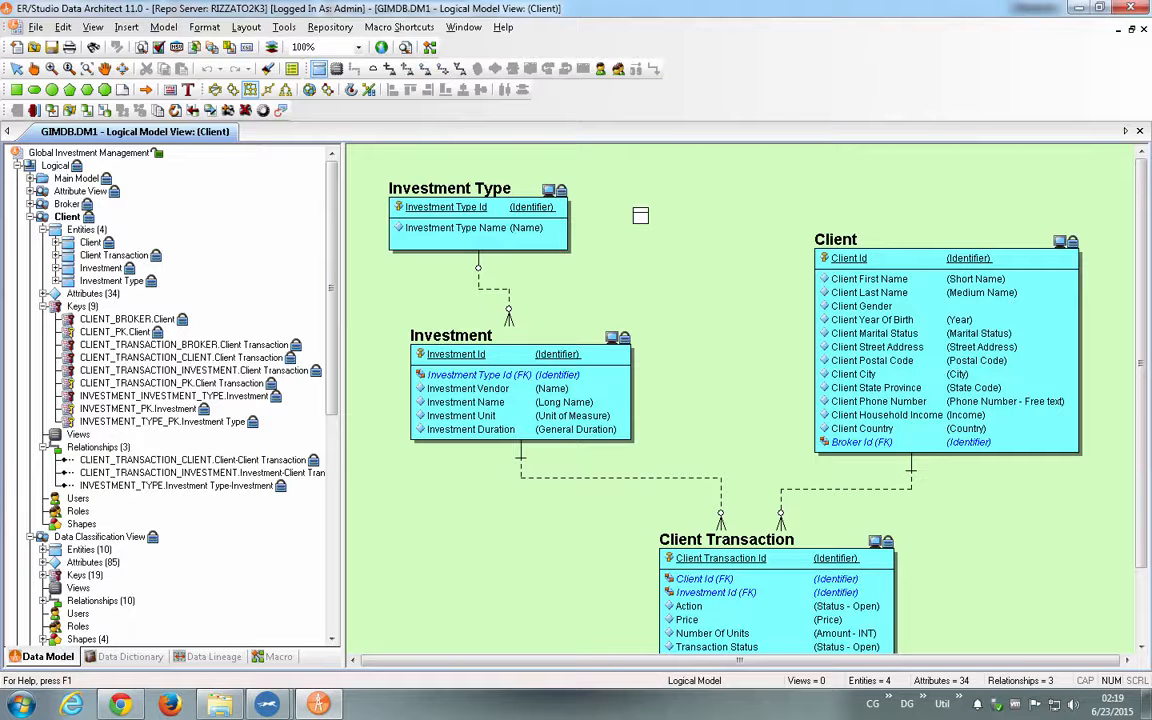
{"action": "left_click", "coordinate": [640, 215]}
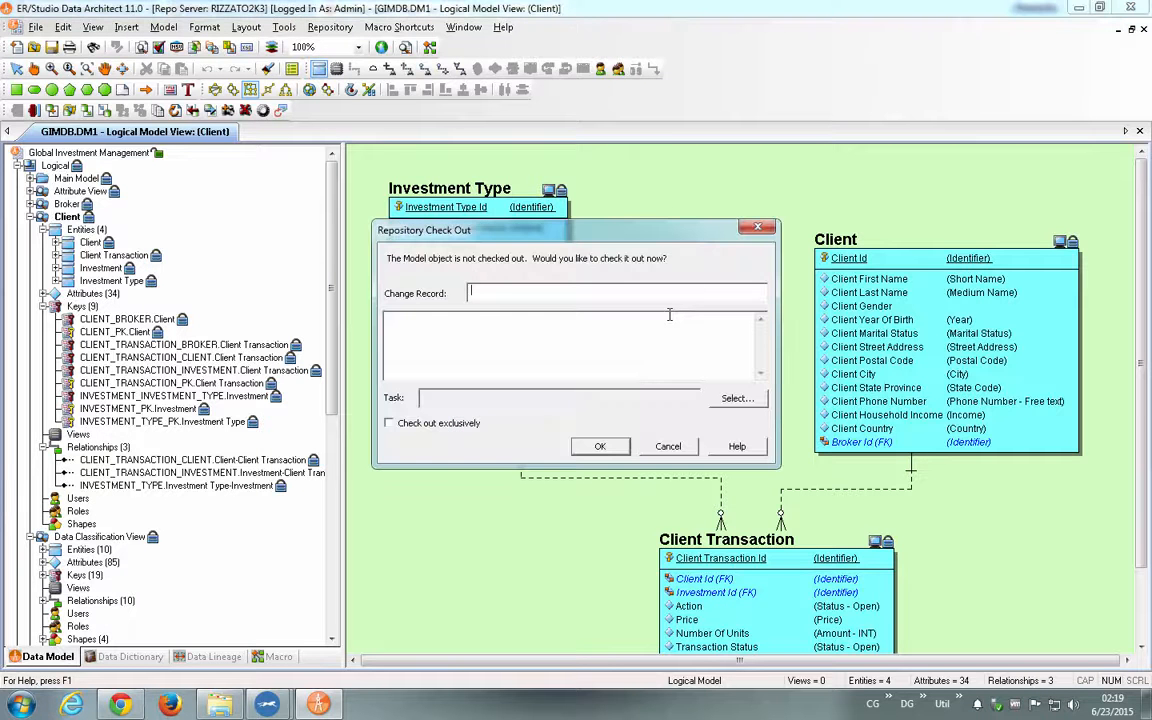
{"action": "left_click", "coordinate": [597, 445]}
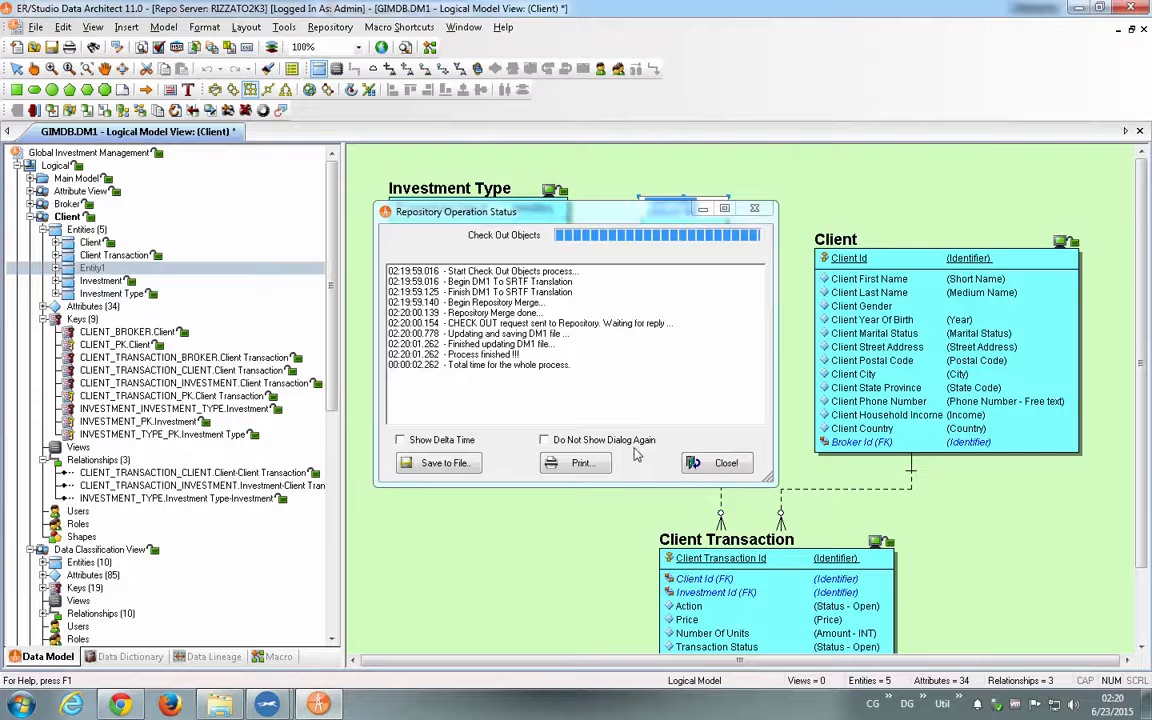
{"action": "left_click", "coordinate": [720, 460]}
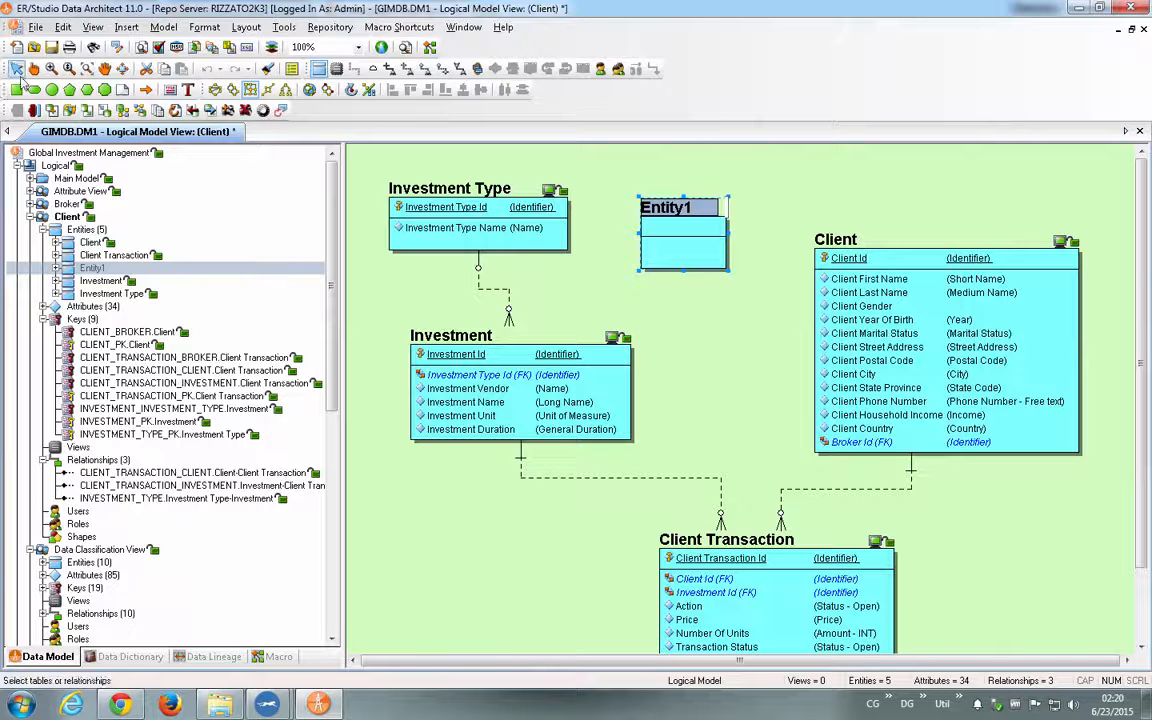
- Name the new entity Teste and give it a primary key attribute called ID
{"action": "left_click", "coordinate": [676, 208]}
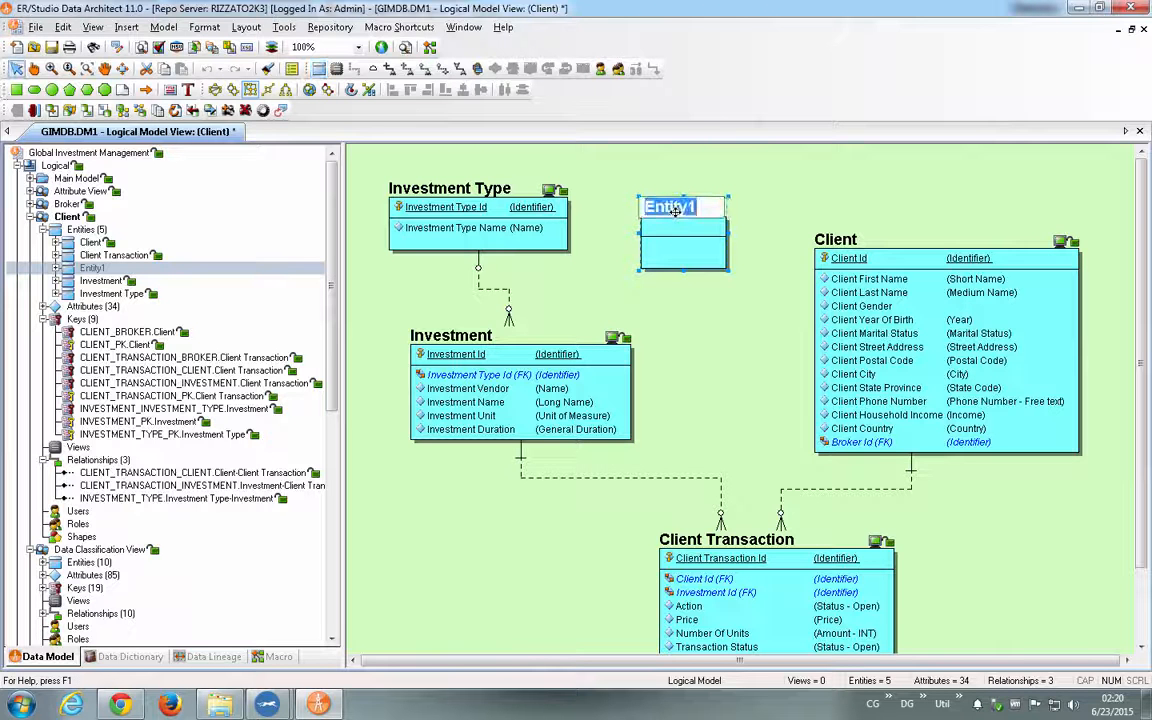
{"action": "type", "text": "Teste"}
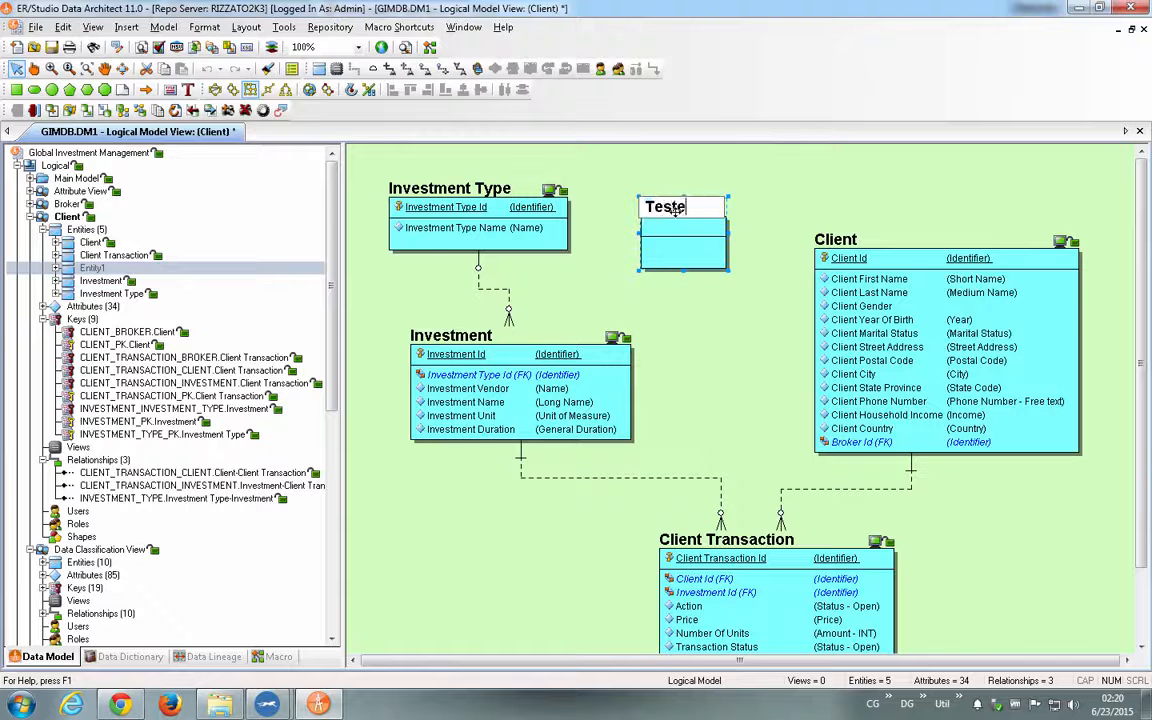
{"action": "key", "text": "Return"}
{"action": "type", "text": "ID"}
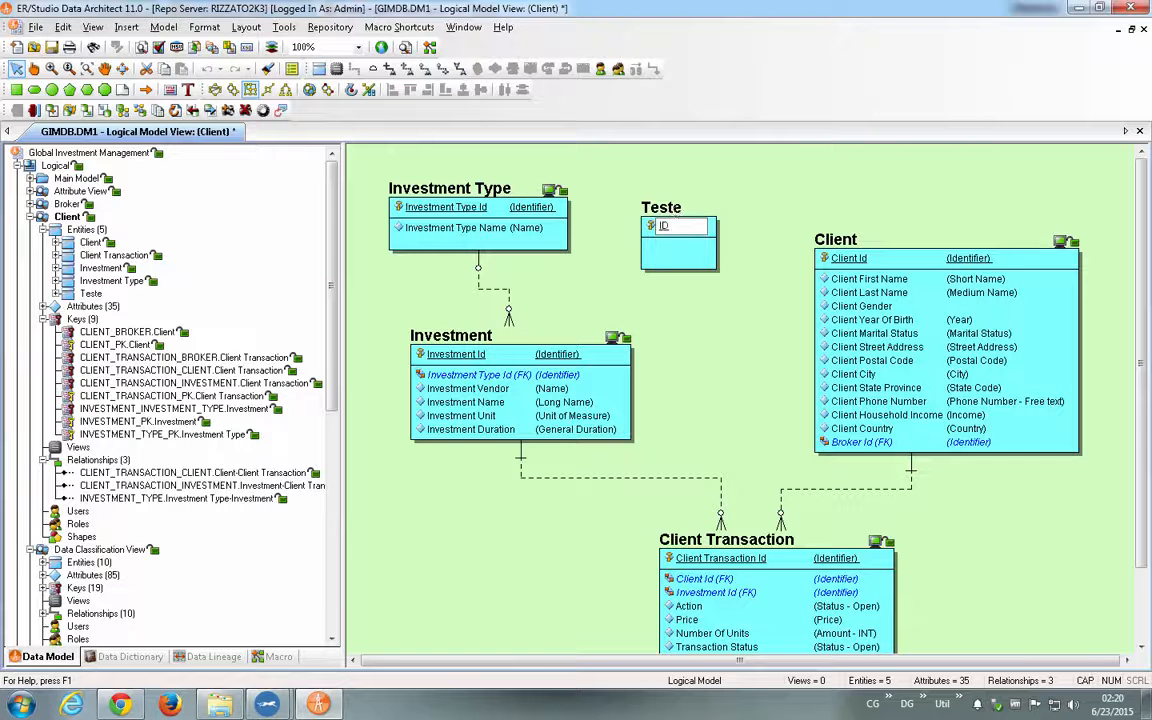
{"action": "key", "text": "Return"}
- Start checking in the Teste entity with change record 200 and the description "Criação Tabela Teste"
{"action": "left_click", "coordinate": [678, 208]}
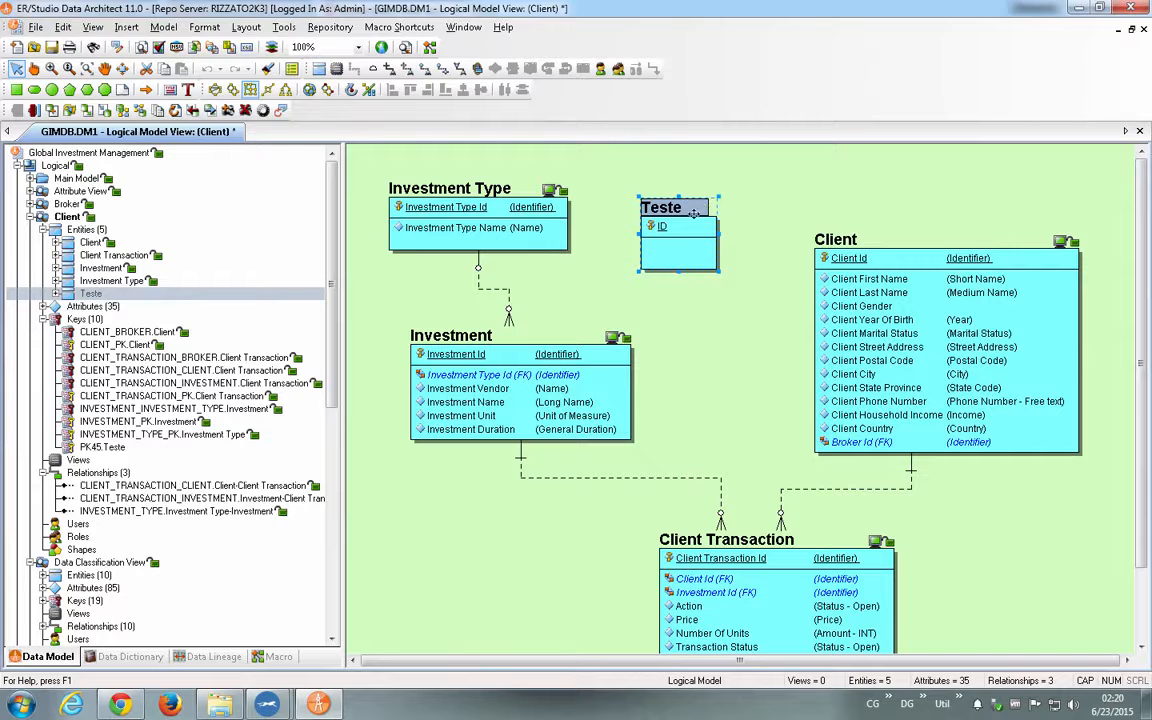
{"action": "right_click", "coordinate": [682, 216]}
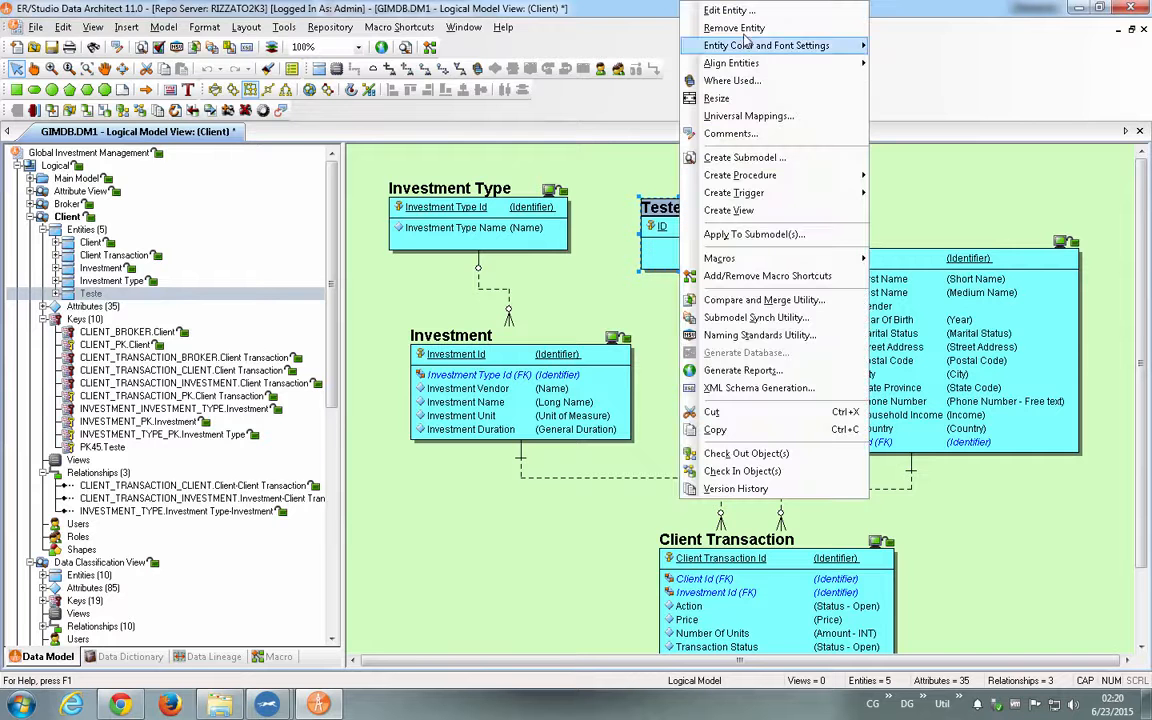
{"action": "left_click", "coordinate": [716, 471]}
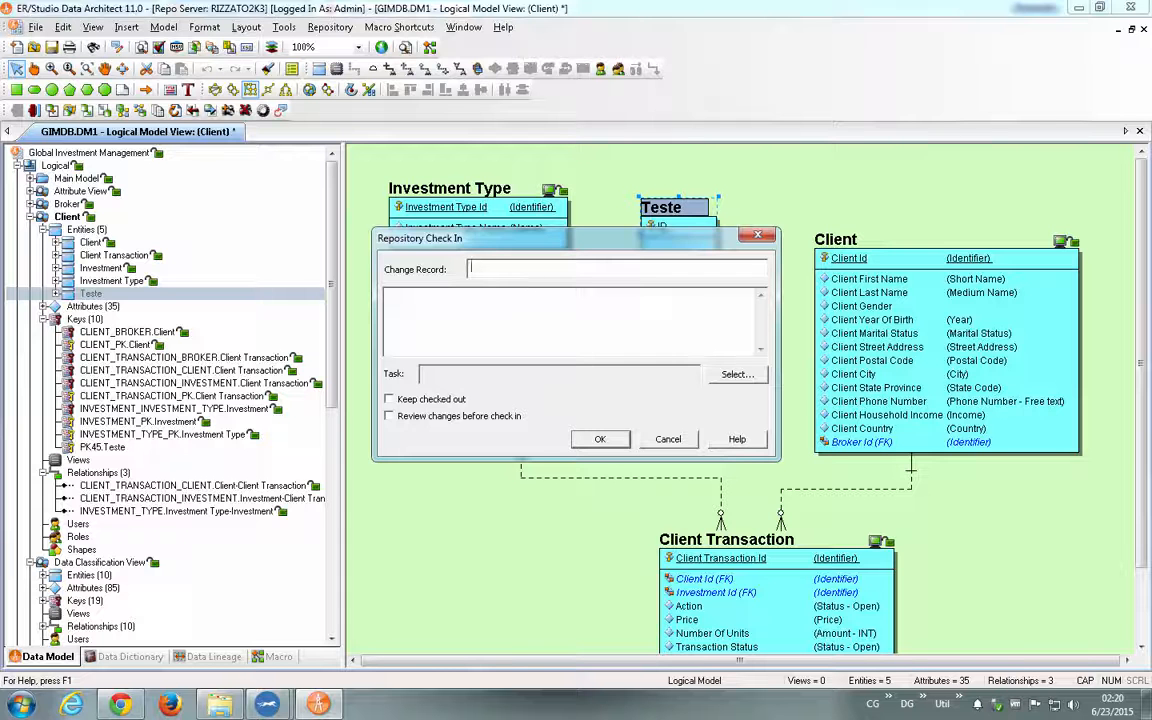
{"action": "type", "text": "200Adic"}
{"action": "key", "text": "BackSpace"}
{"action": "key", "text": "BackSpace"}
{"action": "key", "text": "BackSpace"}
{"action": "key", "text": "BackSpace"}
{"action": "type", "text": "Criação Tabela Teste"}
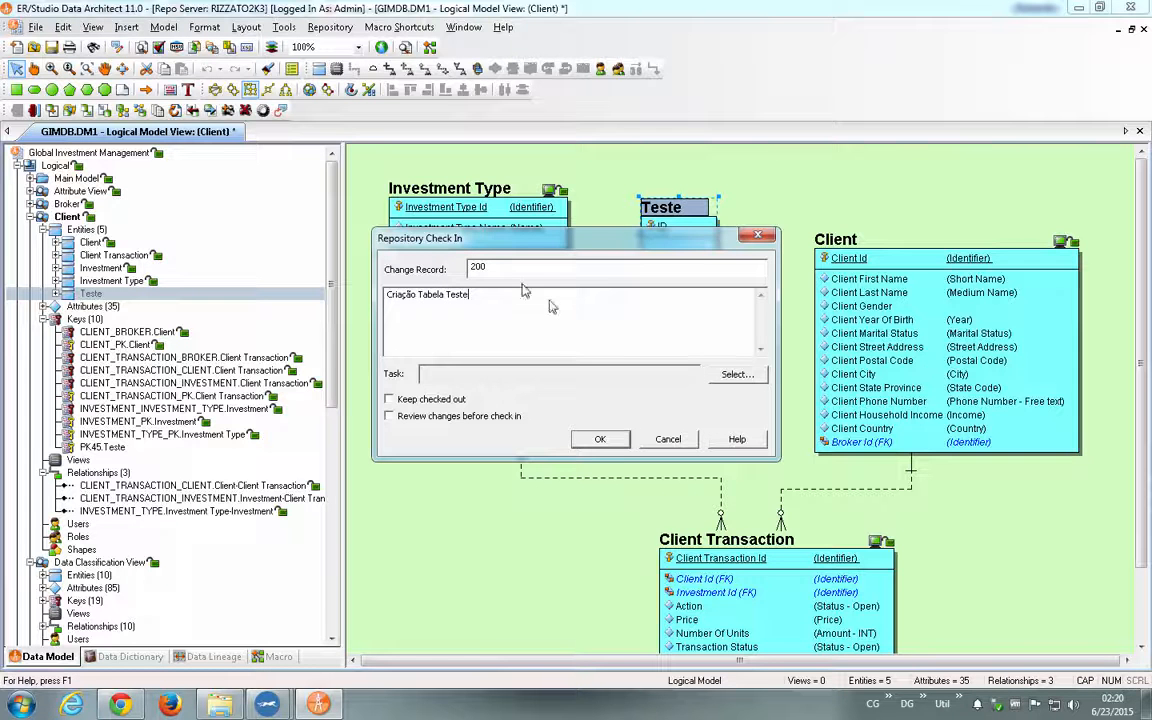
- Create a new repository task named "DataU Webinar" for this check-in
{"action": "left_click", "coordinate": [742, 378]}
{"action": "left_click", "coordinate": [422, 459]}
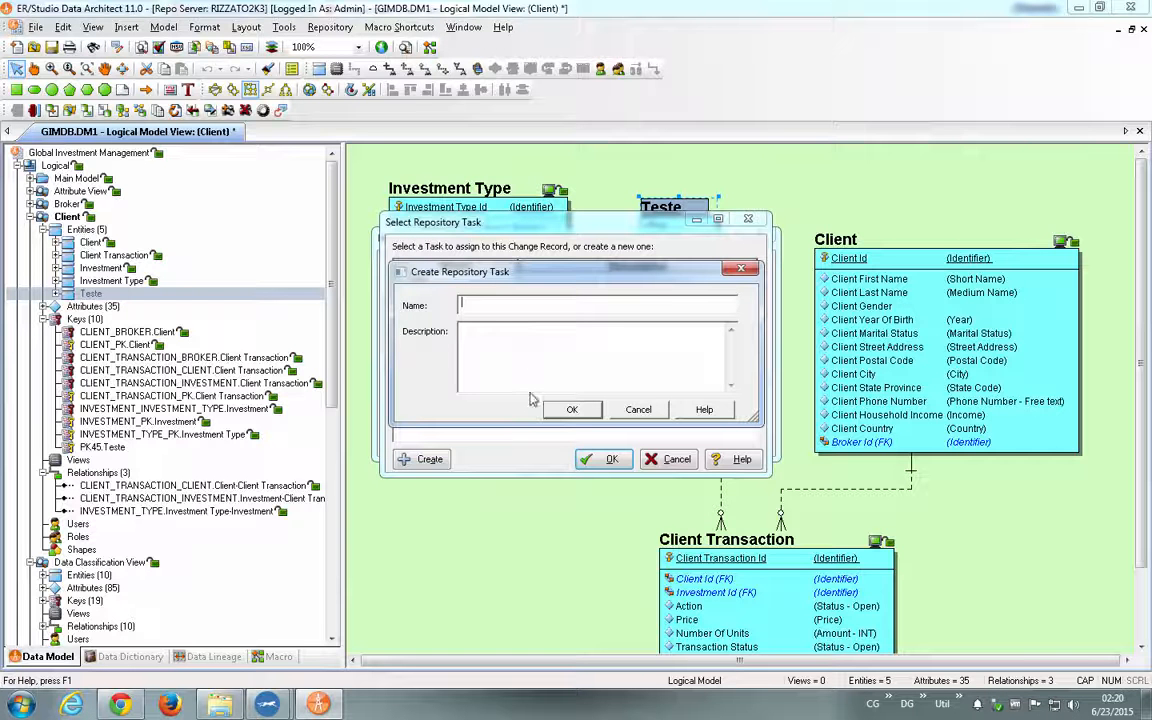
{"action": "type", "text": "DataU Webinar"}
- Describe the new repository task as "Implementar novas tabelas módulo de vendas" and save it
{"action": "key", "text": "Tab"}
{"action": "type", "text": "Implementar "}
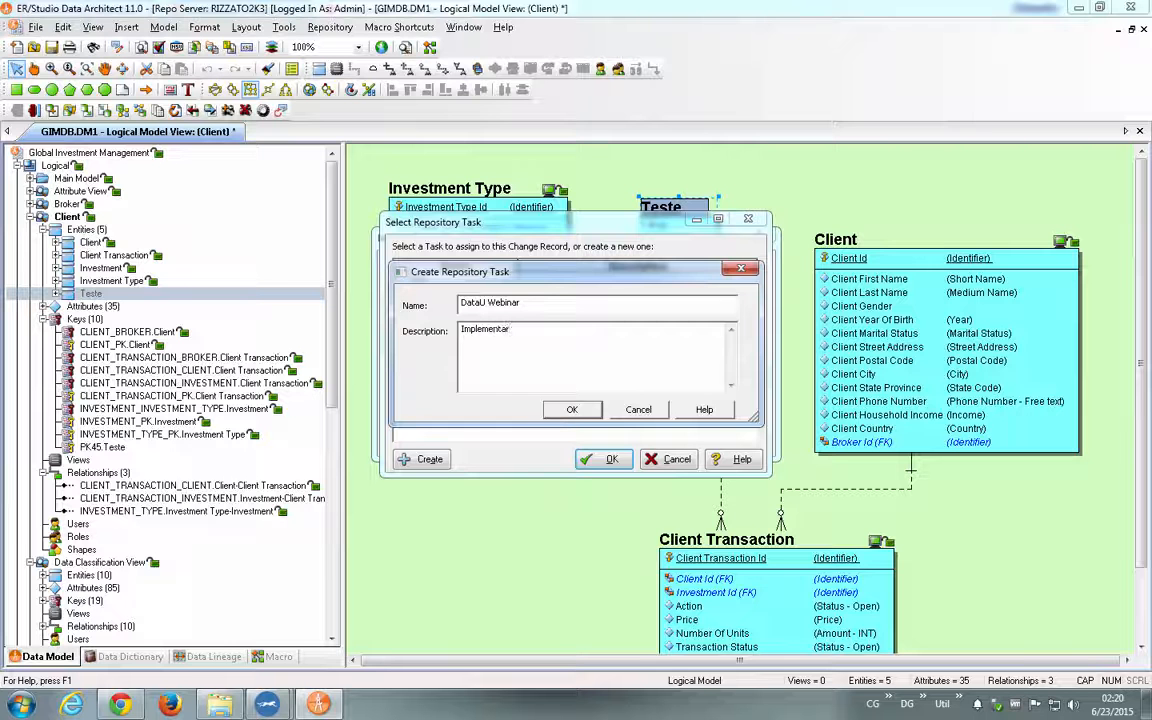
{"action": "type", "text": "novas tabelas módulo de vn"}
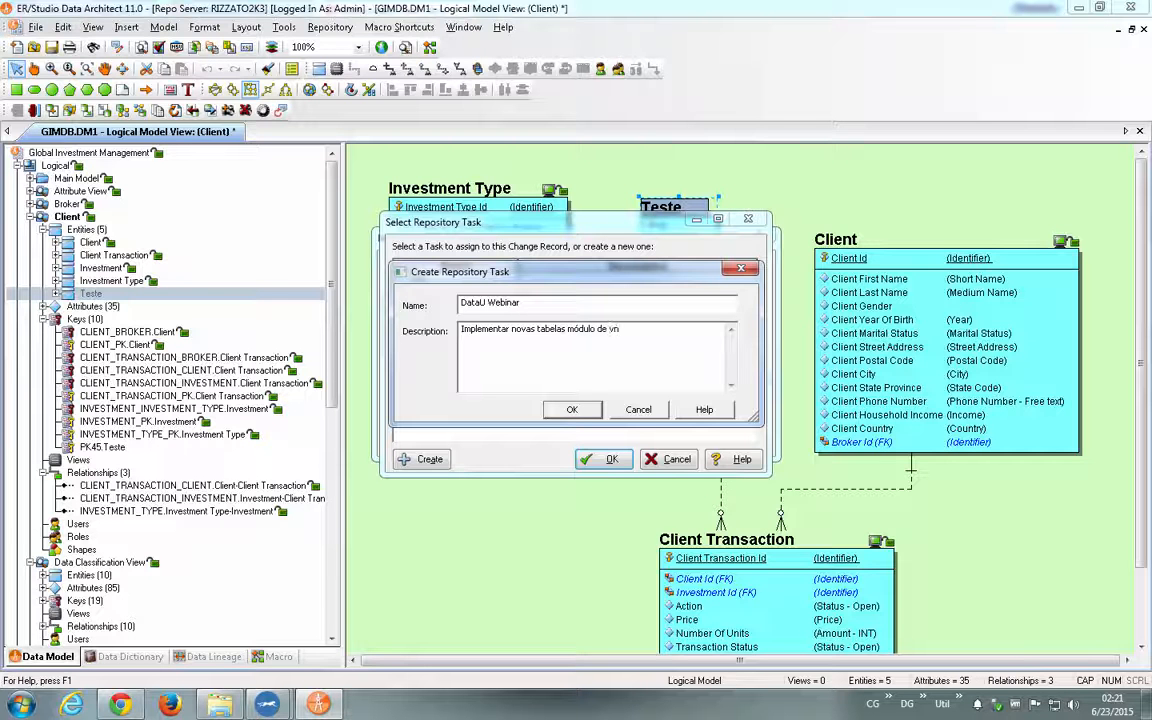
{"action": "key", "text": "BackSpace"}
{"action": "type", "text": "endas"}
{"action": "left_click", "coordinate": [556, 411]}
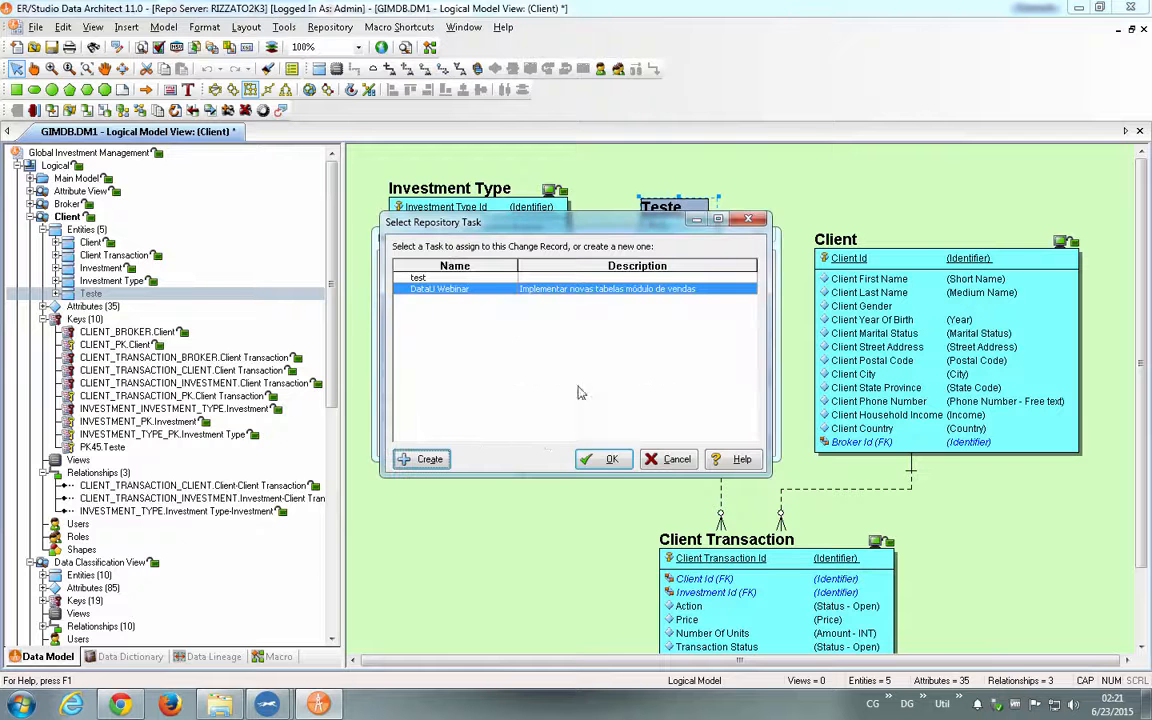
- Assign the DataU Webinar task to the change record and complete the repository check-in of Teste
{"action": "left_click", "coordinate": [603, 459]}
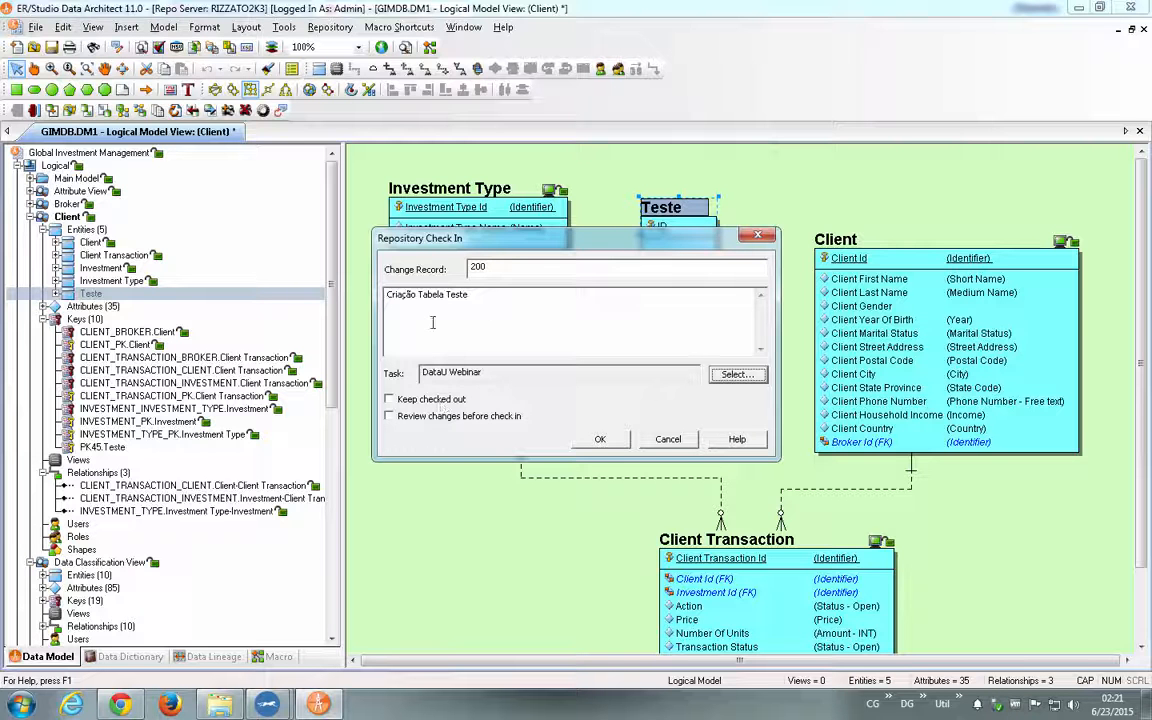
{"action": "left_click", "coordinate": [600, 440]}
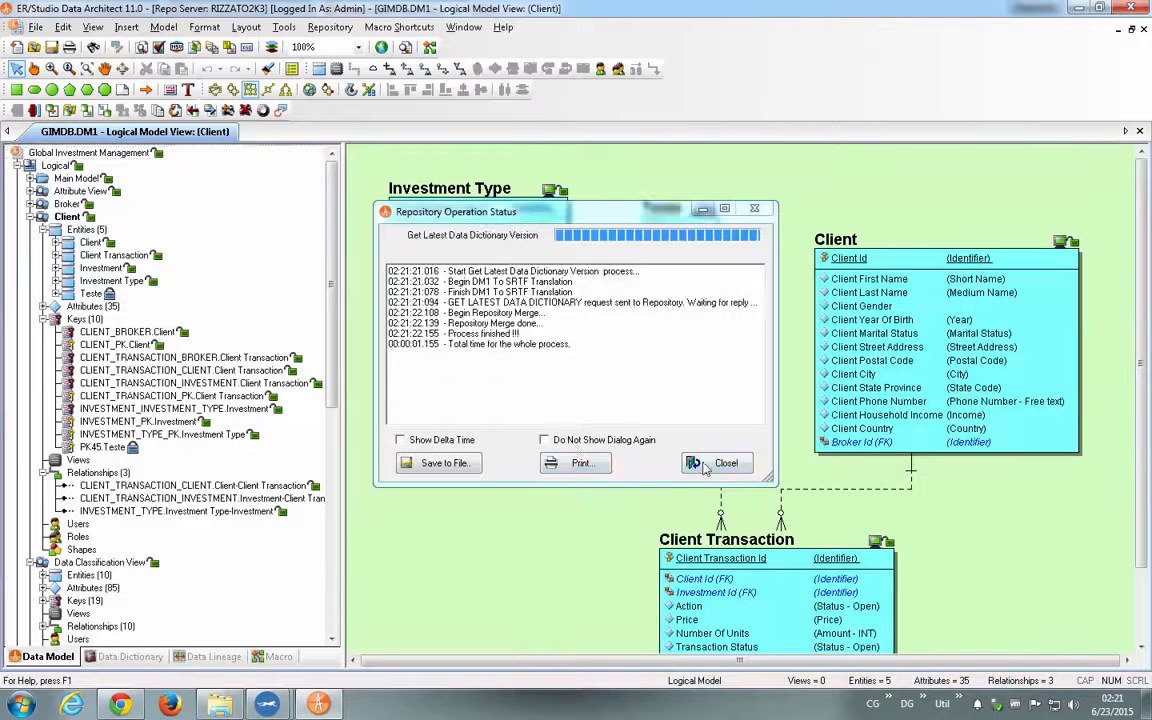
{"action": "left_click", "coordinate": [718, 463]}
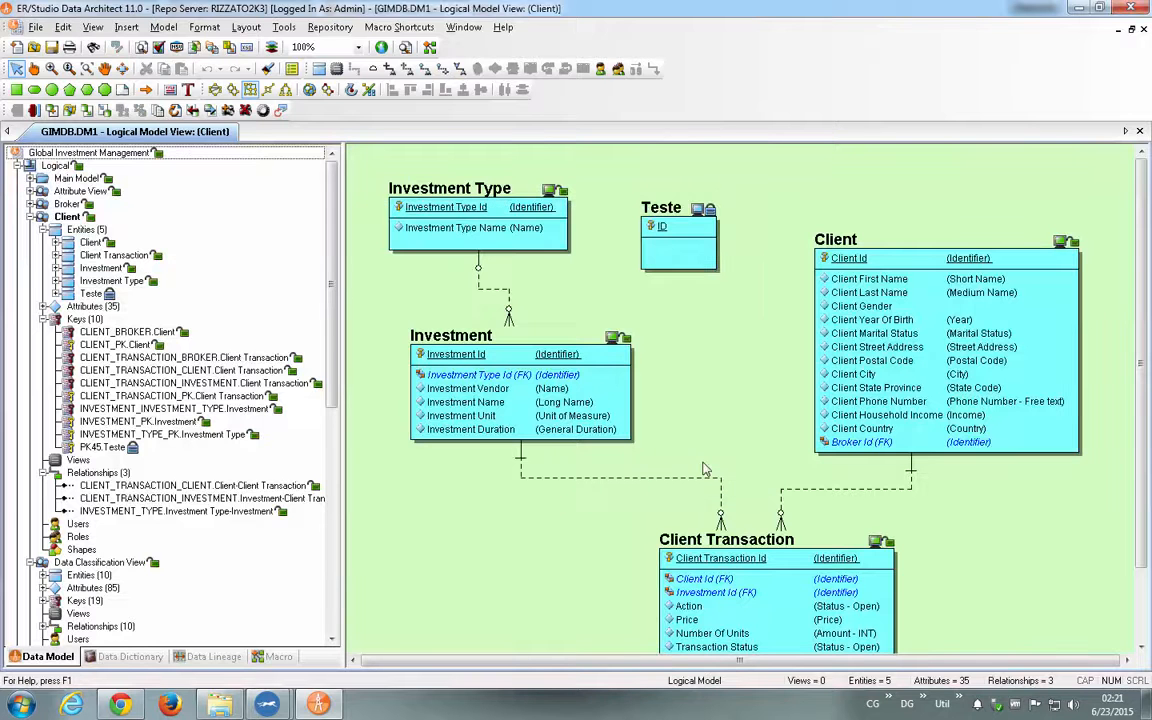
- Open the Change Management Center and expand the DataU Webinar task to find its change record
{"action": "left_click", "coordinate": [650, 235]}
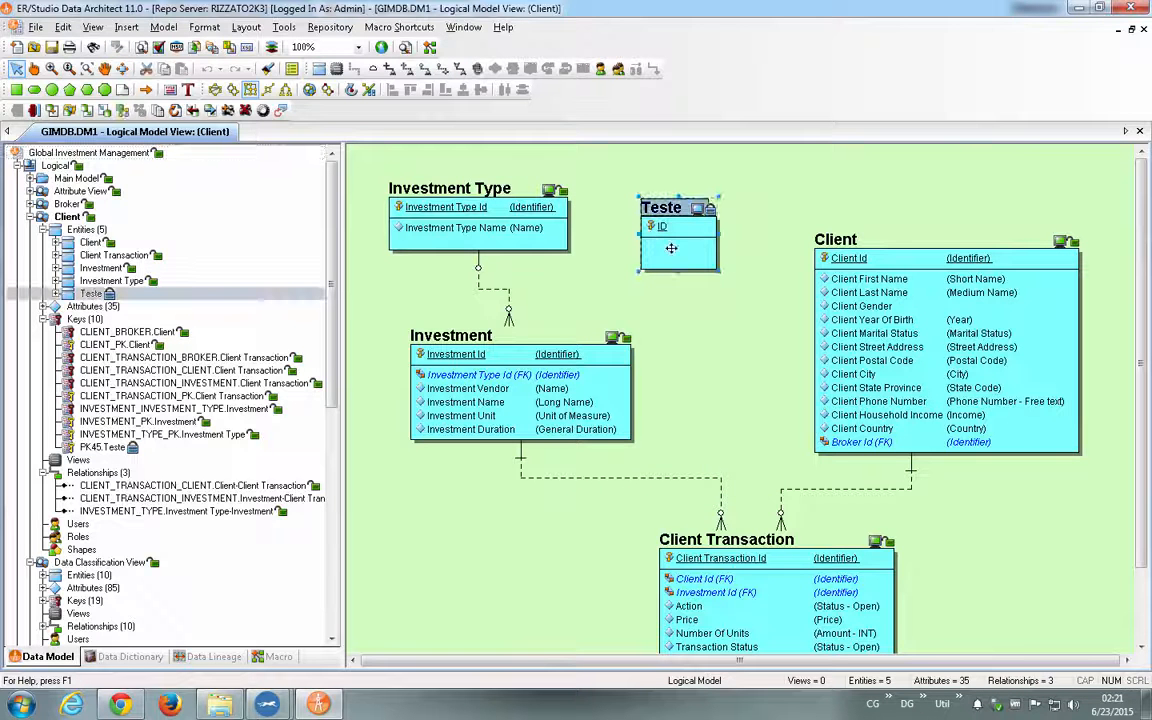
{"action": "mouse_move", "coordinate": [671, 248]}
{"action": "left_click", "coordinate": [350, 28]}
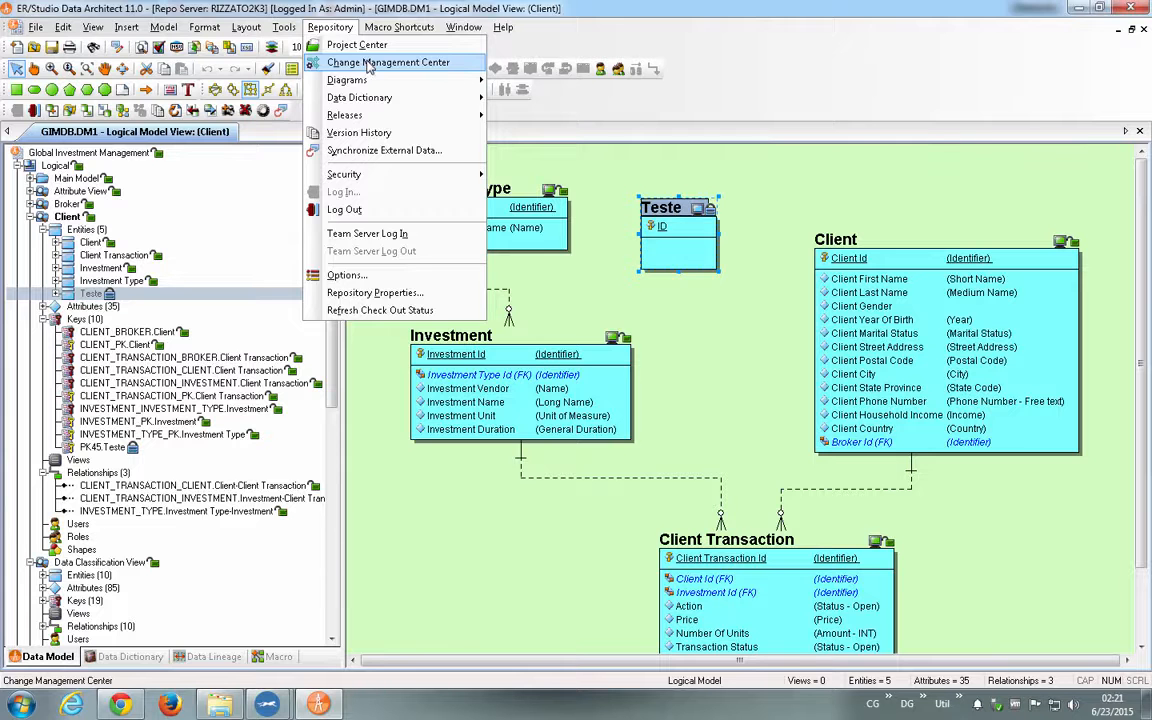
{"action": "left_click", "coordinate": [368, 63]}
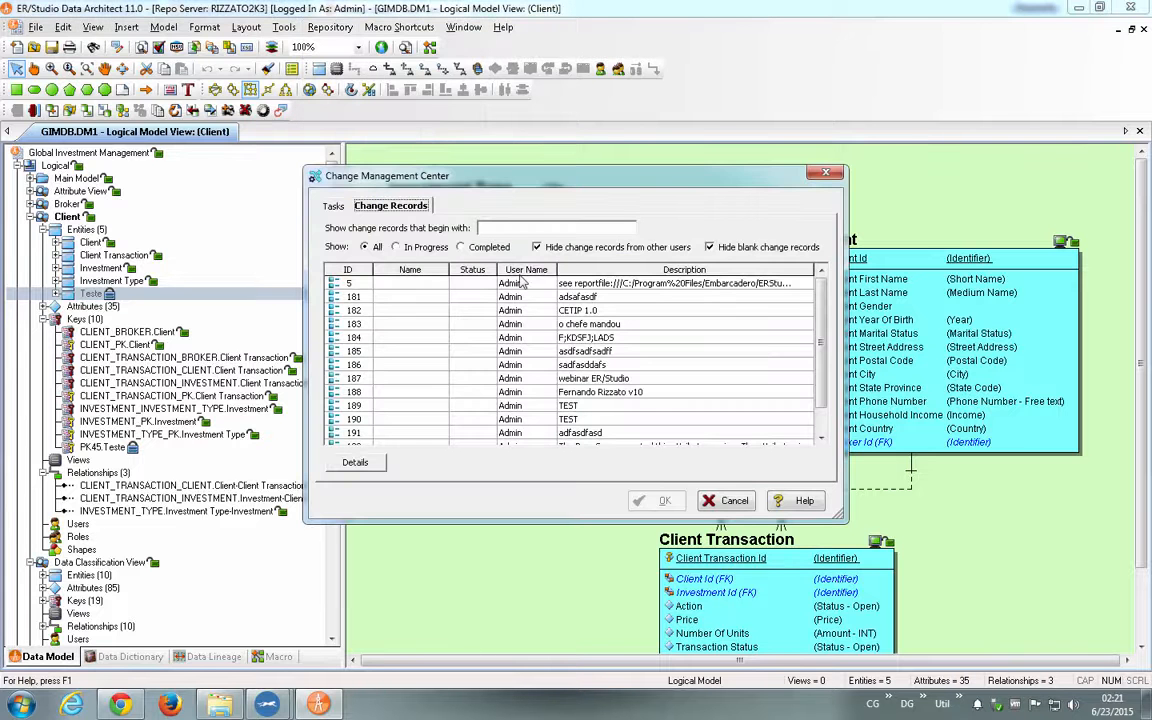
{"action": "left_click", "coordinate": [333, 206]}
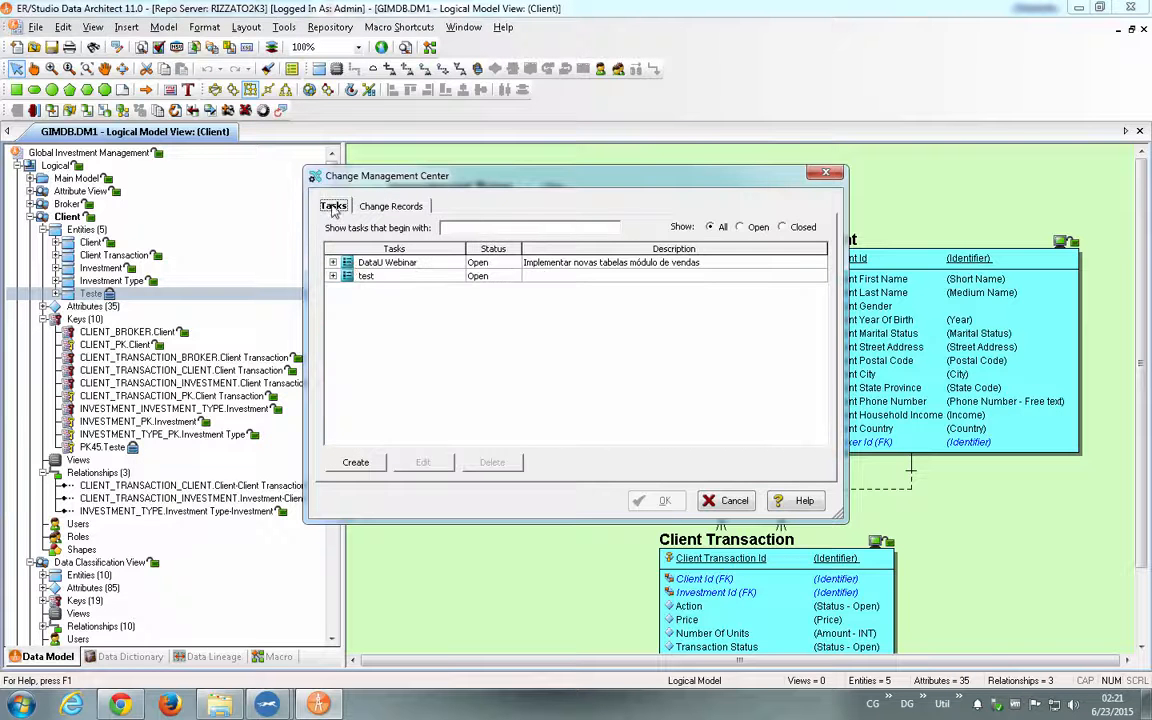
{"action": "left_click", "coordinate": [333, 262]}
{"action": "left_click", "coordinate": [384, 276]}
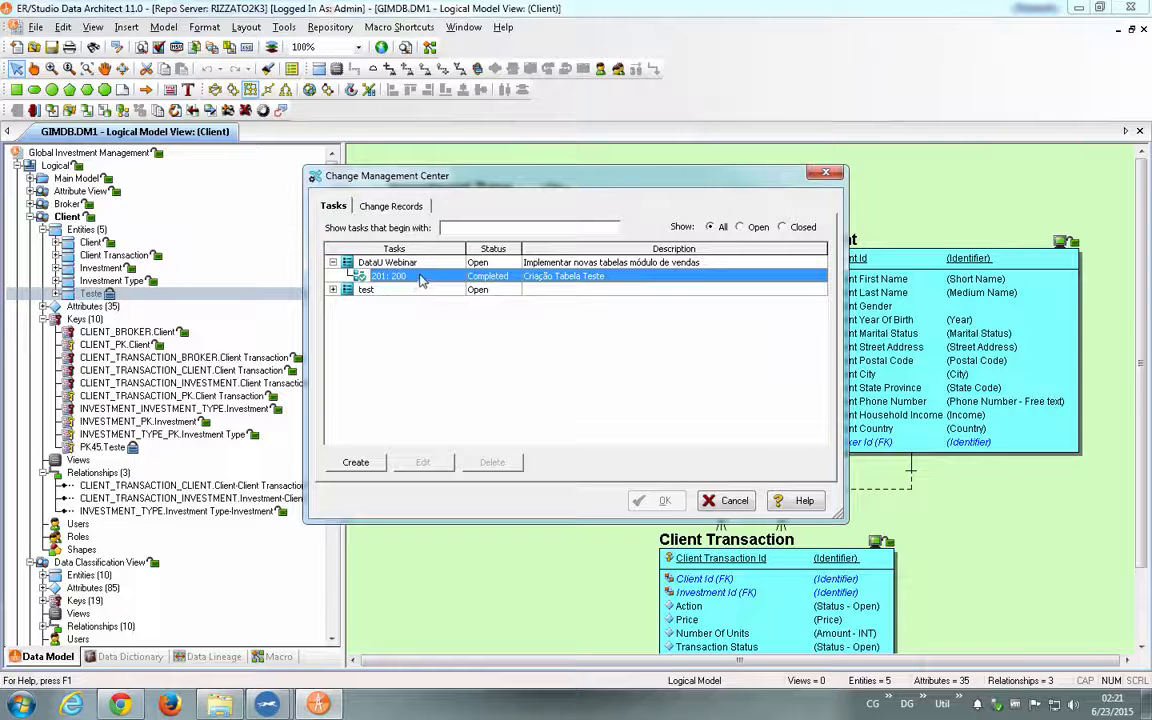
- Review the details and modified objects of change record 200, including the Teste entity's branch
{"action": "double_click", "coordinate": [420, 278]}
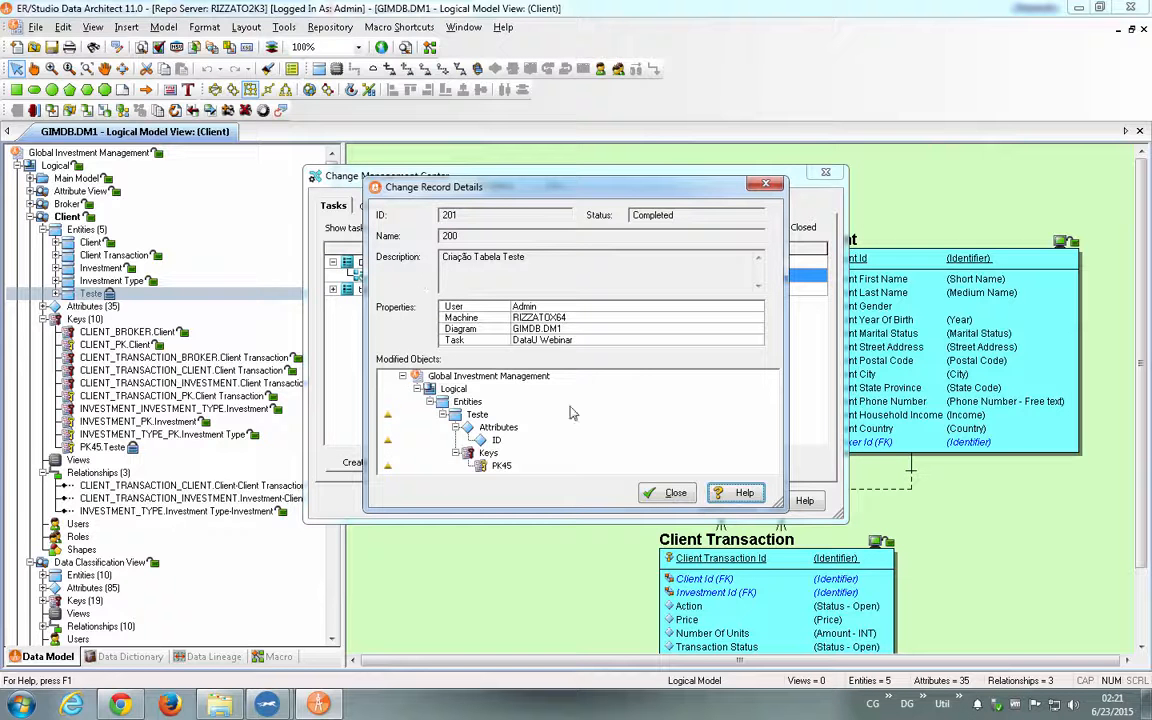
{"action": "left_click", "coordinate": [443, 415]}
{"action": "left_click", "coordinate": [443, 415]}
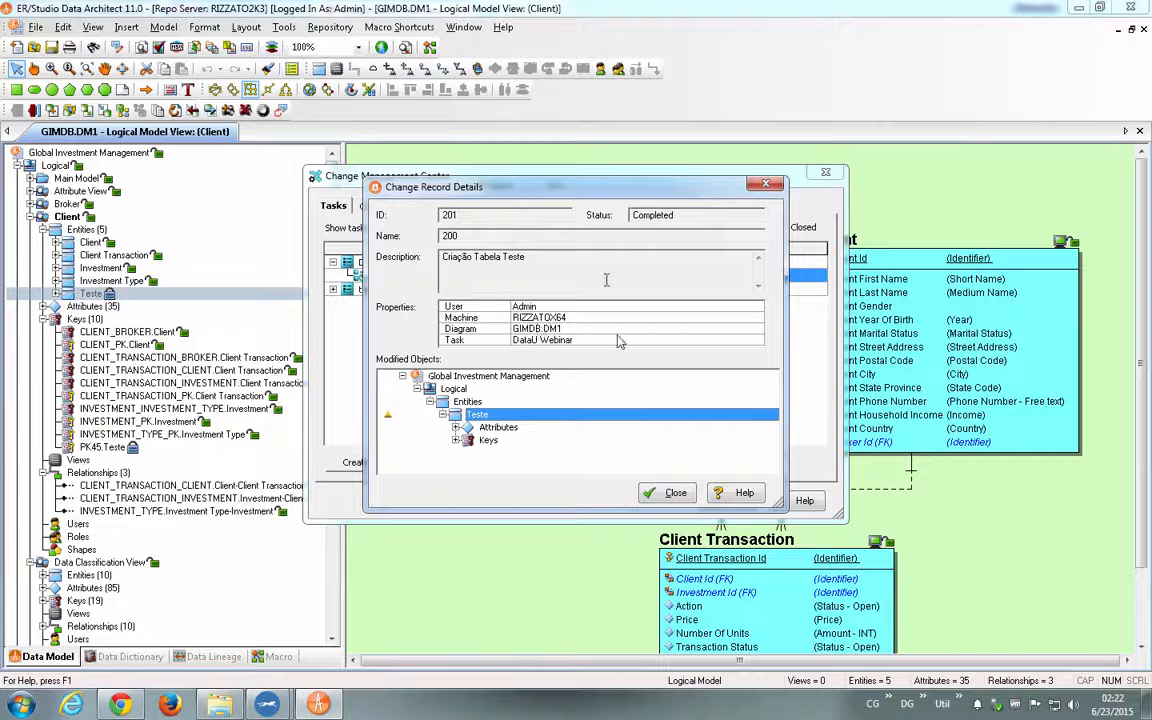
{"action": "left_click", "coordinate": [667, 492]}
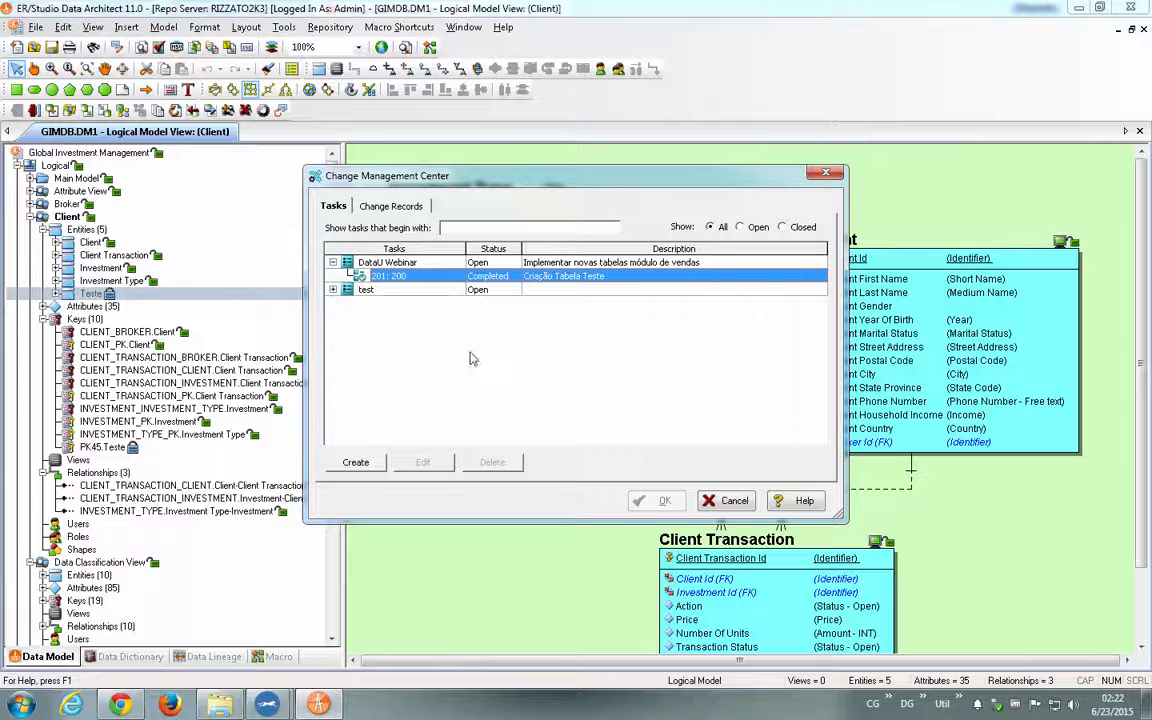
- View the form for creating a task without saving anything and leave the Change Management Center
{"action": "left_click", "coordinate": [355, 462]}
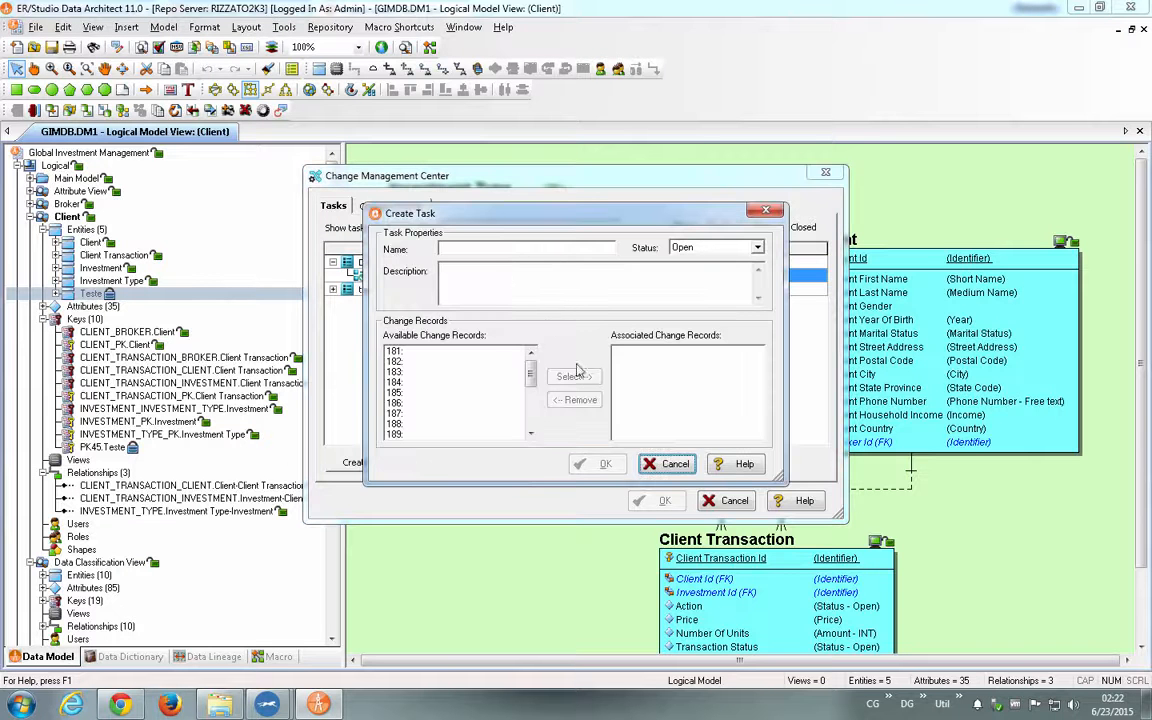
{"action": "left_click", "coordinate": [676, 466]}
{"action": "left_click", "coordinate": [734, 502]}
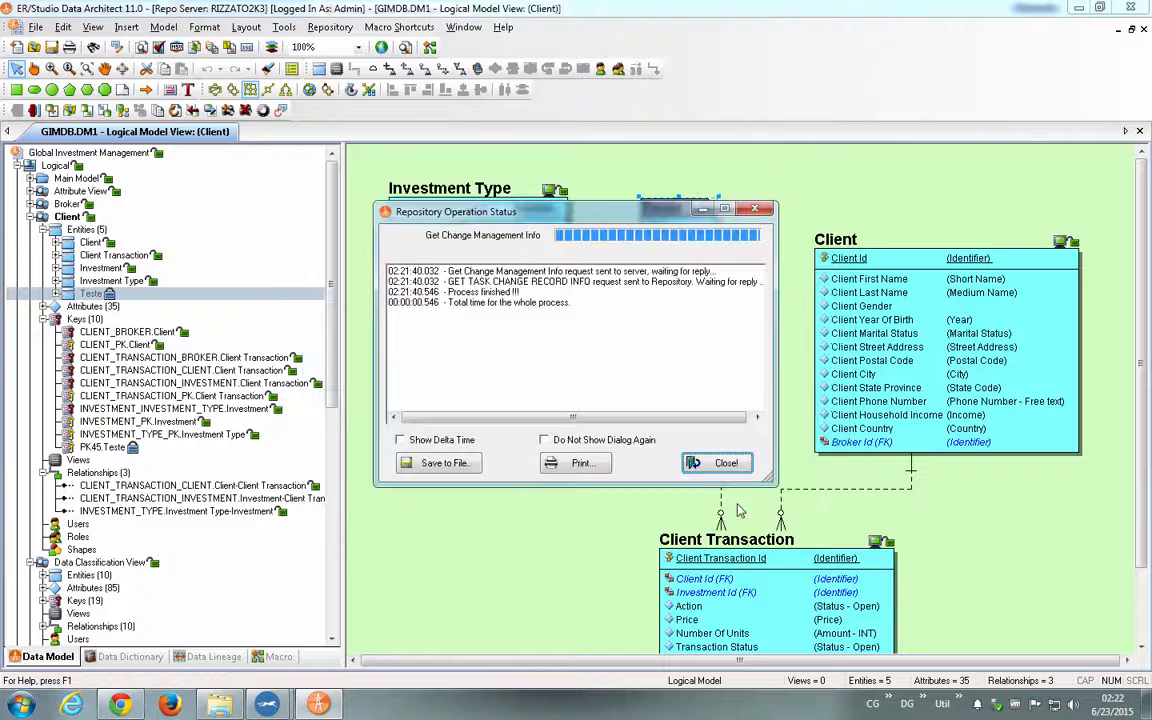
{"action": "left_click", "coordinate": [718, 463]}
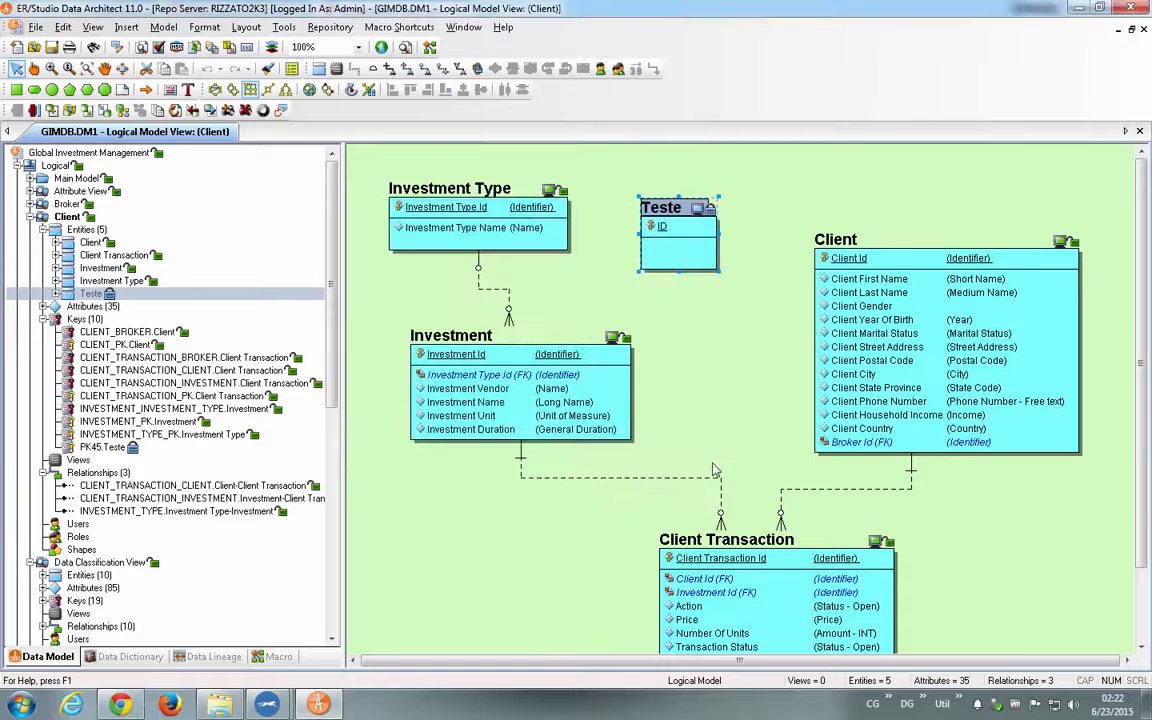